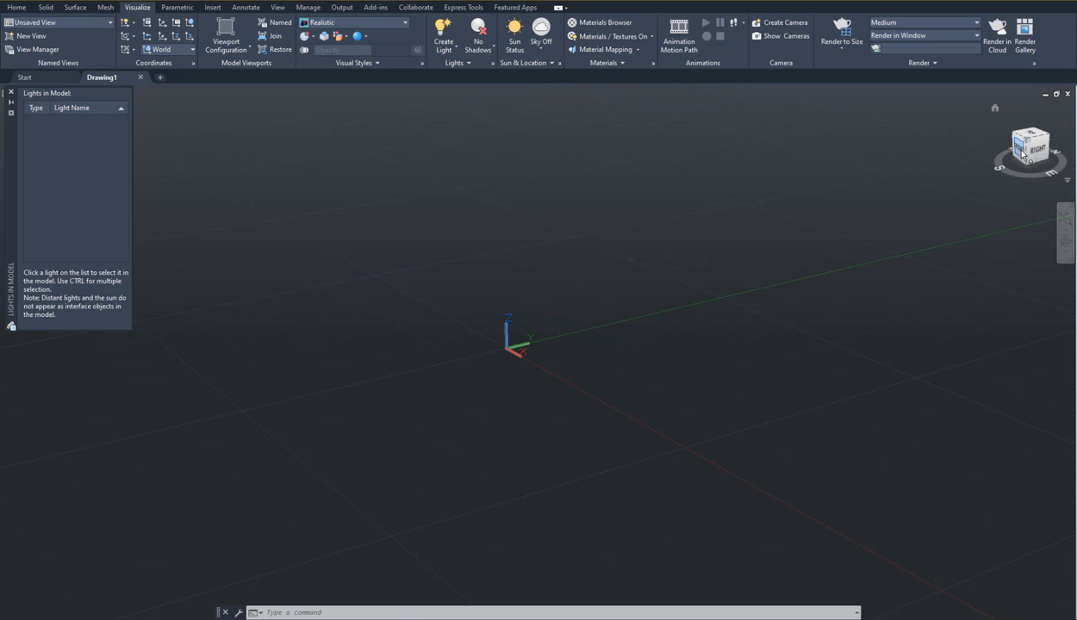
# - Set the model view to Front
pyautogui.click(1022, 153)
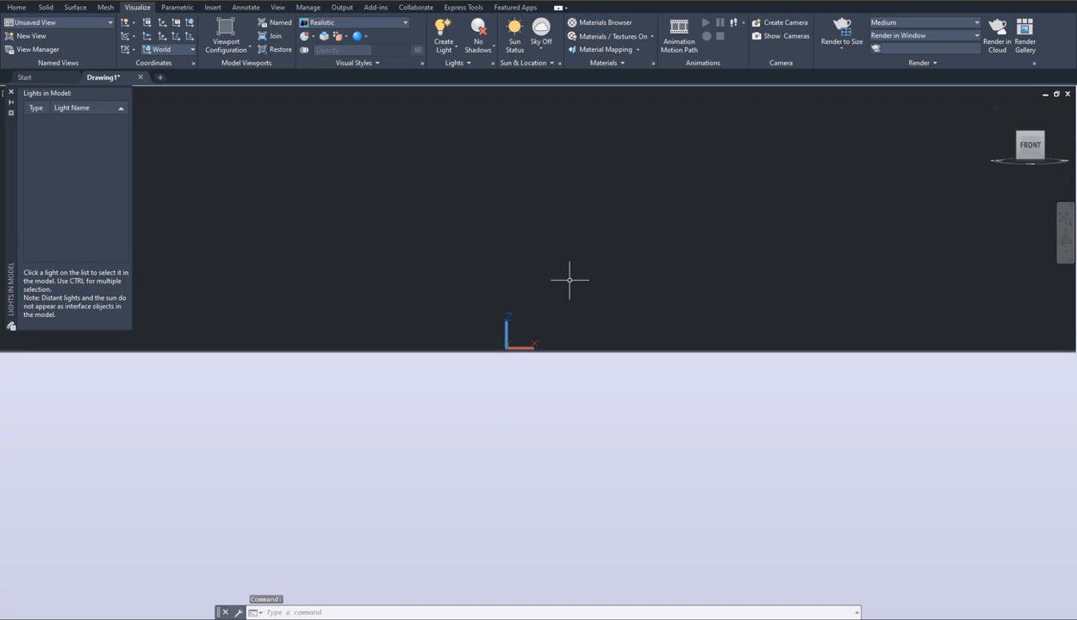
pyautogui.moveTo(658, 214); pyautogui.dragTo(616, 402, button='middle')
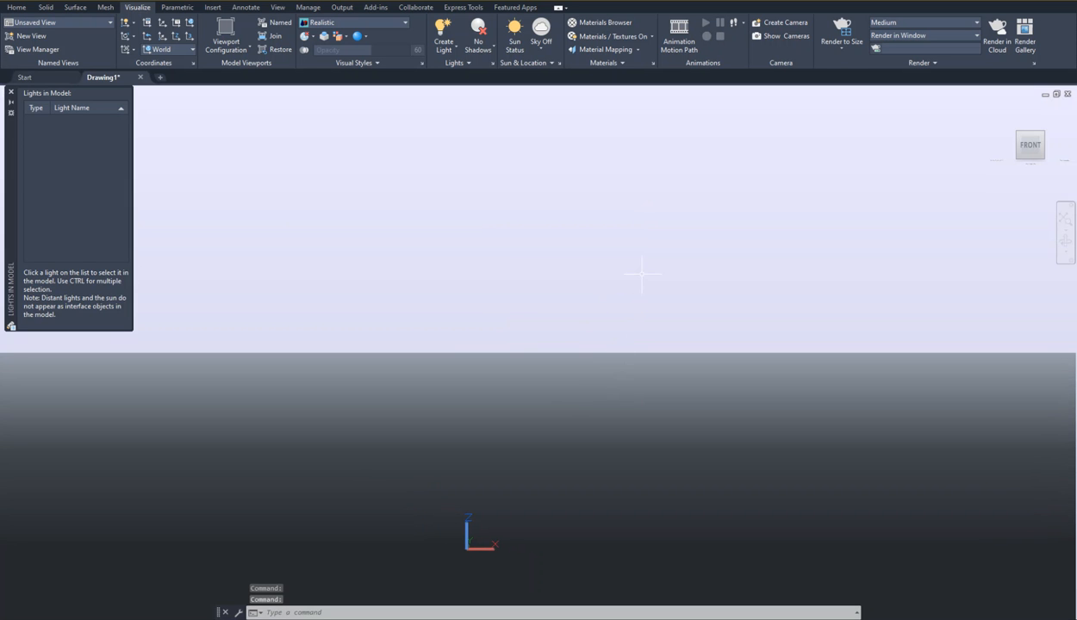
pyautogui.click(1025, 149)
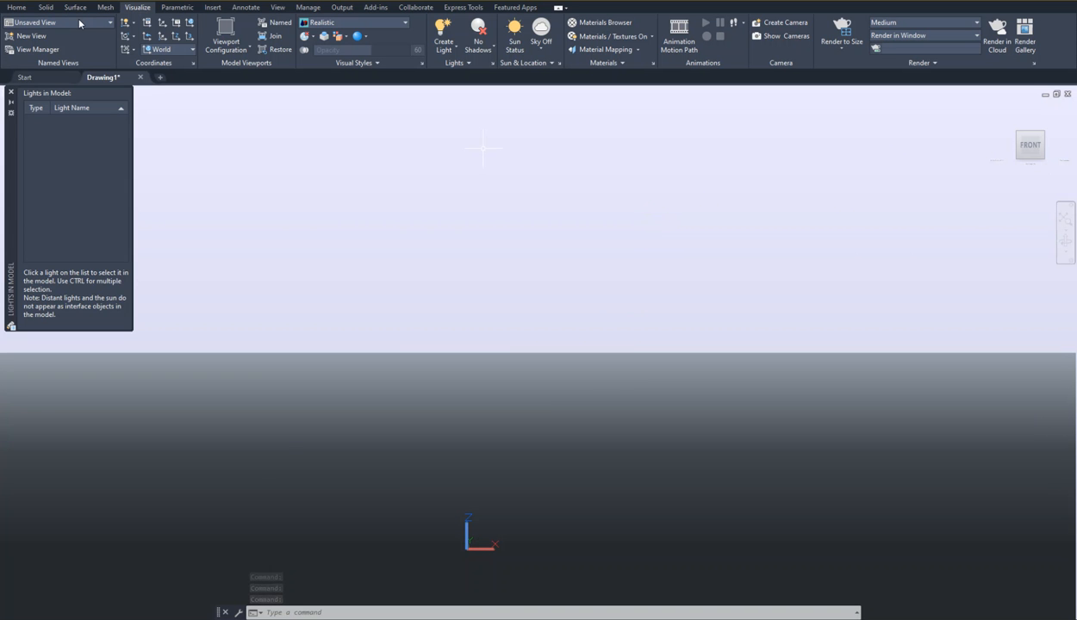
# - Confirm the drawing units as decimal lengths with 0.0000 precision, decimal-degree angles with 0 precision, and an insertion scale in inches
pyautogui.write('units')
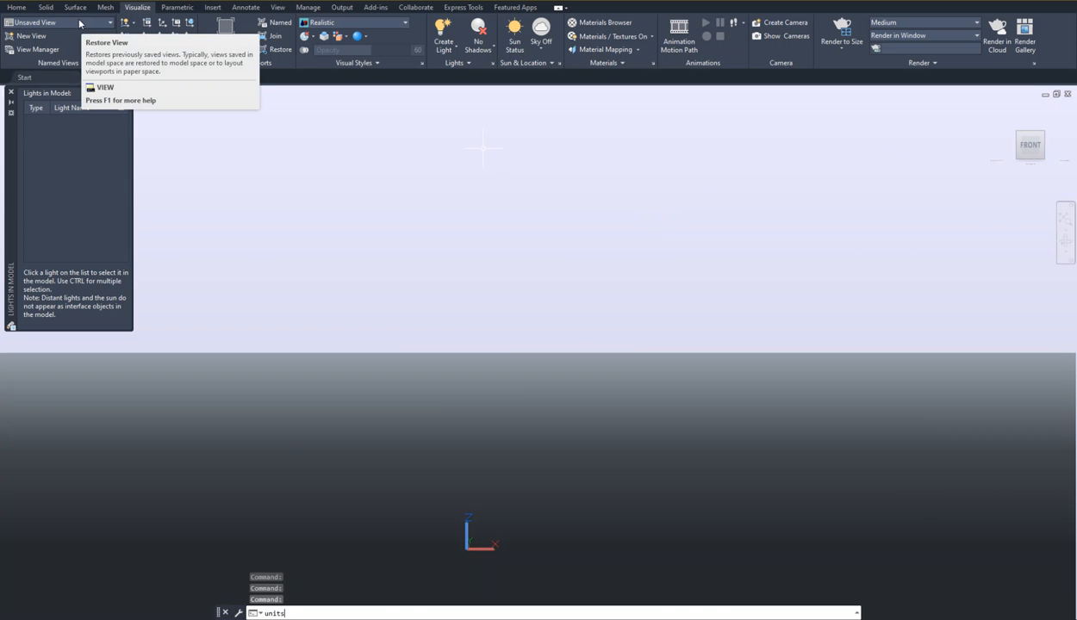
pyautogui.press('Return')
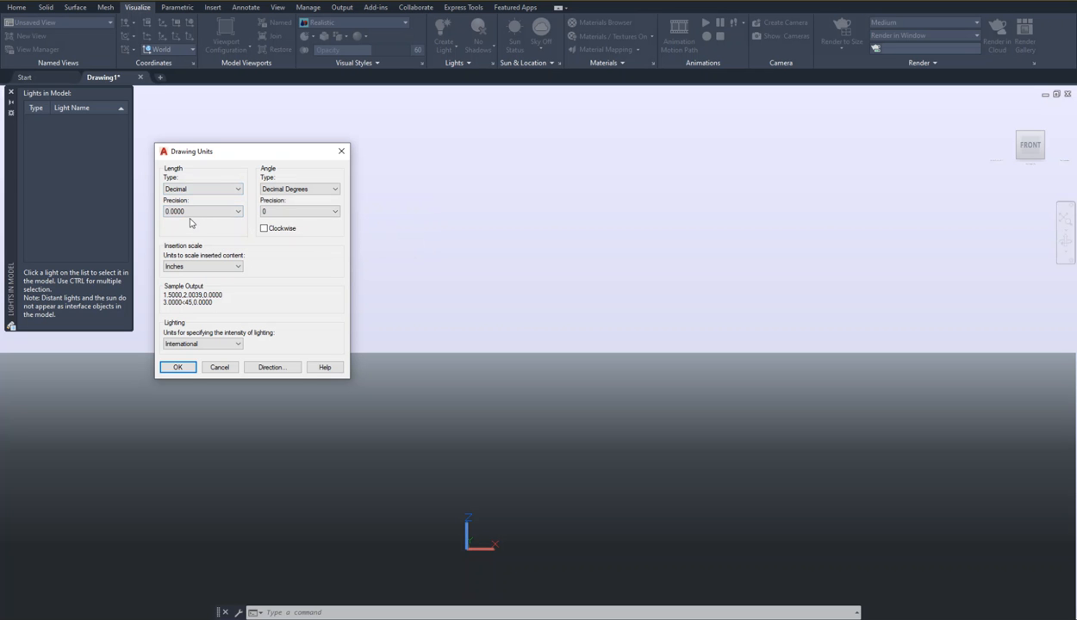
pyautogui.click(179, 368)
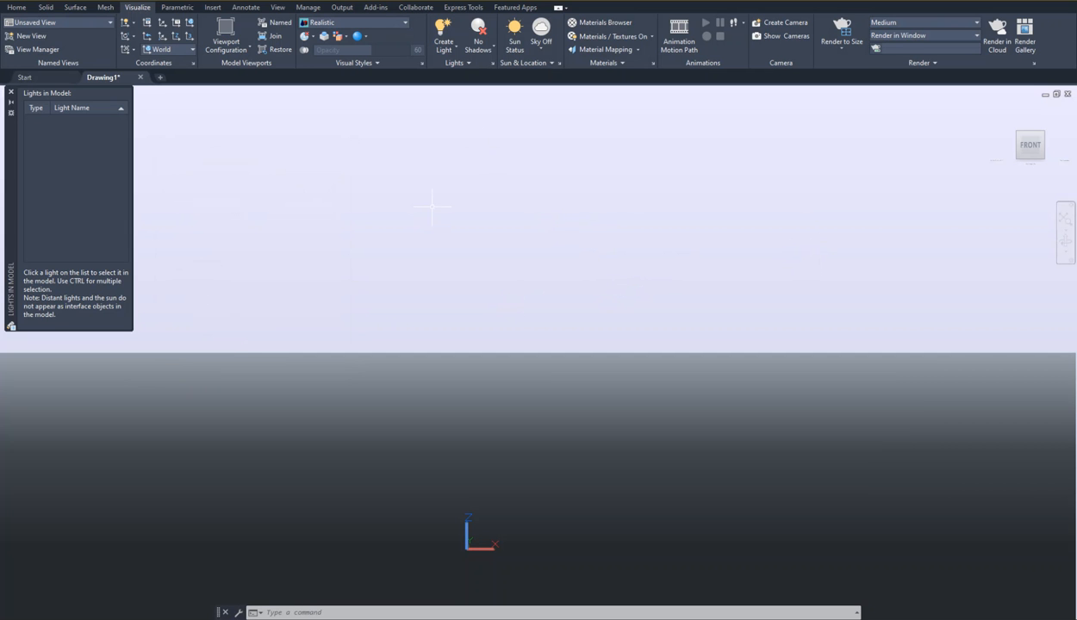
# - Accept model space limits from 0,0 to 12,9 and zoom the drawing to its extents
pyautogui.write('limits')
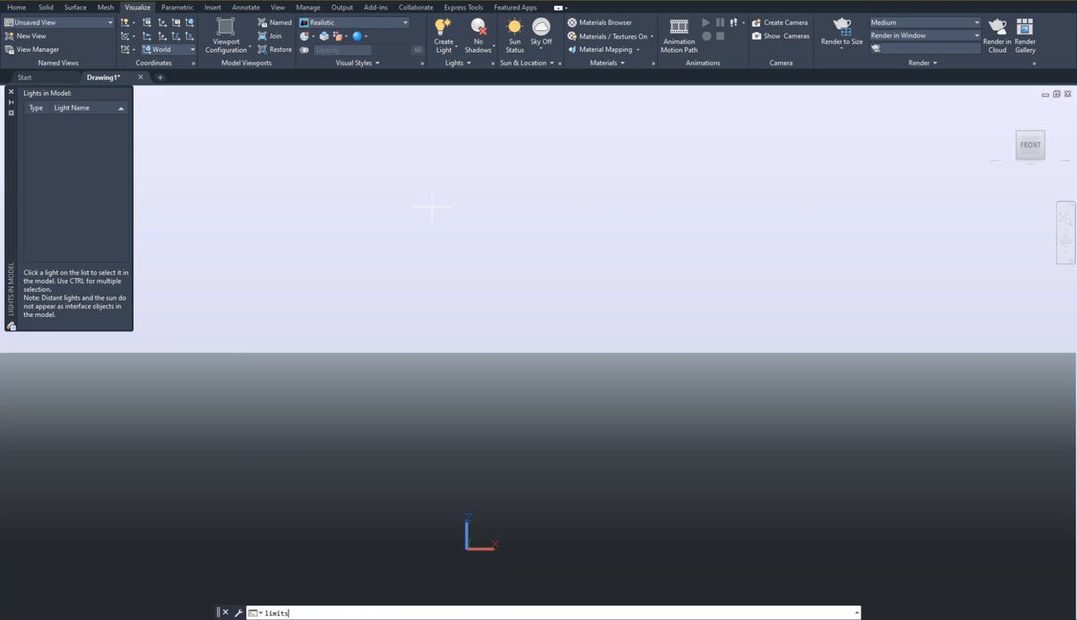
pyautogui.press('Return')
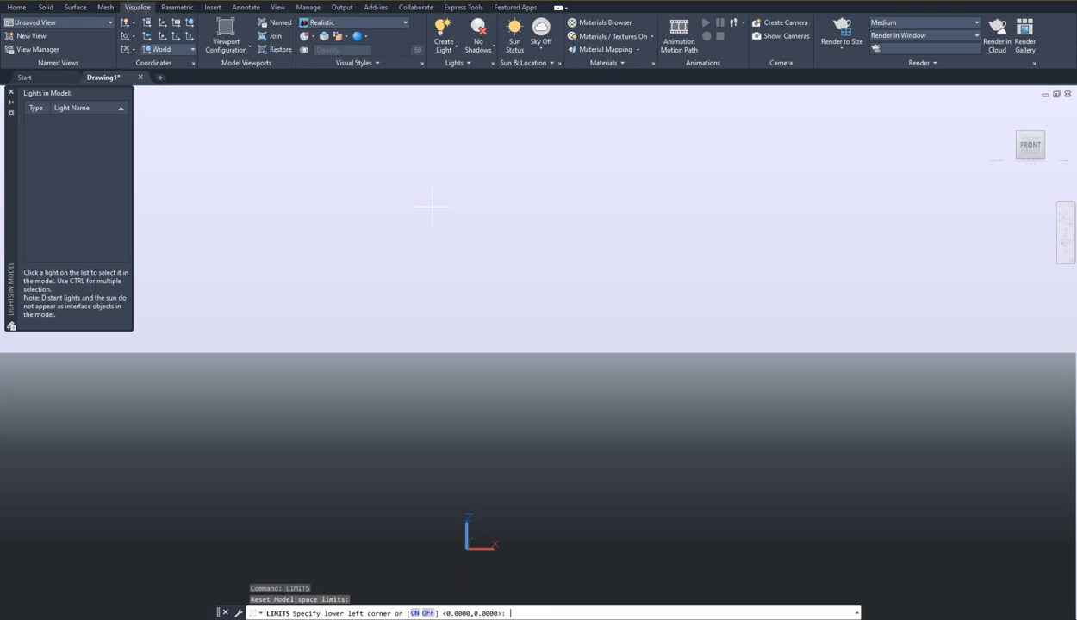
pyautogui.press('Return')
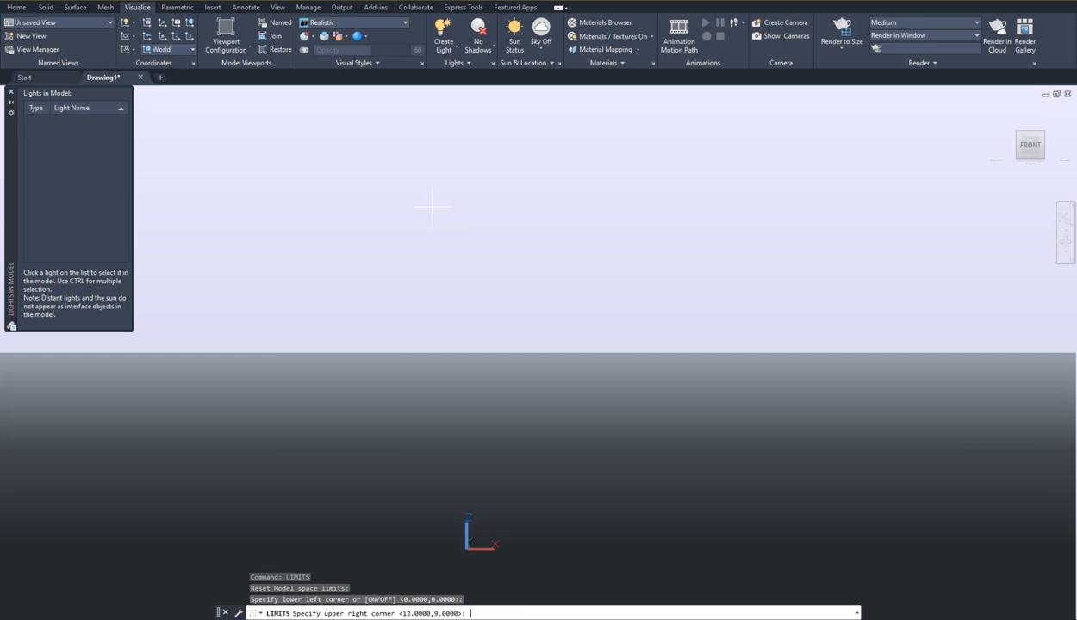
pyautogui.press('Return')
pyautogui.write('z')
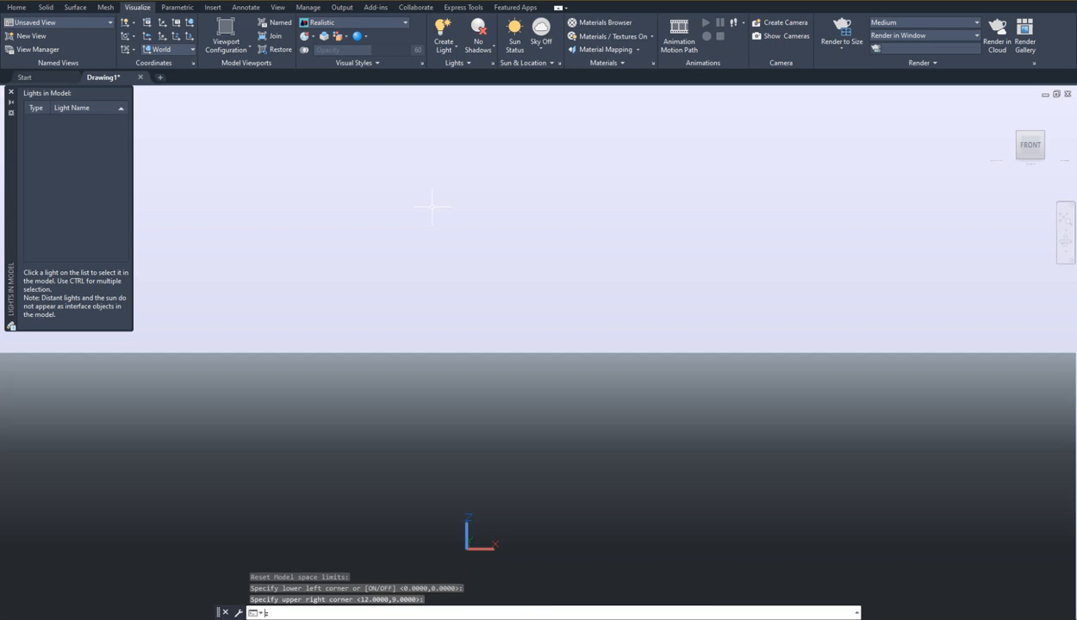
pyautogui.press('Return')
pyautogui.write('e')
pyautogui.press('Return')
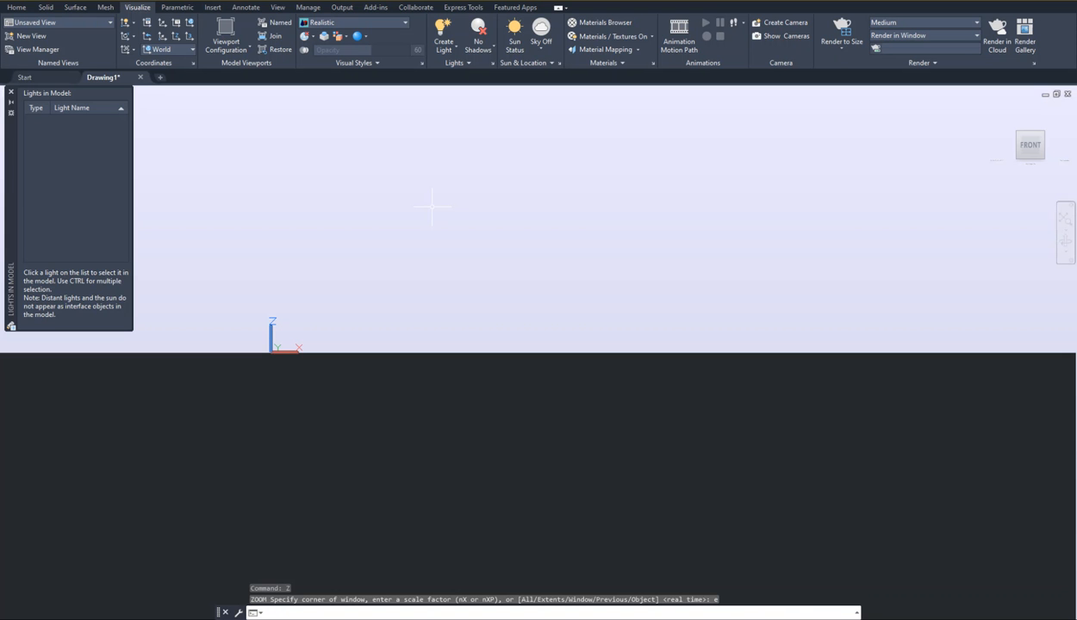
# - Change the viewport's visual style to 2D Wireframe with the SHADEMODE command
pyautogui.write('shademode')
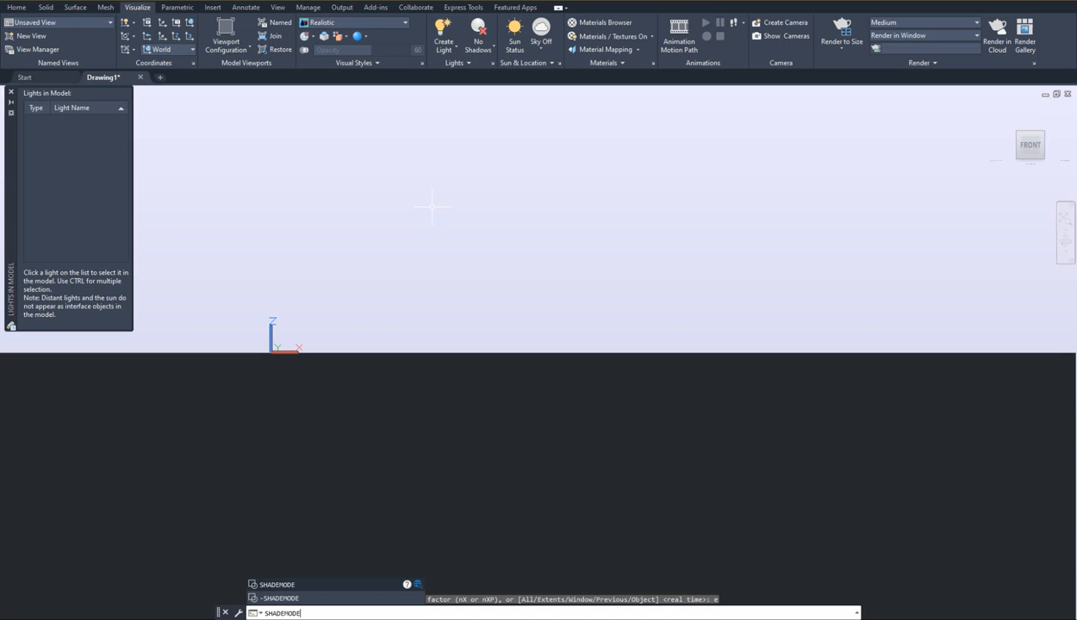
pyautogui.press('Return')
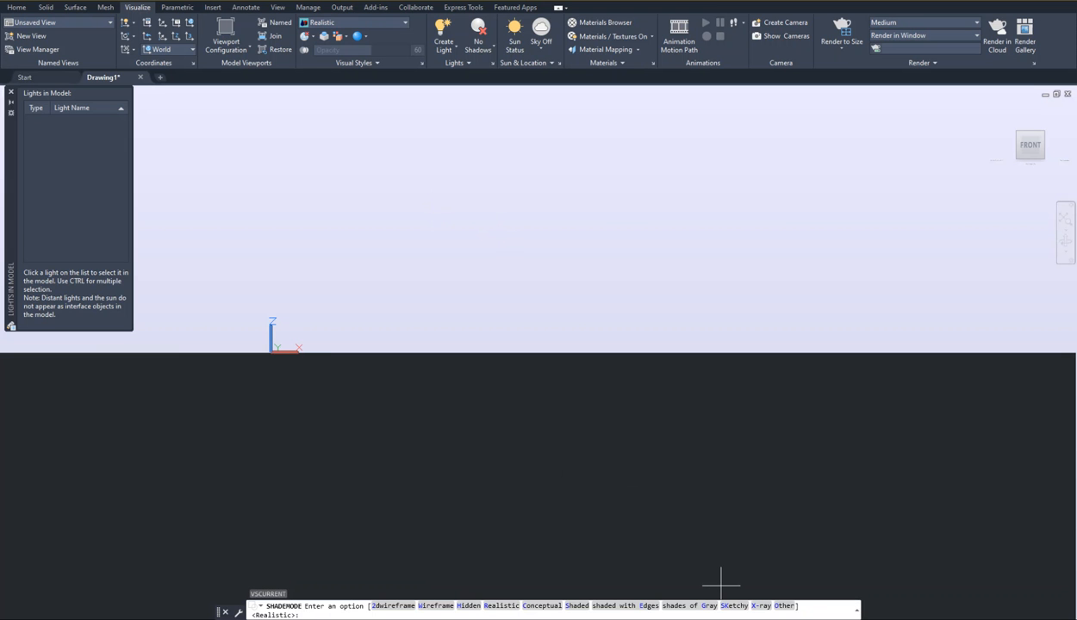
pyautogui.click(392, 606)
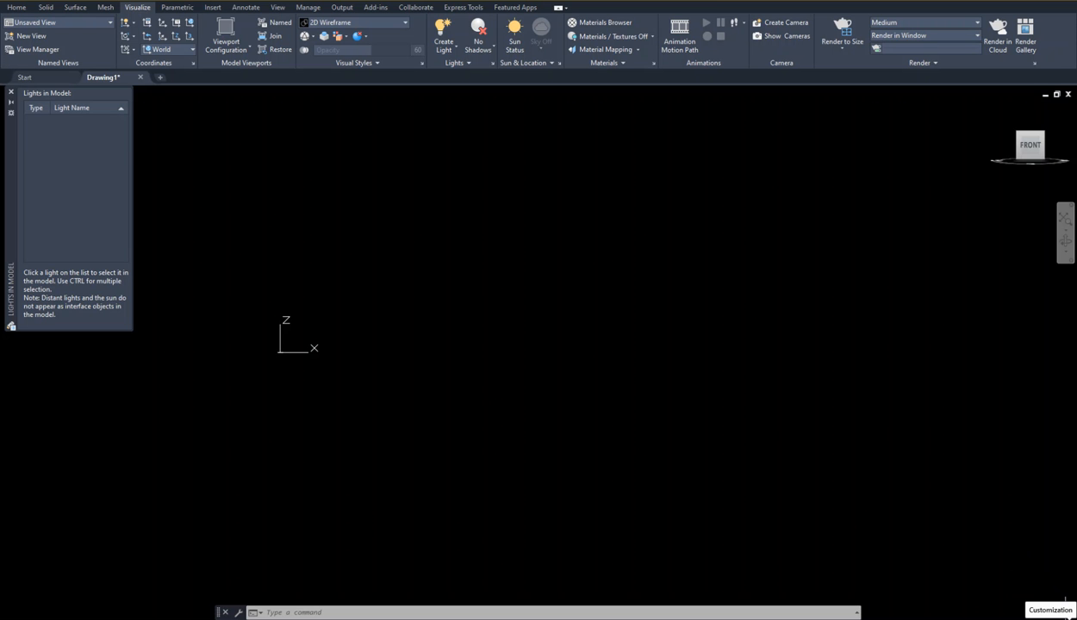
# - Review which drafting aids are enabled for display in the status bar customization list
pyautogui.click(1066, 601)
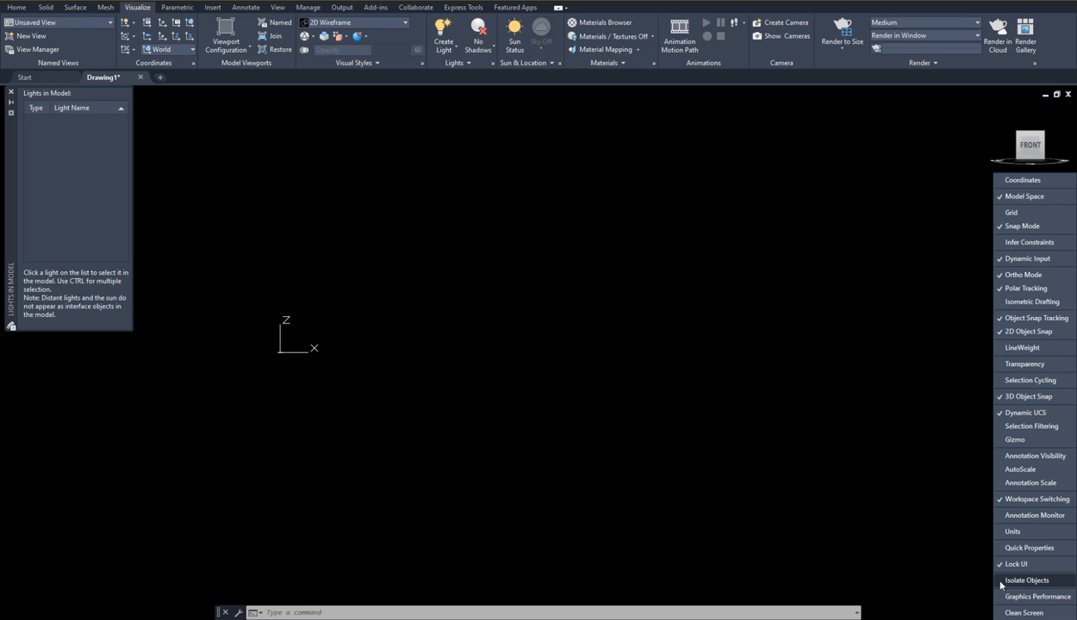
pyautogui.click(905, 525)
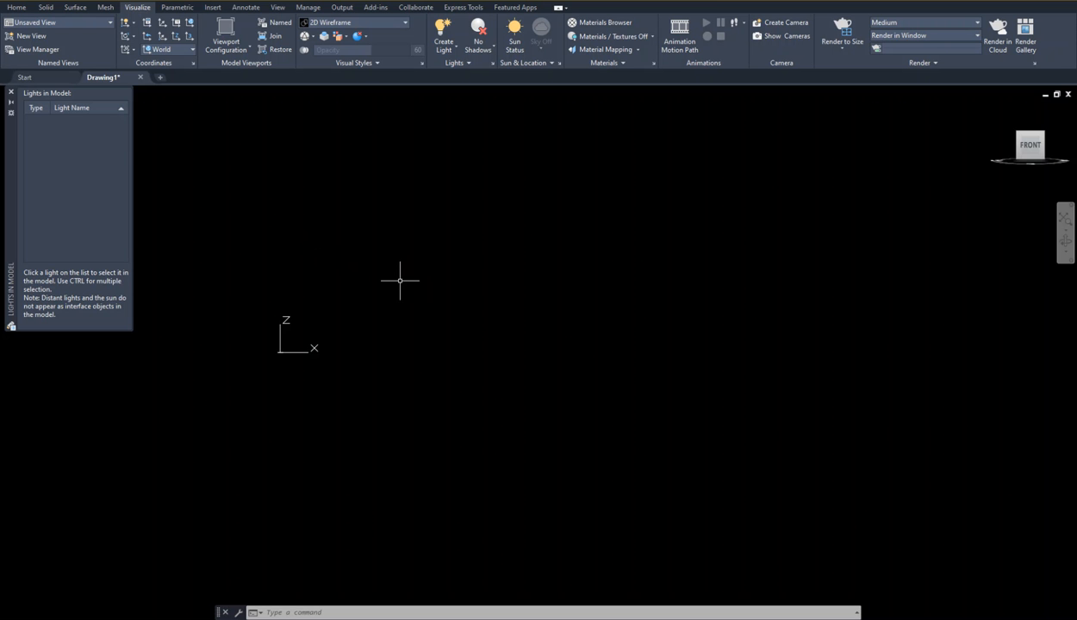
# - Align the UCS with the current front view using the View option, so the XY plane faces the screen
pyautogui.moveTo(446, 311); pyautogui.dragTo(601, 354, button='middle')
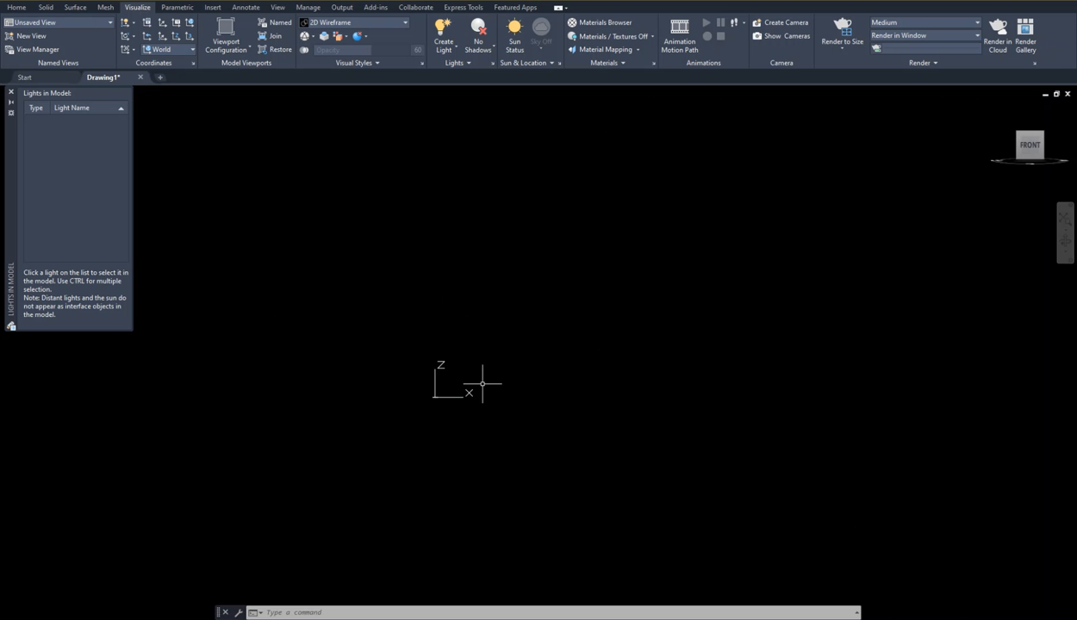
pyautogui.moveTo(442, 406); pyautogui.dragTo(500, 420, button='middle')
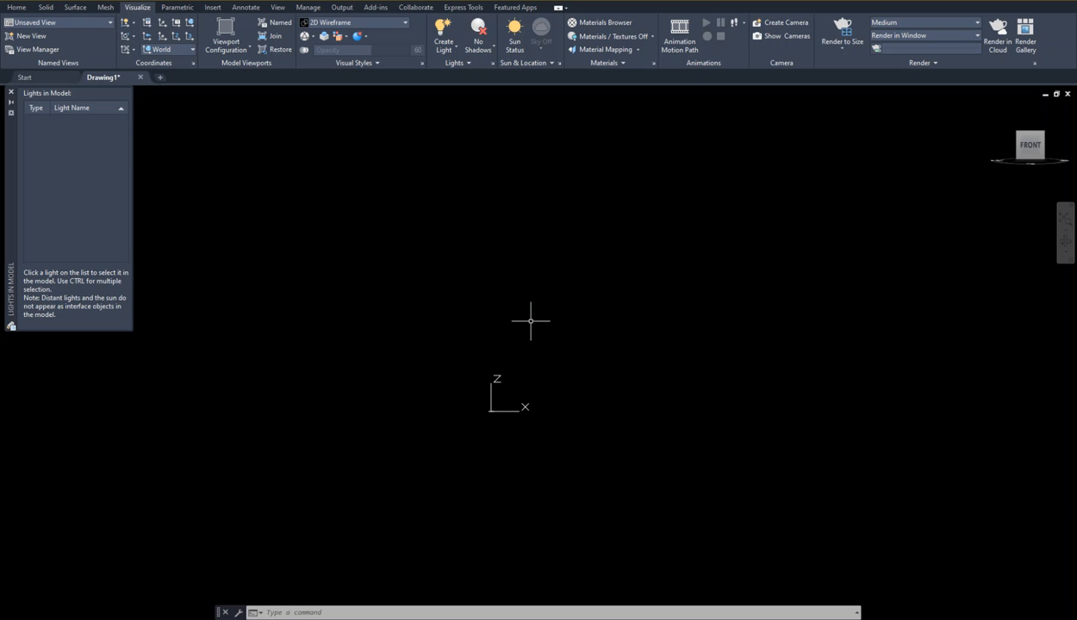
pyautogui.write('ucs')
pyautogui.press('Return')
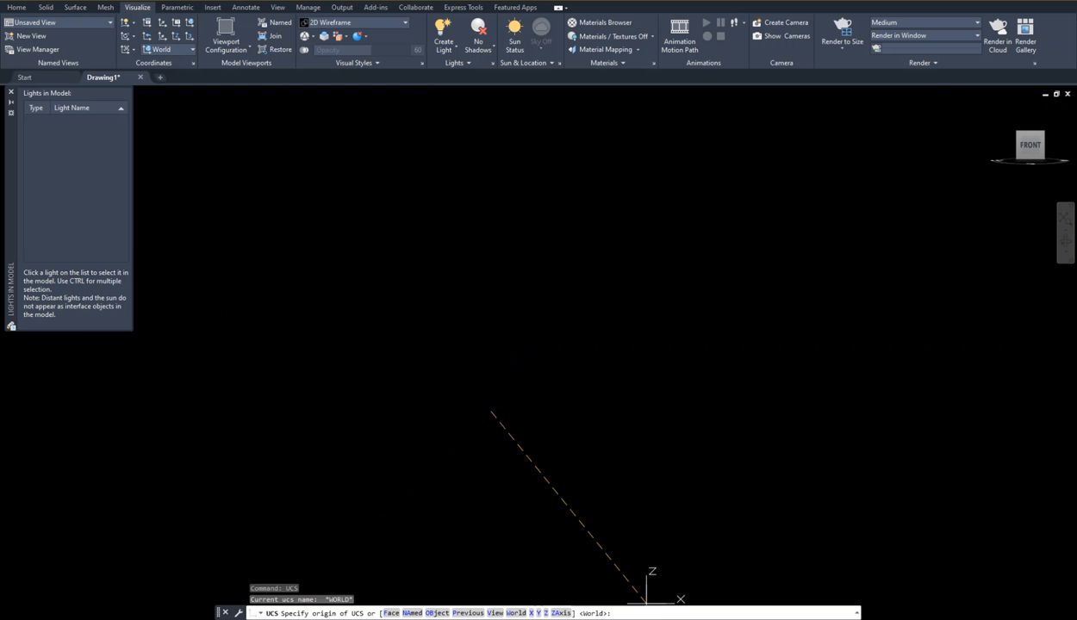
pyautogui.click(495, 613)
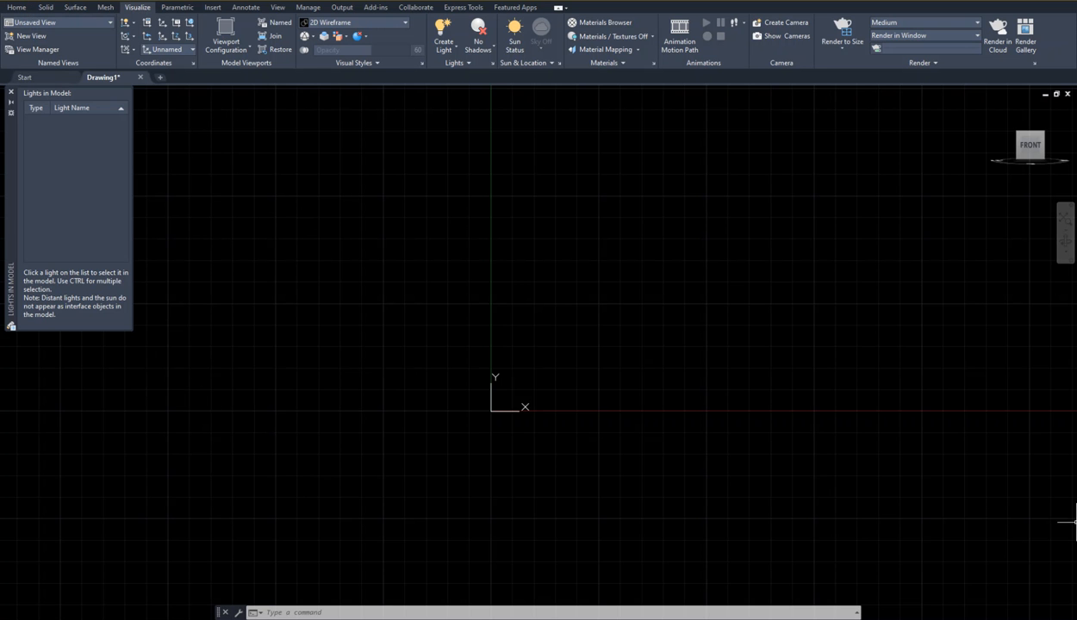
# - Switch the workspace to Drafting & Annotation
pyautogui.click(46, 8)
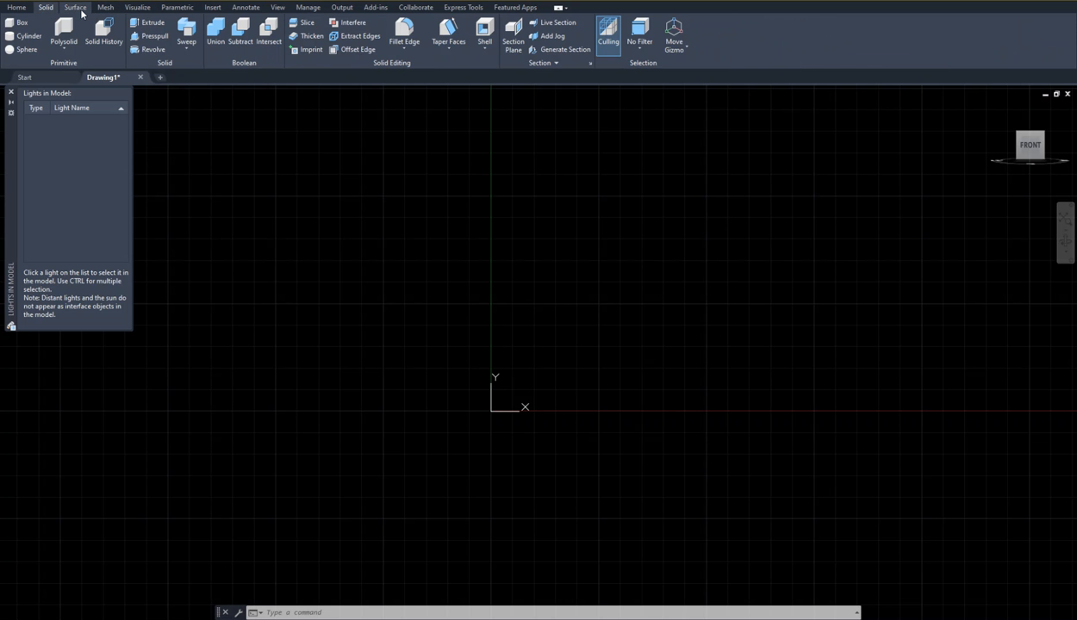
pyautogui.click(81, 11)
pyautogui.click(46, 8)
pyautogui.click(1023, 617)
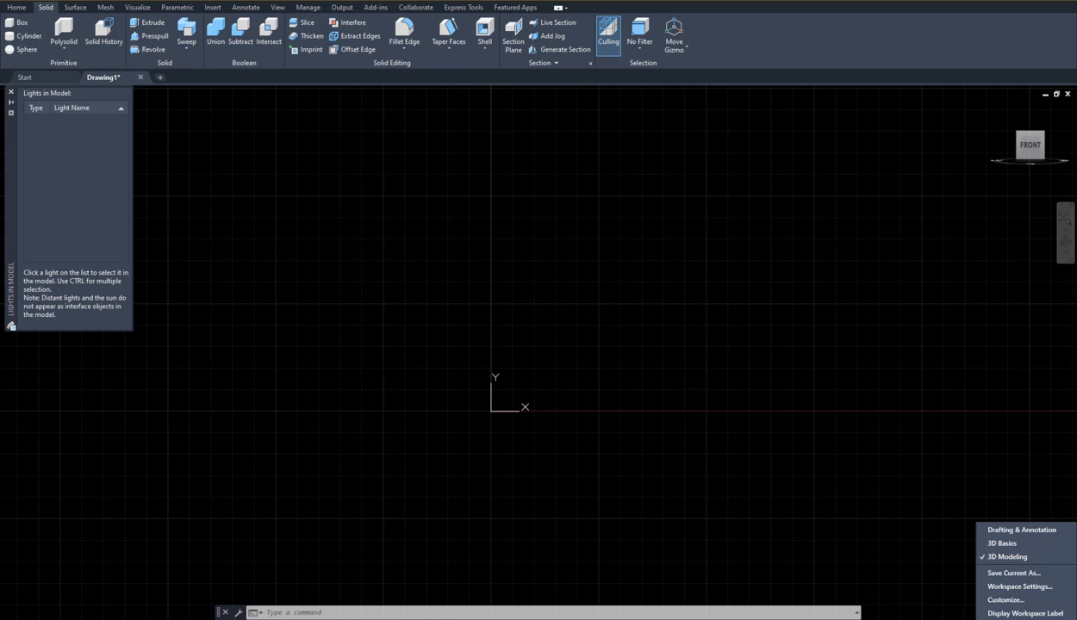
pyautogui.click(1019, 530)
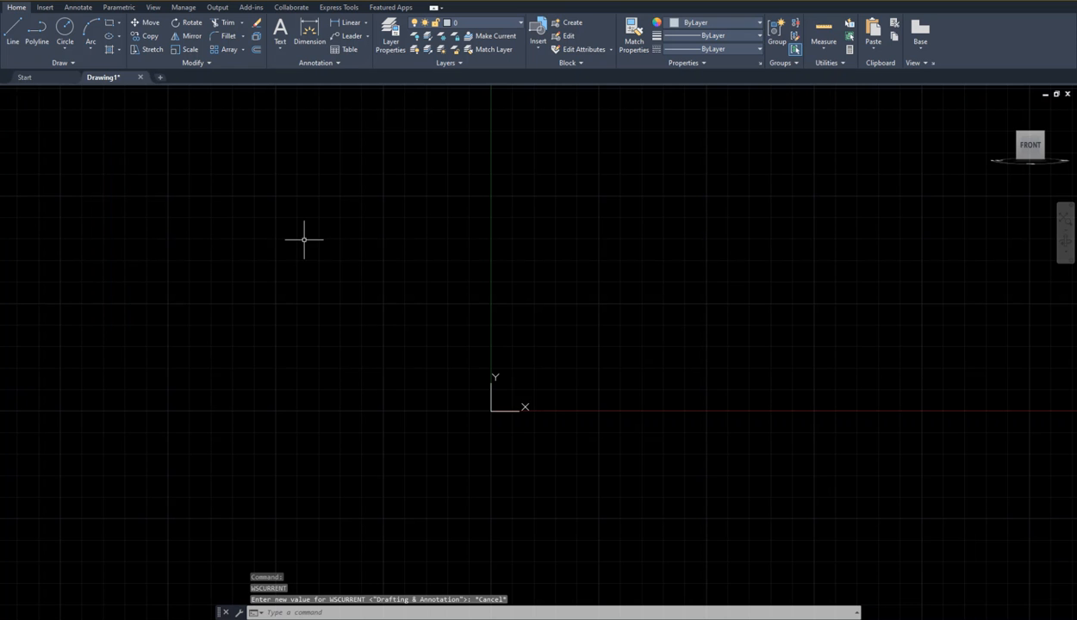
# - Draw a horizontal line from the origin 0,0 to 6,0
pyautogui.click(14, 32)
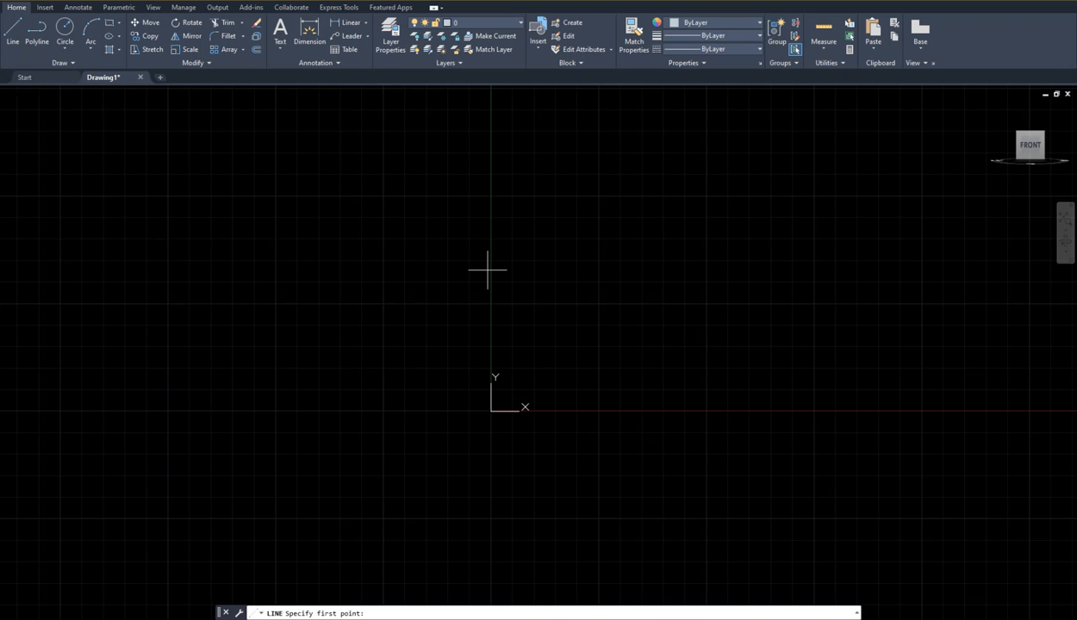
pyautogui.write(',0')
pyautogui.press('Return')
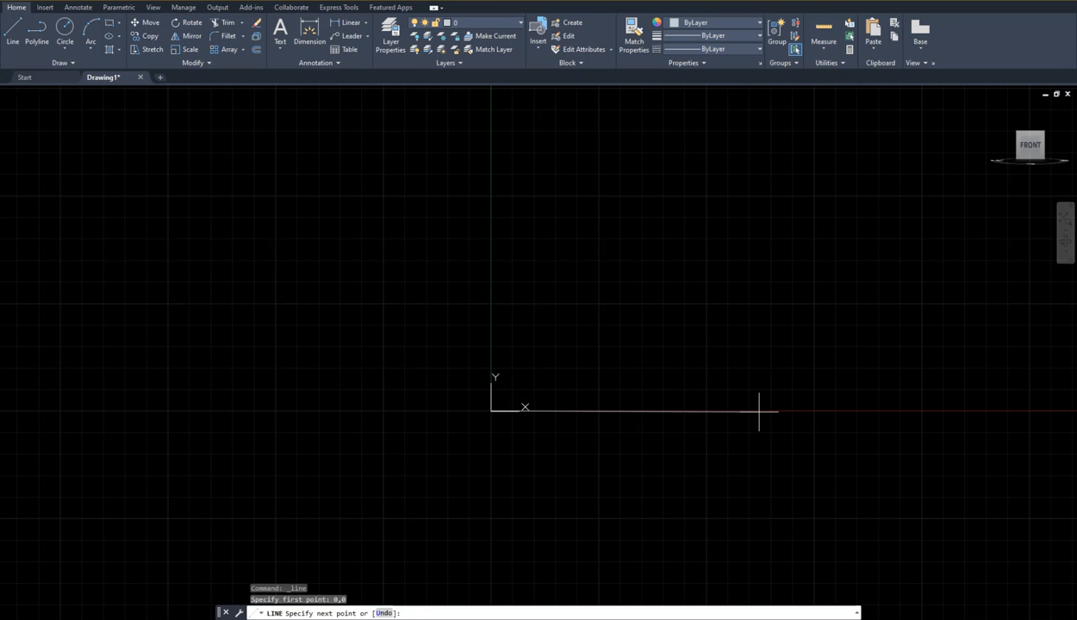
pyautogui.write(',0')
pyautogui.press('Return')
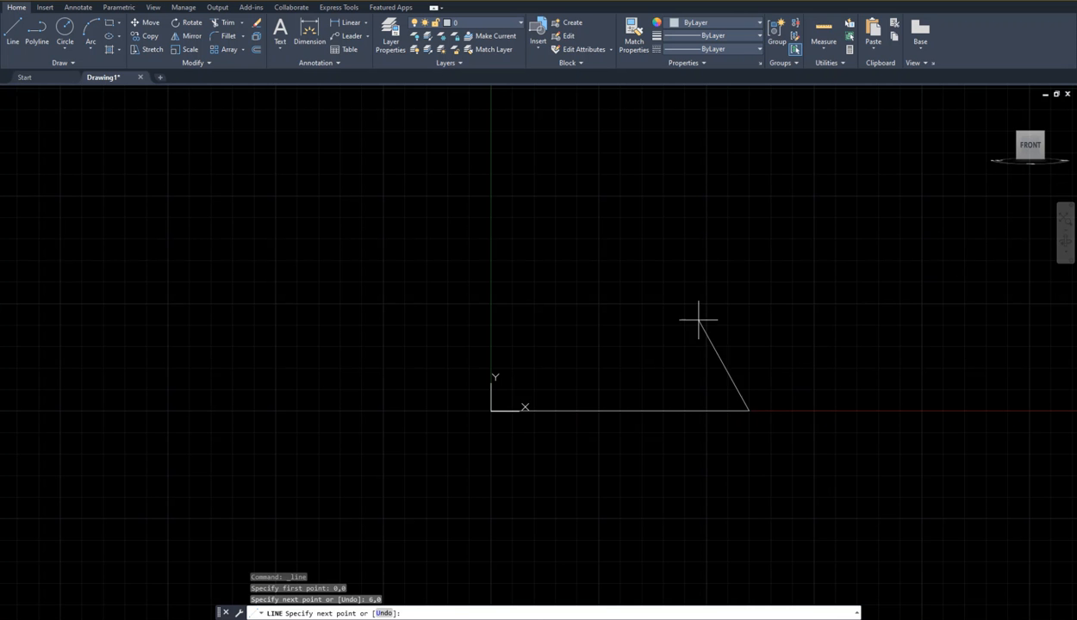
pyautogui.press('Return')
# - Draw a vertical line from the midpoint of the horizontal line to the relative point @0,6
pyautogui.scroll(2, 590, 486)
pyautogui.scroll(-2, 630, 515)
pyautogui.moveTo(641, 489)
pyautogui.mouseDown(button='middle')
pyautogui.moveTo(567, 478)
pyautogui.moveTo(507, 515)
pyautogui.mouseUp(button='middle')
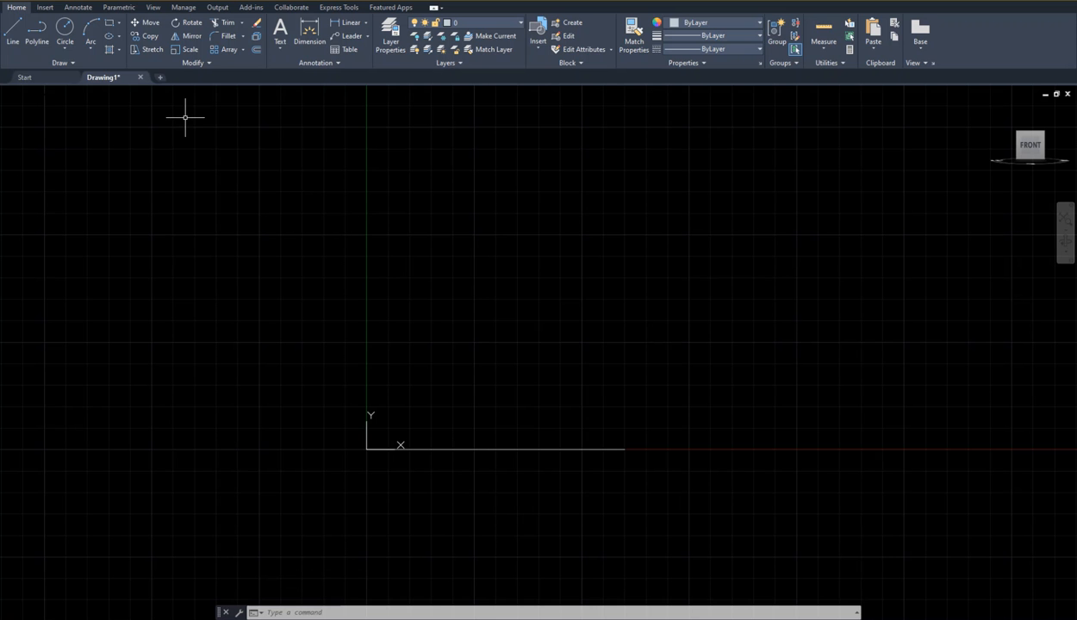
pyautogui.click(15, 31)
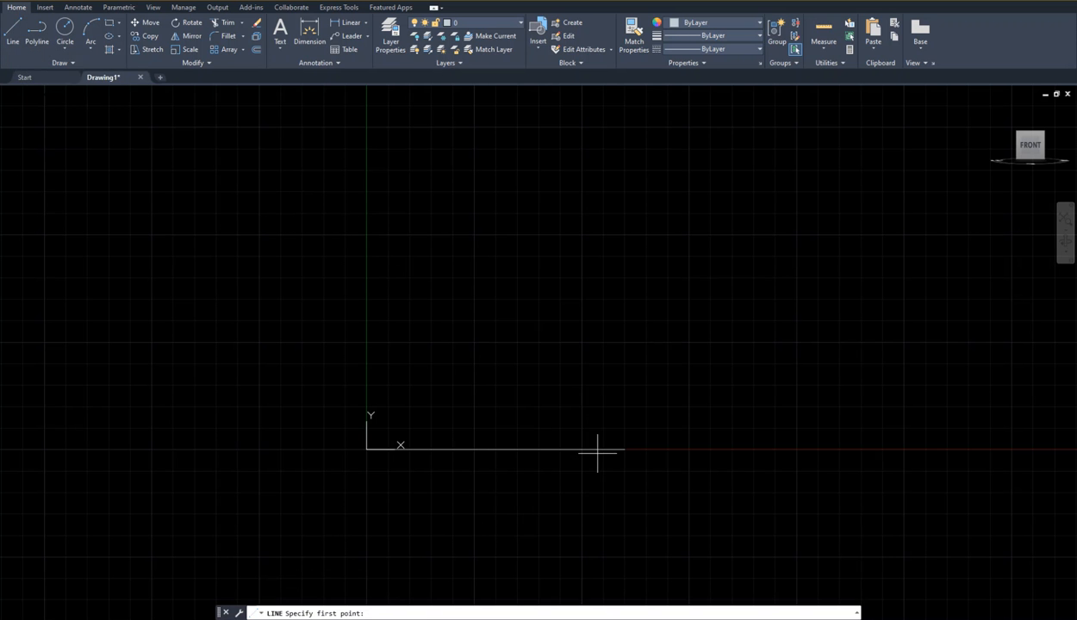
pyautogui.click(495, 449)
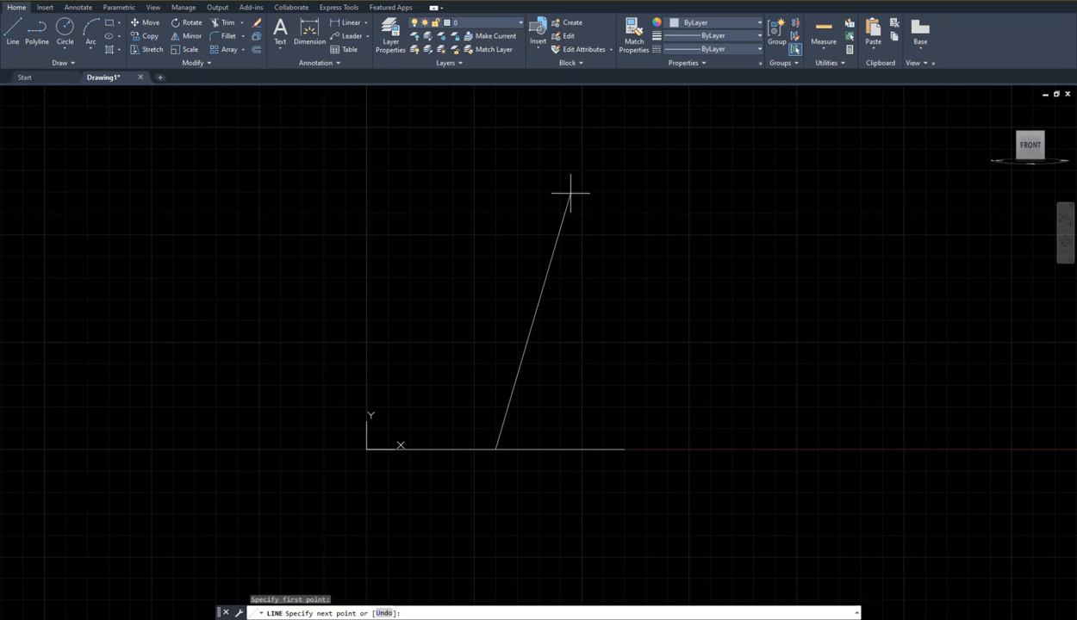
pyautogui.press('F8')
pyautogui.write('@')
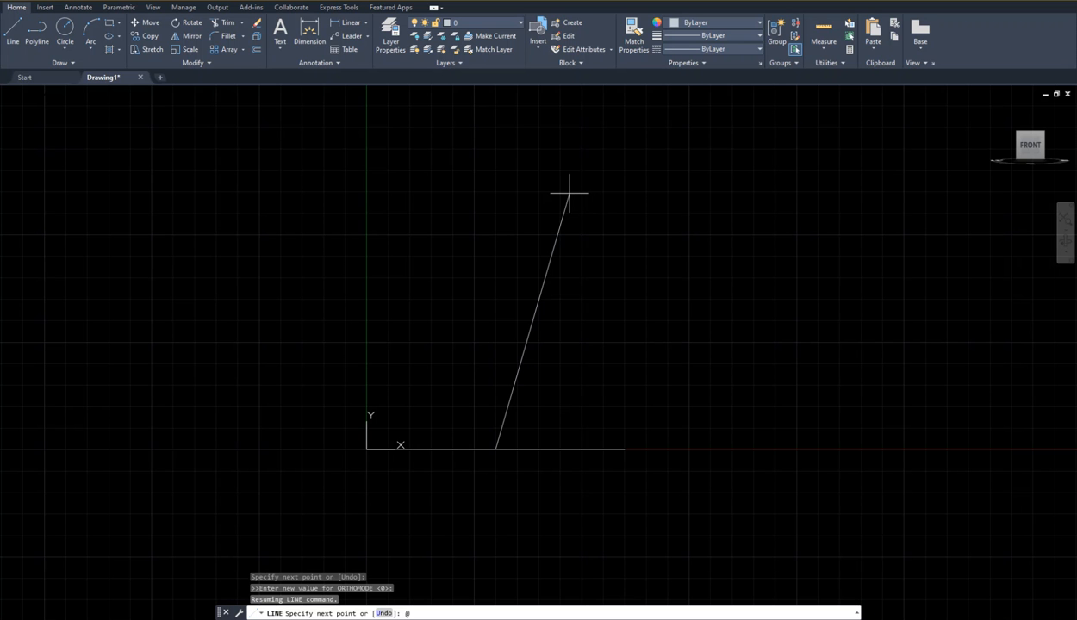
pyautogui.write('0,6')
pyautogui.press('Return')
pyautogui.press('Return')
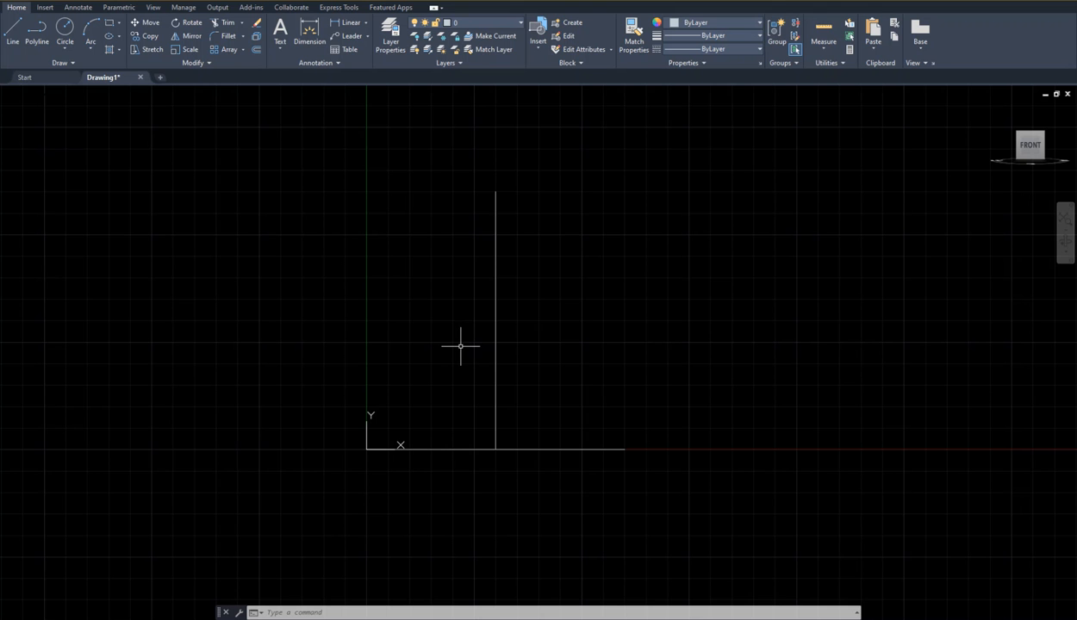
# - Draw an ellipse centred on the vertical line's midpoint, with axis endpoint @0,4 and the other axis at @2,0
pyautogui.click(66, 52)
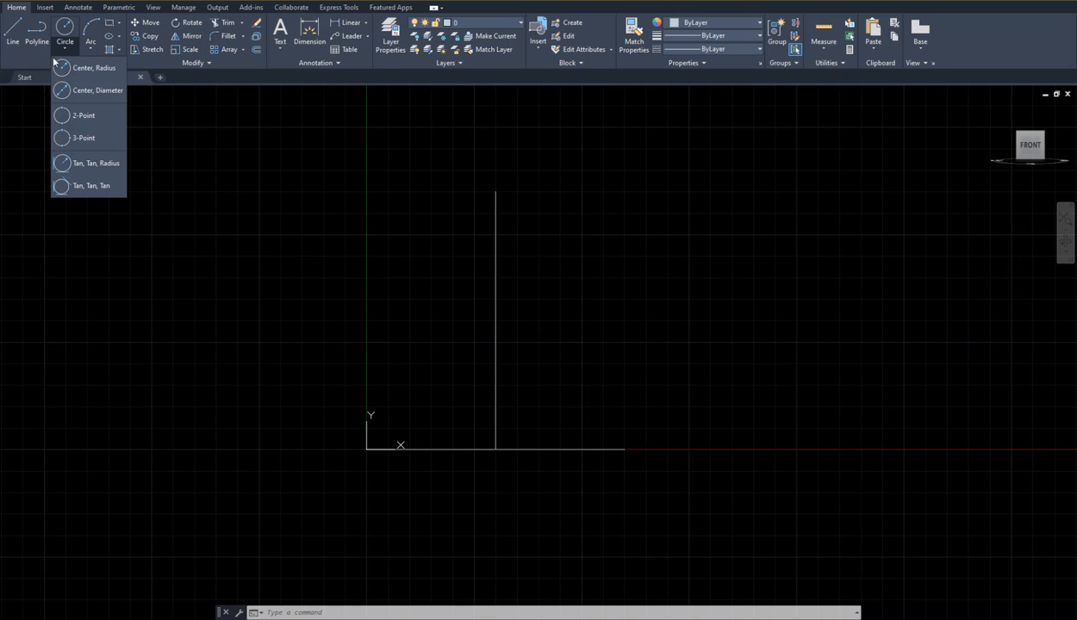
pyautogui.click(120, 37)
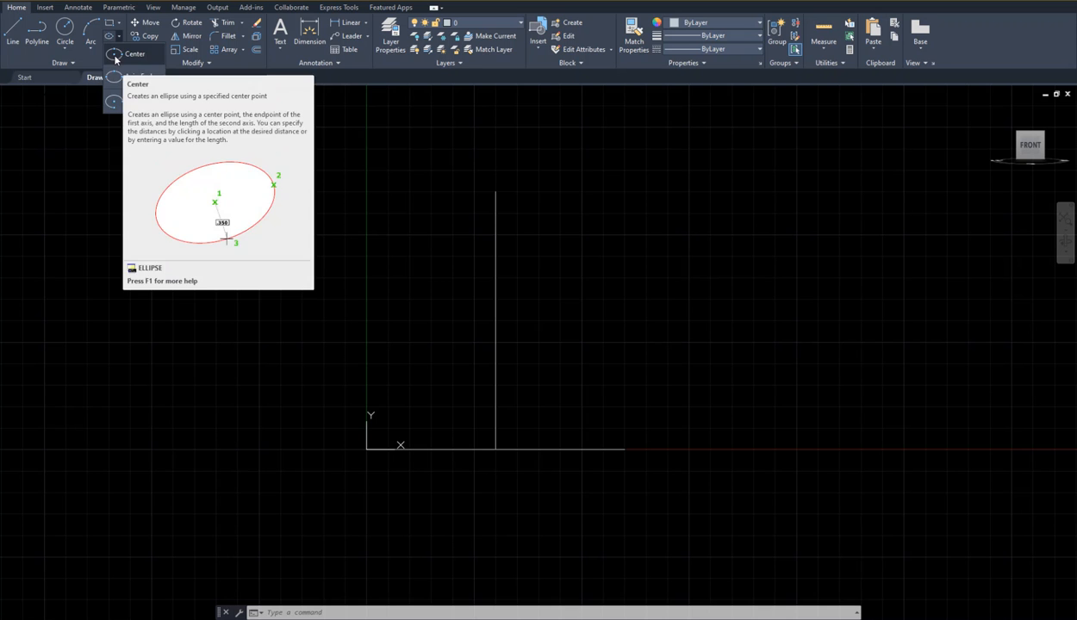
pyautogui.click(114, 55)
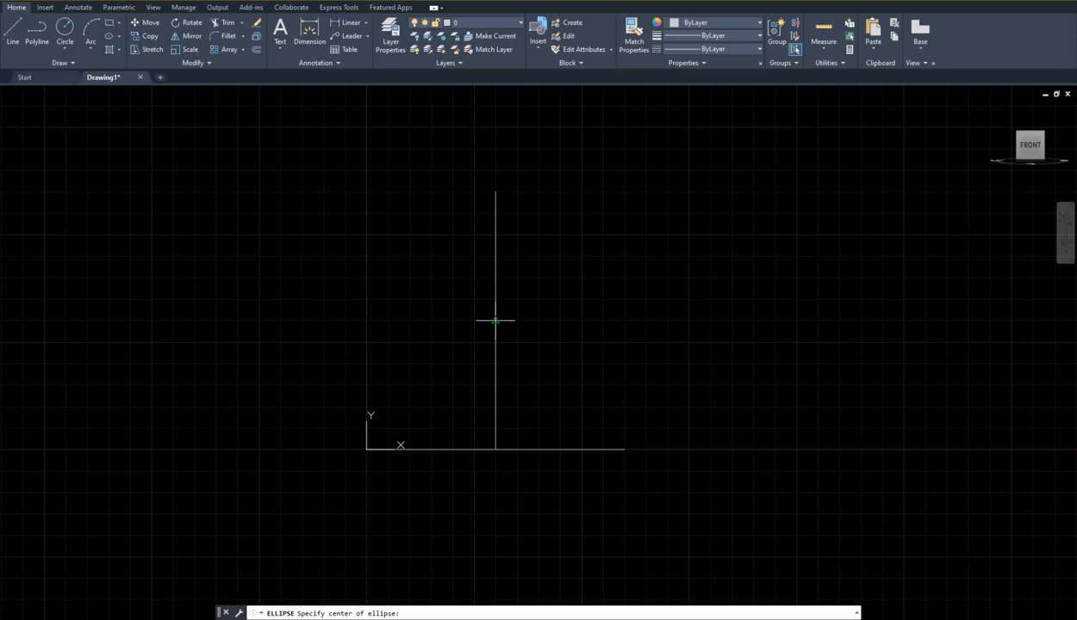
pyautogui.click(496, 321)
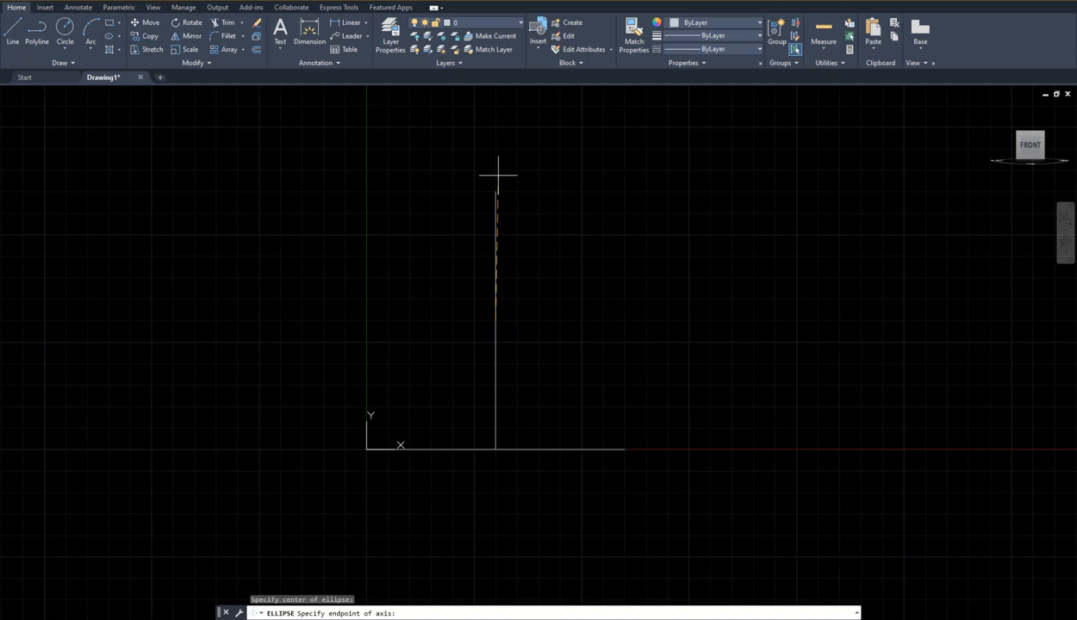
pyautogui.write('@0,')
pyautogui.write('4')
pyautogui.press('Return')
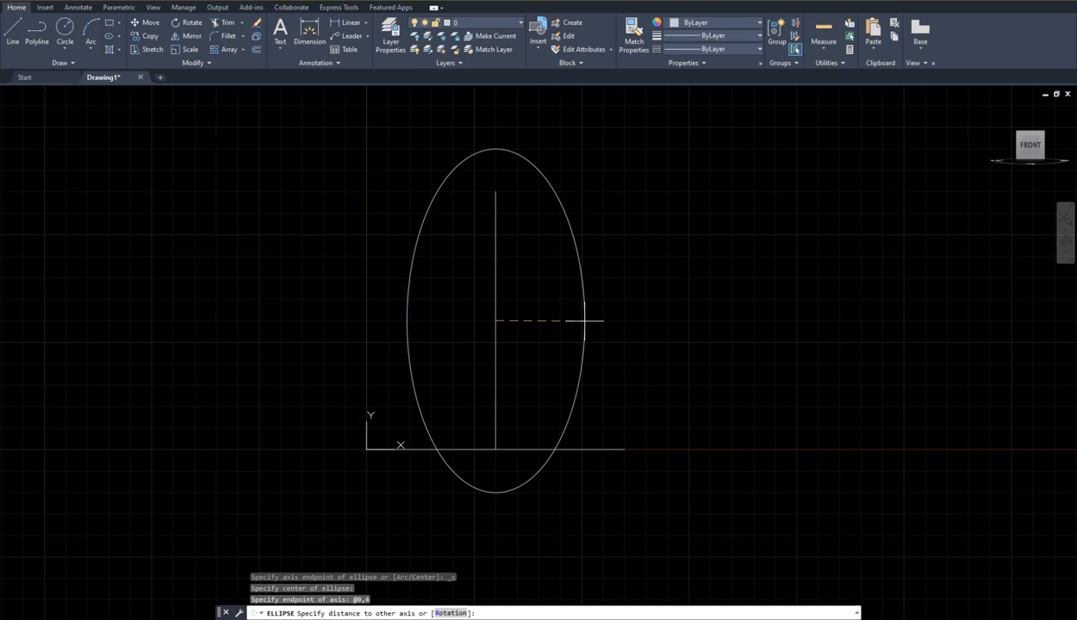
pyautogui.write('@')
pyautogui.write('2,0')
pyautogui.press('Return')
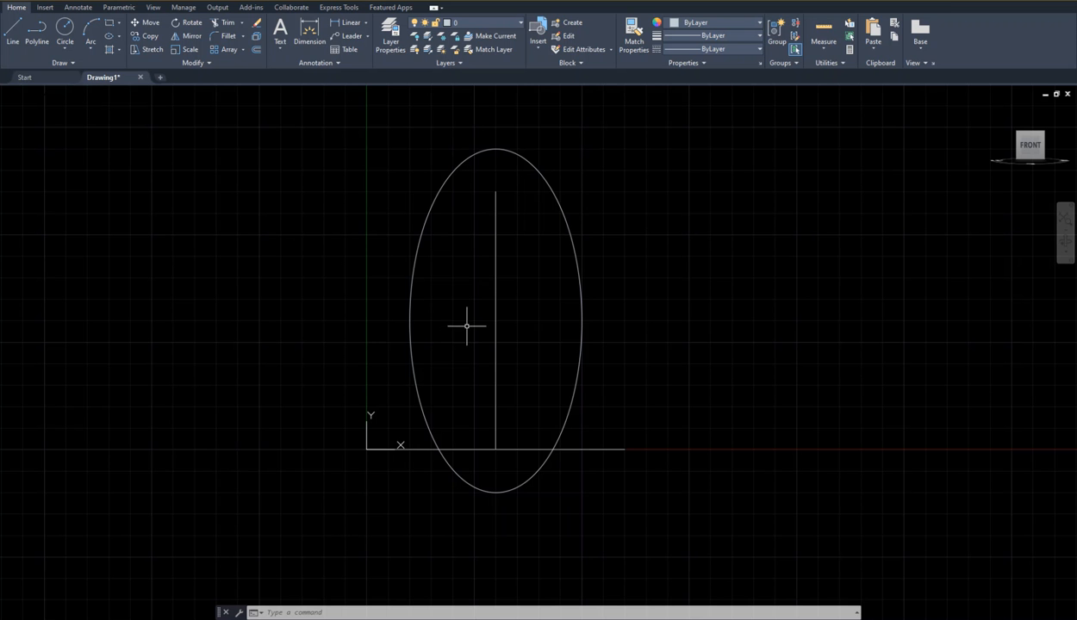
# - Widen the ellipse by stretching its left quadrant point to @-2.5,0, and leave the ellipse deselected
pyautogui.click(411, 310)
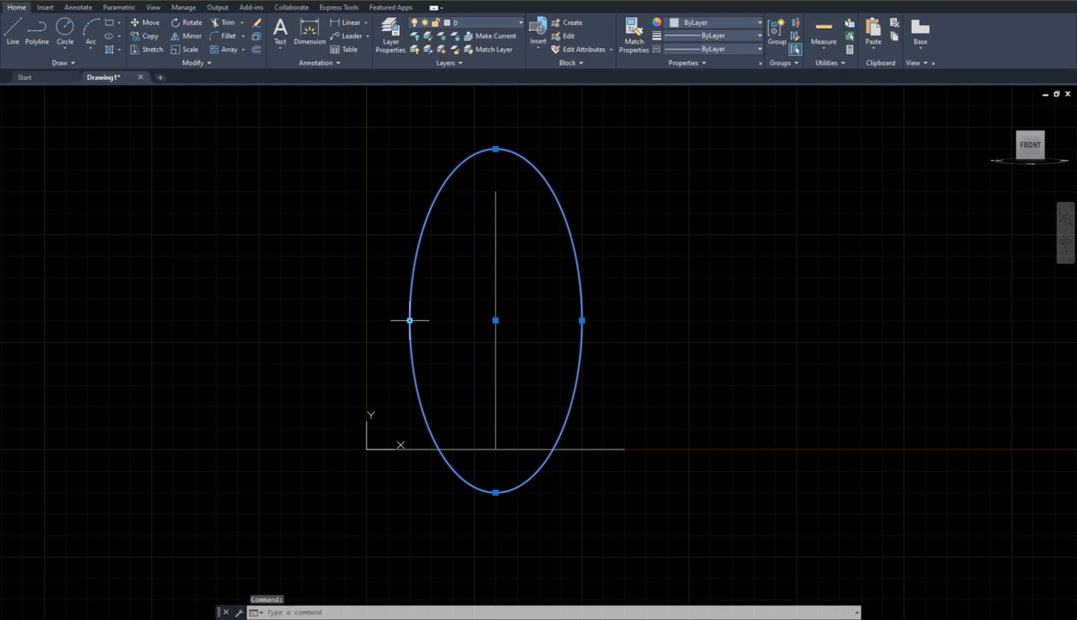
pyautogui.click(409, 320)
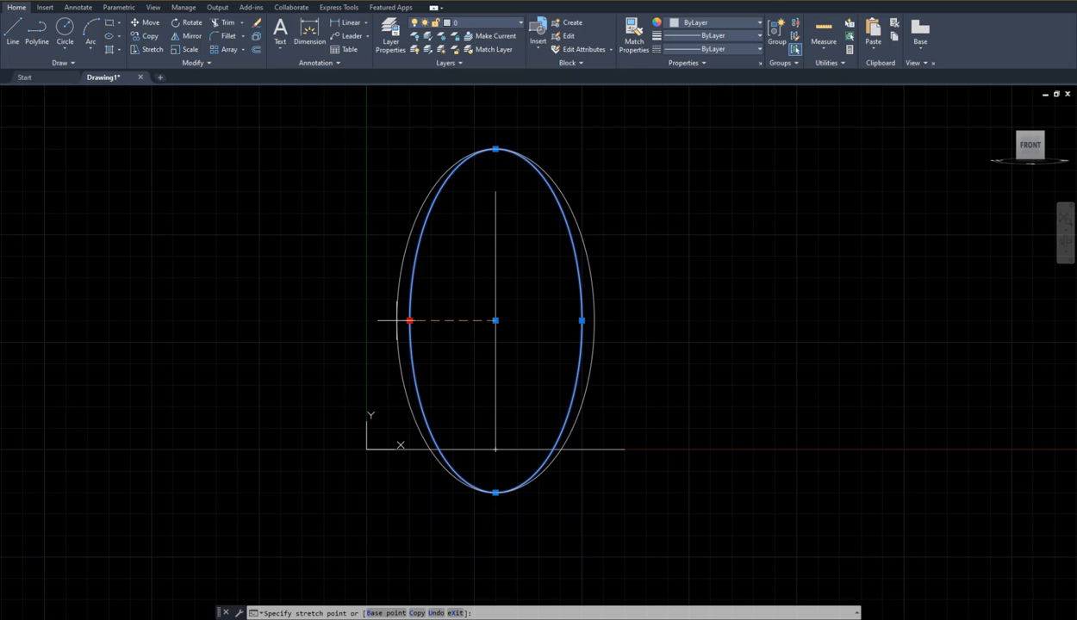
pyautogui.write('@-')
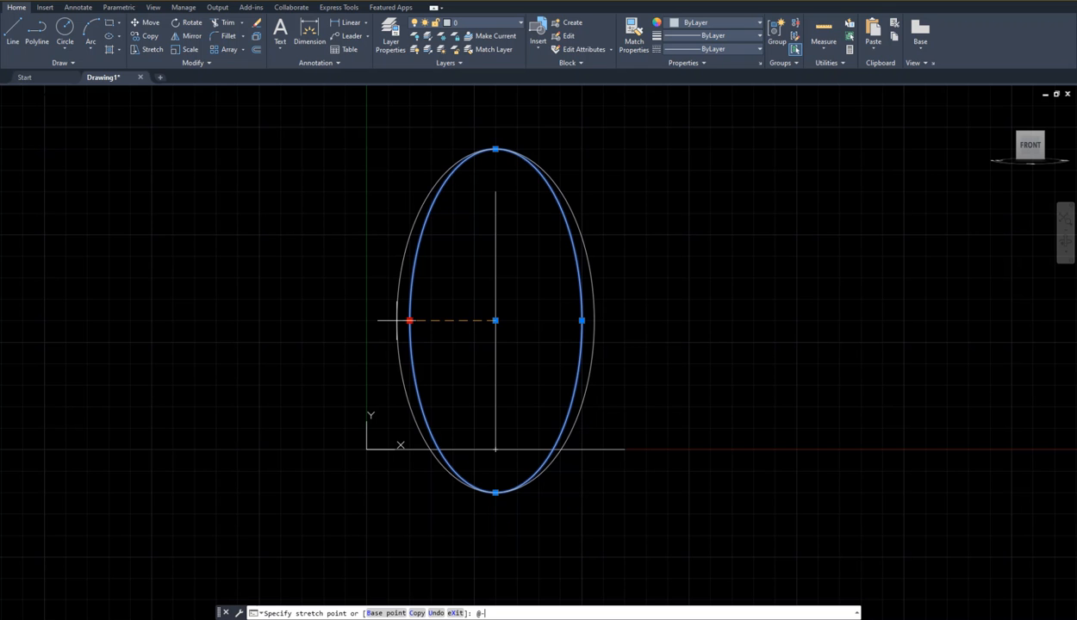
pyautogui.write('2.5,0')
pyautogui.press('Return')
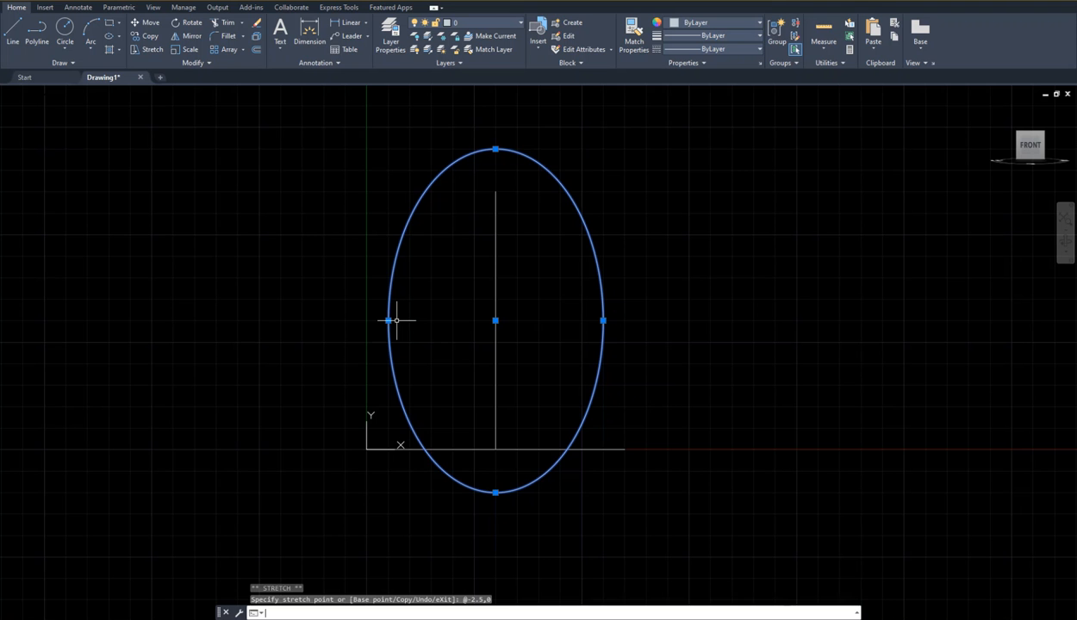
pyautogui.click(480, 125)
pyautogui.press('Escape')
pyautogui.press('Escape')
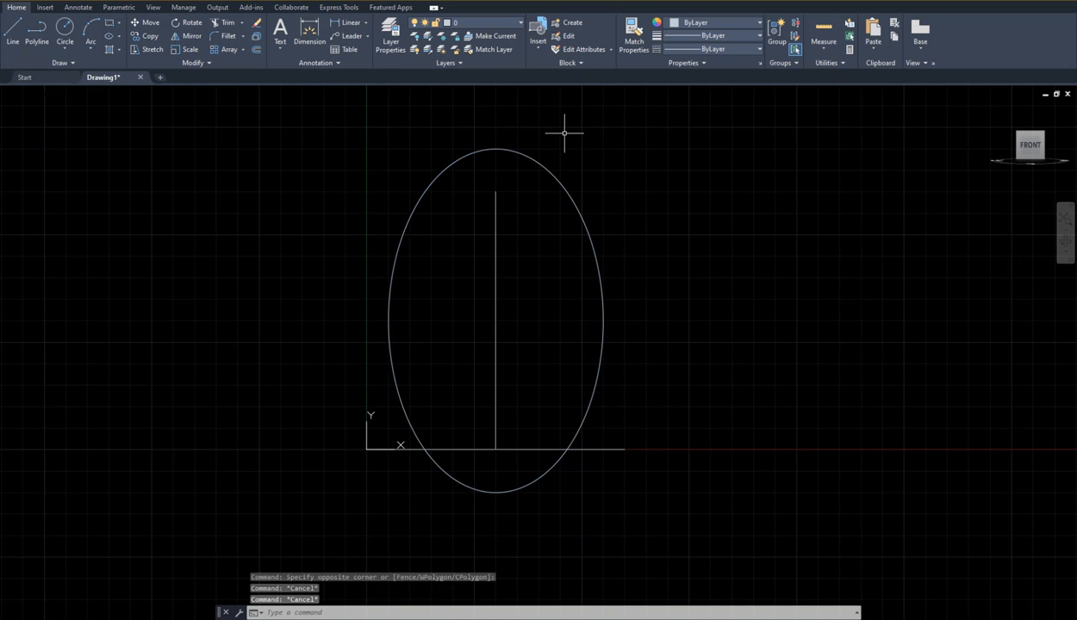
pyautogui.click(585, 221)
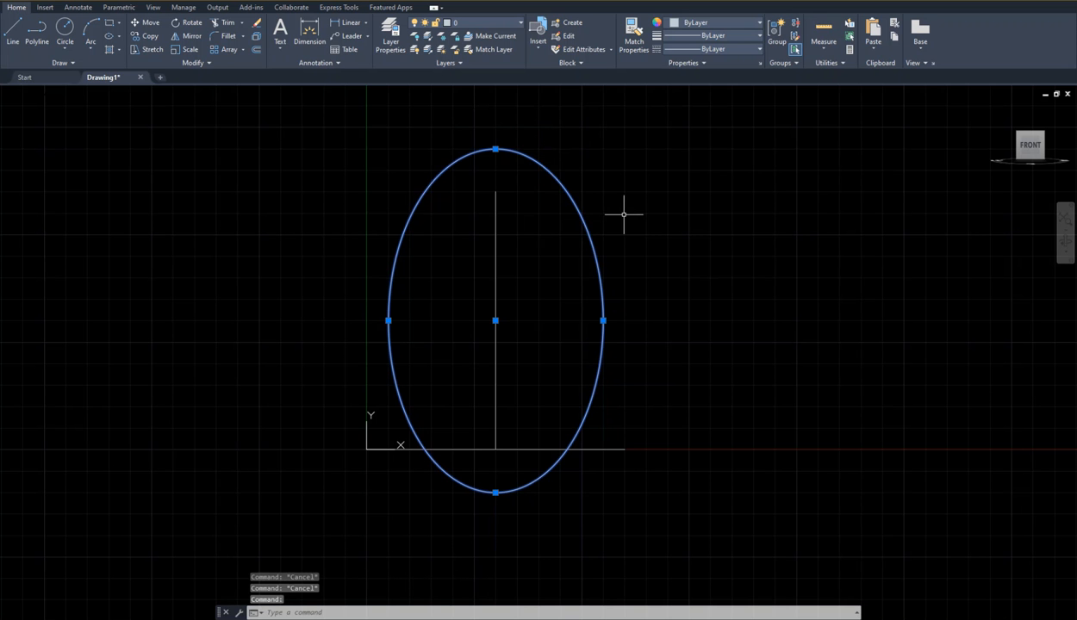
pyautogui.press('Escape')
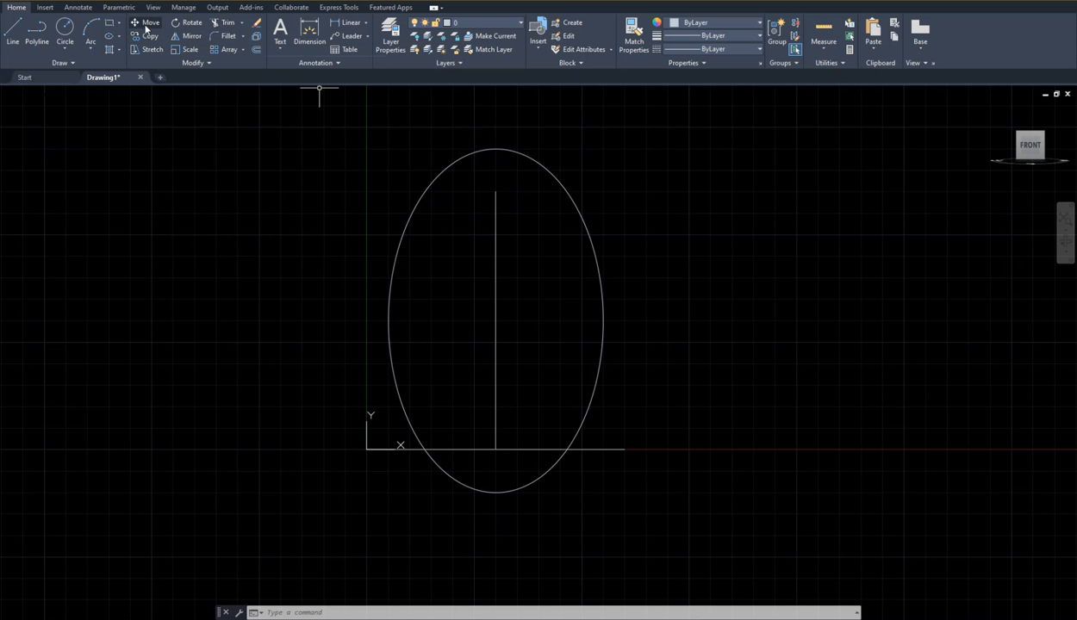
# - Extend the upper end of the vertical line to meet the ellipse
pyautogui.click(241, 28)
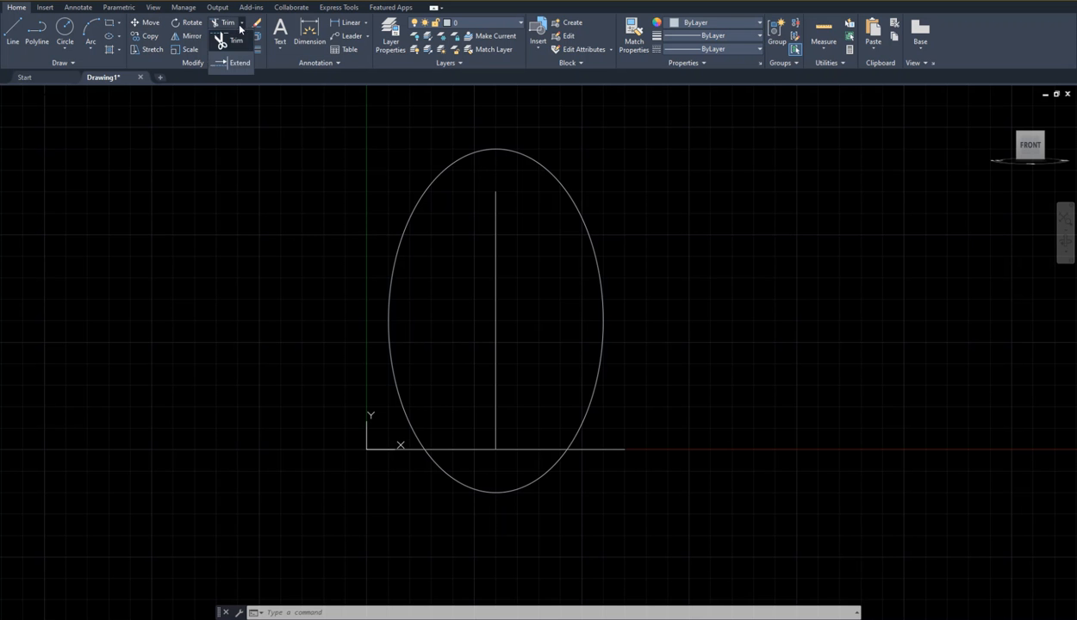
pyautogui.click(224, 63)
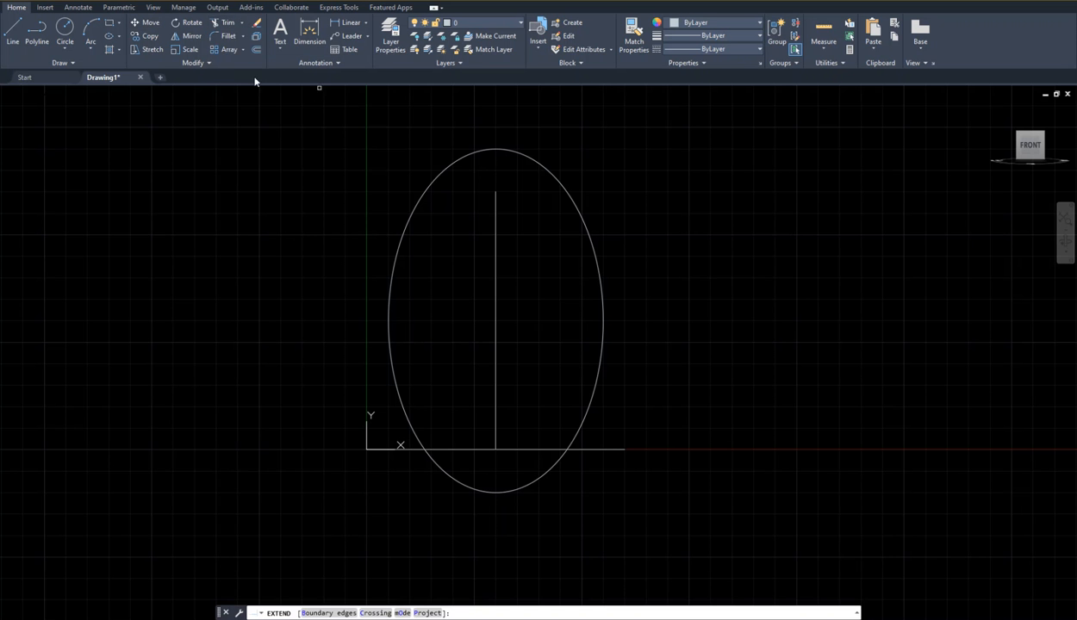
pyautogui.click(494, 195)
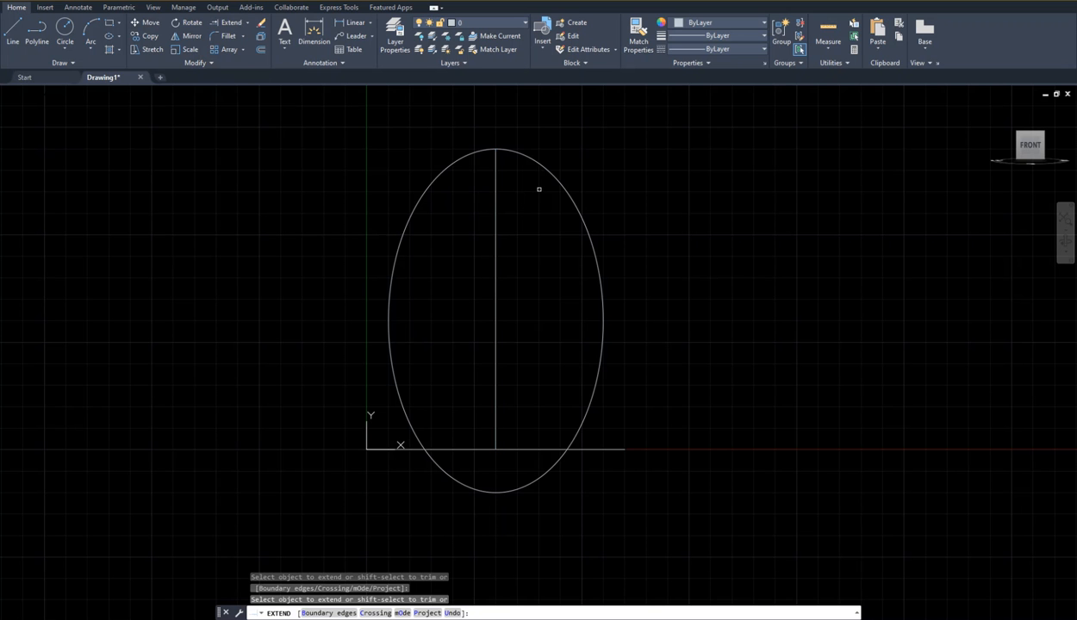
pyautogui.press('Escape')
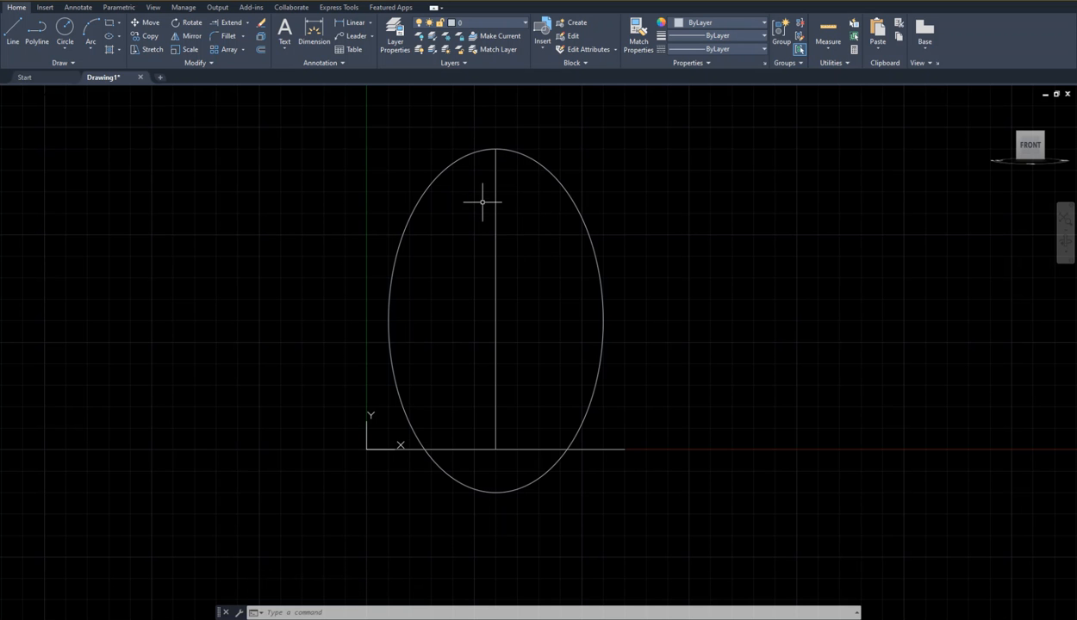
# - Draw a line from the vertical line's lower end to the ellipse's right intersection with the horizontal base line
pyautogui.click(13, 31)
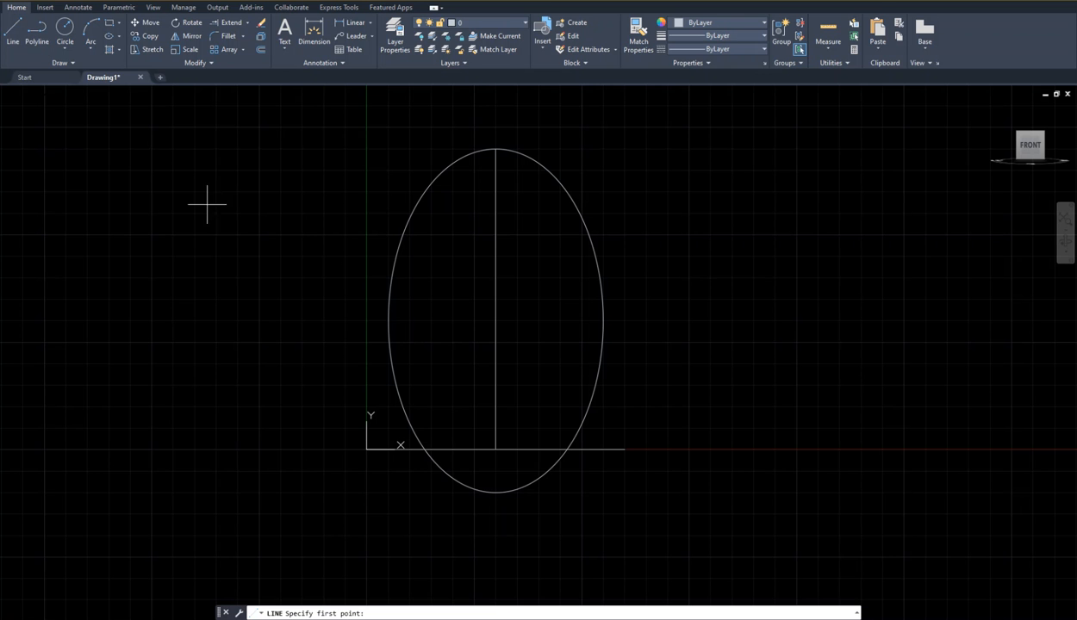
pyautogui.click(496, 449)
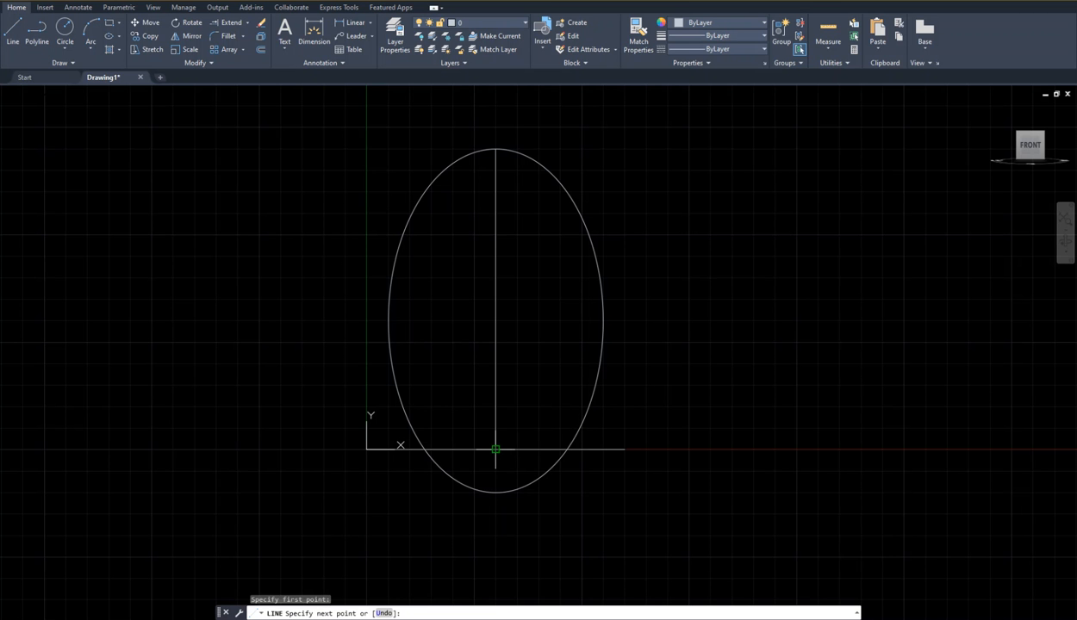
pyautogui.click(566, 449)
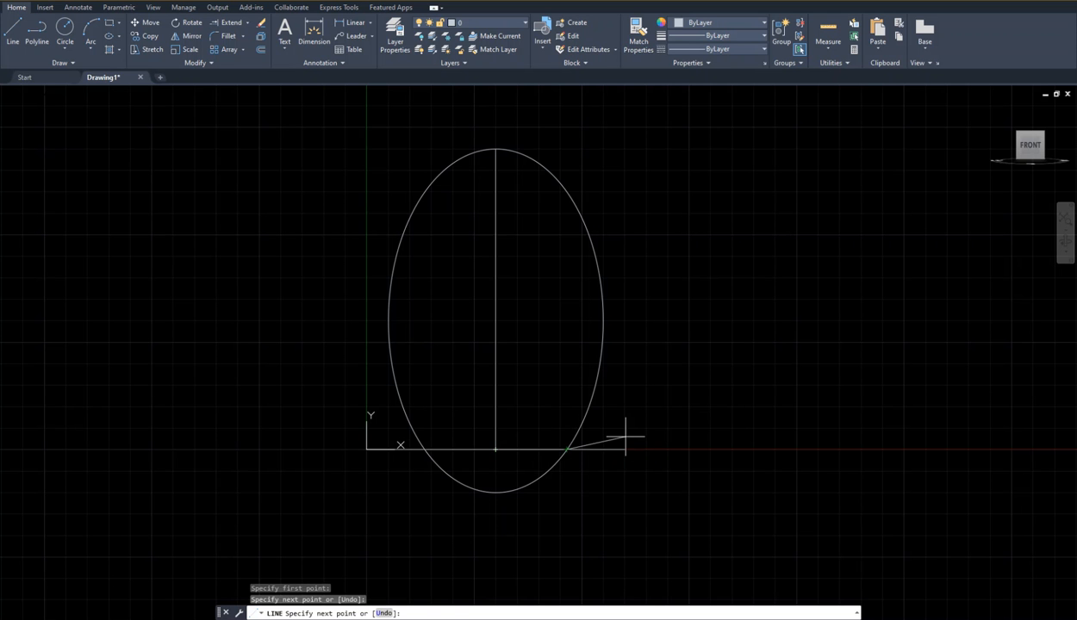
pyautogui.press('Return')
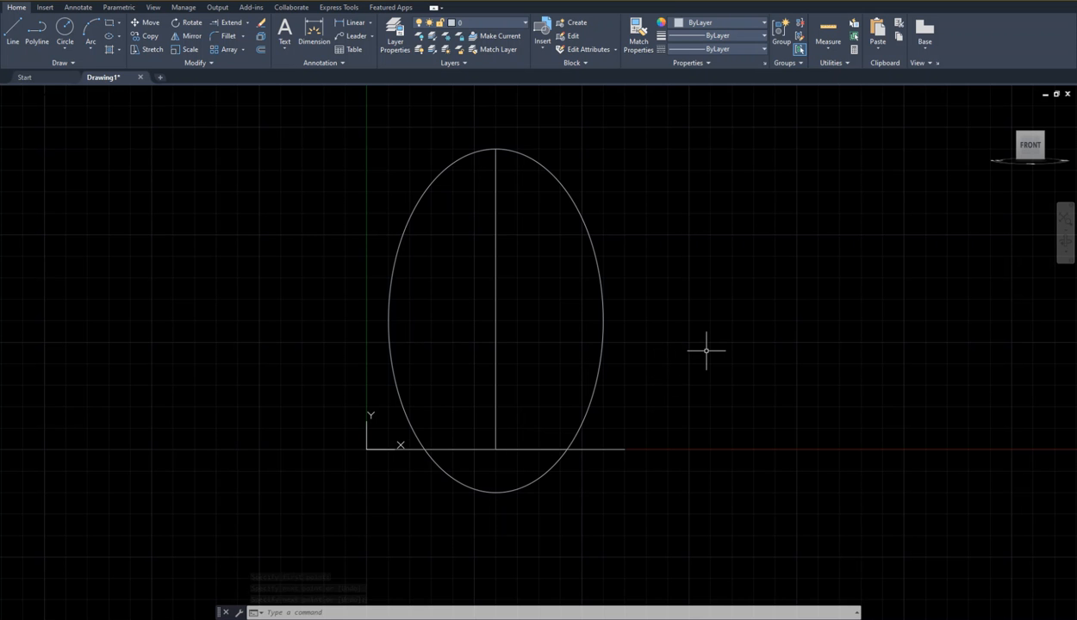
# - Set the current drawing color to yellow
pyautogui.write('COLOR')
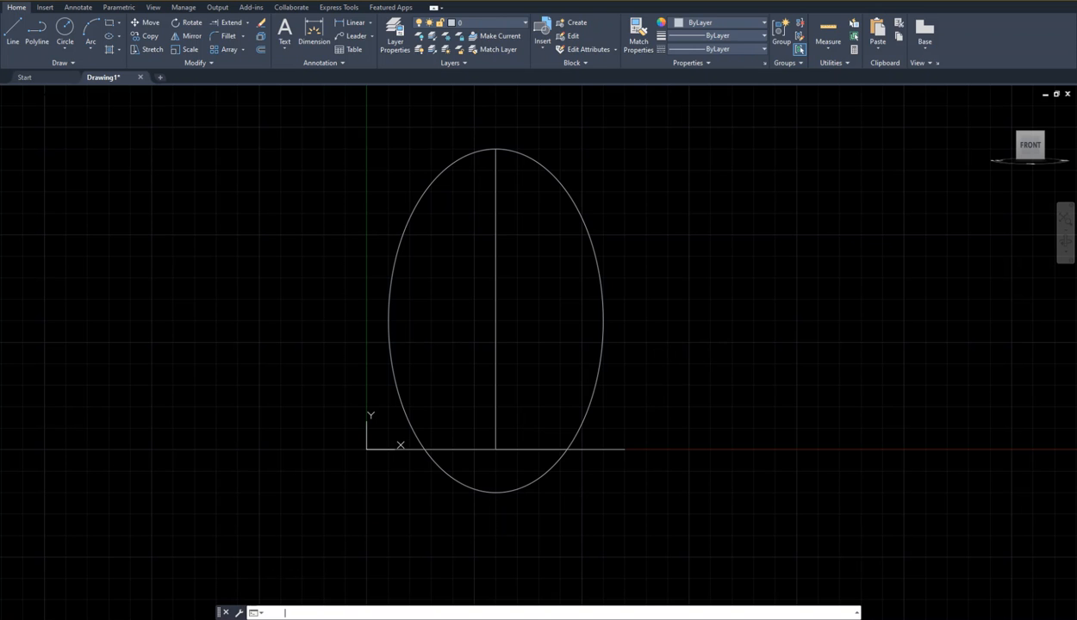
pyautogui.press('Return')
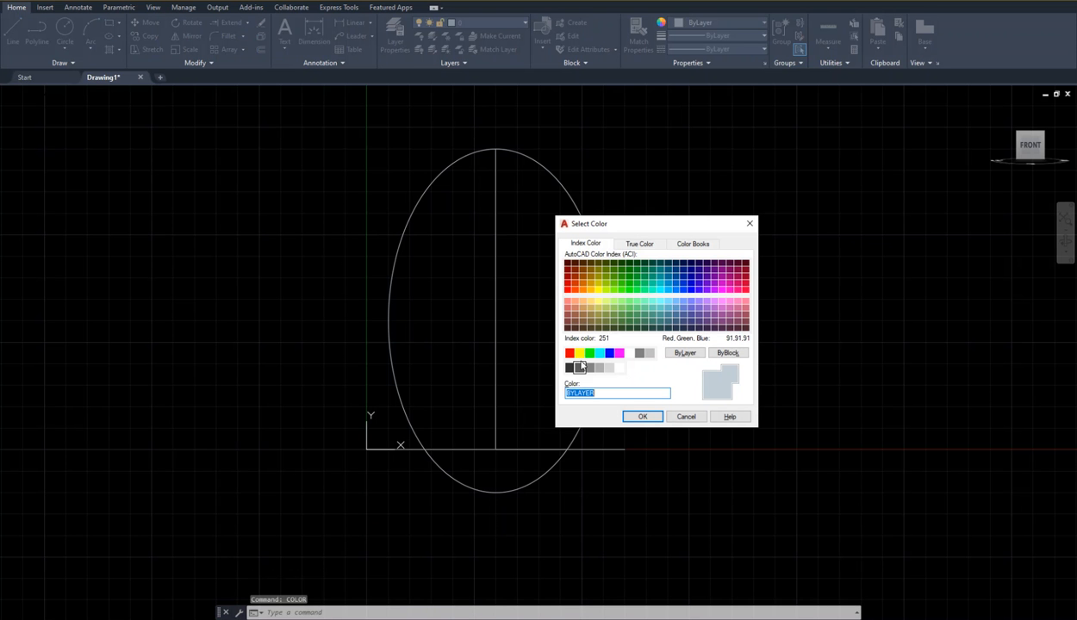
pyautogui.click(580, 352)
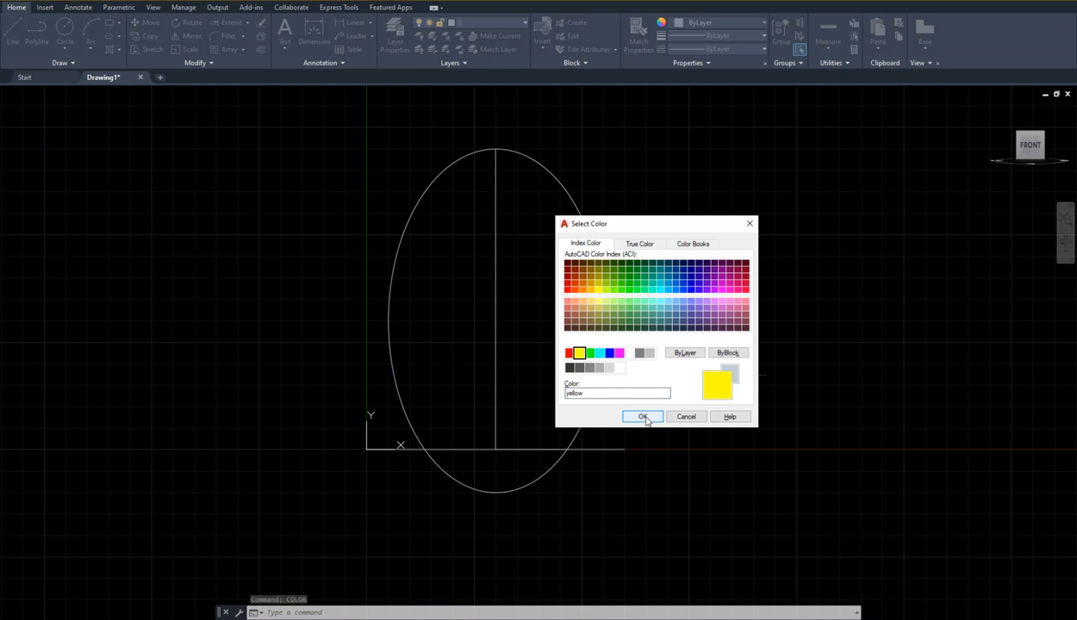
pyautogui.click(646, 418)
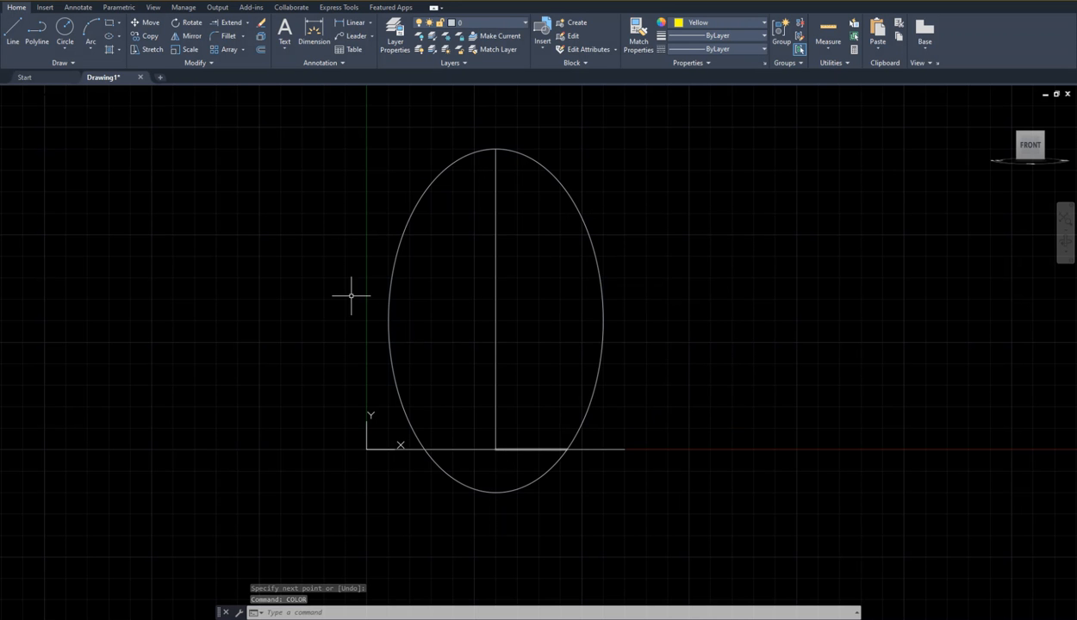
# - Draw a yellow line over the base line from the vertical line's lower end to the right ellipse intersection
pyautogui.write('l')
pyautogui.press('Return')
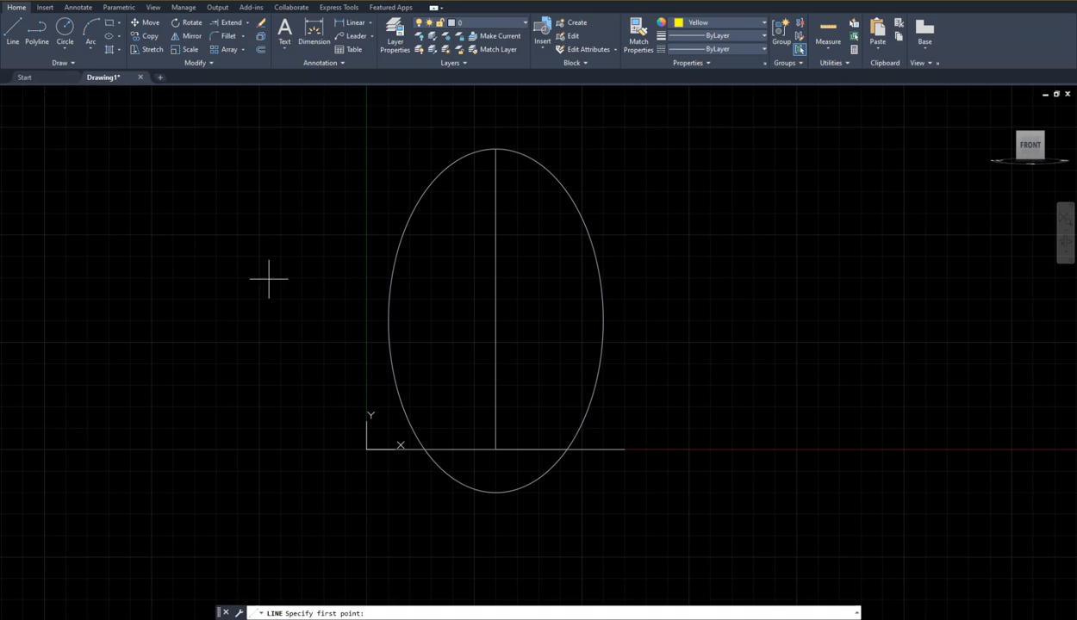
pyautogui.click(495, 449)
pyautogui.click(565, 448)
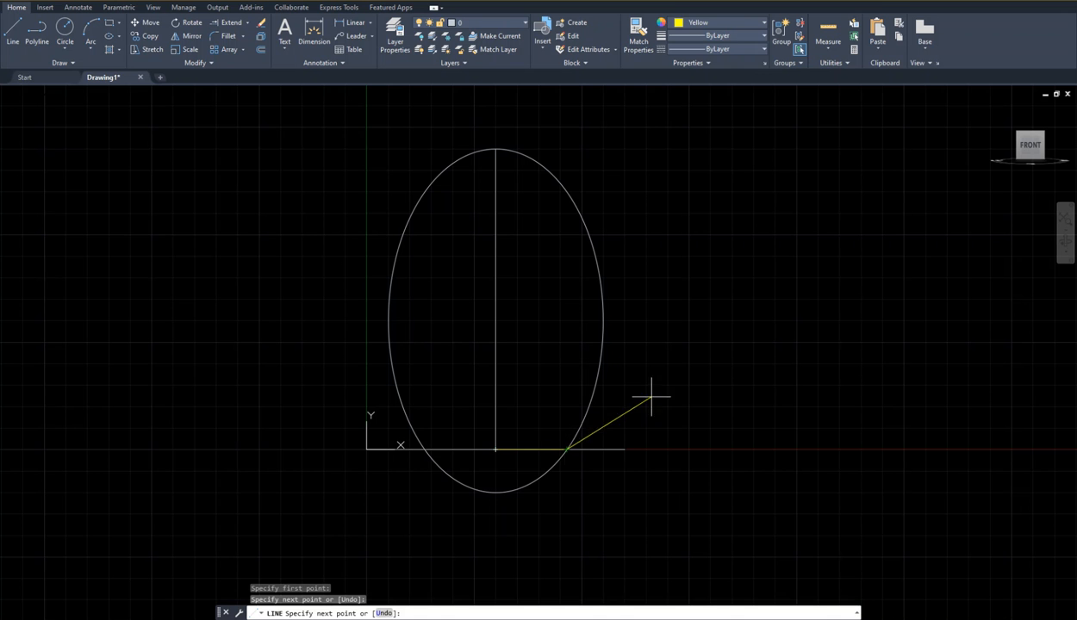
pyautogui.press('Return')
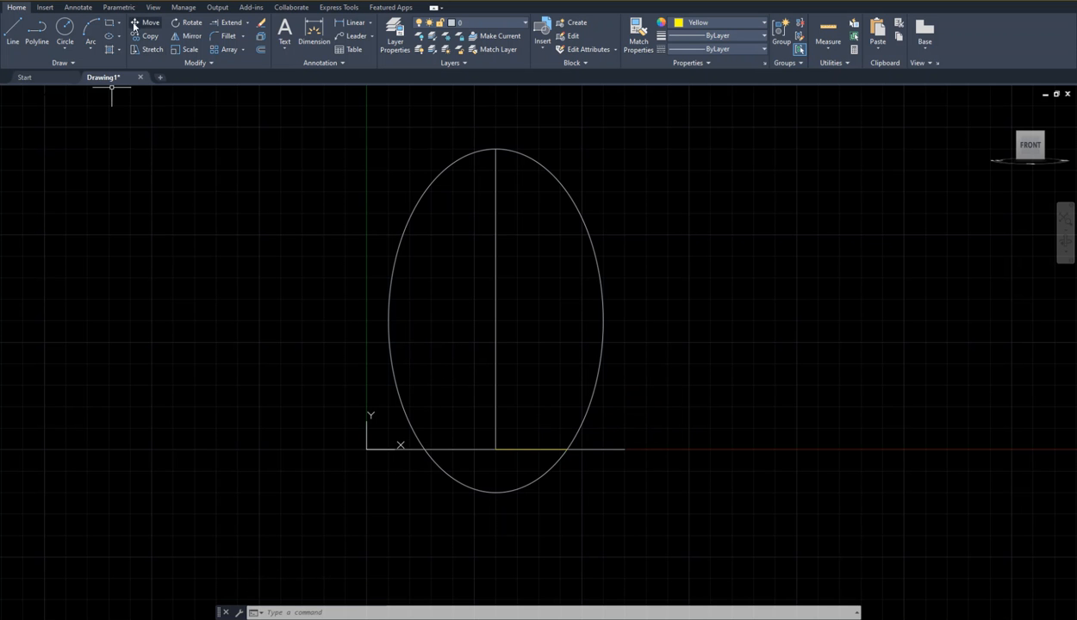
# - Copy the yellow base line straight up from the vertical line's lower end at offsets @0,1, @0,2, @0,3, @0,4, @0,5 and @0,6
pyautogui.click(153, 37)
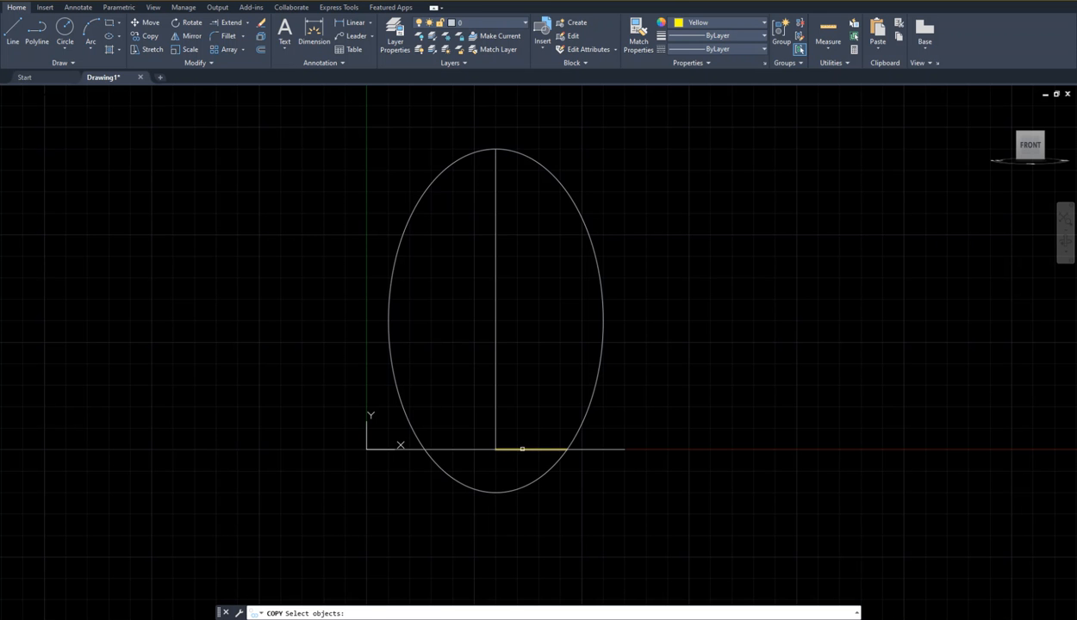
pyautogui.click(519, 449)
pyautogui.press('Return')
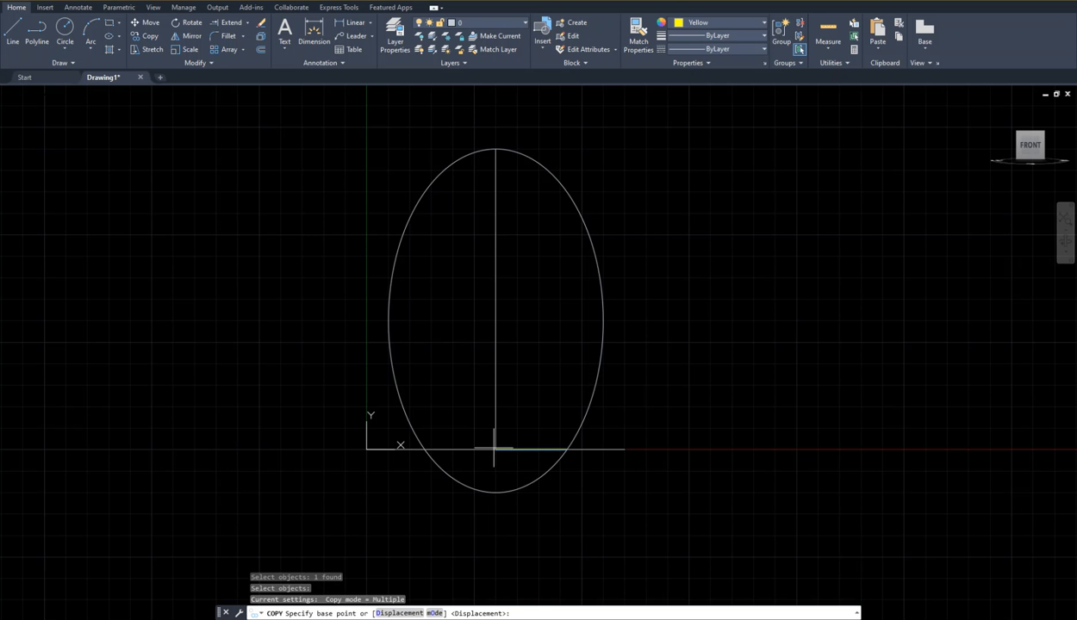
pyautogui.click(495, 448)
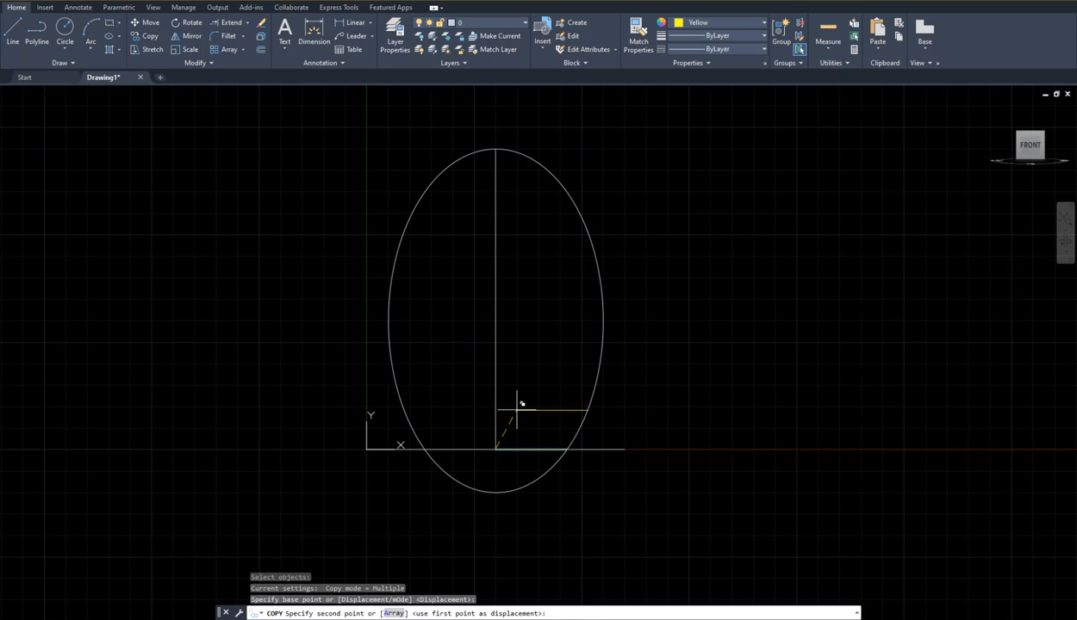
pyautogui.write('@0,1')
pyautogui.press('Return')
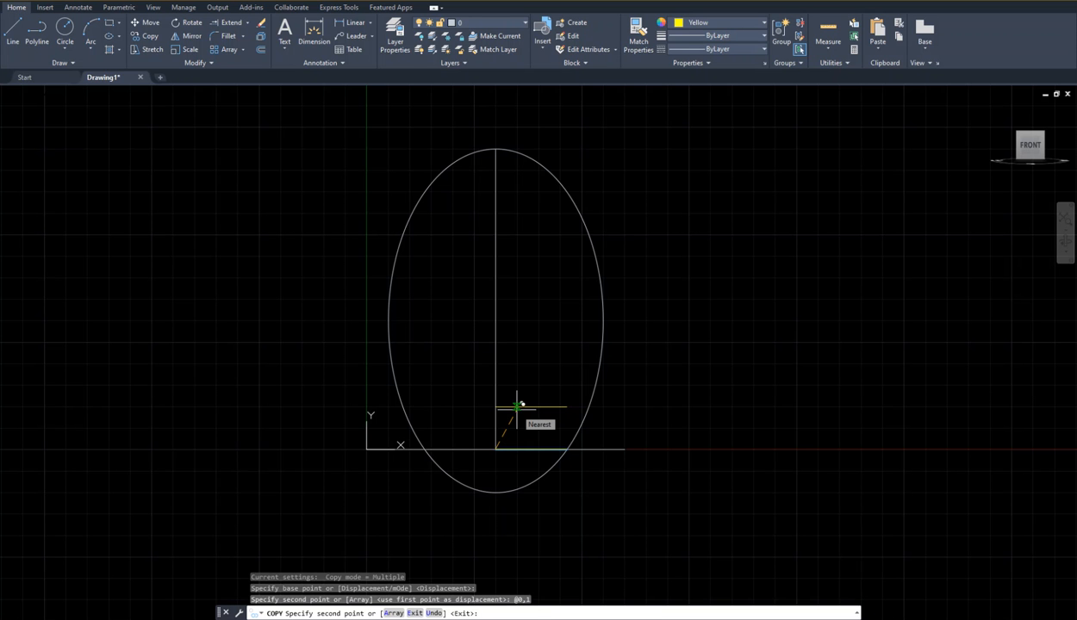
pyautogui.write('@0,2')
pyautogui.press('Return')
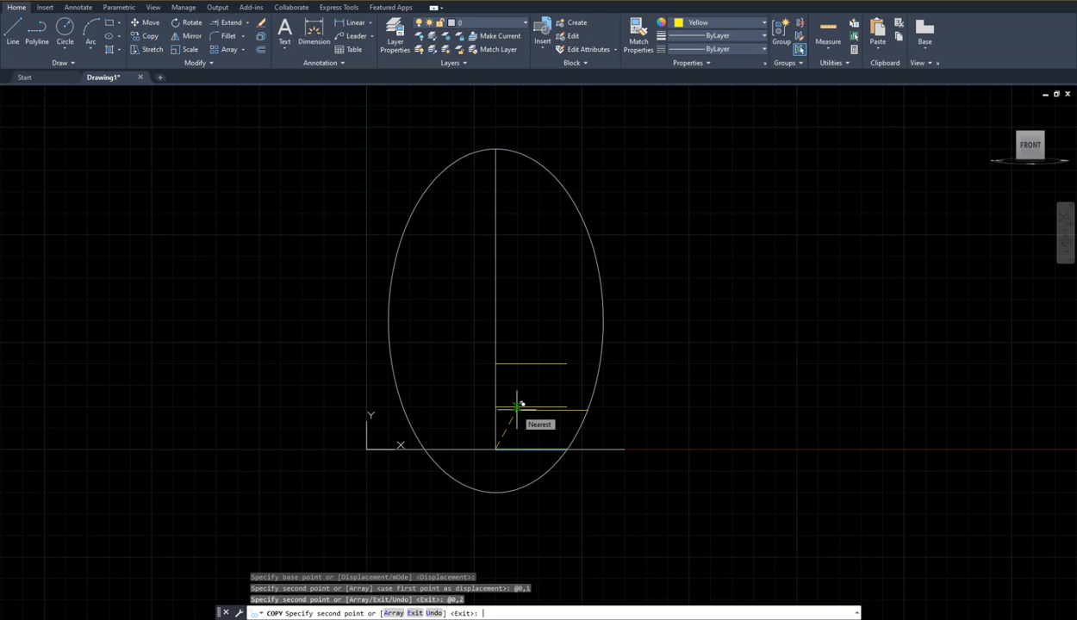
pyautogui.write('@0,3')
pyautogui.press('Return')
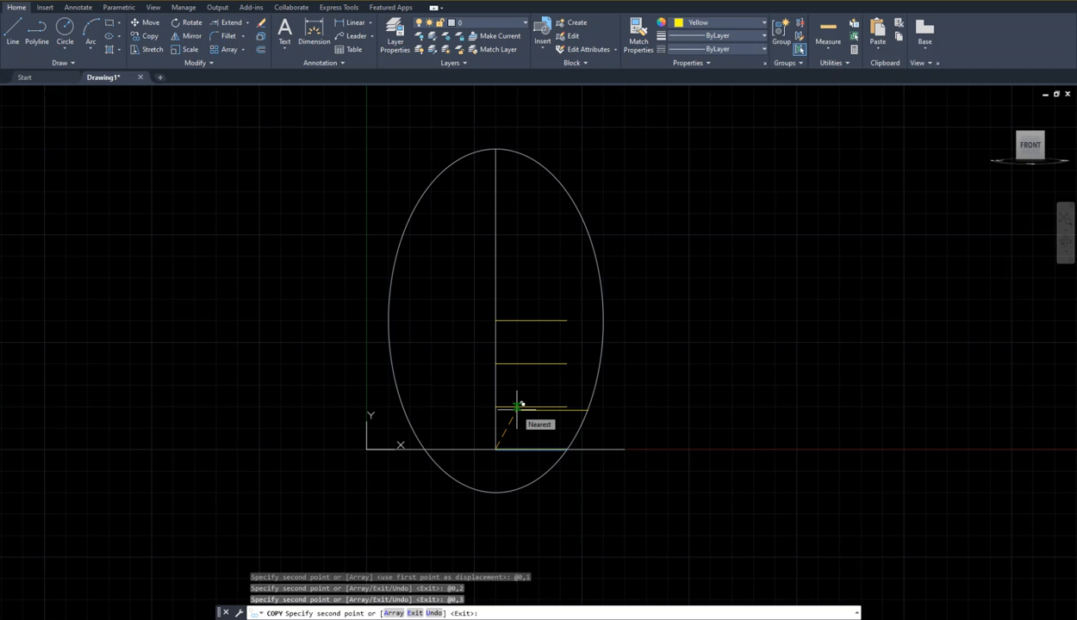
pyautogui.write('@0,4')
pyautogui.press('Return')
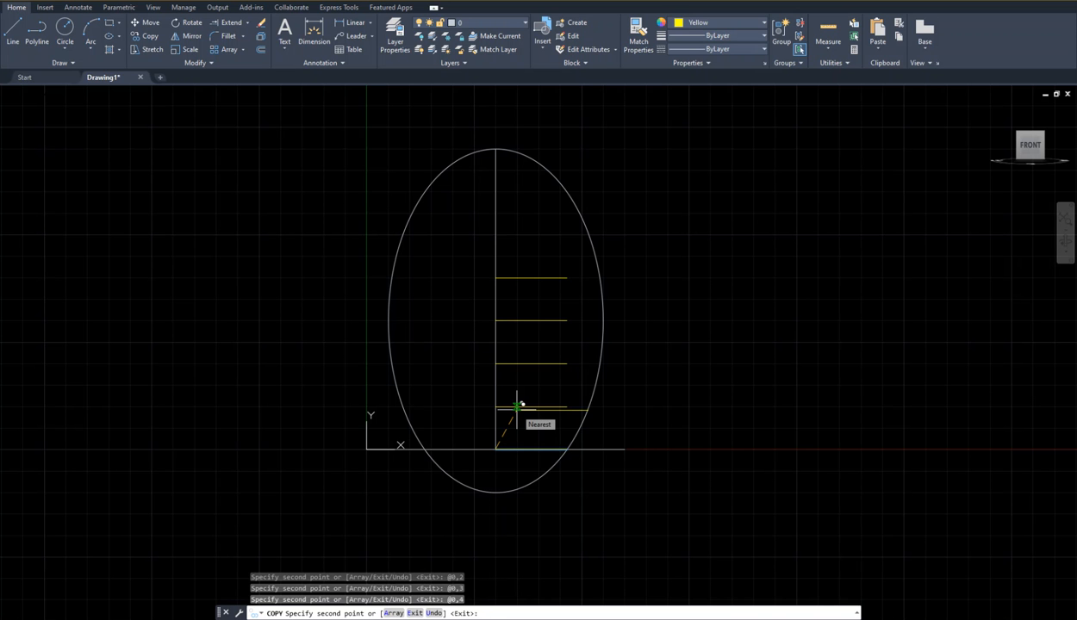
pyautogui.write('@0,5')
pyautogui.press('Return')
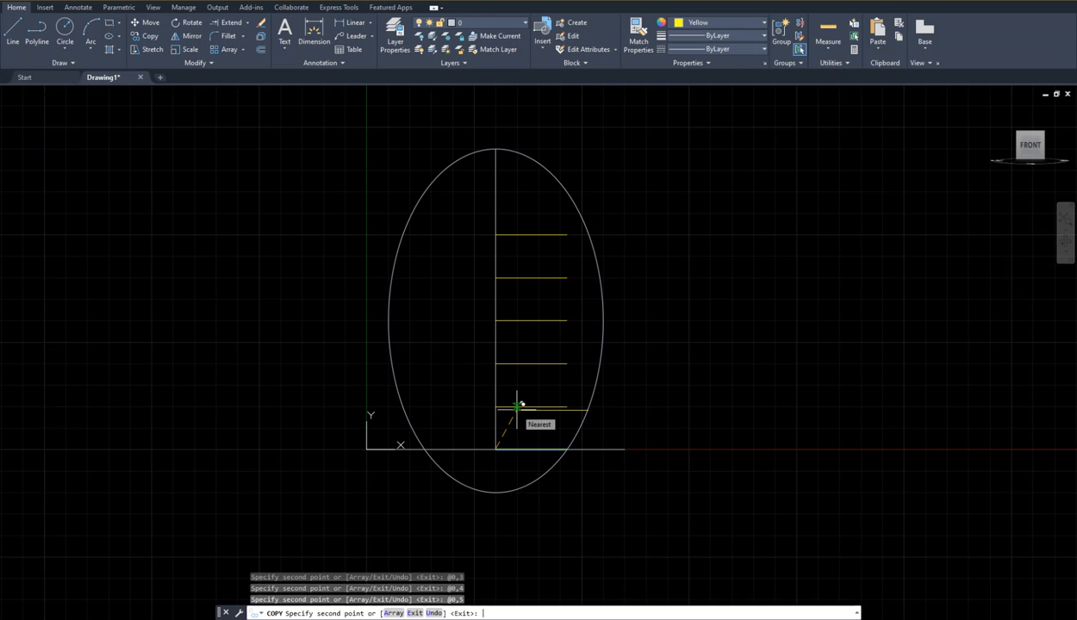
pyautogui.write('@0,6')
pyautogui.press('Return')
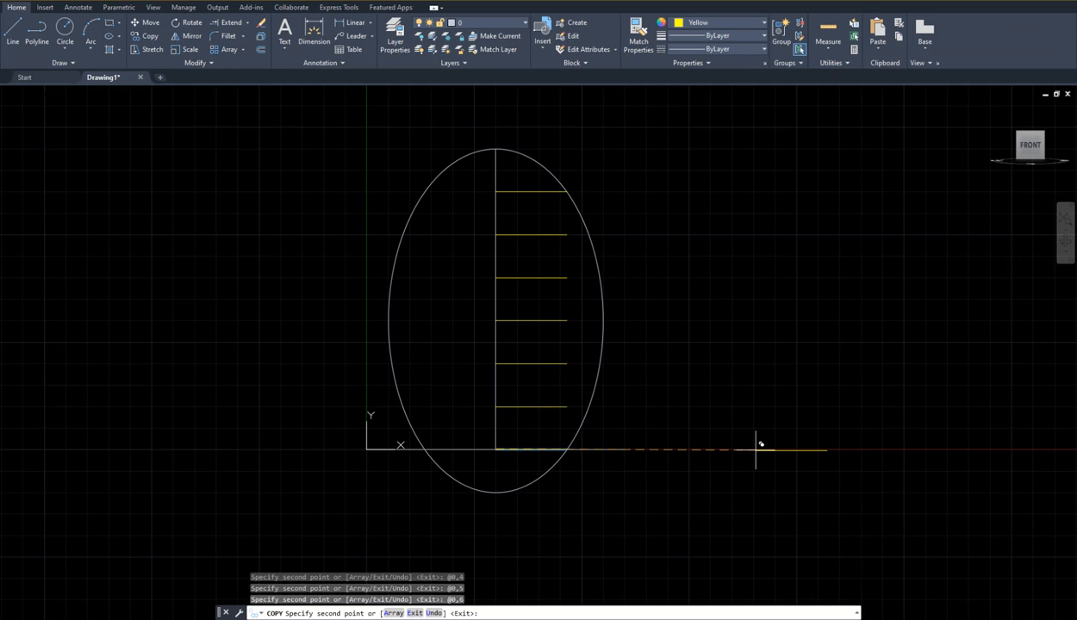
pyautogui.press('Return')
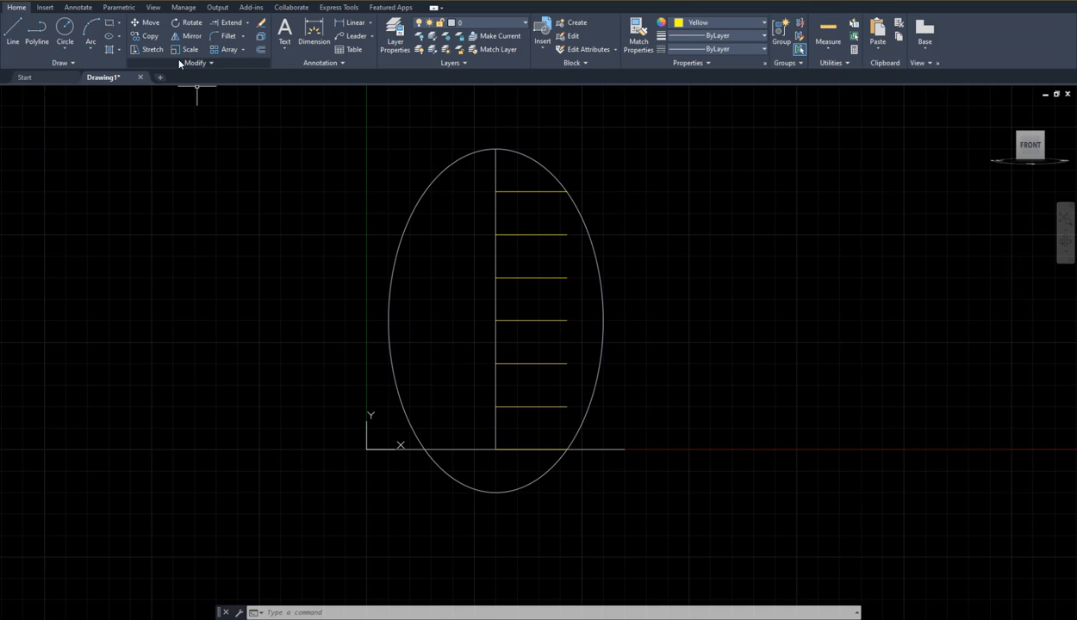
# - Extend the five yellow lines between the base line and the topmost copy to meet the ellipse's right side
pyautogui.click(232, 26)
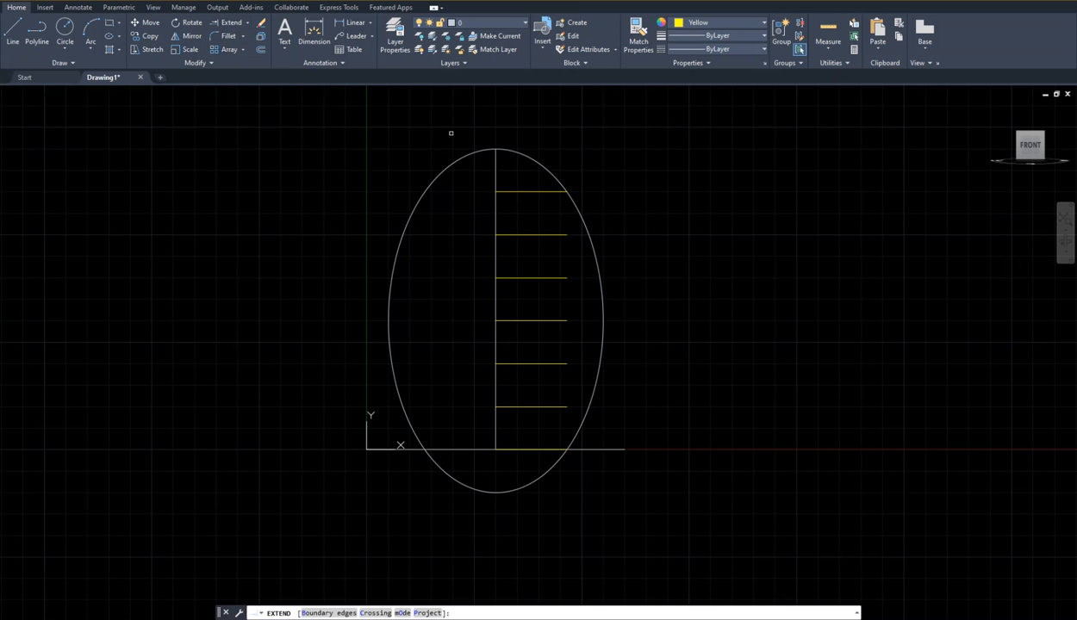
pyautogui.click(558, 235)
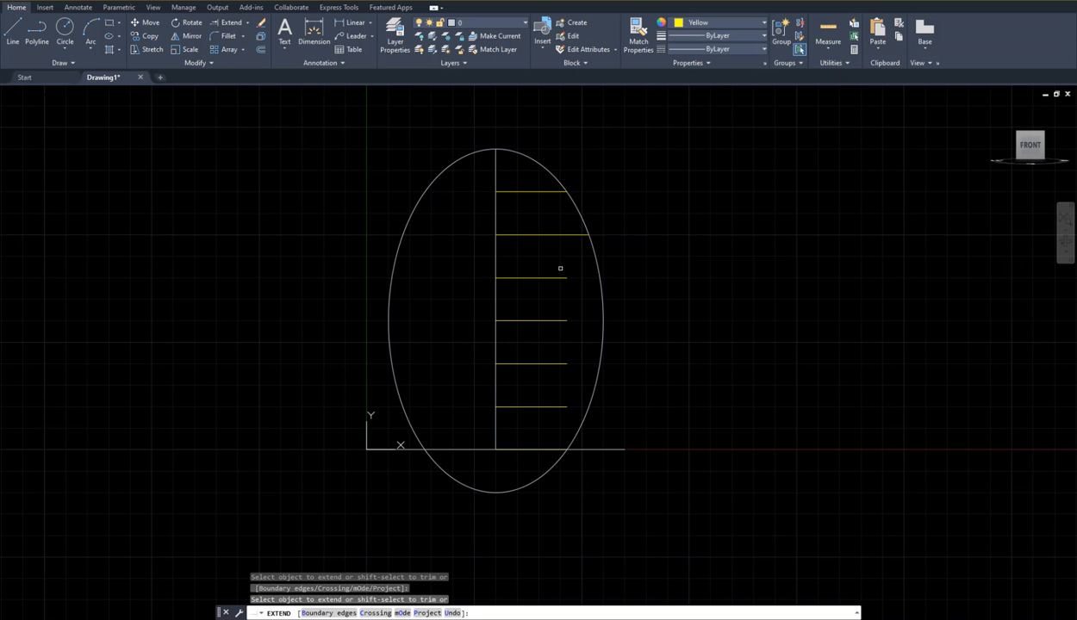
pyautogui.click(560, 279)
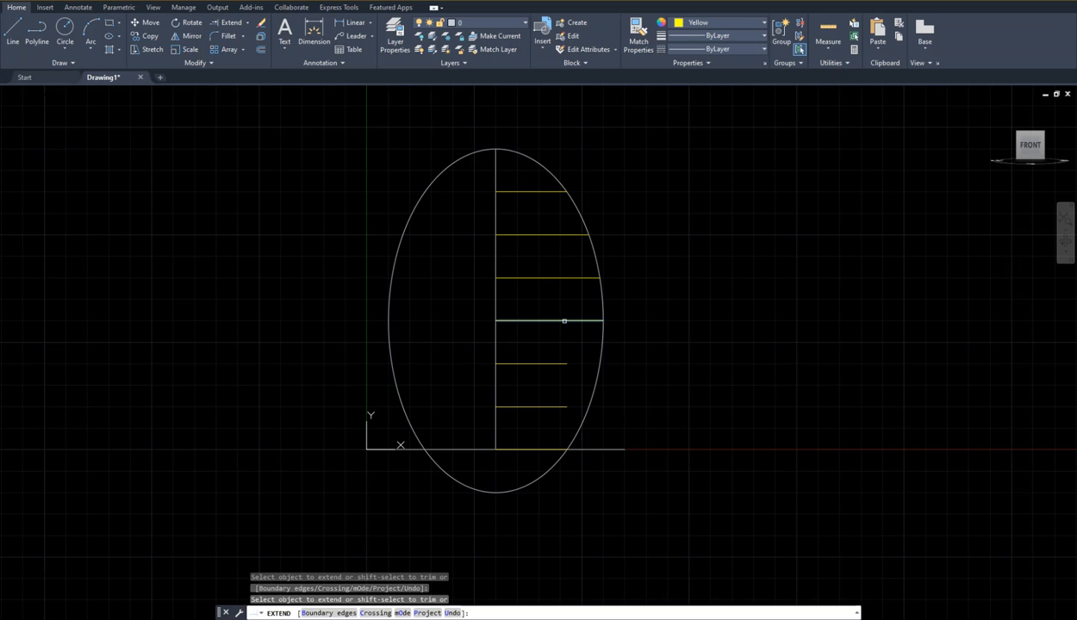
pyautogui.click(563, 320)
pyautogui.click(558, 364)
pyautogui.click(555, 408)
pyautogui.press('Return')
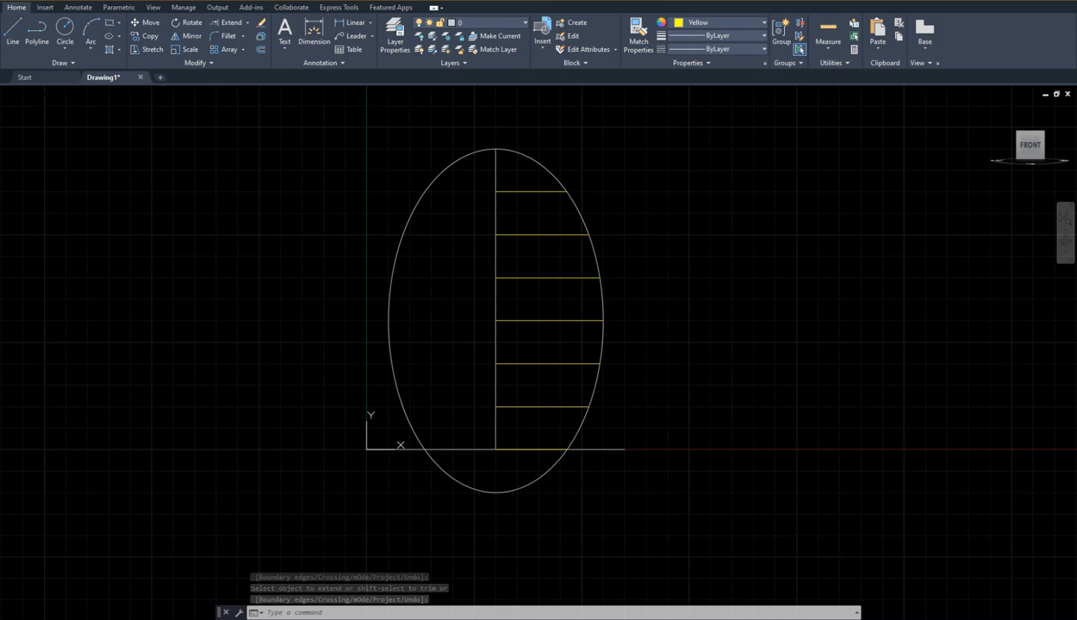
# - Save the drawing as 3DDOMEBYEGE in the My Drive folder of Google Drive
pyautogui.click(12, 1)
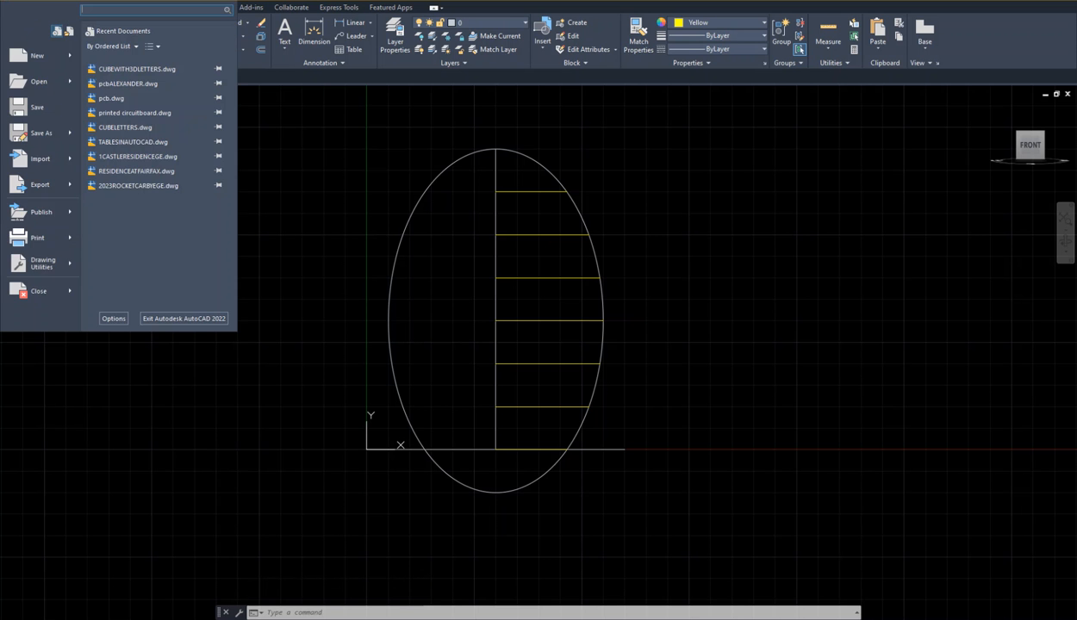
pyautogui.click(37, 110)
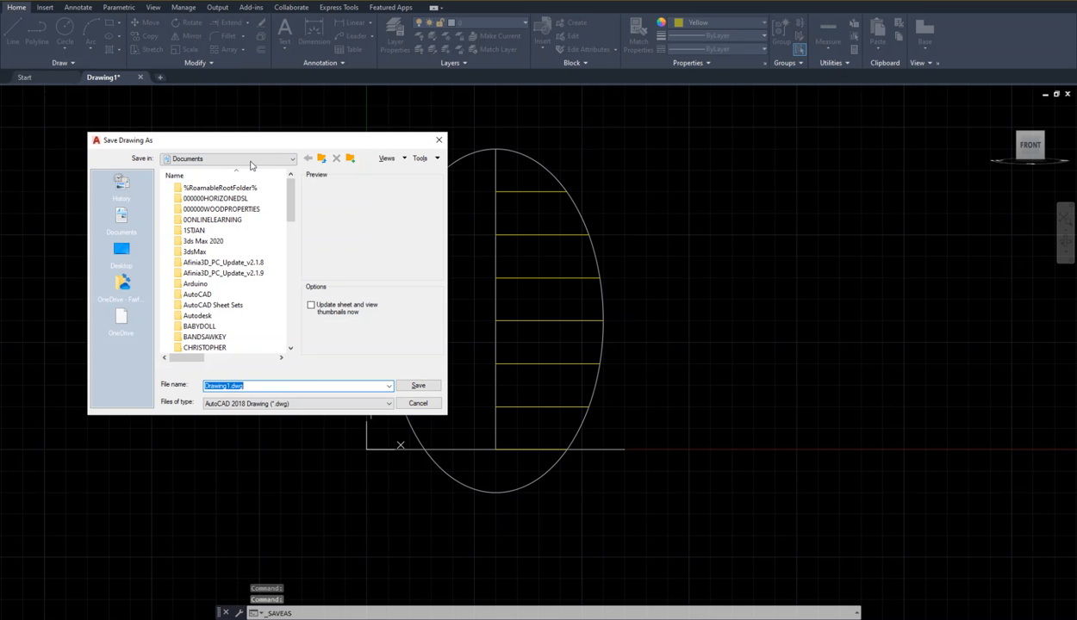
pyautogui.click(287, 158)
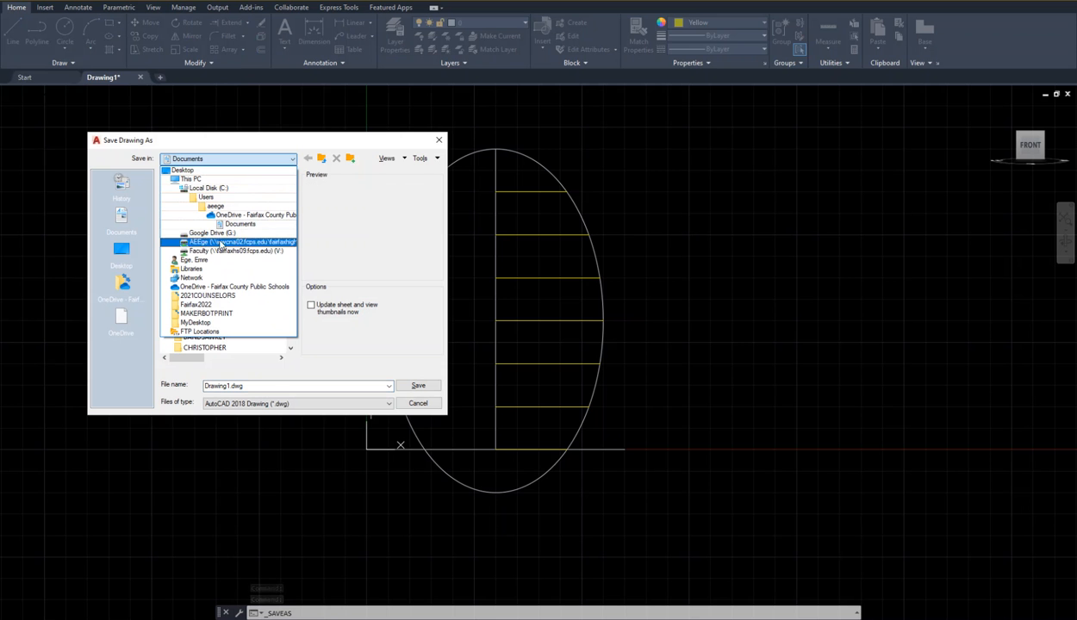
pyautogui.click(210, 232)
pyautogui.doubleClick(190, 212)
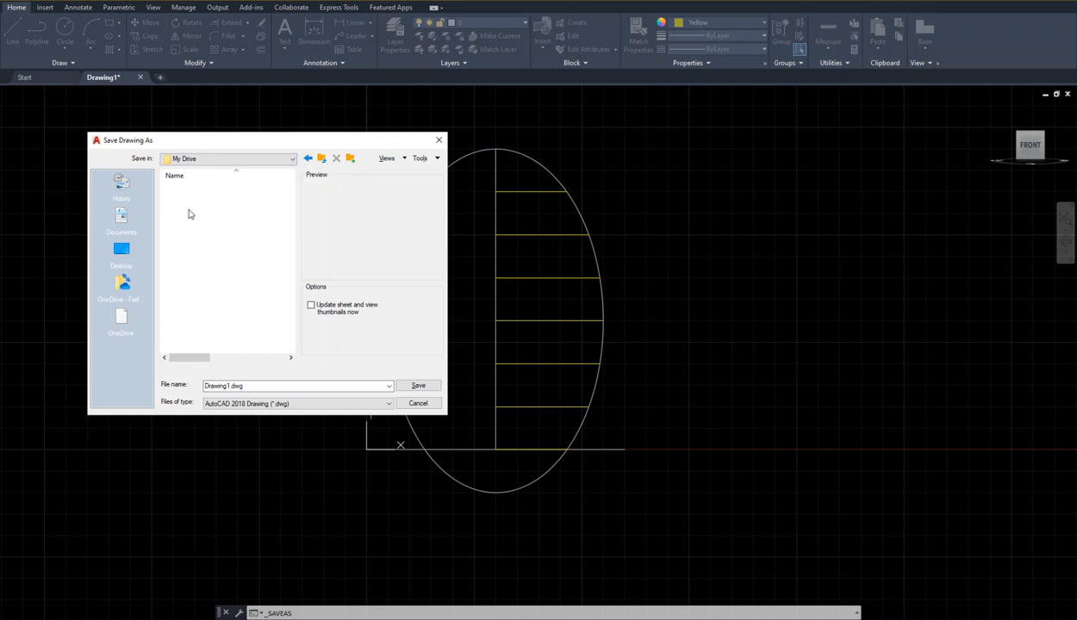
pyautogui.doubleClick(254, 384)
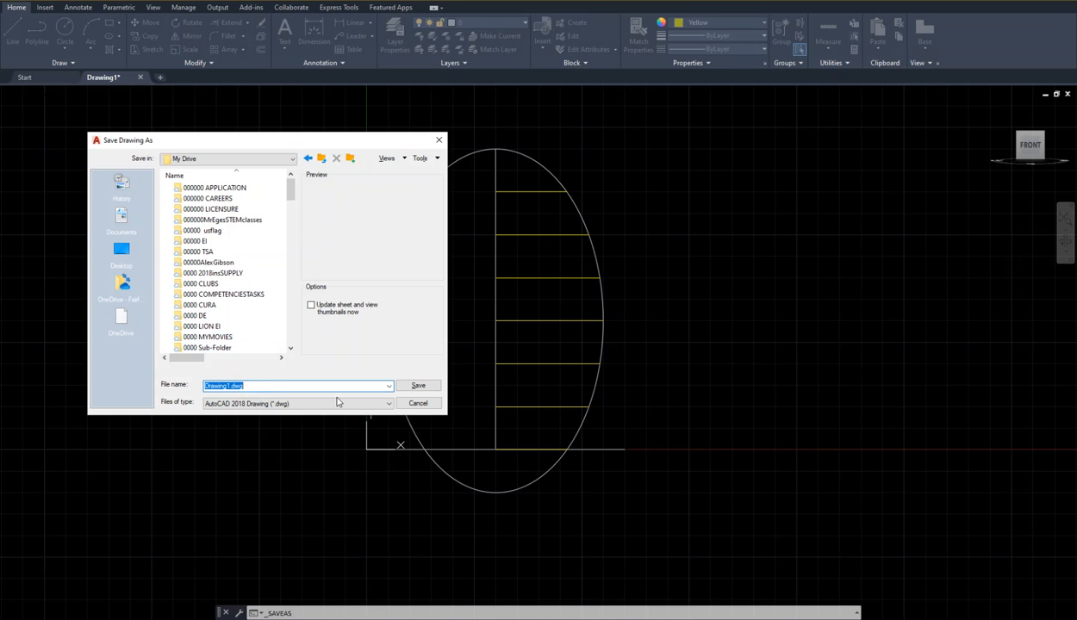
pyautogui.write('3DDOMEBYEGE')
pyautogui.click(418, 385)
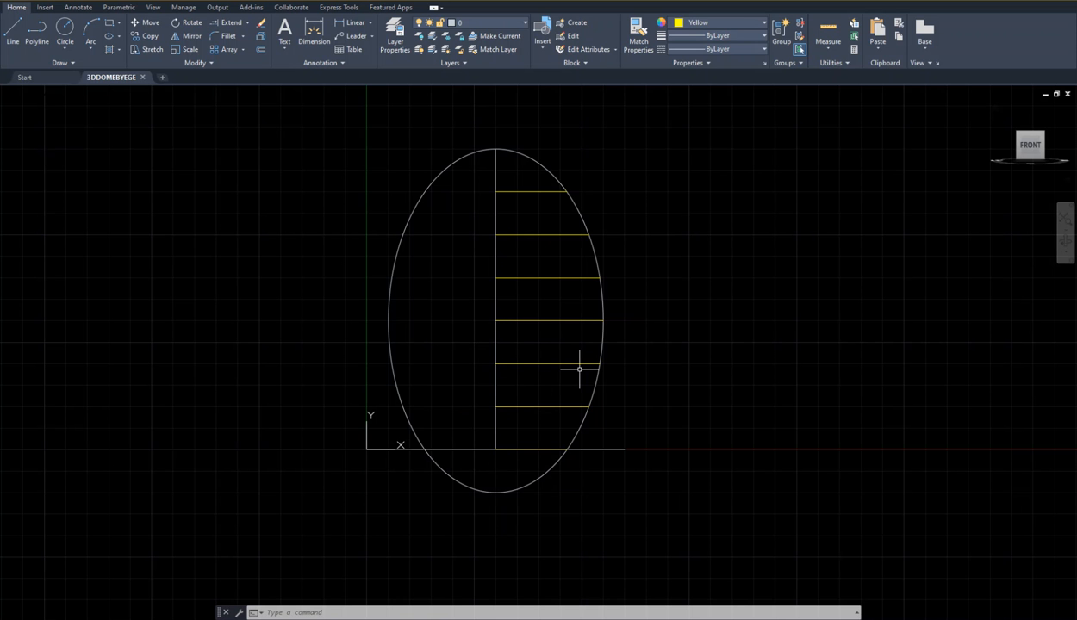
# - Reset the UCS to World
pyautogui.write('ucs')
pyautogui.press('Return')
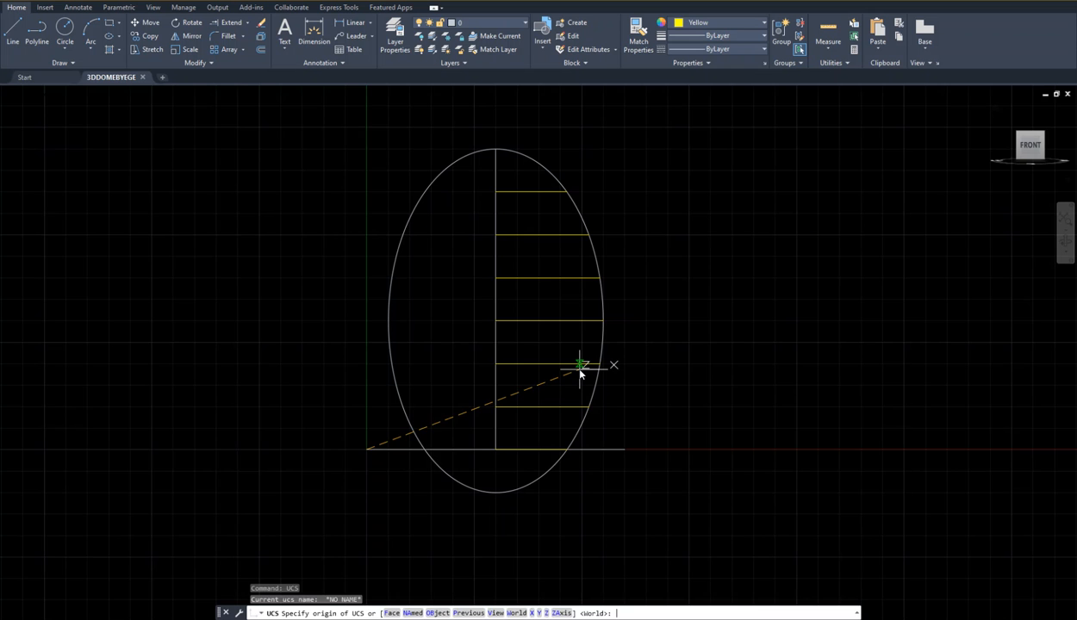
pyautogui.press('Return')
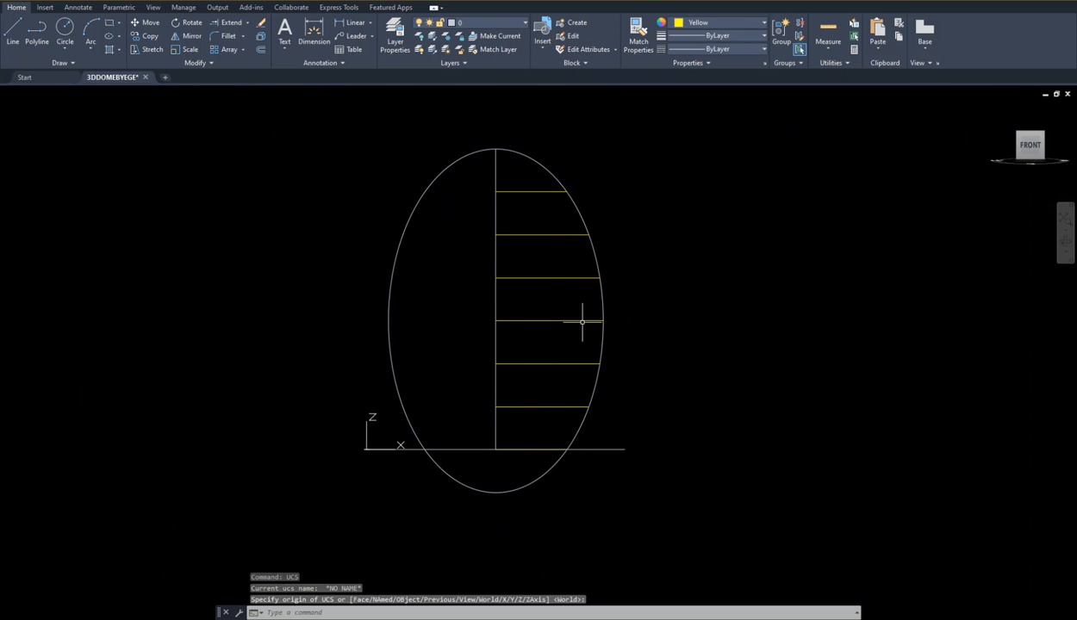
# - Orbit to a tilted 3D view and move the UCS origin to the vertical line's lower end, keeping the axis directions
pyautogui.moveTo(1023, 152); pyautogui.dragTo(1001, 176)
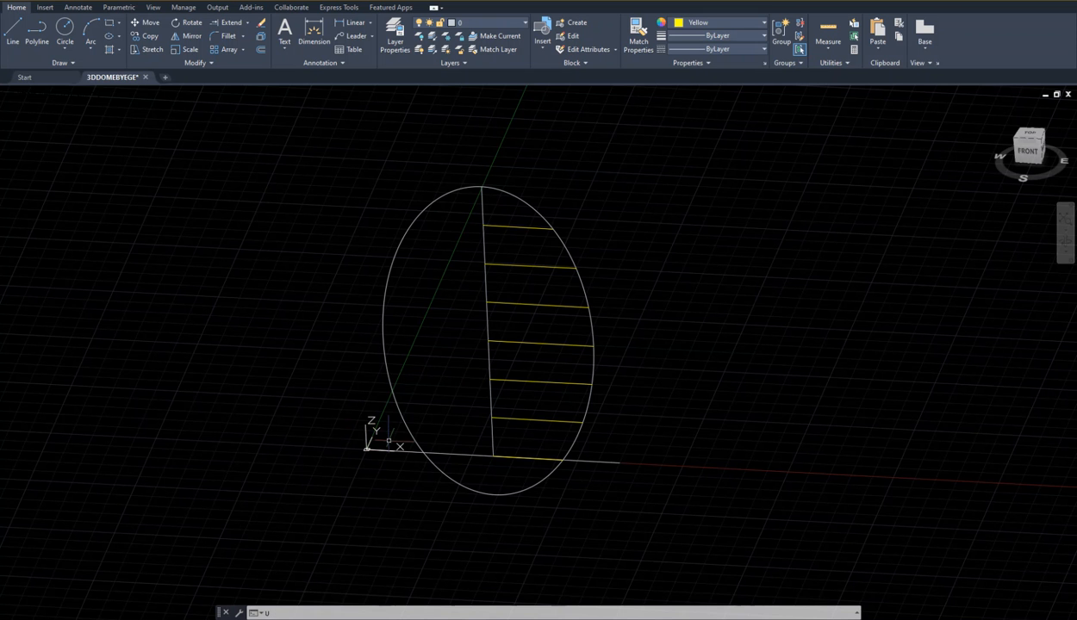
pyautogui.write('ucs')
pyautogui.press('Return')
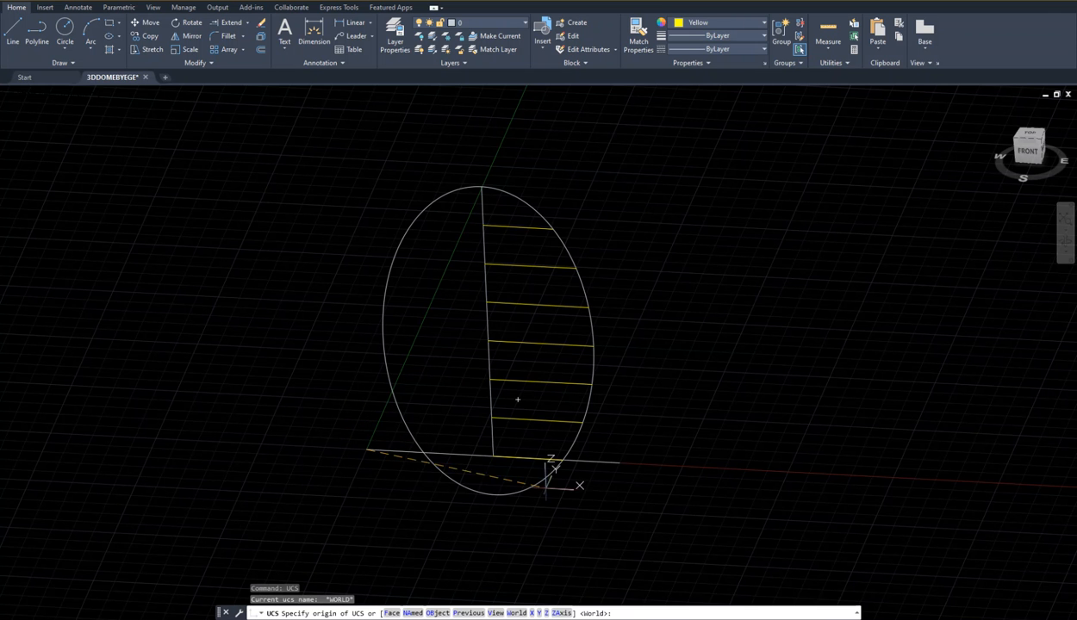
pyautogui.click(493, 455)
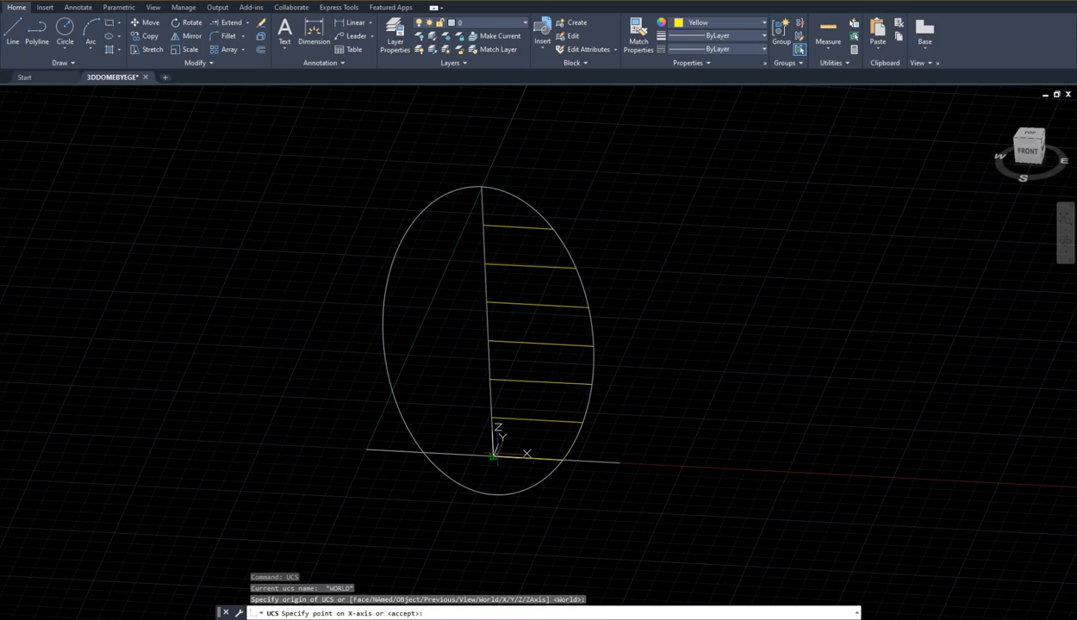
pyautogui.press('Return')
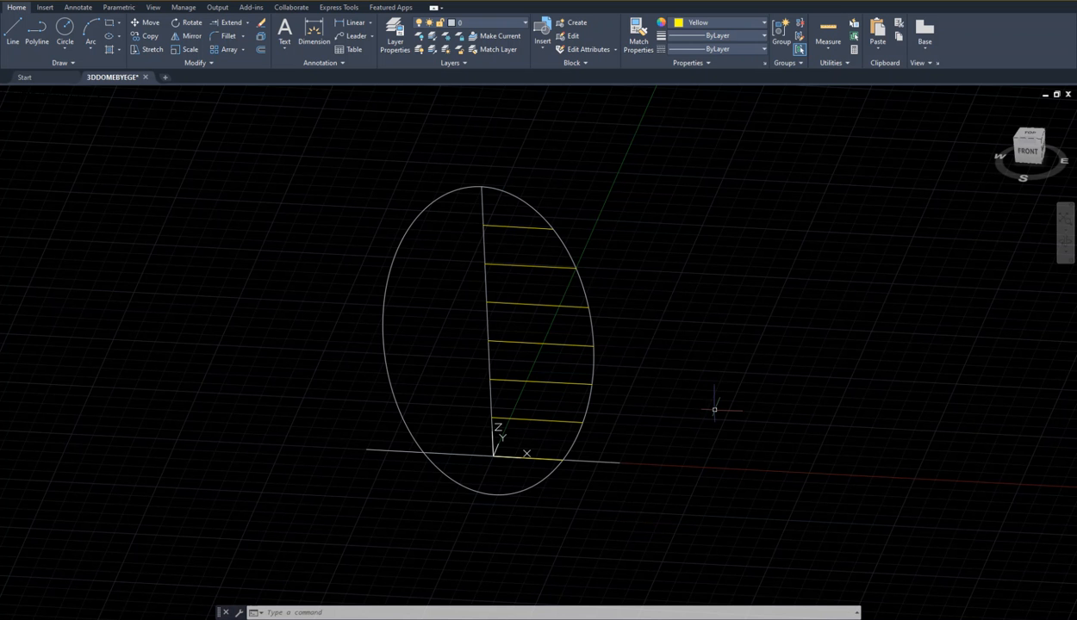
# - Rotate the first yellow line above the base by 15 degrees about its endpoint on the vertical line
pyautogui.write('RO')
pyautogui.press('Return')
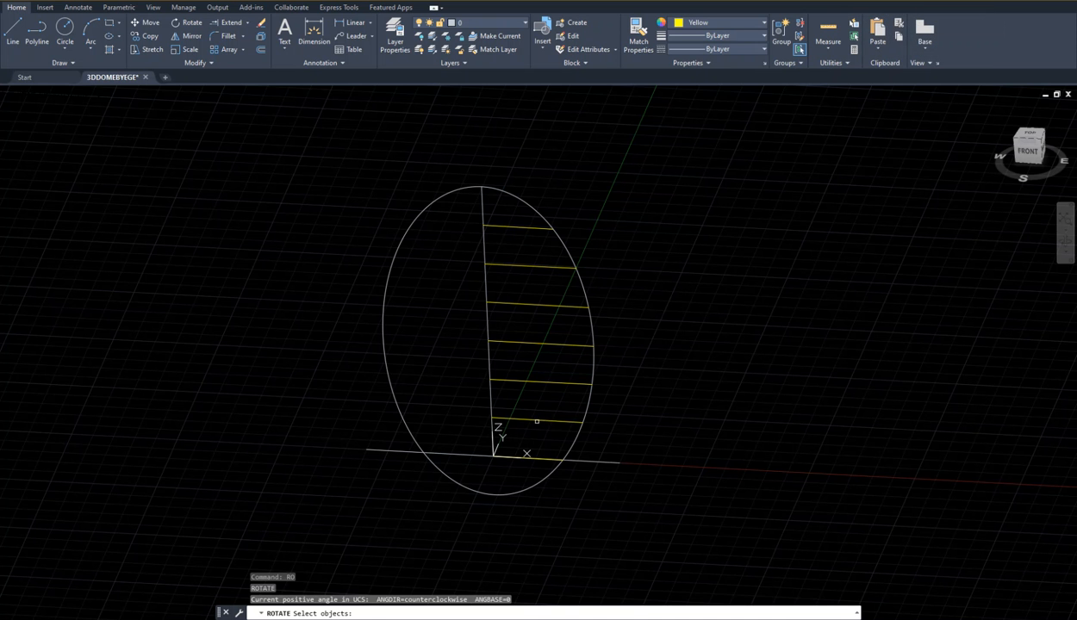
pyautogui.click(536, 422)
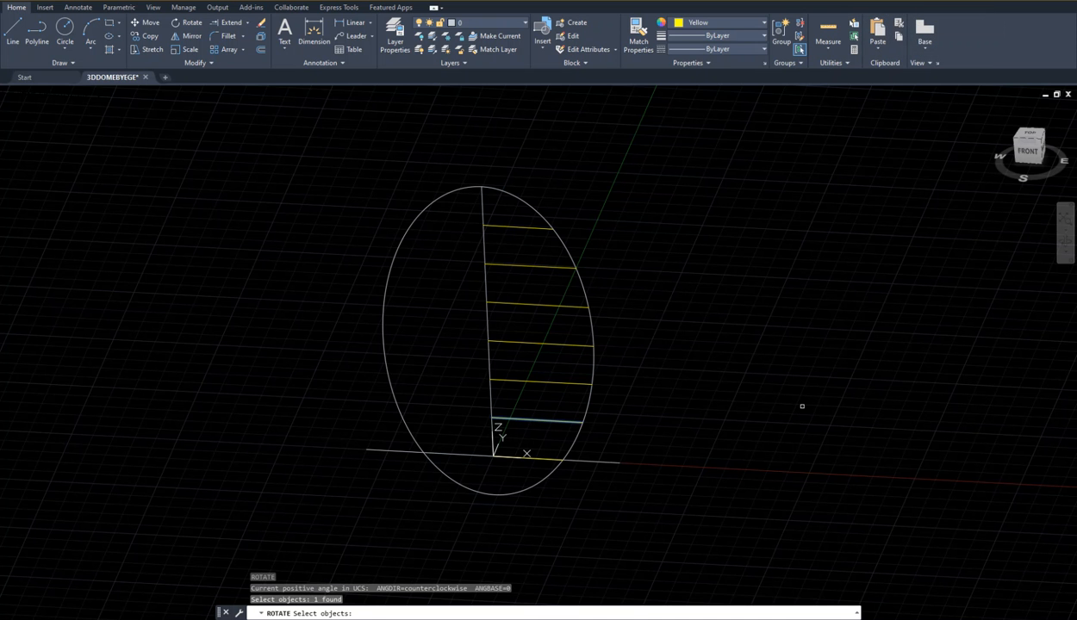
pyautogui.press('Return')
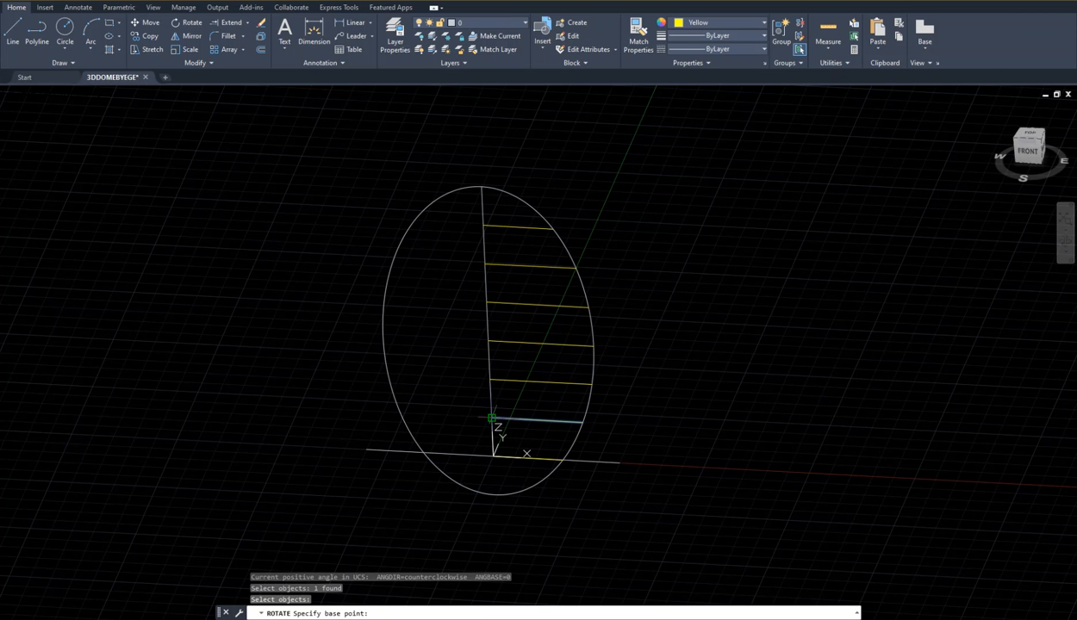
pyautogui.click(492, 418)
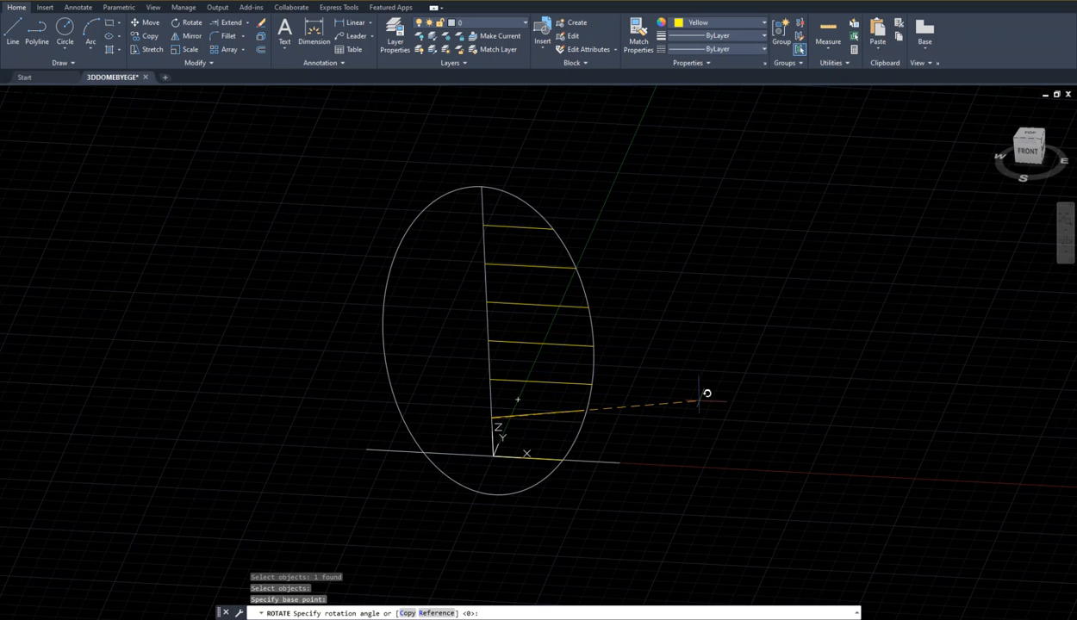
pyautogui.write('15')
pyautogui.press('Return')
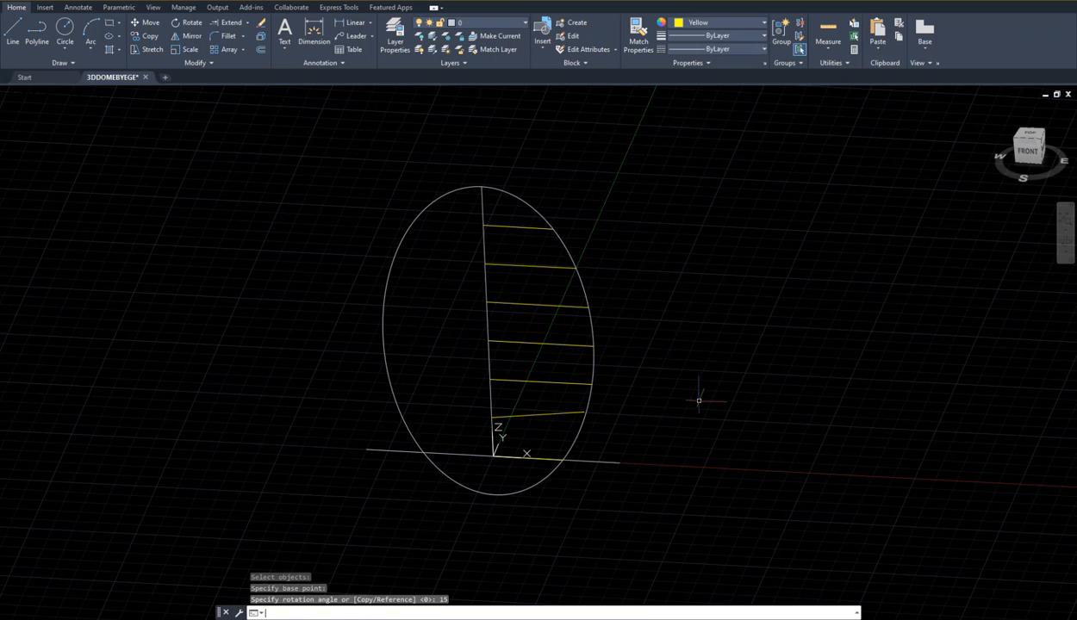
# - Rotate the second yellow line above the base by 30 degrees about its endpoint on the vertical line
pyautogui.press('Return')
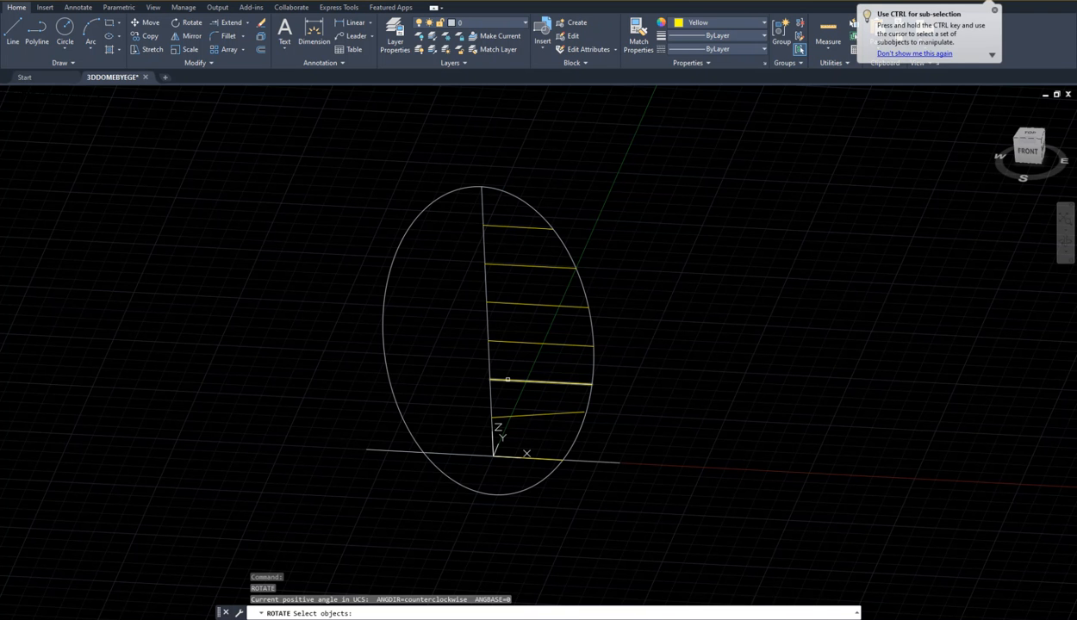
pyautogui.click(506, 379)
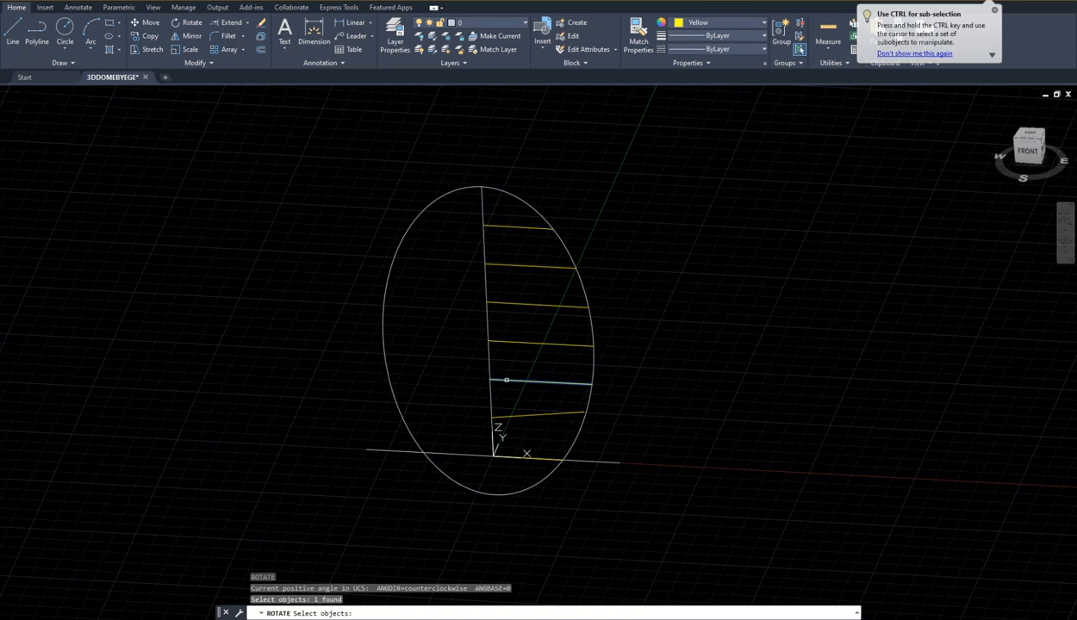
pyautogui.press('Return')
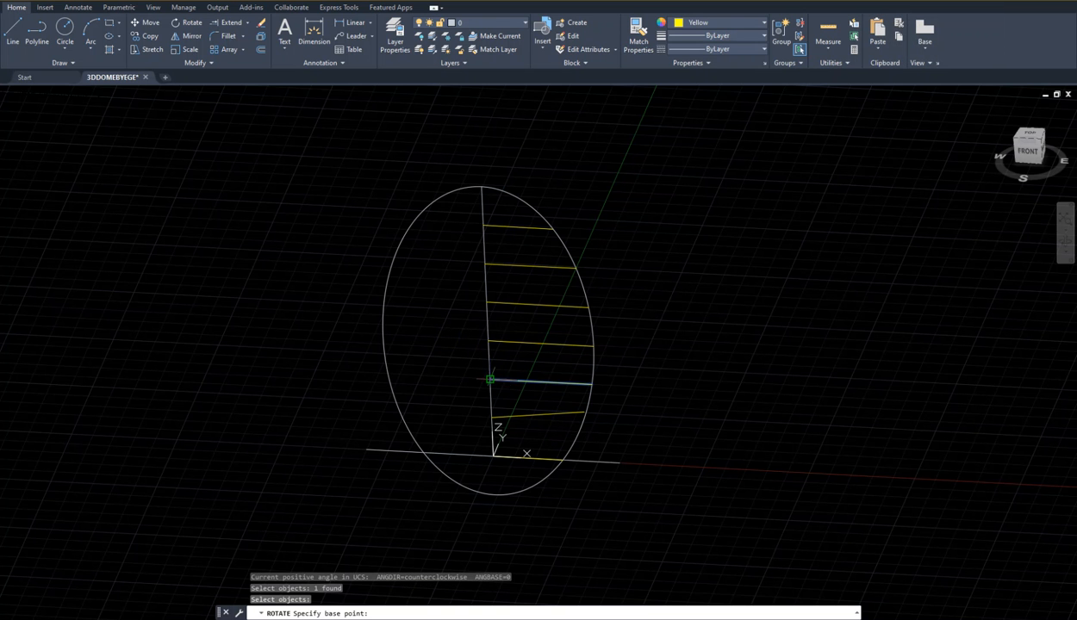
pyautogui.click(489, 379)
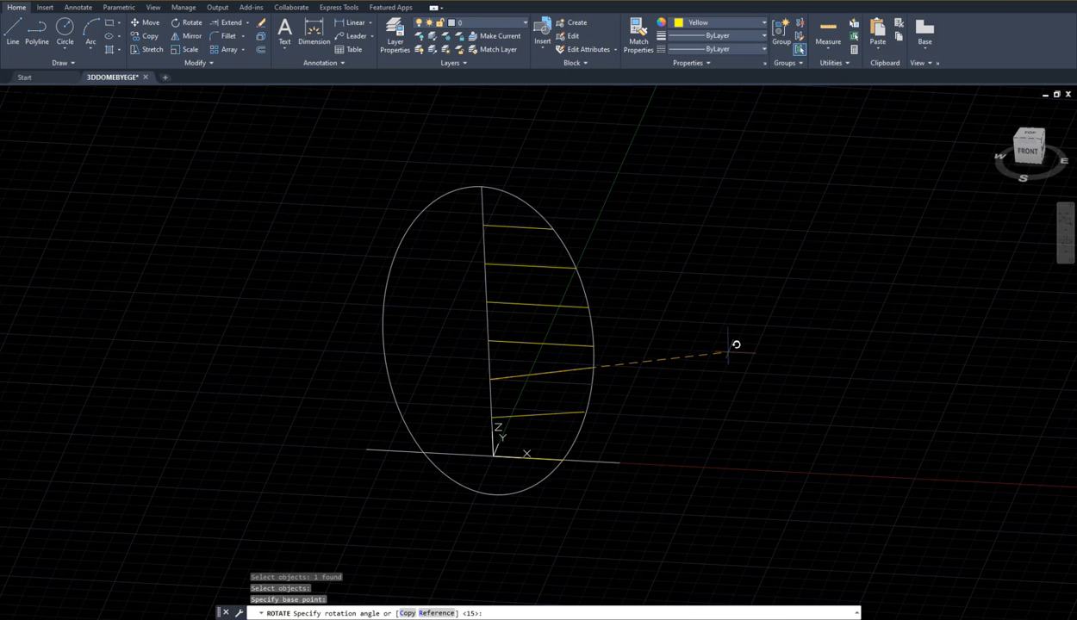
pyautogui.write('30')
pyautogui.press('Return')
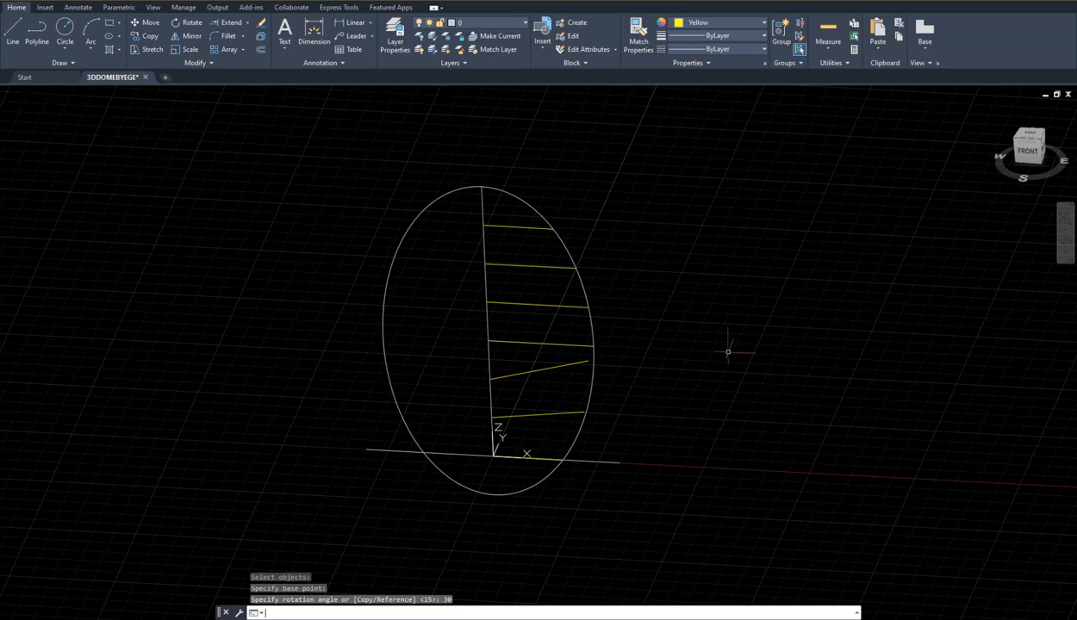
# - Rotate the third yellow line above the base by 45 degrees about its endpoint on the vertical line
pyautogui.press('Return')
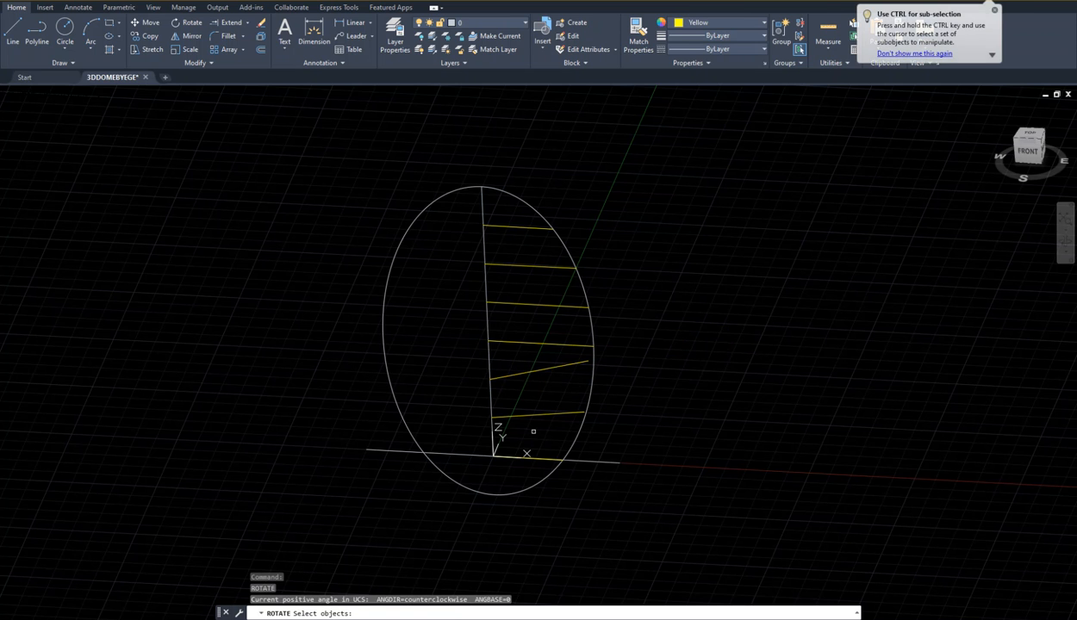
pyautogui.click(528, 345)
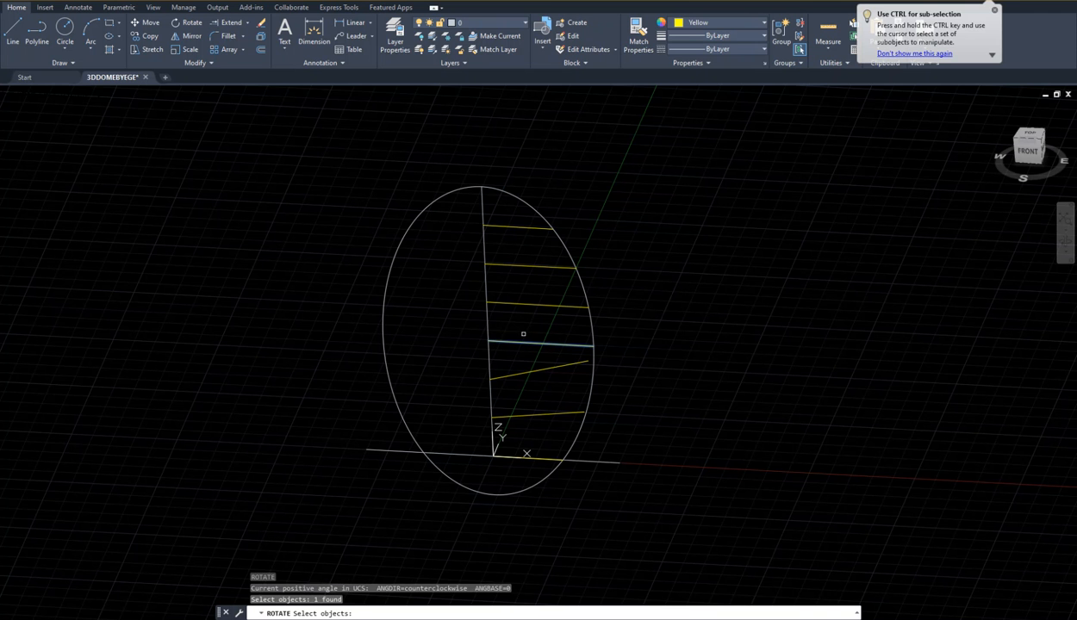
pyautogui.press('Return')
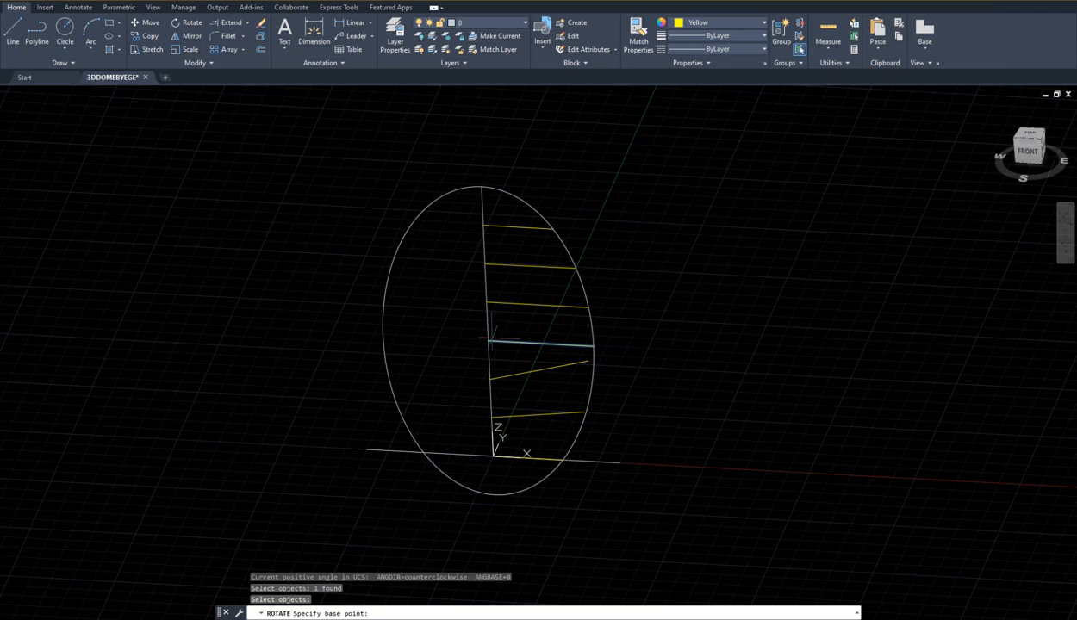
pyautogui.click(488, 341)
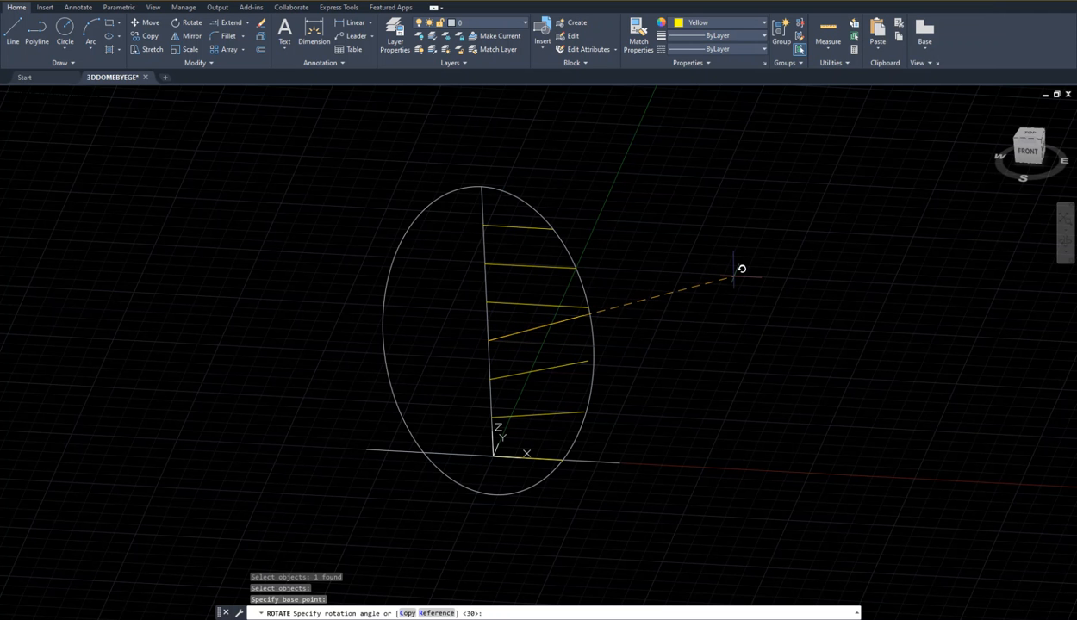
pyautogui.write('45')
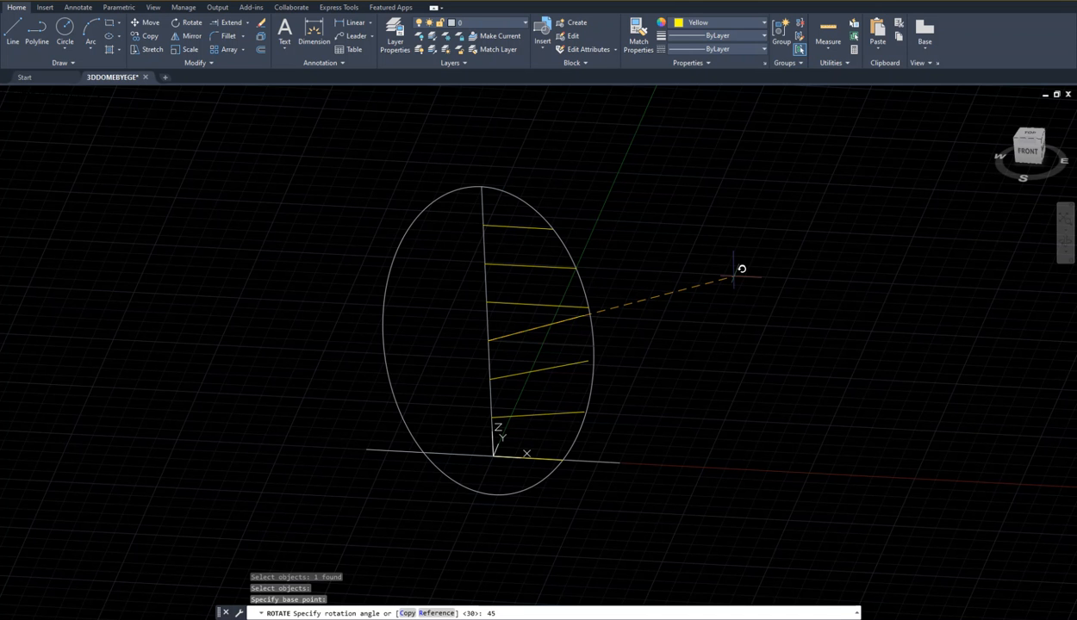
pyautogui.press('Return')
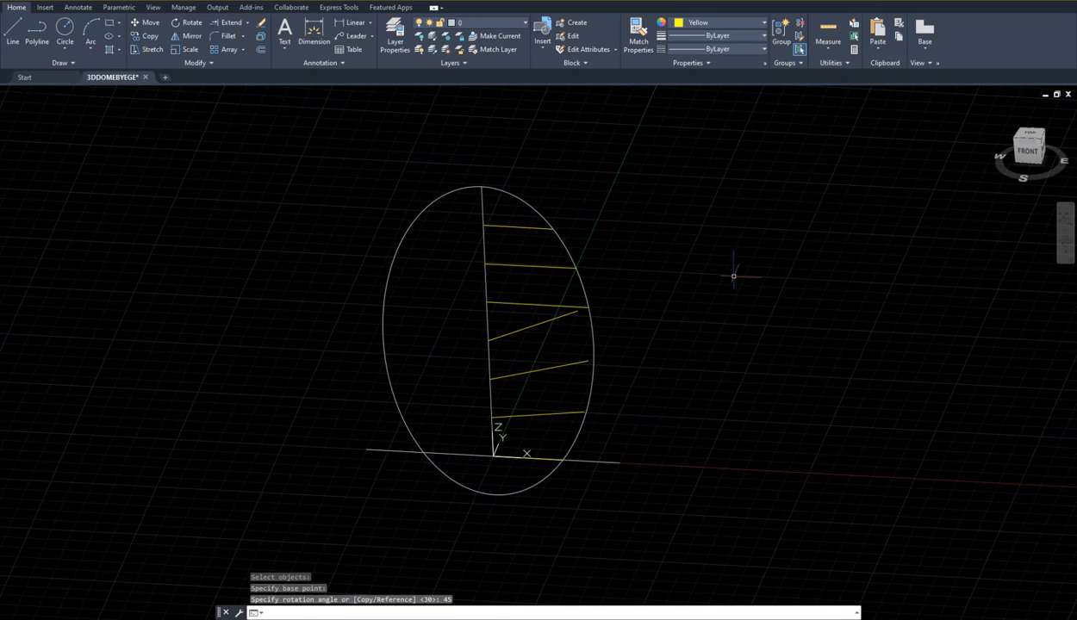
# - Rotate the fourth yellow line above the base by 60 degrees about its endpoint on the vertical line
pyautogui.press('Return')
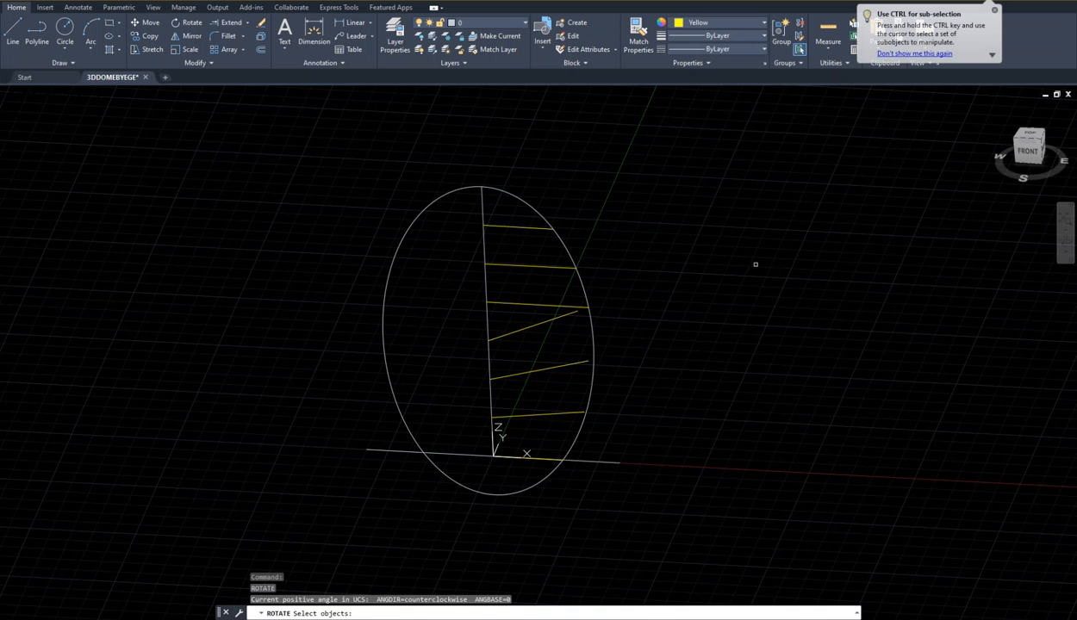
pyautogui.click(518, 301)
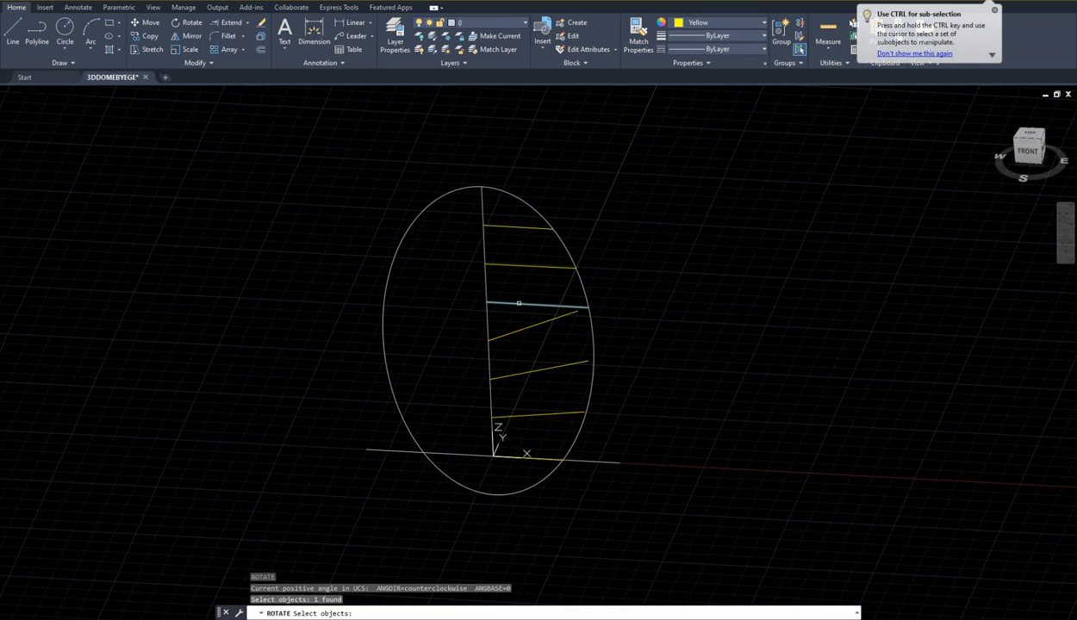
pyautogui.press('Return')
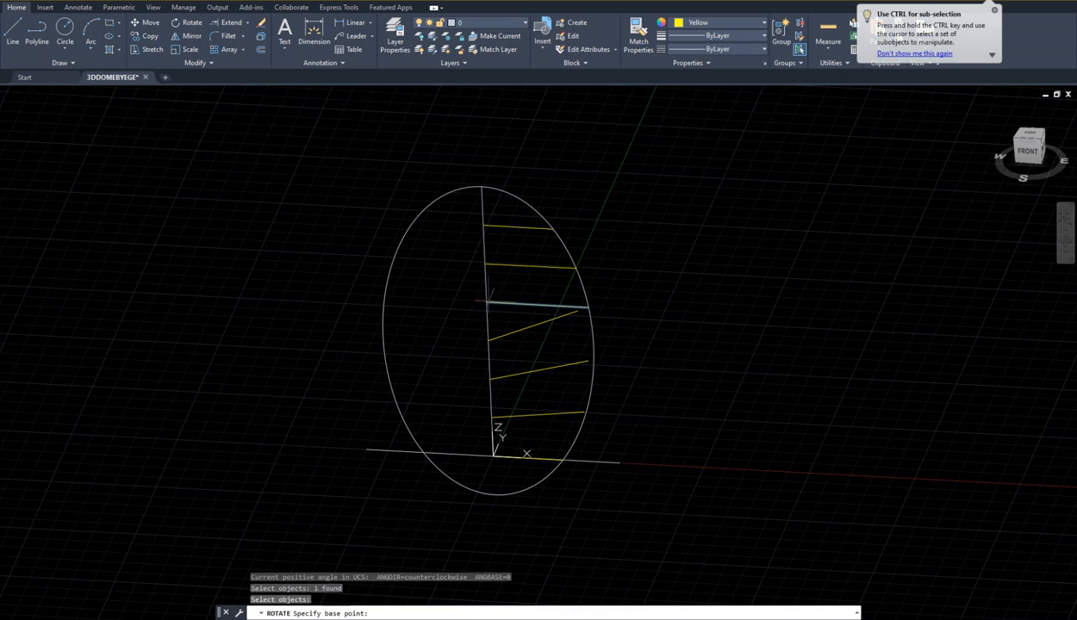
pyautogui.click(488, 302)
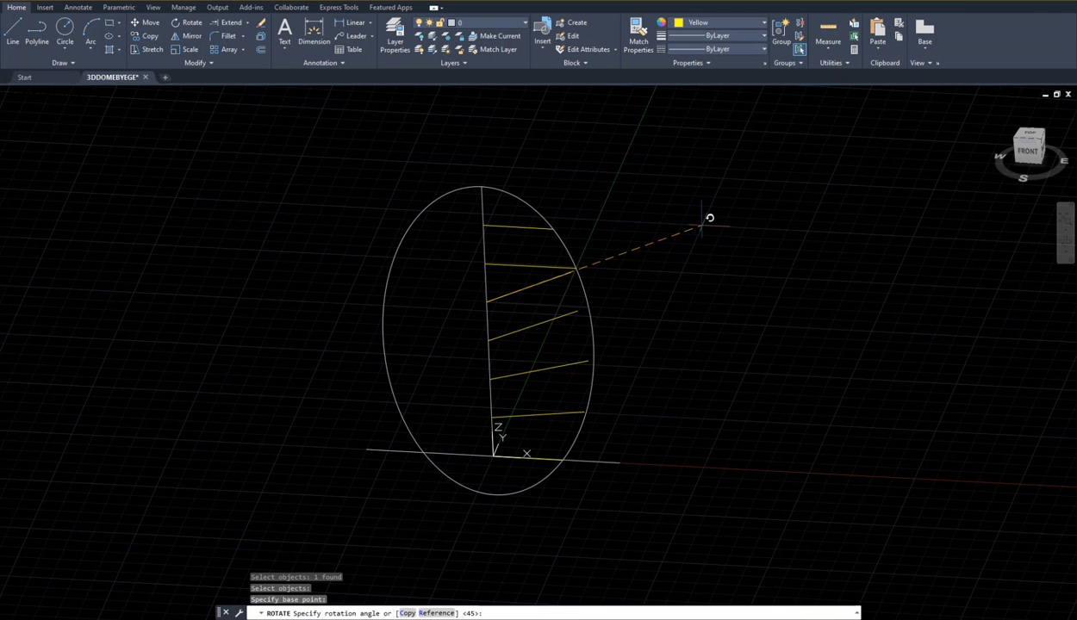
pyautogui.write('60')
pyautogui.press('Return')
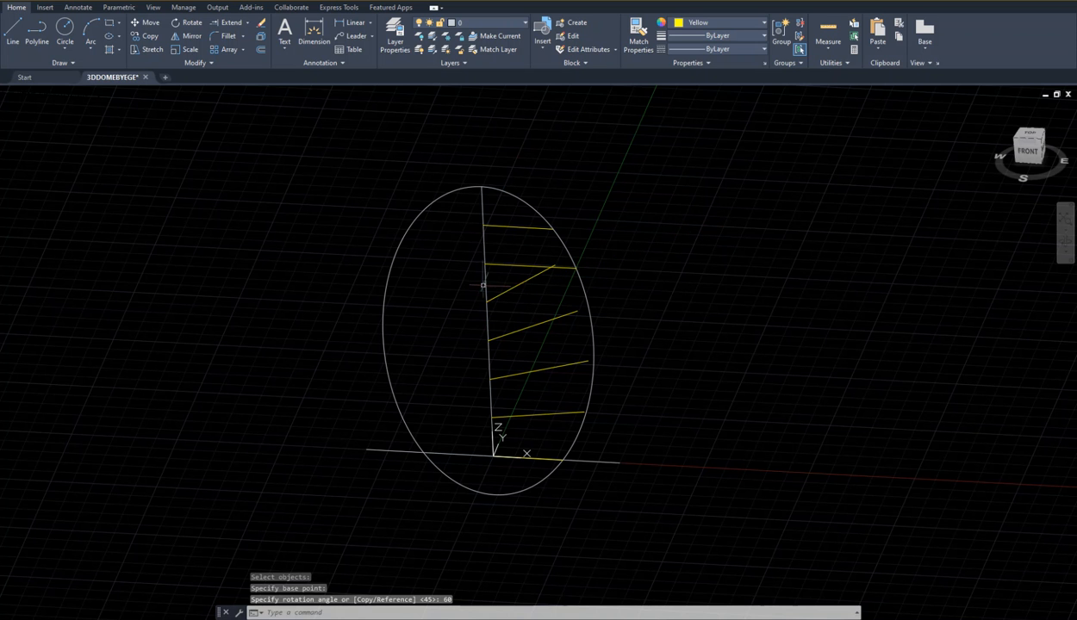
# - Rotate the fifth yellow line above the base by 75 degrees about its endpoint on the vertical line
pyautogui.click(508, 265)
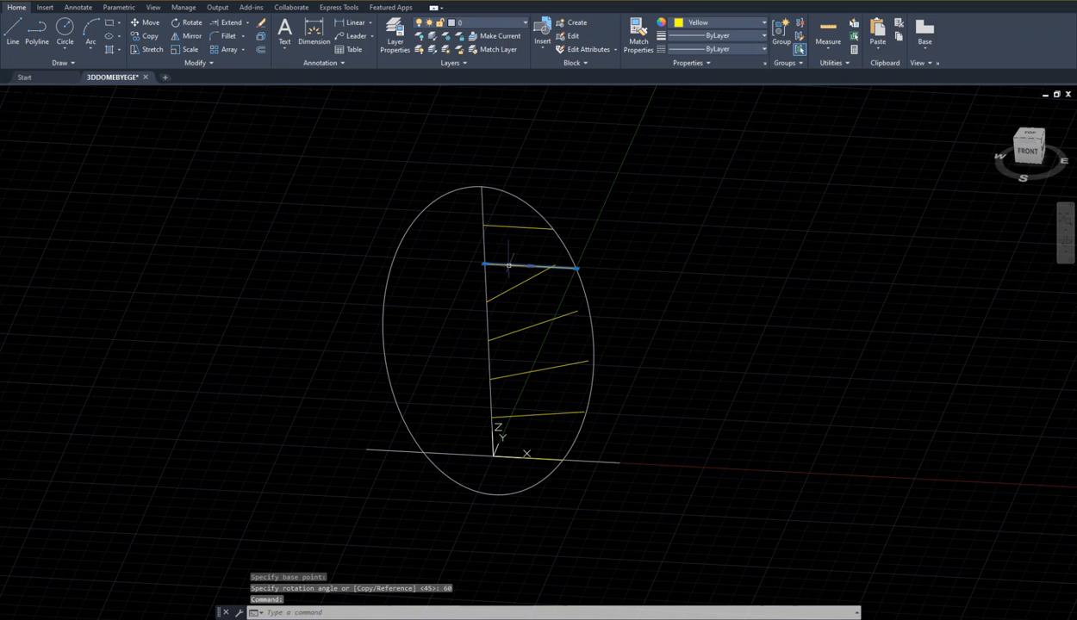
pyautogui.rightClick(509, 265)
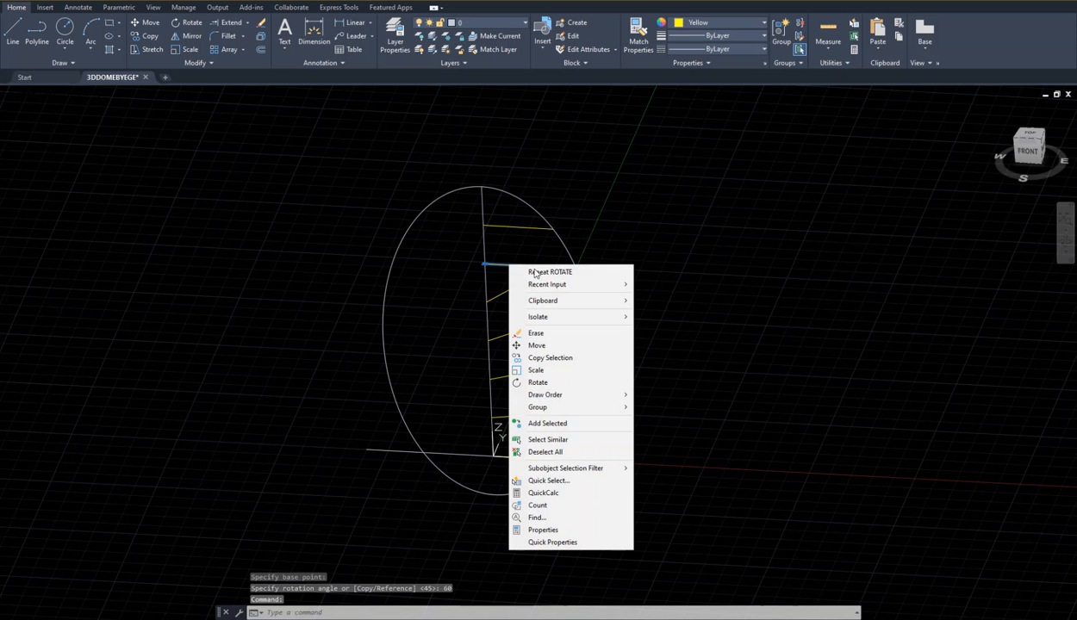
pyautogui.click(543, 272)
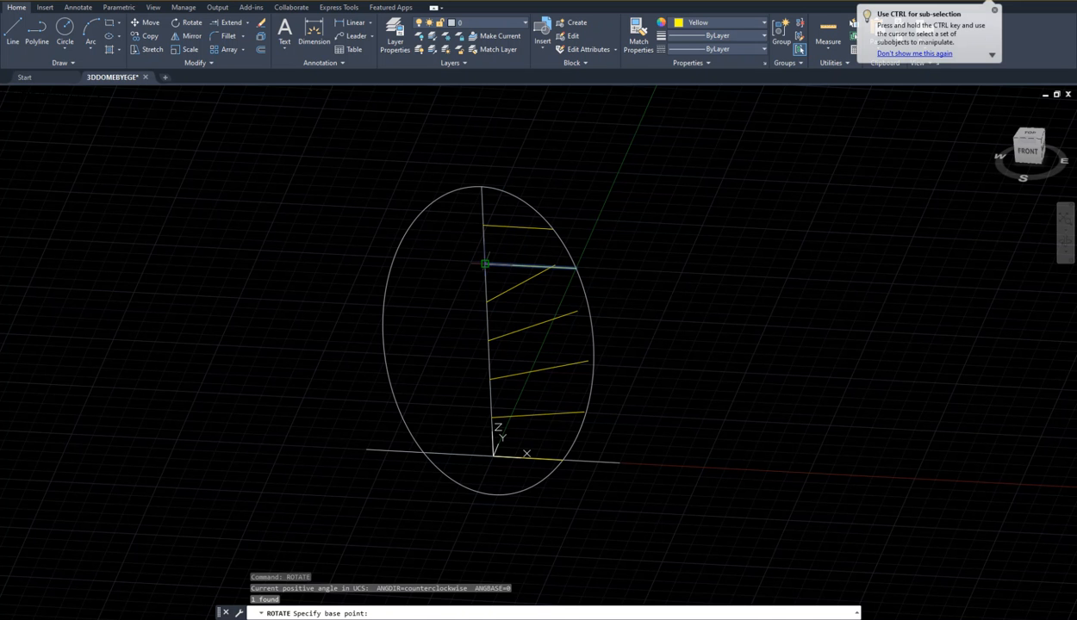
pyautogui.click(485, 264)
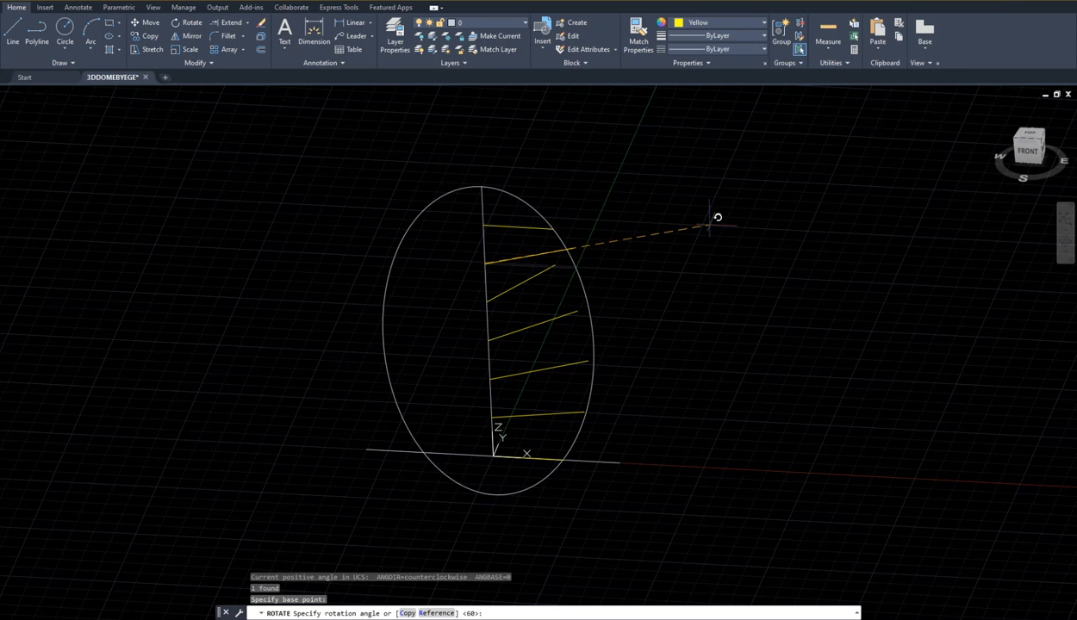
pyautogui.write('75')
pyautogui.press('Return')
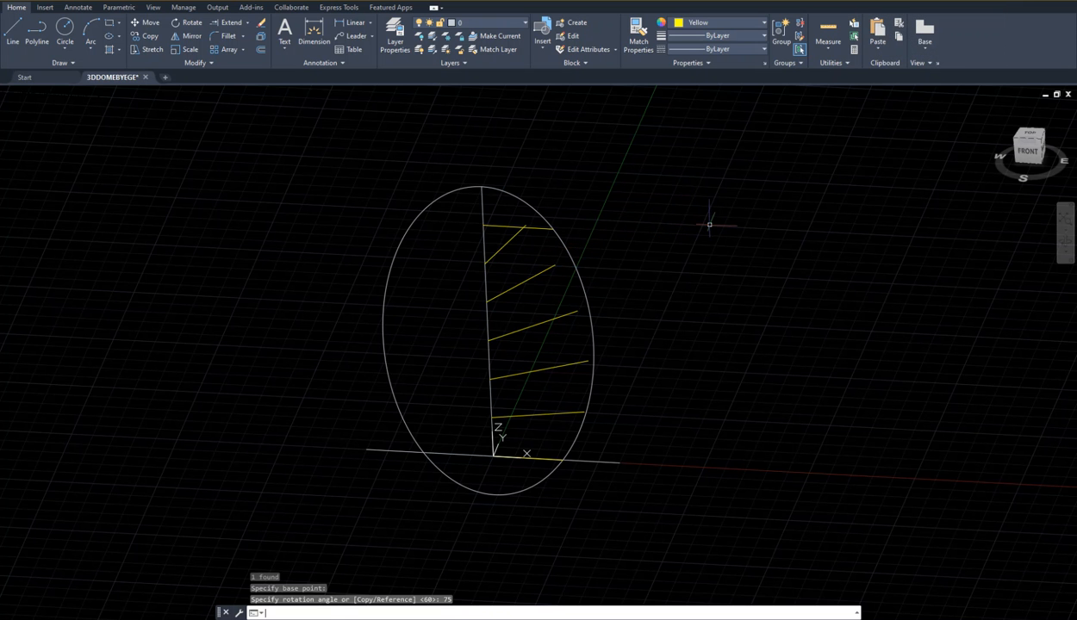
# - Rotate the topmost yellow line by 90 degrees about its endpoint on the vertical line
pyautogui.press('Return')
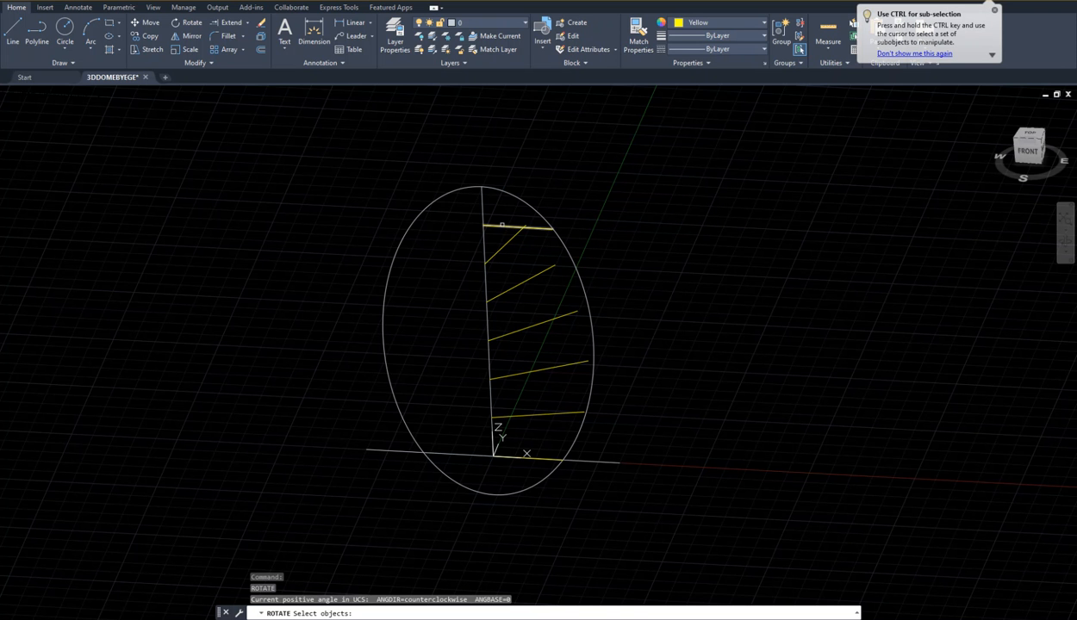
pyautogui.click(500, 226)
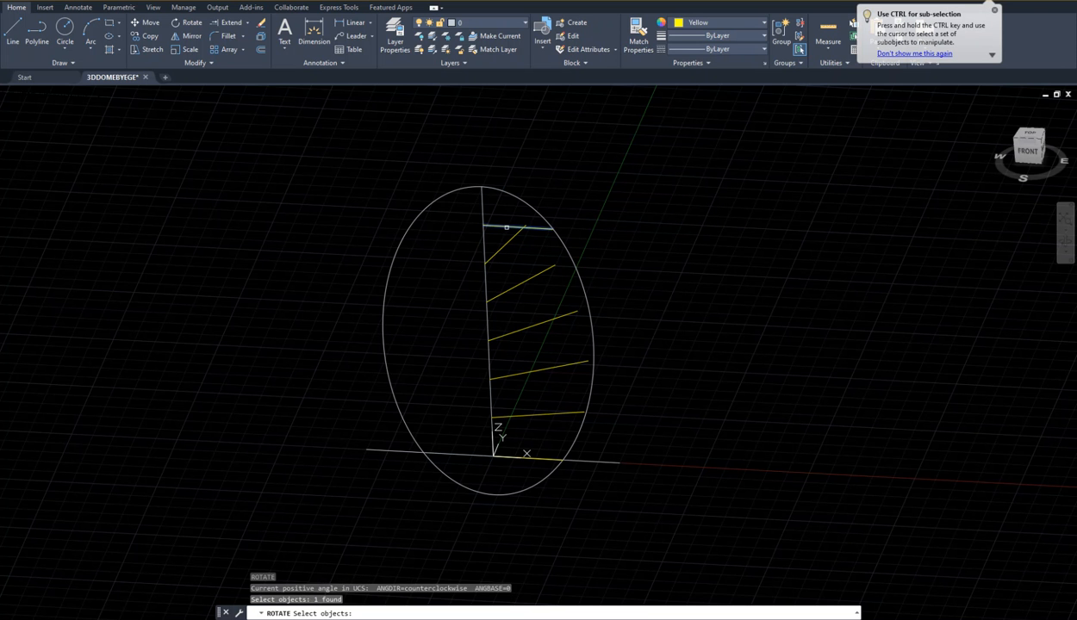
pyautogui.press('Return')
pyautogui.click(483, 226)
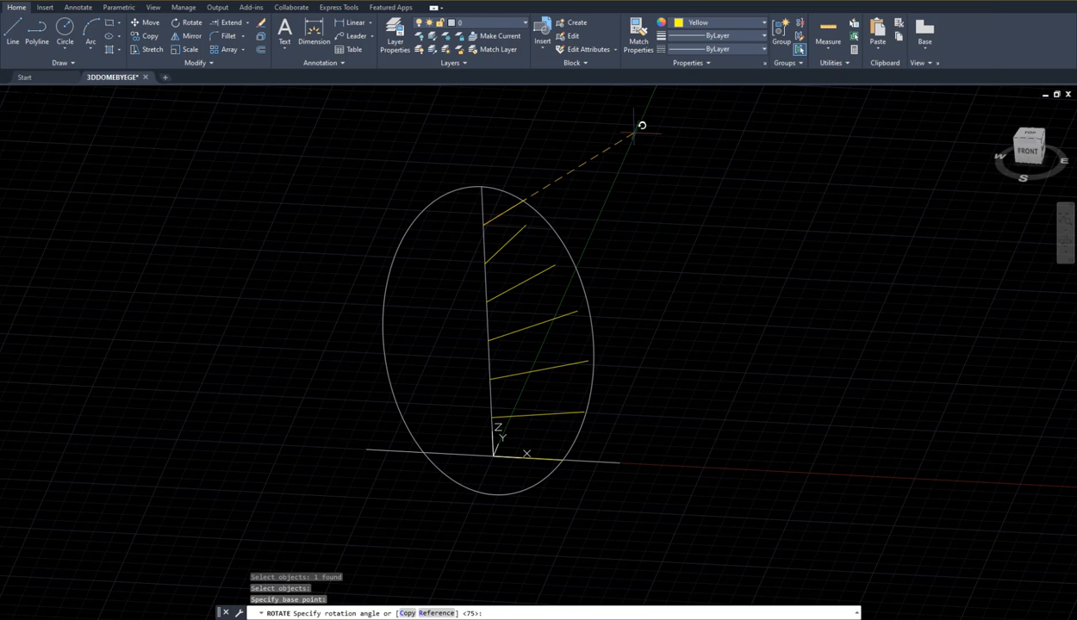
pyautogui.write('0')
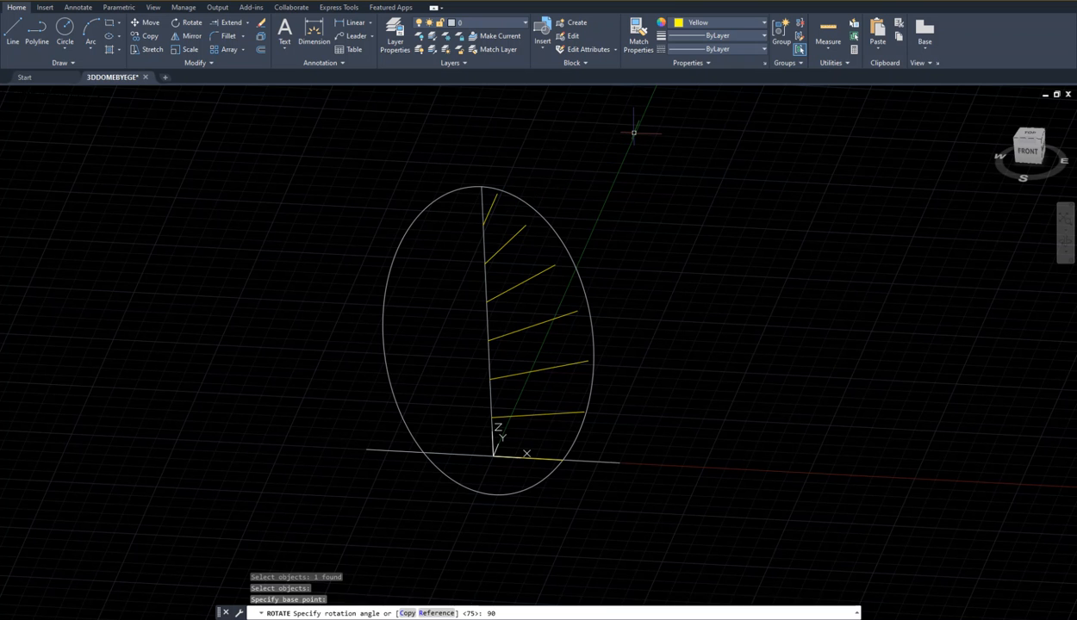
pyautogui.press('Return')
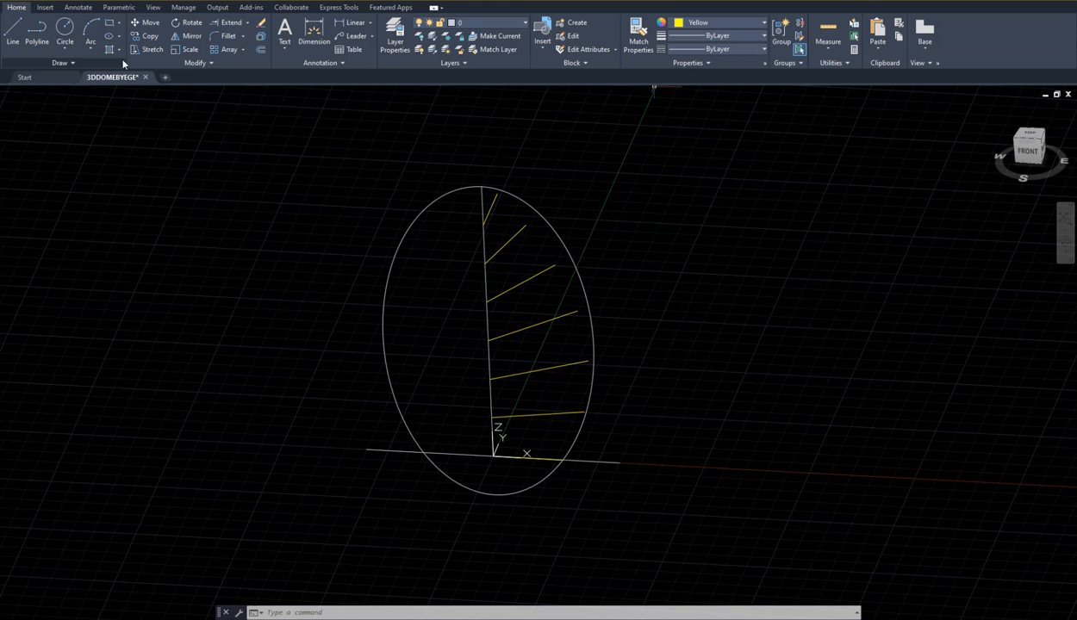
# - Start a spline at the top of the vertical line and run it through the outer ends of the upper four yellow lines
pyautogui.click(73, 63)
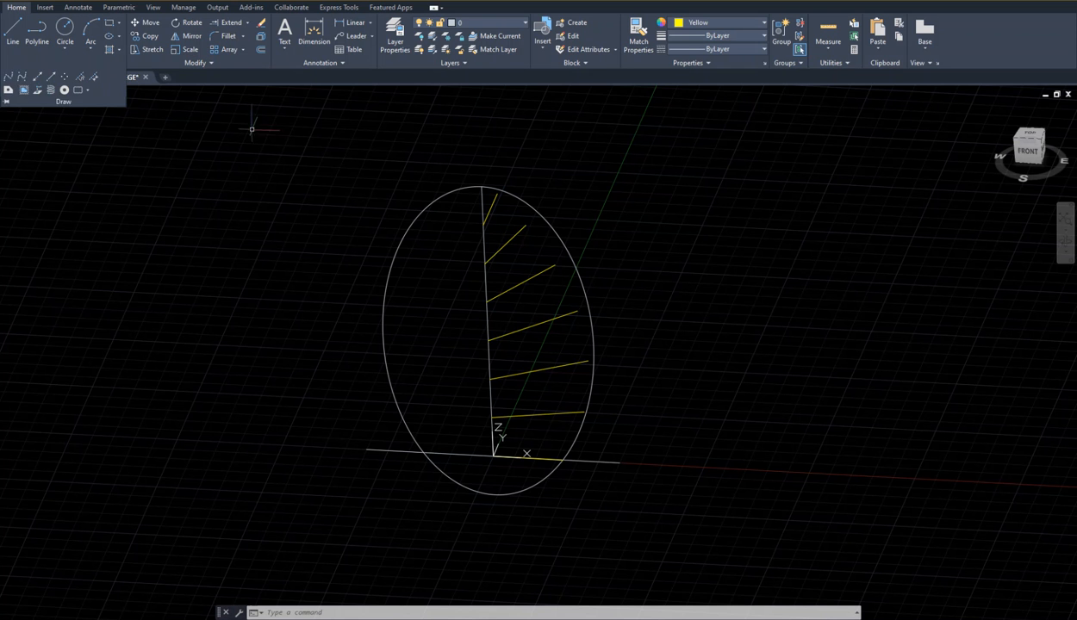
pyautogui.press('Escape')
pyautogui.press('Escape')
pyautogui.press('Escape')
pyautogui.write('SP')
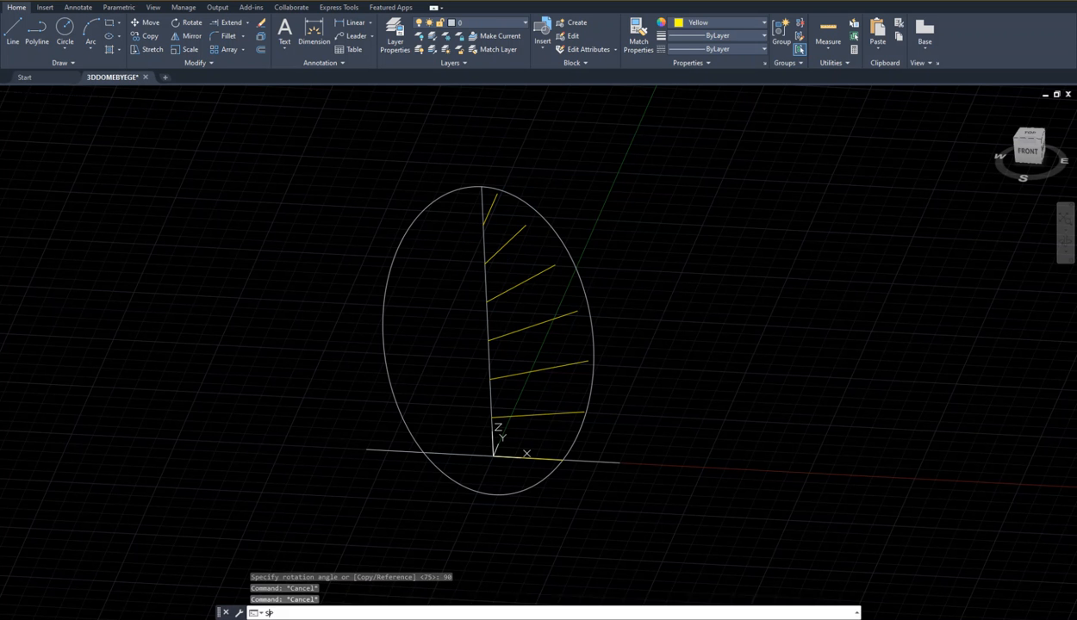
pyautogui.write('LINE')
pyautogui.press('Return')
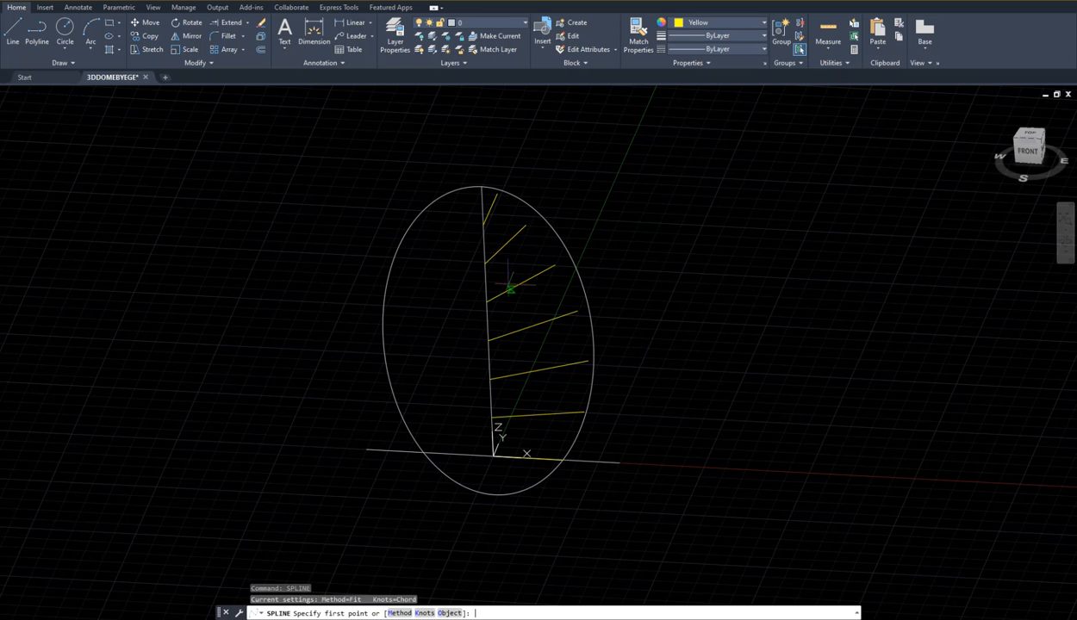
pyautogui.click(480, 187)
pyautogui.scroll(4, 484, 192)
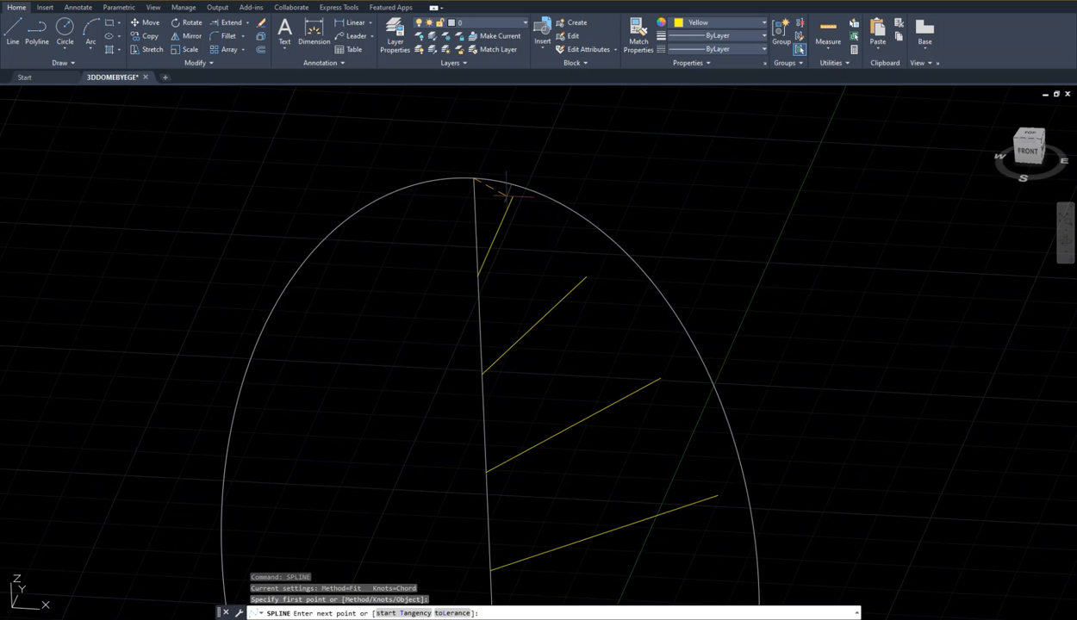
pyautogui.click(512, 197)
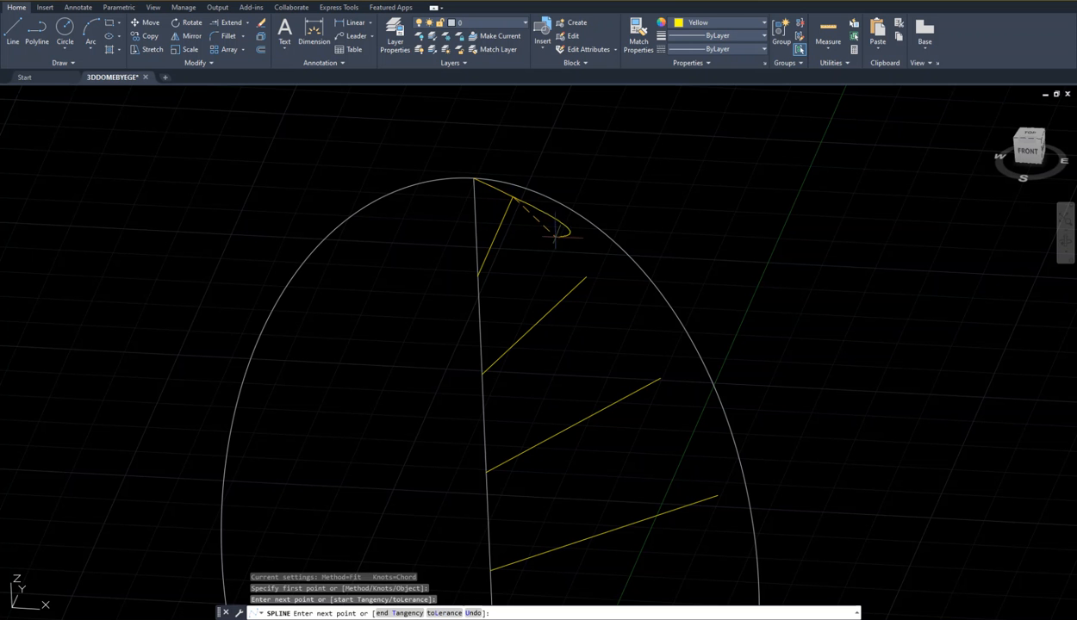
pyautogui.click(586, 278)
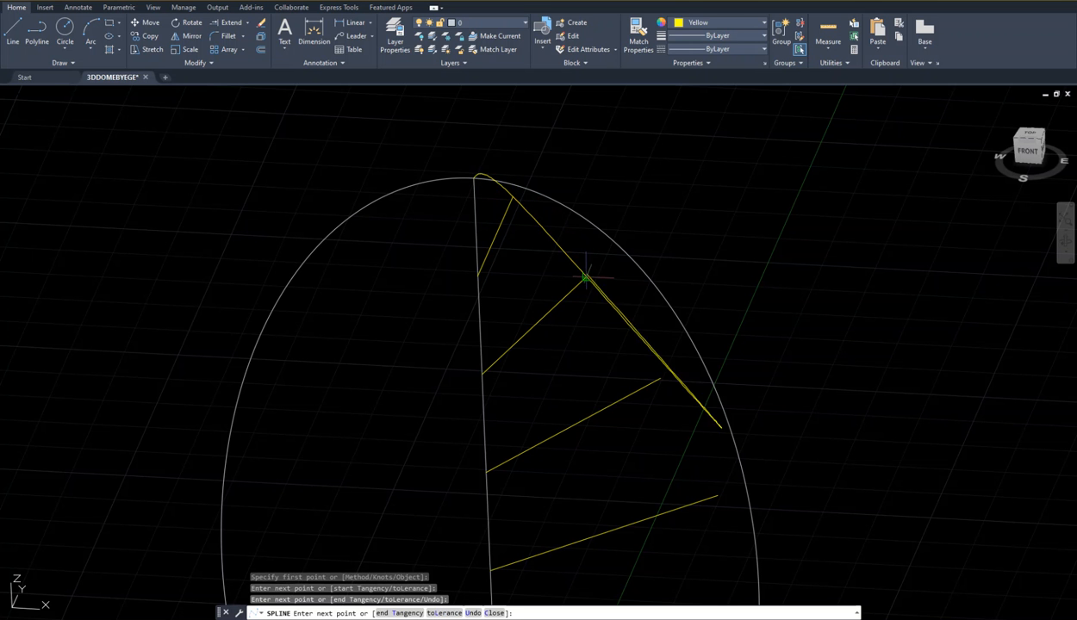
pyautogui.click(660, 379)
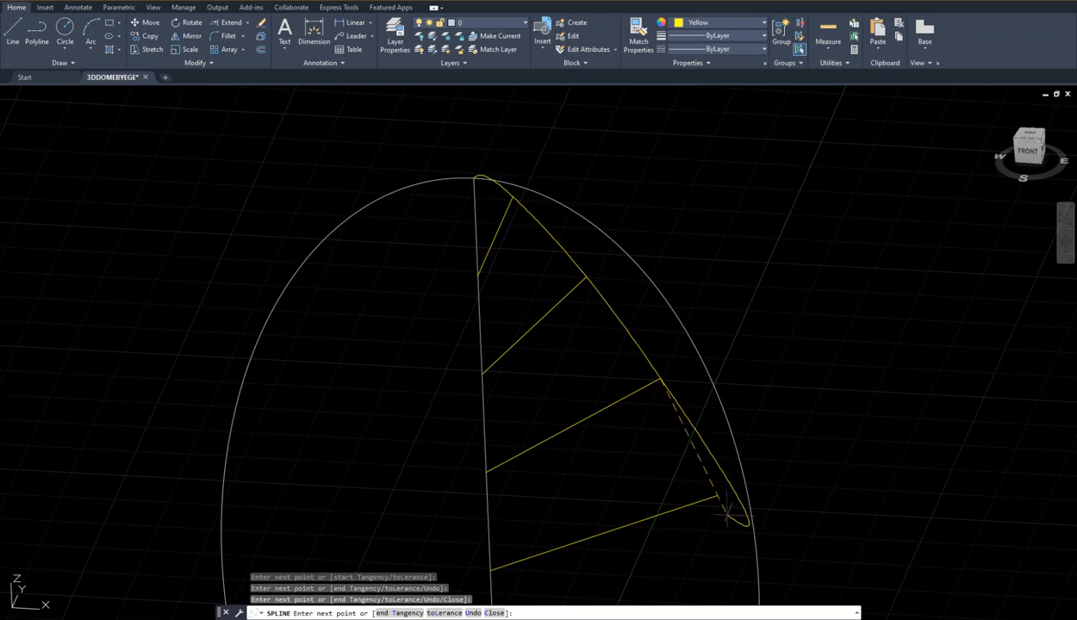
pyautogui.click(715, 497)
# - Continue the spline through the outer ends of the two lowest raised yellow lines and finish it at the base line's outer end
pyautogui.moveTo(711, 516); pyautogui.dragTo(699, 249, button='middle')
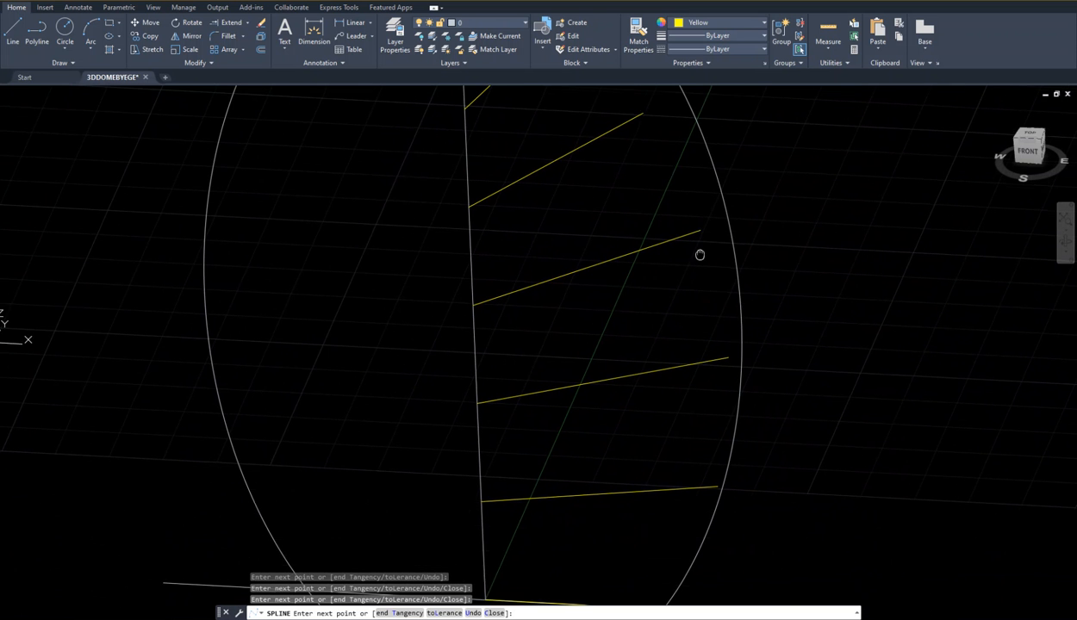
pyautogui.click(728, 357)
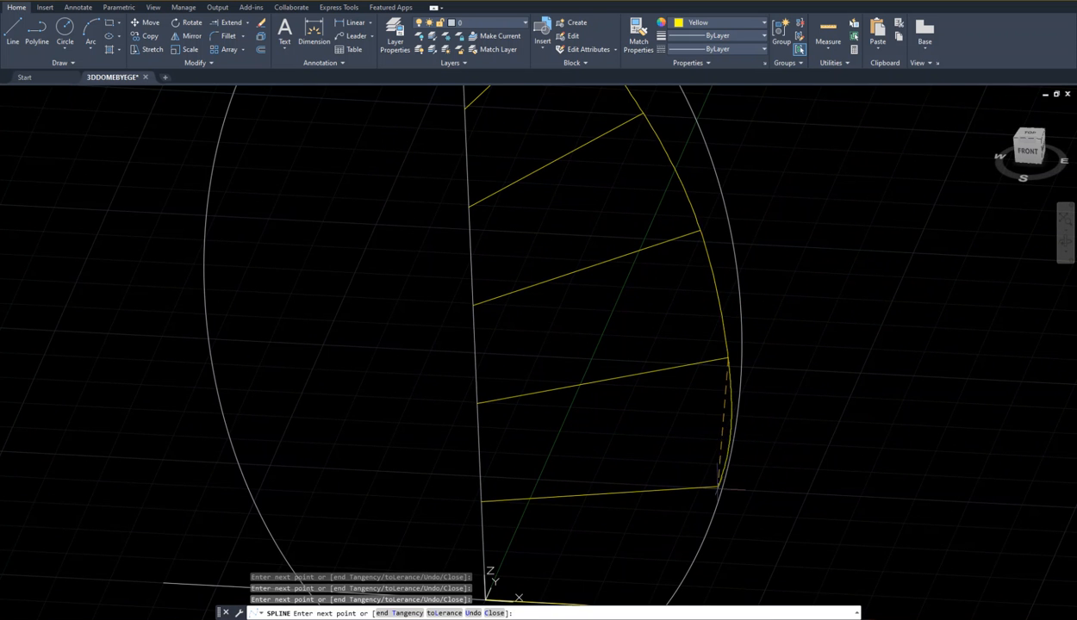
pyautogui.keyDown('shift'); pyautogui.moveTo(715, 488); pyautogui.dragTo(784, 337, button='middle'); pyautogui.keyUp('shift')
pyautogui.click(753, 431)
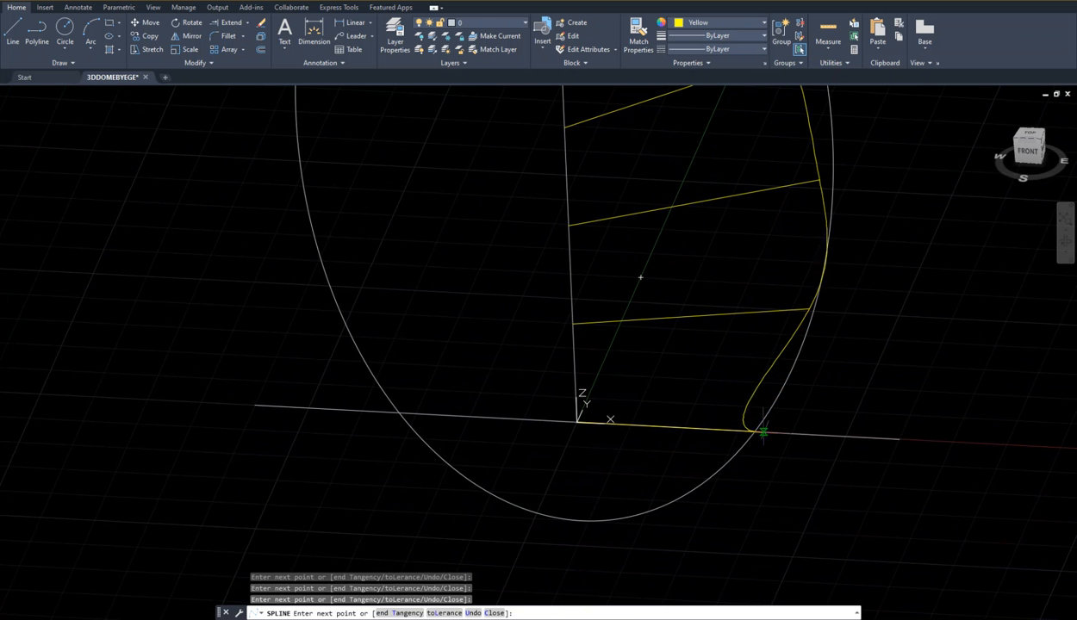
pyautogui.press('Return')
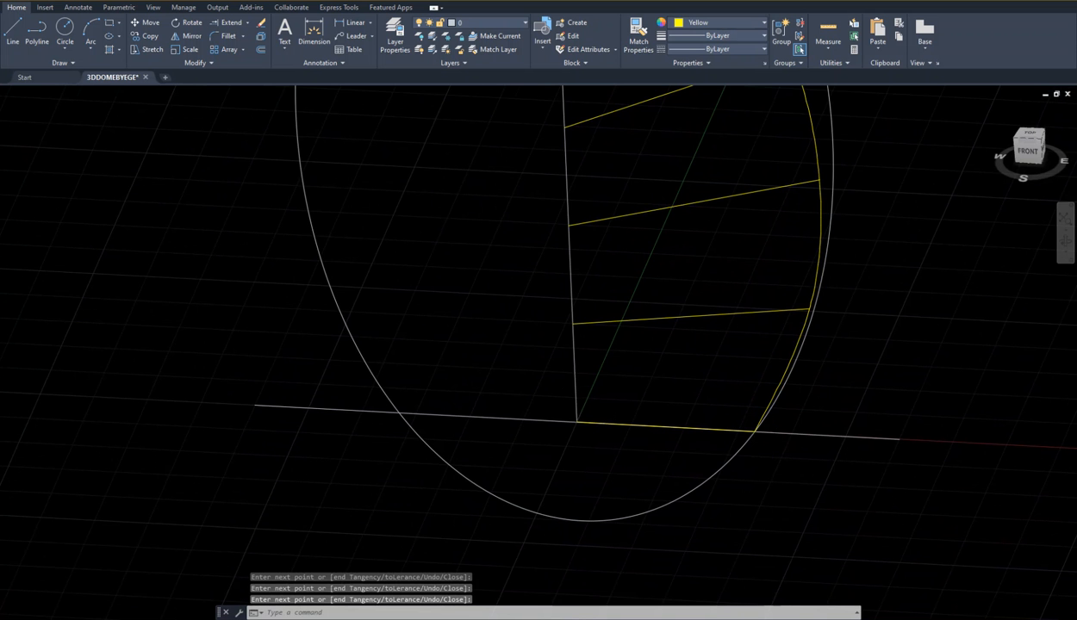
pyautogui.scroll(2, 706, 233)
pyautogui.scroll(-4, 733, 246)
pyautogui.moveTo(738, 247); pyautogui.dragTo(652, 460, button='middle')
pyautogui.moveTo(664, 337)
pyautogui.mouseDown(button='middle')
pyautogui.moveTo(679, 320)
pyautogui.moveTo(668, 328)
pyautogui.mouseUp(button='middle')
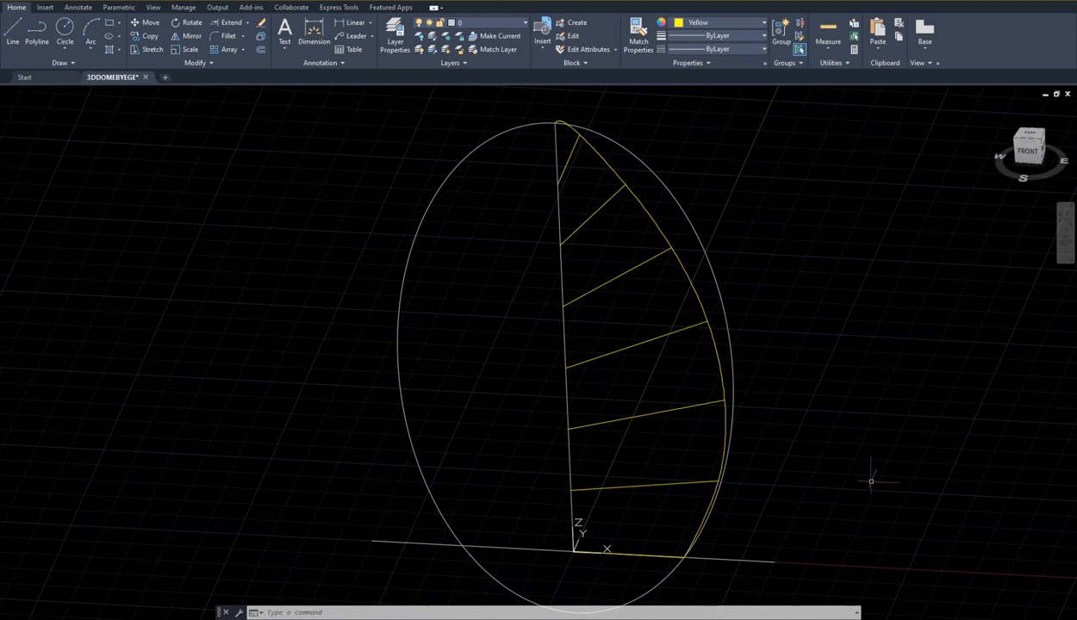
pyautogui.moveTo(789, 404); pyautogui.dragTo(854, 393, button='middle')
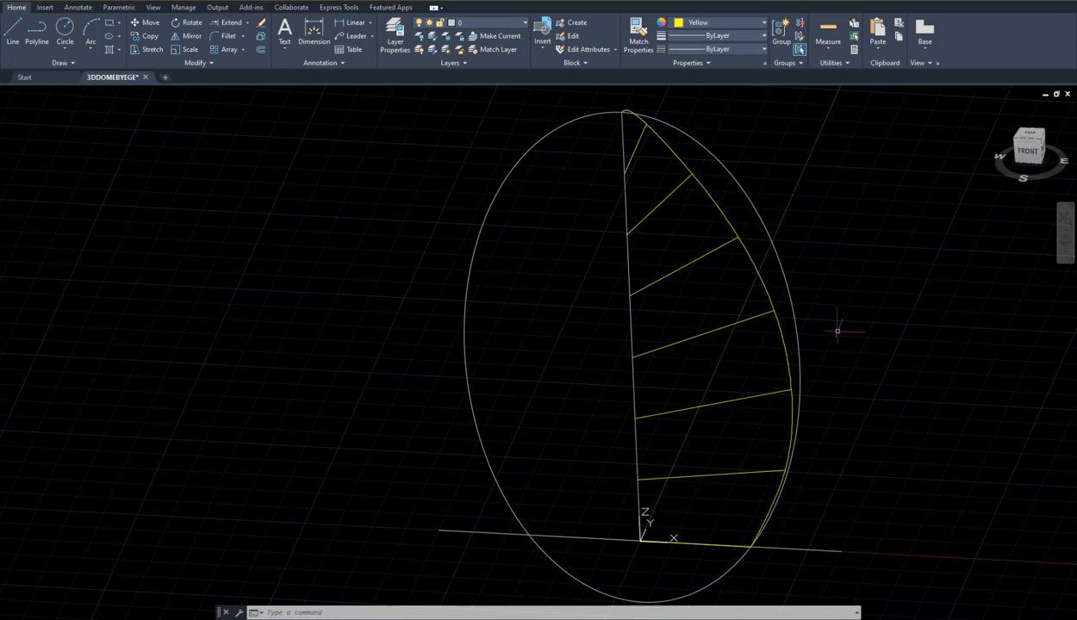
pyautogui.click(189, 37)
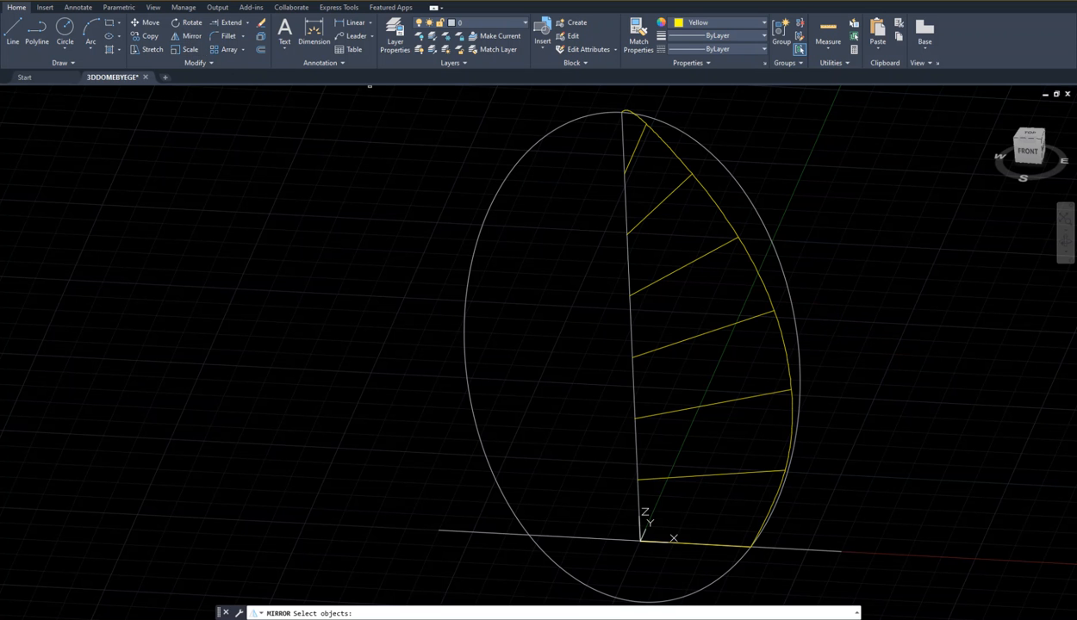
pyautogui.click(665, 144)
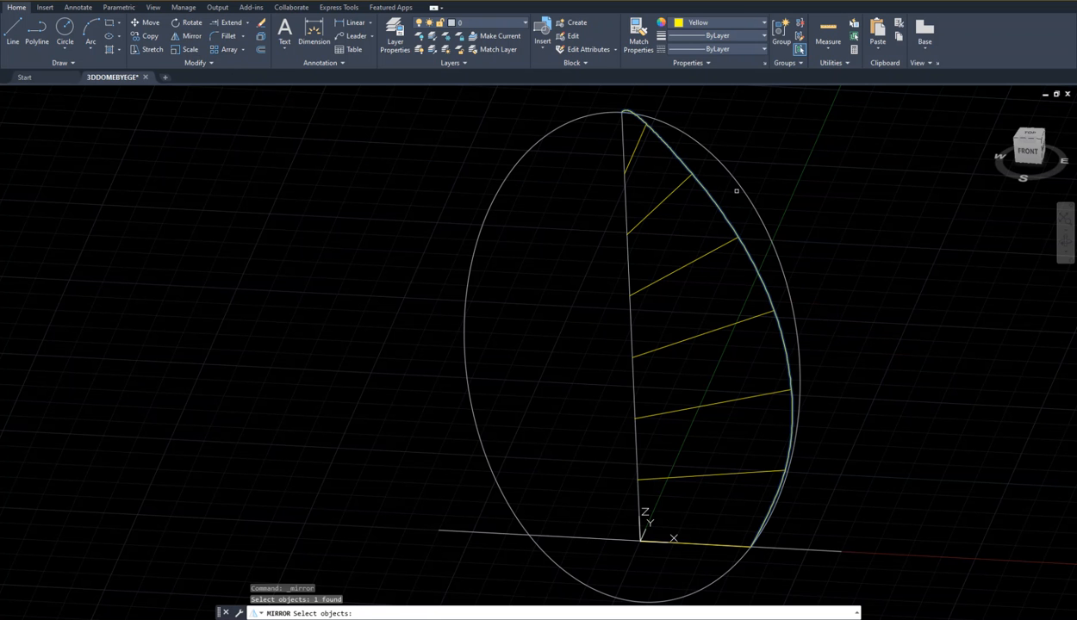
pyautogui.press('Return')
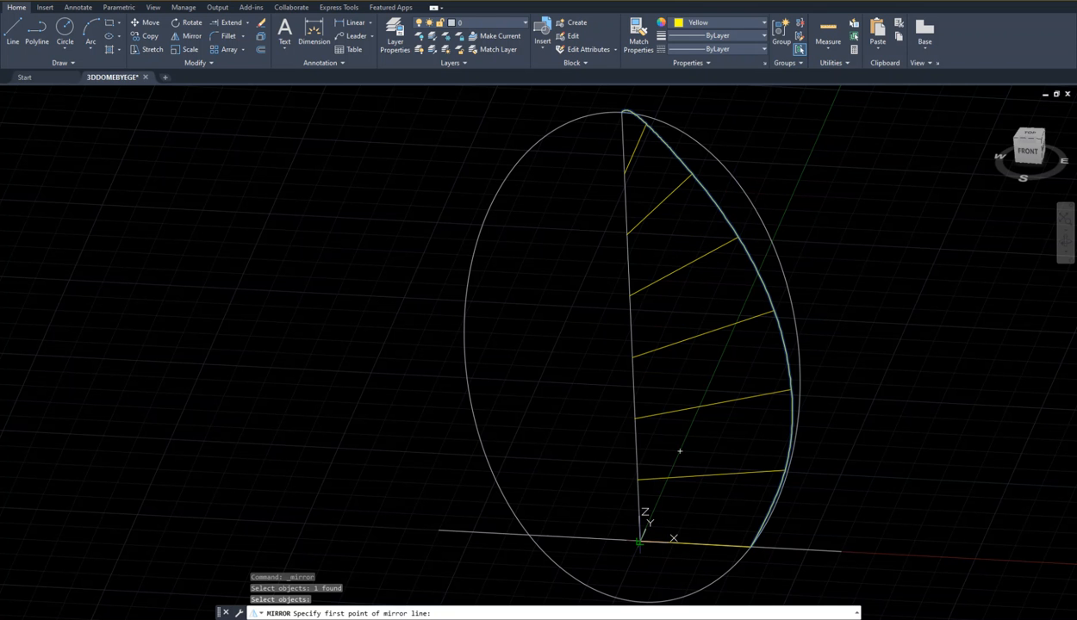
pyautogui.click(638, 543)
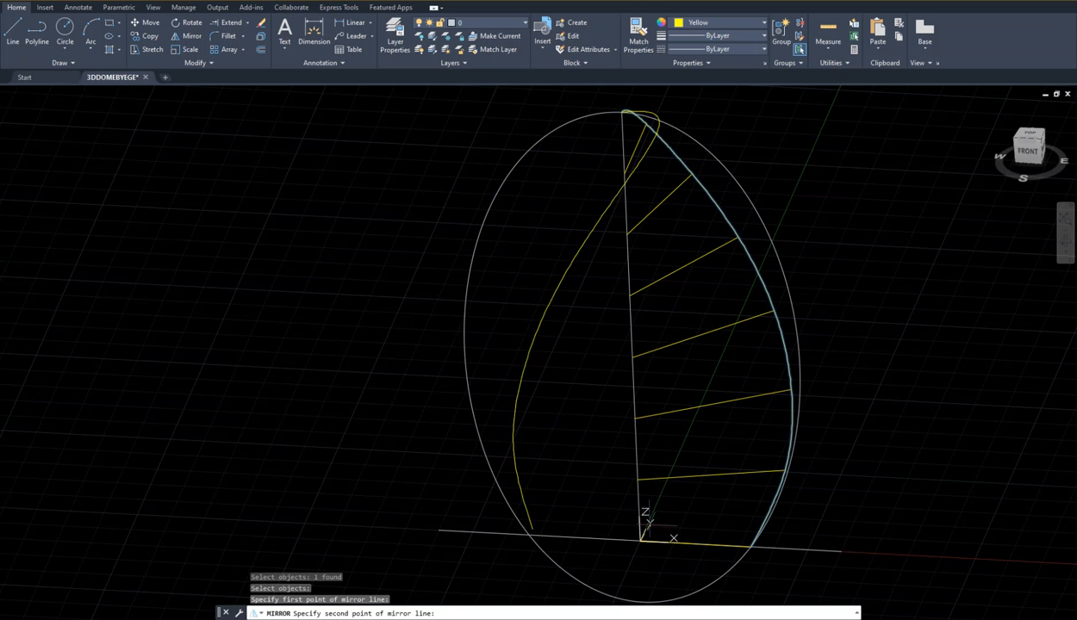
pyautogui.click(887, 610)
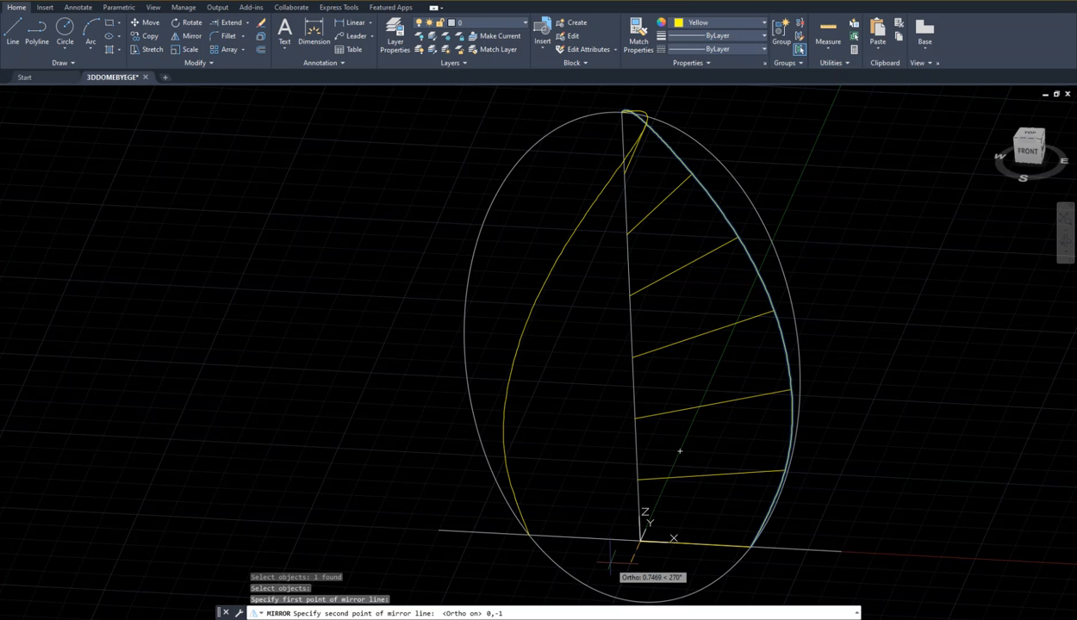
pyautogui.press('Return')
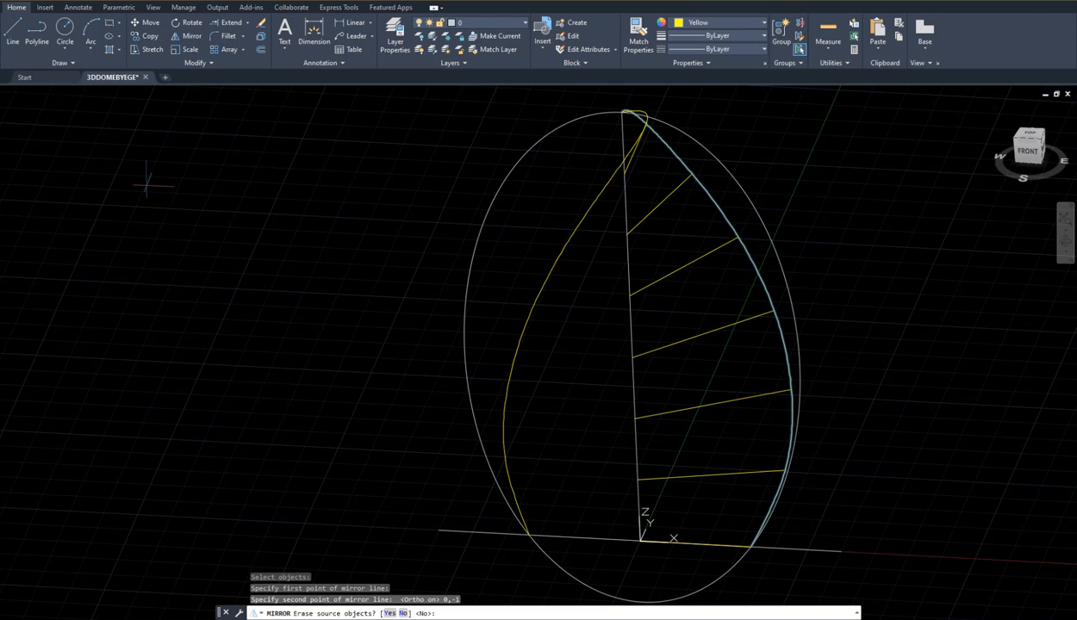
pyautogui.press('Escape')
# - Save the drawing and examine the spline's shape in the top, front and right views
pyautogui.hotkey('ctrl', 's')
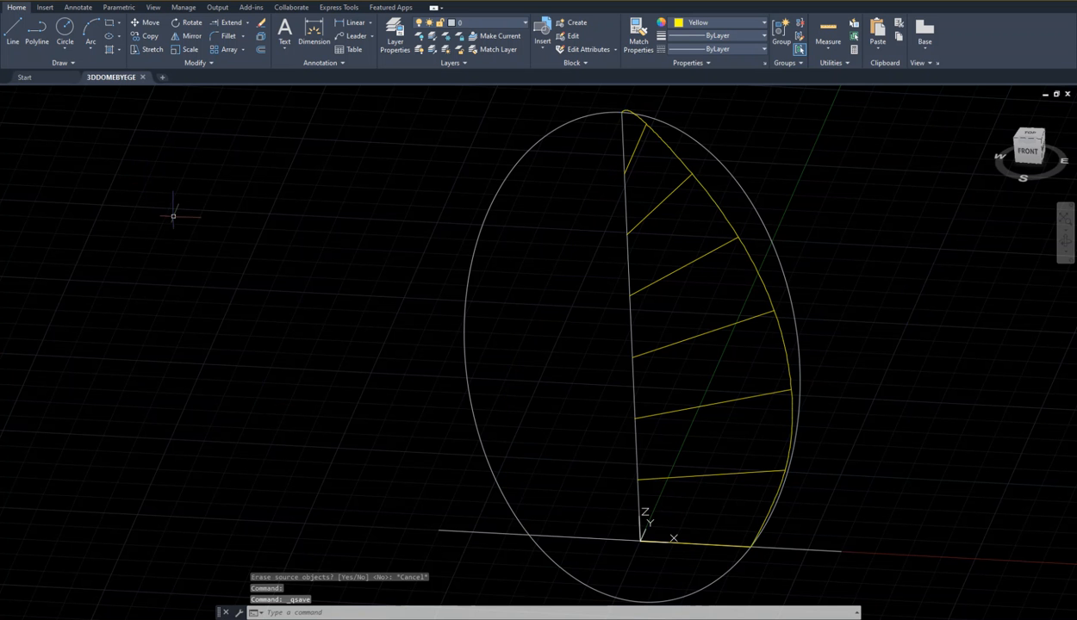
pyautogui.click(1025, 134)
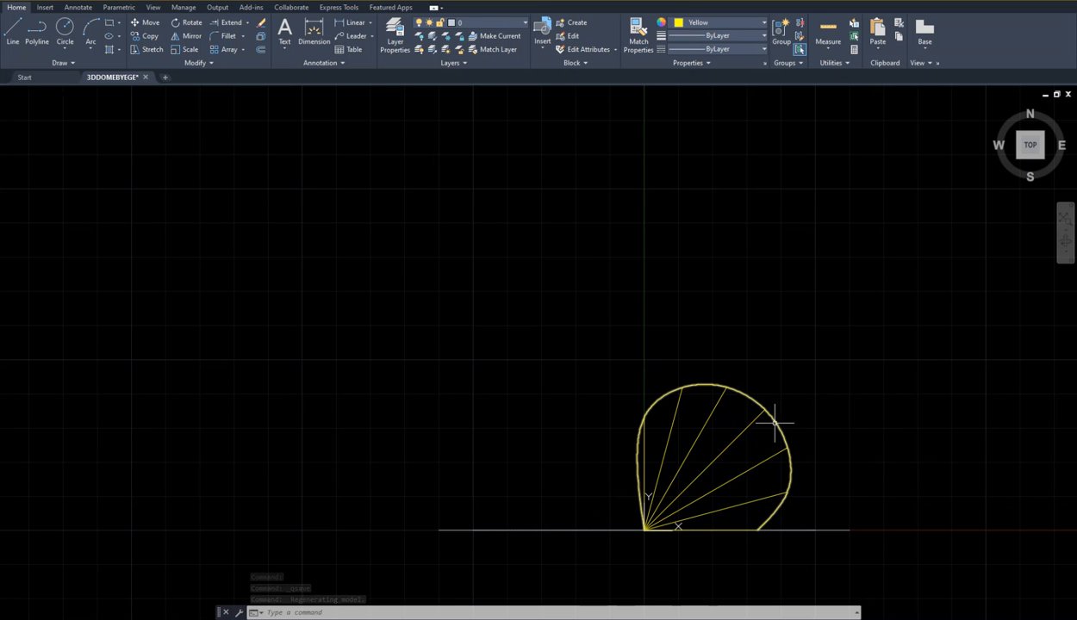
pyautogui.click(1031, 168)
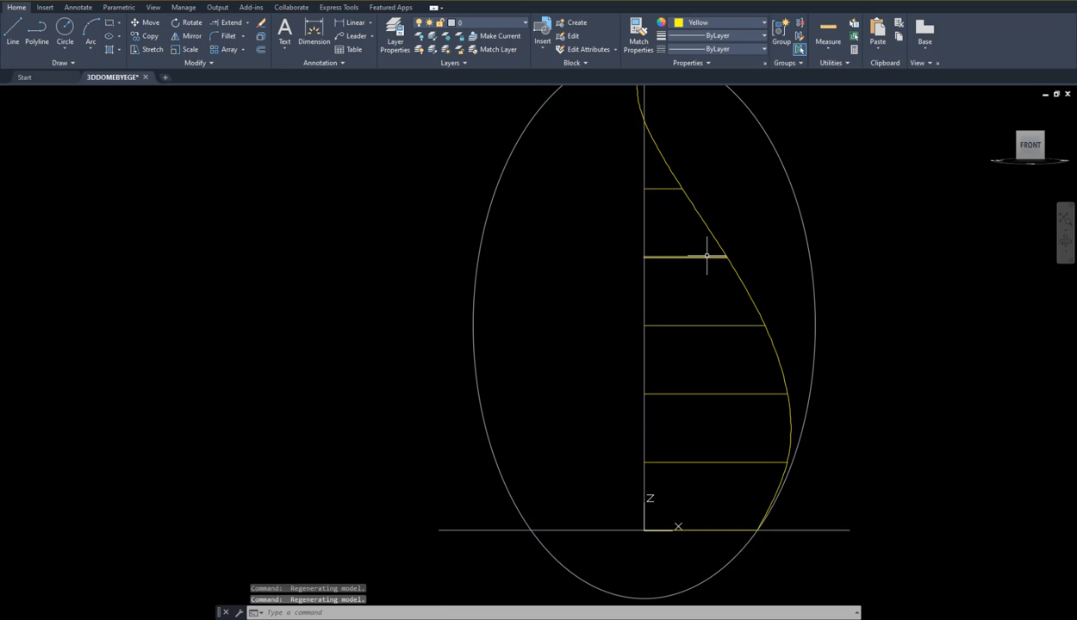
pyautogui.scroll(2, 713, 271)
pyautogui.scroll(-4, 713, 272)
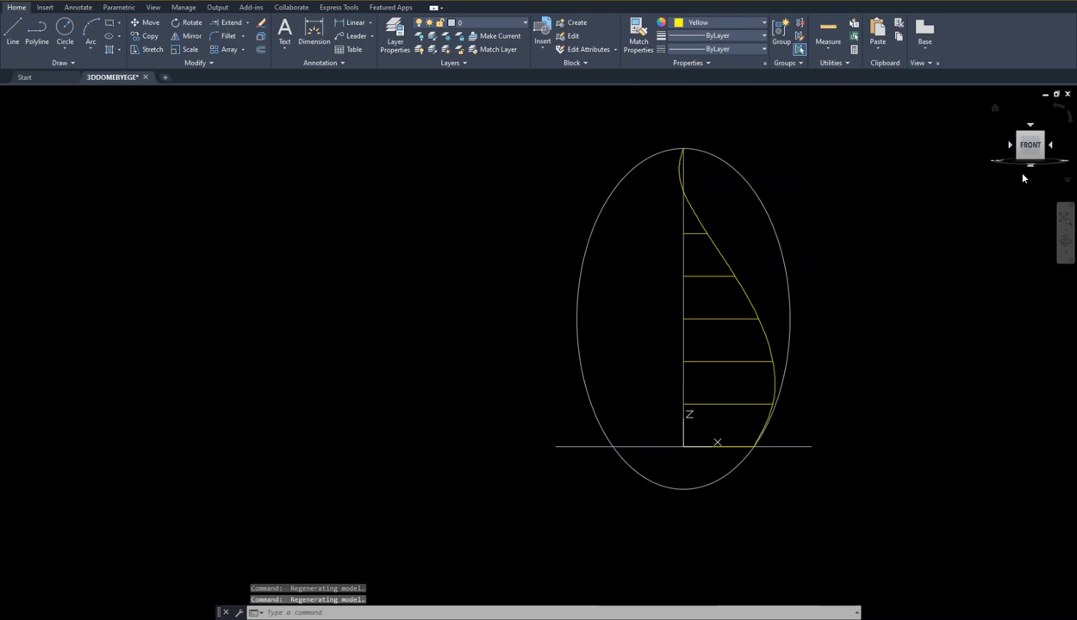
pyautogui.click(1053, 146)
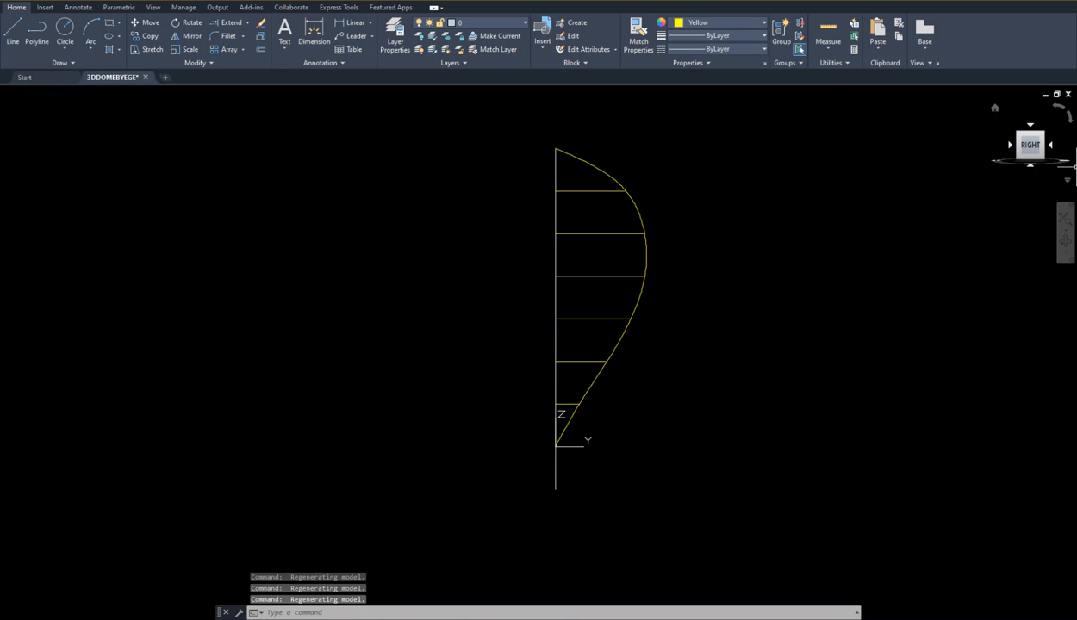
pyautogui.write('z')
pyautogui.press('Return')
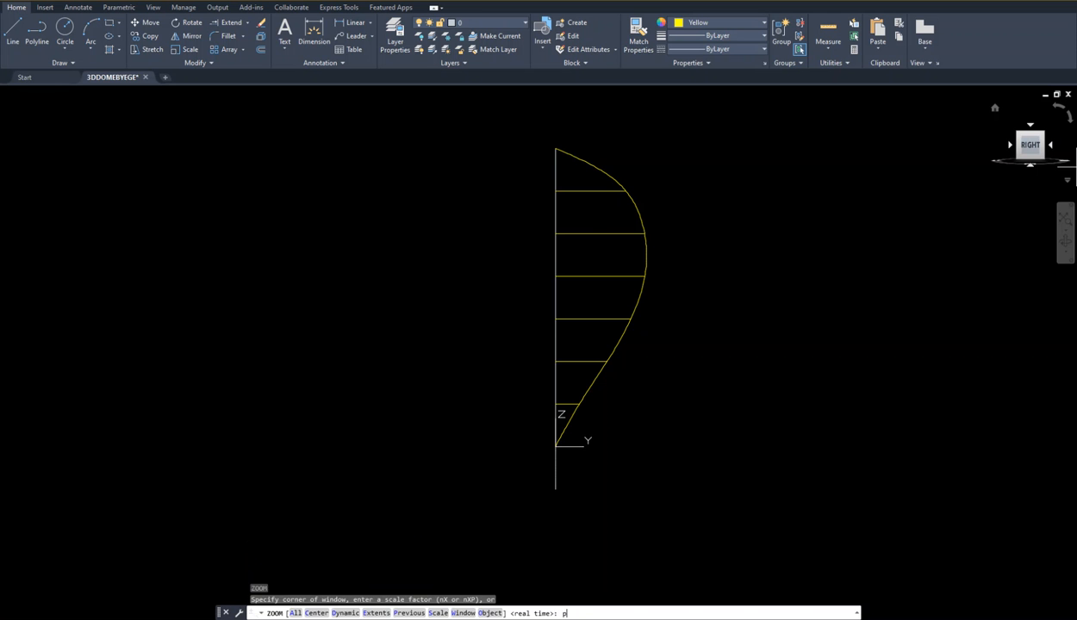
pyautogui.write('p')
pyautogui.press('Return')
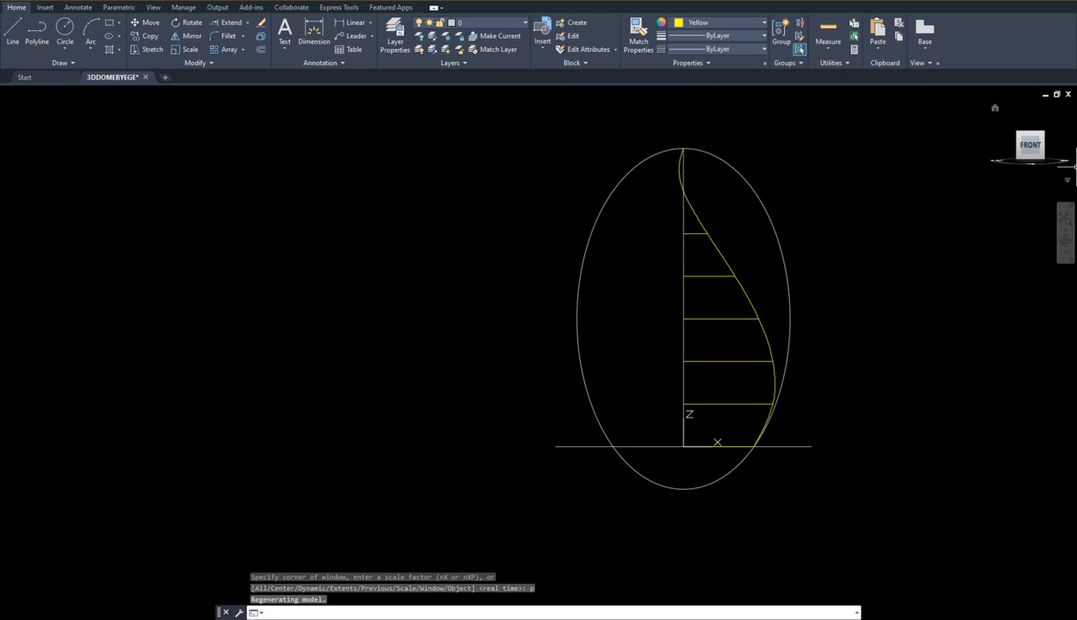
pyautogui.press('Return')
pyautogui.write('p')
pyautogui.press('Return')
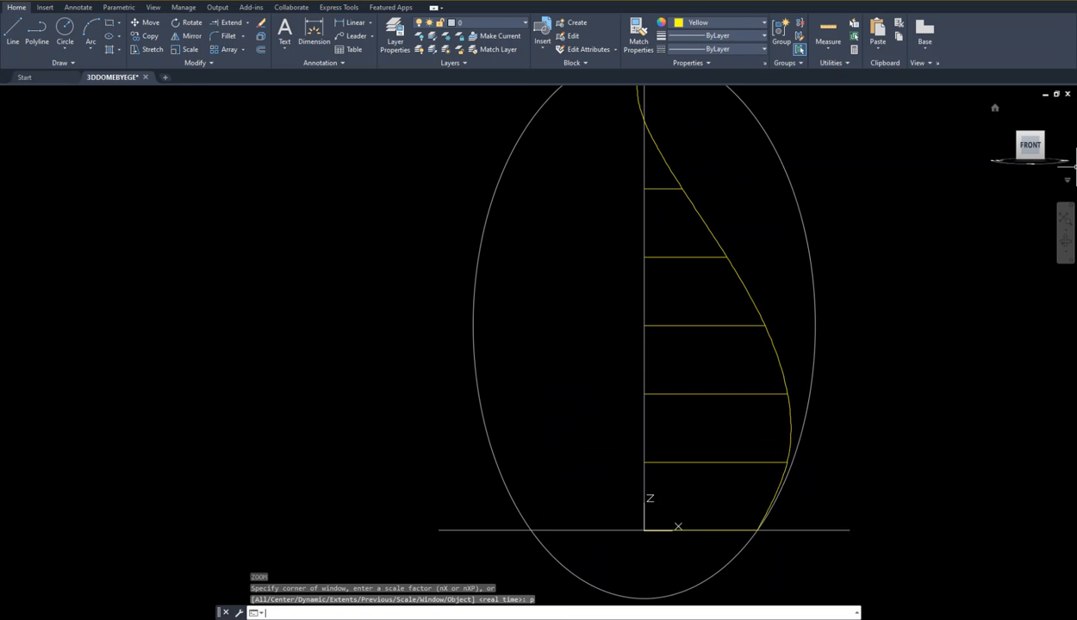
pyautogui.scroll(2, 934, 403)
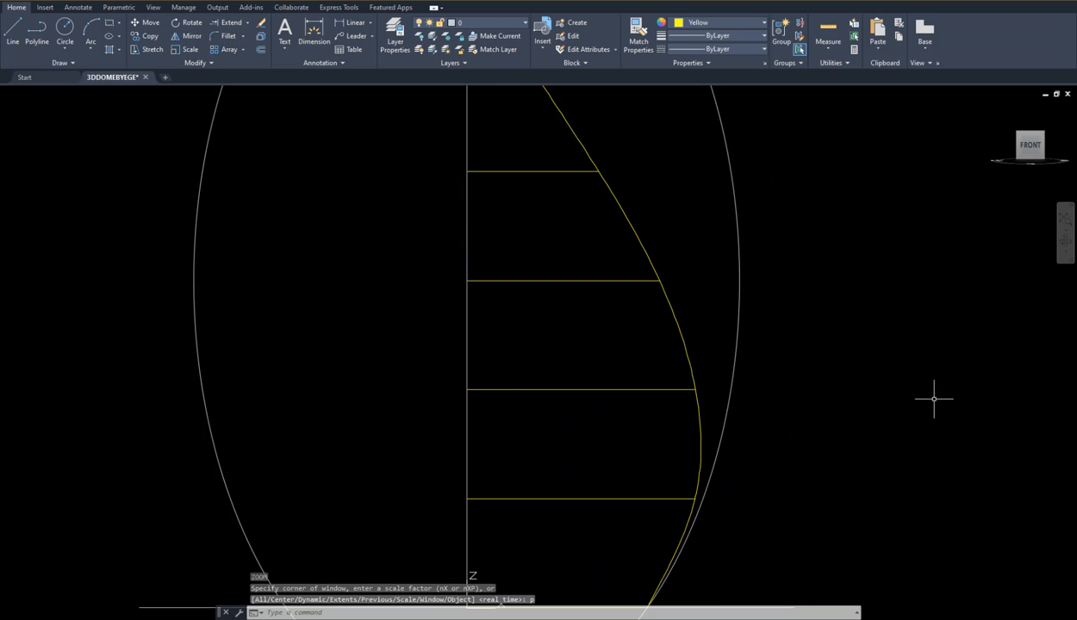
pyautogui.scroll(-5, 986, 451)
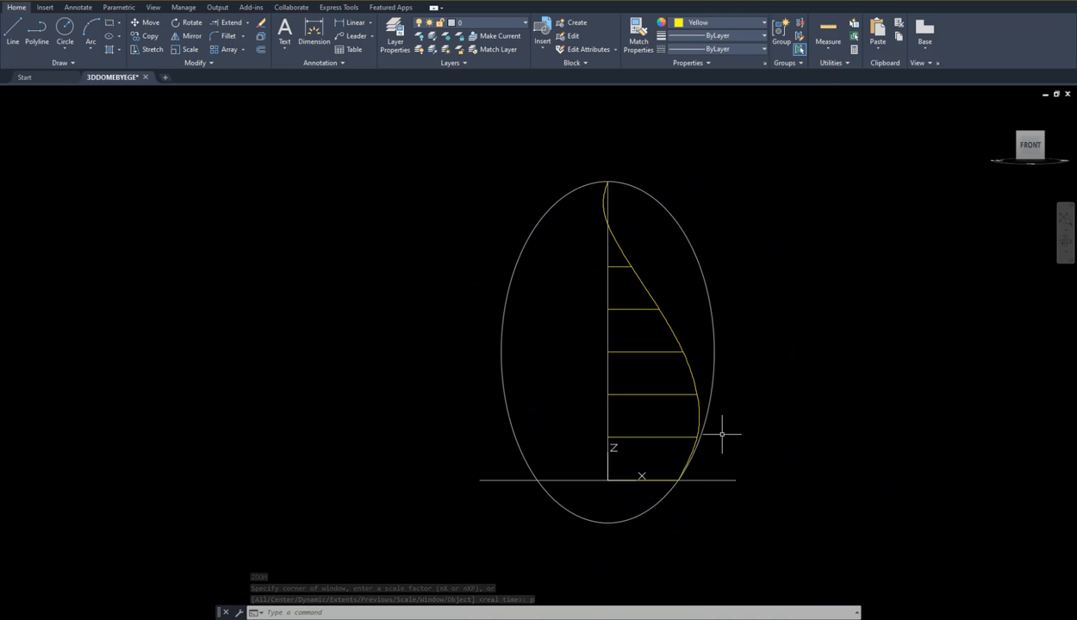
# - Mirror the yellow spline across a line along the Y axis through the base of the vertical line, keeping the original
pyautogui.moveTo(1008, 152); pyautogui.dragTo(961, 181)
pyautogui.moveTo(893, 245); pyautogui.dragTo(937, 189, button='middle')
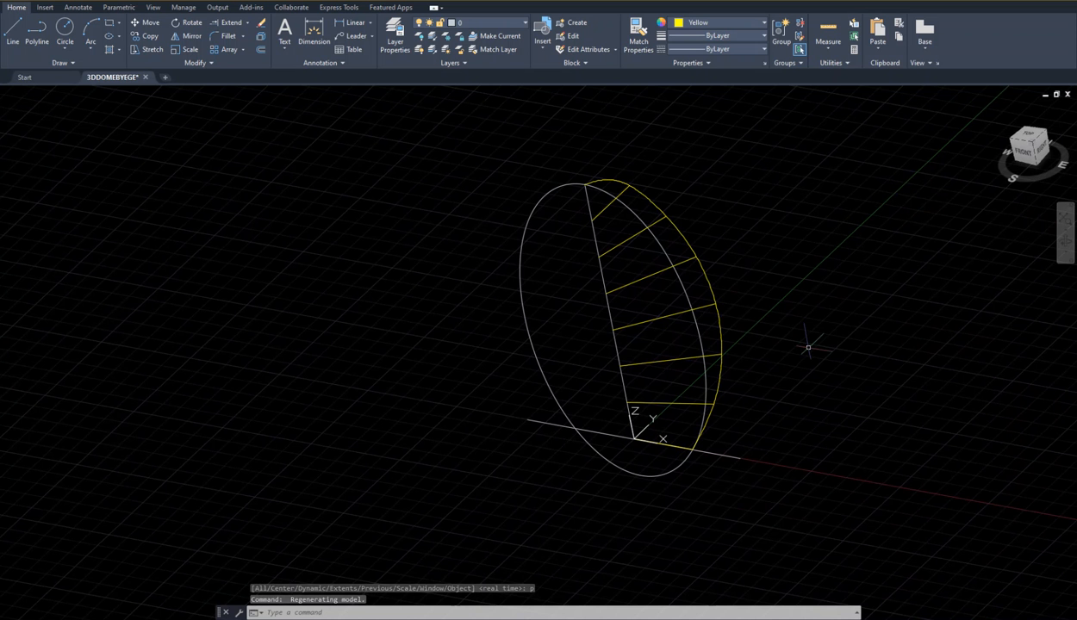
pyautogui.write('MIrror')
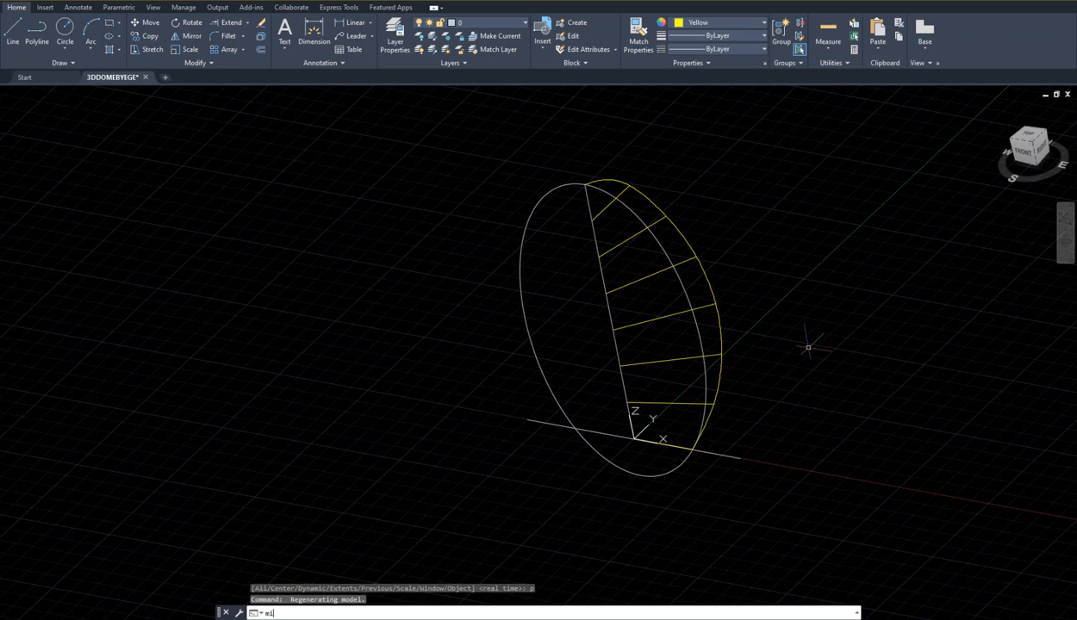
pyautogui.press('Return')
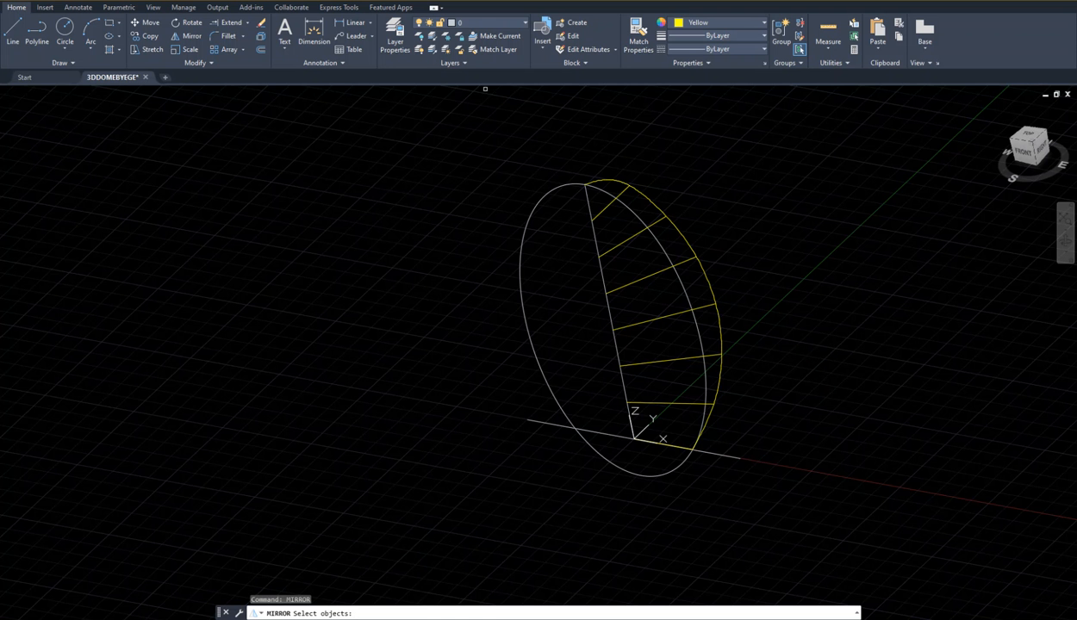
pyautogui.scroll(2, 495, 421)
pyautogui.moveTo(852, 296); pyautogui.dragTo(750, 379, button='middle')
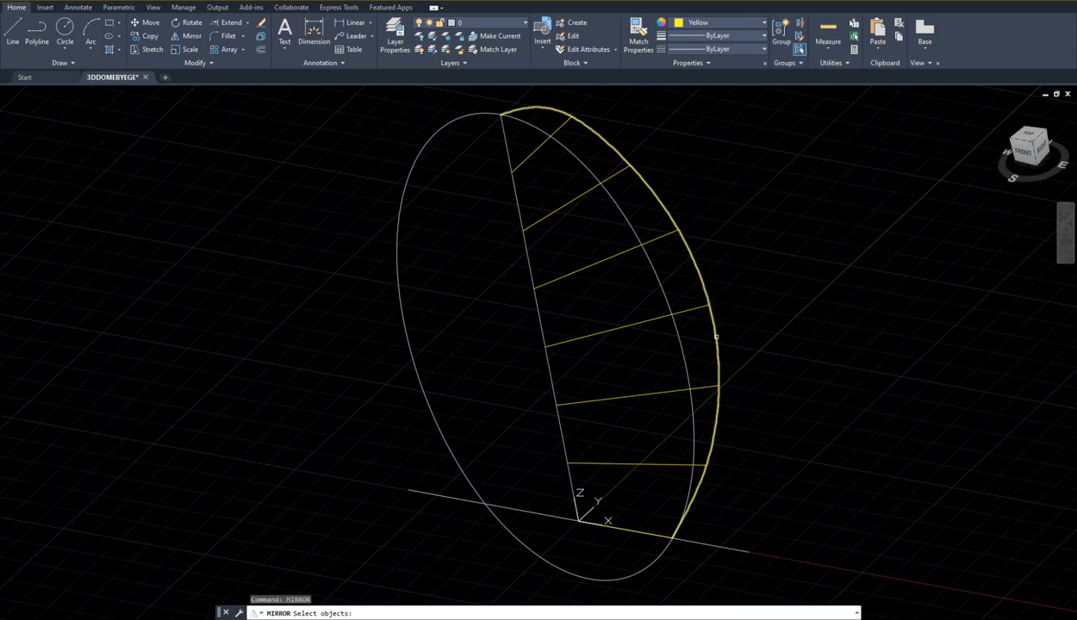
pyautogui.click(716, 337)
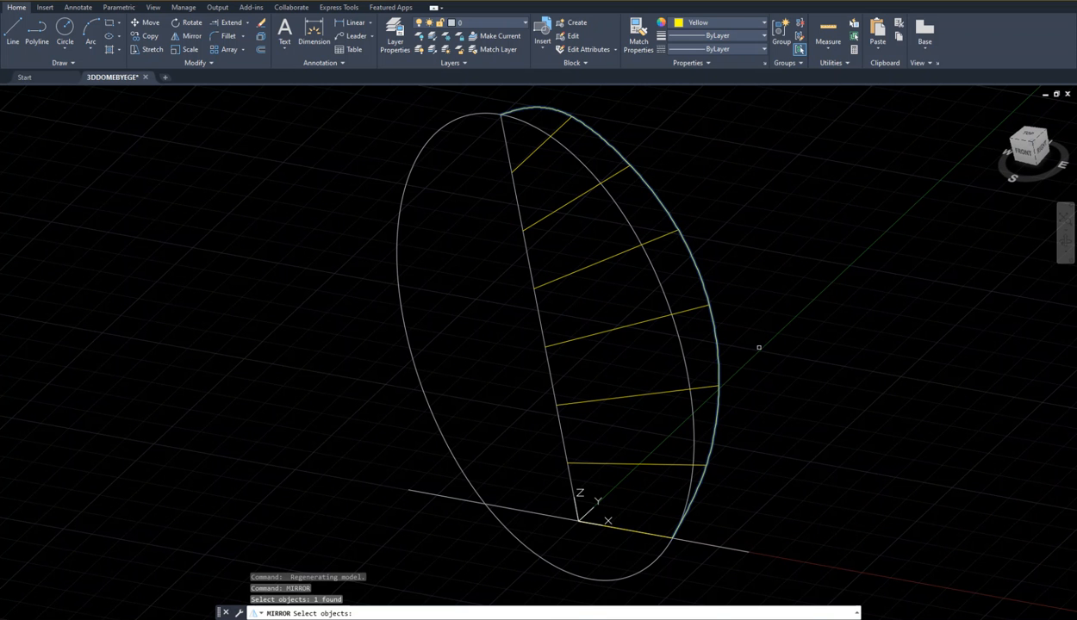
pyautogui.press('Return')
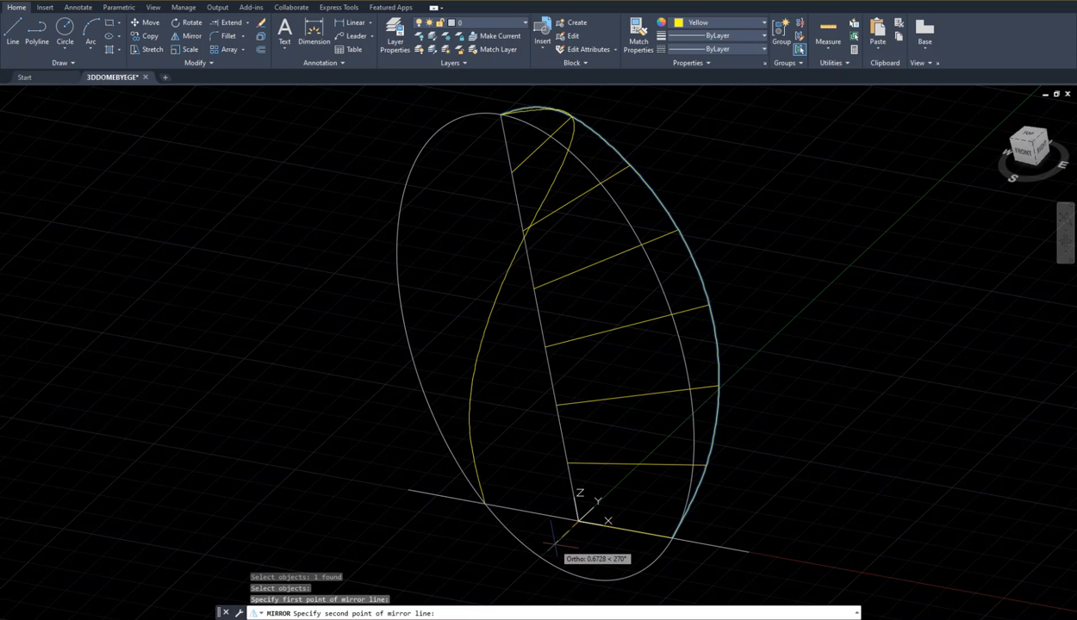
pyautogui.click(554, 540)
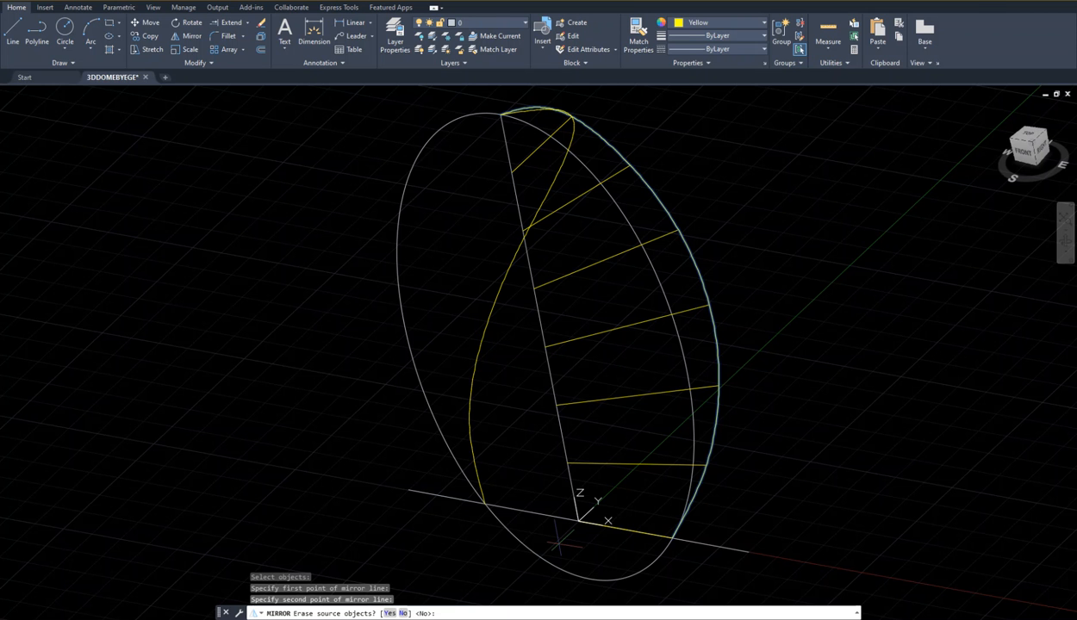
pyautogui.press('Return')
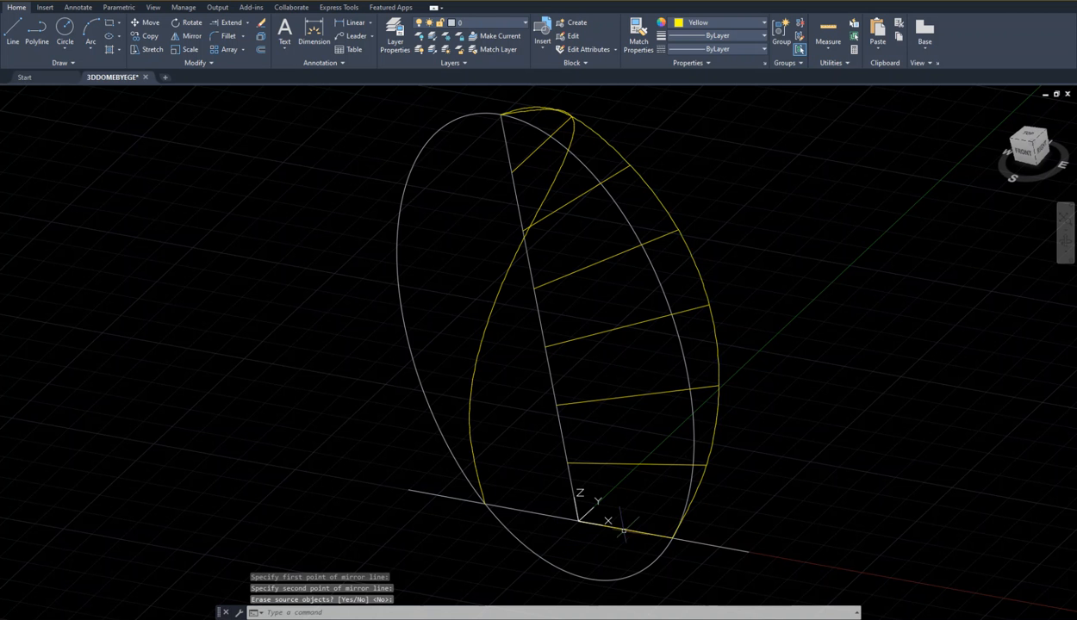
# - Examine the original and mirrored splines in the top view and return to the previous 3D view
pyautogui.click(1030, 138)
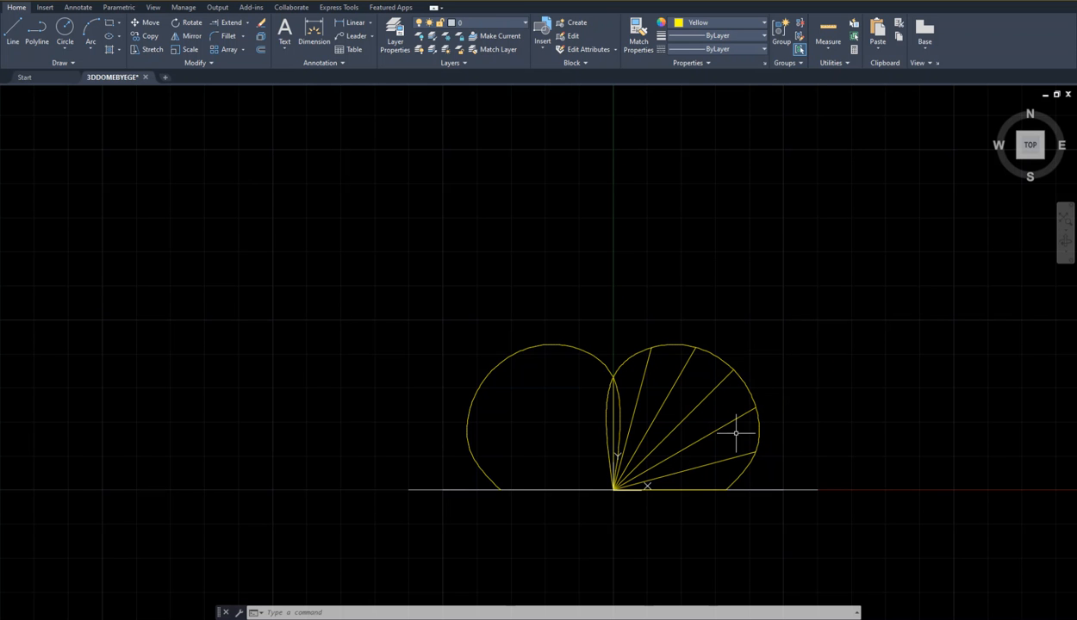
pyautogui.moveTo(1017, 157)
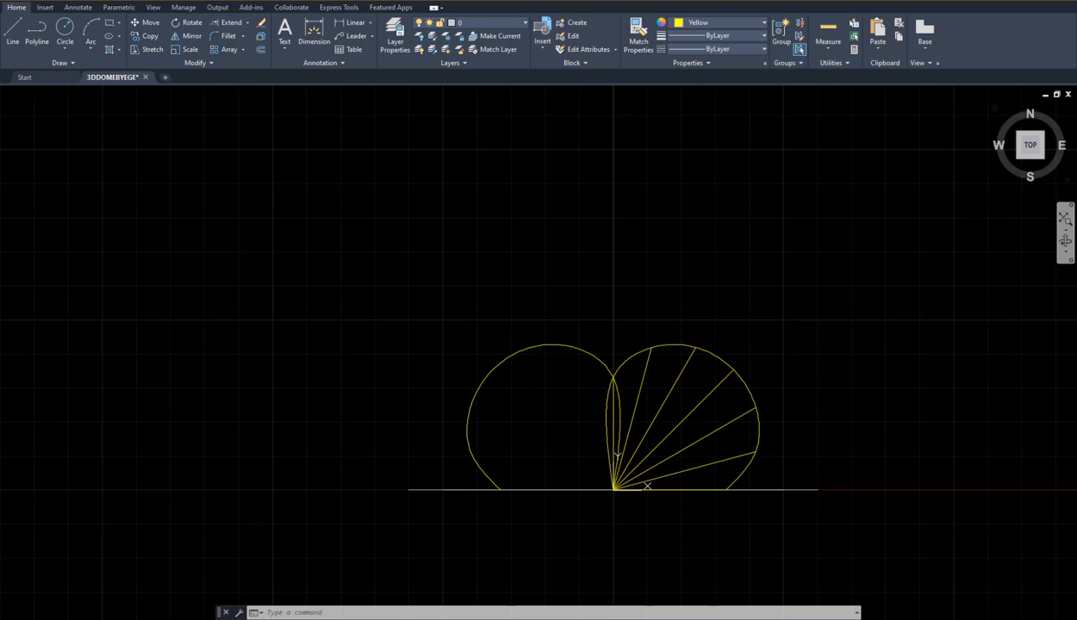
pyautogui.write('z')
pyautogui.press('Return')
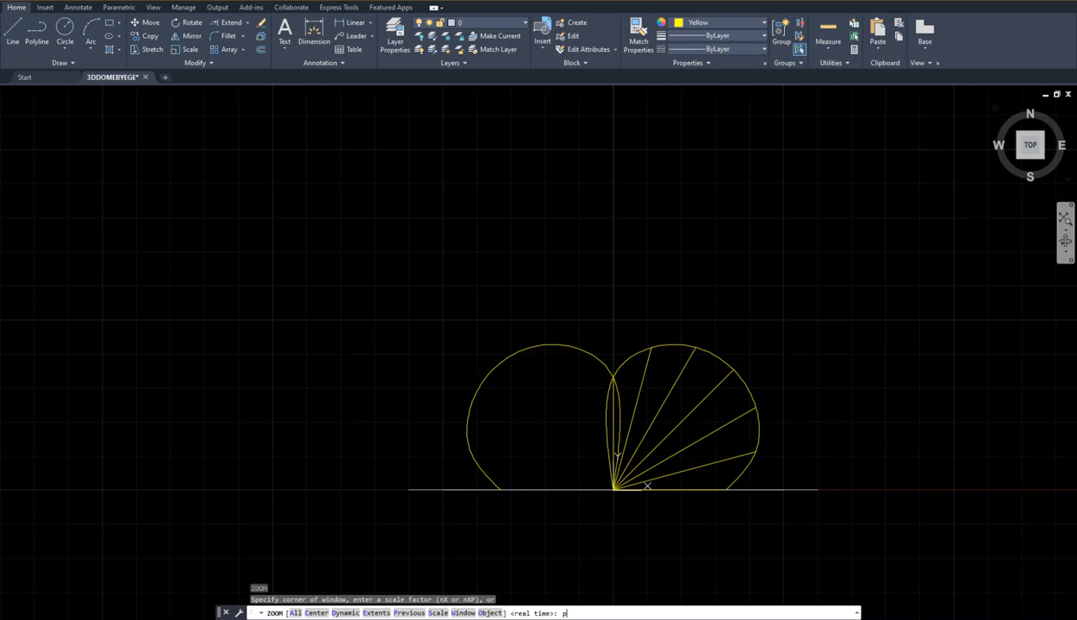
pyautogui.write('p')
pyautogui.press('Return')
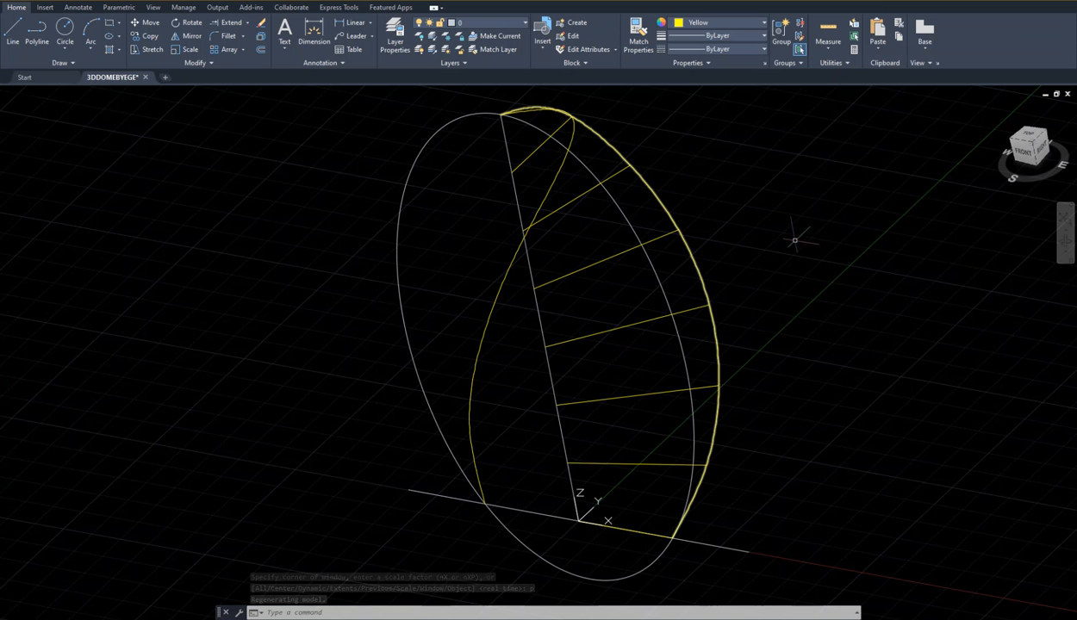
# - Try a polar array of the original yellow spline centred on the base of the vertical line
pyautogui.click(244, 50)
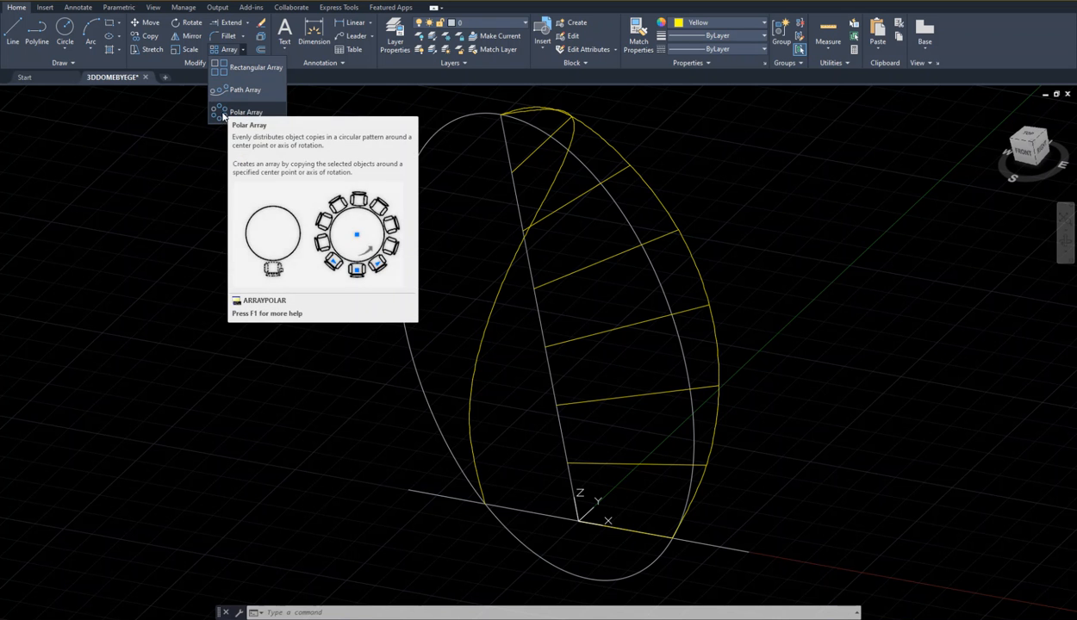
pyautogui.click(222, 113)
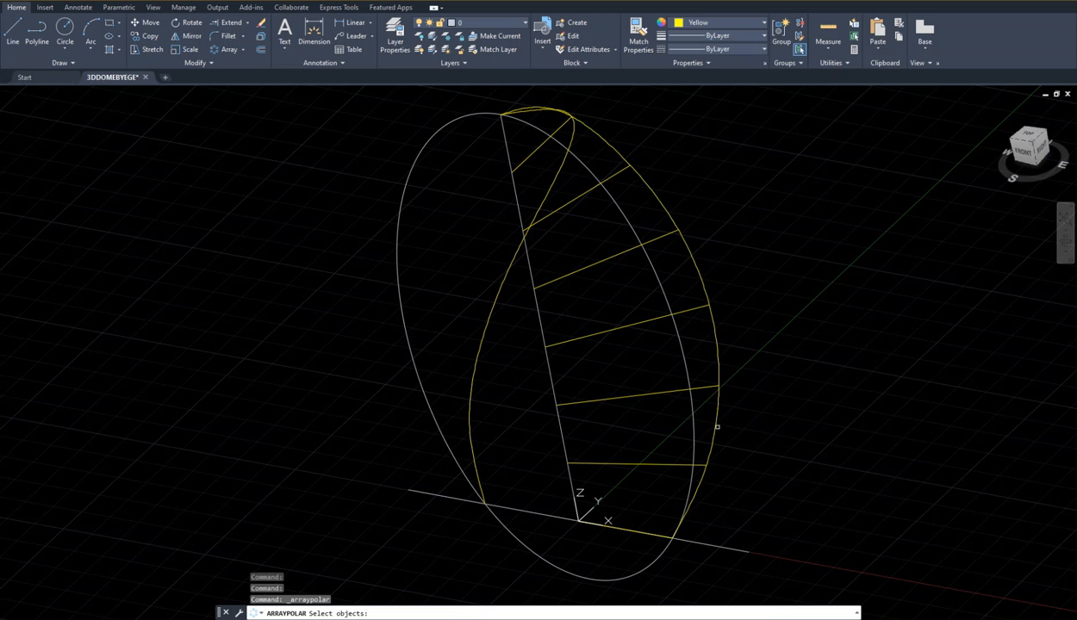
pyautogui.click(714, 425)
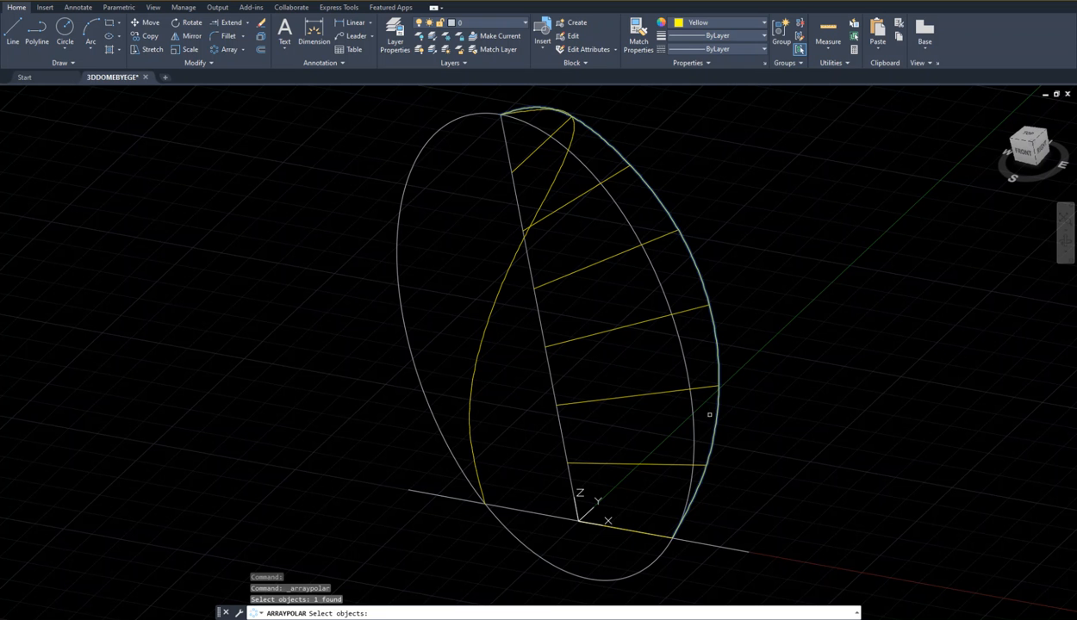
pyautogui.press('Return')
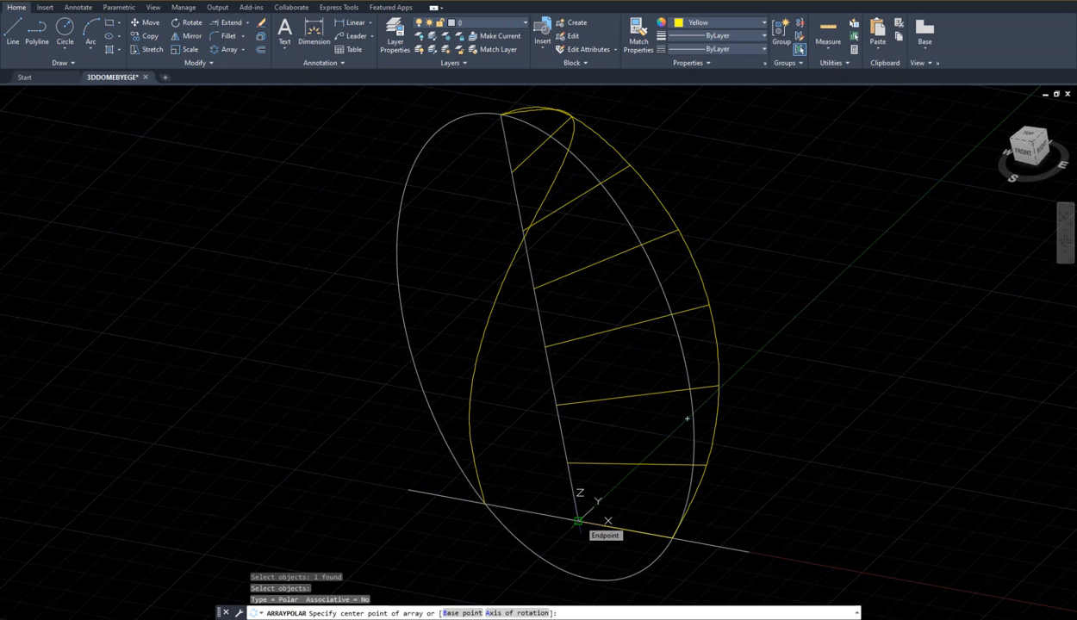
pyautogui.click(578, 521)
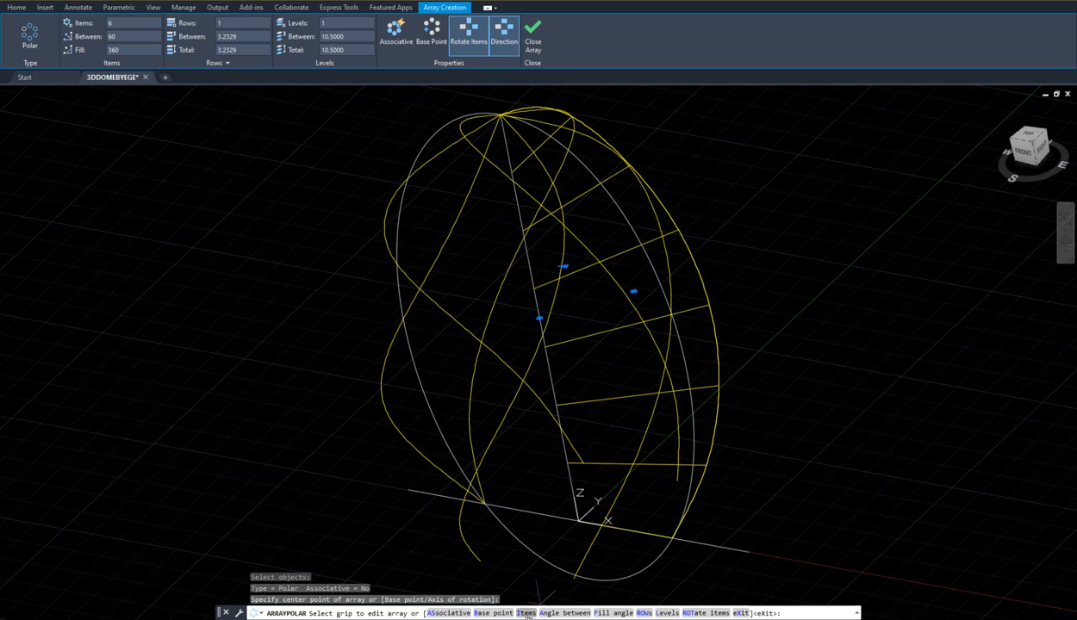
# - Try an angle of 15 degrees between the array items and a fill angle of 360 degrees
pyautogui.click(560, 614)
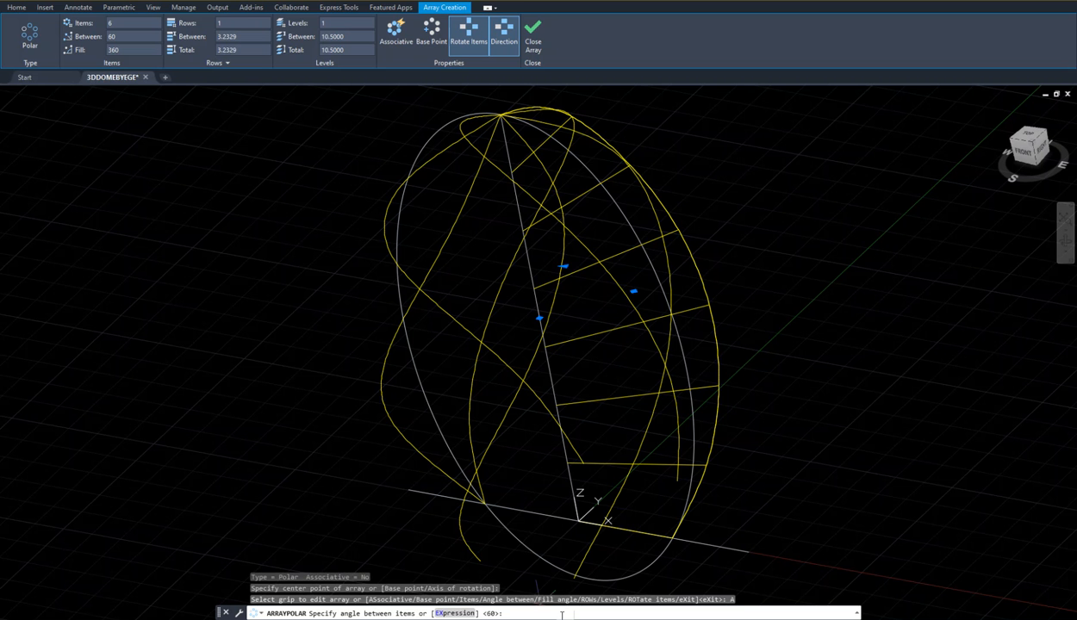
pyautogui.write('15')
pyautogui.press('Return')
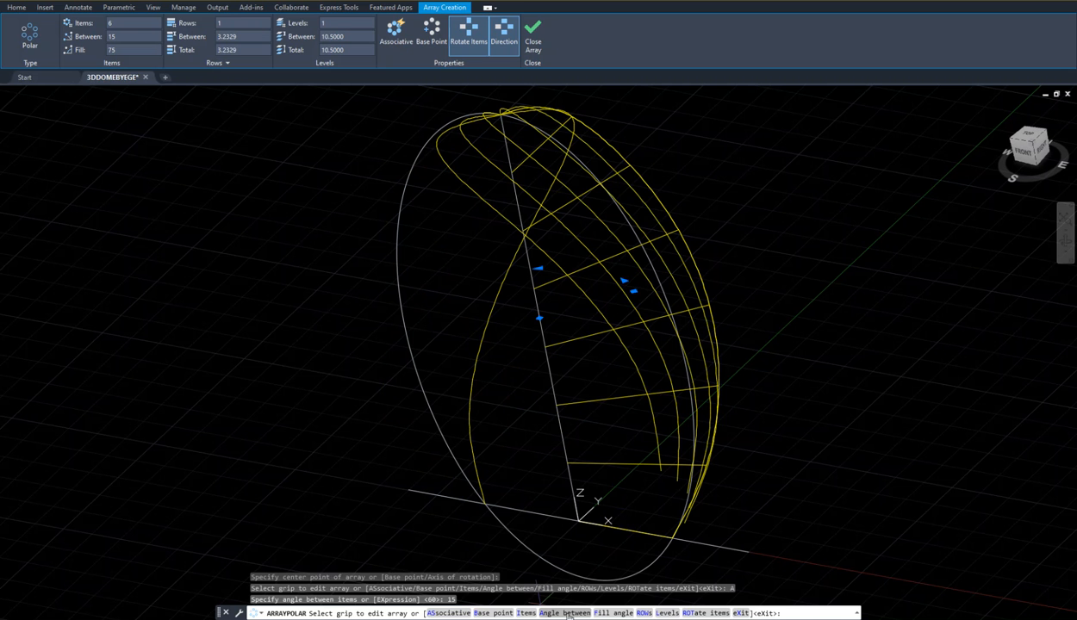
pyautogui.click(608, 613)
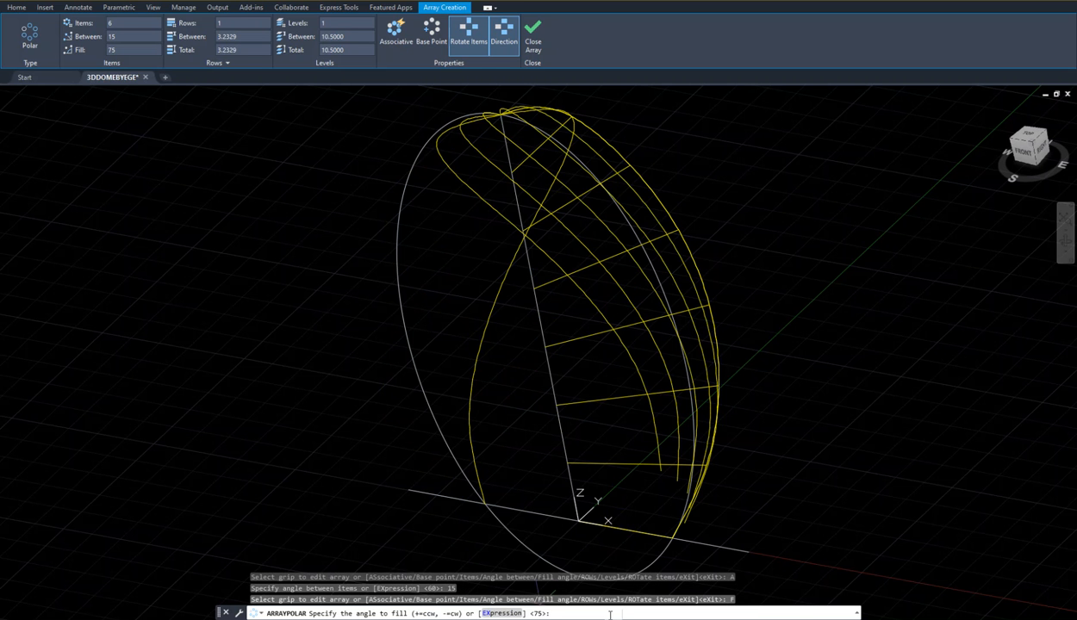
pyautogui.write('360')
pyautogui.press('Return')
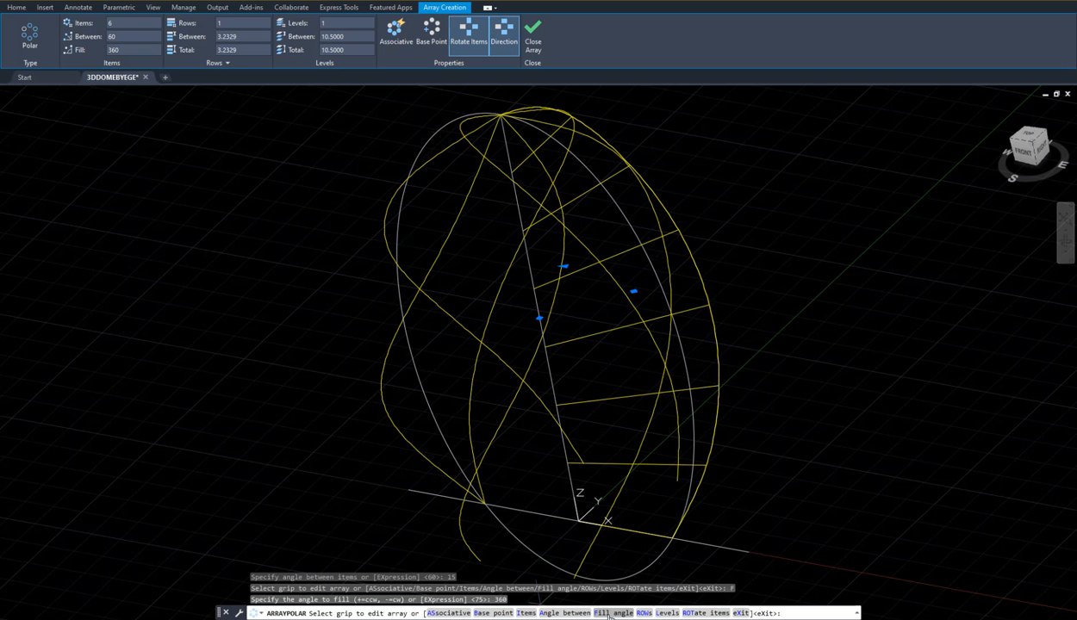
# - Check the polar array in the top view and undo it together with the view changes
pyautogui.click(1031, 138)
pyautogui.moveTo(662, 389)
pyautogui.mouseDown(button='middle')
pyautogui.moveTo(704, 252)
pyautogui.moveTo(697, 200)
pyautogui.mouseUp(button='middle')
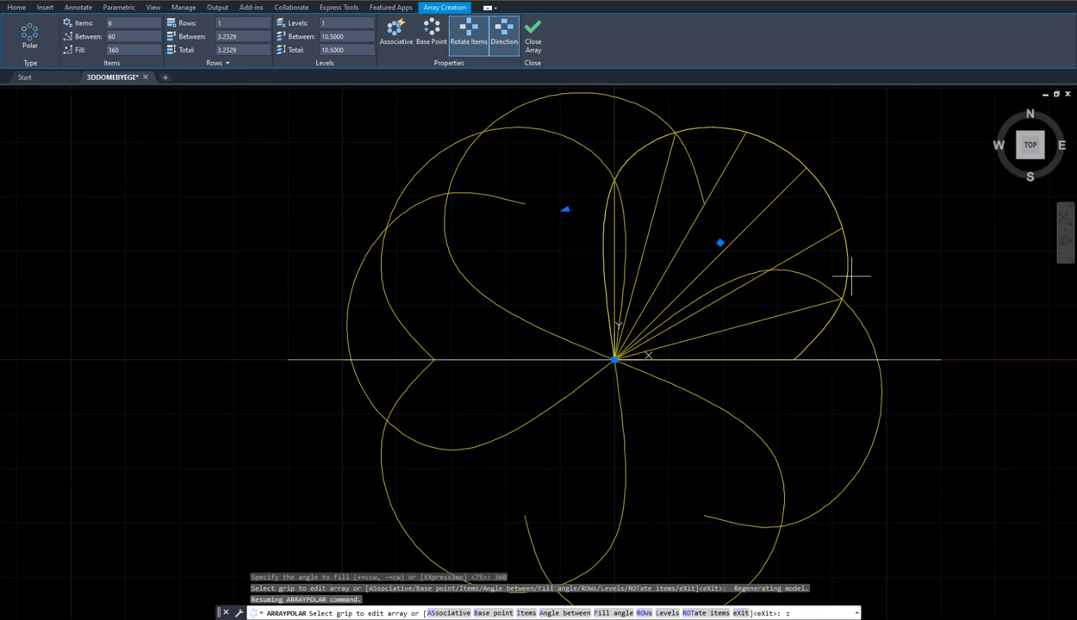
pyautogui.press('Return')
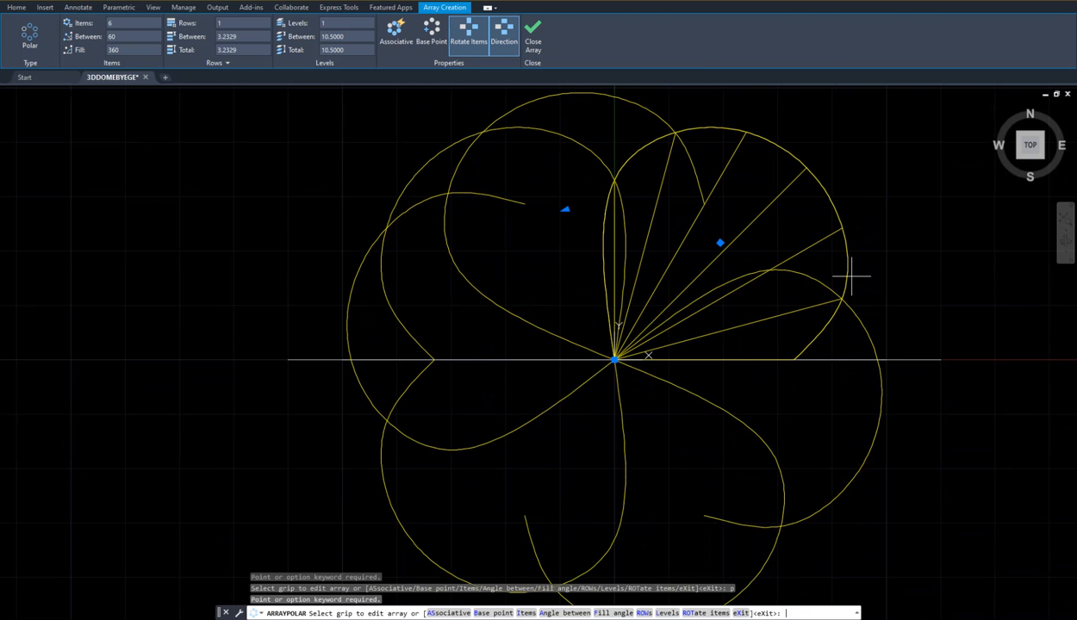
pyautogui.press('Escape')
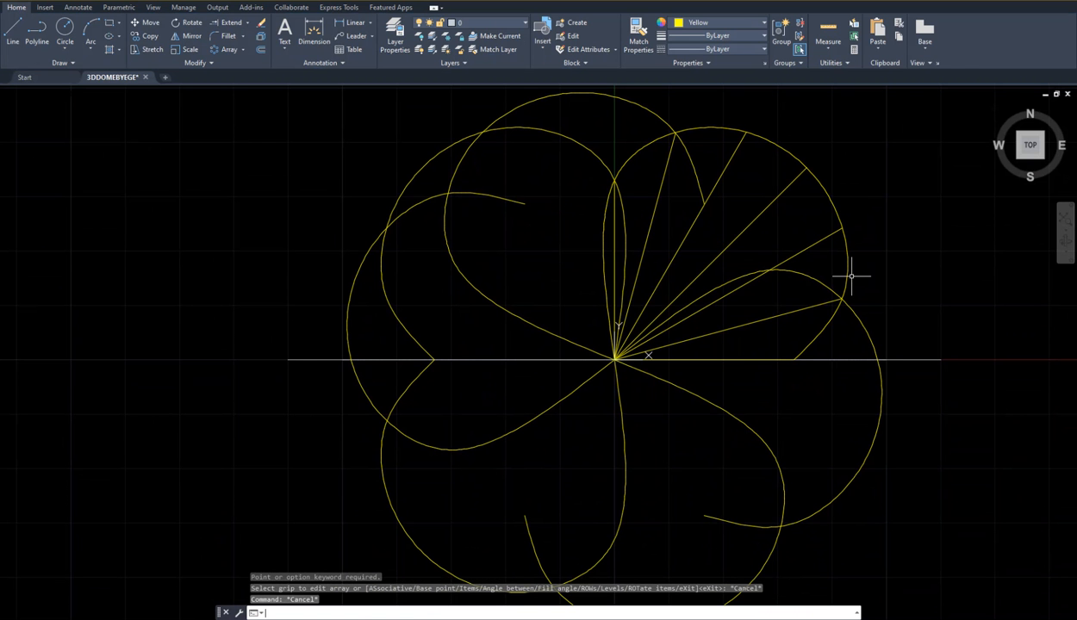
pyautogui.write('z')
pyautogui.press('Return')
pyautogui.write('p')
pyautogui.press('Return')
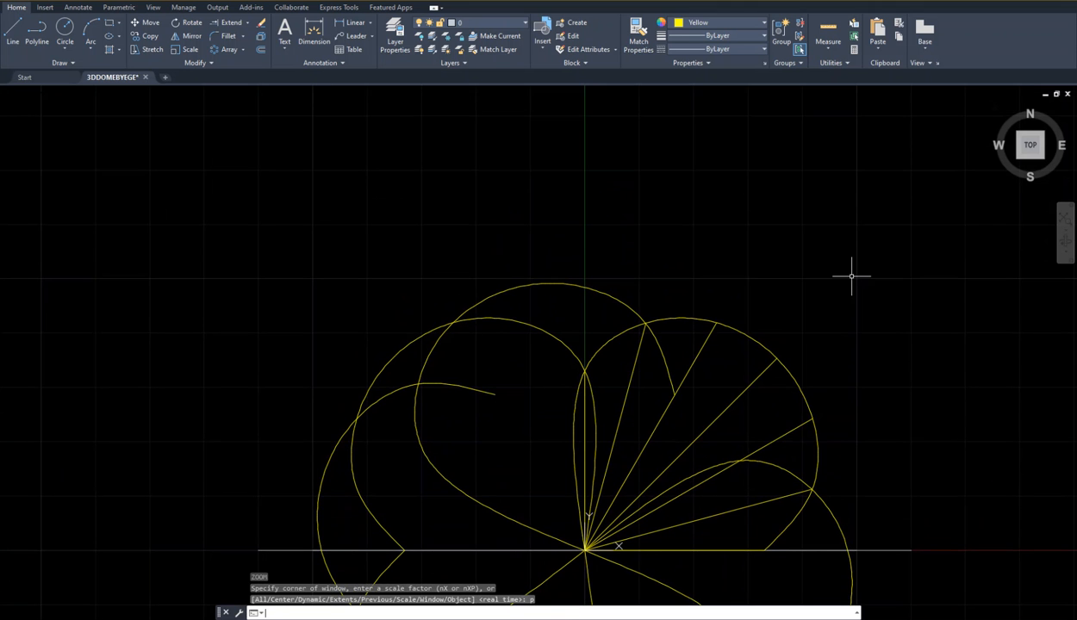
pyautogui.press('Return')
pyautogui.write('p')
pyautogui.press('Return')
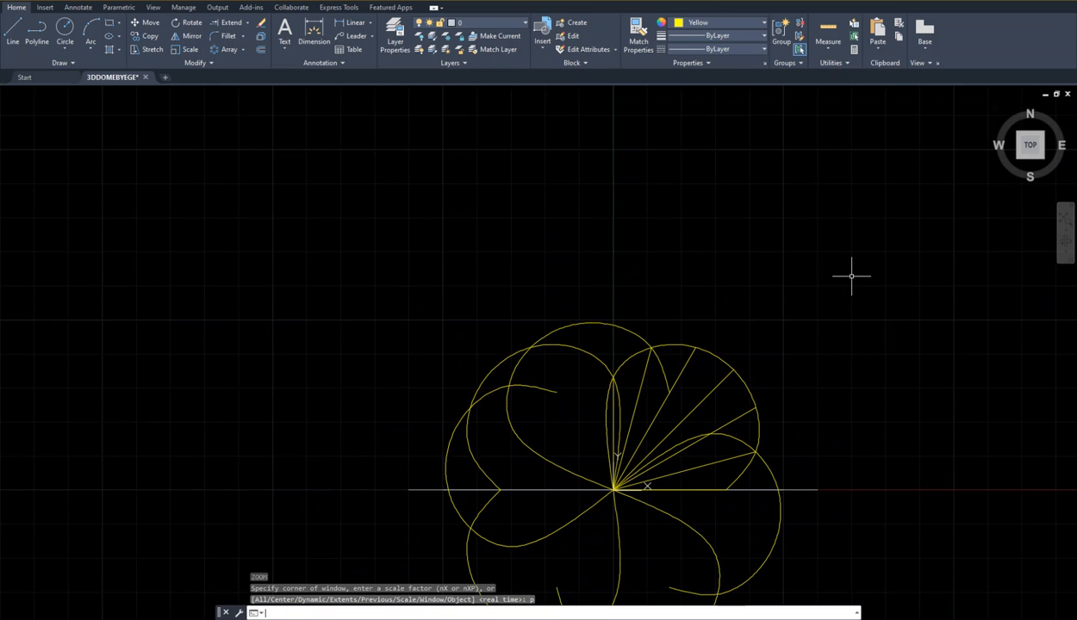
pyautogui.hotkey('ctrl', 'z')
pyautogui.hotkey('ctrl', 'z')
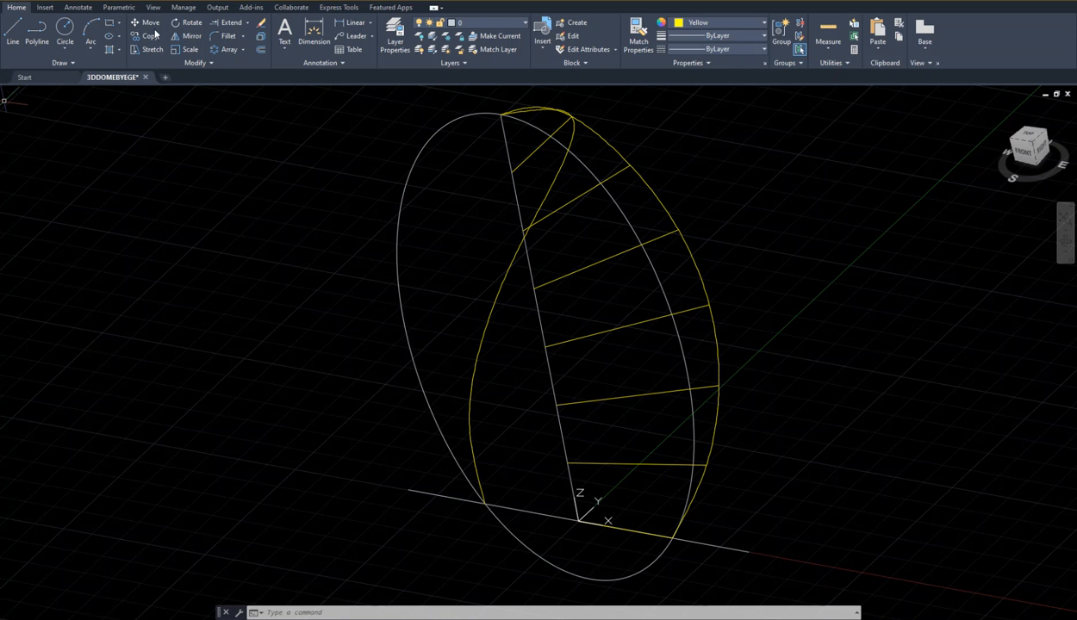
# - Polar-array the original yellow spline around the base of the vertical line with 12 items and save the drawing
pyautogui.click(221, 50)
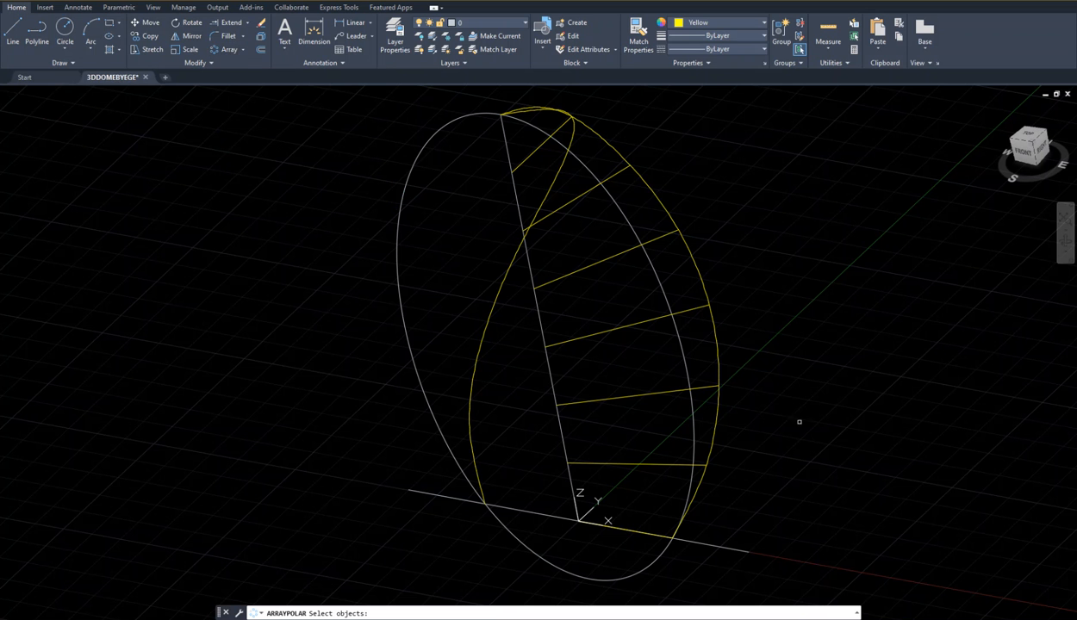
pyautogui.click(719, 412)
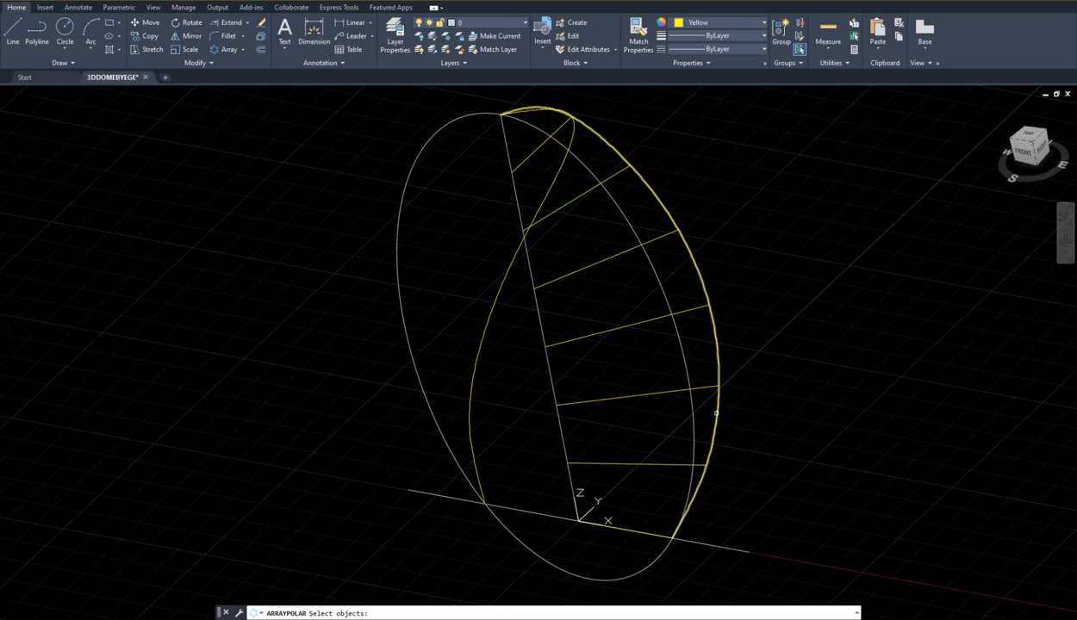
pyautogui.press('Return')
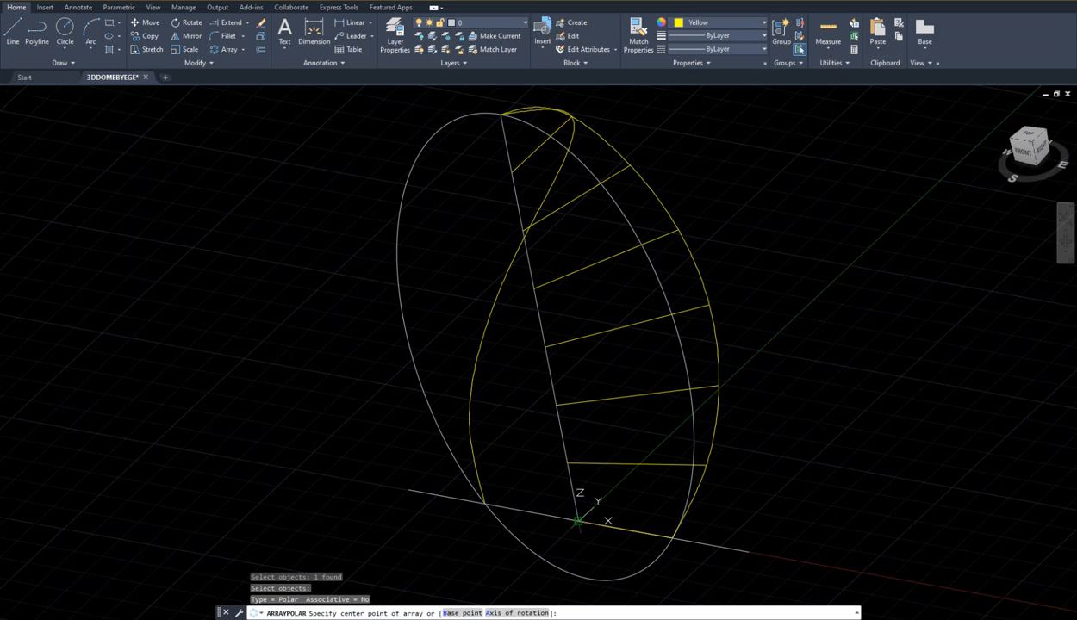
pyautogui.click(585, 522)
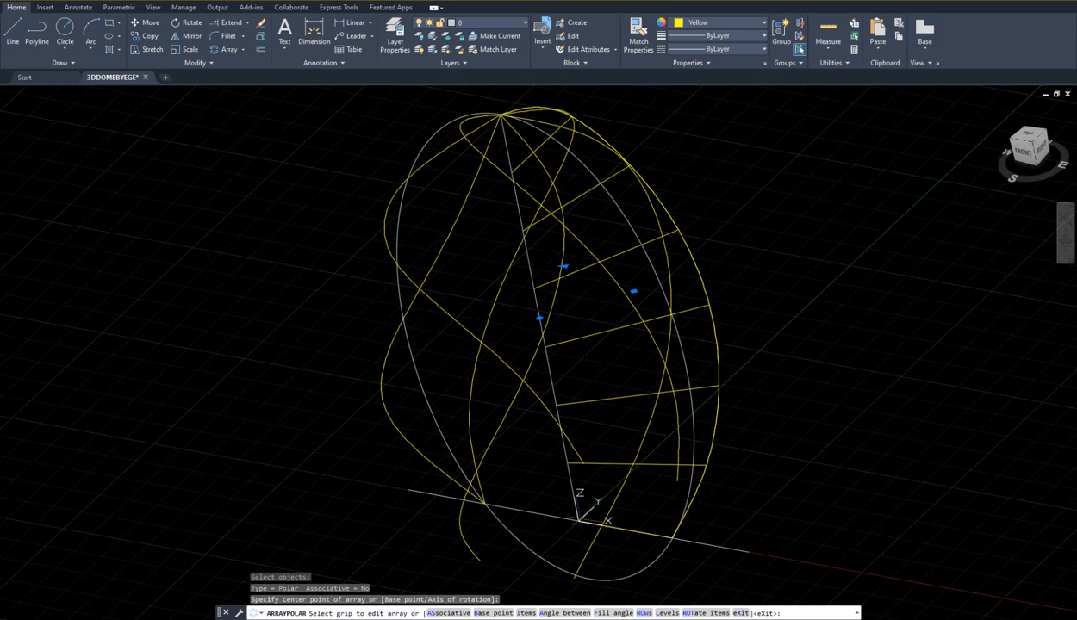
pyautogui.click(524, 613)
pyautogui.write('12')
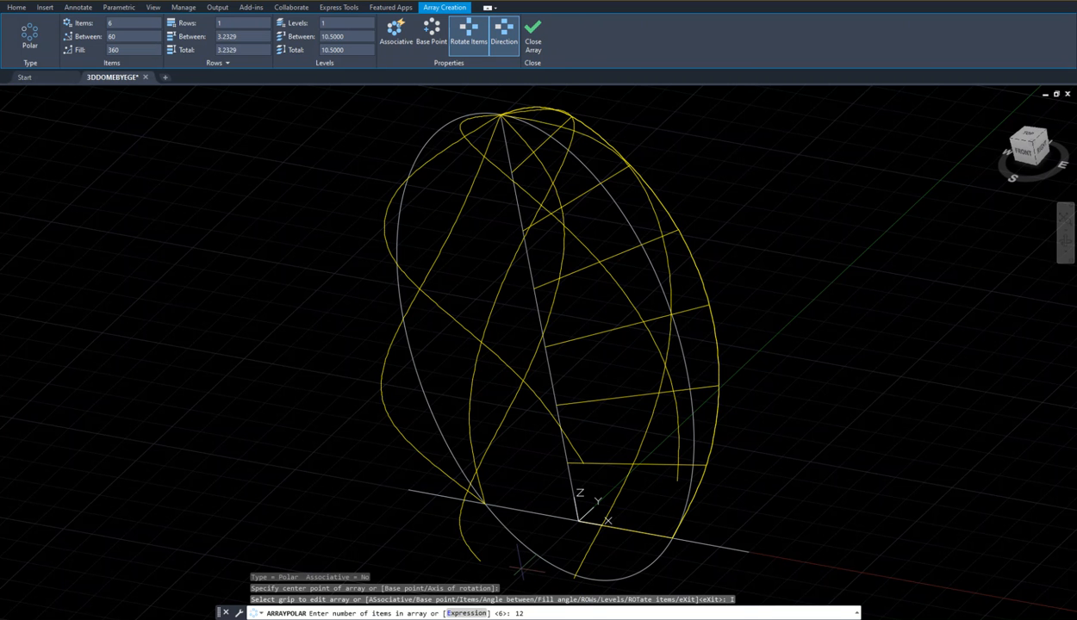
pyautogui.press('Return')
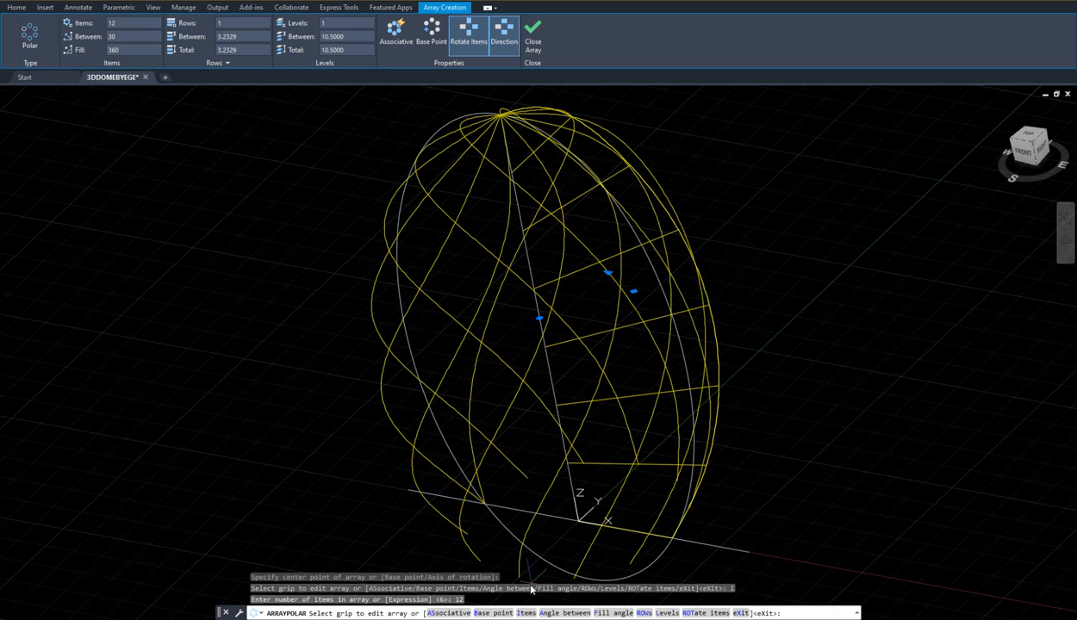
pyautogui.press('Return')
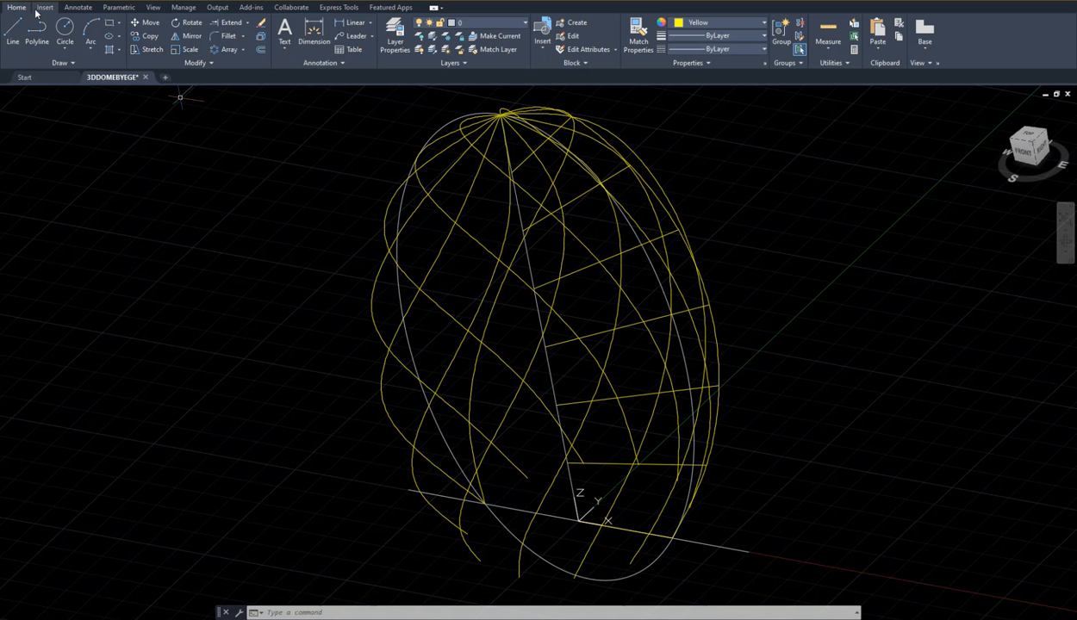
pyautogui.hotkey('ctrl', 's')
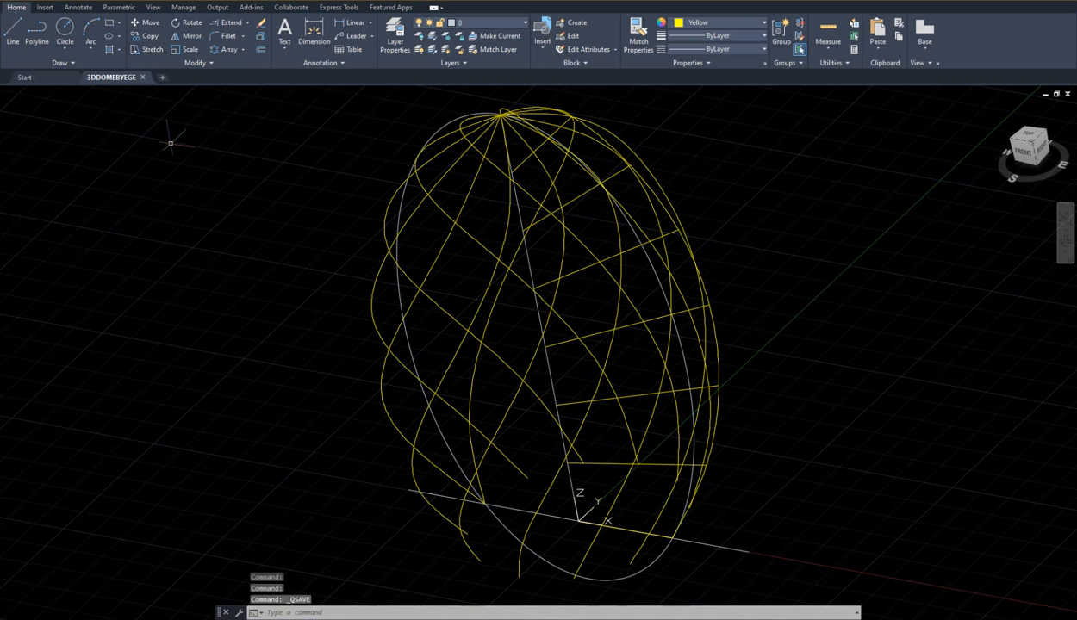
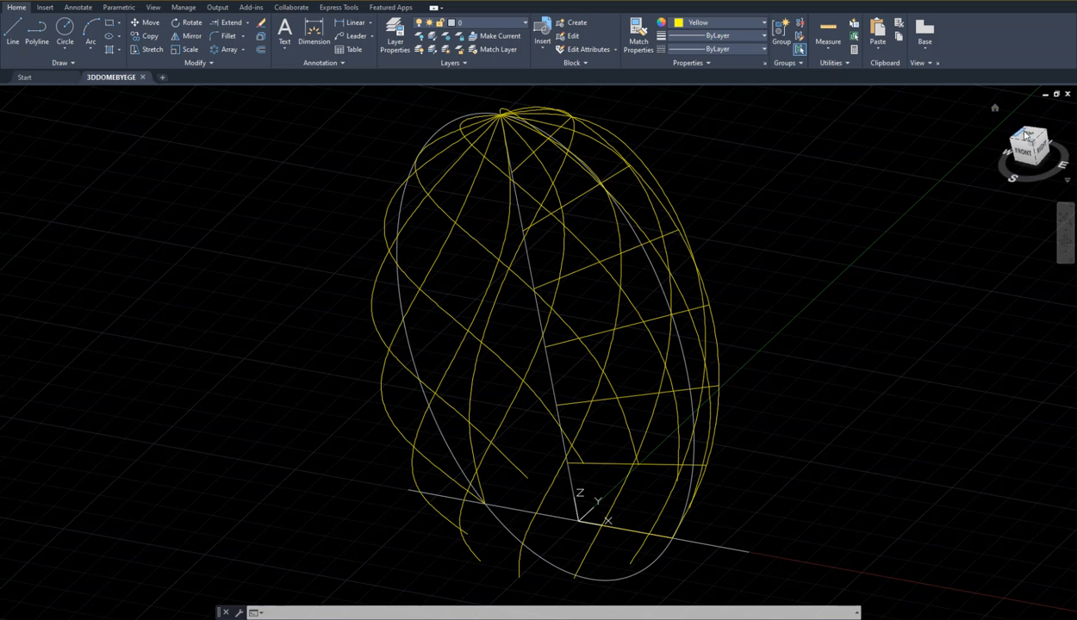
# - Examine the arrayed splines in the top view and in the tilted view from the left side
pyautogui.click(1025, 136)
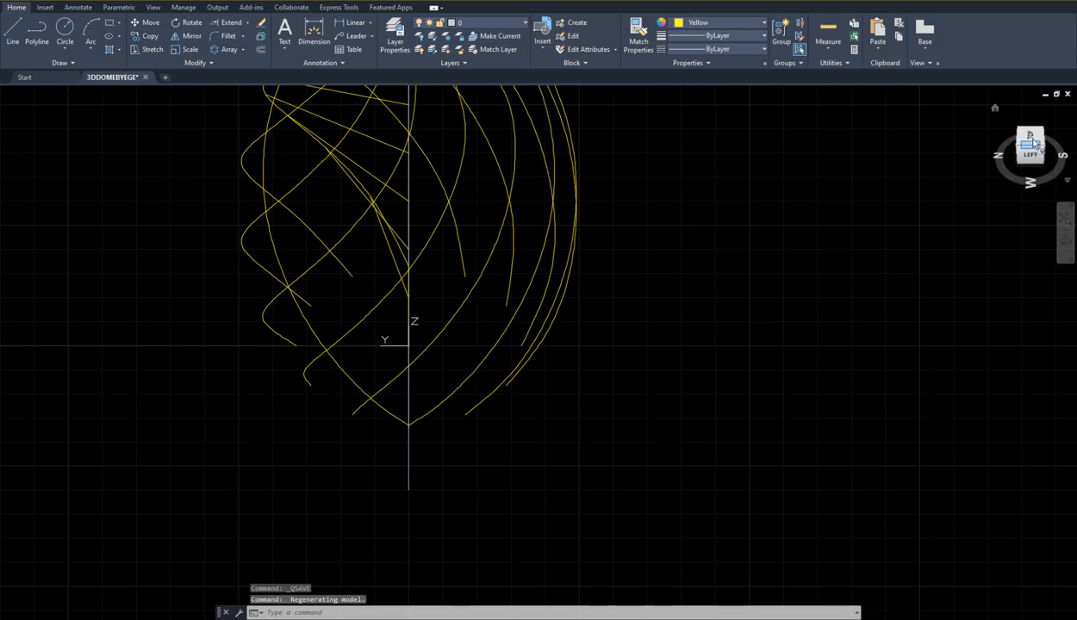
pyautogui.click(1033, 143)
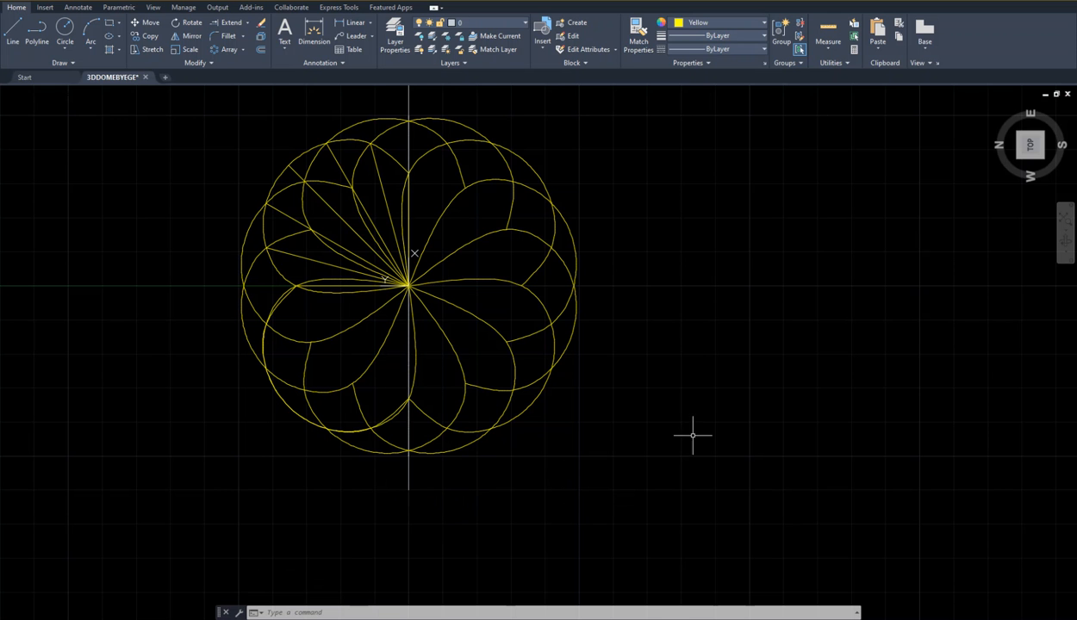
pyautogui.write('z')
pyautogui.press('Return')
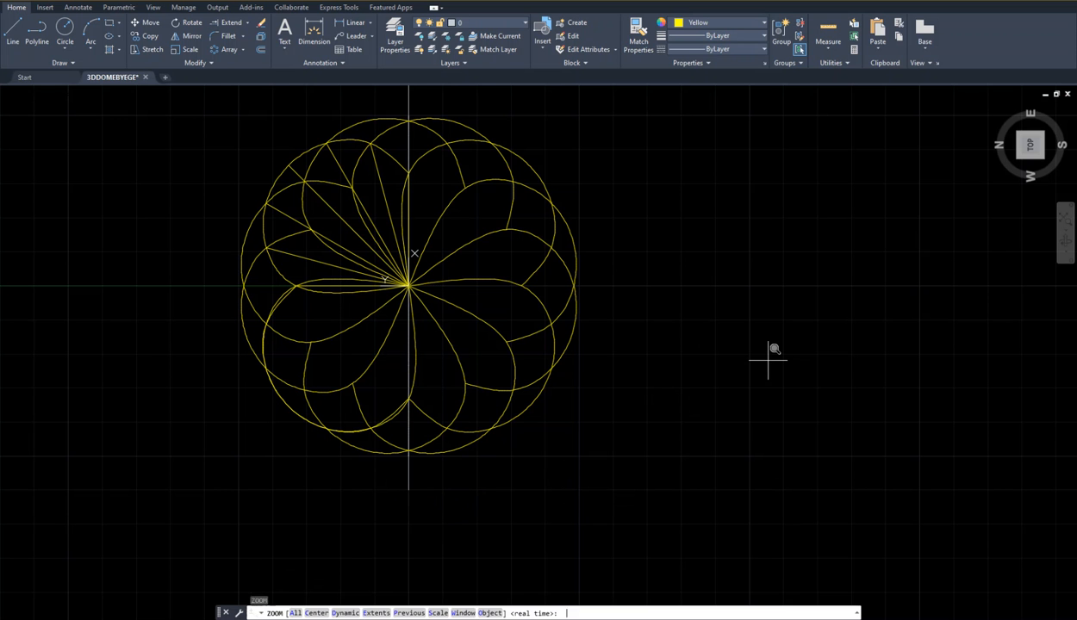
pyautogui.write('p')
pyautogui.press('Return')
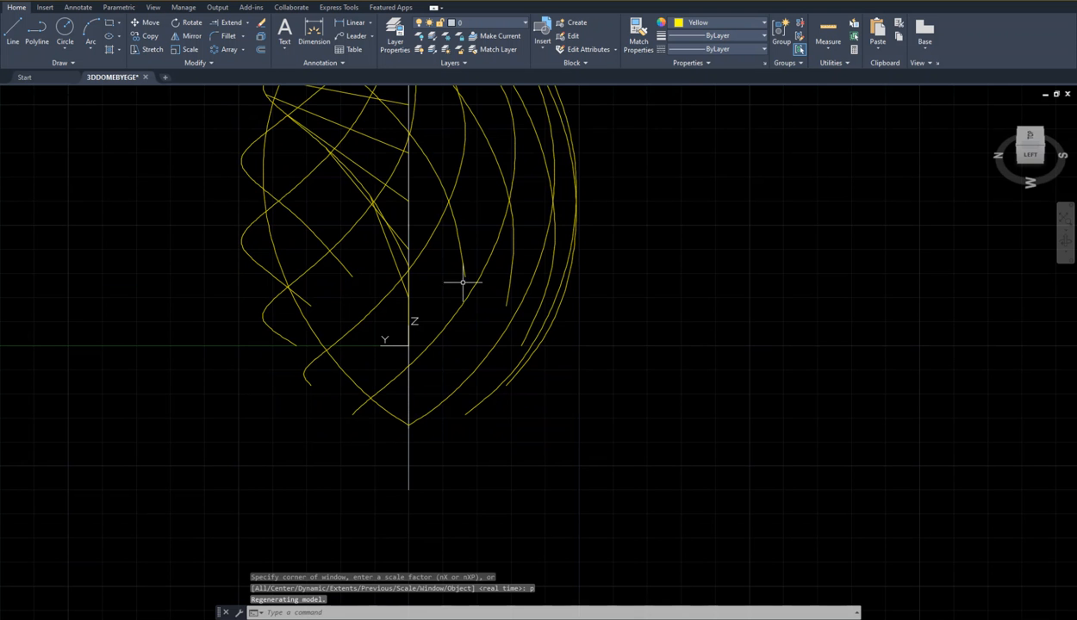
pyautogui.scroll(2, 512, 435)
pyautogui.moveTo(639, 295); pyautogui.dragTo(842, 421, button='middle')
pyautogui.scroll(1, 840, 409)
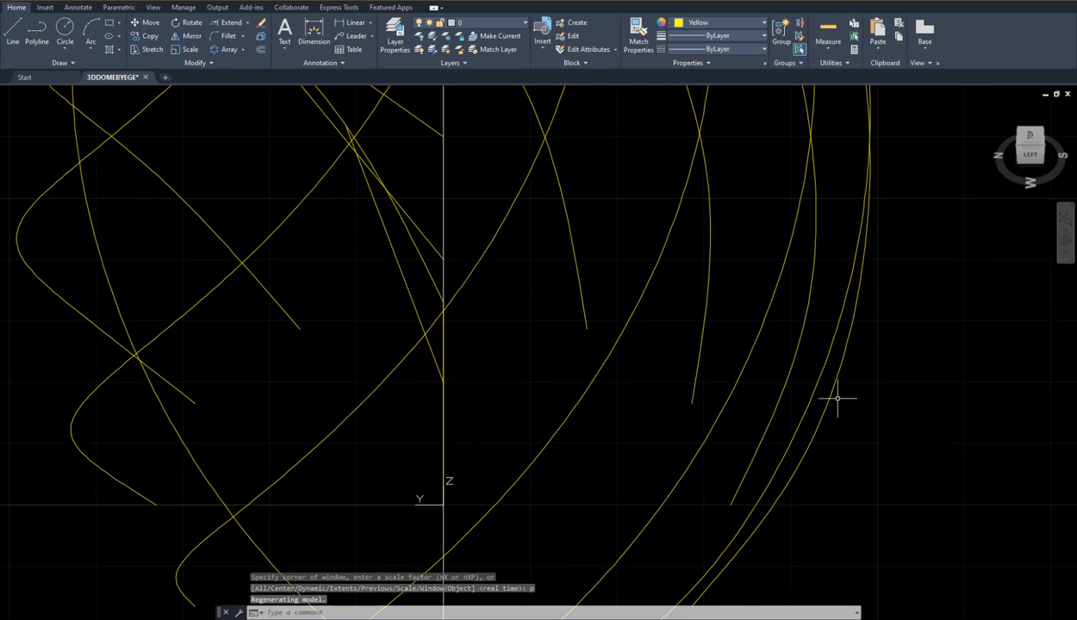
pyautogui.scroll(-6, 817, 409)
pyautogui.moveTo(870, 315); pyautogui.dragTo(718, 292, button='middle')
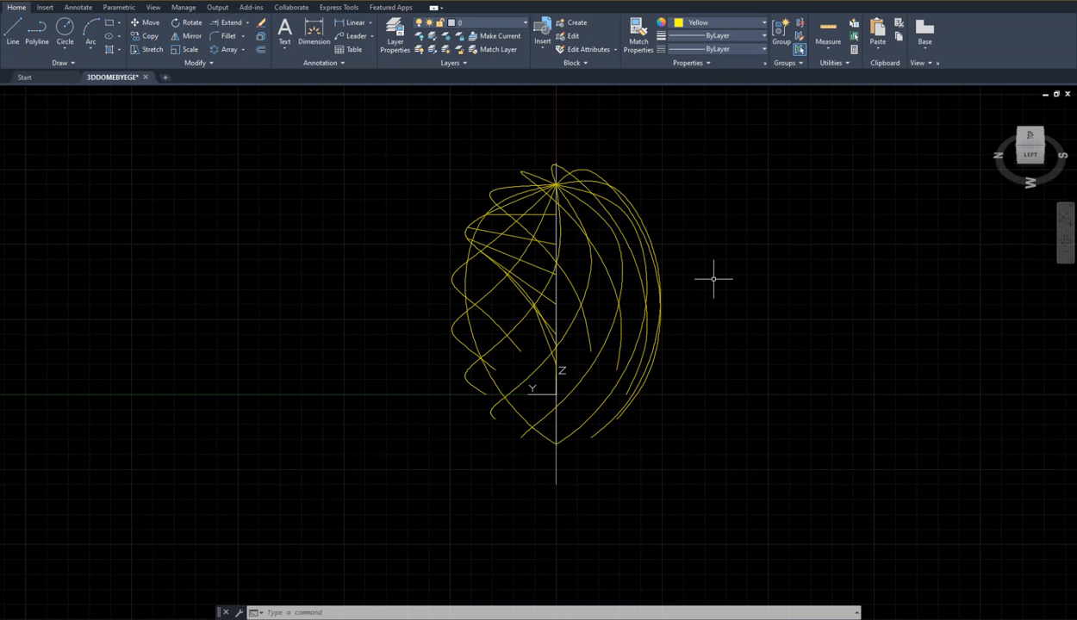
pyautogui.write('z')
pyautogui.press('Return')
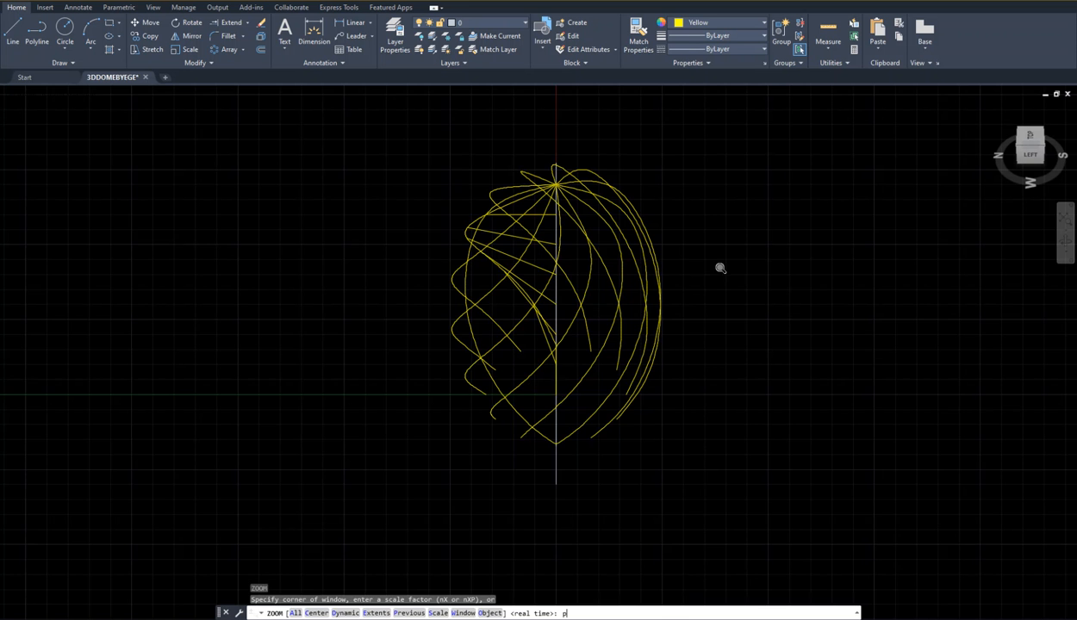
pyautogui.write('p')
pyautogui.press('Return')
pyautogui.press('Return')
pyautogui.write('z')
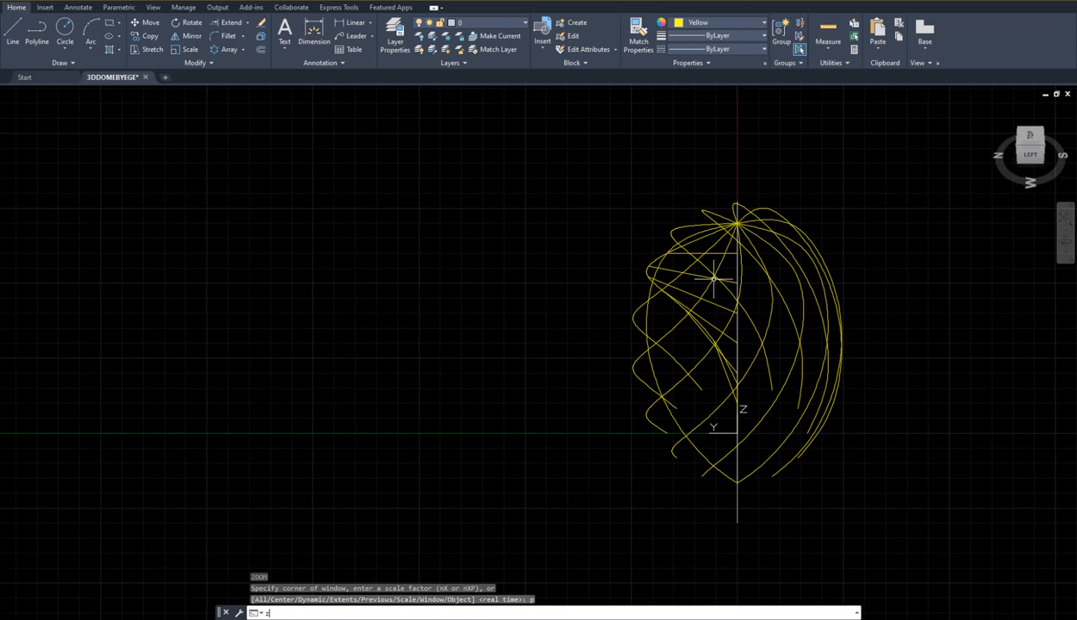
pyautogui.press('Return')
pyautogui.write('p')
pyautogui.press('Return')
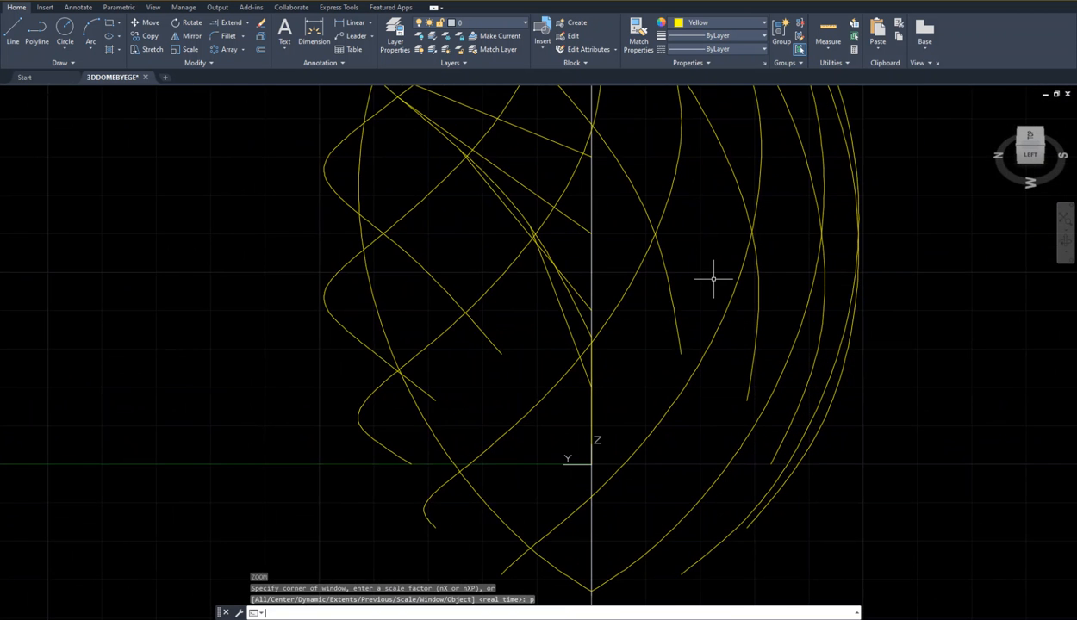
pyautogui.scroll(-2, 698, 366)
pyautogui.scroll(2, 700, 377)
pyautogui.scroll(-2, 732, 424)
pyautogui.moveTo(716, 428); pyautogui.dragTo(488, 428, button='middle')
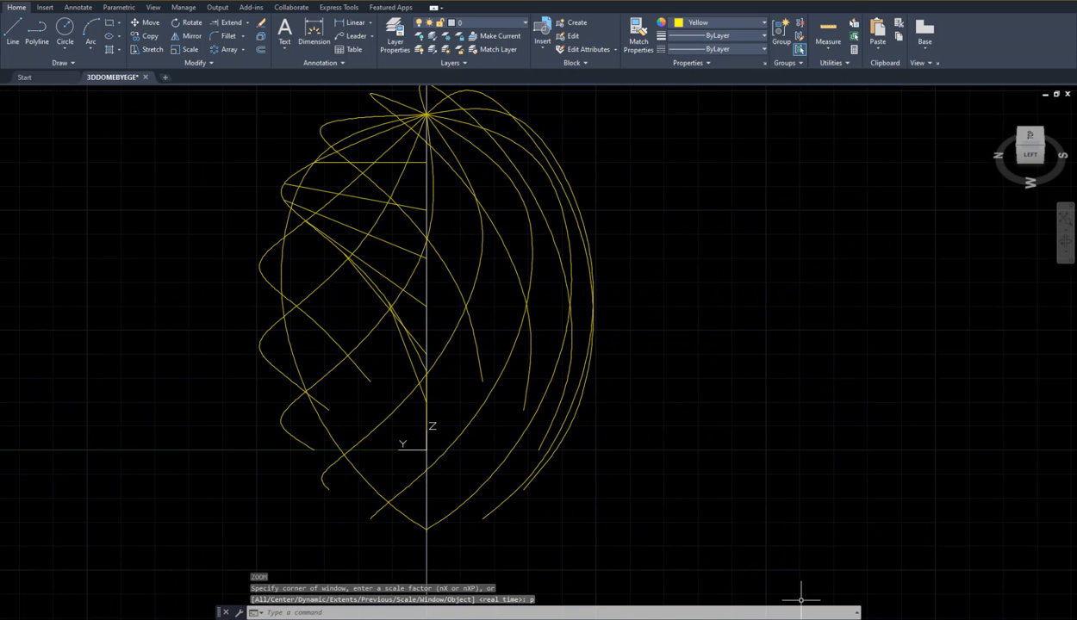
# - Examine the spline lattice in the left and back views and from an angled view between front and right
pyautogui.click(1026, 160)
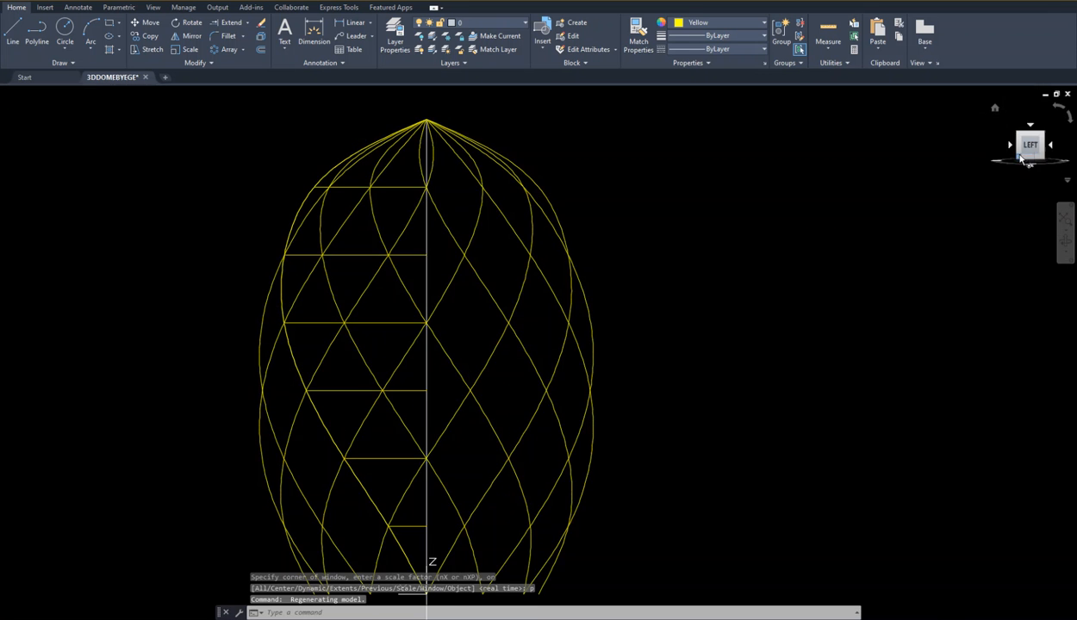
pyautogui.scroll(2, 639, 361)
pyautogui.scroll(-3, 769, 341)
pyautogui.moveTo(769, 341); pyautogui.dragTo(713, 292, button='middle')
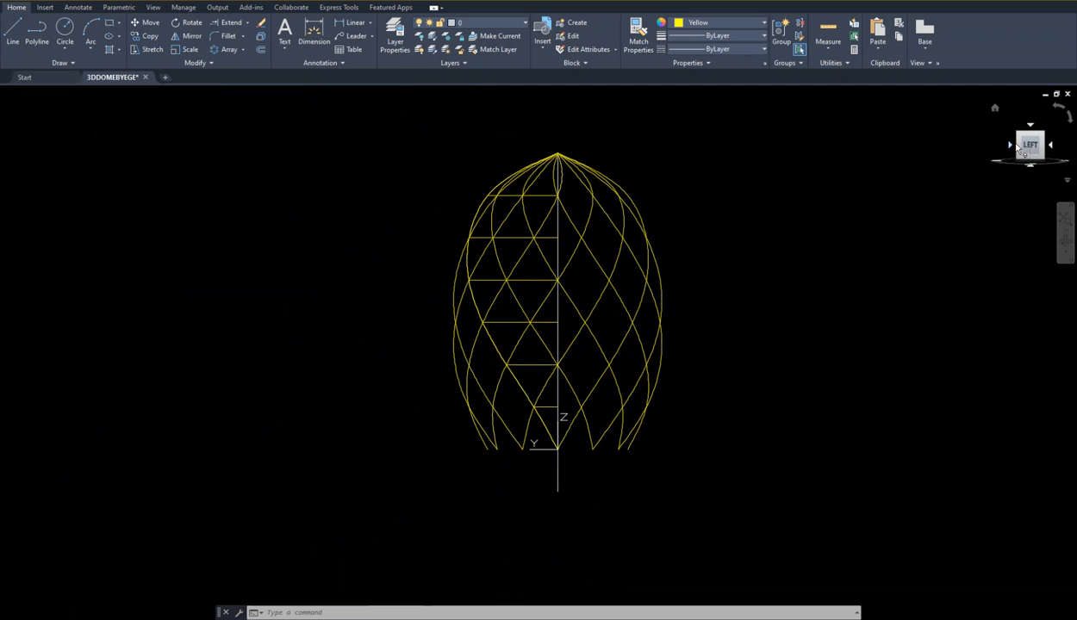
pyautogui.click(1010, 147)
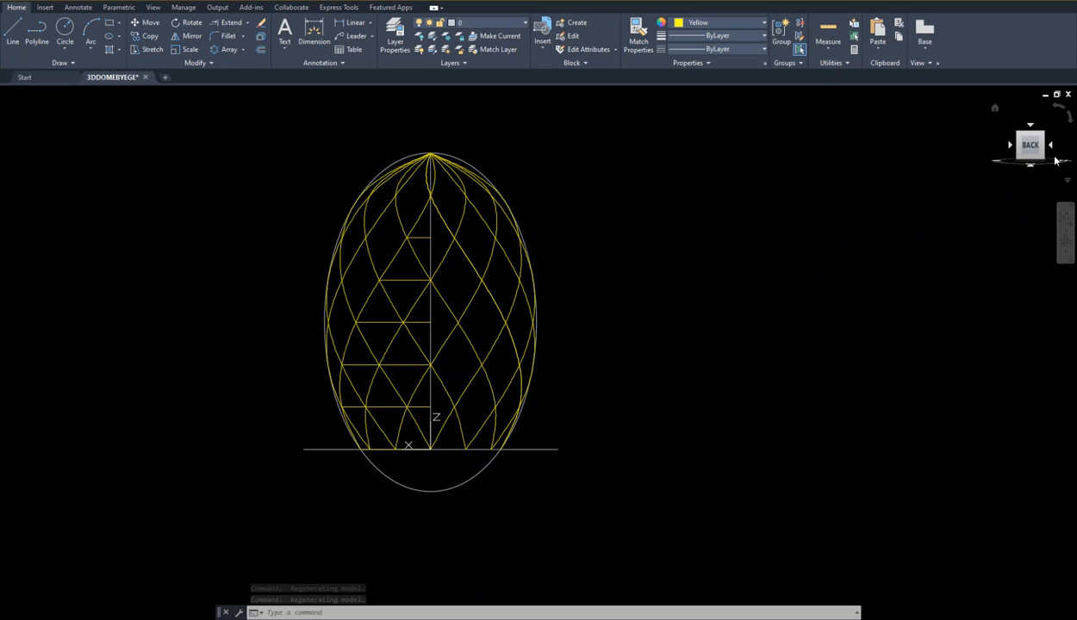
pyautogui.moveTo(1027, 150)
pyautogui.mouseDown()
pyautogui.moveTo(1047, 162)
pyautogui.moveTo(1032, 168)
pyautogui.mouseUp()
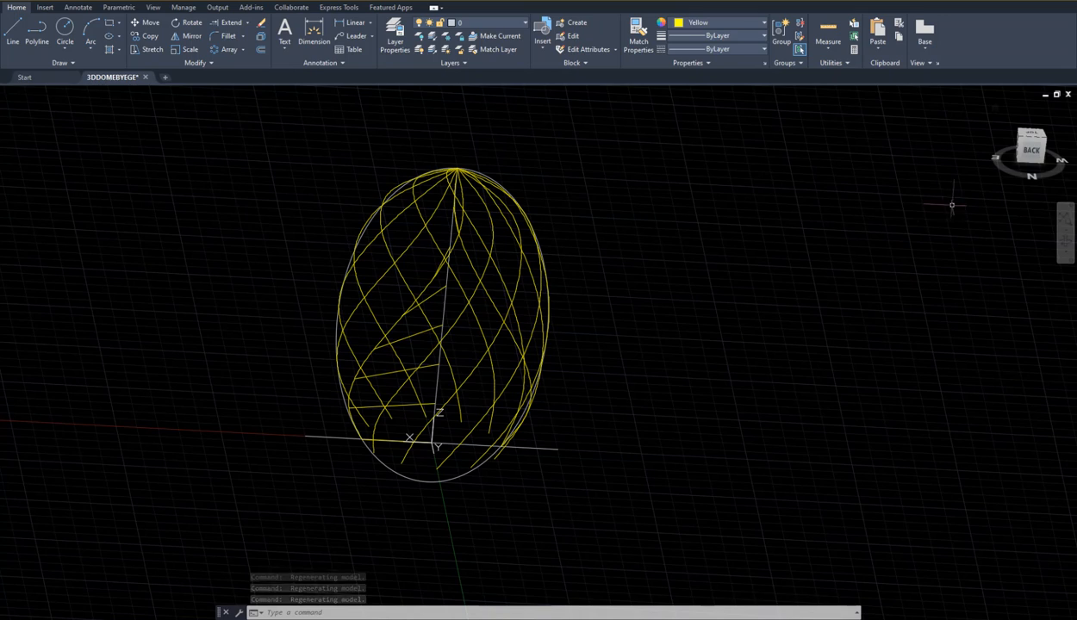
pyautogui.moveTo(1037, 152)
pyautogui.mouseDown()
pyautogui.moveTo(968, 147)
pyautogui.moveTo(1072, 131)
pyautogui.moveTo(1004, 148)
pyautogui.moveTo(1019, 152)
pyautogui.mouseUp()
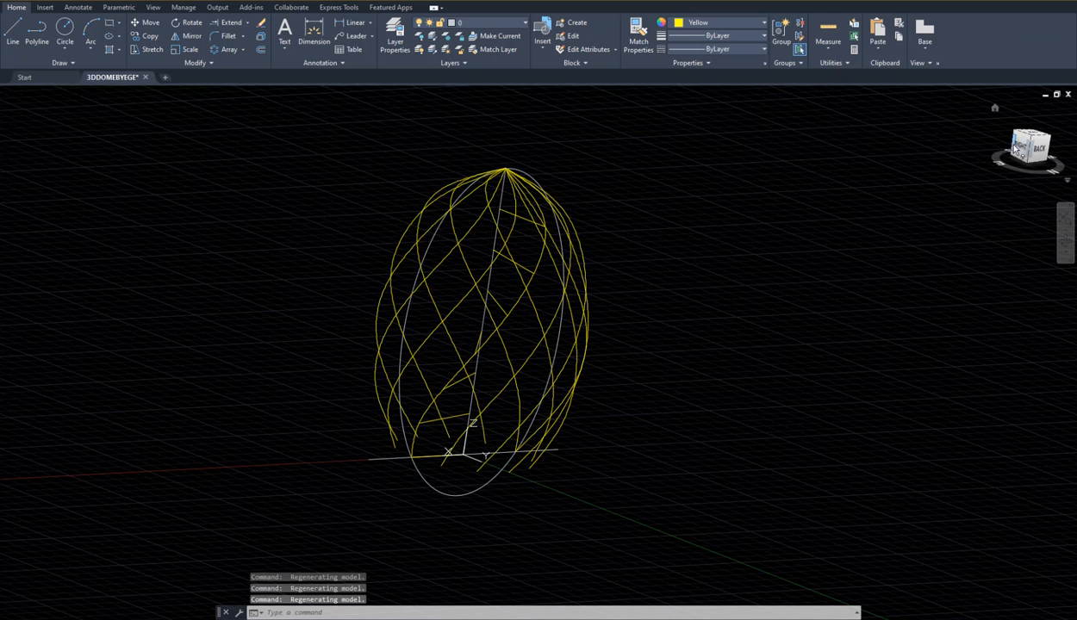
pyautogui.click(1014, 147)
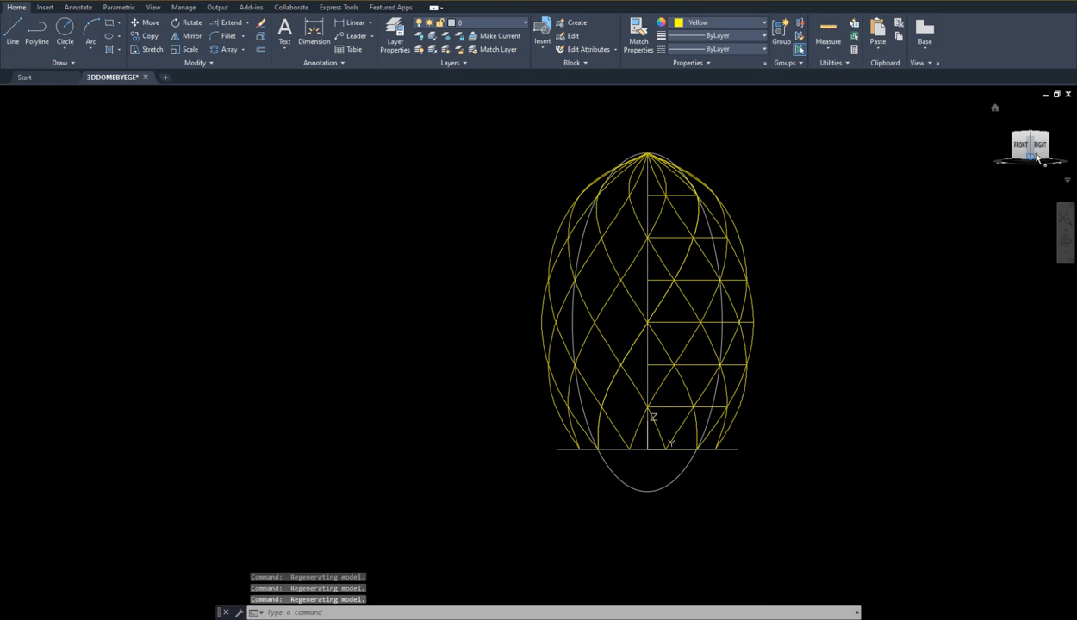
pyautogui.moveTo(1036, 151); pyautogui.dragTo(1043, 169)
pyautogui.moveTo(1004, 197); pyautogui.dragTo(851, 146, button='middle')
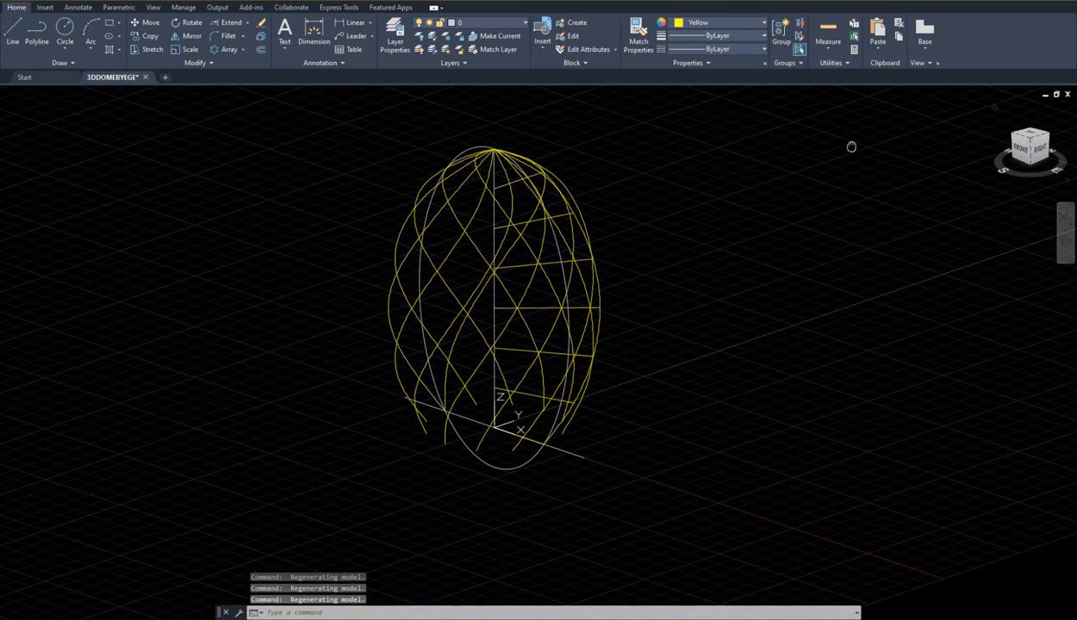
pyautogui.moveTo(723, 336); pyautogui.dragTo(752, 329, button='middle')
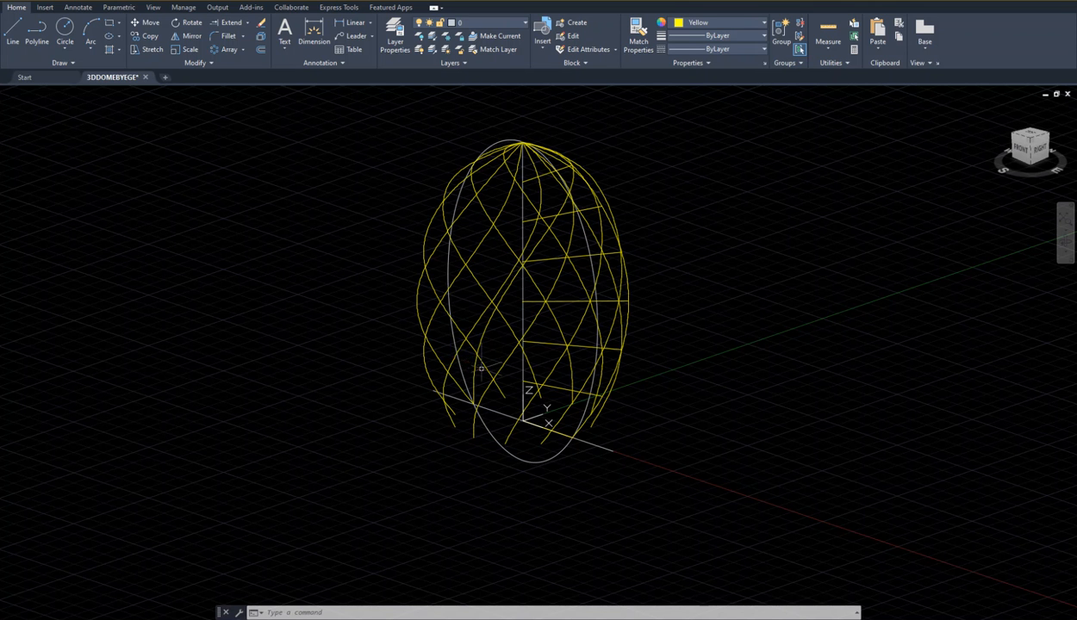
# - Pick out the original and mirrored splines sharing the base line endpoint and compare them with neighbouring arrayed copies
pyautogui.click(438, 357)
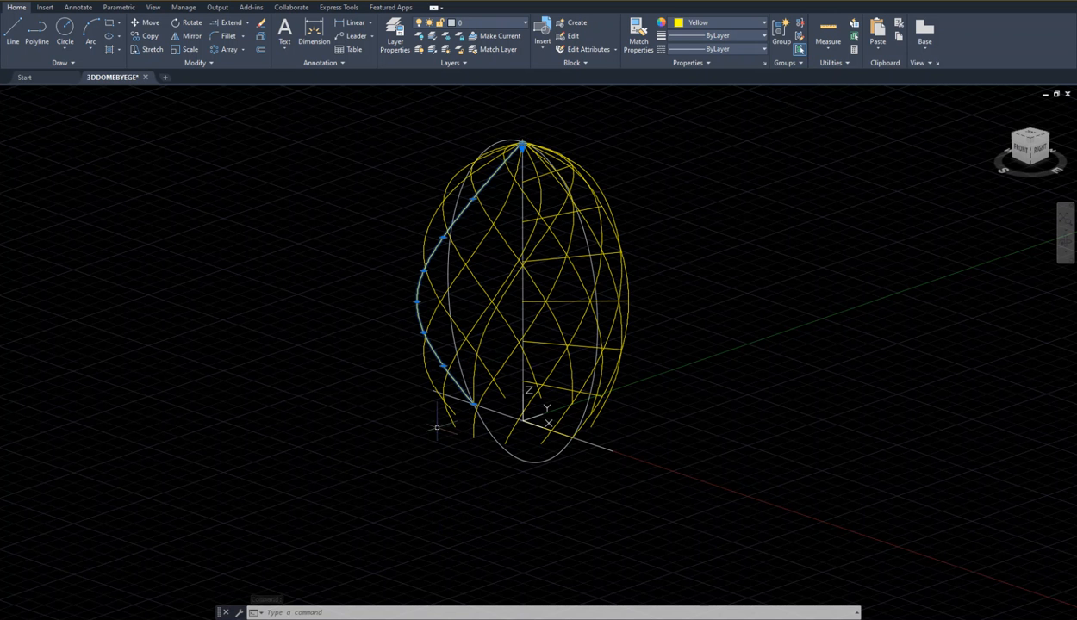
pyautogui.press('Escape')
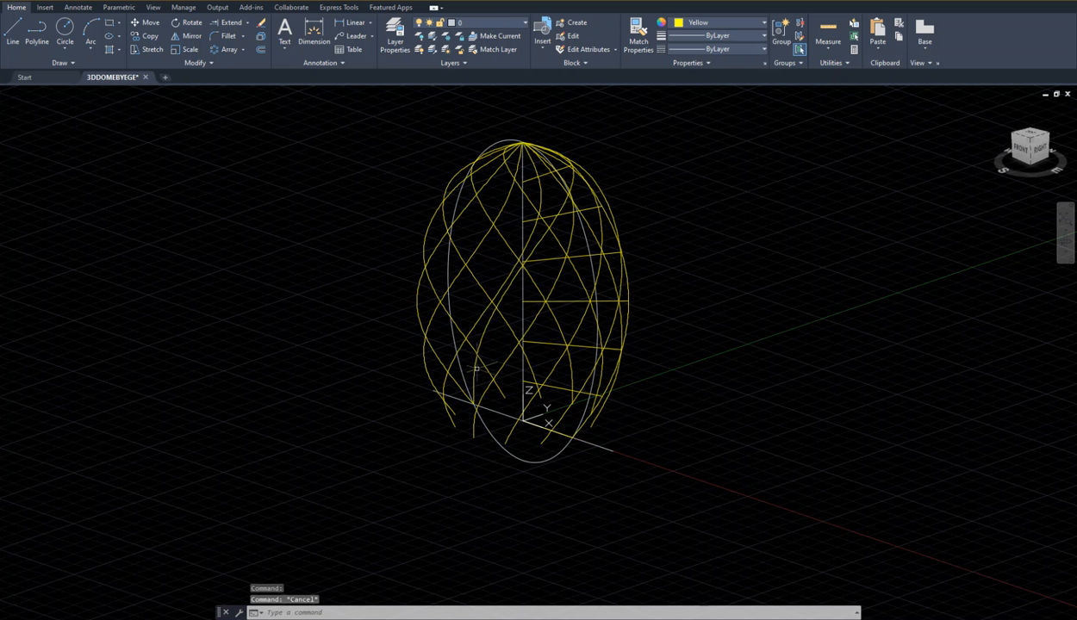
pyautogui.click(473, 366)
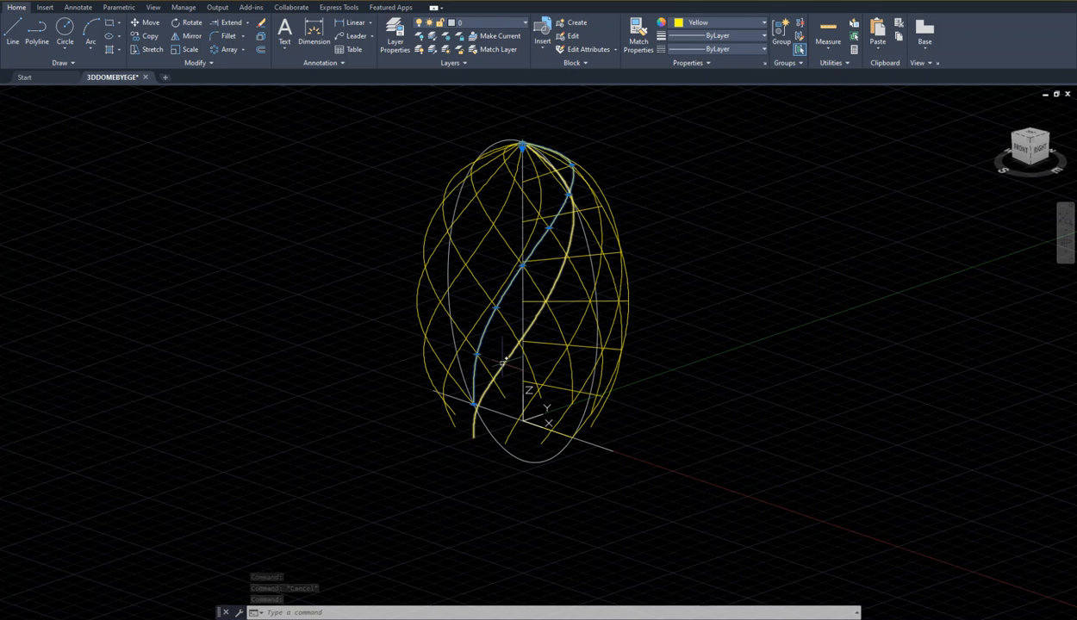
pyautogui.click(502, 363)
pyautogui.press('Escape')
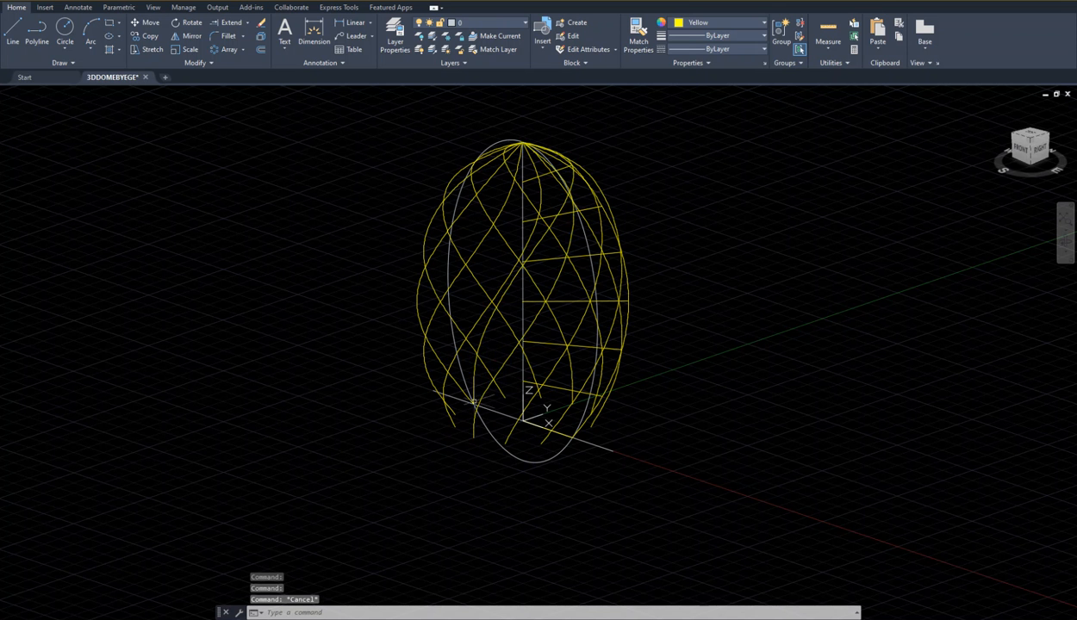
pyautogui.click(470, 365)
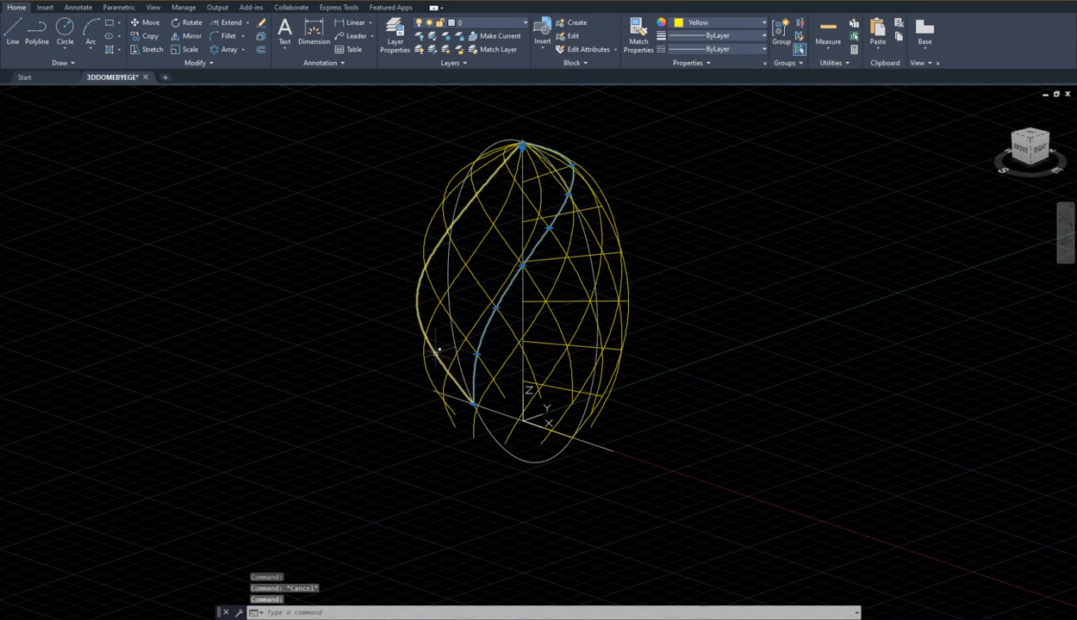
pyautogui.click(433, 353)
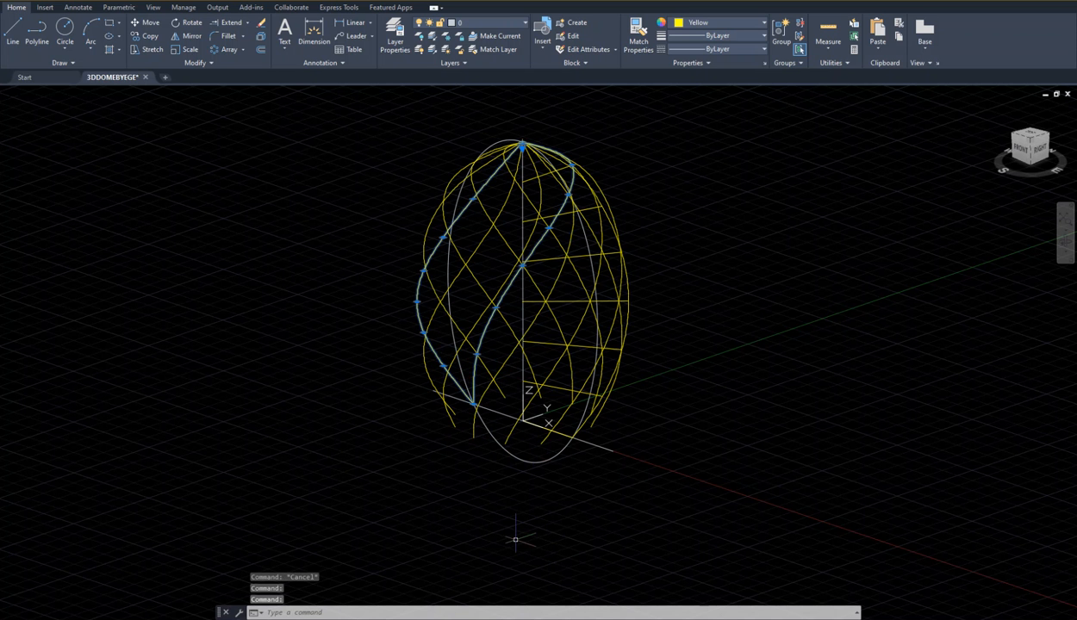
pyautogui.press('Escape')
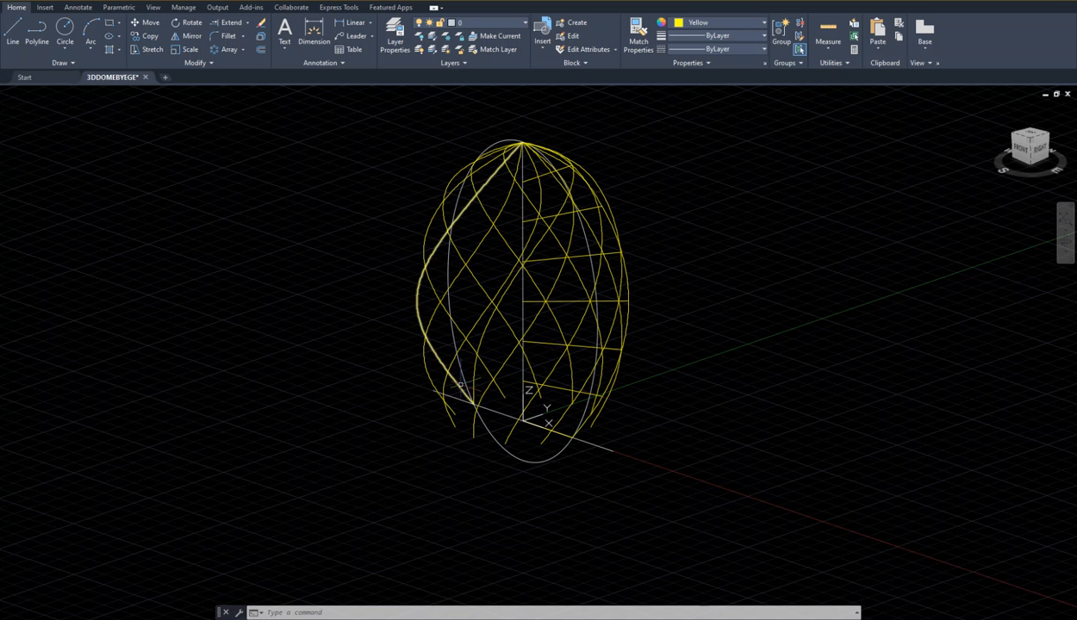
pyautogui.click(455, 386)
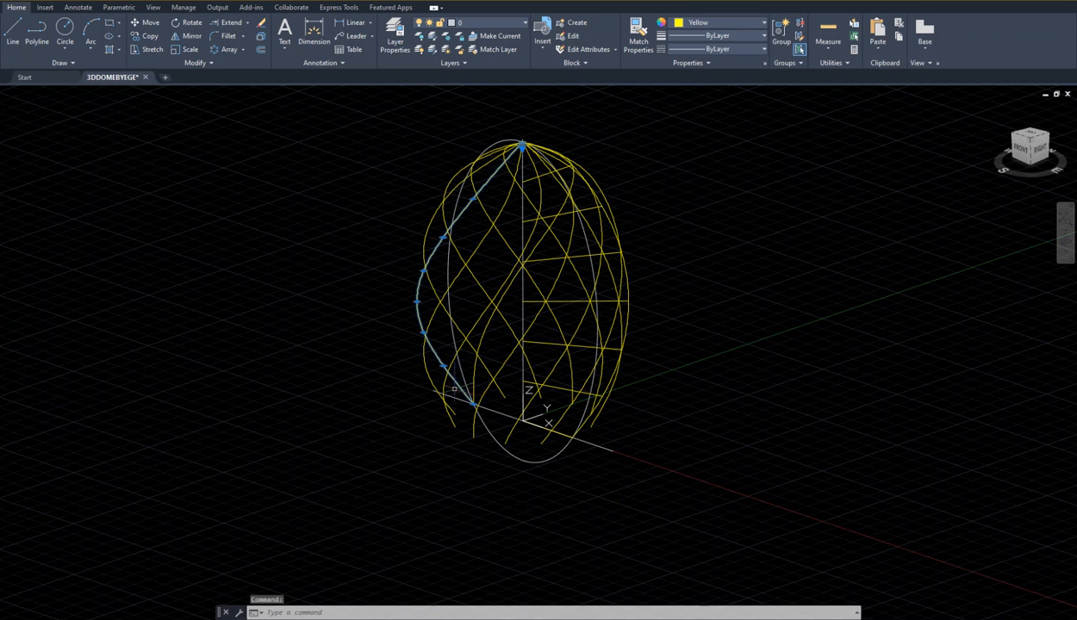
pyautogui.click(427, 371)
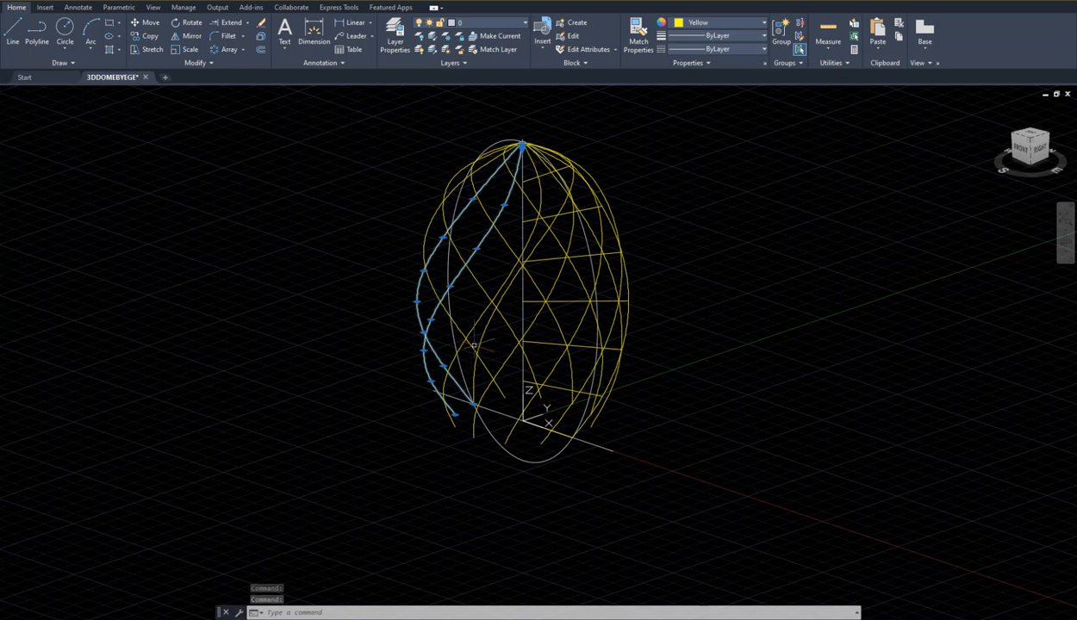
pyautogui.click(475, 346)
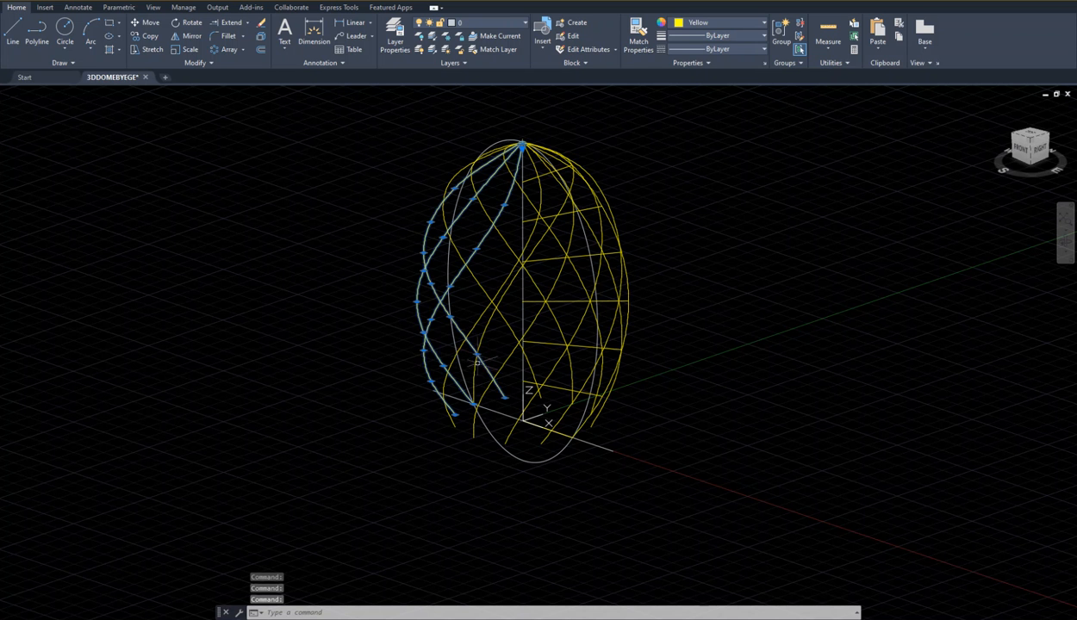
# - Change the color of the single mirrored spline that is not part of the array to Cyan
pyautogui.click(474, 376)
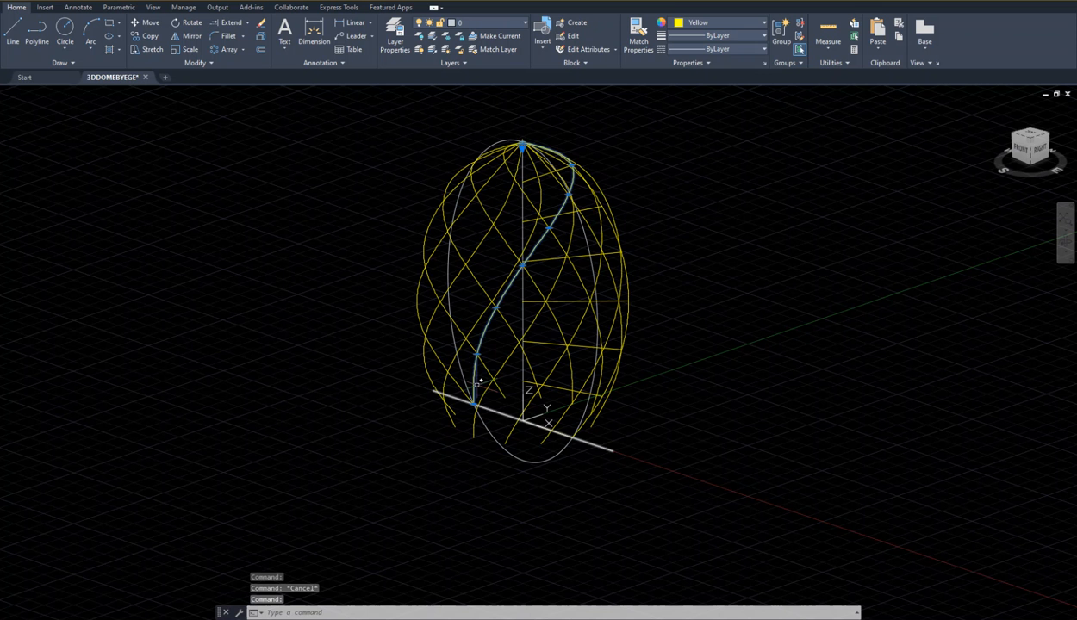
pyautogui.rightClick(476, 353)
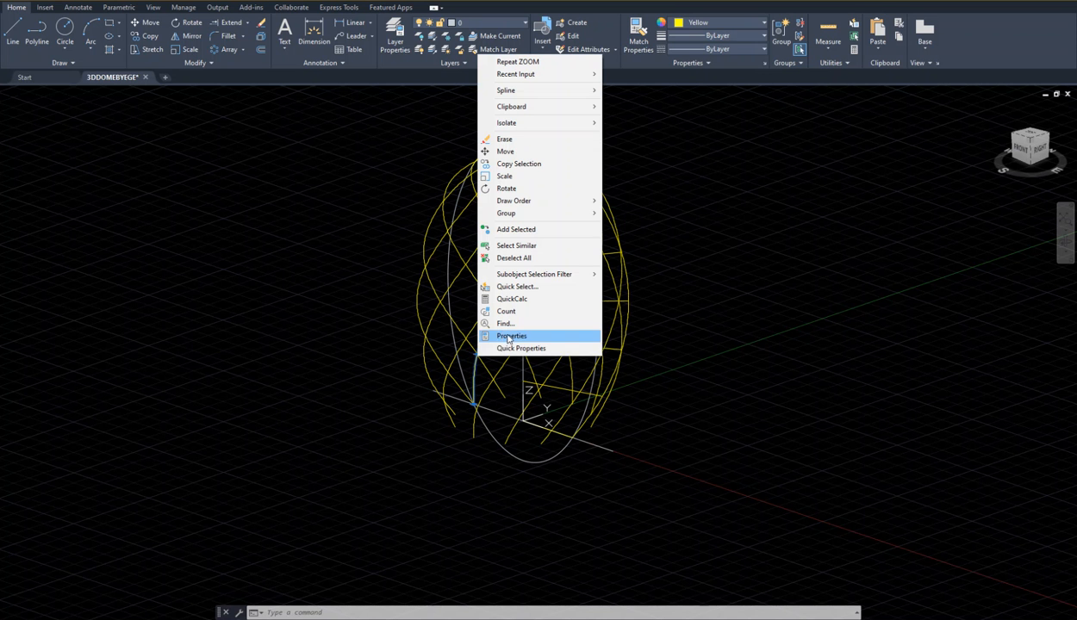
pyautogui.click(503, 335)
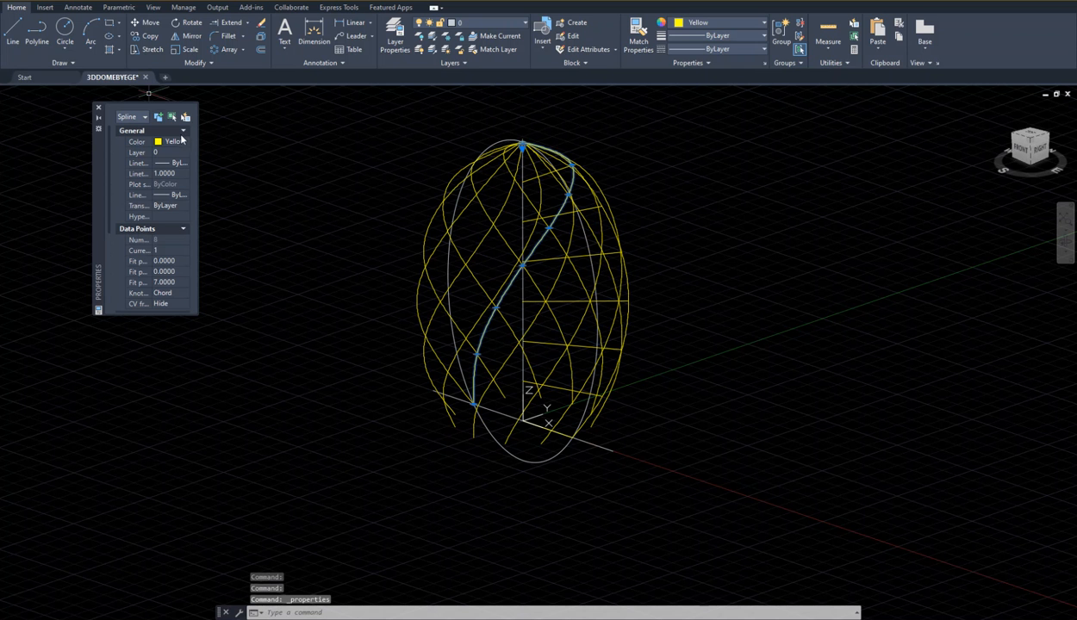
pyautogui.click(184, 143)
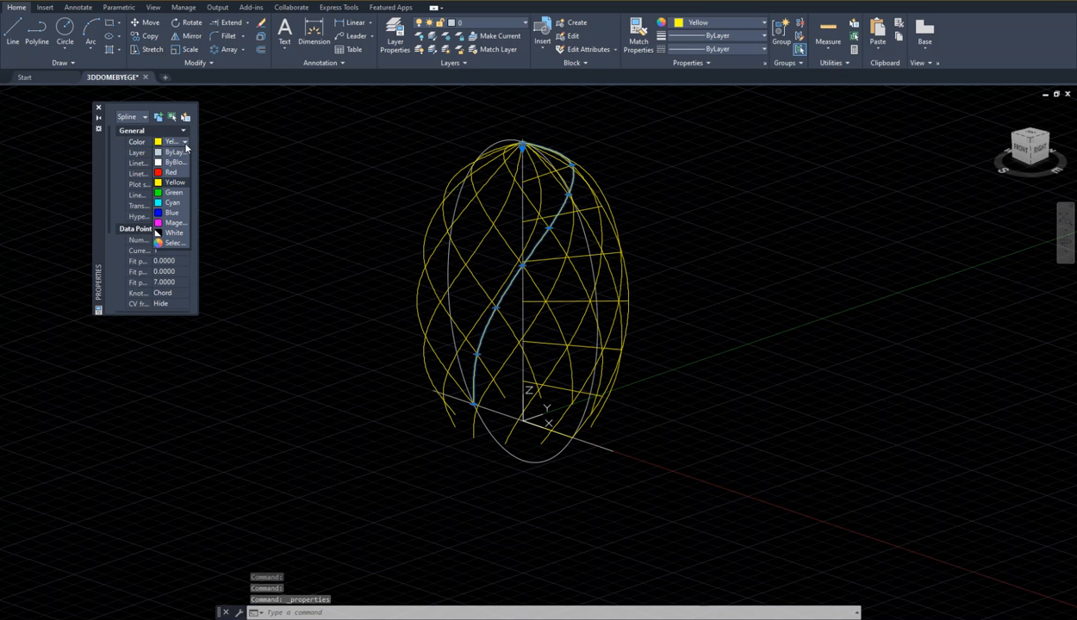
pyautogui.click(159, 204)
pyautogui.click(245, 206)
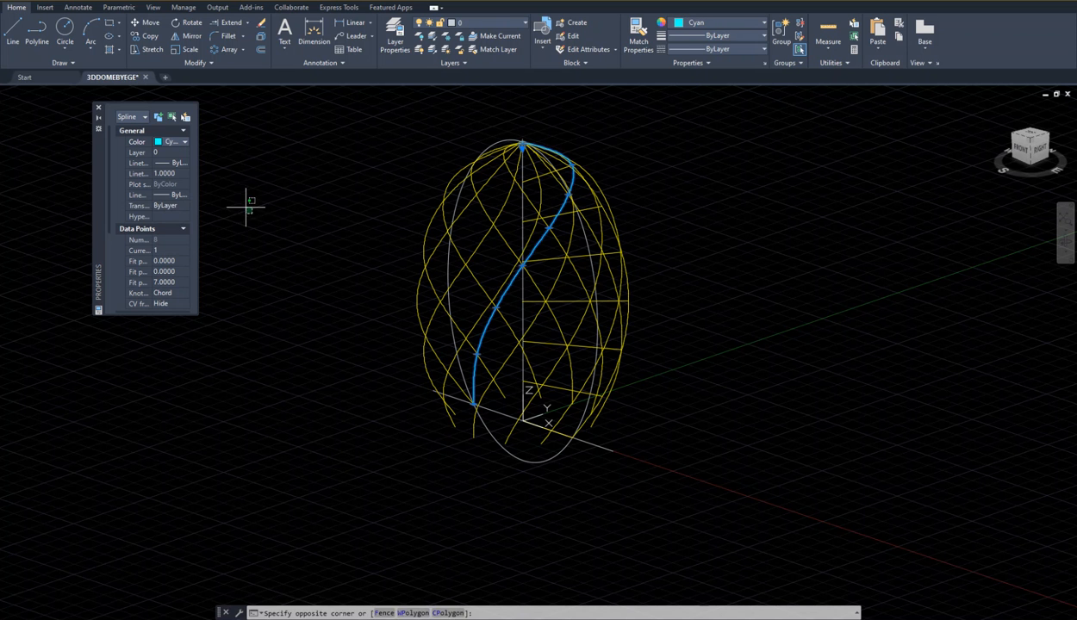
pyautogui.press('Escape')
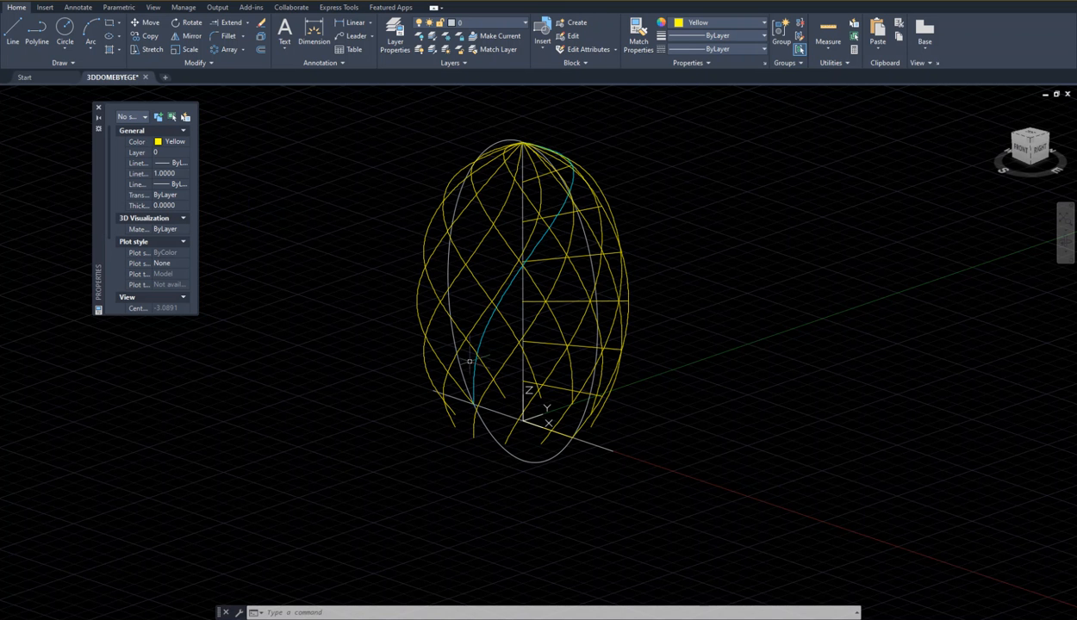
# - Close the object properties, check the splines from the top, and return to the previous tilted view
pyautogui.click(98, 107)
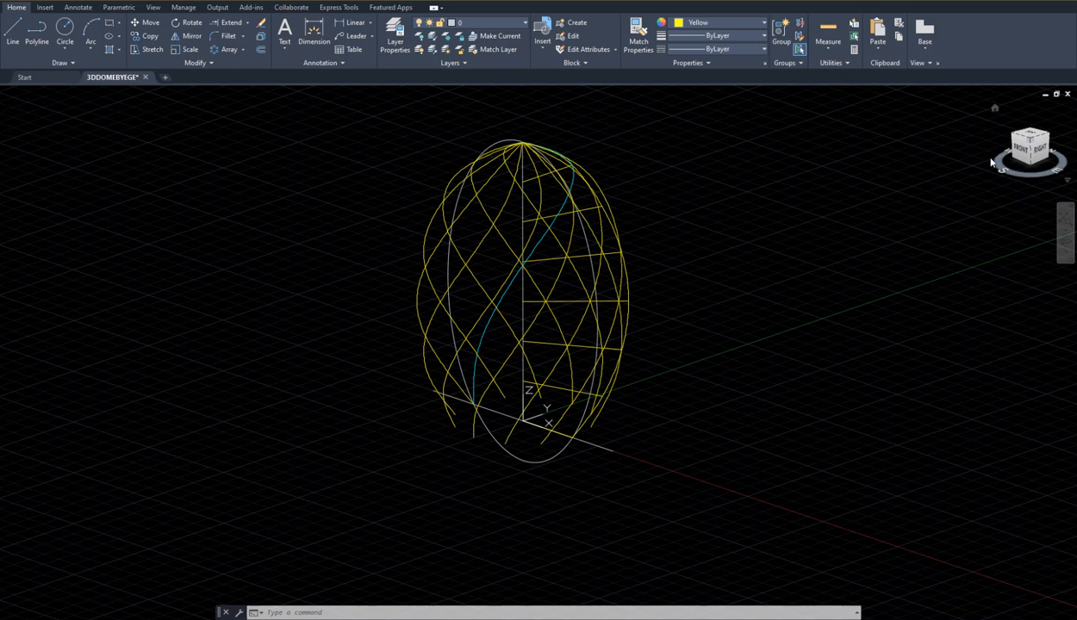
pyautogui.click(1032, 136)
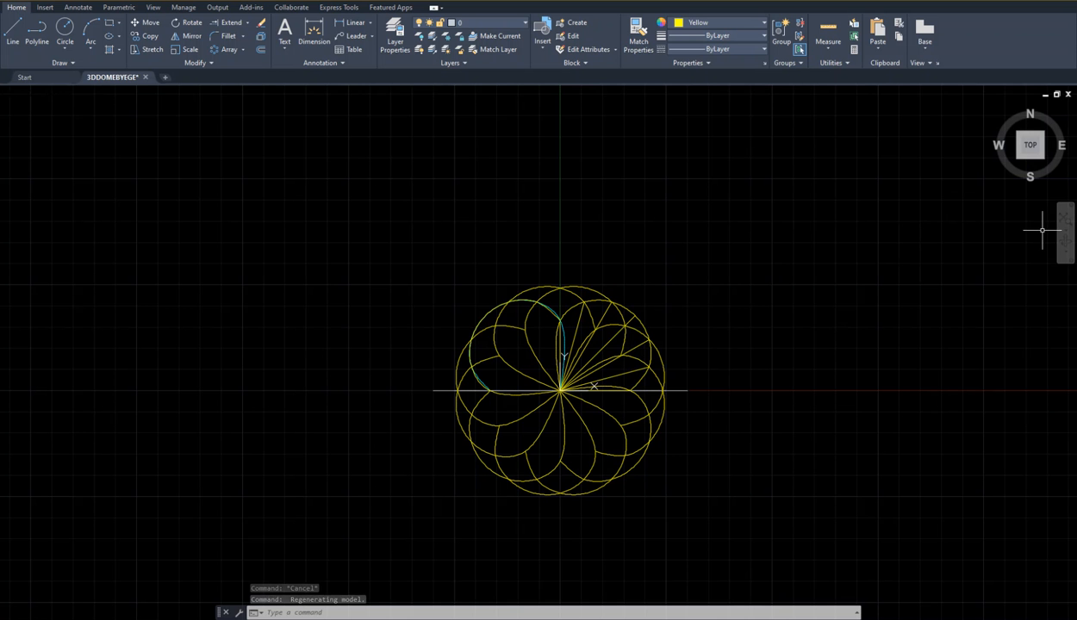
pyautogui.write('z')
pyautogui.press('Return')
pyautogui.write('p')
pyautogui.press('Return')
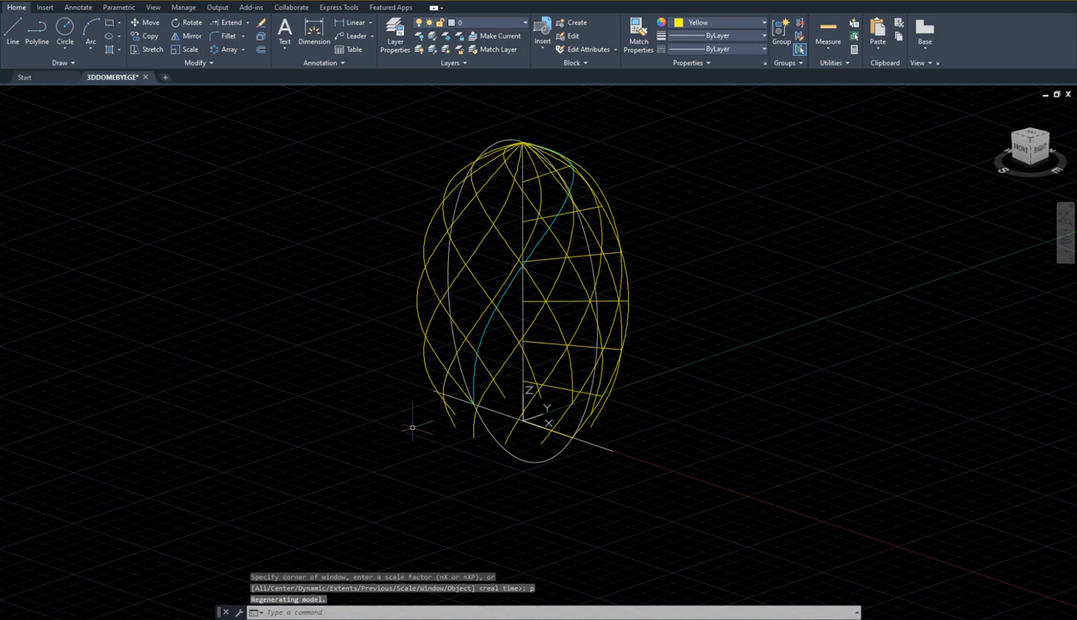
# - Create a polar array of the cyan mirrored spline centered on the origin at the foot of the vertical axis
pyautogui.click(215, 50)
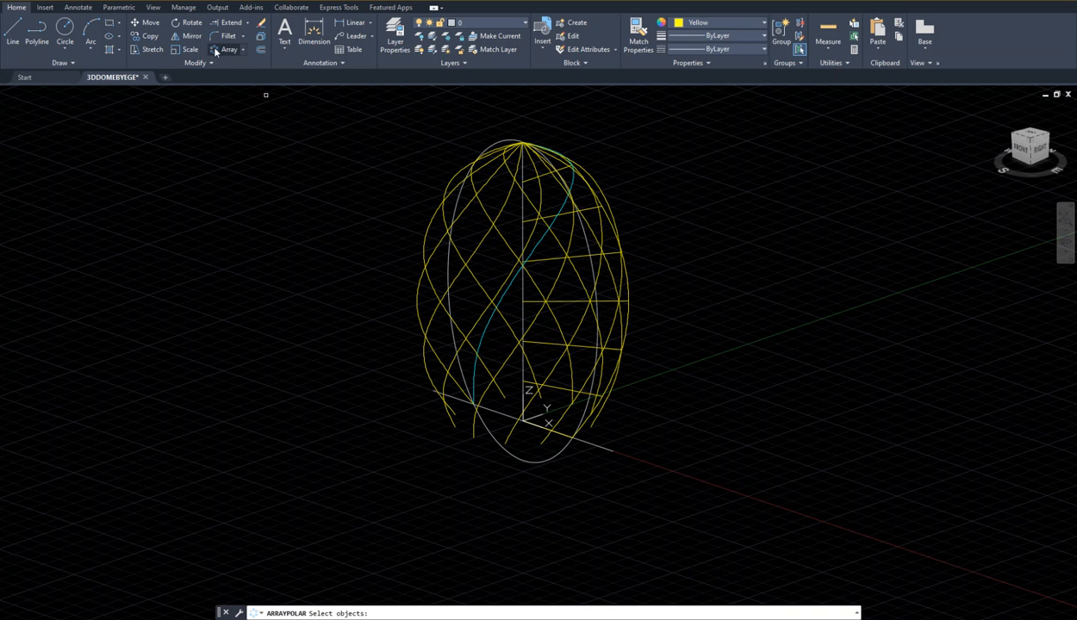
pyautogui.click(483, 329)
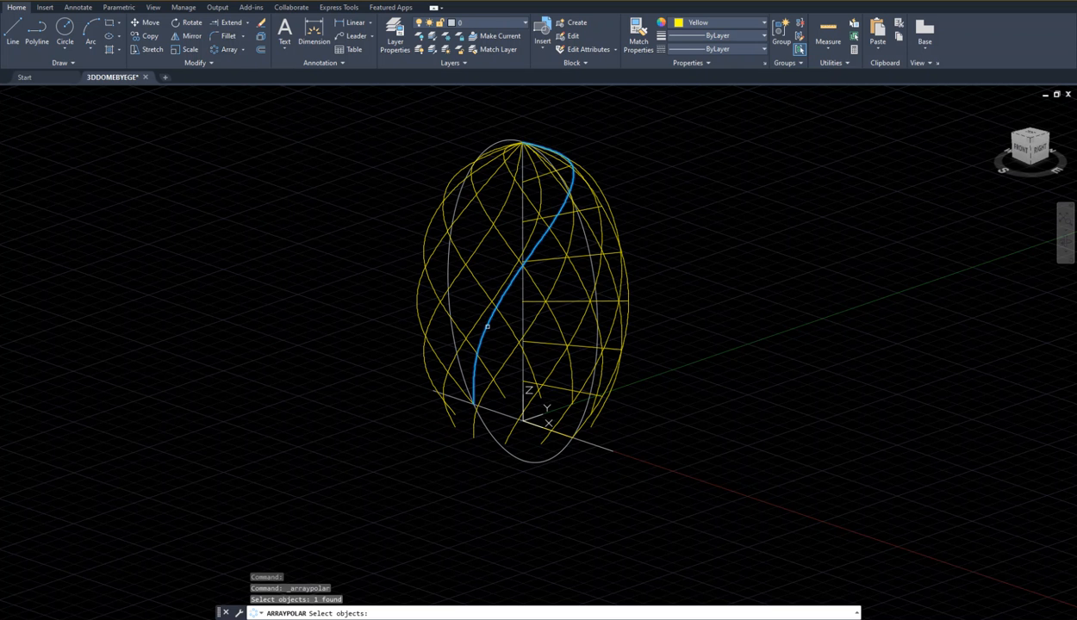
pyautogui.click(487, 325)
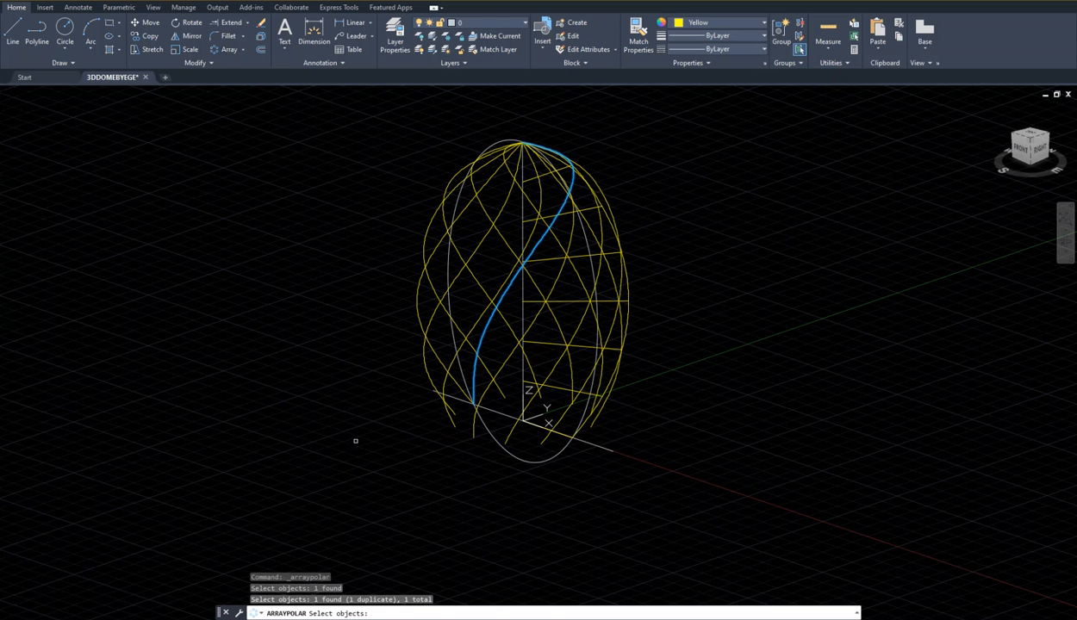
pyautogui.press('Return')
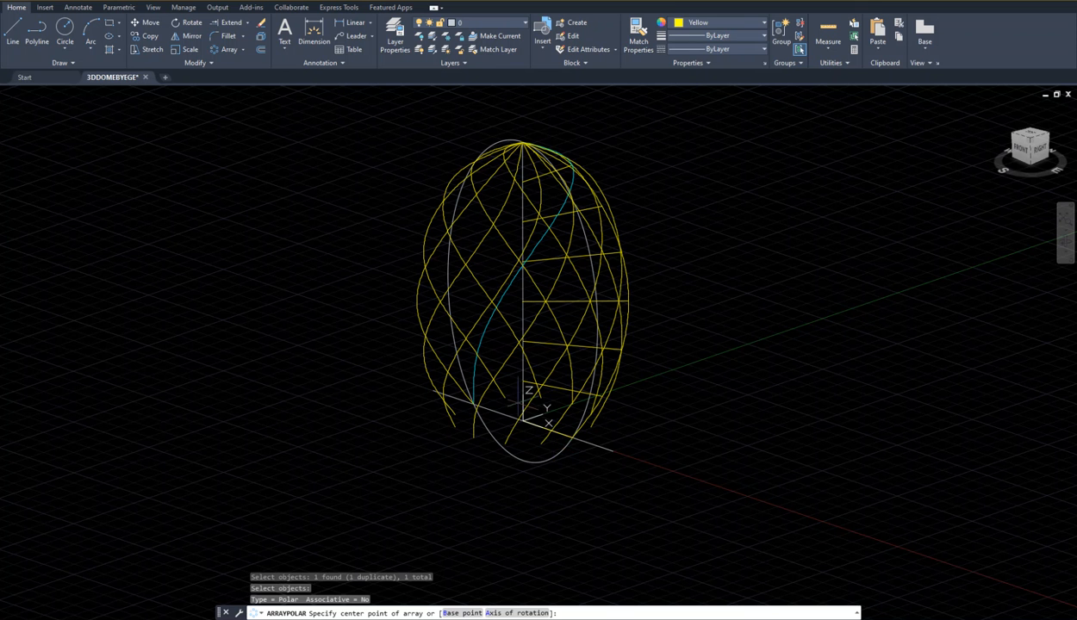
pyautogui.scroll(-4, 527, 421)
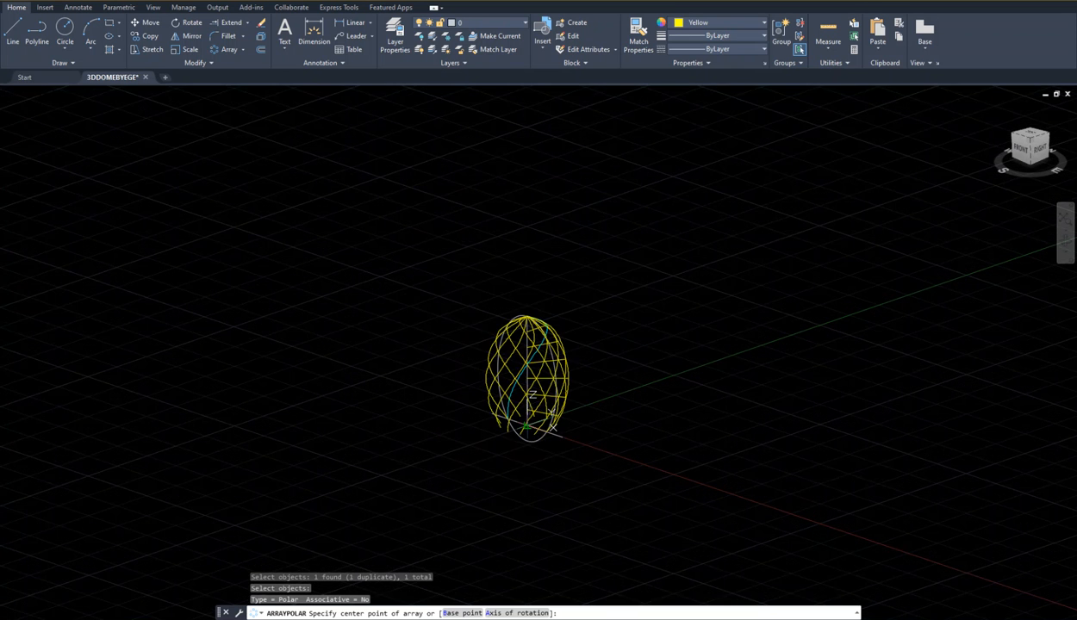
pyautogui.scroll(6, 541, 408)
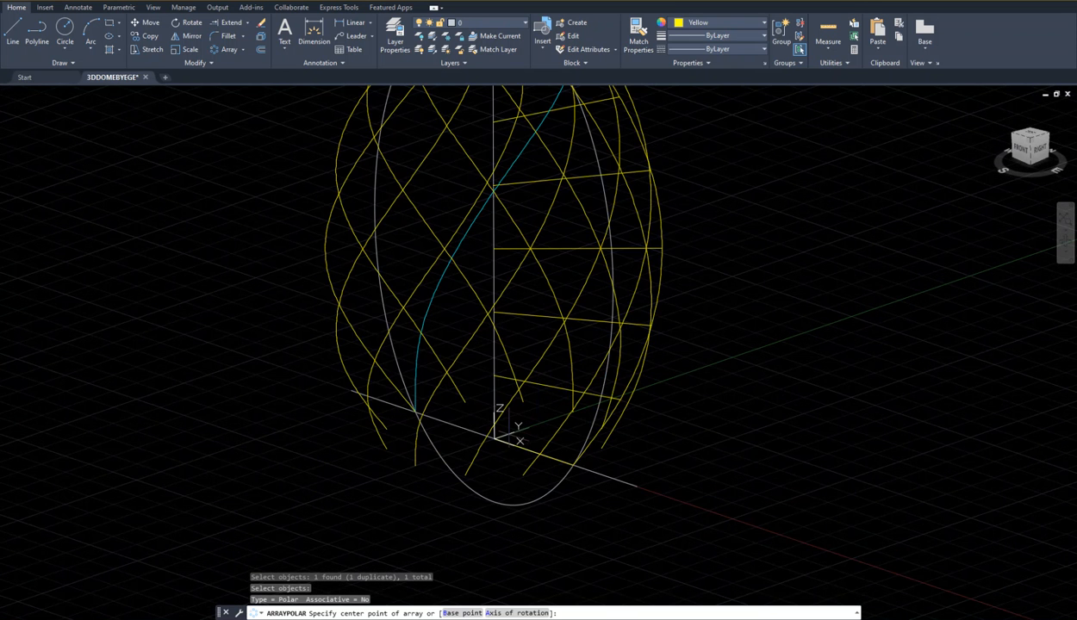
pyautogui.click(493, 440)
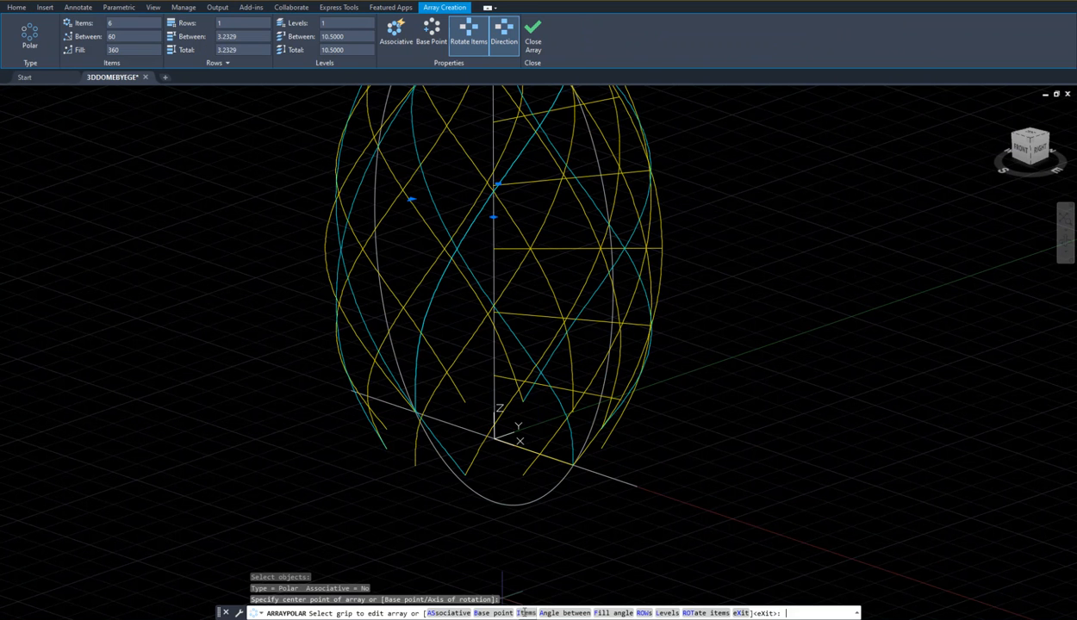
# - Set the cyan spline's polar array to 12 items, finish it, and save the drawing
pyautogui.write('I')
pyautogui.press('Return')
pyautogui.write('12')
pyautogui.press('Return')
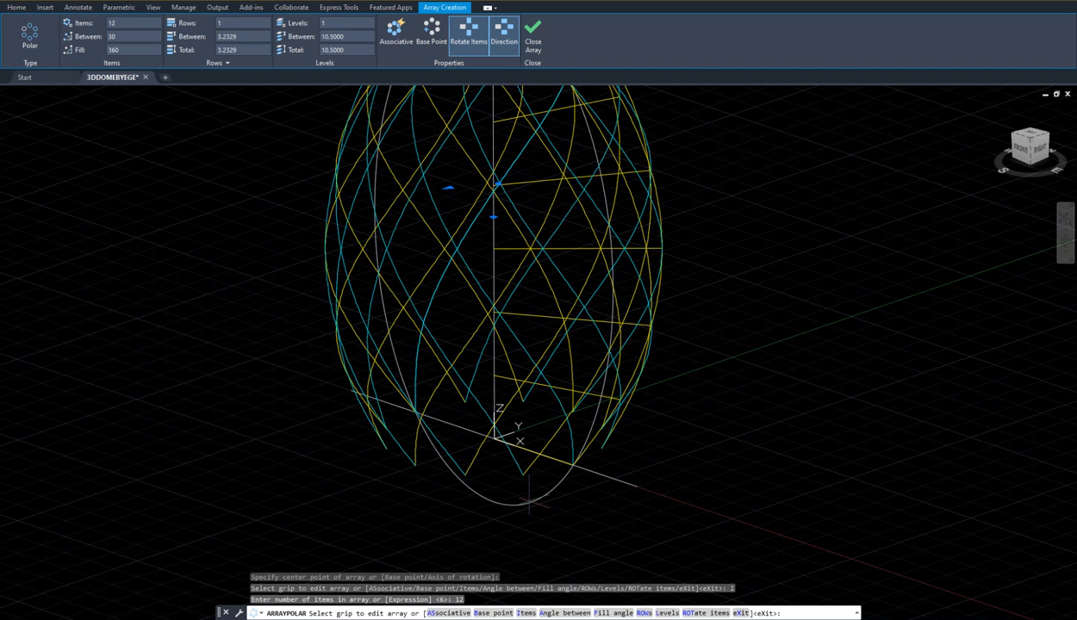
pyautogui.press('Return')
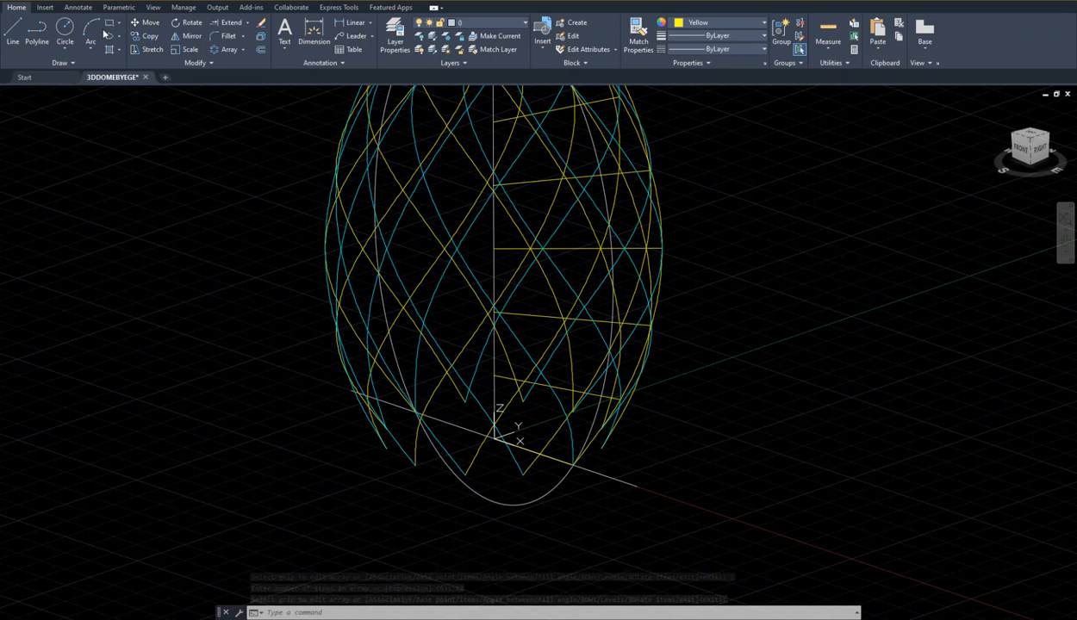
pyautogui.hotkey('ctrl', 's')
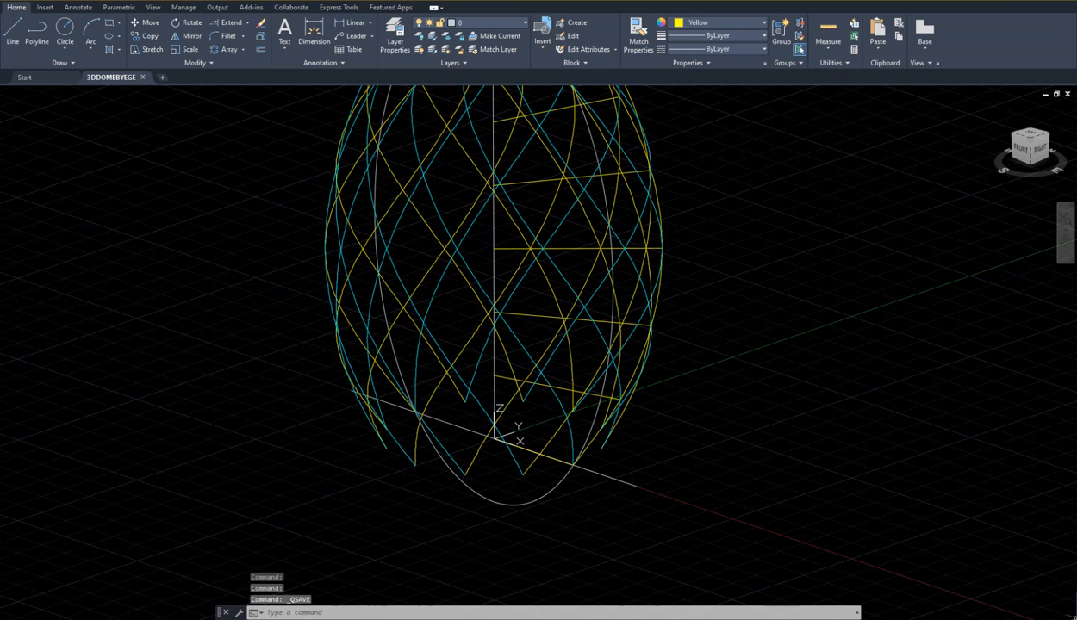
# - Draw a circle of radius 0.2 centered on a front base endpoint where a yellow and a cyan spline meet
pyautogui.scroll(2, 1069, 577)
pyautogui.scroll(-3, 1069, 575)
pyautogui.moveTo(1046, 556); pyautogui.dragTo(807, 524, button='middle')
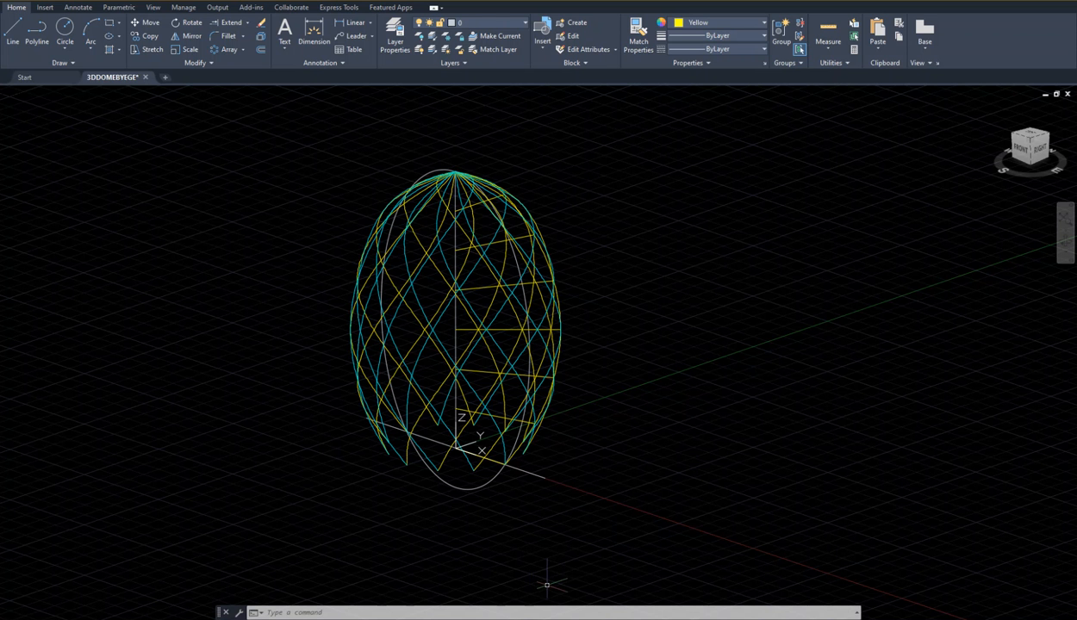
pyautogui.scroll(2, 447, 470)
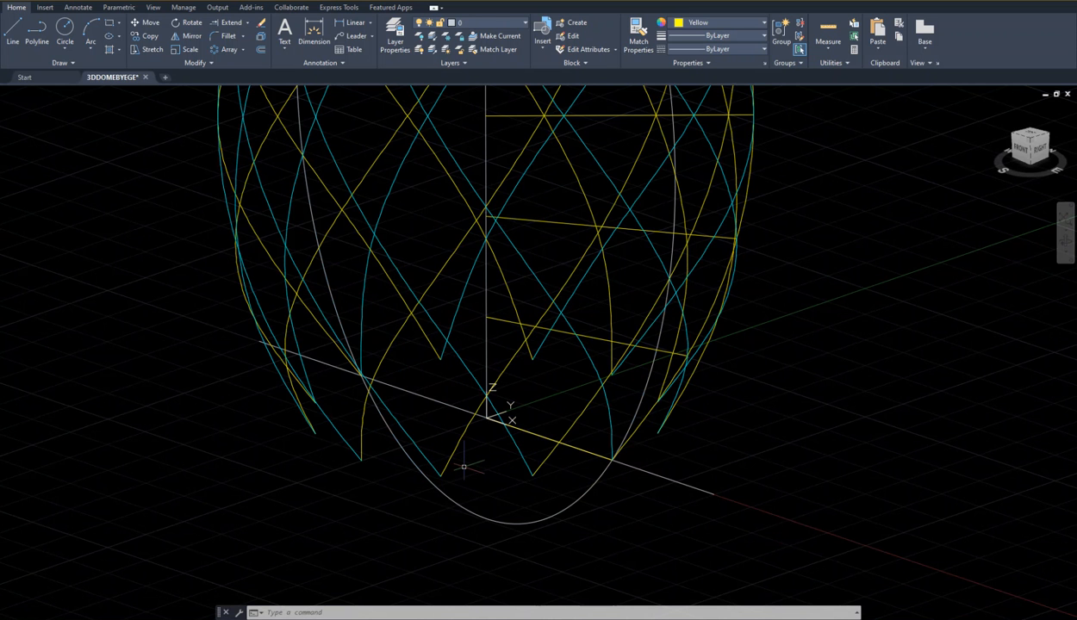
pyautogui.scroll(2, 413, 472)
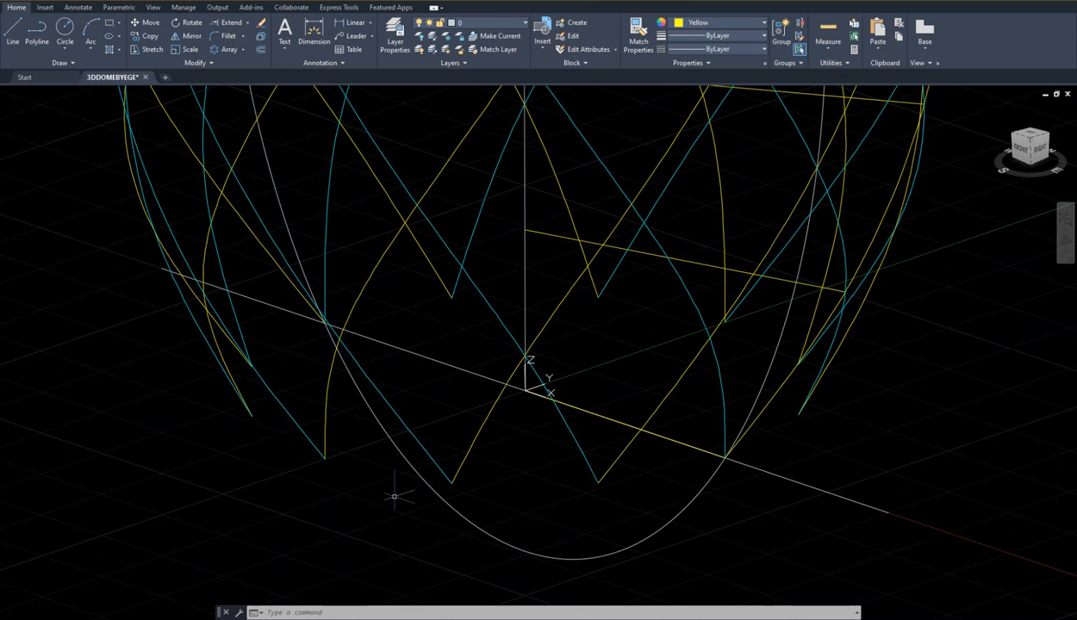
pyautogui.click(65, 31)
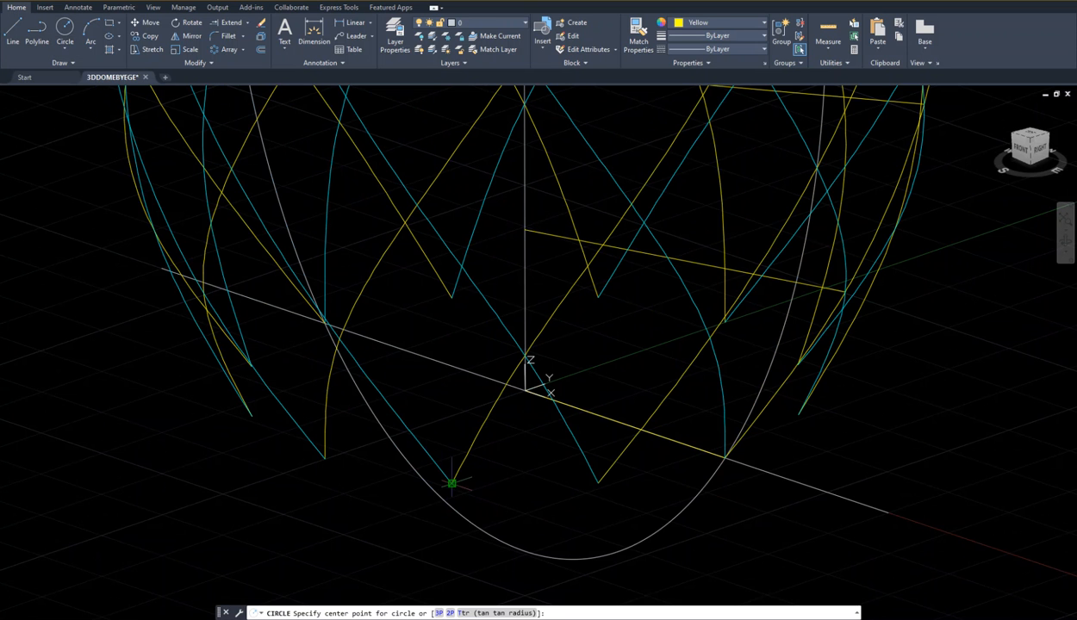
pyautogui.click(451, 482)
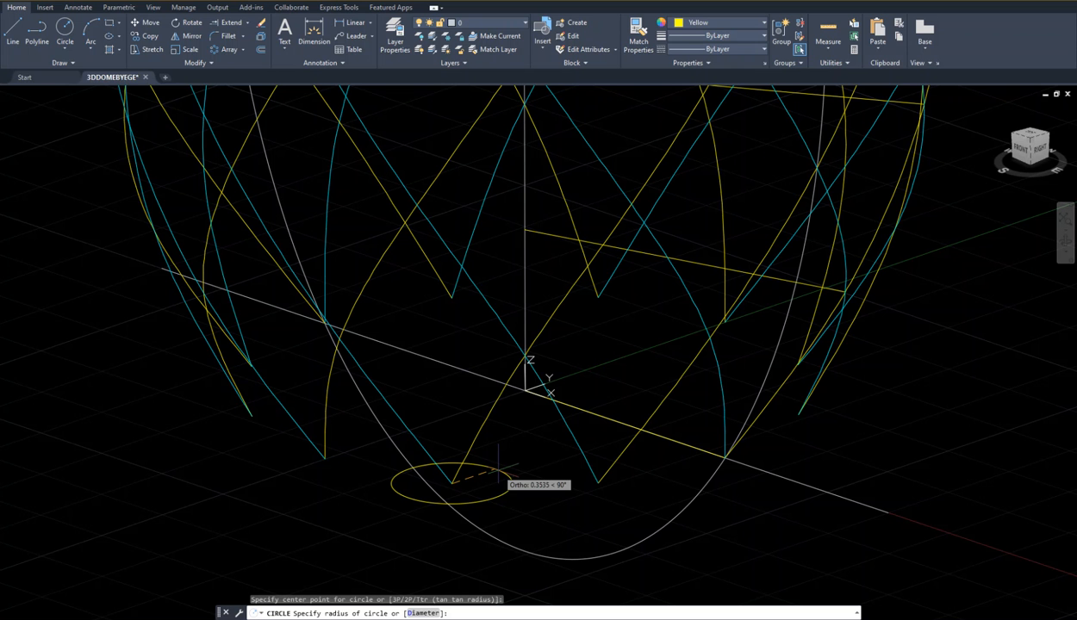
pyautogui.write('2')
pyautogui.press('Return')
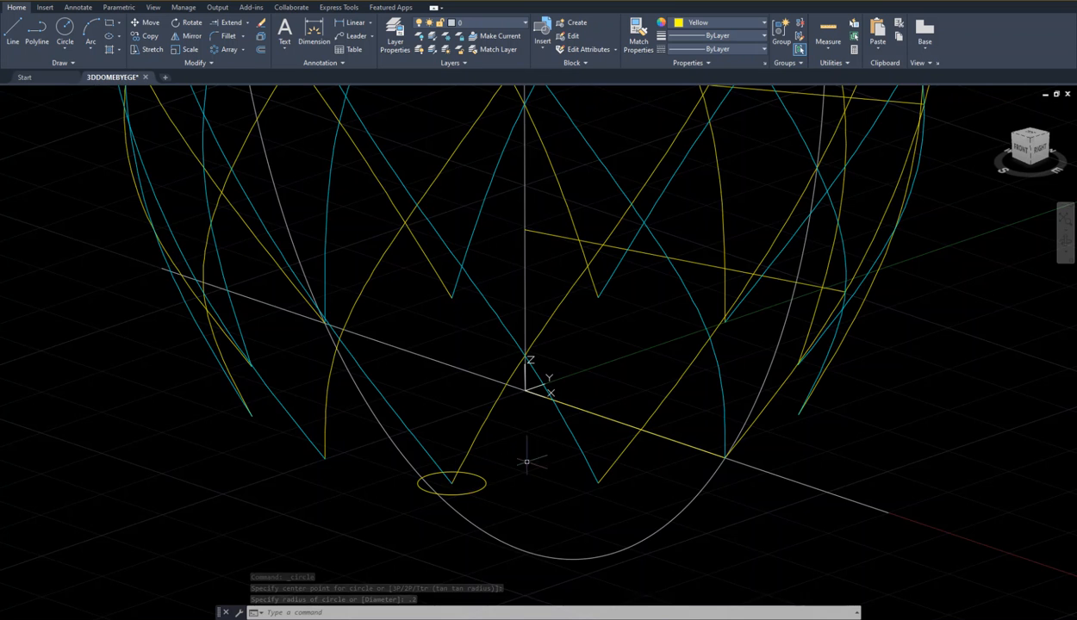
# - Switch the workspace from Drafting & Annotation to 3D Modeling
pyautogui.scroll(1, 559, 442)
pyautogui.scroll(-3, 554, 466)
pyautogui.scroll(-2, 553, 468)
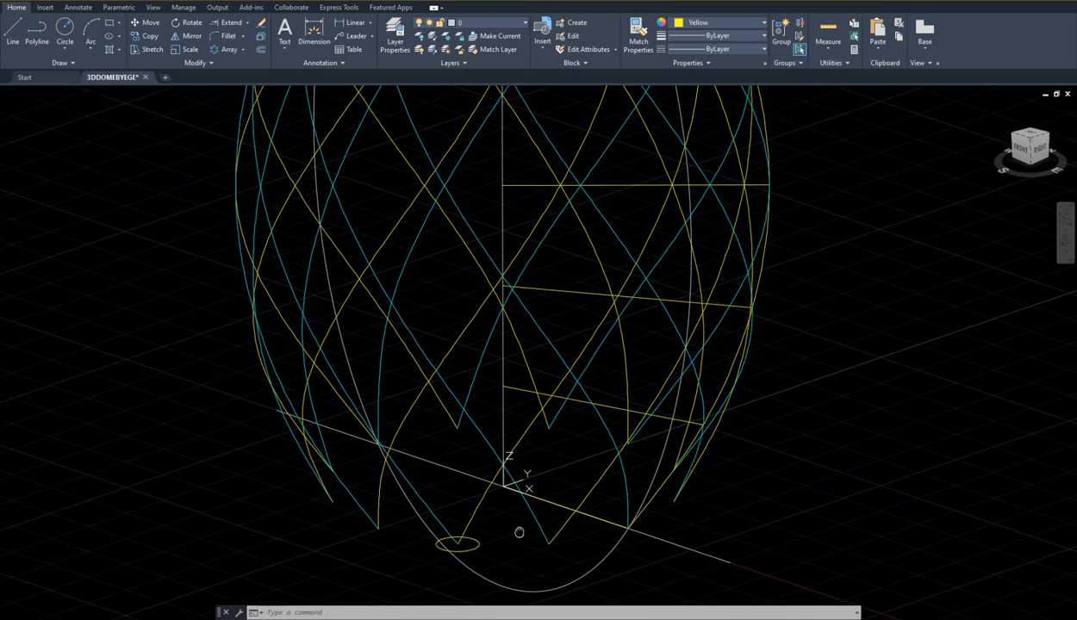
pyautogui.scroll(-1, 496, 503)
pyautogui.scroll(2, 494, 503)
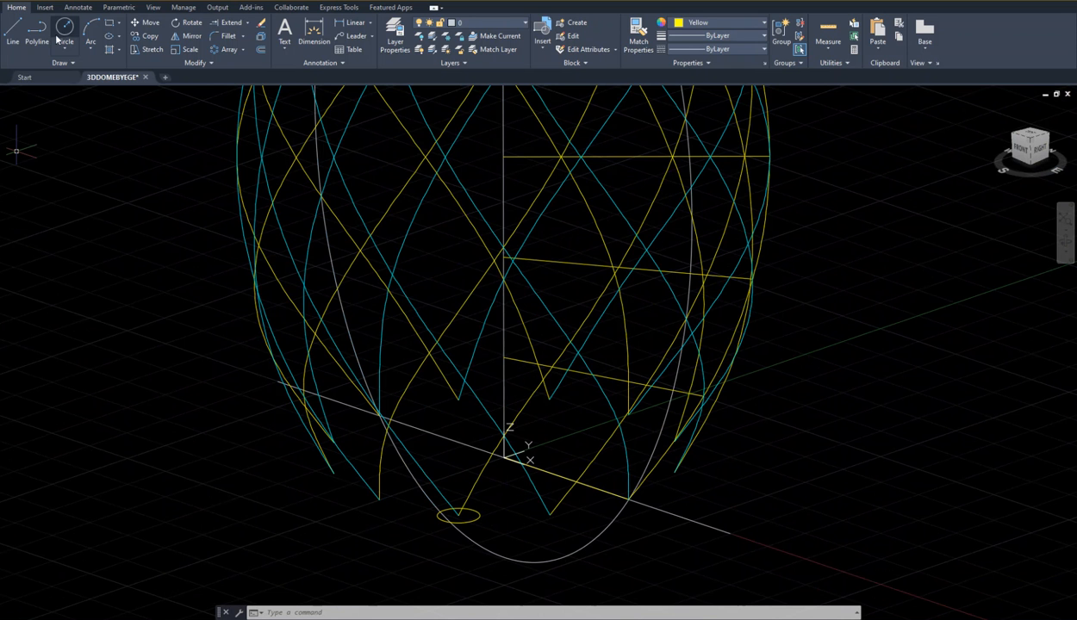
pyautogui.click(1020, 619)
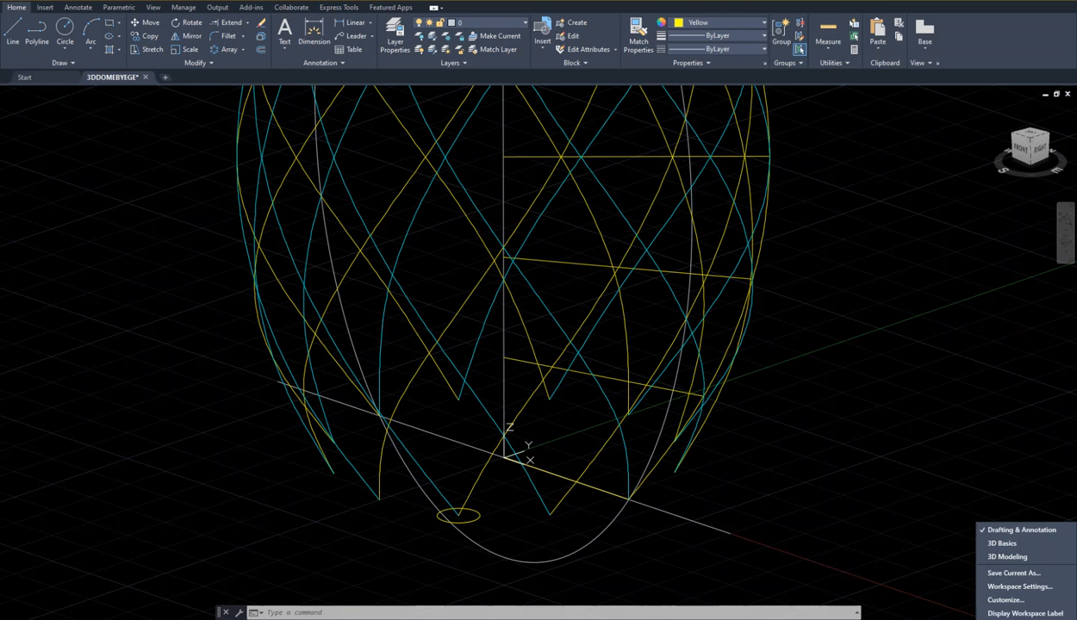
pyautogui.click(1010, 560)
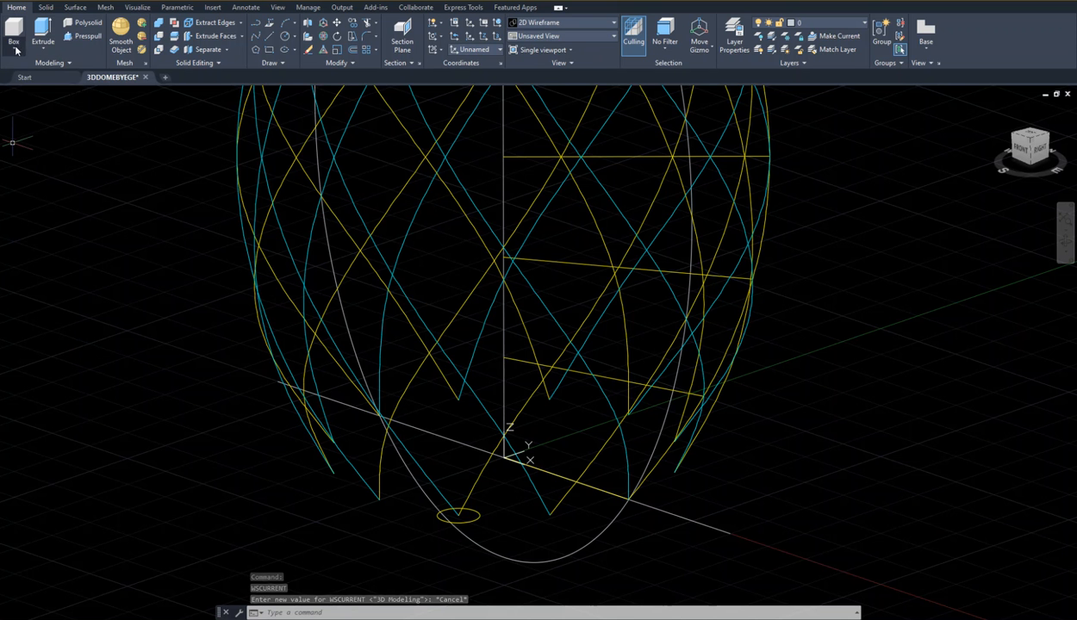
# - Extrude the circle as a solid along the yellow spline that starts at its center, using the Path option
pyautogui.click(43, 50)
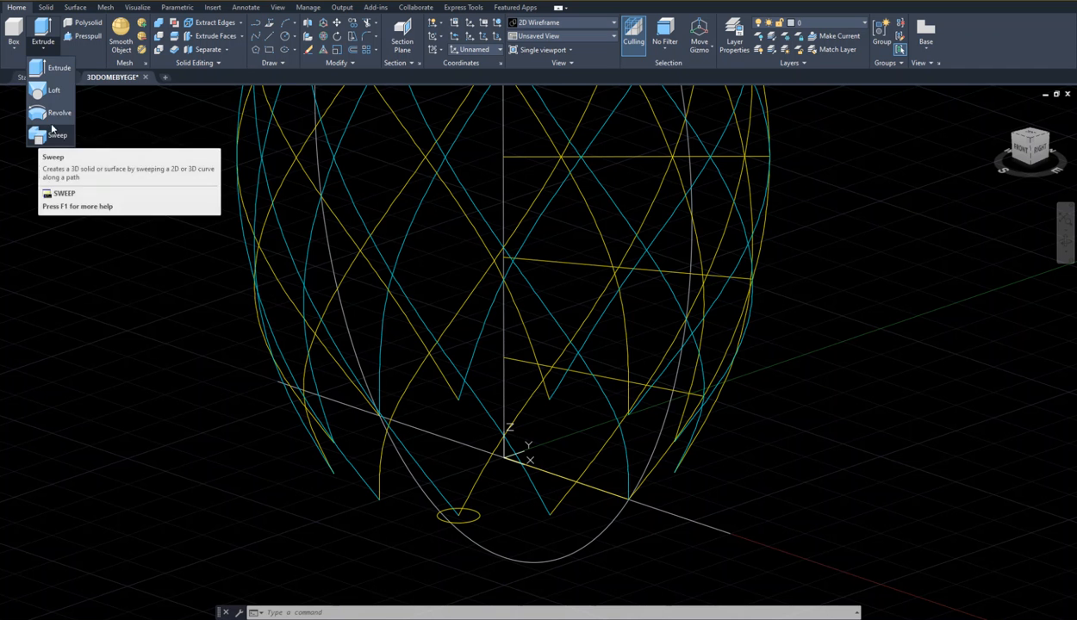
pyautogui.click(45, 76)
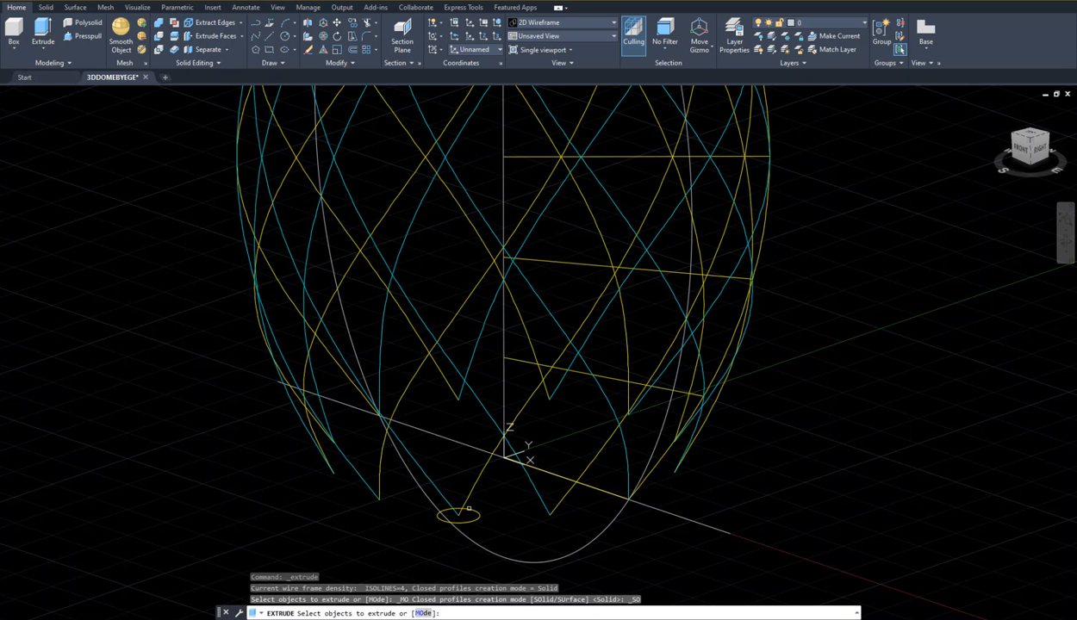
pyautogui.click(472, 519)
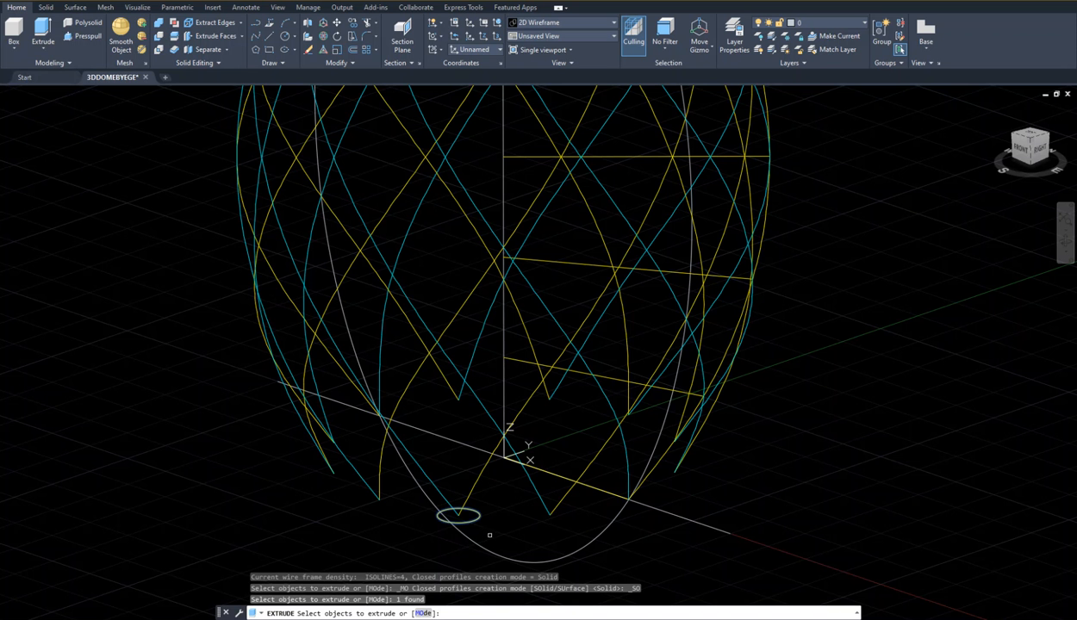
pyautogui.press('Return')
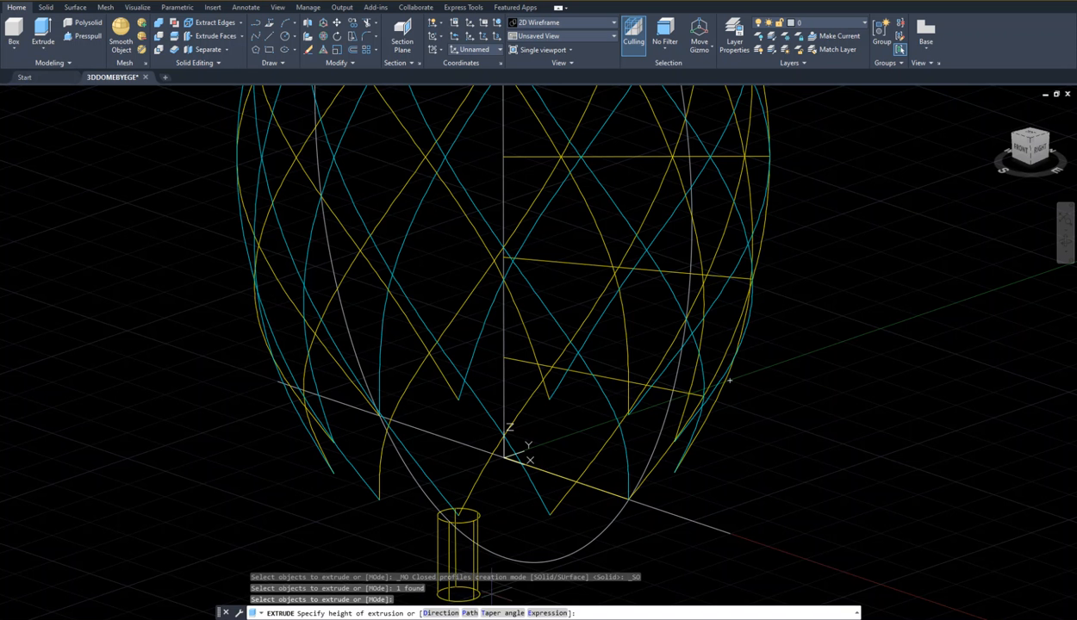
pyautogui.click(470, 614)
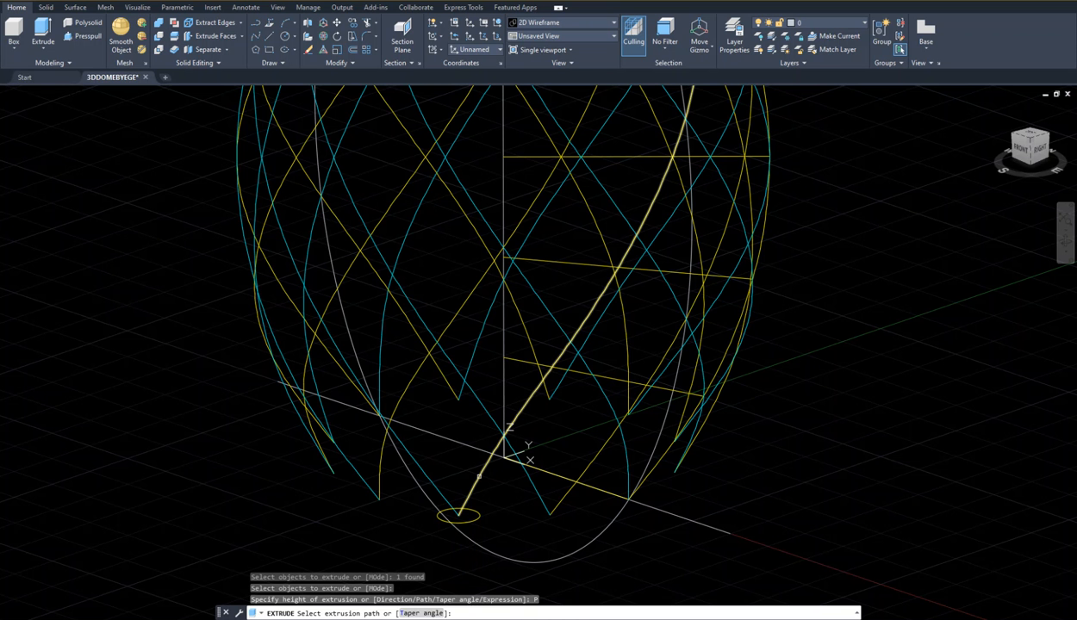
pyautogui.click(479, 476)
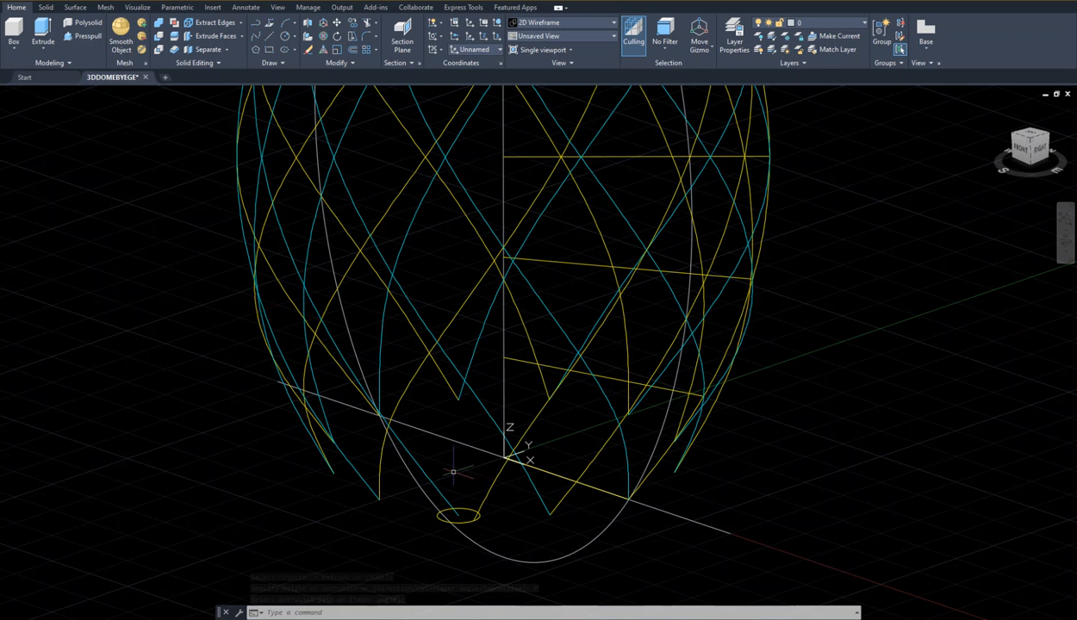
# - Set the visual style to Conceptual with SHADEMODE and bring the whole extruded tube into view
pyautogui.scroll(-2, 453, 474)
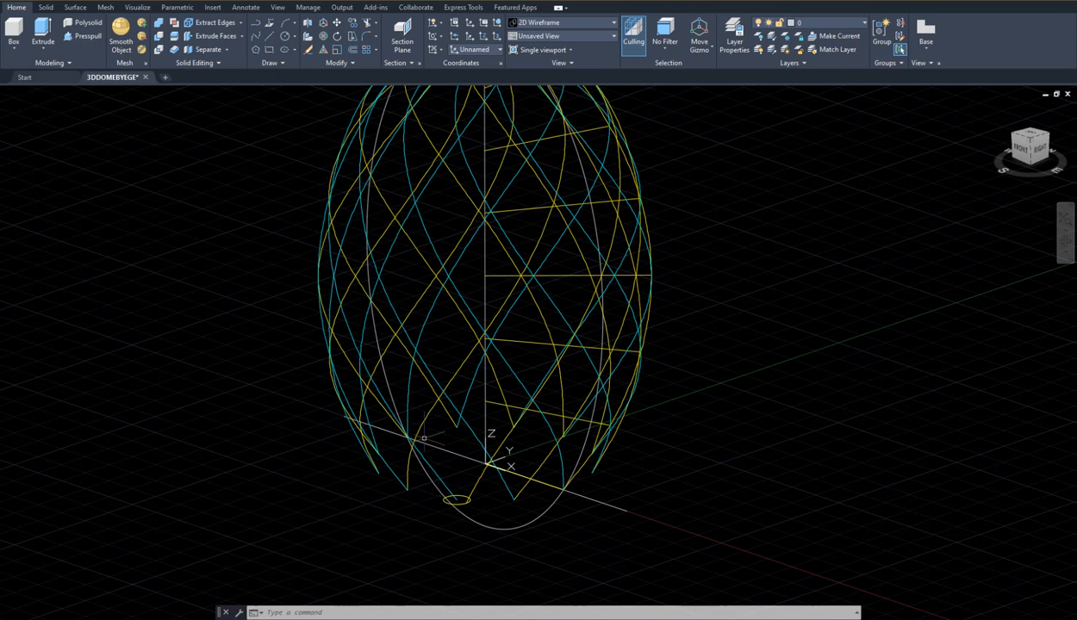
pyautogui.write('shademode')
pyautogui.press('Return')
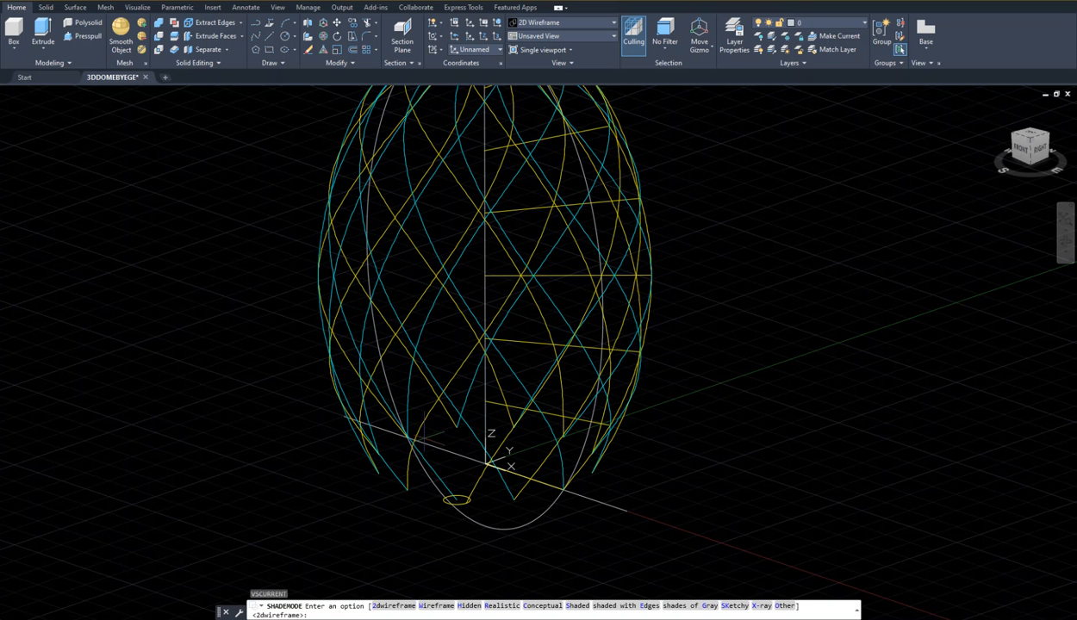
pyautogui.click(541, 606)
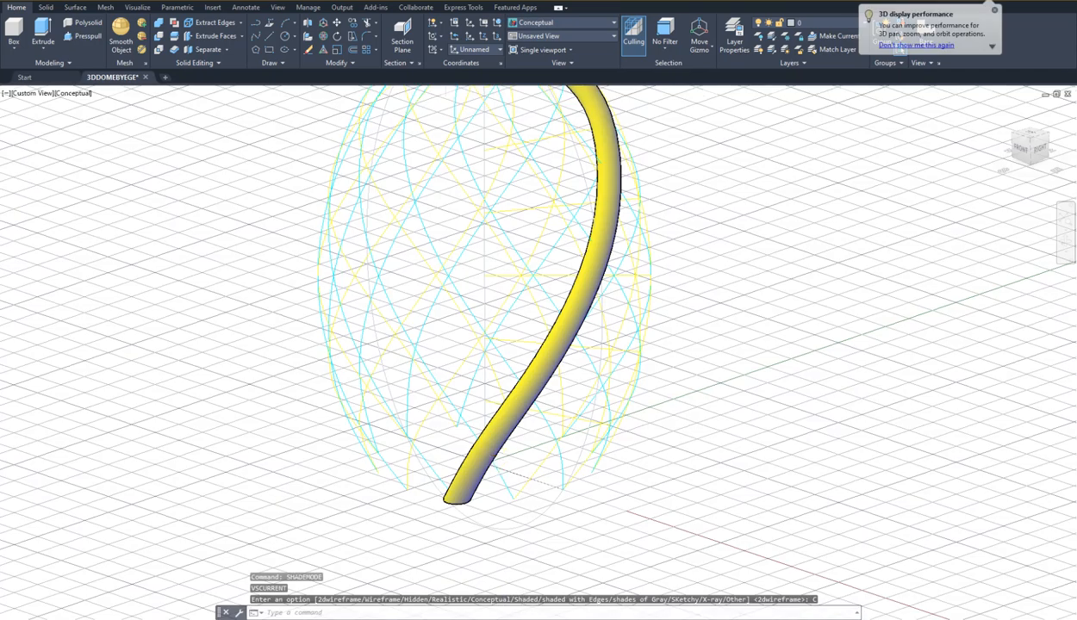
pyautogui.scroll(-4, 553, 505)
pyautogui.scroll(2, 548, 447)
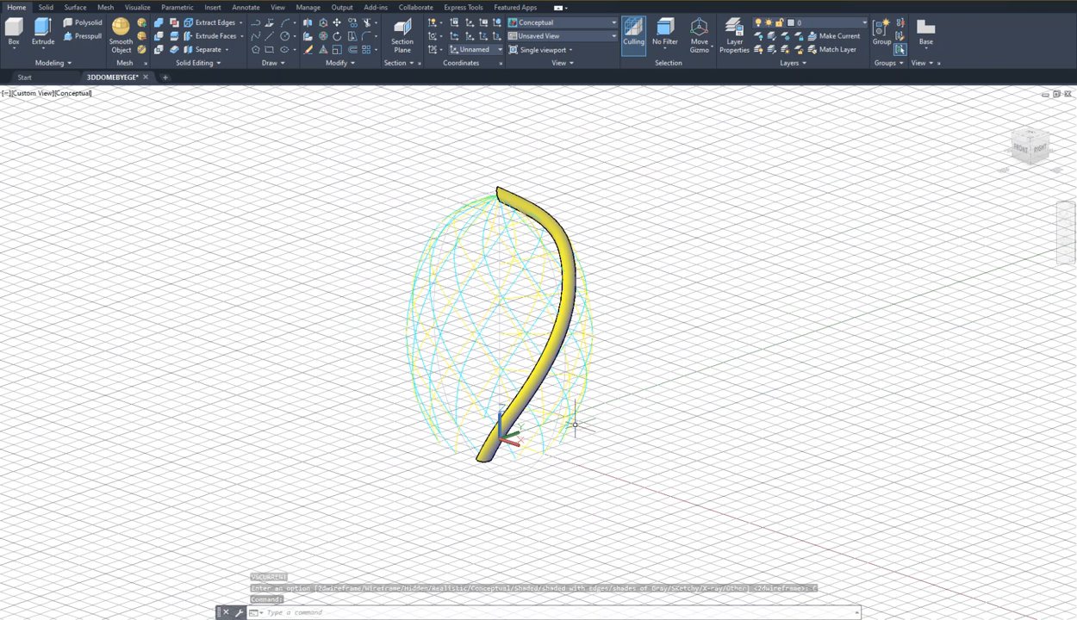
pyautogui.write('shade')
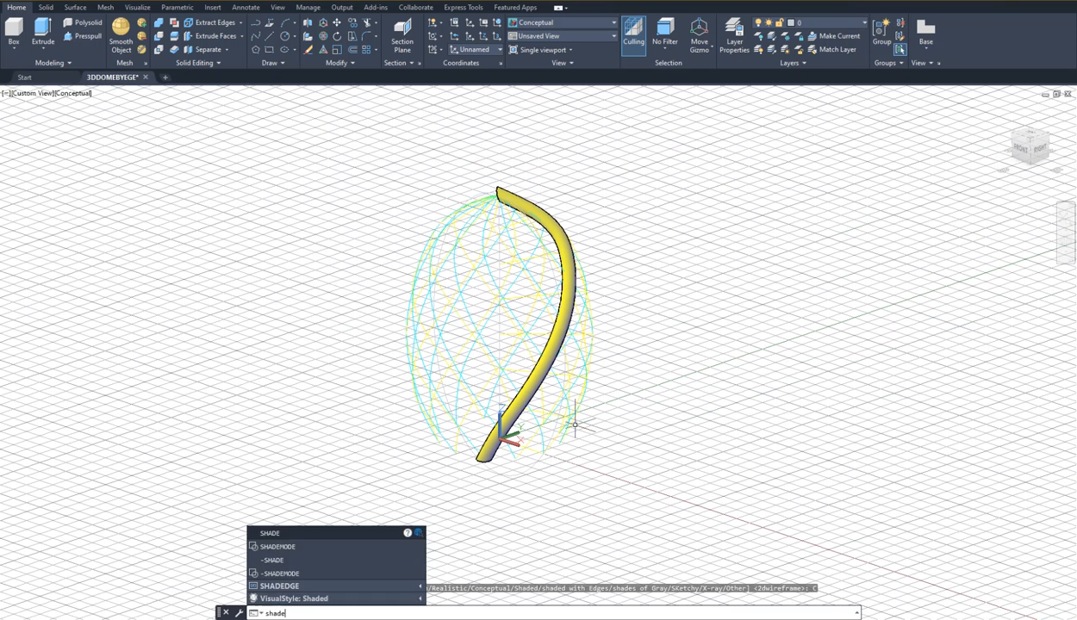
pyautogui.press('Escape')
pyautogui.press('Escape')
pyautogui.press('Escape')
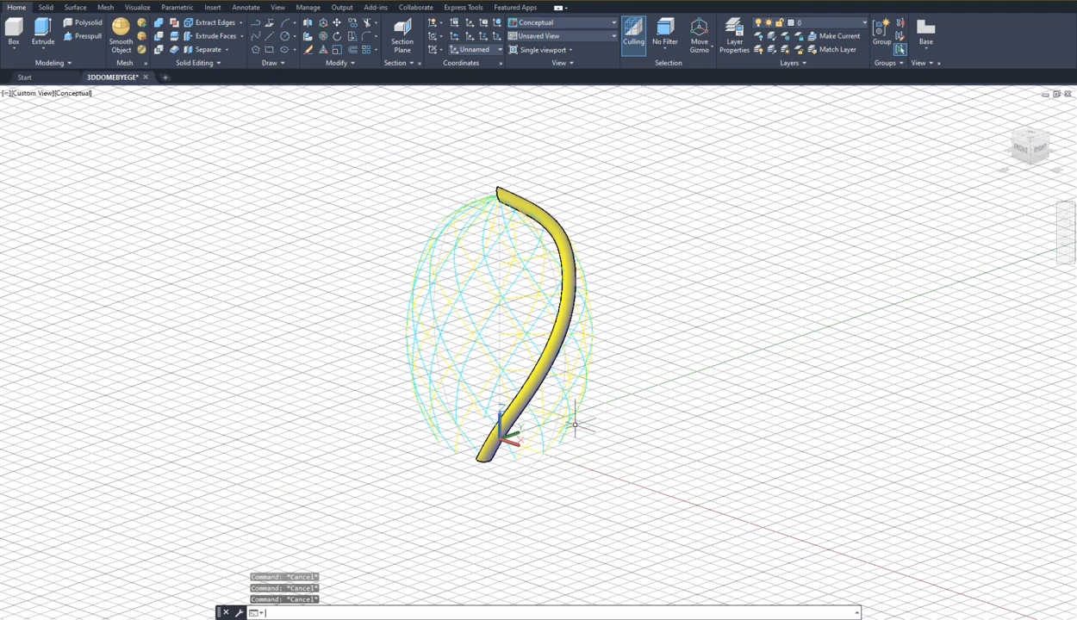
# - Undo the Conceptual visual style and the tube extrusion, back to the circle profile at the front base endpoint
pyautogui.hotkey('ctrl', 'z')
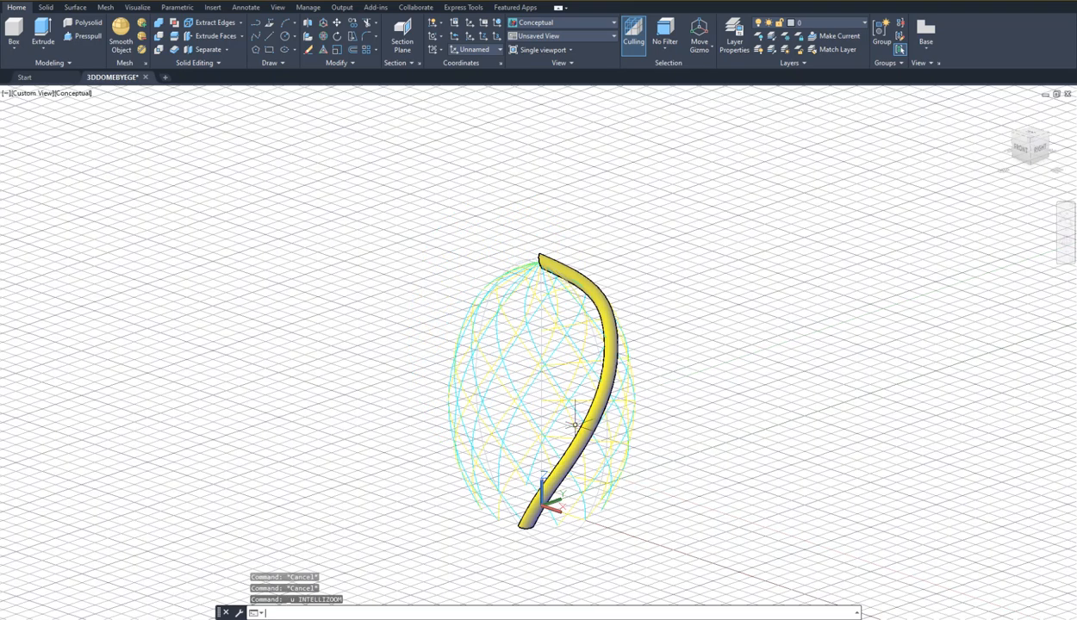
pyautogui.hotkey('ctrl', 'z')
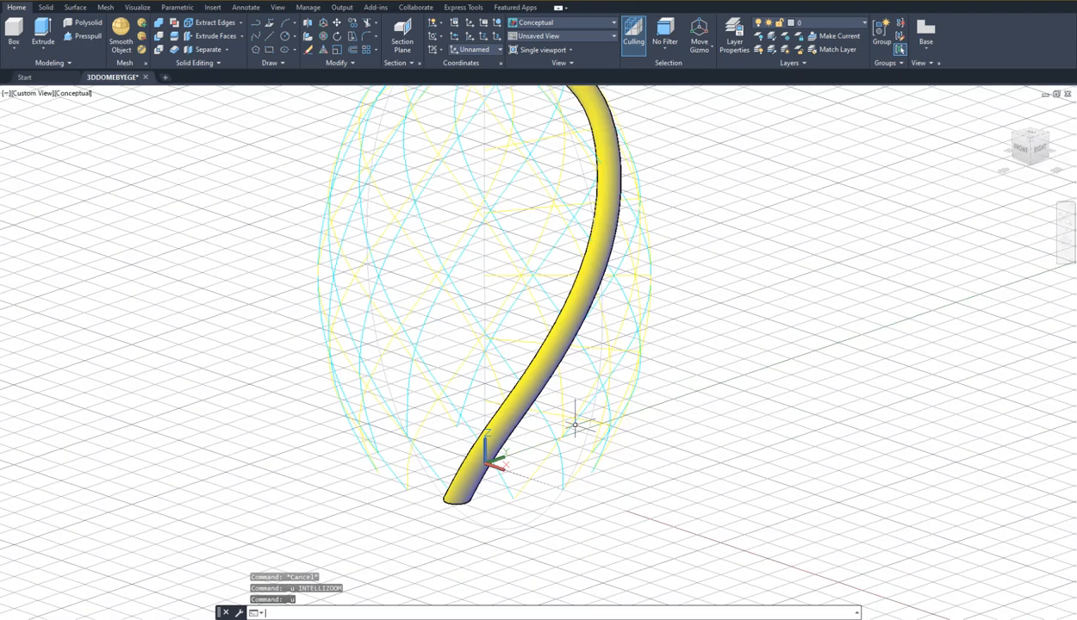
pyautogui.hotkey('ctrl', 'z')
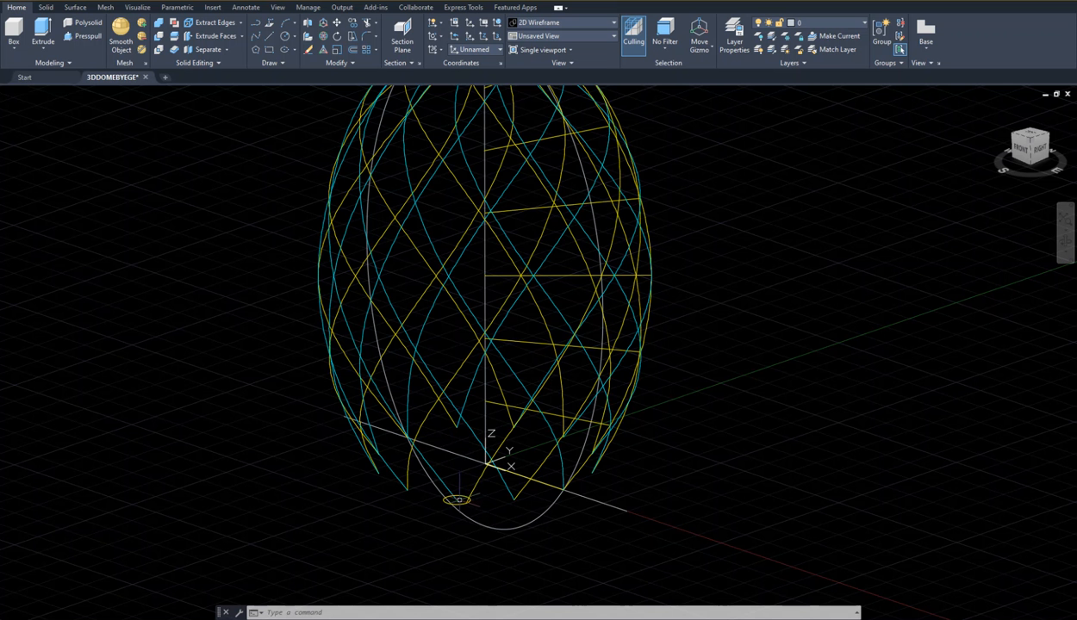
pyautogui.scroll(-2, 462, 494)
pyautogui.scroll(4, 463, 490)
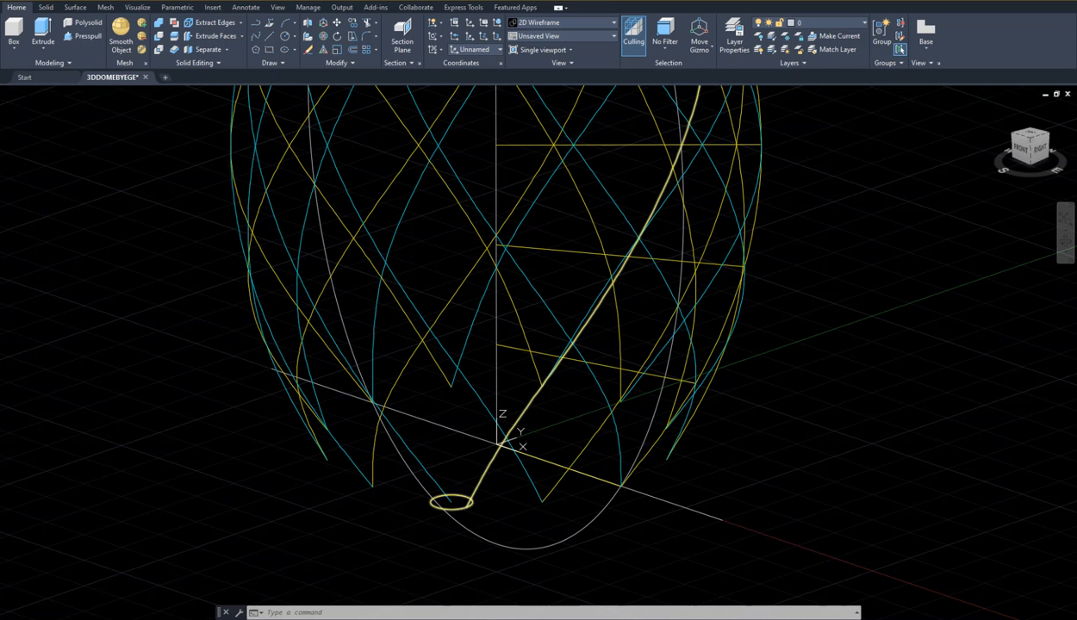
pyautogui.moveTo(461, 487); pyautogui.dragTo(468, 500, button='middle')
pyautogui.hotkey('ctrl', 'z')
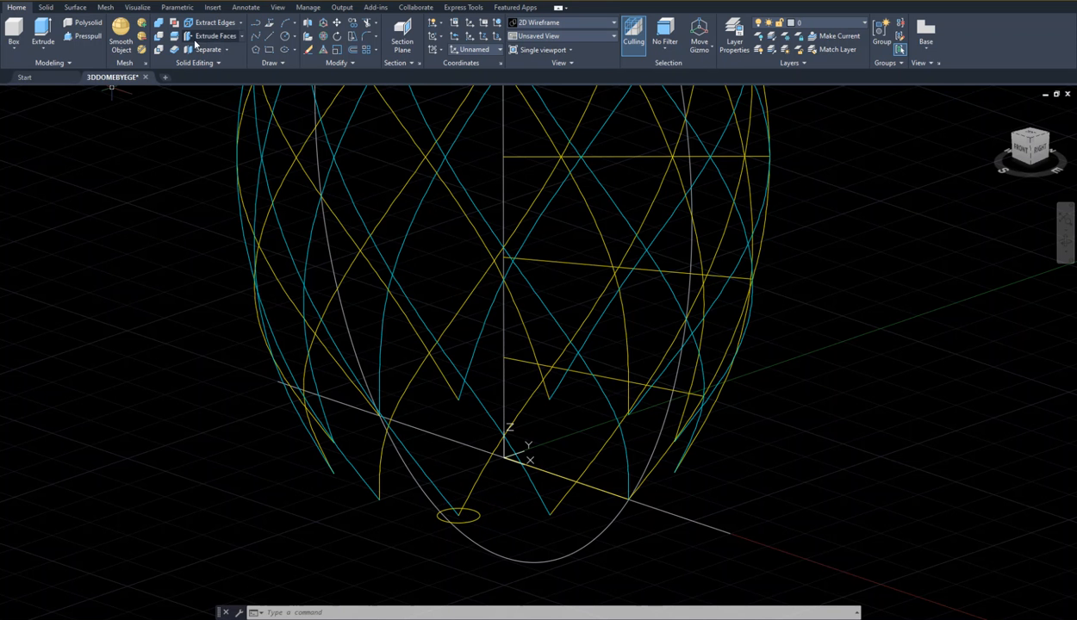
# - Copy the circle in place with a displacement of @0,0 from its center, with Ortho toggled off
pyautogui.click(340, 23)
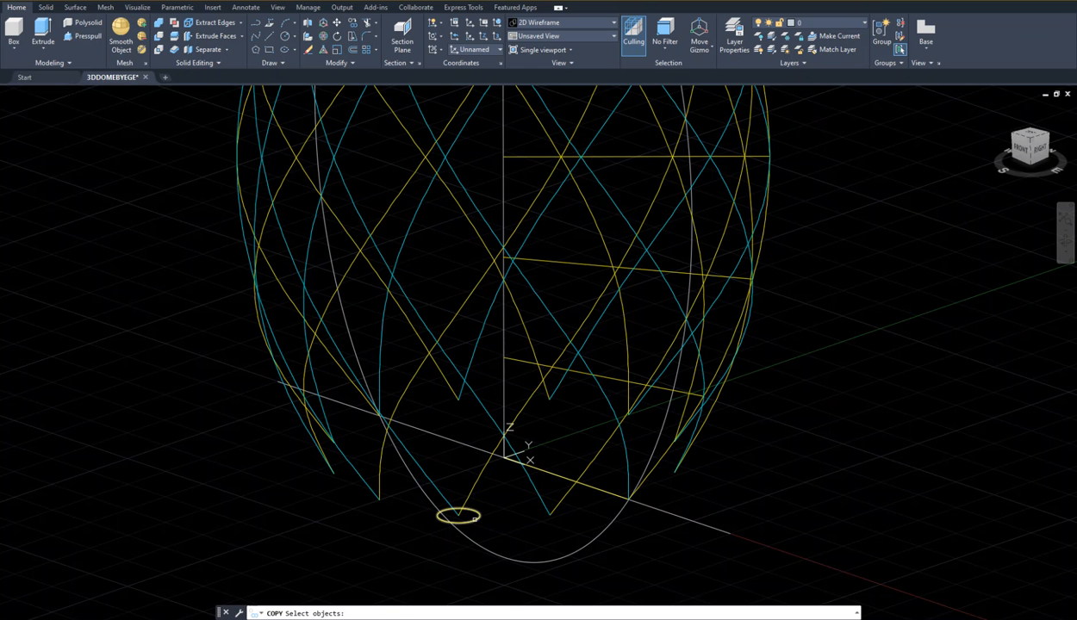
pyautogui.click(473, 519)
pyautogui.press('Return')
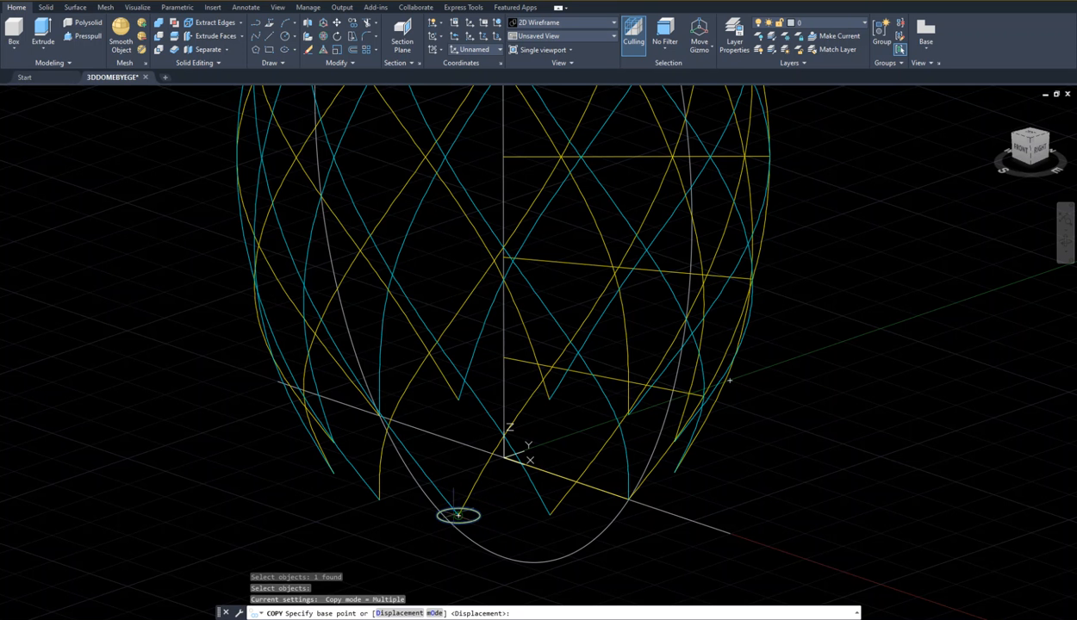
pyautogui.click(459, 515)
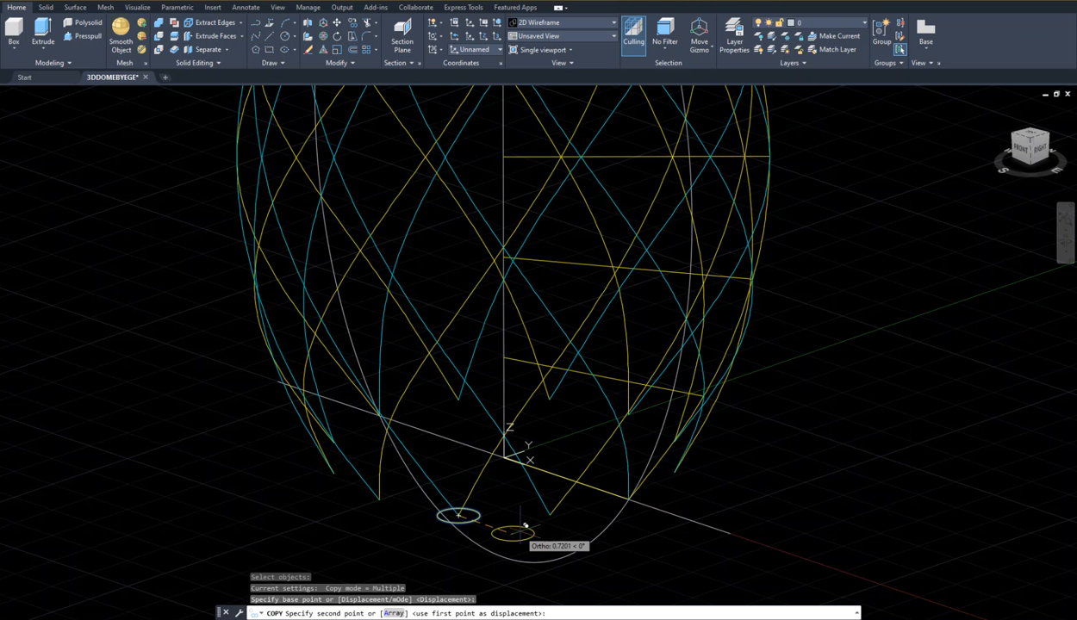
pyautogui.press('F8')
pyautogui.write('@')
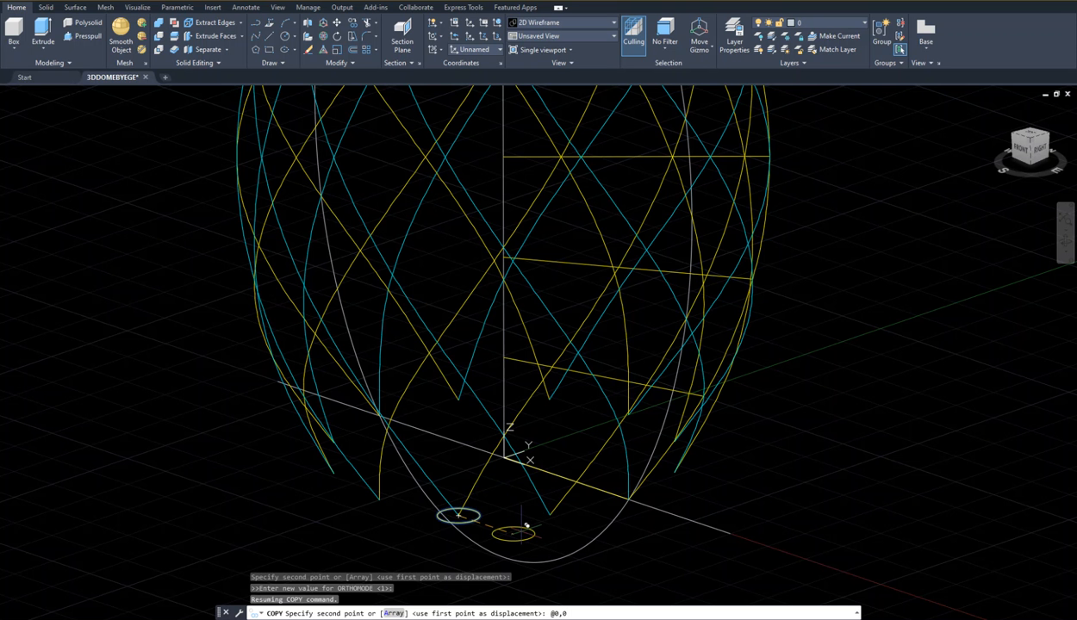
pyautogui.write('0,0')
pyautogui.press('Return')
pyautogui.press('Return')
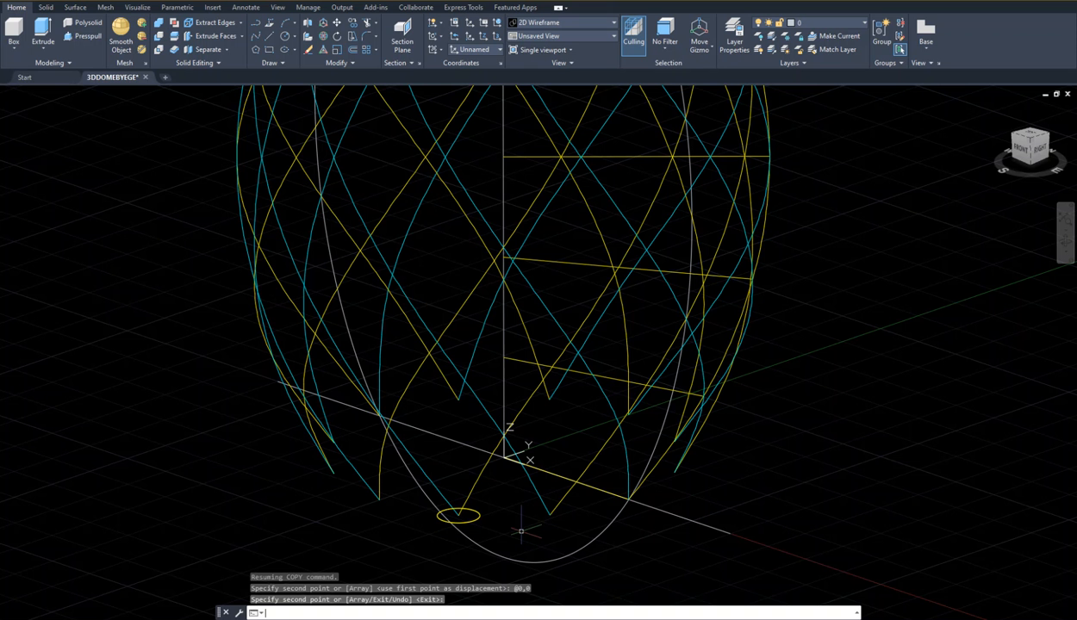
pyautogui.press('Return')
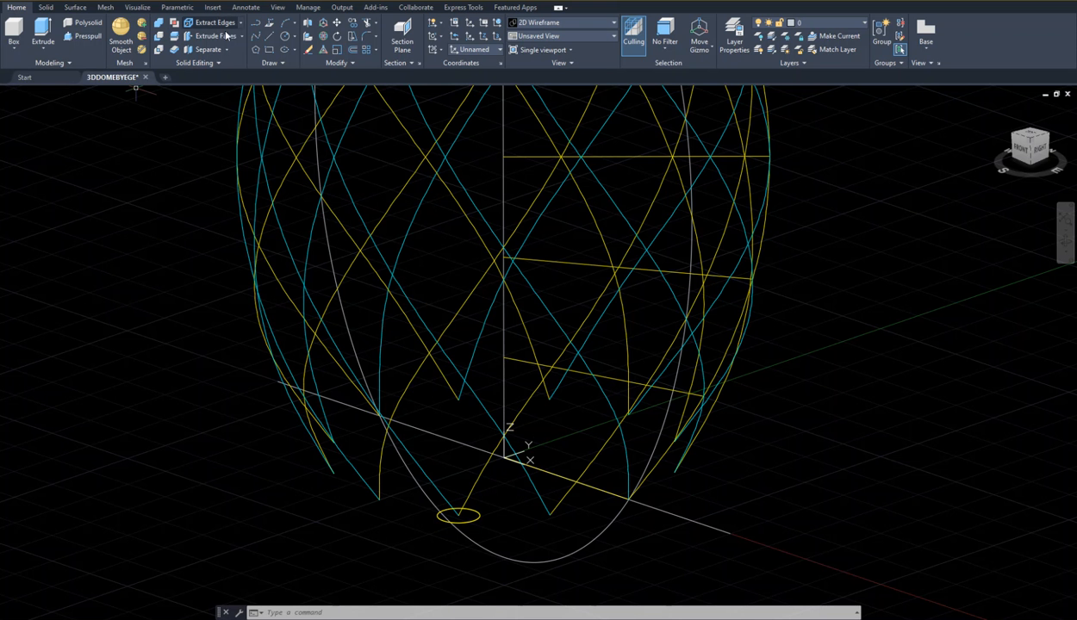
# - Polar-array the two coincident circles around the bottom endpoint of the dome's vertical axis with 12 items
pyautogui.click(377, 50)
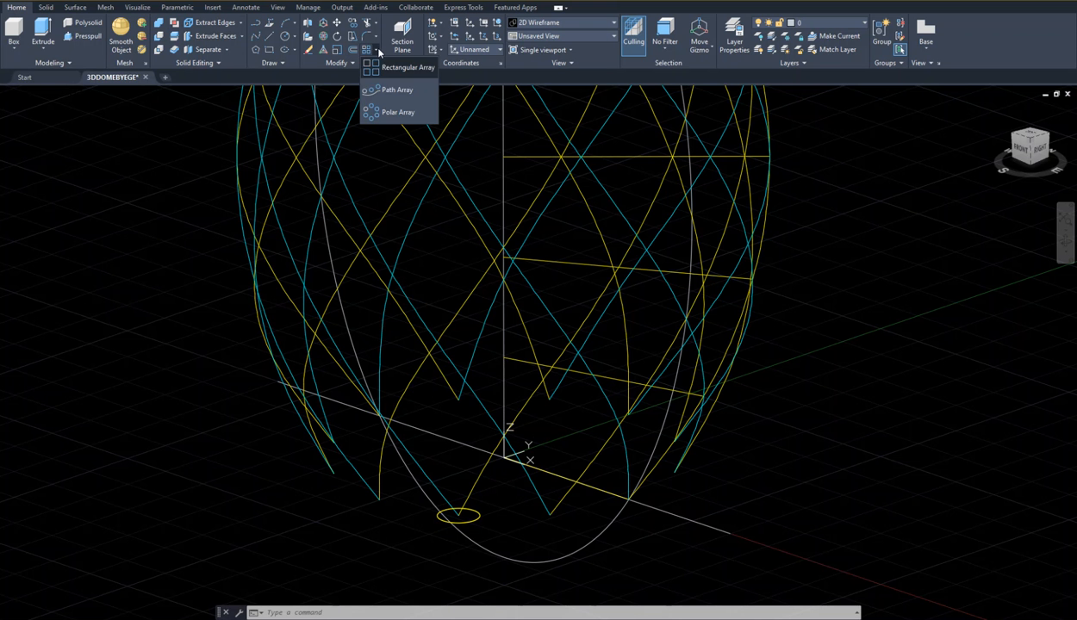
pyautogui.click(396, 112)
pyautogui.click(373, 538)
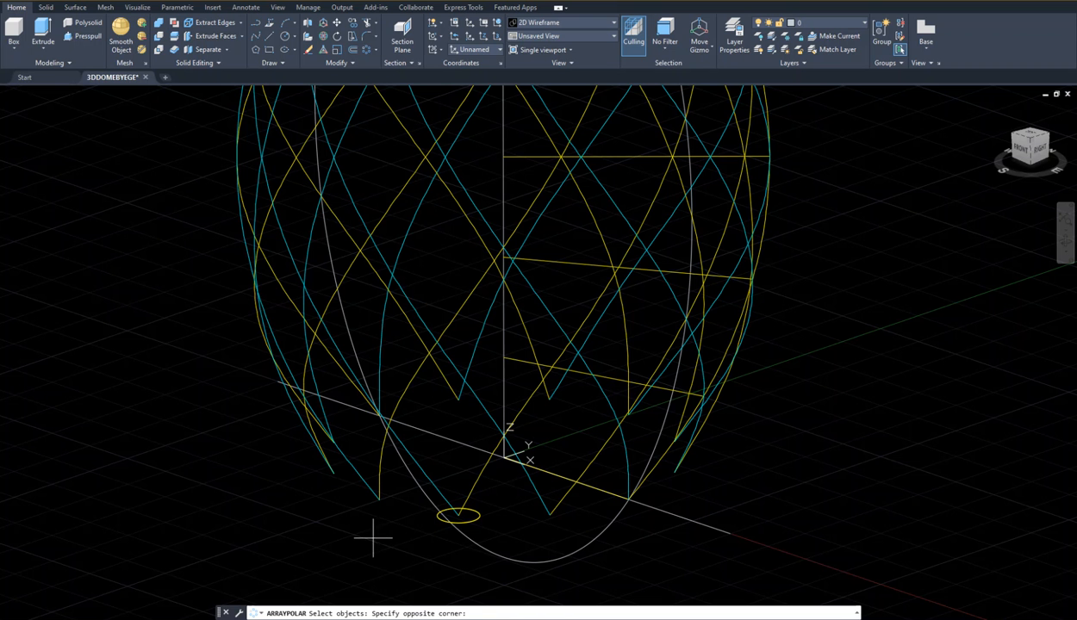
pyautogui.click(515, 505)
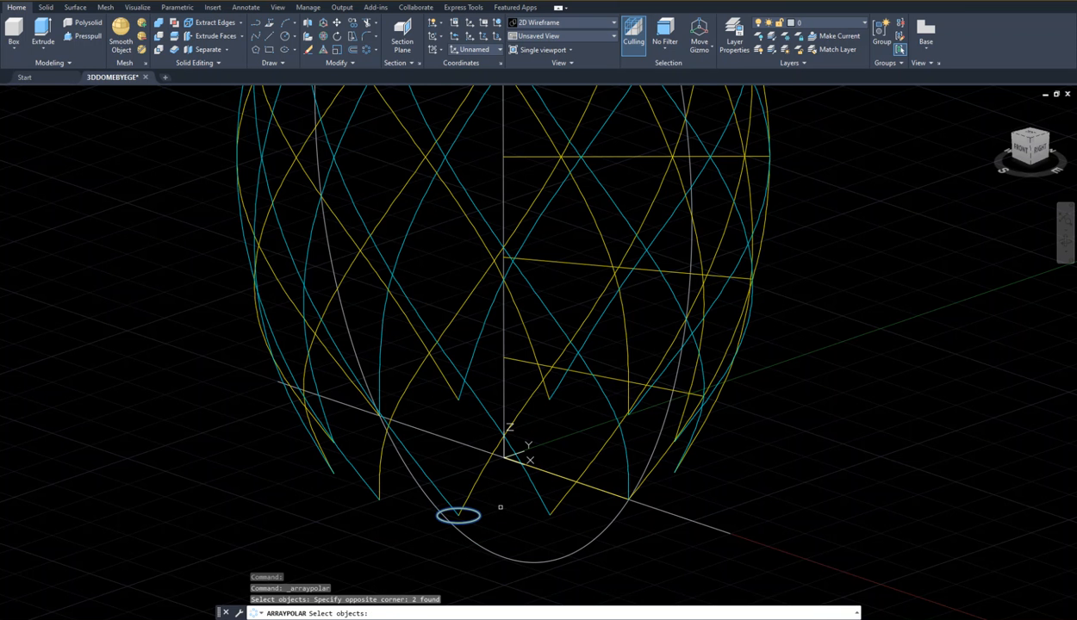
pyautogui.press('Return')
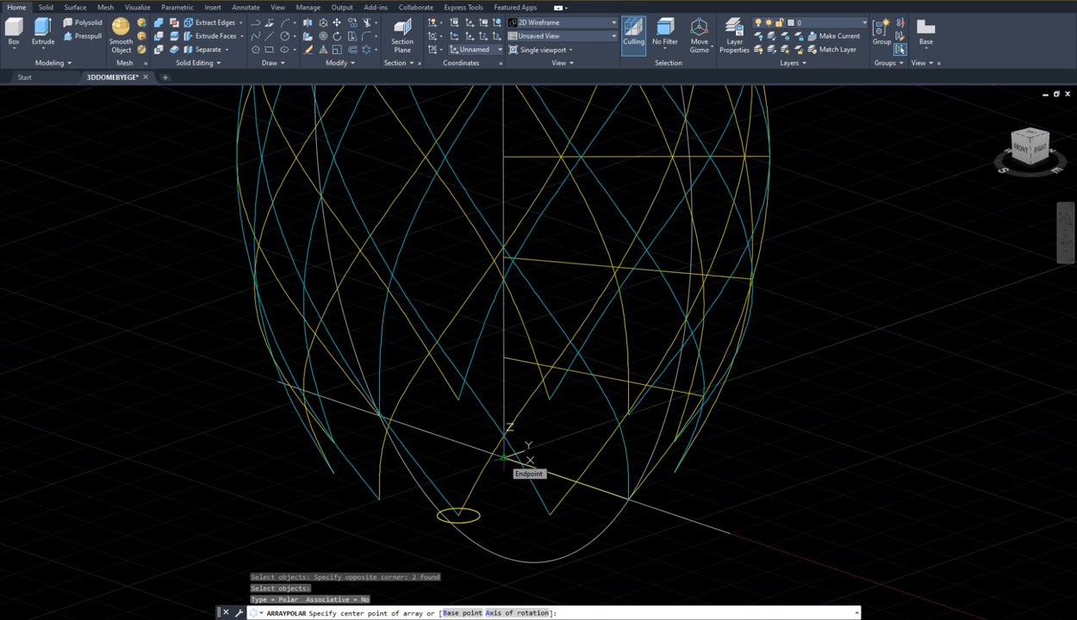
pyautogui.click(504, 456)
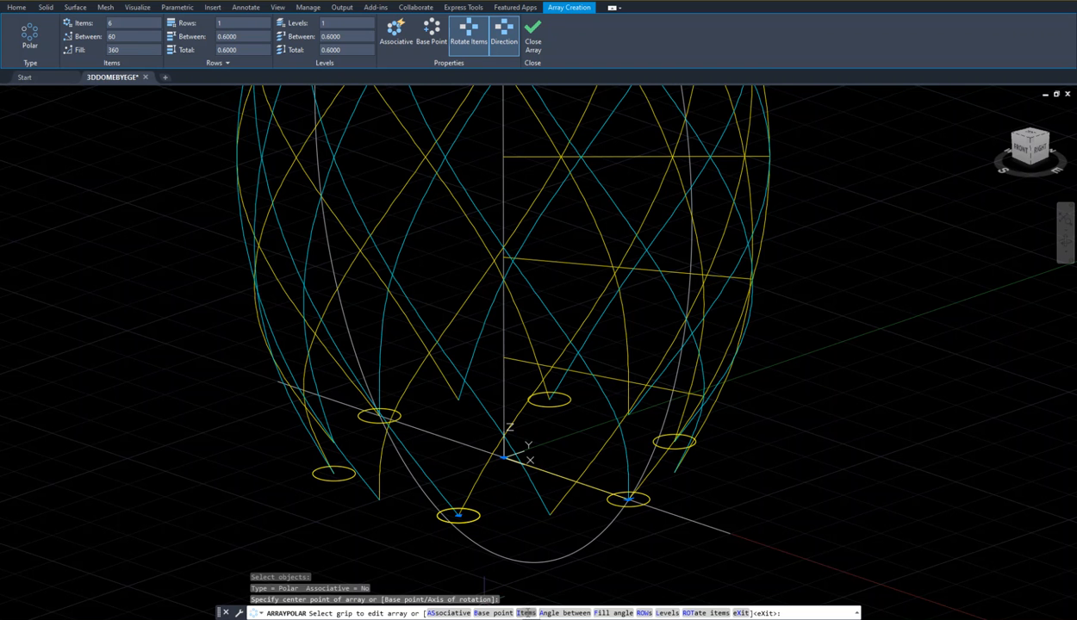
pyautogui.click(526, 613)
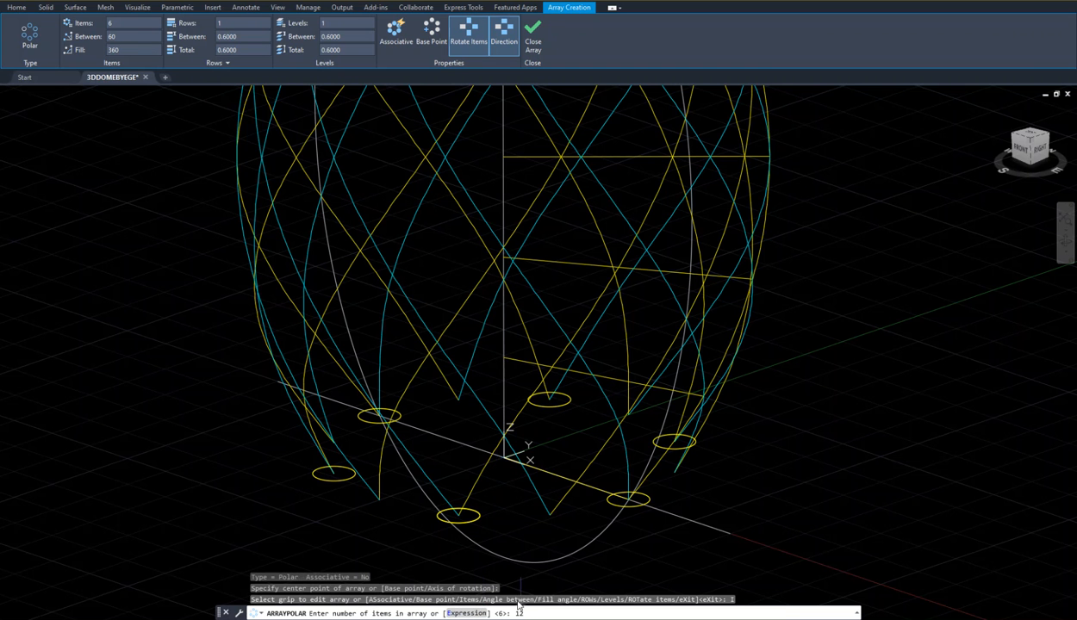
pyautogui.write('12')
pyautogui.press('Return')
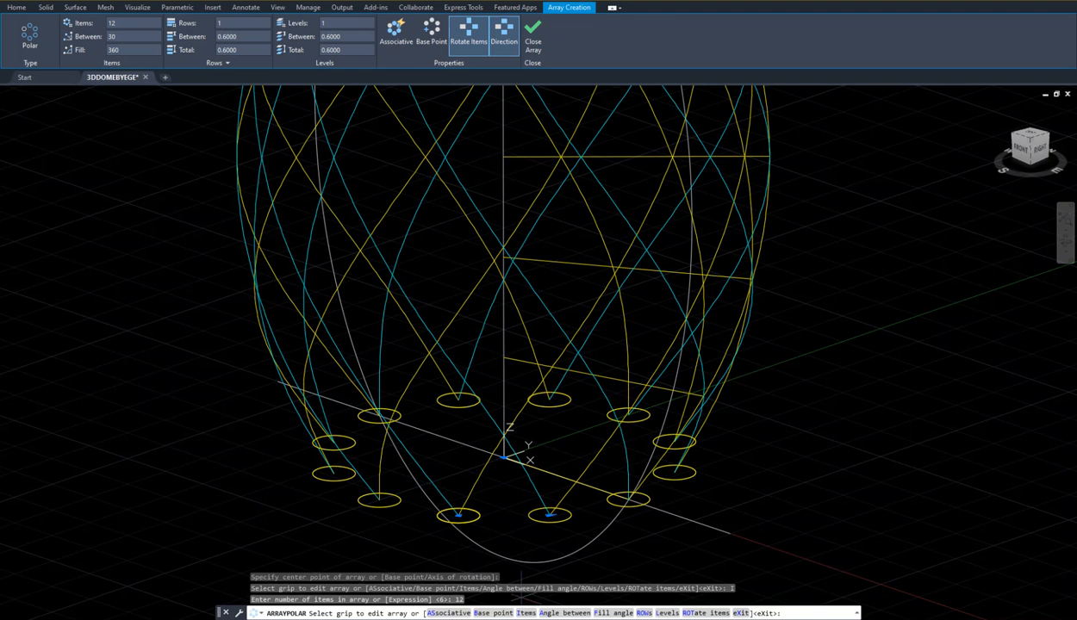
pyautogui.press('Return')
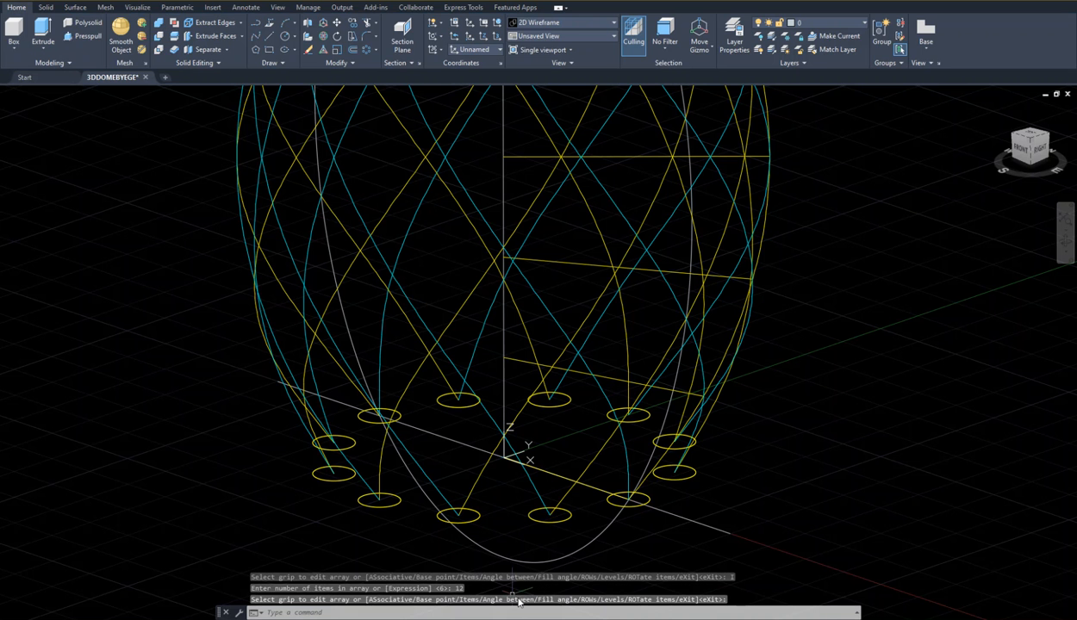
# - Check for doubled circles at the front base endpoints by moving one slightly aside, and undo the move
pyautogui.click(544, 516)
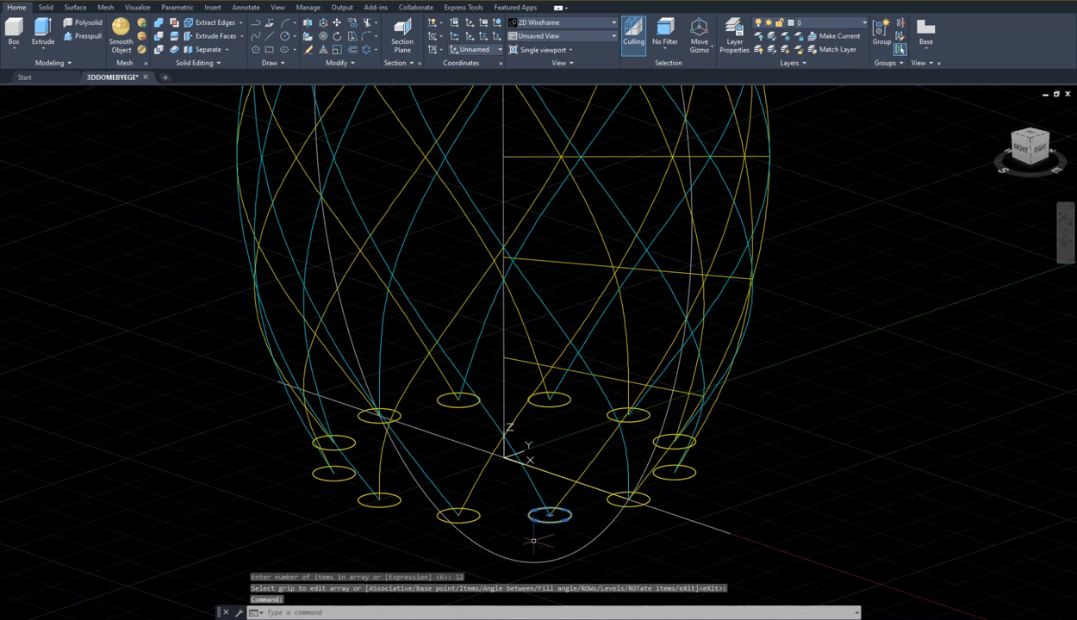
pyautogui.press('Escape')
pyautogui.click(467, 516)
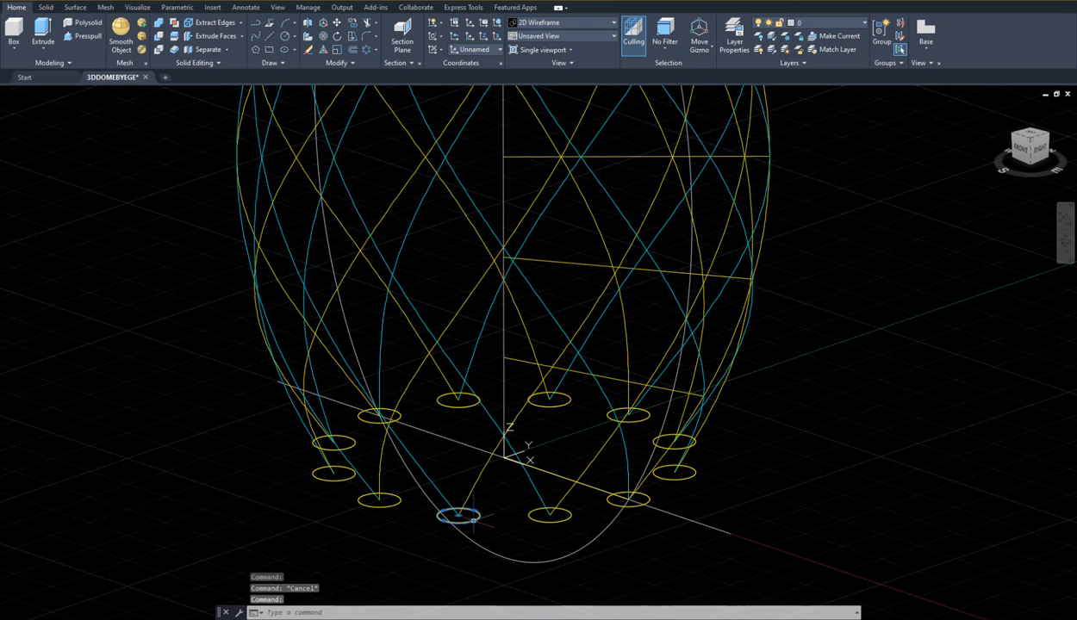
pyautogui.press('Escape')
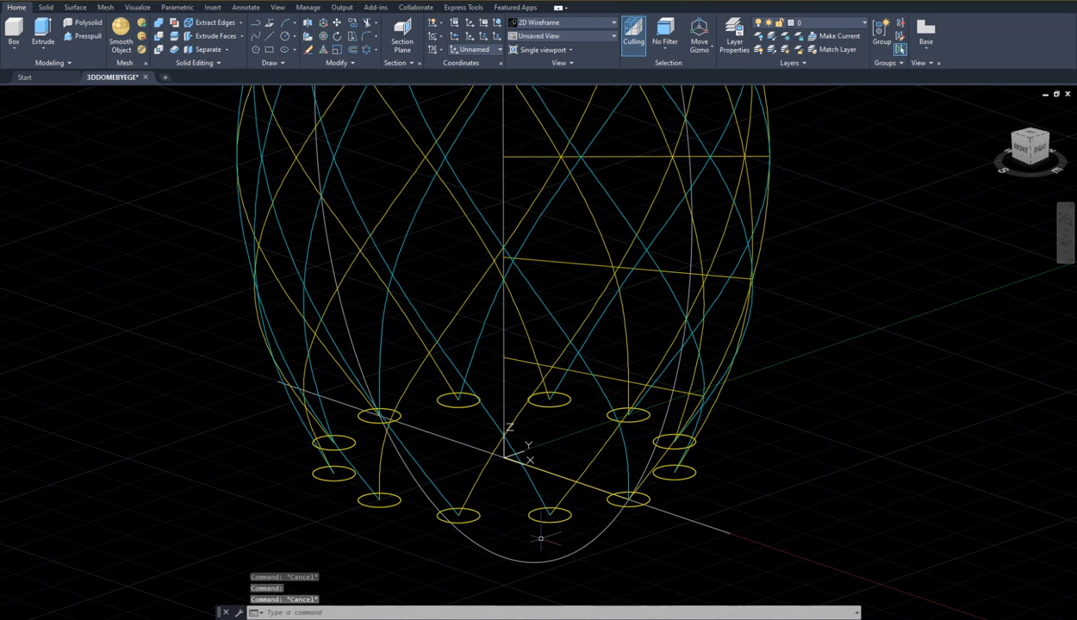
pyautogui.write('m')
pyautogui.press('Return')
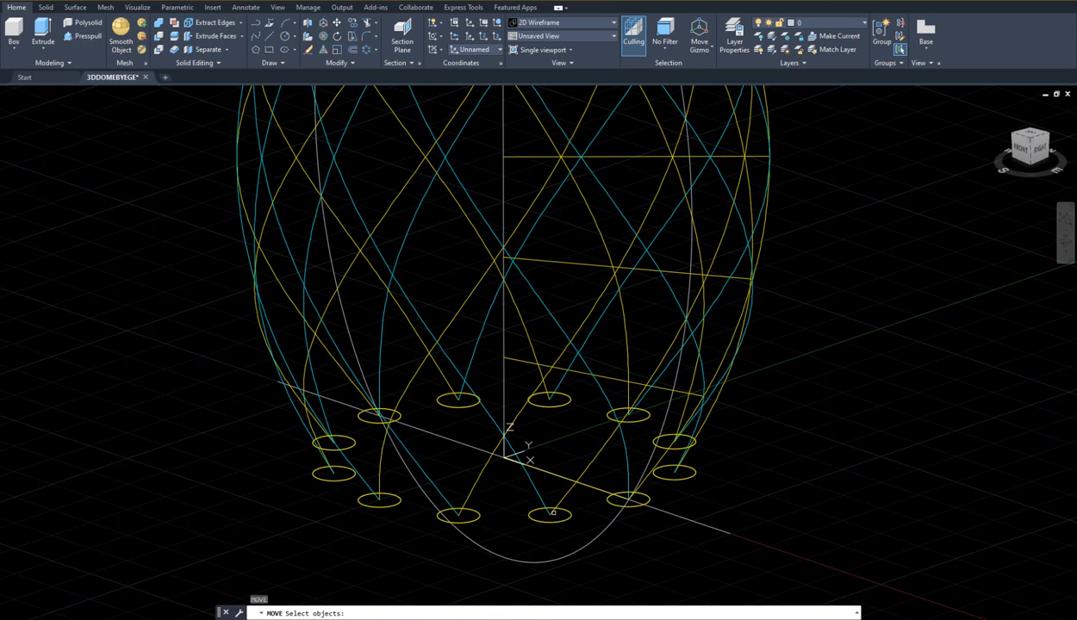
pyautogui.click(546, 522)
pyautogui.press('Return')
pyautogui.click(550, 522)
pyautogui.click(526, 532)
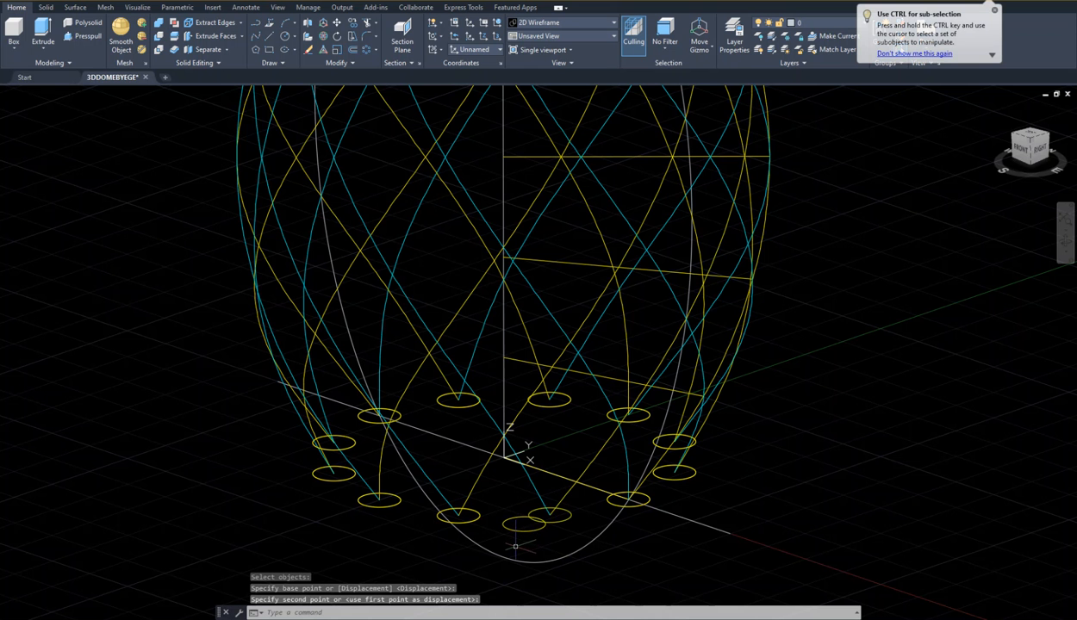
pyautogui.hotkey('ctrl', 'z')
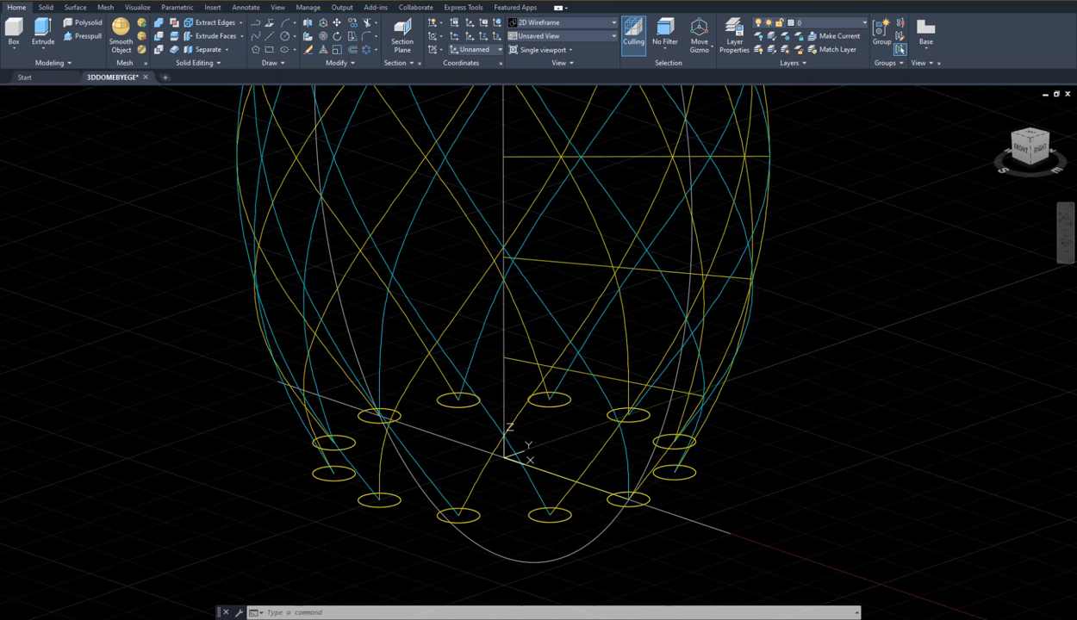
# - Start a solid extrusion with one of the circles at the original front base endpoint as its profile
pyautogui.click(43, 30)
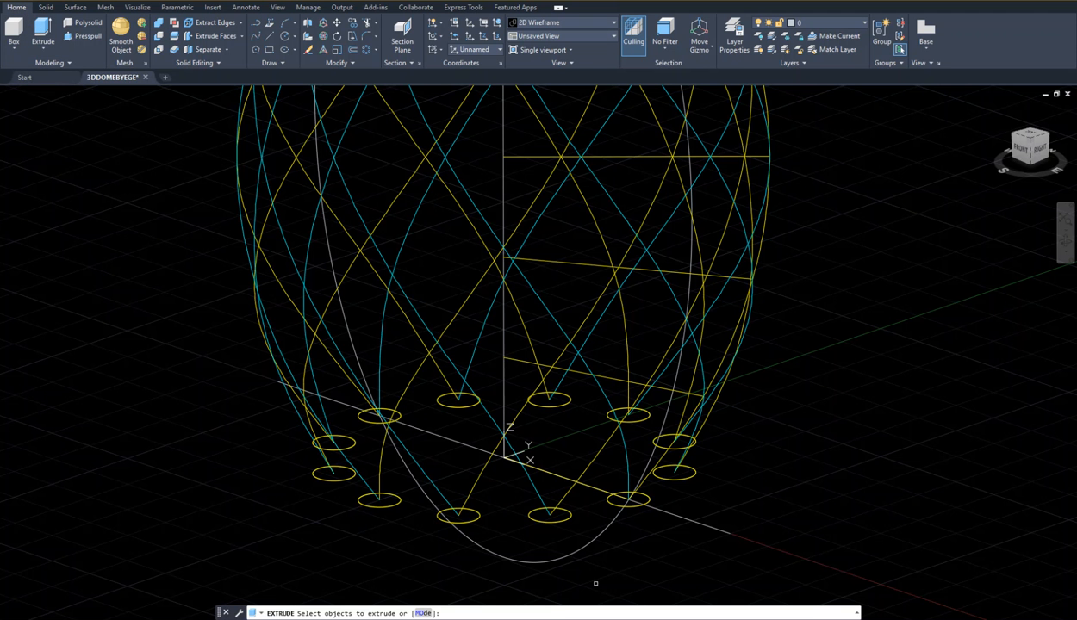
pyautogui.click(477, 519)
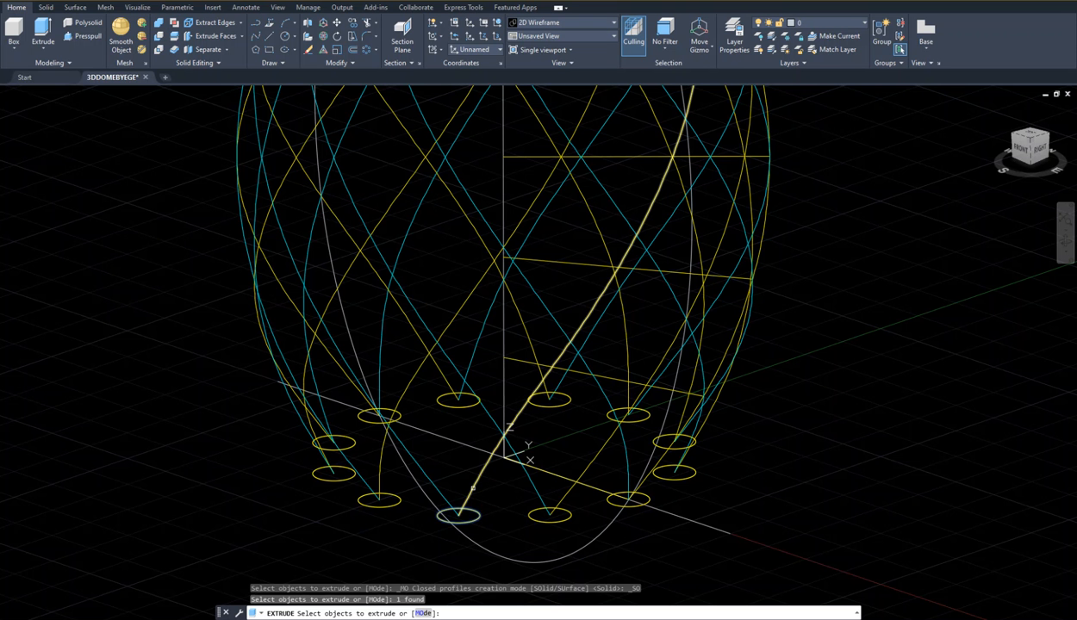
pyautogui.click(471, 489)
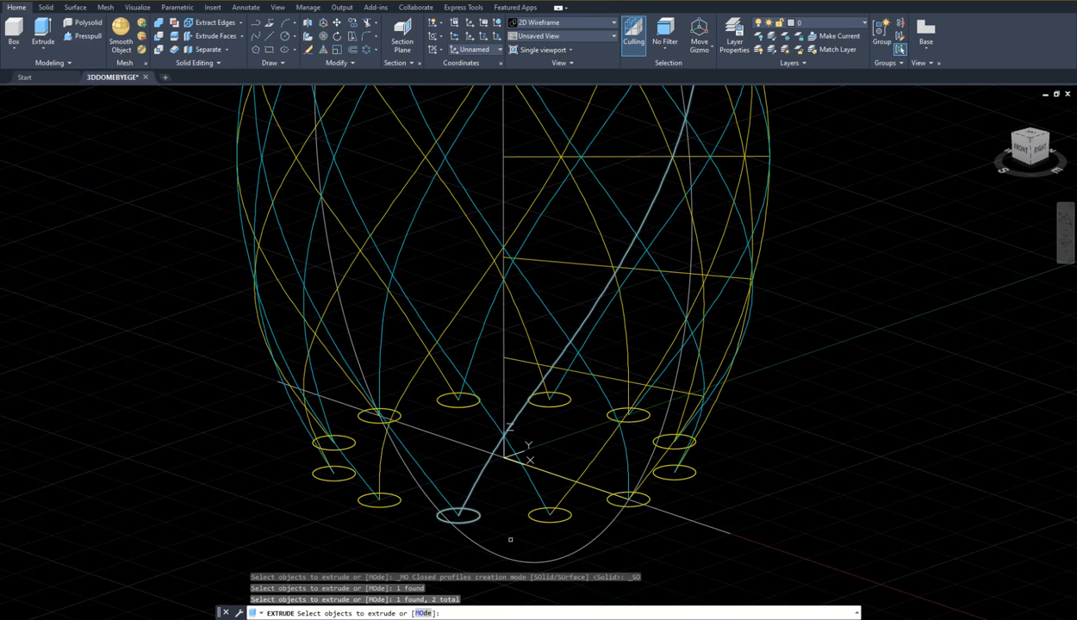
pyautogui.press('Escape')
pyautogui.press('Escape')
pyautogui.press('Escape')
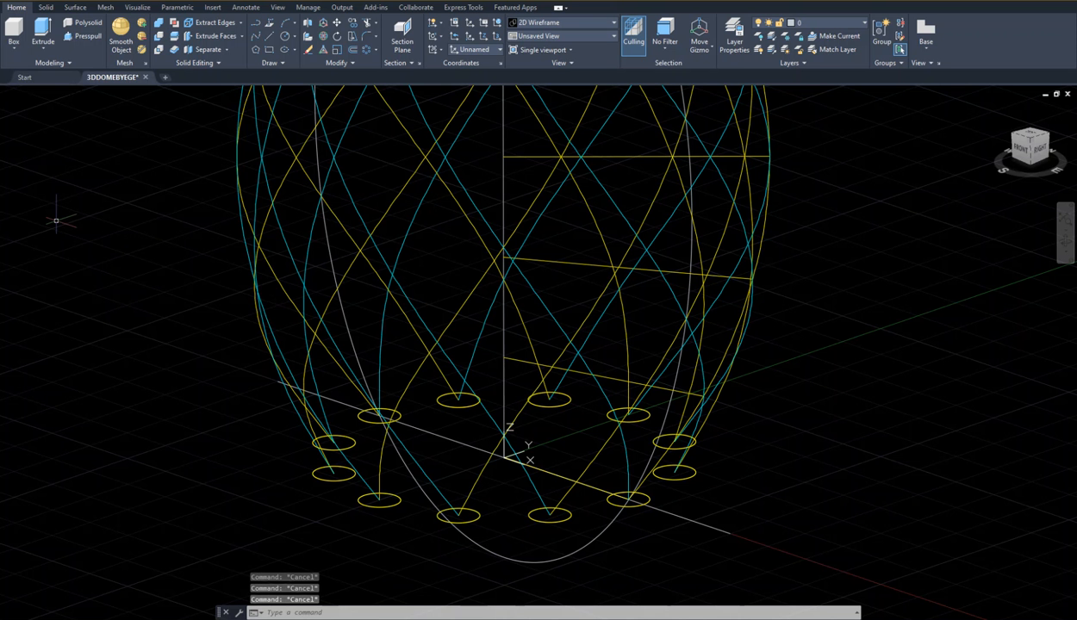
pyautogui.click(43, 49)
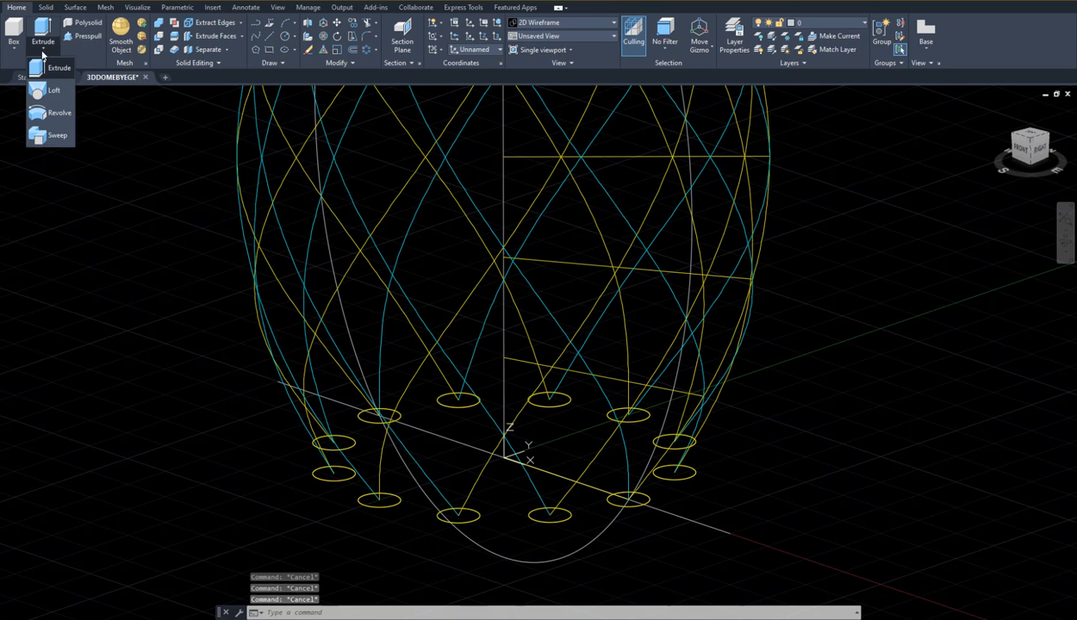
pyautogui.click(47, 68)
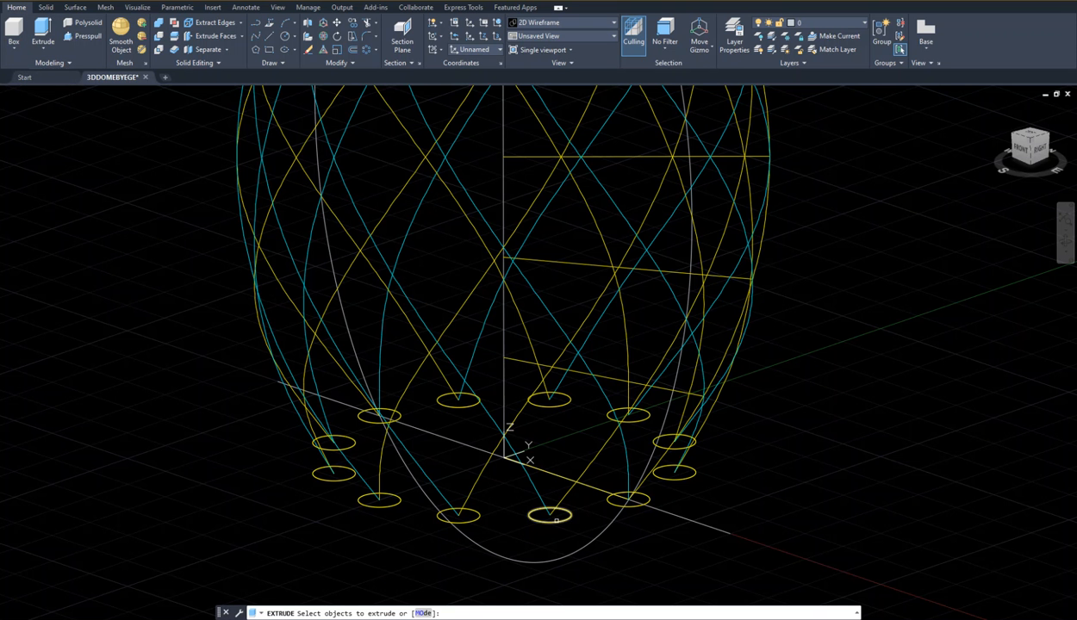
pyautogui.click(564, 521)
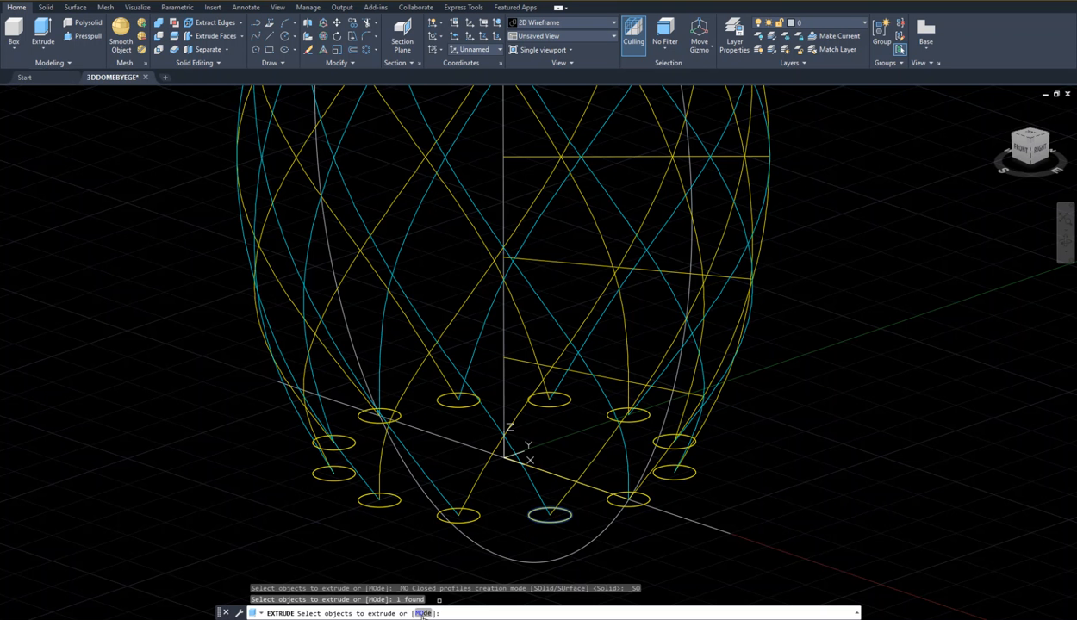
pyautogui.press('Escape')
pyautogui.press('Escape')
pyautogui.press('Escape')
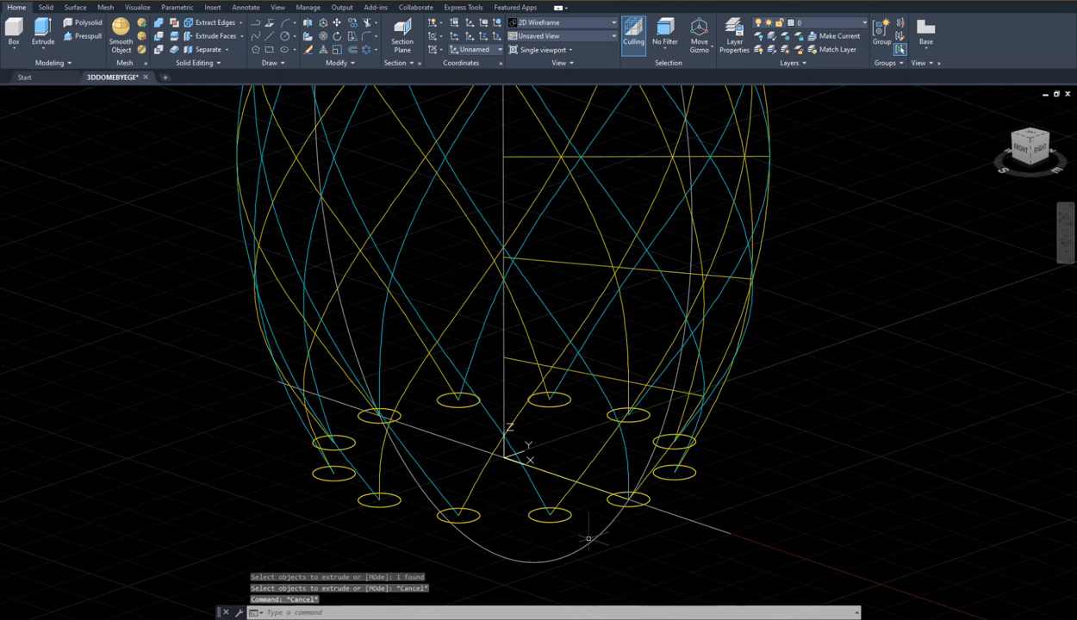
# - Extrude the front base circle next to the one on the X axis along its yellow rib curve as a path
pyautogui.press('Return')
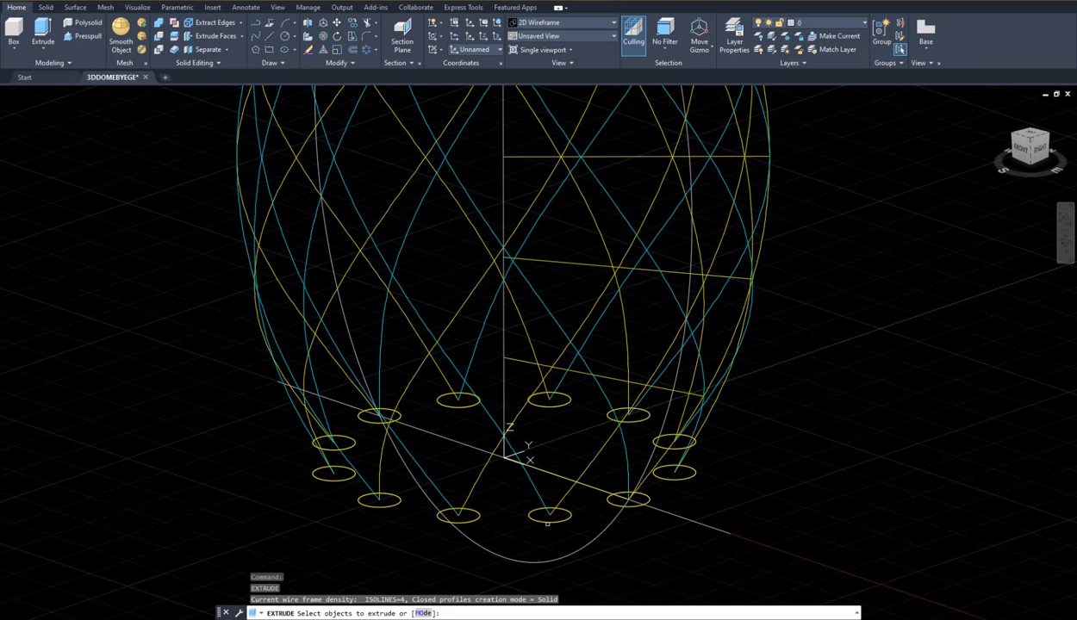
pyautogui.click(567, 516)
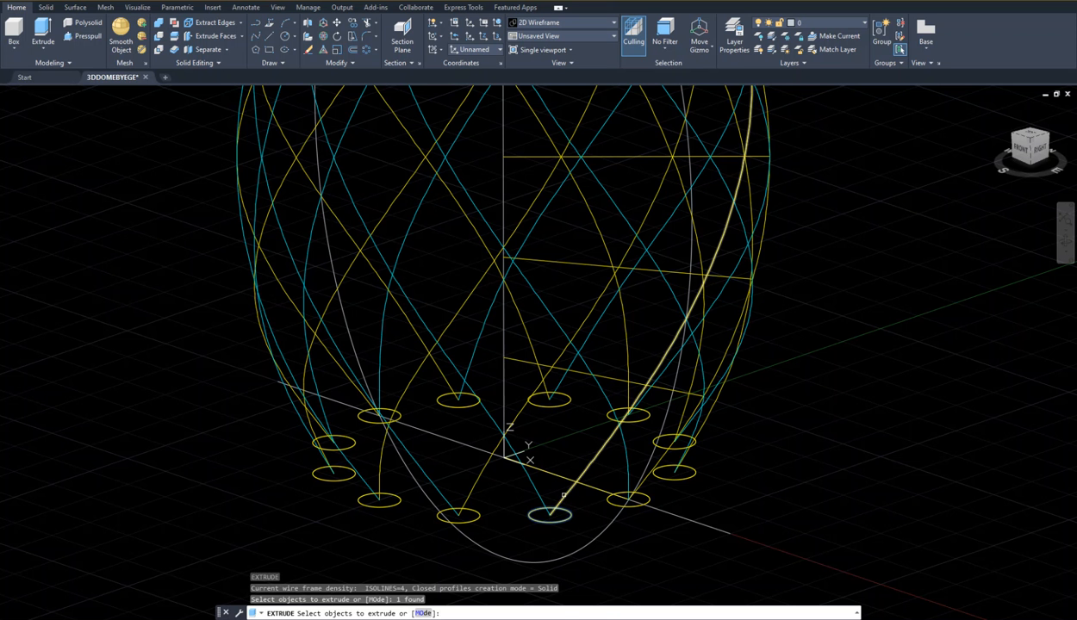
pyautogui.press('Return')
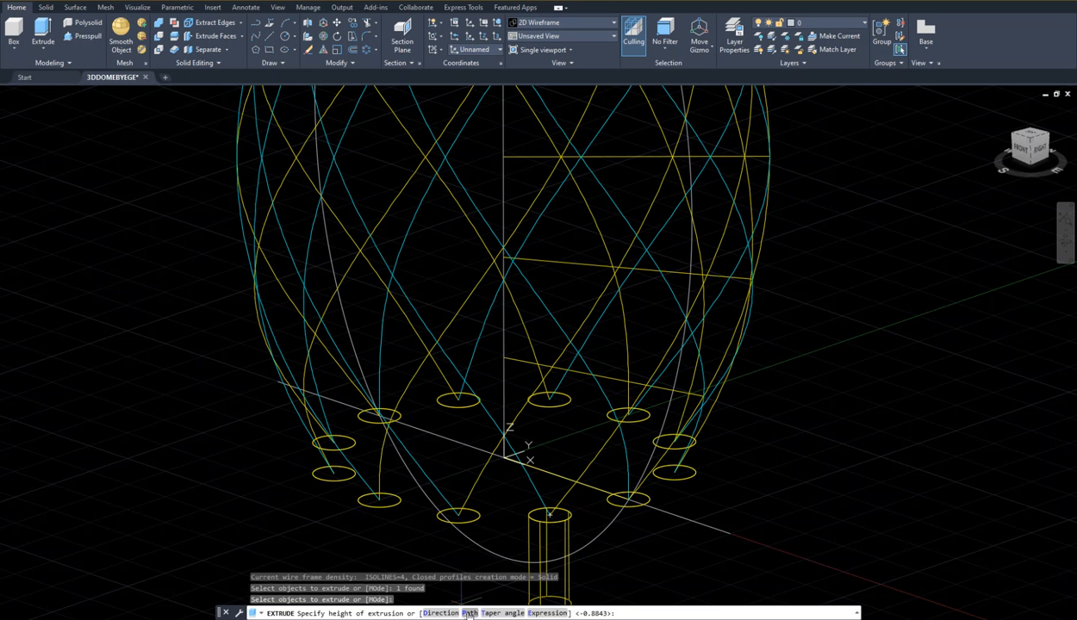
pyautogui.click(470, 613)
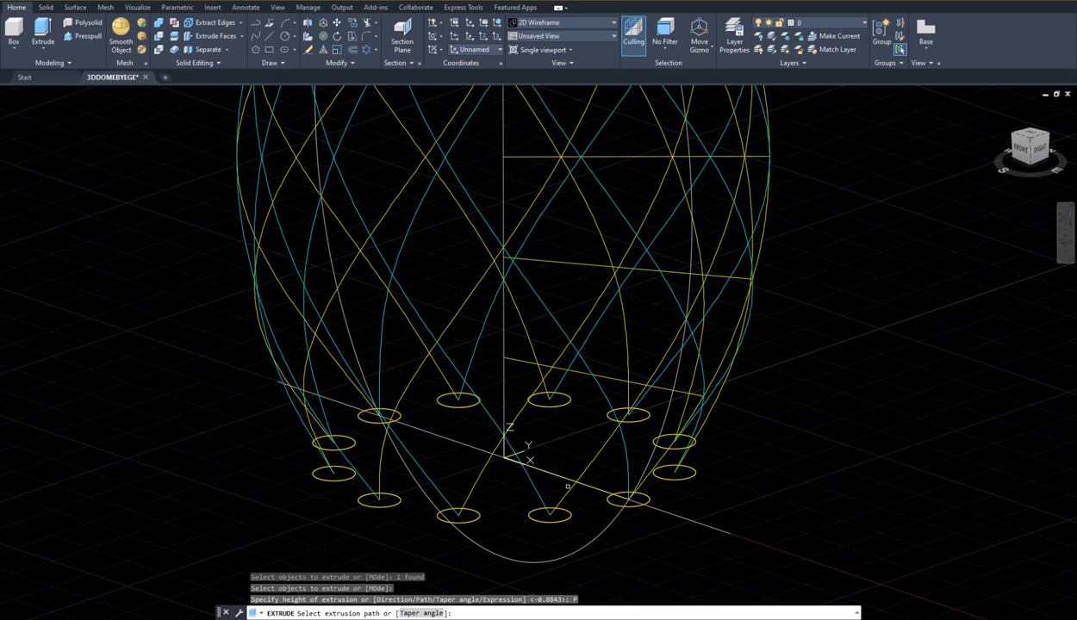
pyautogui.click(566, 494)
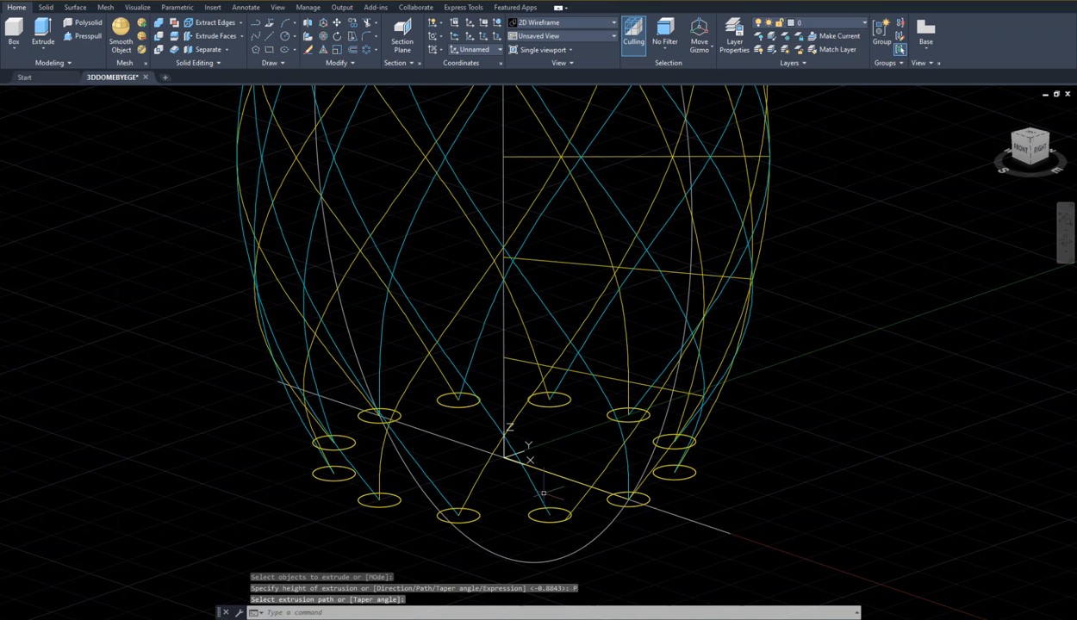
# - Extrude the same front base circle along its cyan rib curve, keeping the finished tube out of the selection
pyautogui.press('Return')
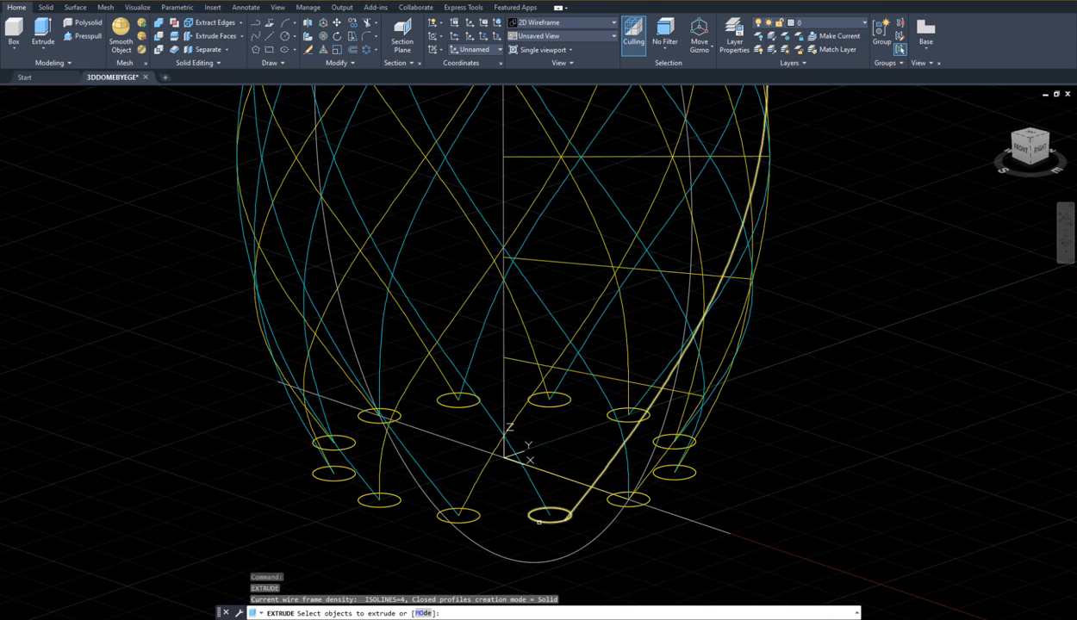
pyautogui.click(538, 520)
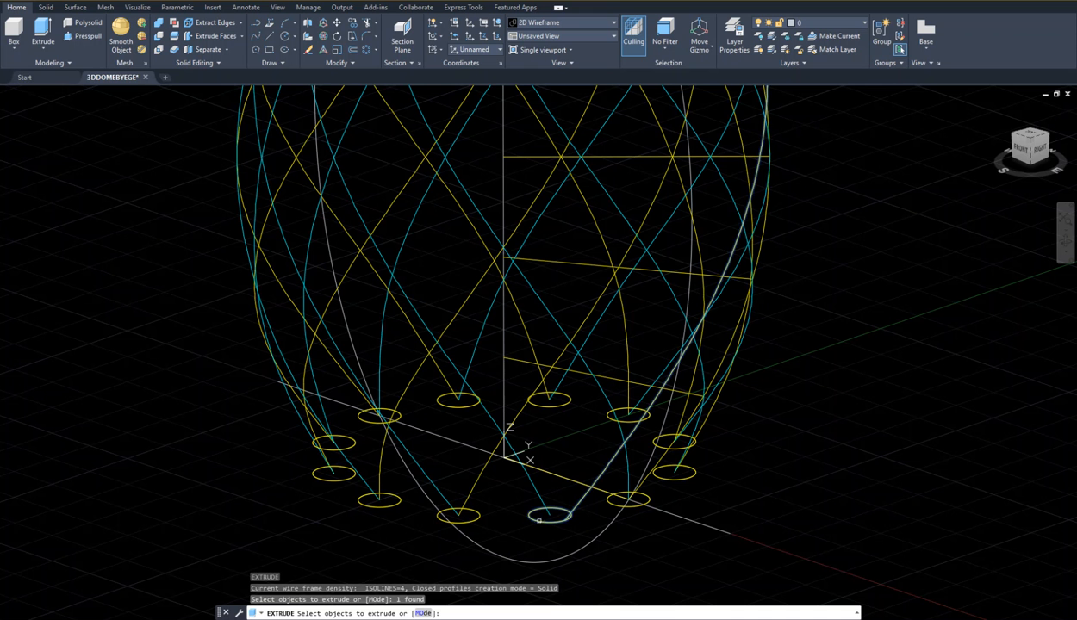
pyautogui.press('Return')
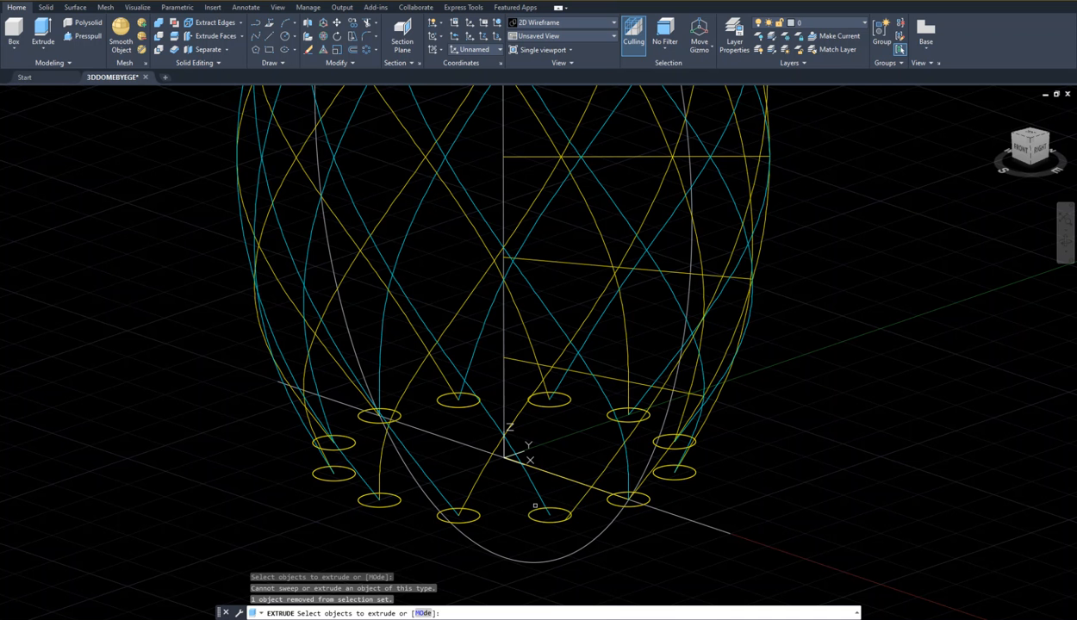
pyautogui.click(543, 522)
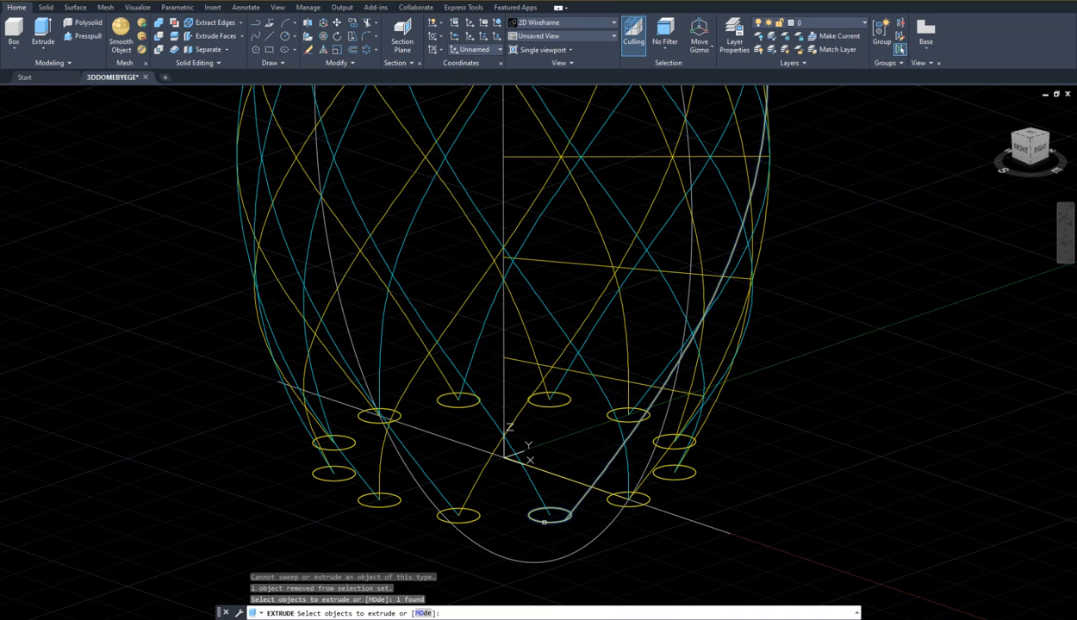
pyautogui.moveTo(513, 534)
pyautogui.mouseDown()
pyautogui.moveTo(572, 496)
pyautogui.moveTo(517, 508)
pyautogui.moveTo(500, 549)
pyautogui.mouseUp()
pyautogui.click(517, 535)
pyautogui.click(581, 499)
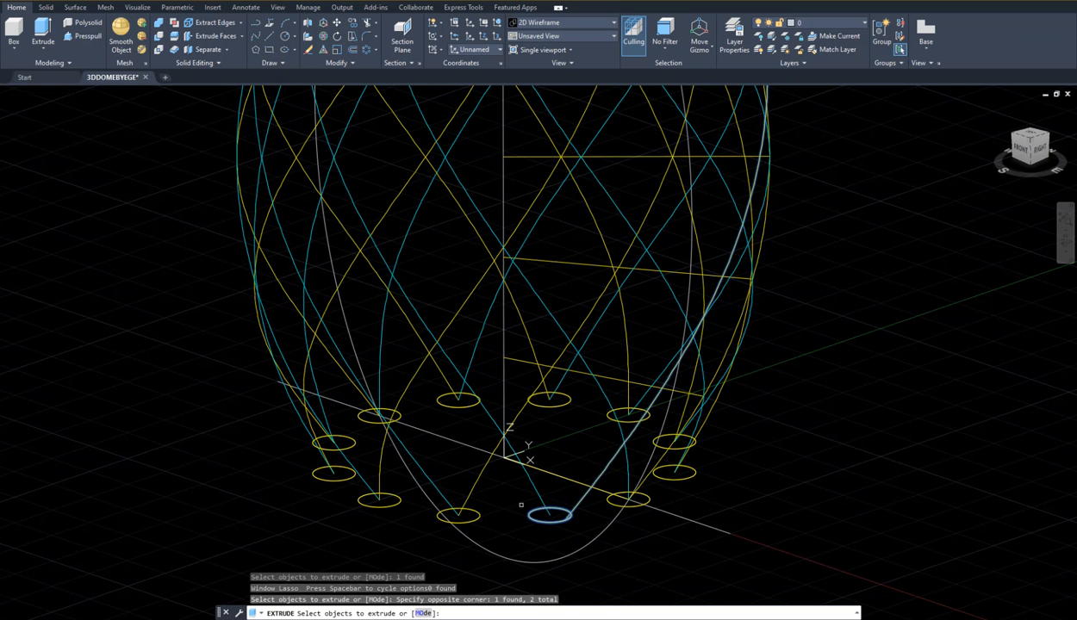
pyautogui.press('Return')
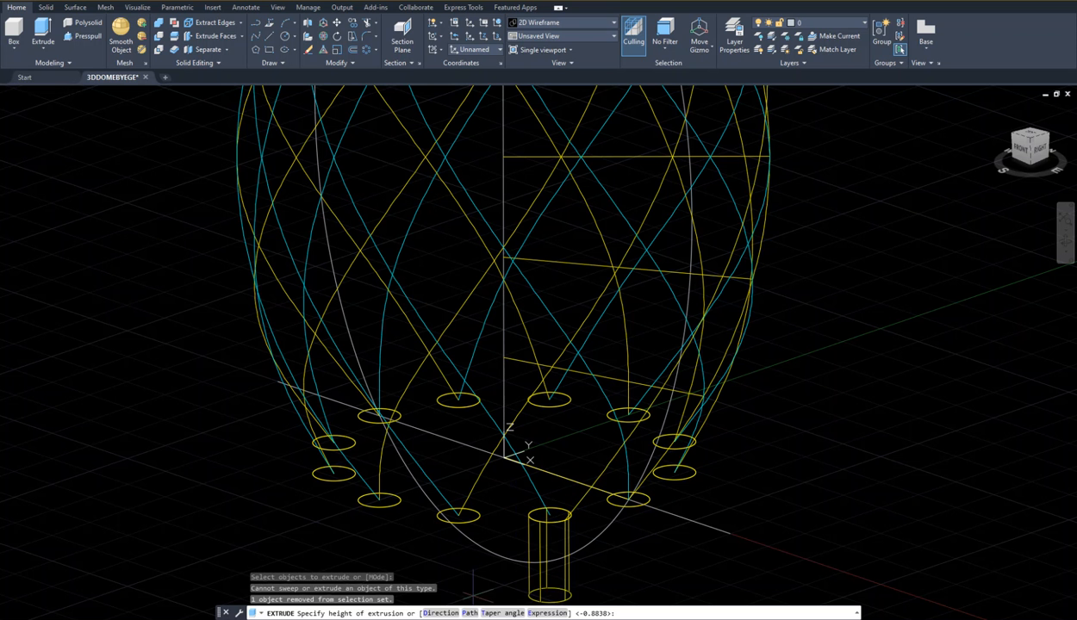
pyautogui.click(469, 612)
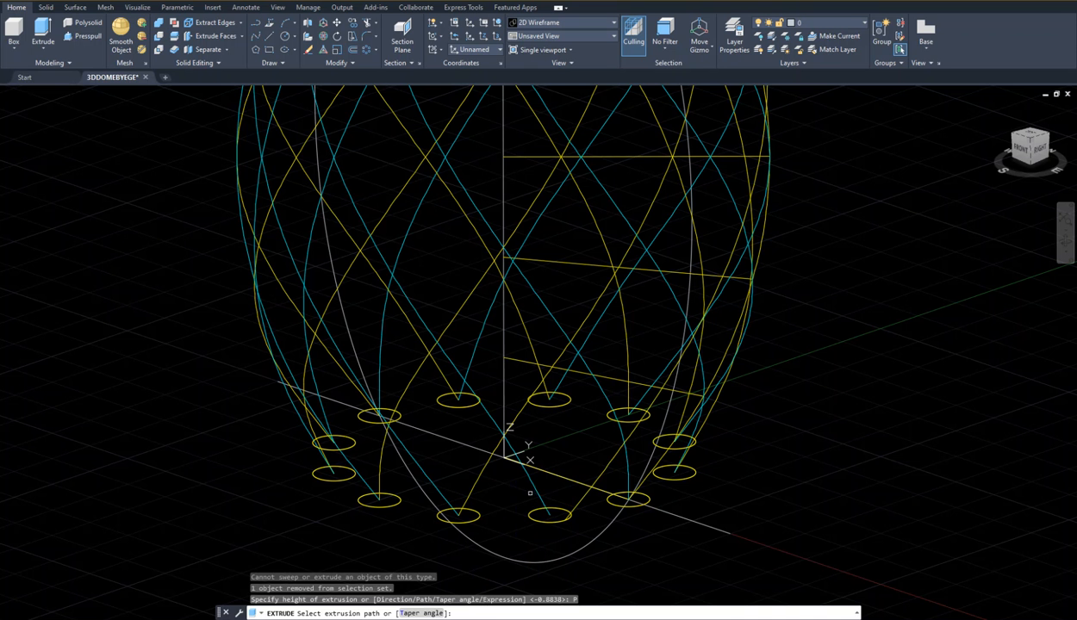
pyautogui.click(537, 490)
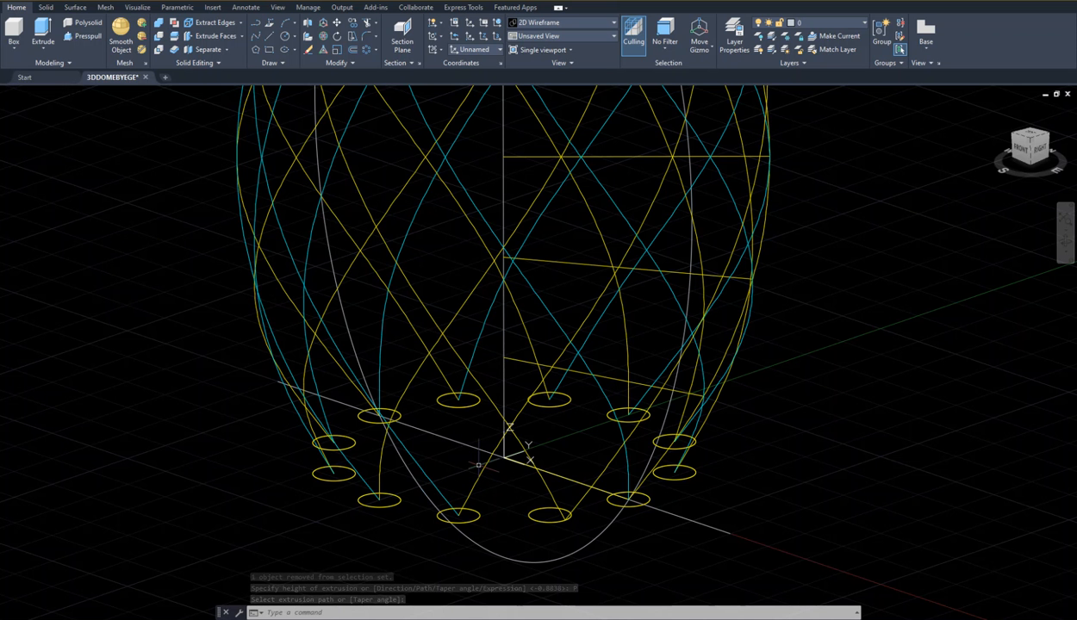
# - Preview the two extruded ribs in the Conceptual visual style and return the display to 2D Wireframe
pyautogui.write('sha')
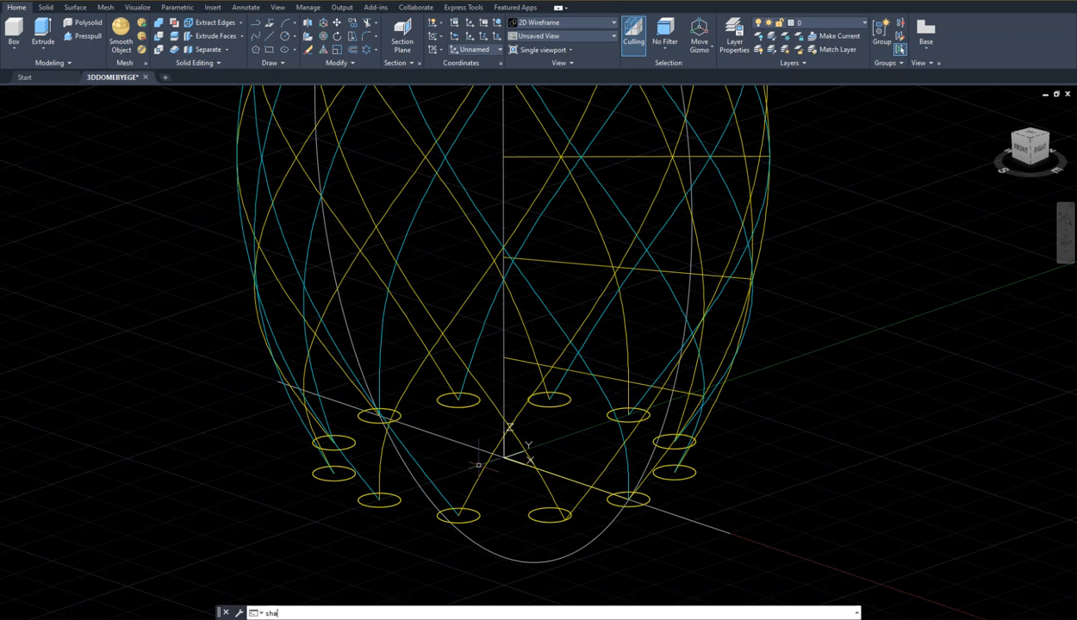
pyautogui.write('demode')
pyautogui.press('Return')
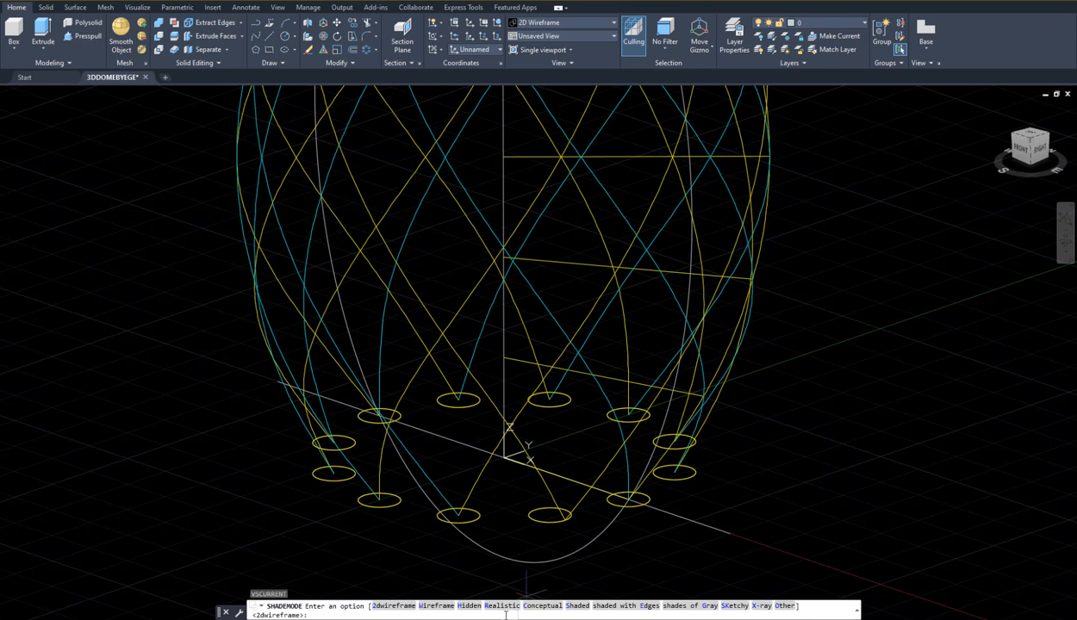
pyautogui.click(542, 606)
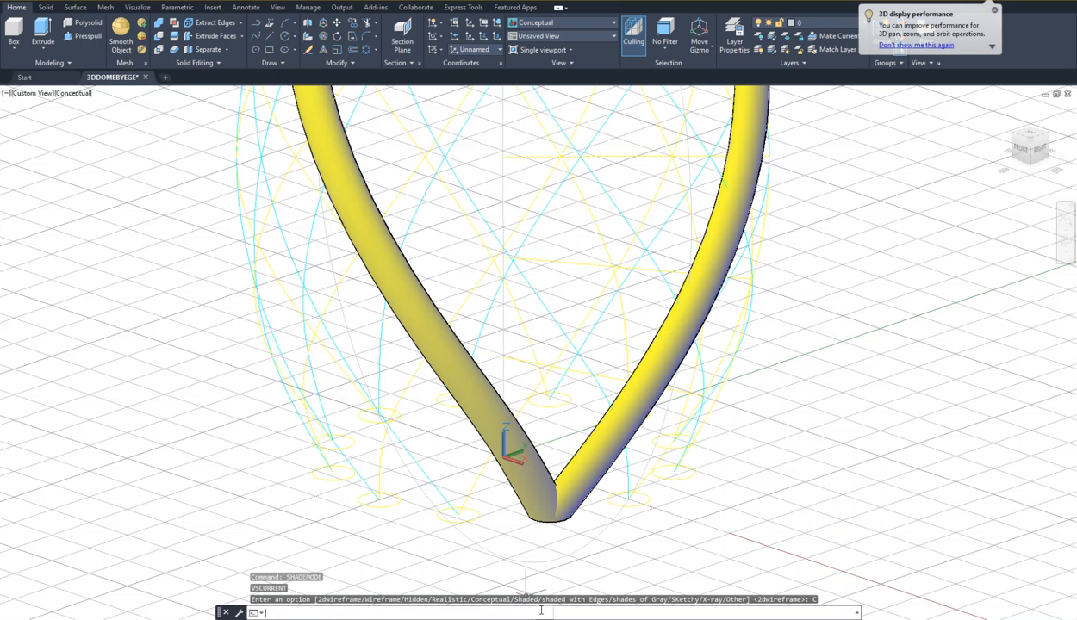
pyautogui.press('Return')
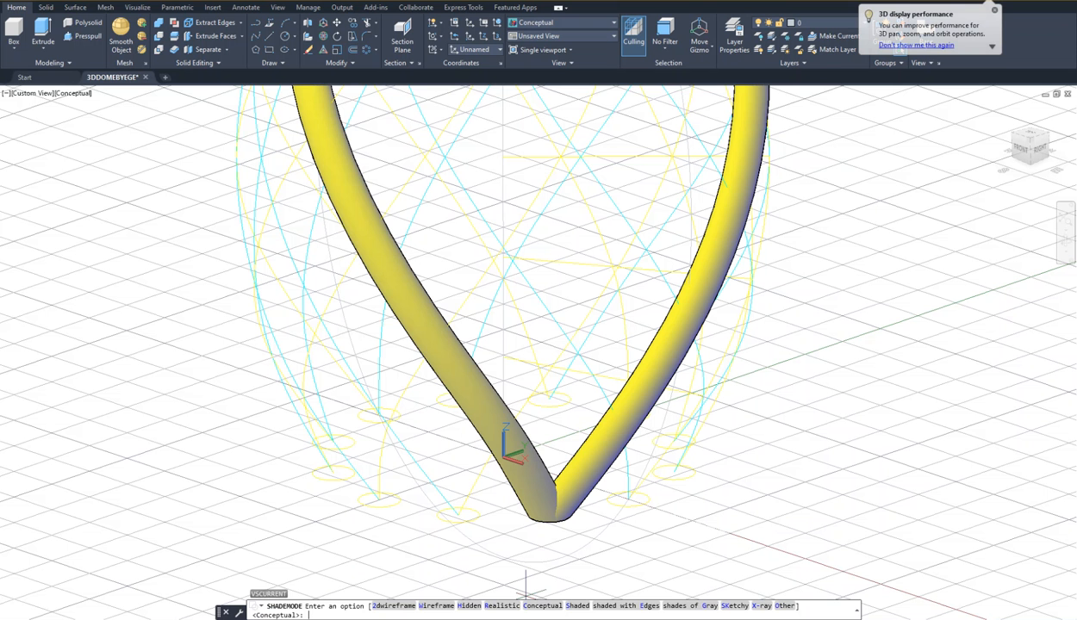
pyautogui.write('2')
pyautogui.press('Return')
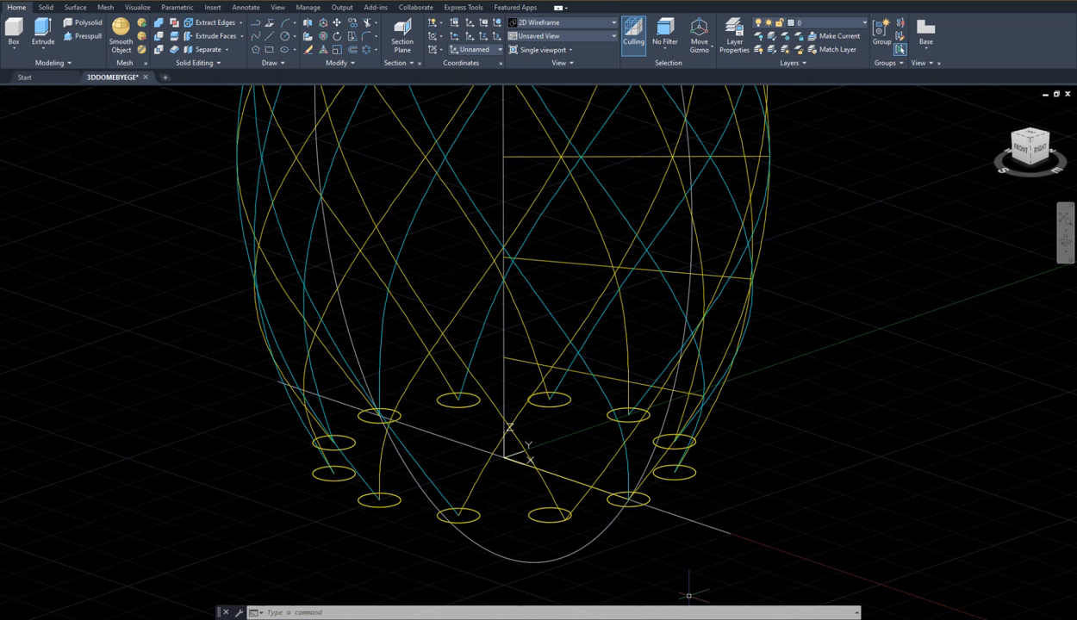
# - Save the drawing and set the current object color to magenta
pyautogui.hotkey('ctrl', 's')
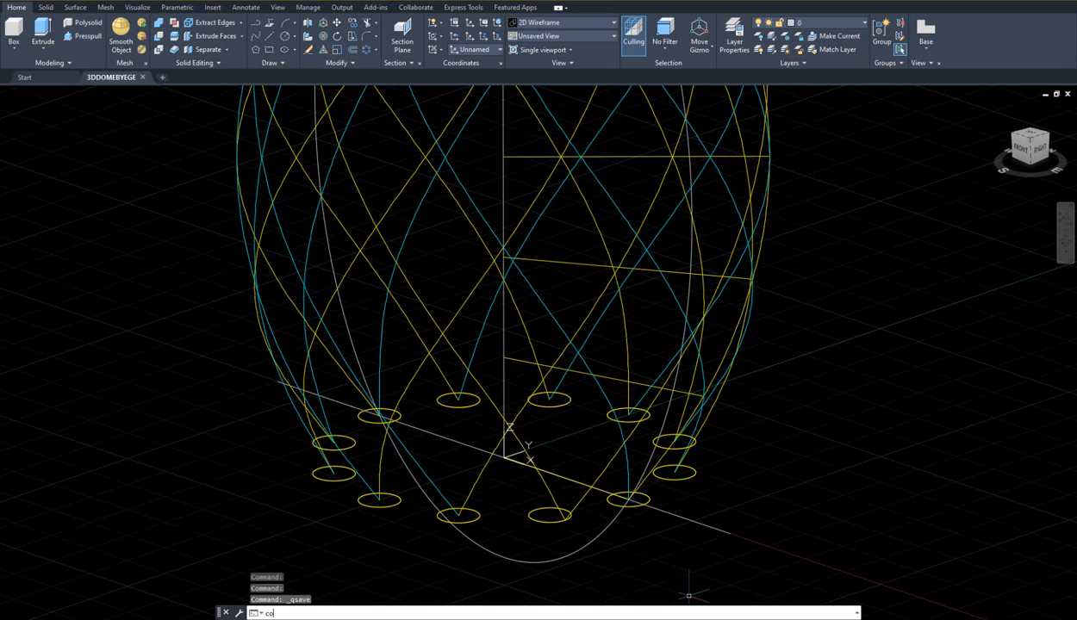
pyautogui.write('r')
pyautogui.press('Return')
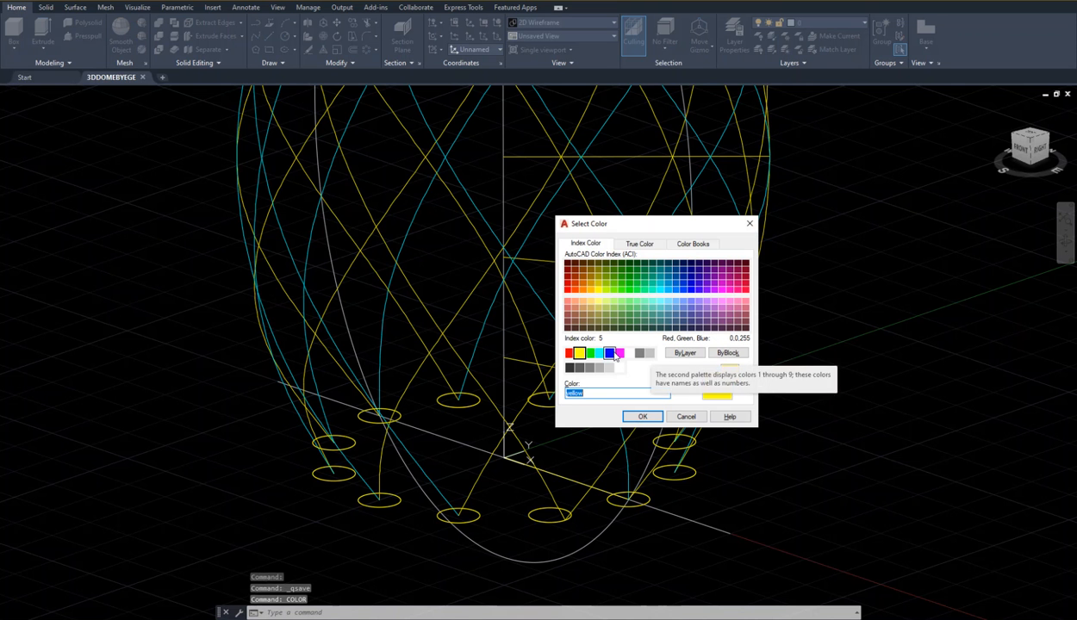
pyautogui.click(609, 353)
pyautogui.click(630, 353)
pyautogui.click(618, 355)
pyautogui.click(650, 419)
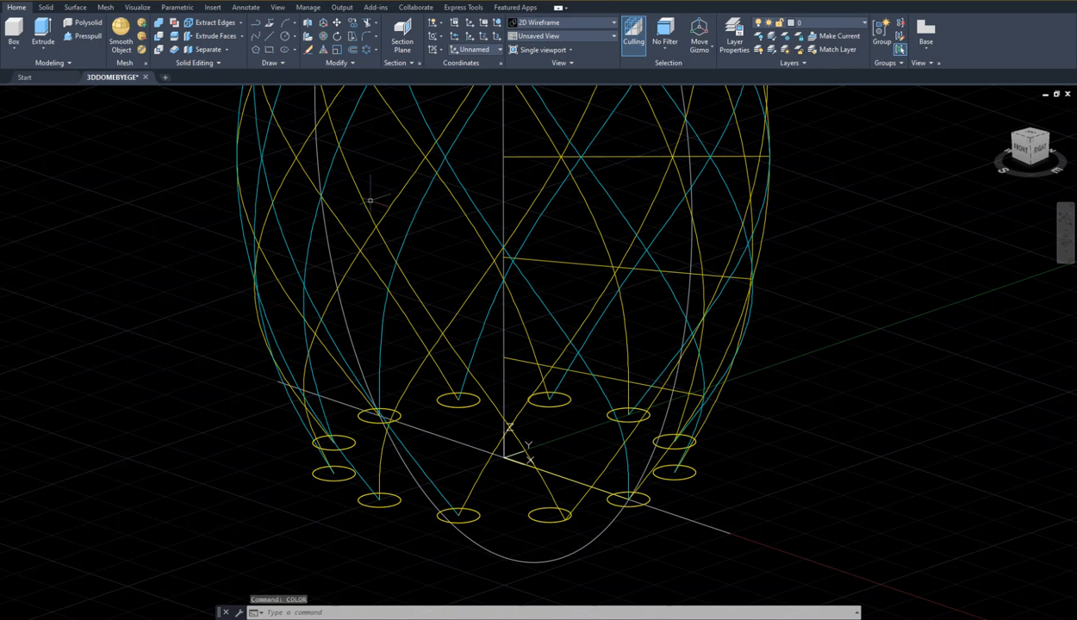
# - Extrude the base circle on the X axis along its yellow rib curve as a path
pyautogui.click(43, 50)
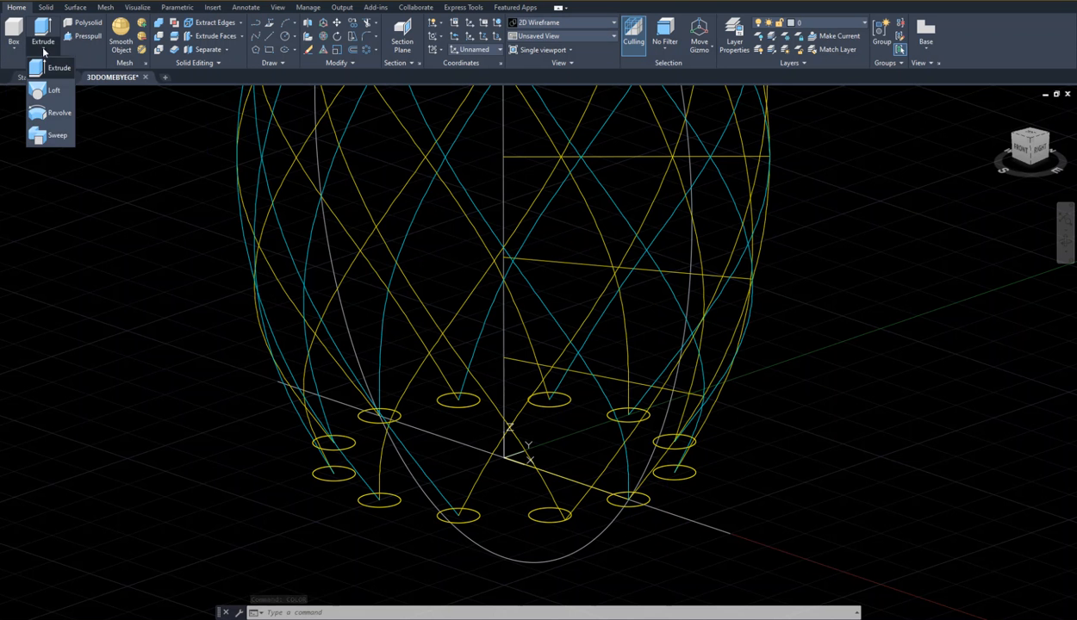
pyautogui.click(56, 68)
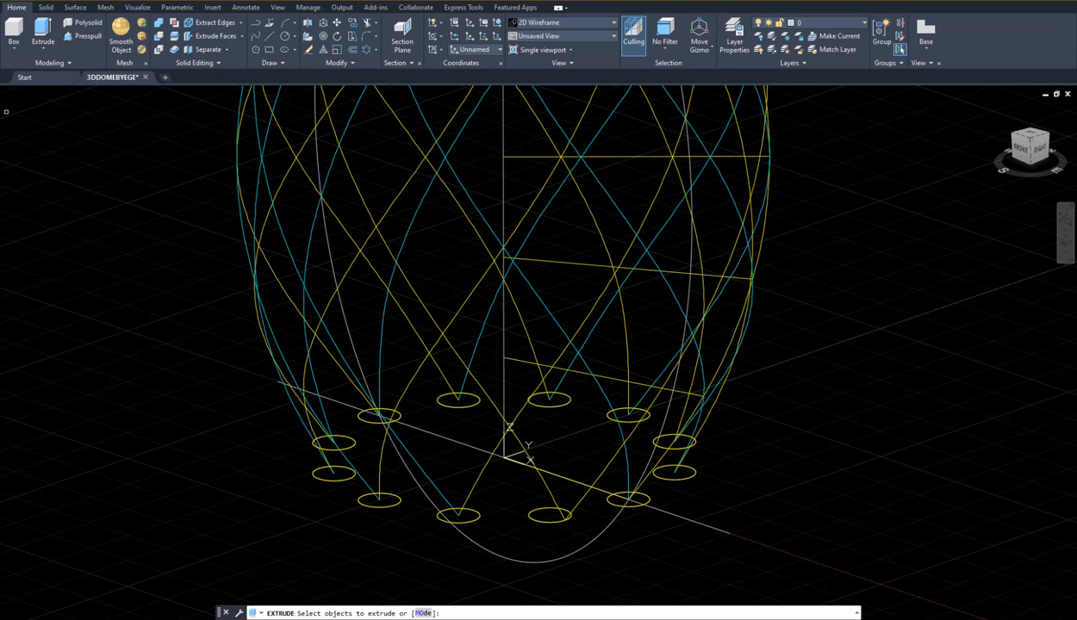
pyautogui.click(643, 498)
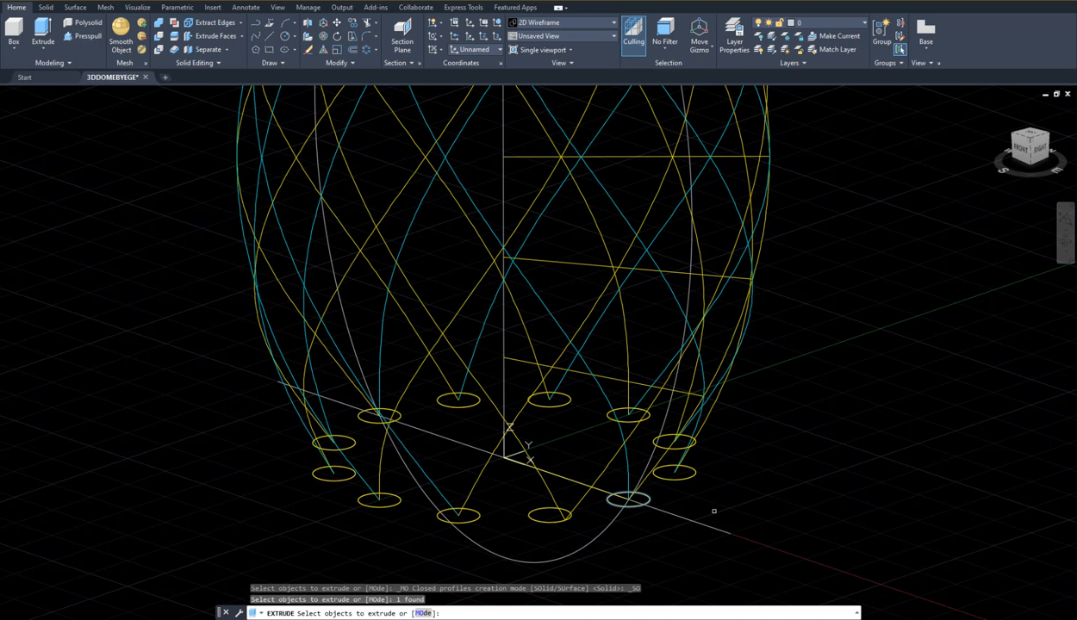
pyautogui.press('Return')
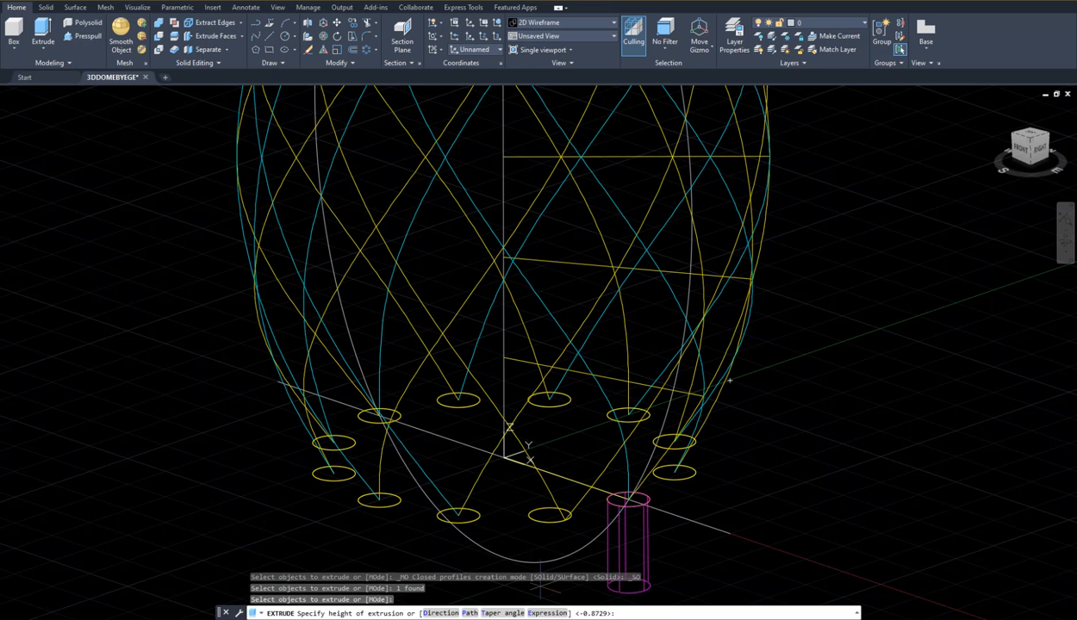
pyautogui.click(470, 613)
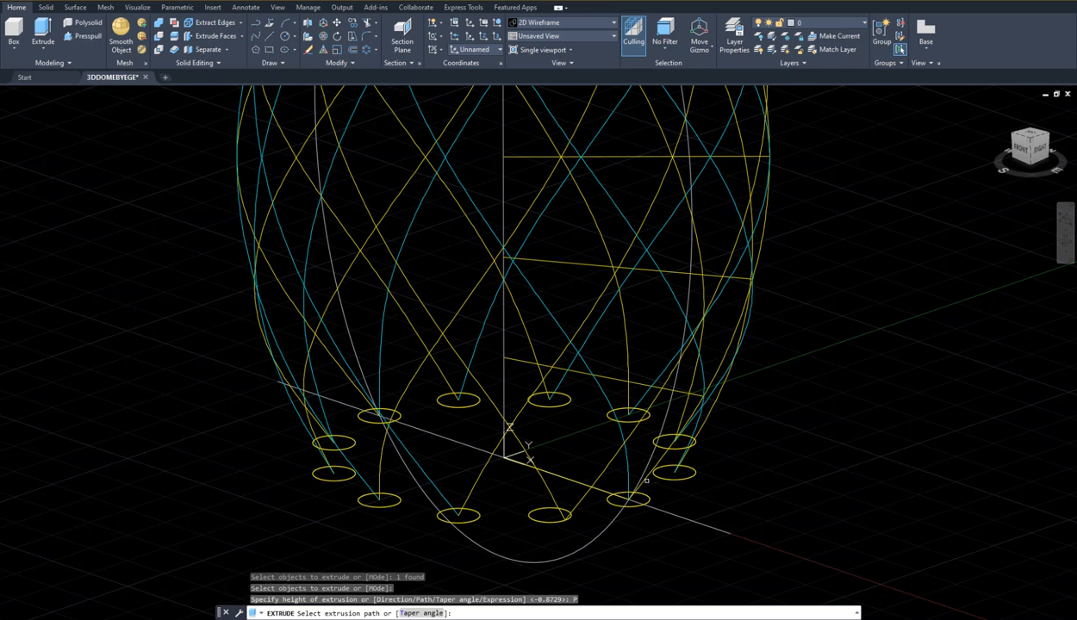
pyautogui.click(645, 478)
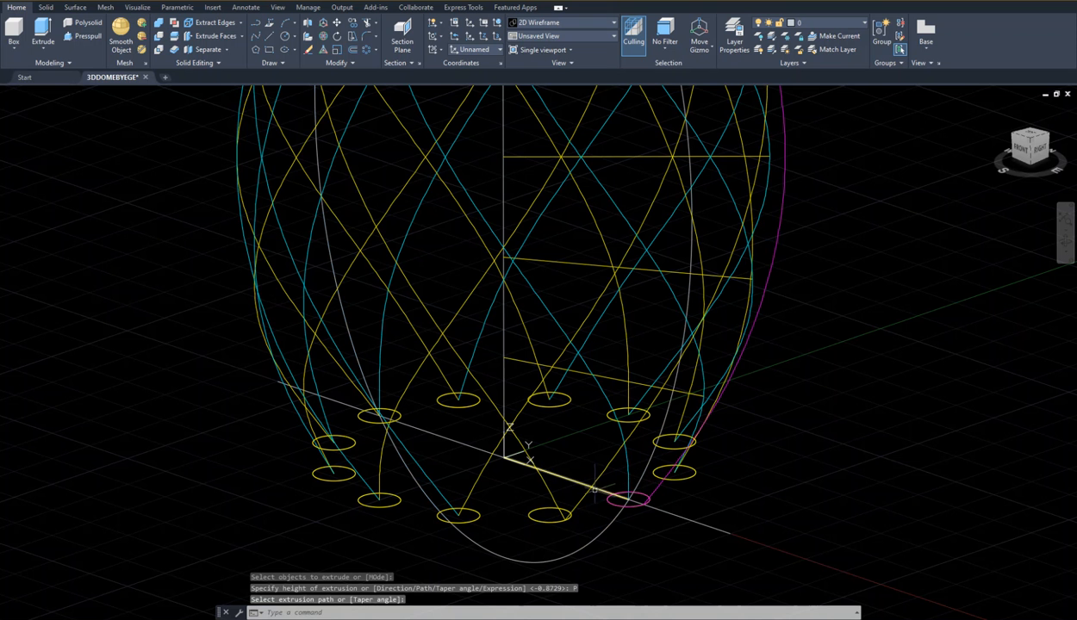
# - Extrude the base circle on the X axis along its cyan rib curve as a path, and save the drawing
pyautogui.press('Return')
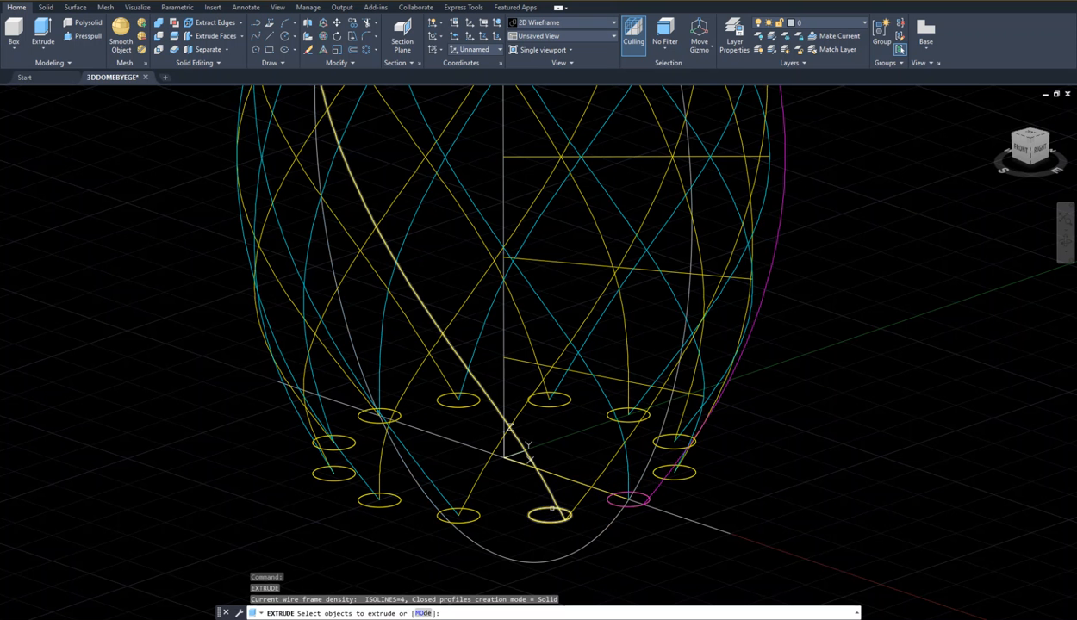
pyautogui.moveTo(592, 518)
pyautogui.mouseDown()
pyautogui.moveTo(622, 523)
pyautogui.moveTo(661, 487)
pyautogui.mouseUp()
pyautogui.click(587, 519)
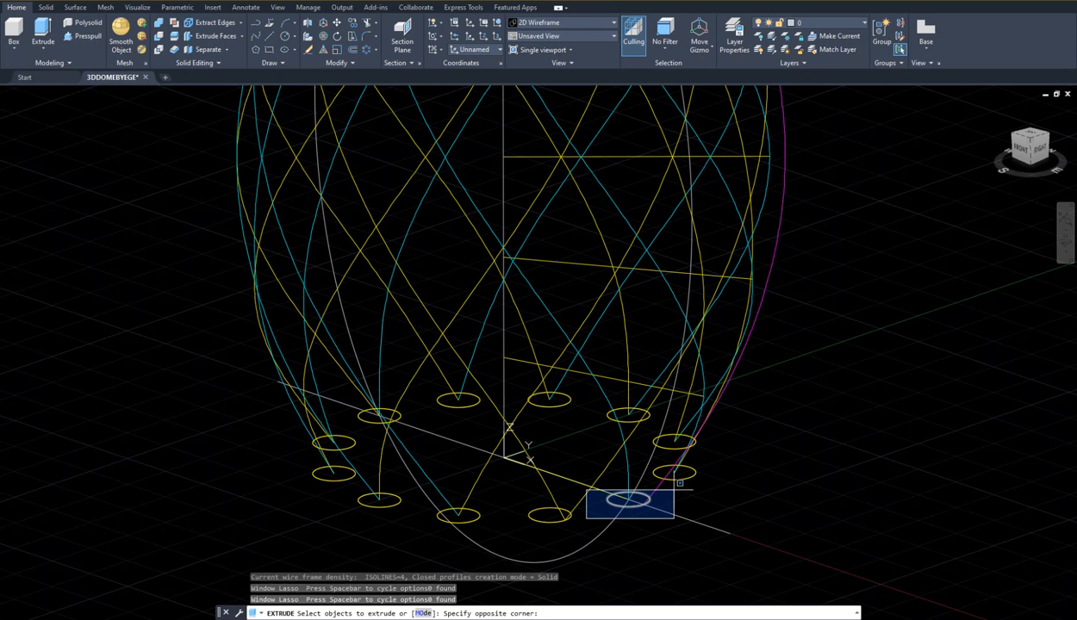
pyautogui.click(671, 488)
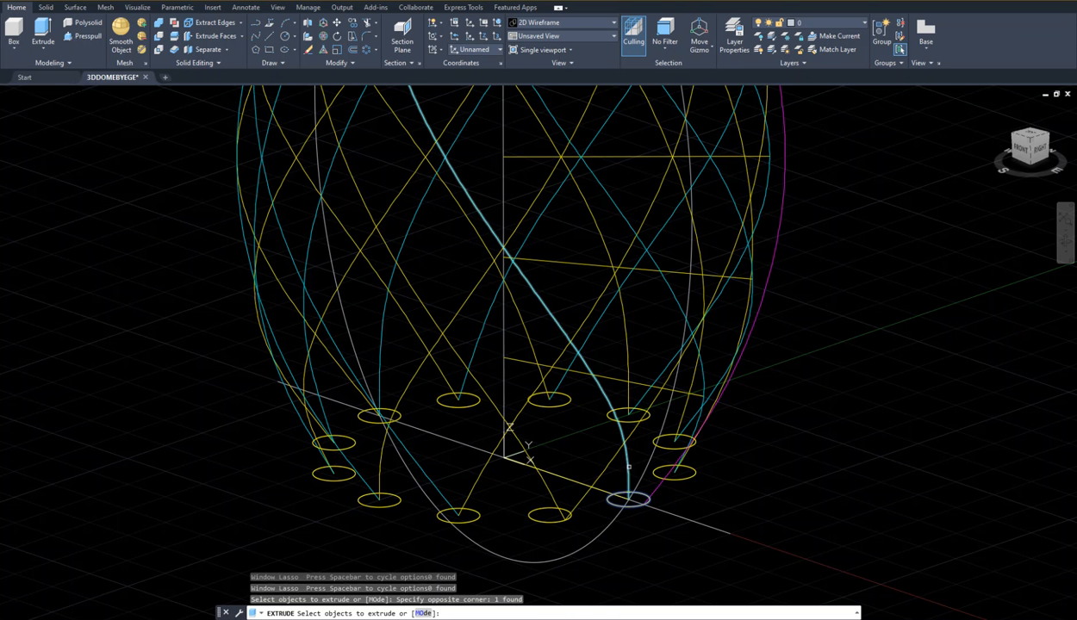
pyautogui.press('Return')
pyautogui.write('P')
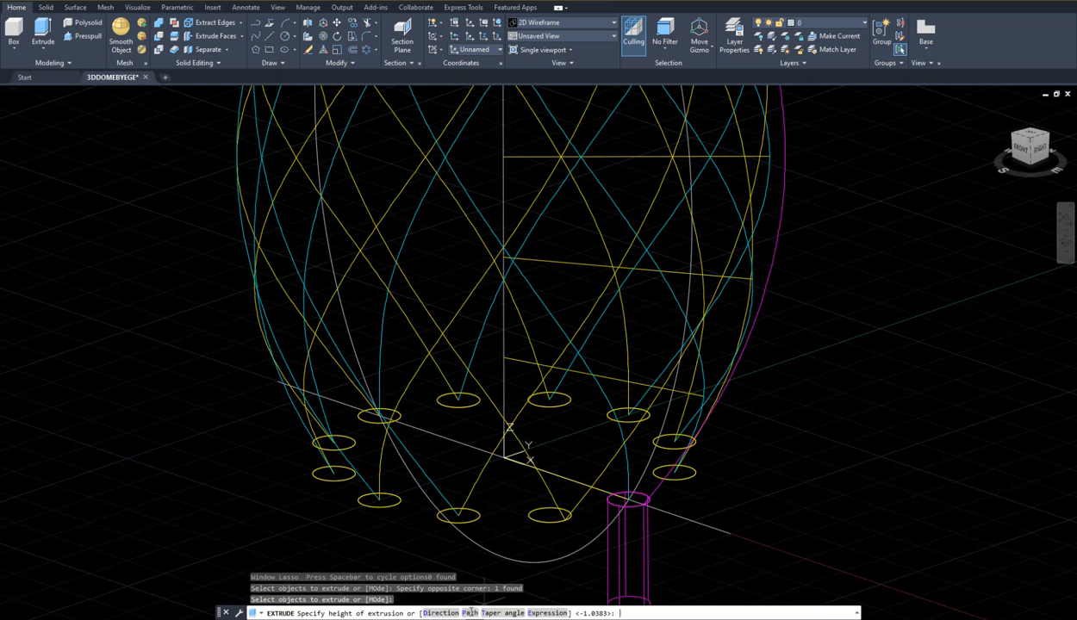
pyautogui.press('Return')
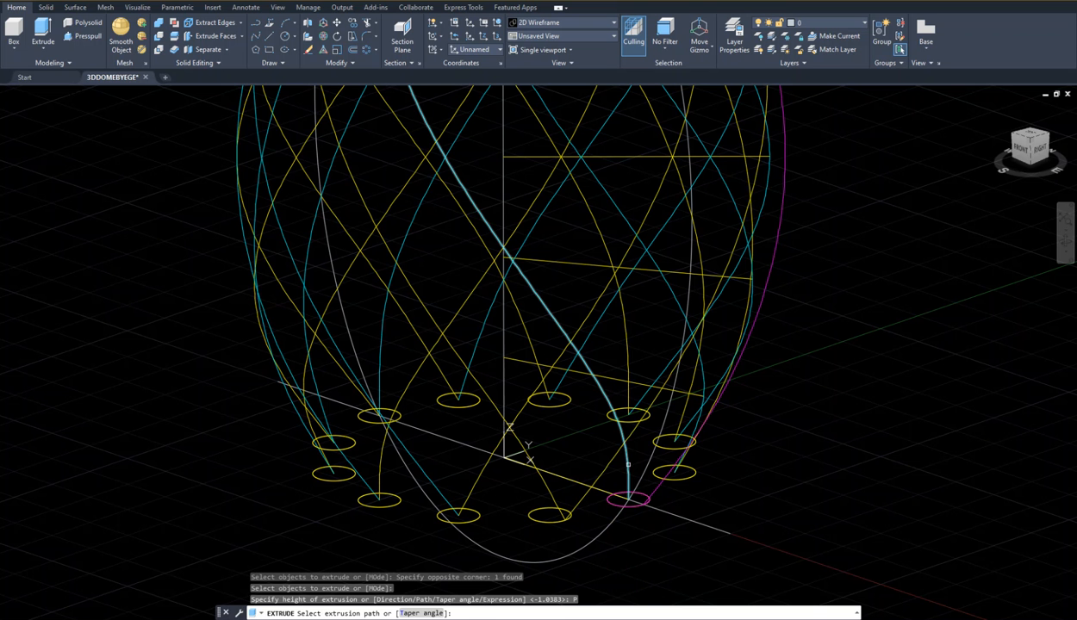
pyautogui.click(628, 465)
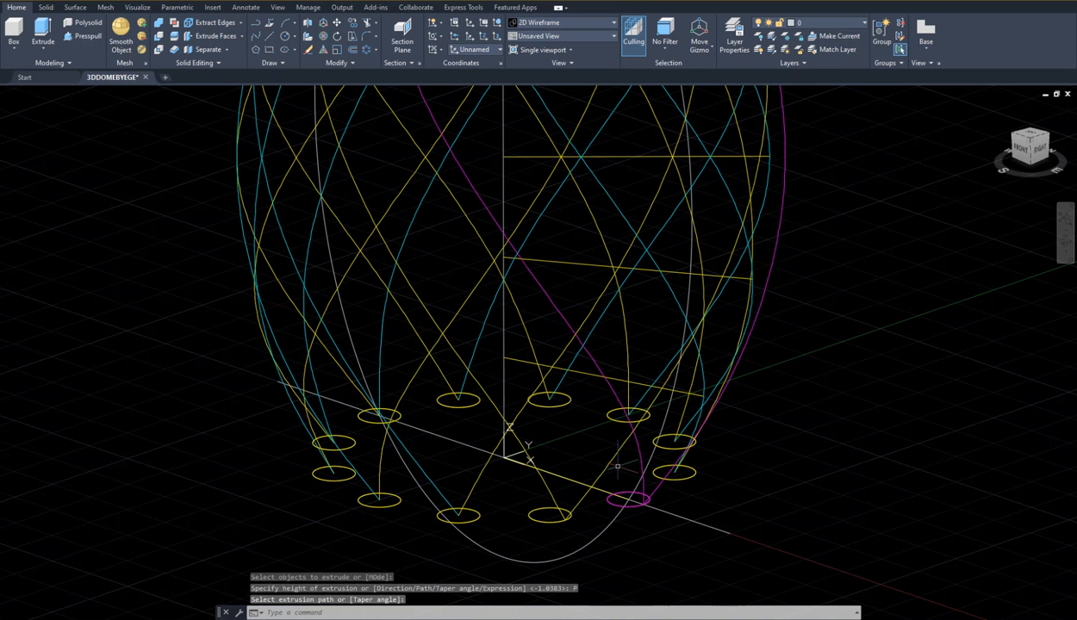
pyautogui.moveTo(839, 456); pyautogui.dragTo(794, 499, button='middle')
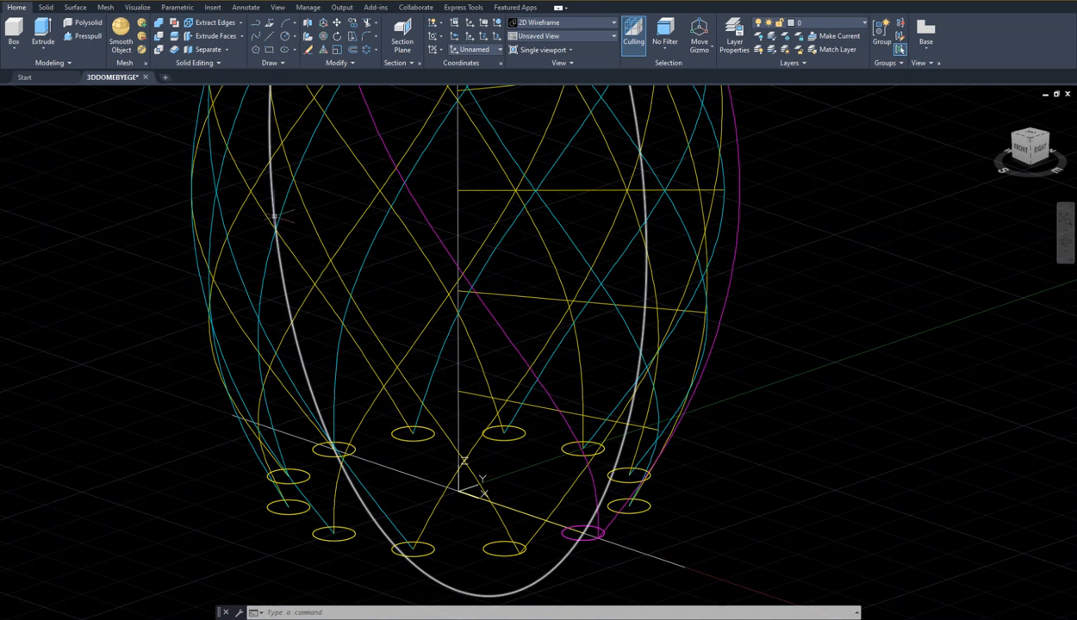
pyautogui.hotkey('ctrl', 's')
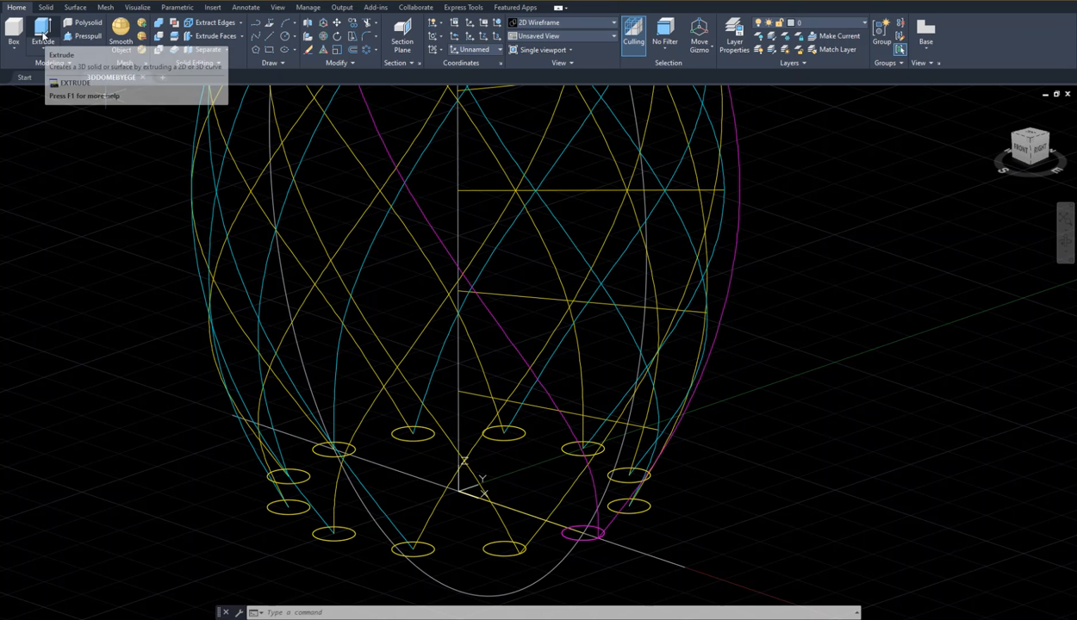
pyautogui.hotkey('ctrl', 's')
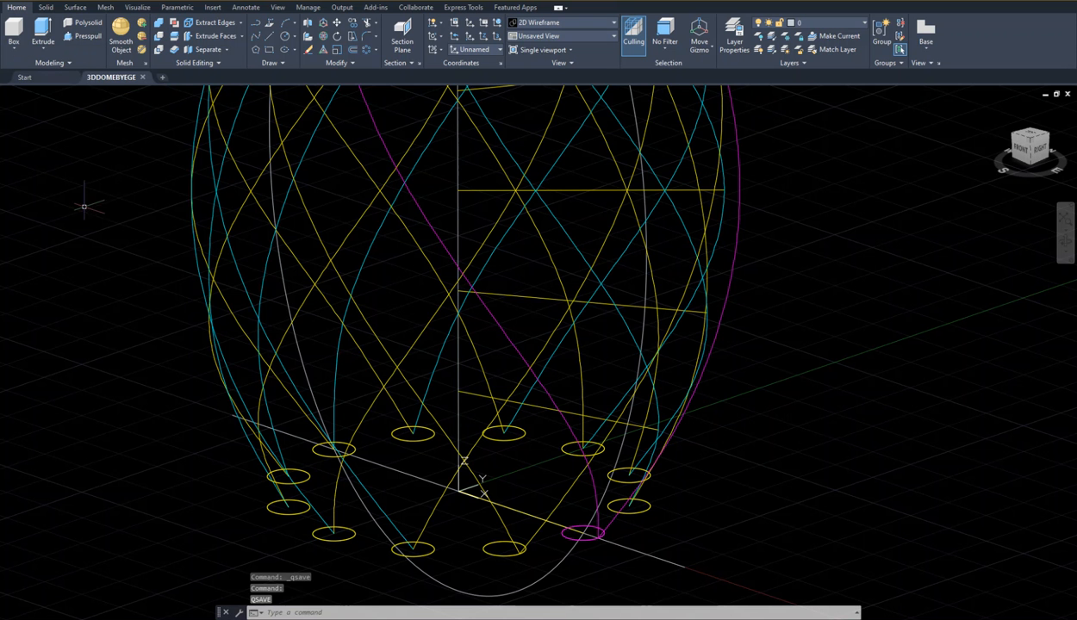
# - Extrude the next base circle counterclockwise from the X axis along its yellow rib curve as a path
pyautogui.click(44, 34)
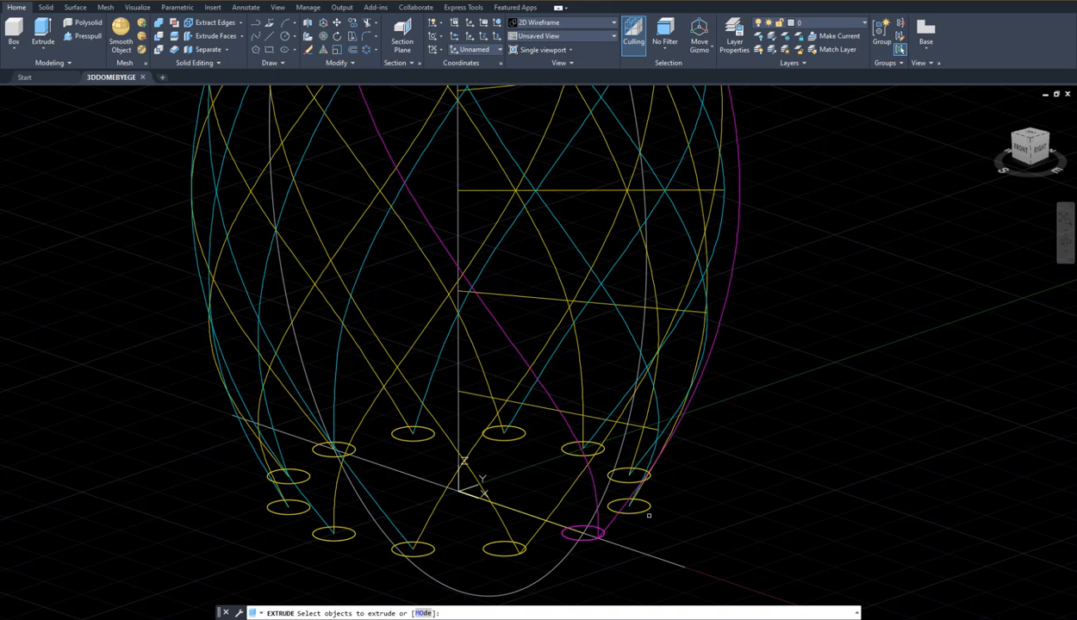
pyautogui.click(639, 512)
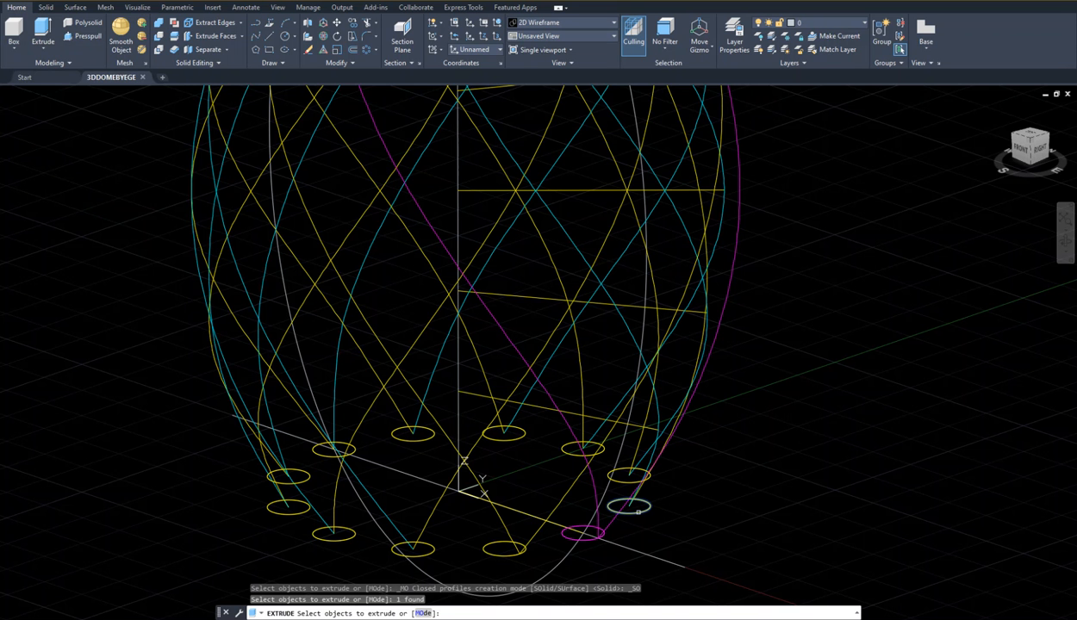
pyautogui.press('Return')
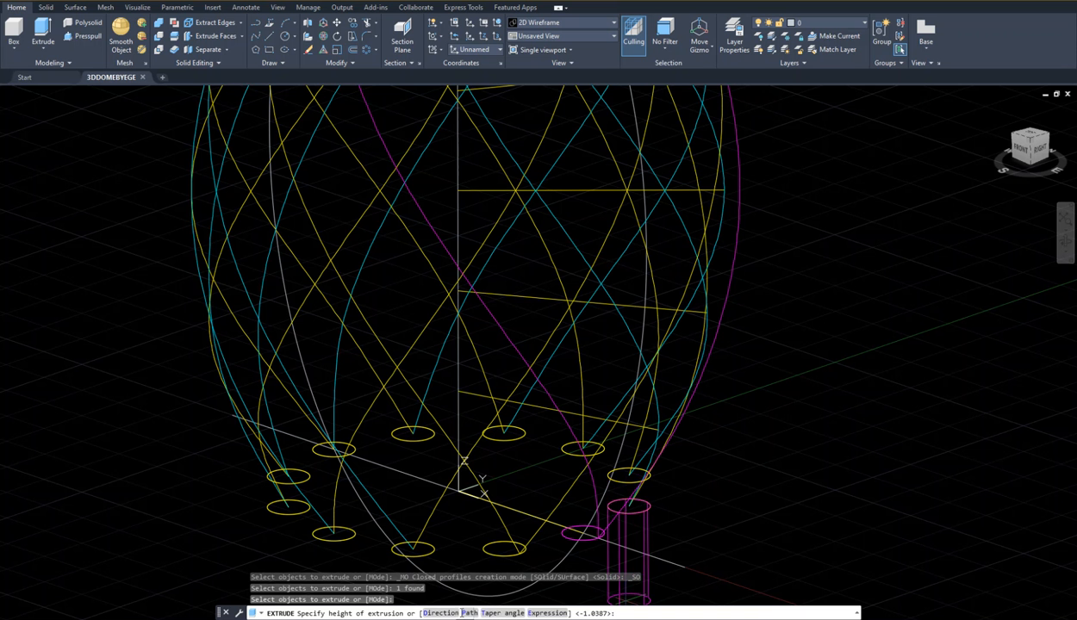
pyautogui.click(470, 613)
pyautogui.scroll(-2, 685, 441)
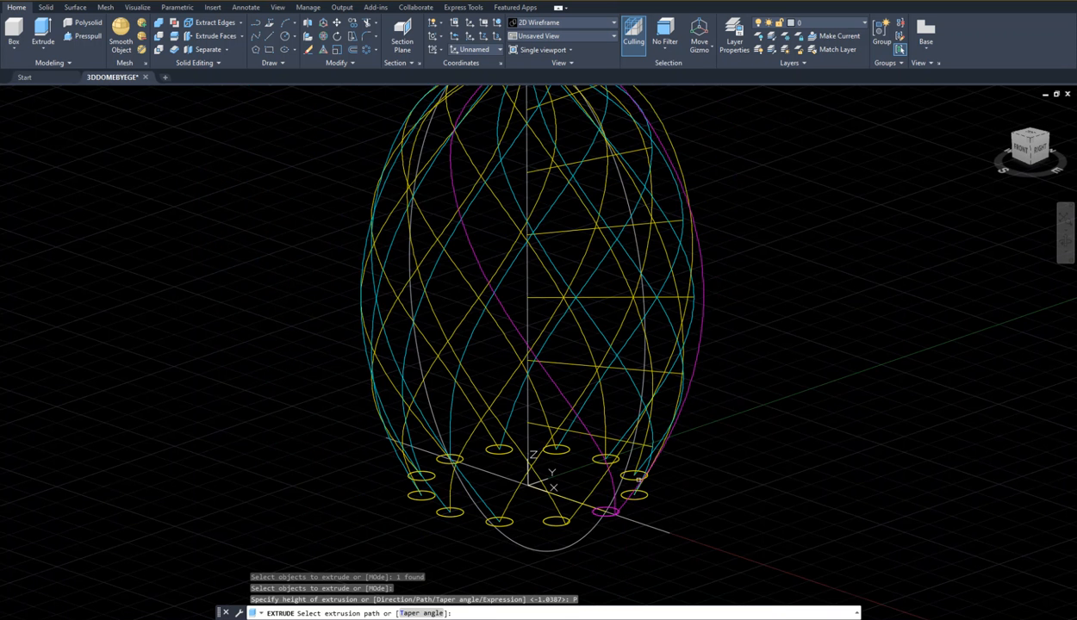
pyautogui.scroll(4, 683, 473)
pyautogui.moveTo(659, 461); pyautogui.dragTo(656, 463, button='middle')
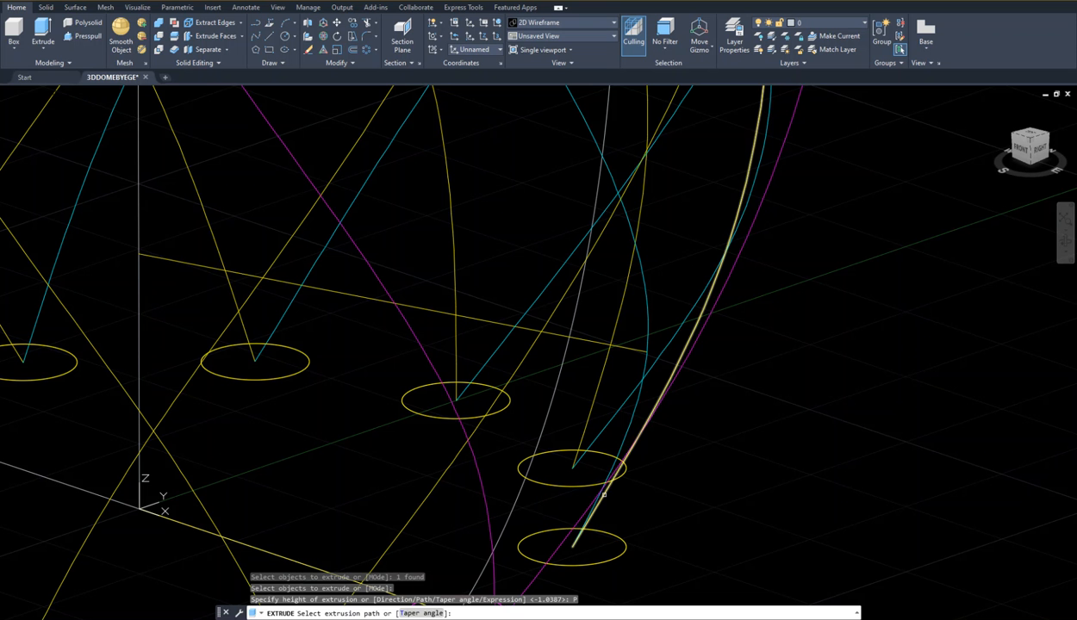
pyautogui.click(604, 495)
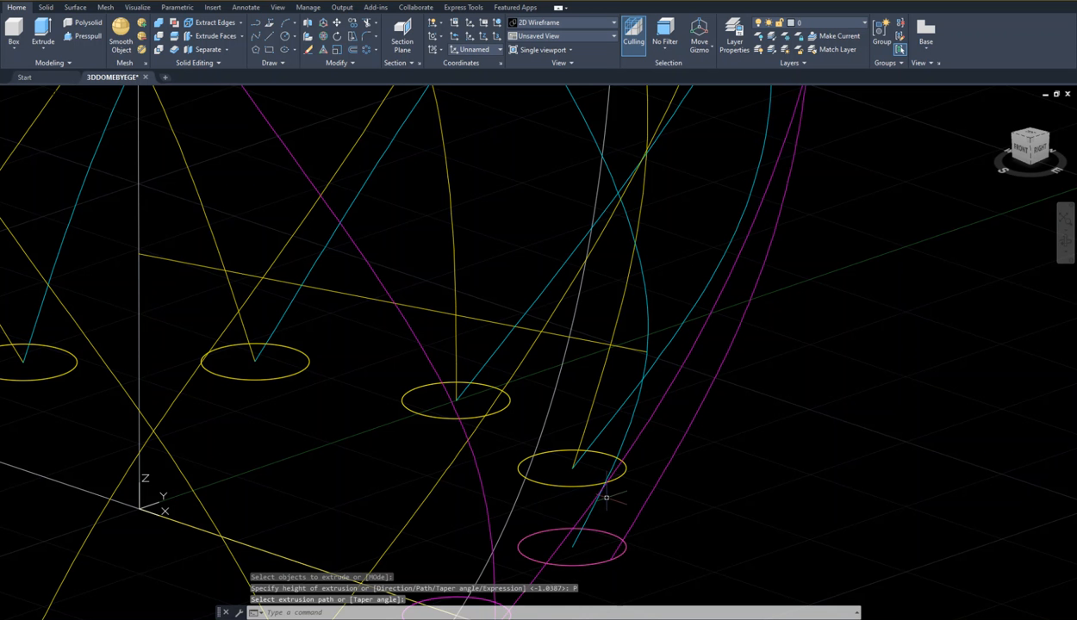
# - Extrude that same circle, the first one past the X axis, along its cyan rib curve and save the drawing
pyautogui.moveTo(690, 578); pyautogui.dragTo(716, 435, button='middle')
pyautogui.press('Return')
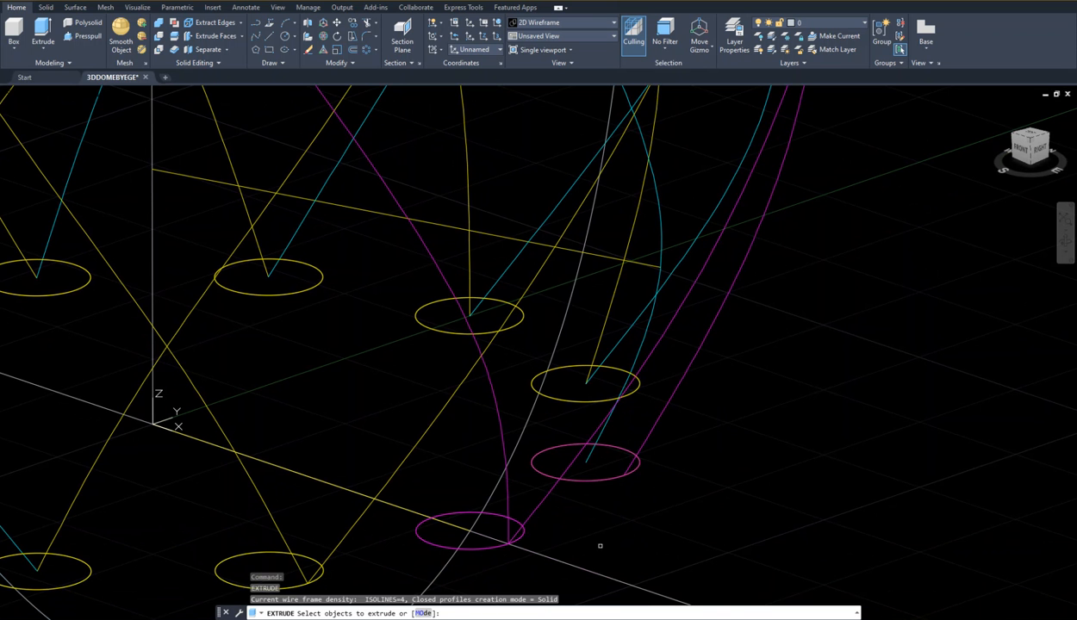
pyautogui.click(477, 483)
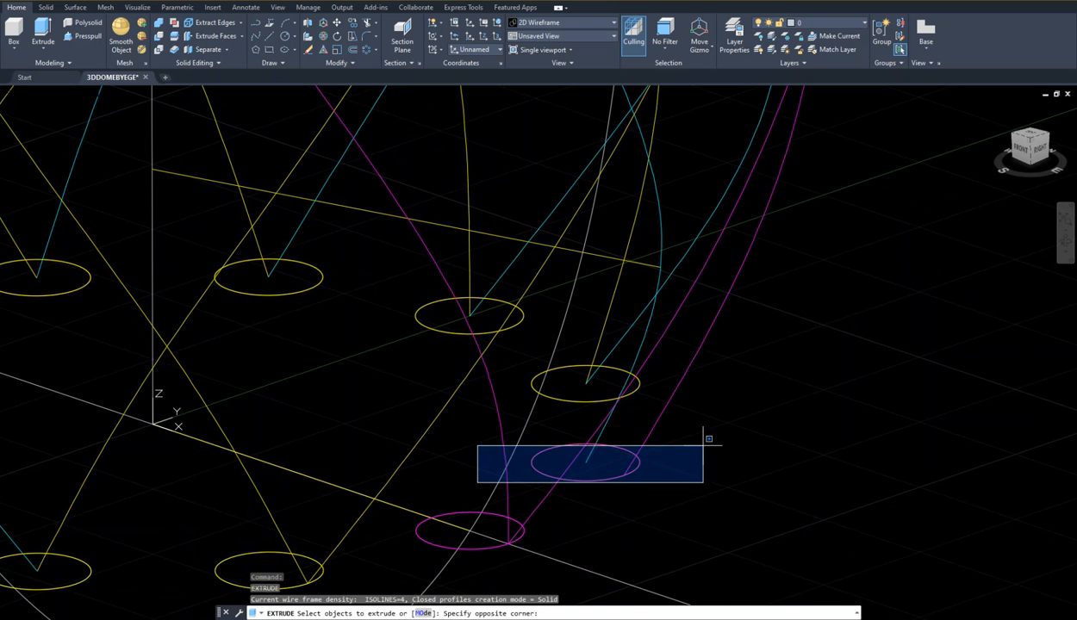
pyautogui.click(726, 440)
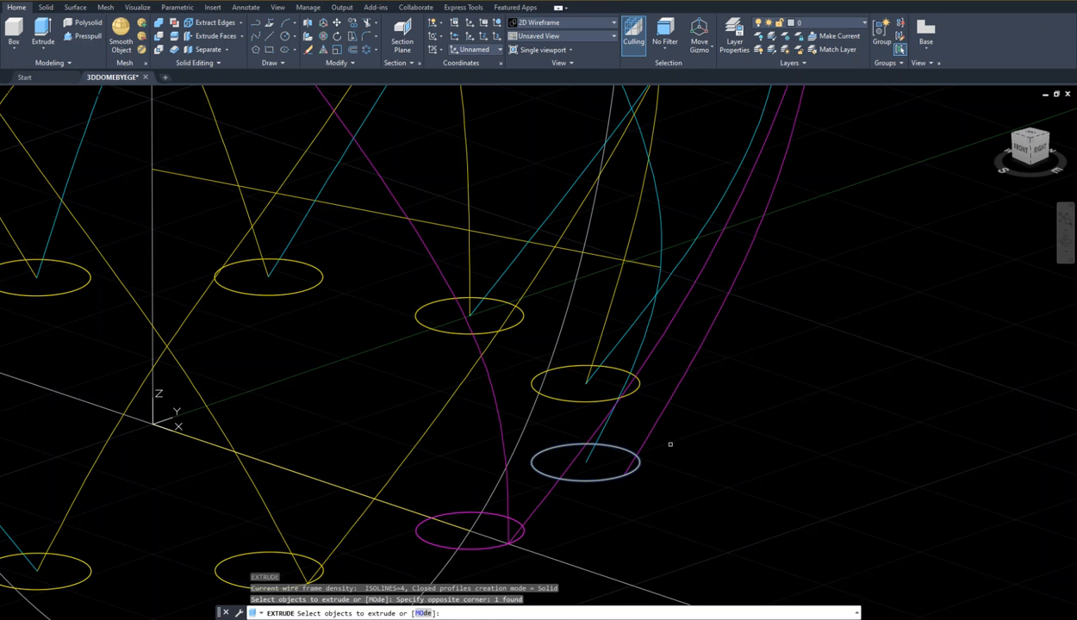
pyautogui.press('Return')
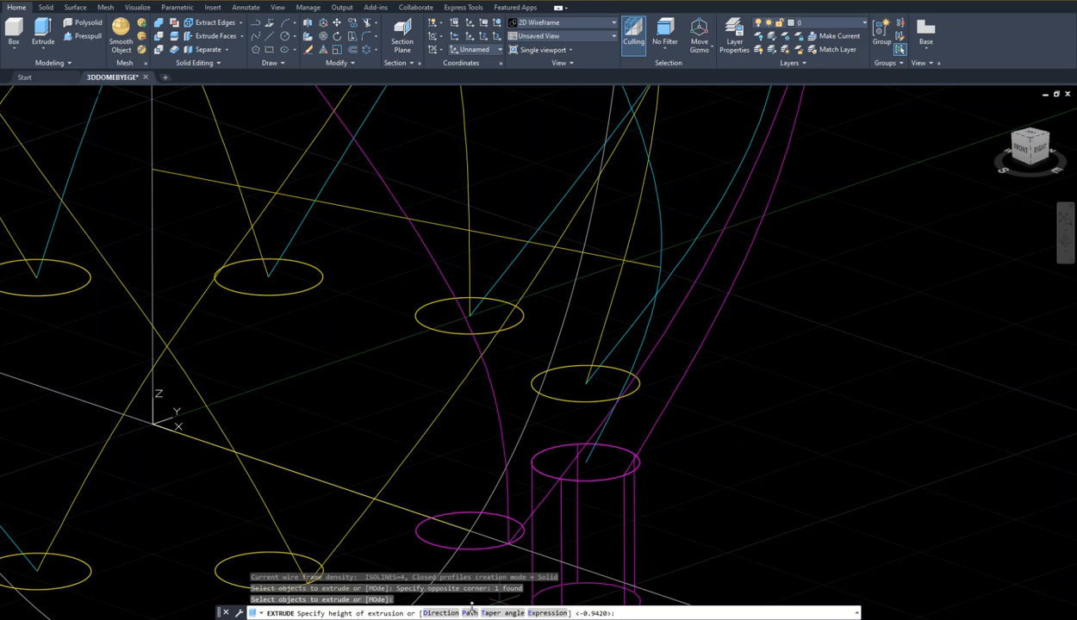
pyautogui.write('P')
pyautogui.press('Return')
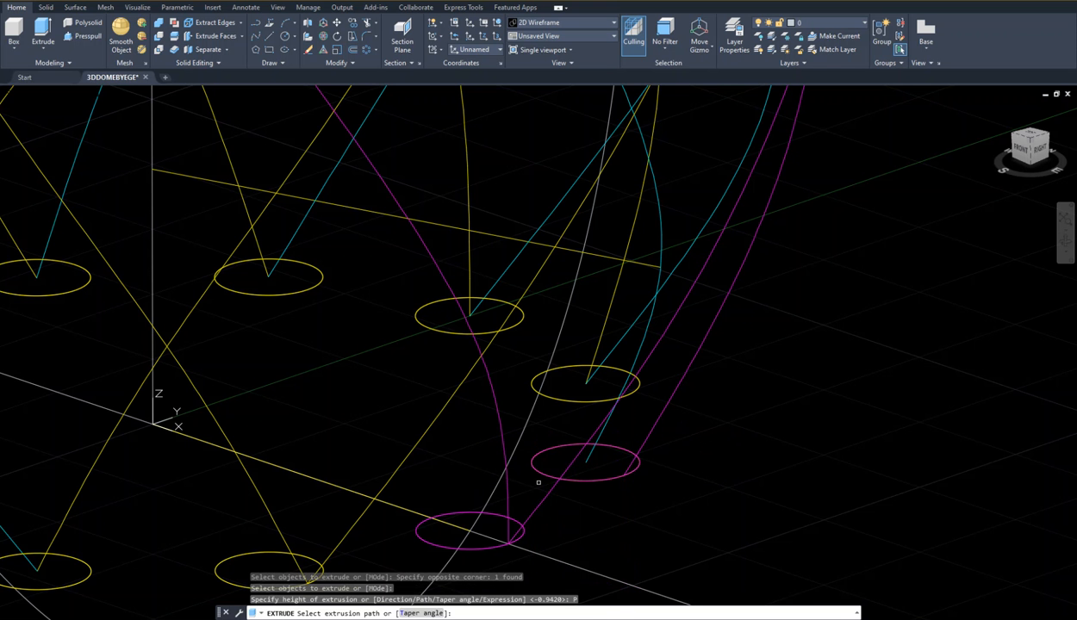
pyautogui.click(601, 434)
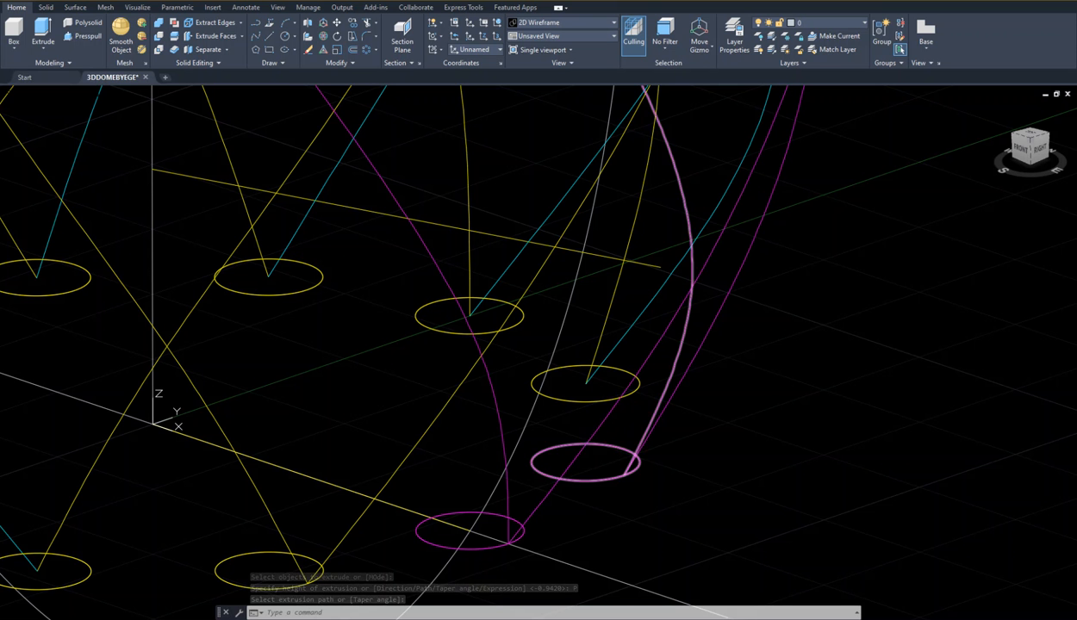
pyautogui.hotkey('ctrl', 's')
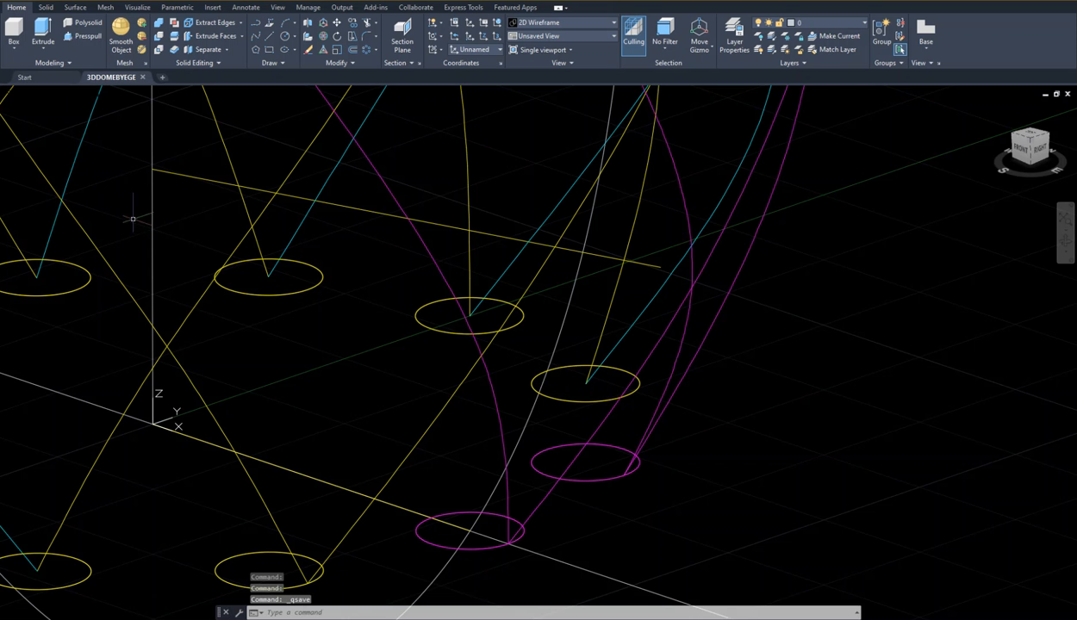
# - Extrude the second base circle counterclockwise from the X axis along its cyan rib curve as a path
pyautogui.click(40, 31)
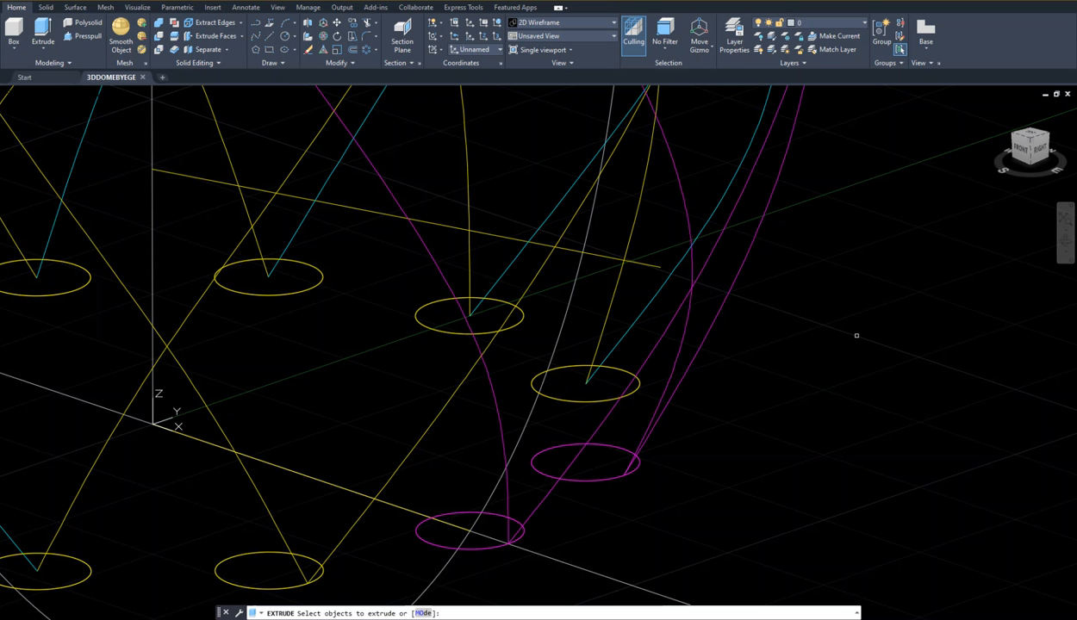
pyautogui.click(562, 401)
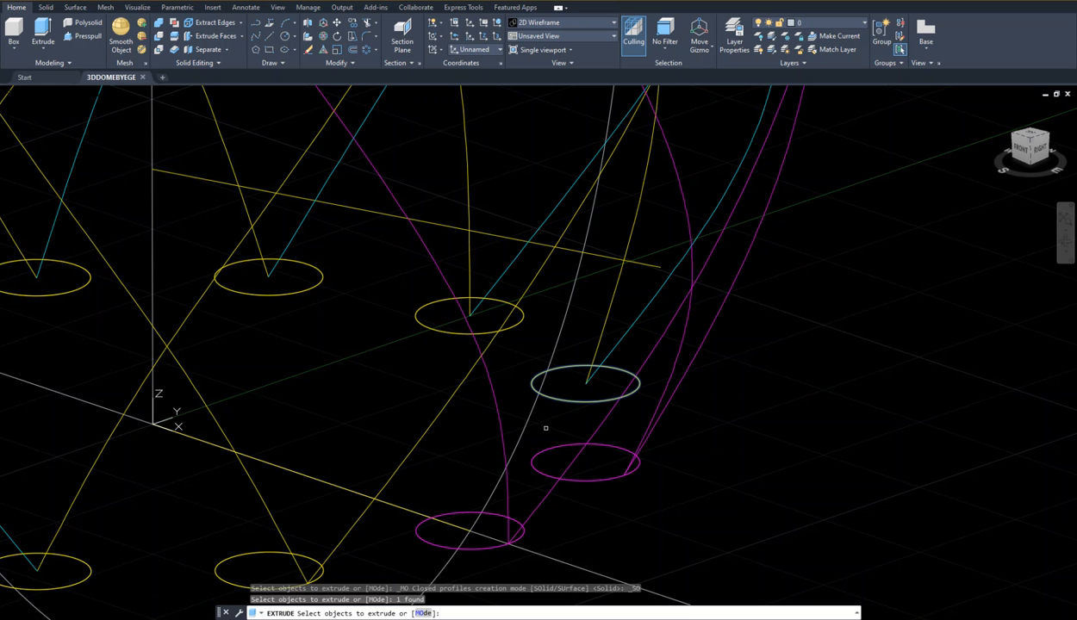
pyautogui.press('Return')
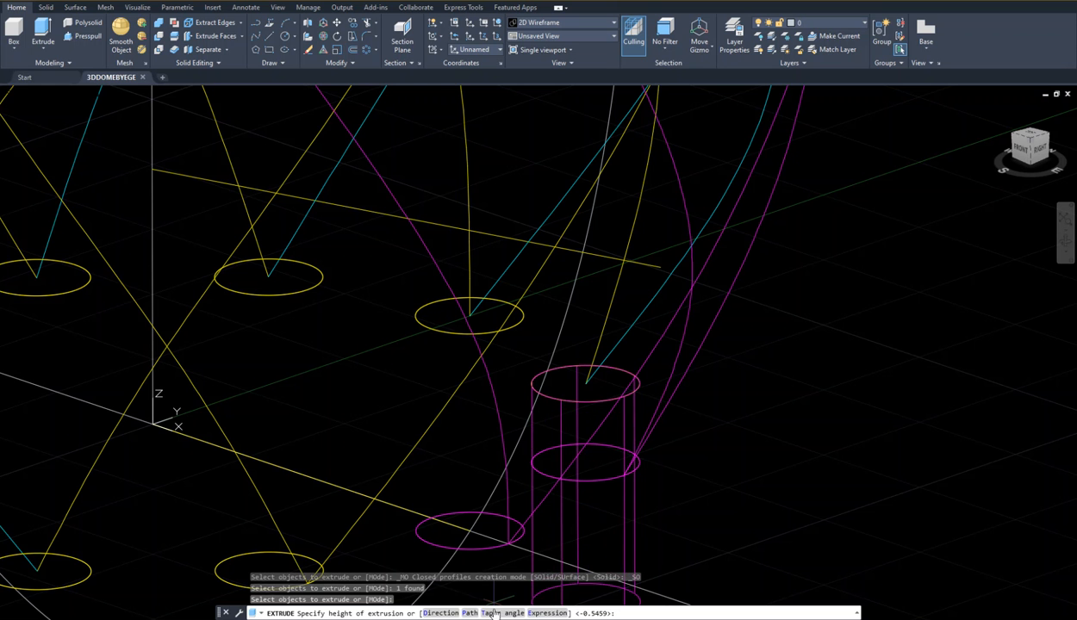
pyautogui.click(471, 612)
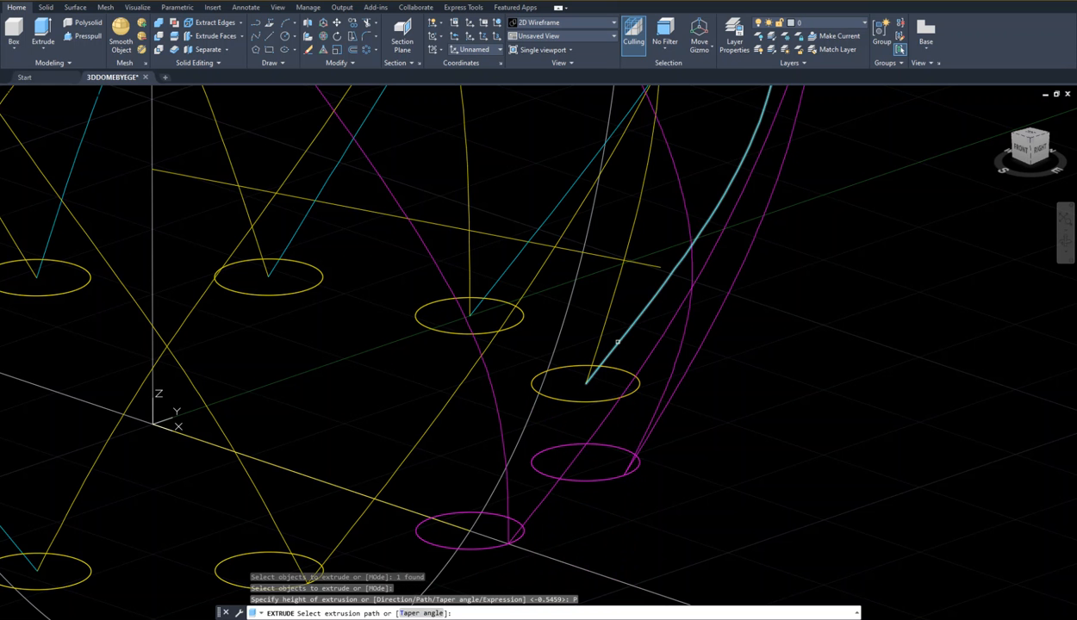
pyautogui.click(619, 342)
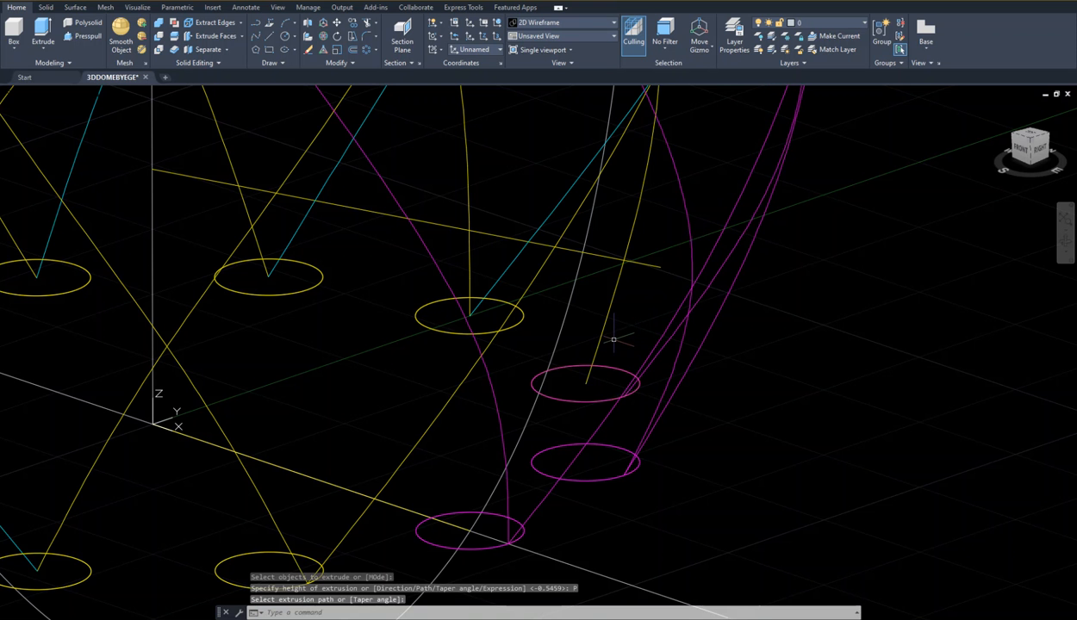
# - Extrude the same second circle along its yellow rib curve, keeping the finished tube out of the selection
pyautogui.press('Return')
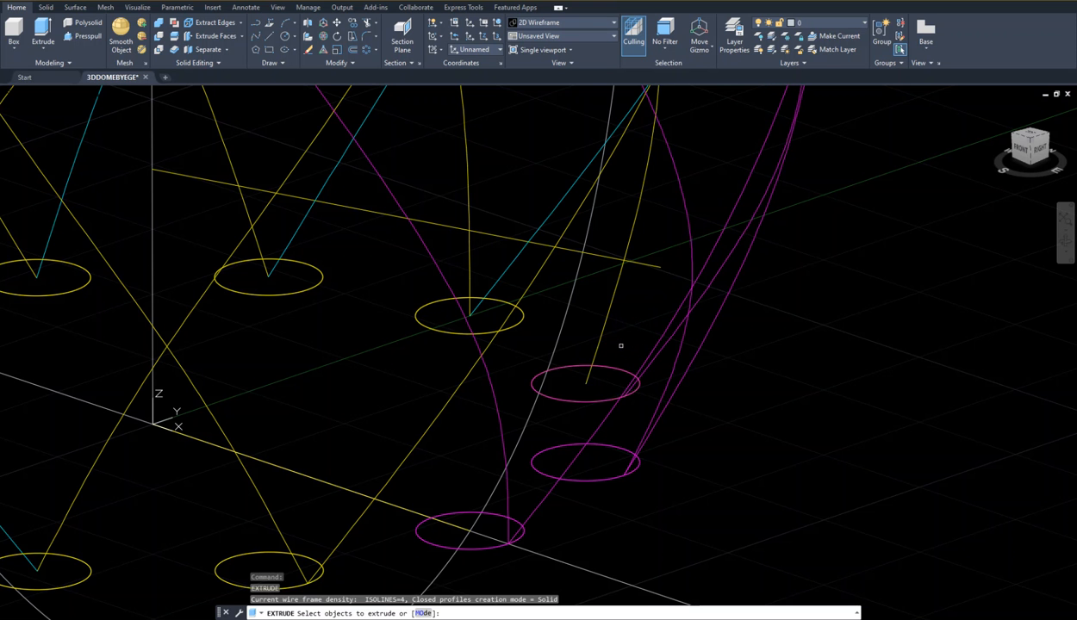
pyautogui.click(509, 403)
pyautogui.click(693, 360)
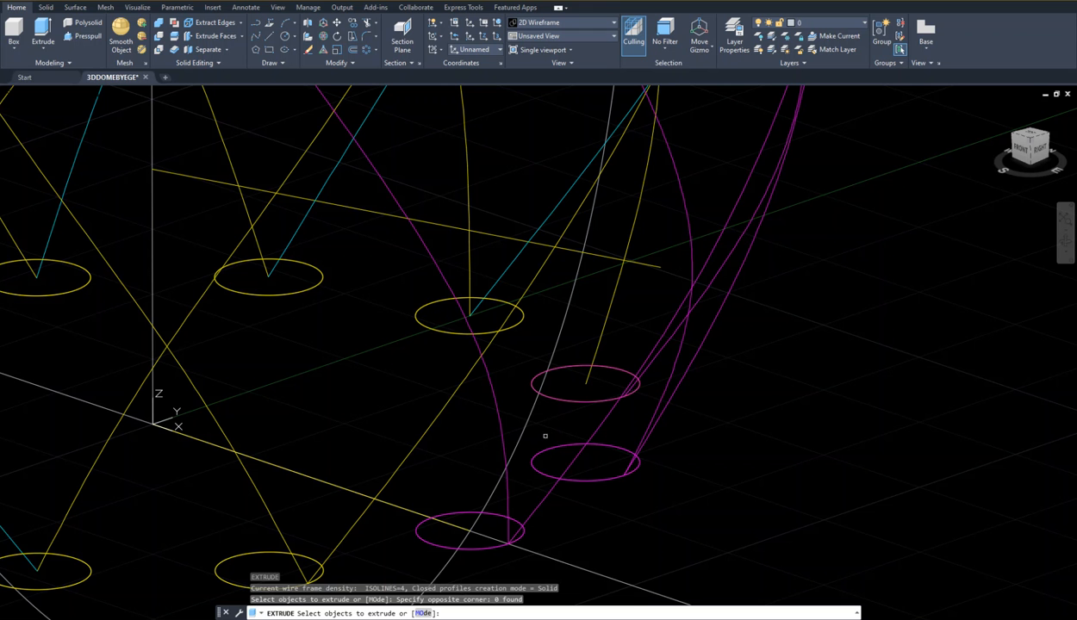
pyautogui.click(509, 403)
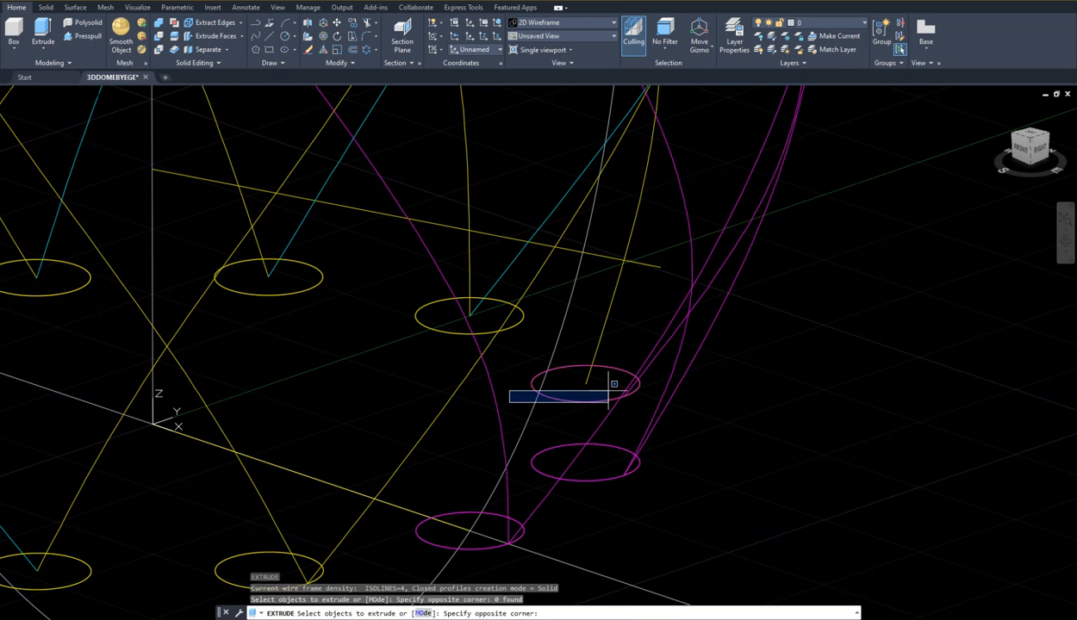
pyautogui.click(714, 368)
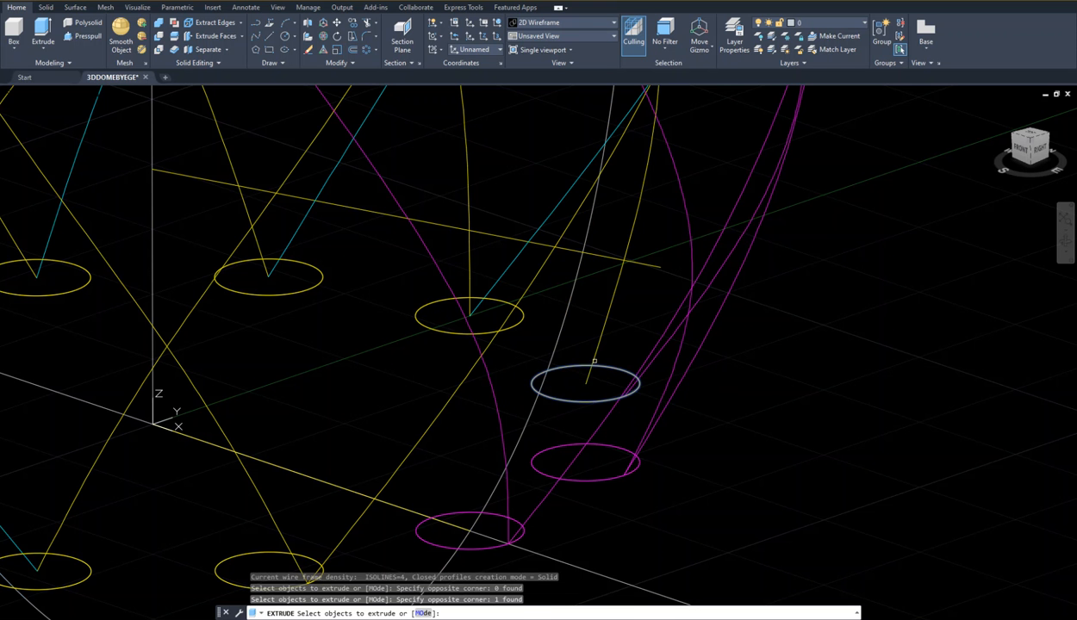
pyautogui.press('Return')
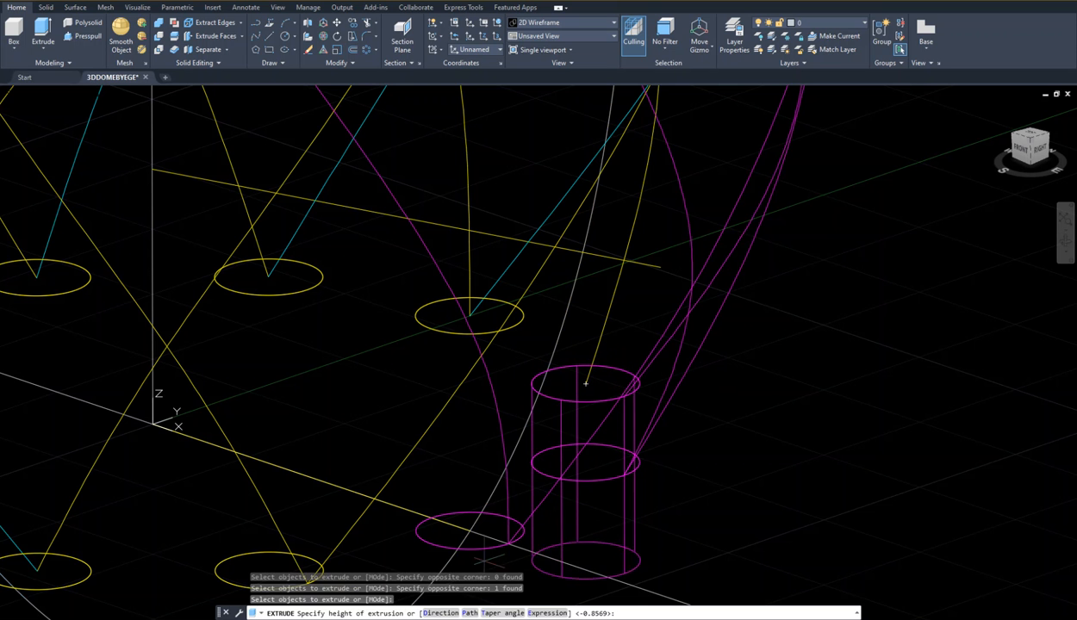
pyautogui.click(469, 613)
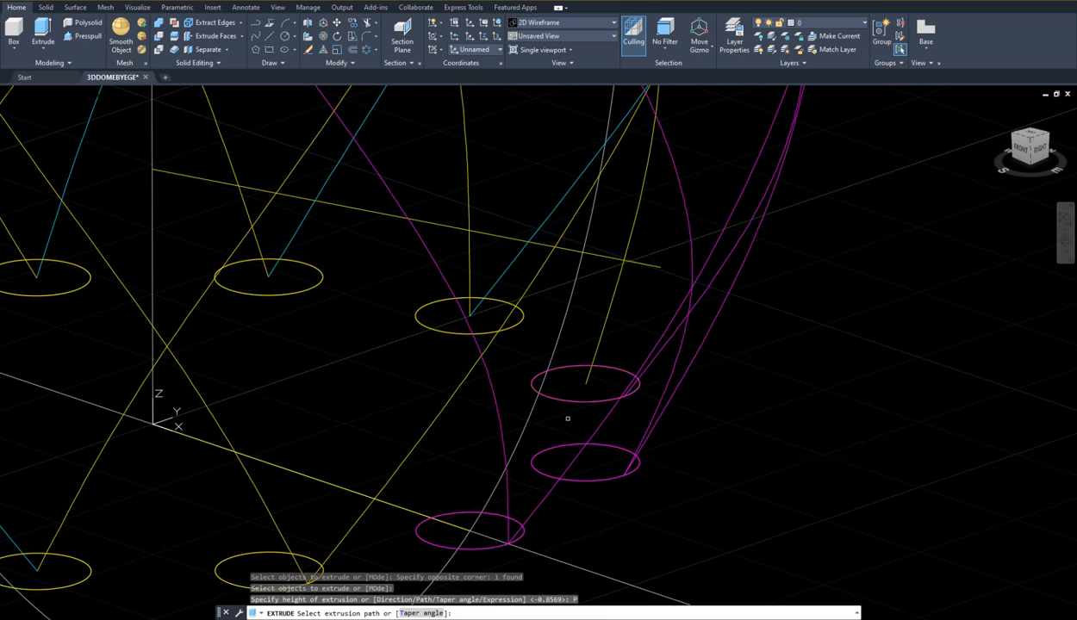
pyautogui.click(599, 341)
# - Extrude the third base circle counterclockwise from the X axis along its cyan rib curve as a path
pyautogui.press('Return')
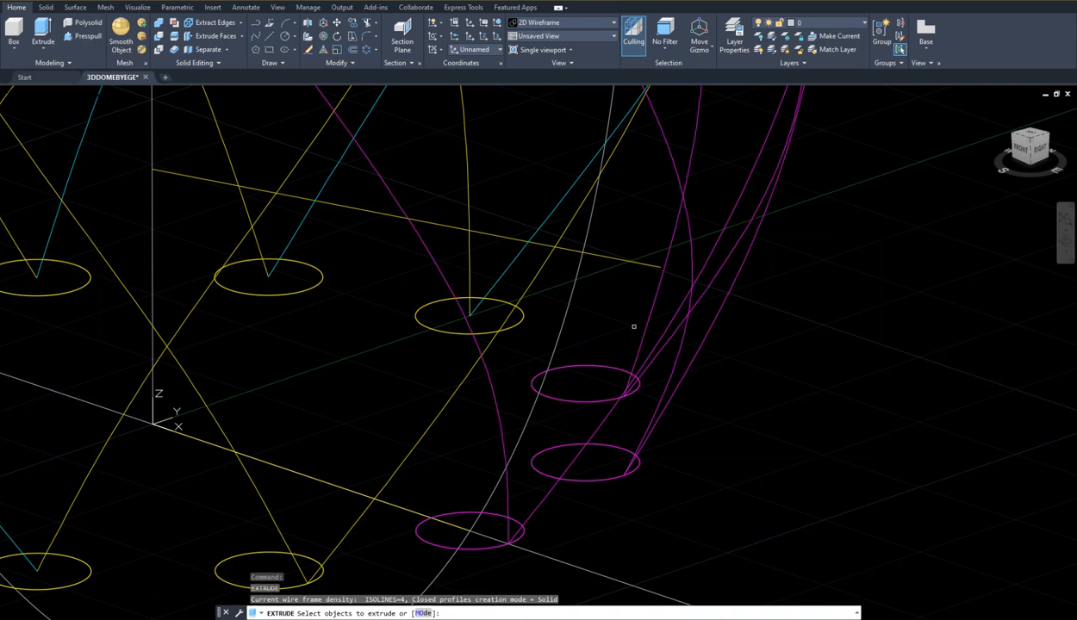
pyautogui.moveTo(394, 340)
pyautogui.mouseDown(button='middle')
pyautogui.moveTo(486, 384)
pyautogui.moveTo(491, 399)
pyautogui.mouseUp(button='middle')
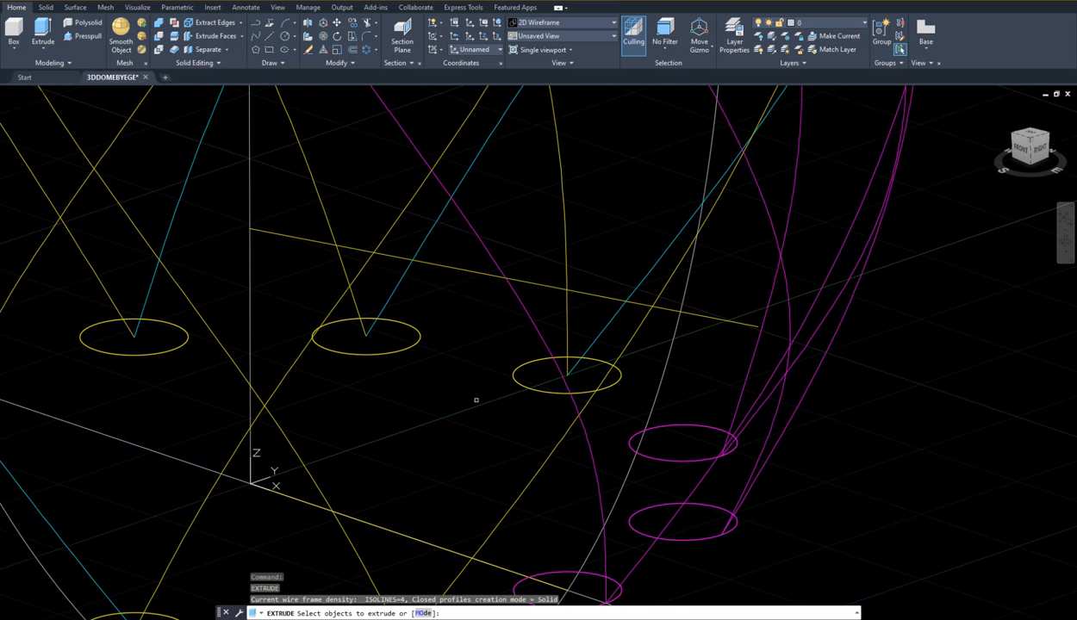
pyautogui.click(488, 414)
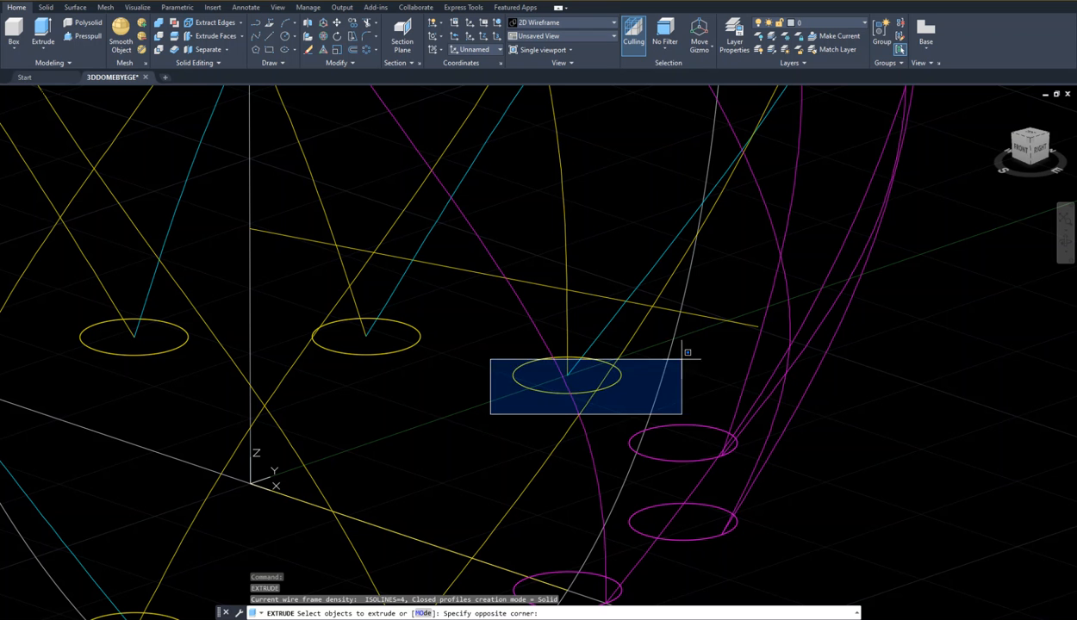
pyautogui.click(634, 337)
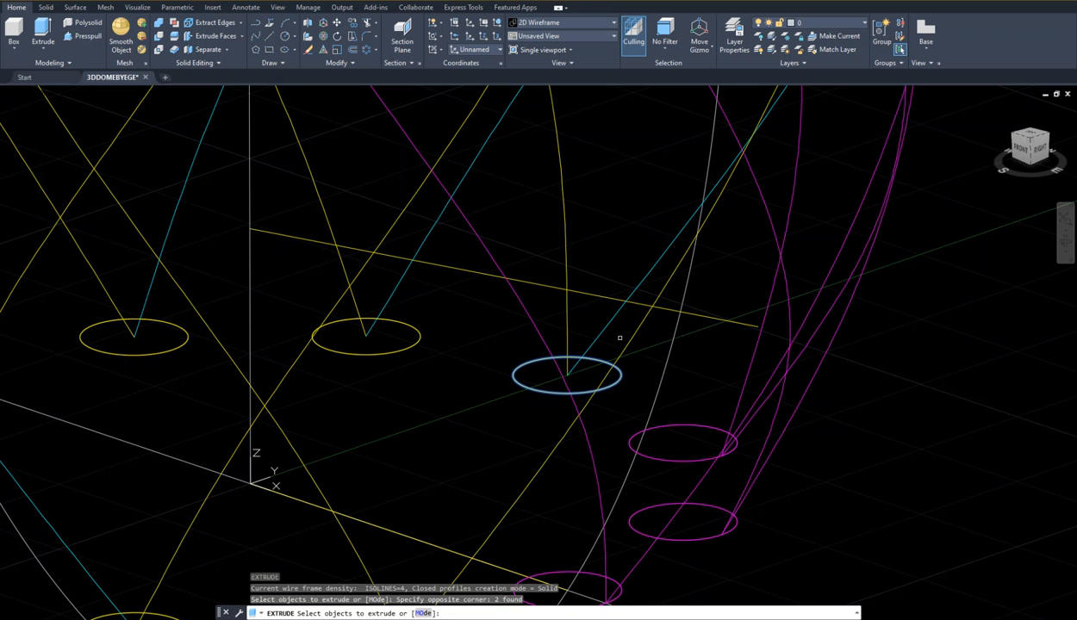
pyautogui.press('Return')
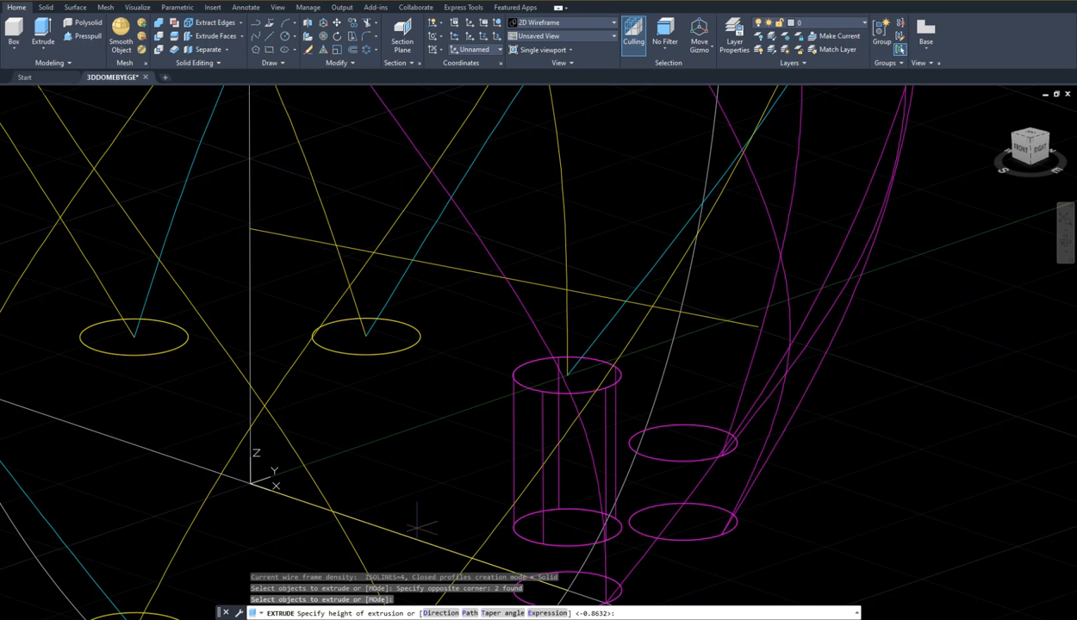
pyautogui.click(472, 614)
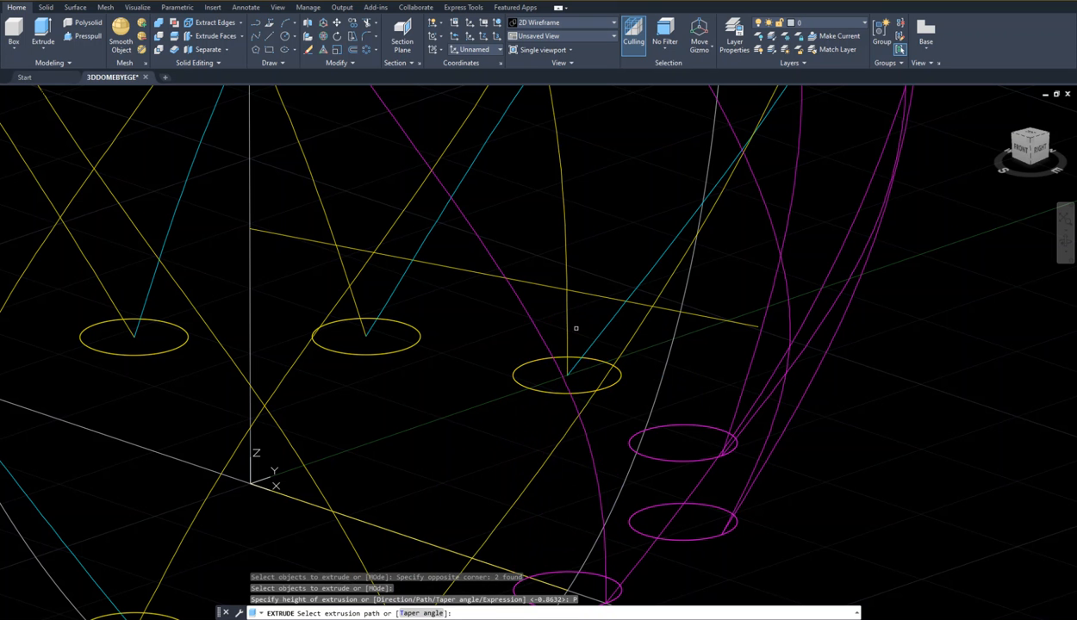
pyautogui.click(582, 335)
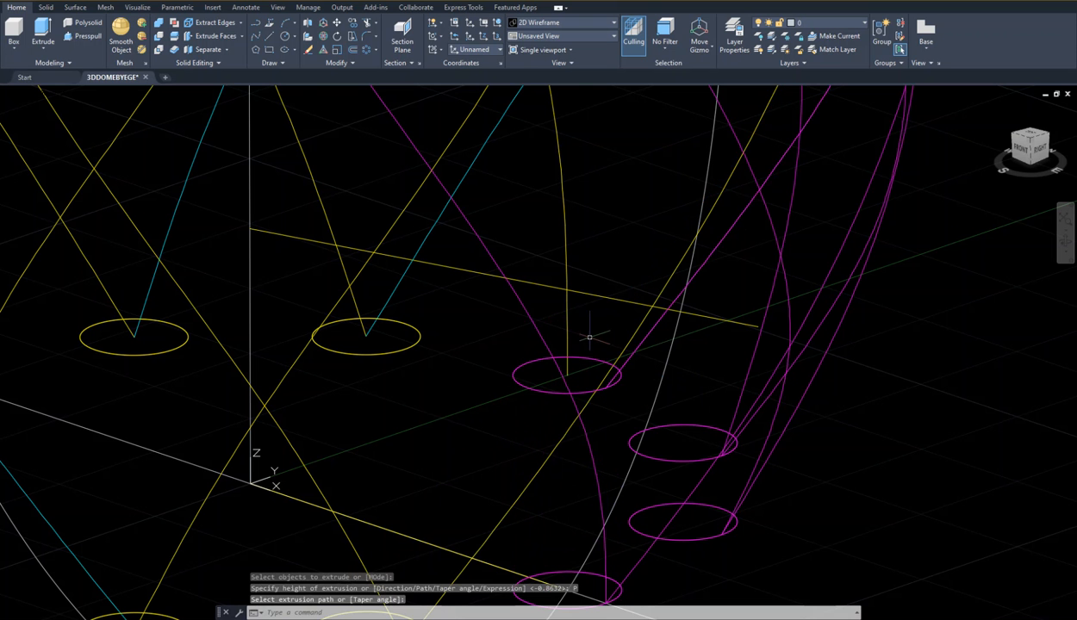
# - Try to window-select the third base circle again as the profile for a second extrusion
pyautogui.press('Return')
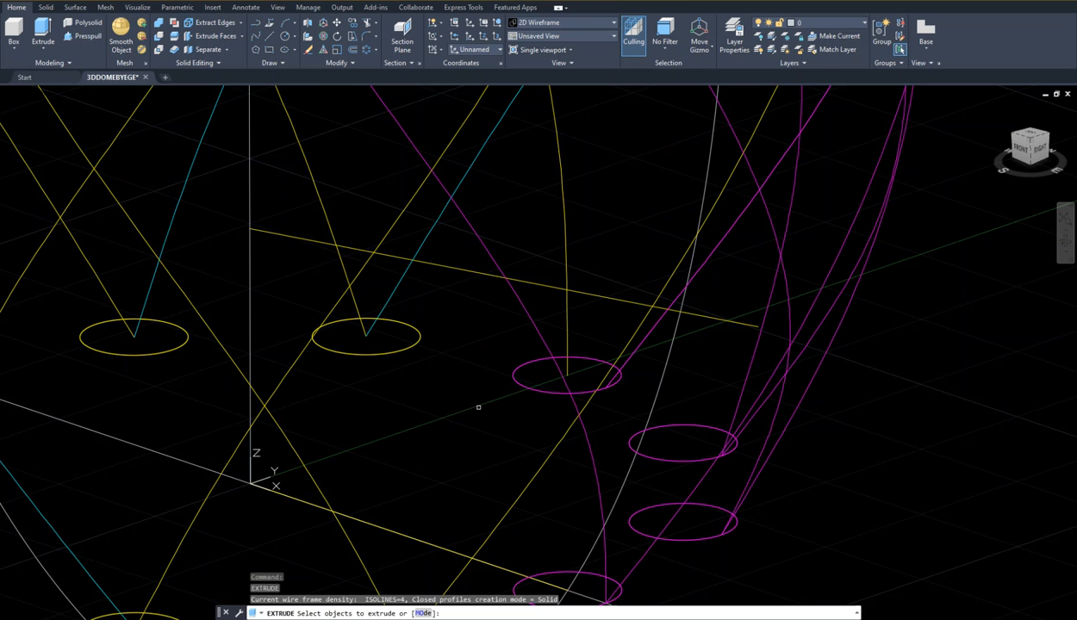
pyautogui.click(470, 415)
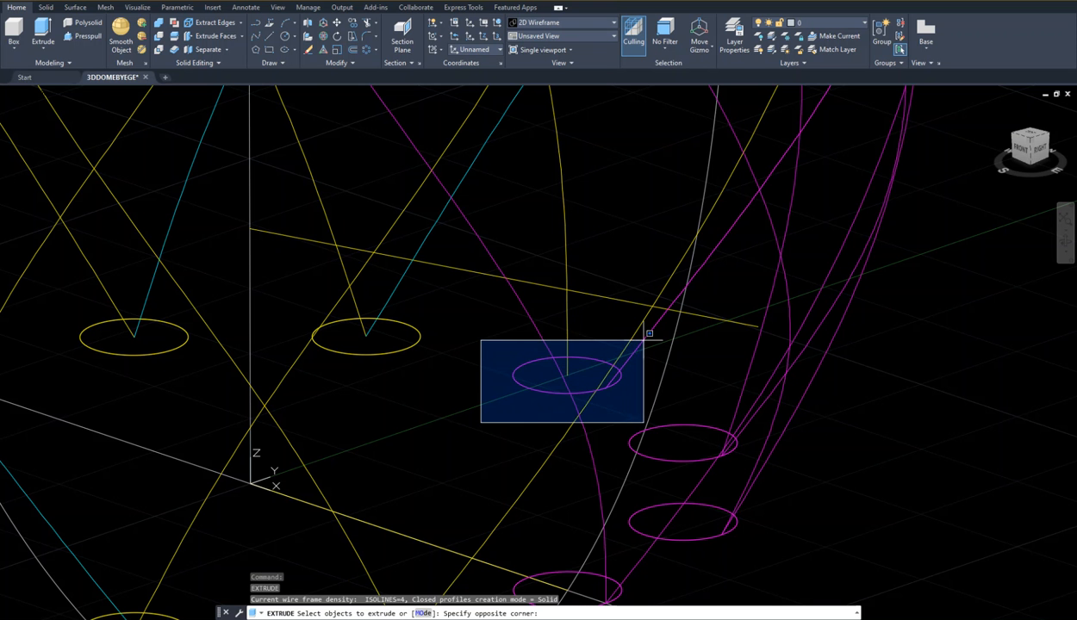
pyautogui.click(641, 341)
pyautogui.press('Return')
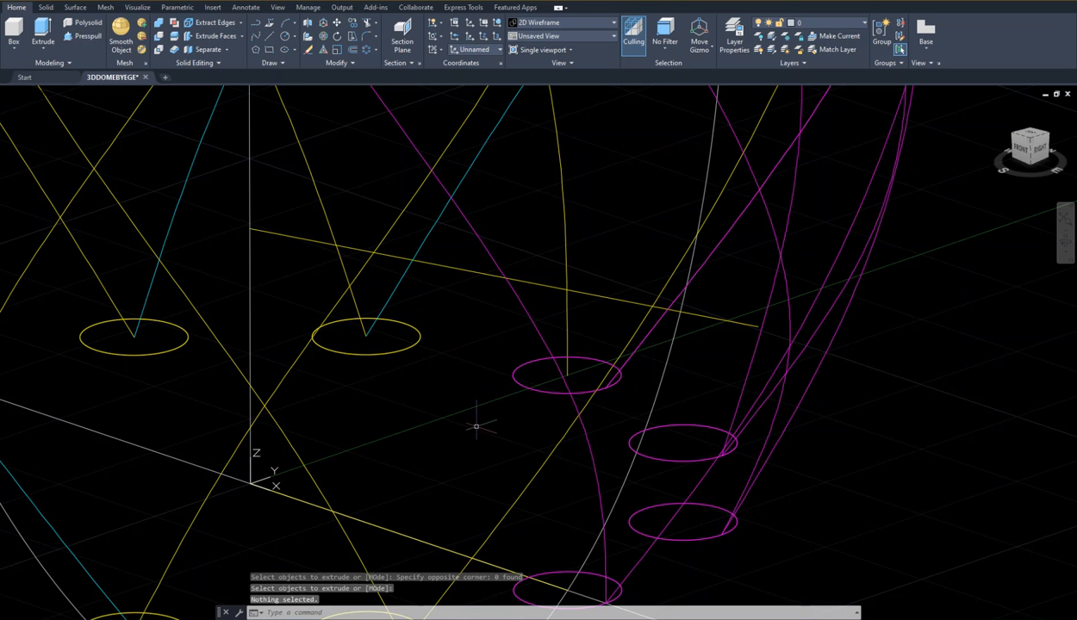
pyautogui.press('Return')
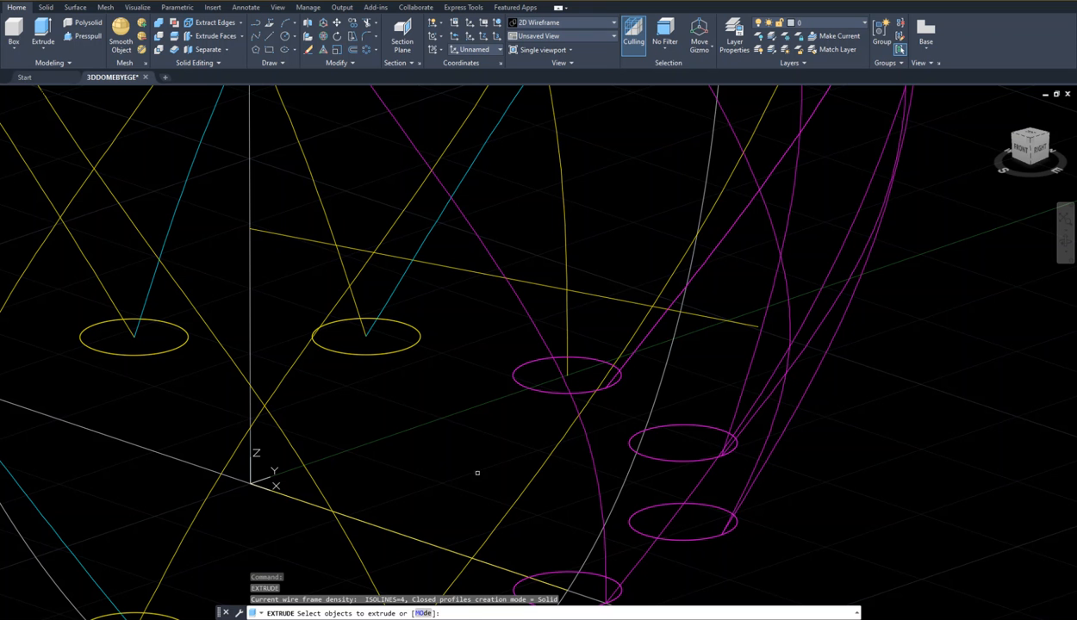
pyautogui.click(477, 404)
pyautogui.click(639, 339)
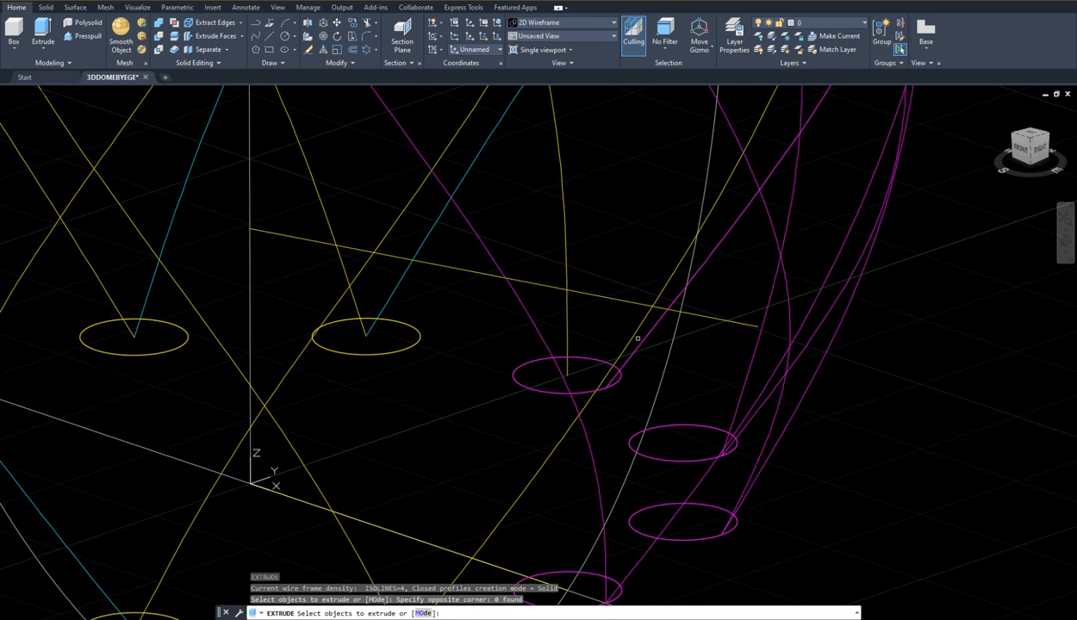
pyautogui.press('Return')
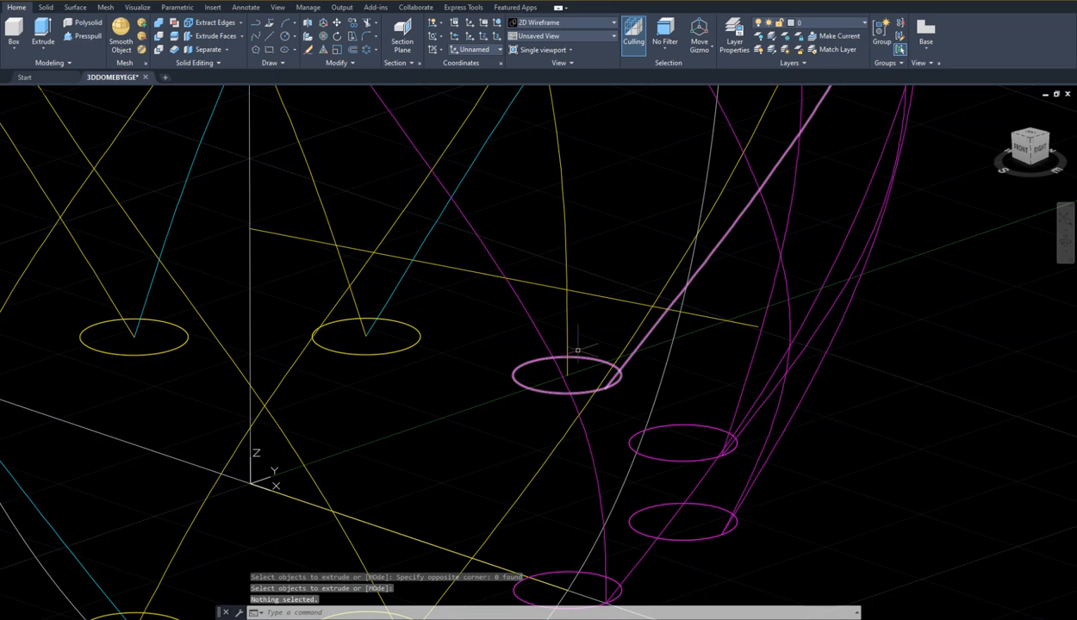
pyautogui.press('Return')
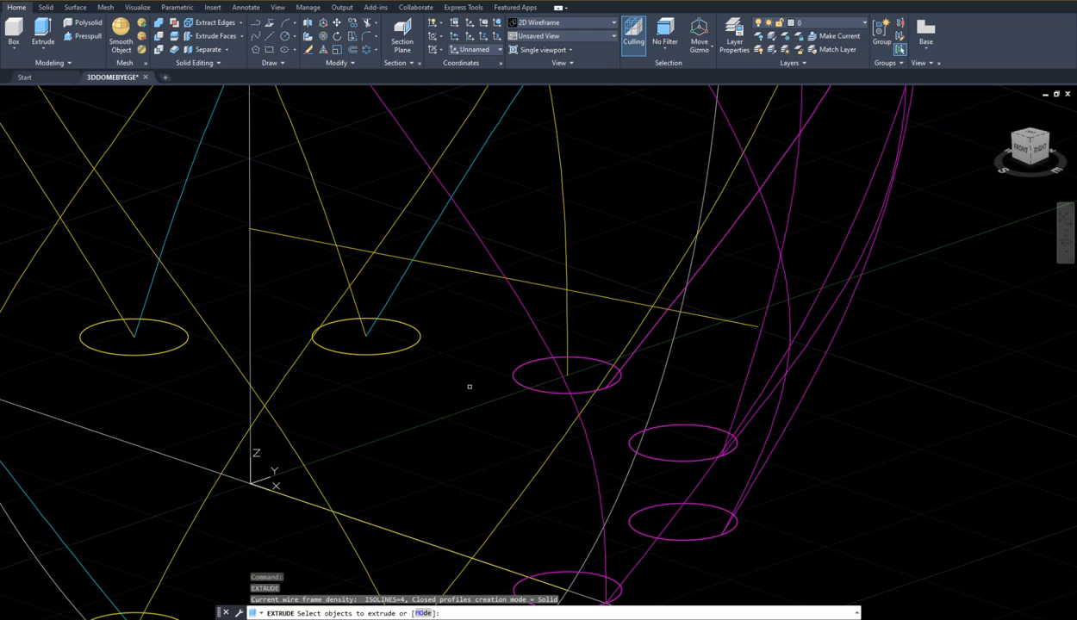
pyautogui.click(480, 421)
pyautogui.click(633, 346)
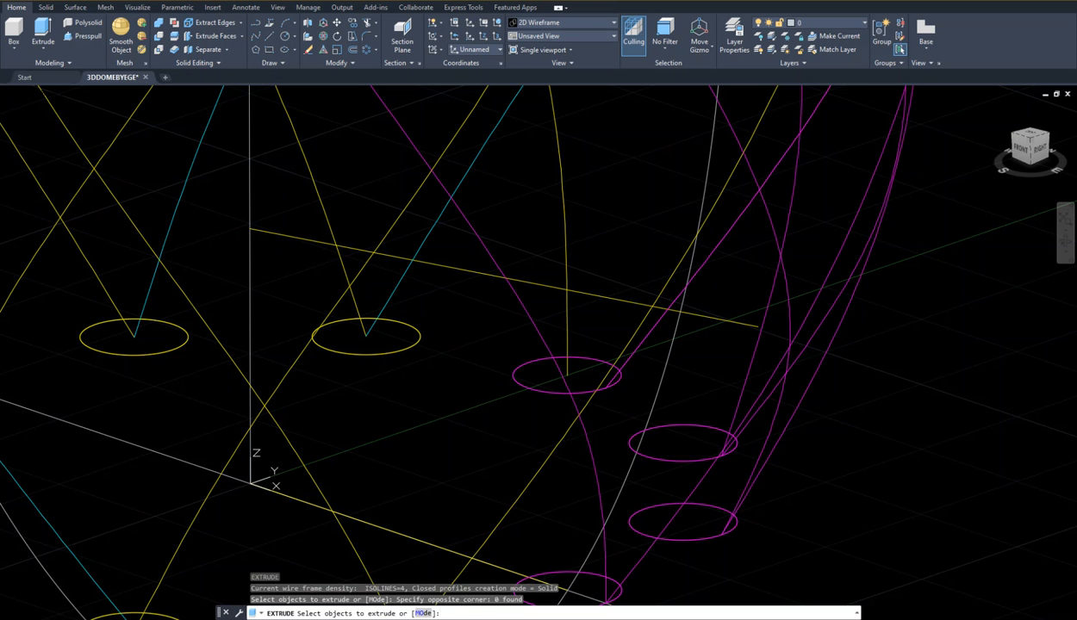
pyautogui.press('Escape')
pyautogui.press('Escape')
pyautogui.press('Escape')
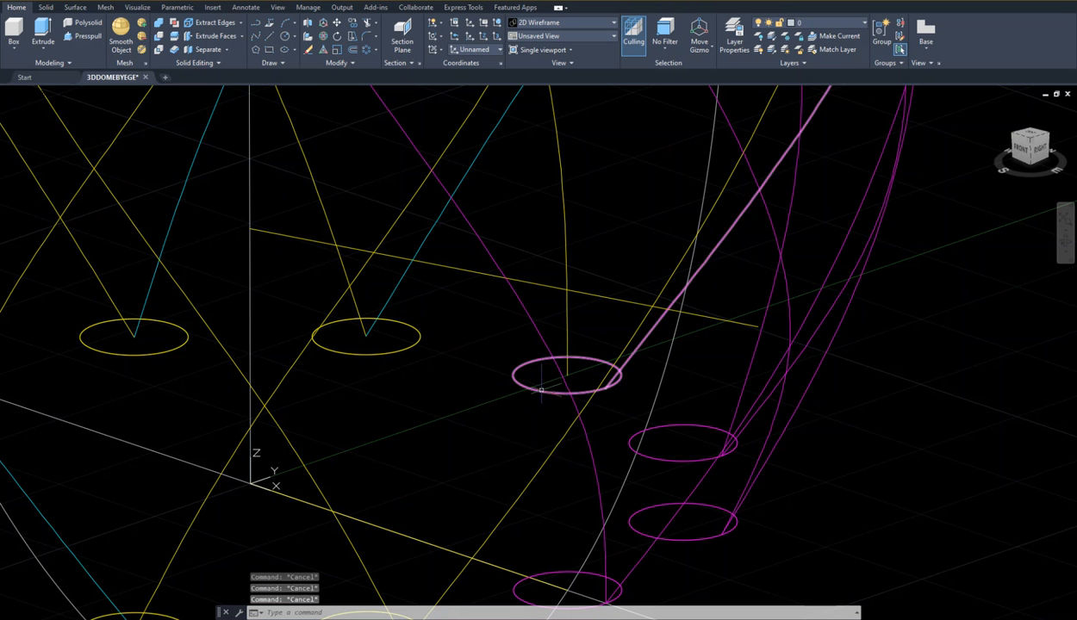
# - Check for a spare circle at the third base position and retry Extrude on it
pyautogui.click(473, 430)
pyautogui.click(638, 338)
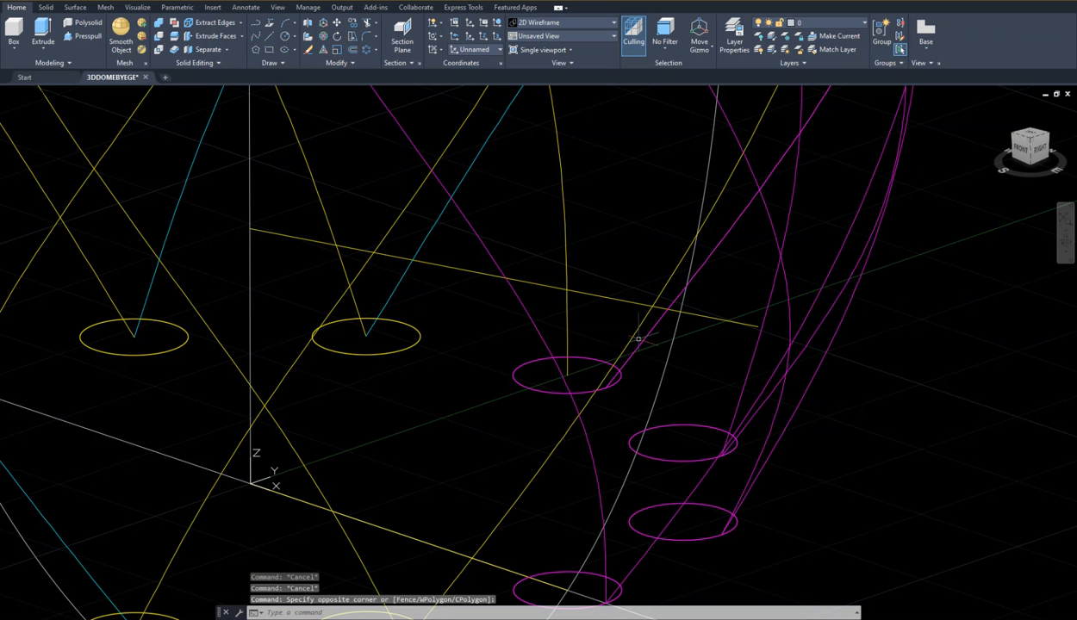
pyautogui.press('Escape')
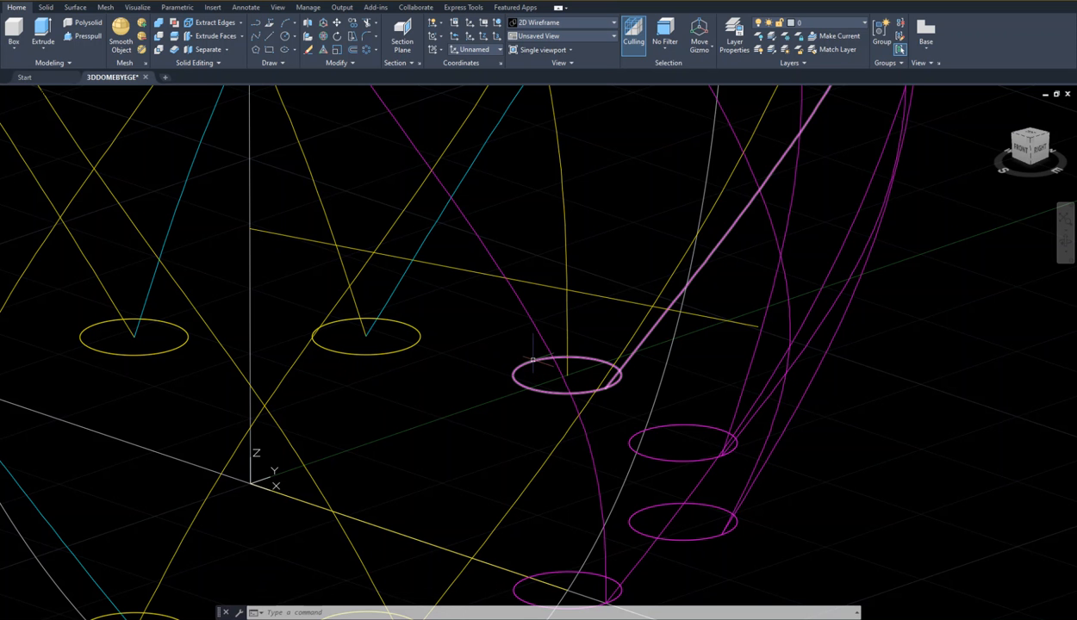
pyautogui.click(488, 328)
pyautogui.click(642, 405)
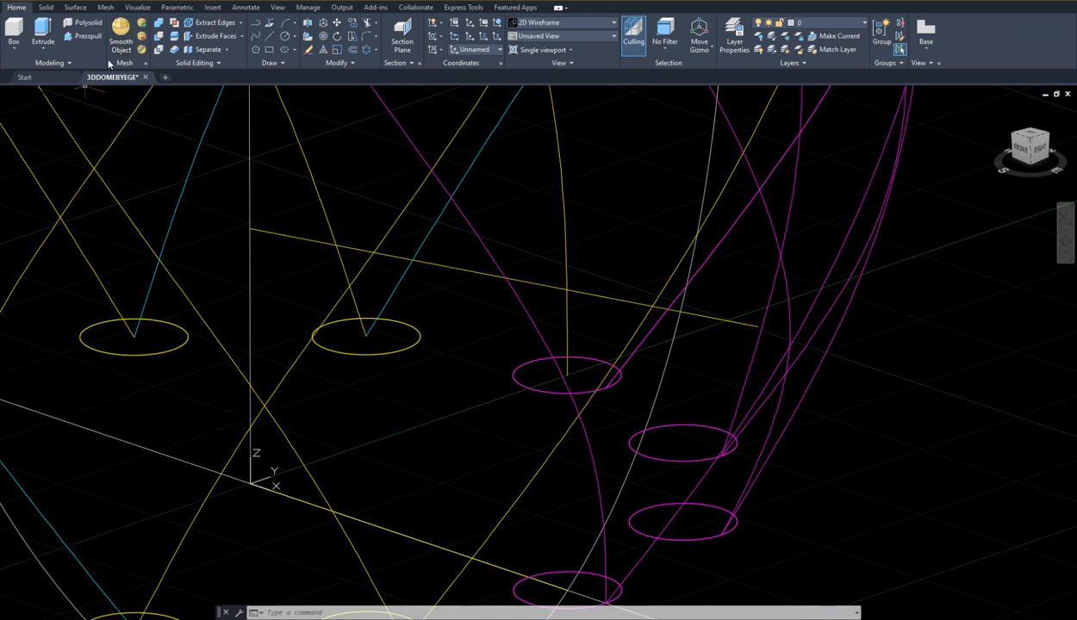
pyautogui.click(42, 33)
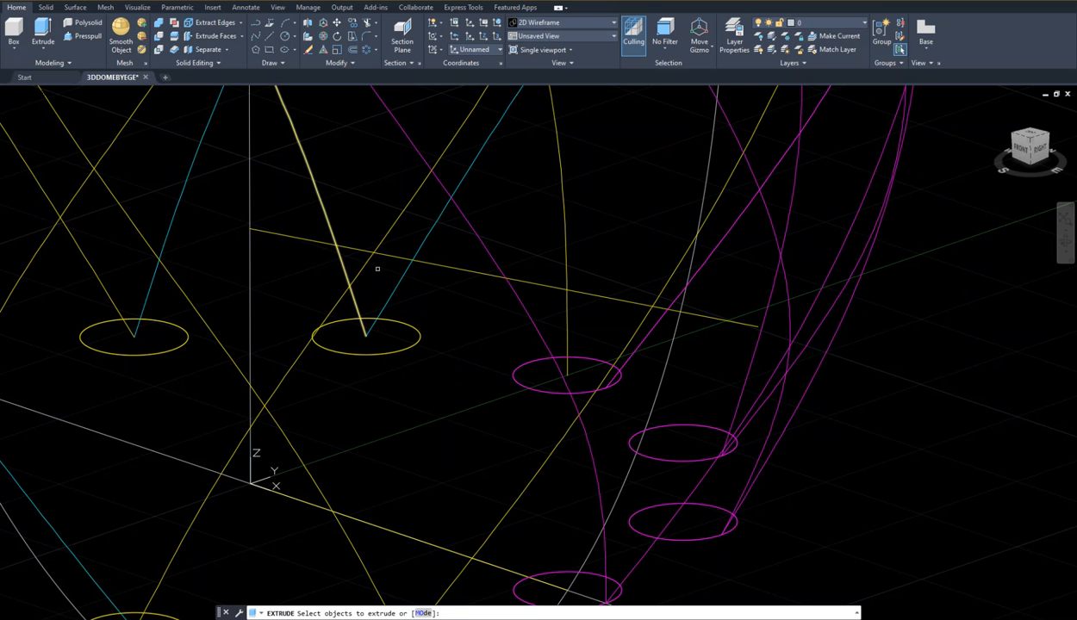
pyautogui.click(485, 325)
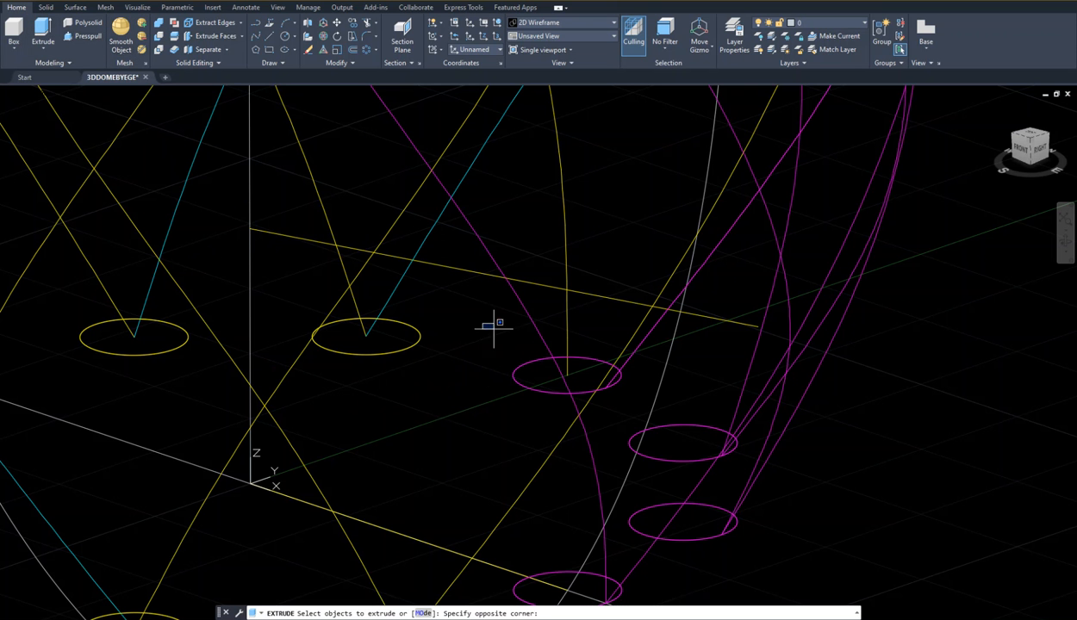
pyautogui.click(638, 408)
pyautogui.press('Return')
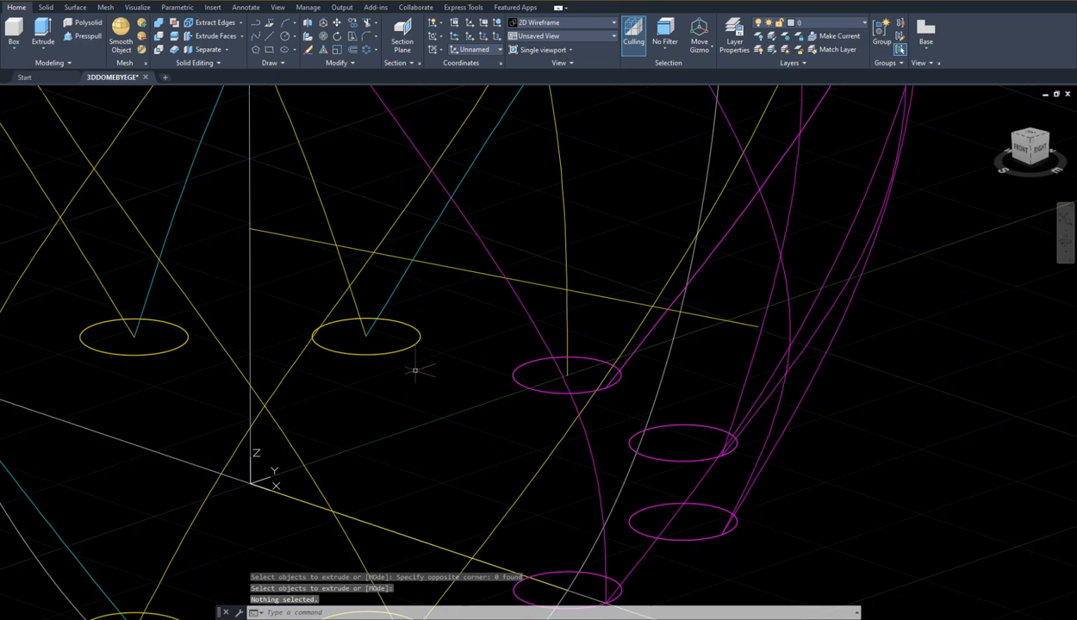
# - Copy the fourth base circle from its center to the center of the third base circle
pyautogui.write('c')
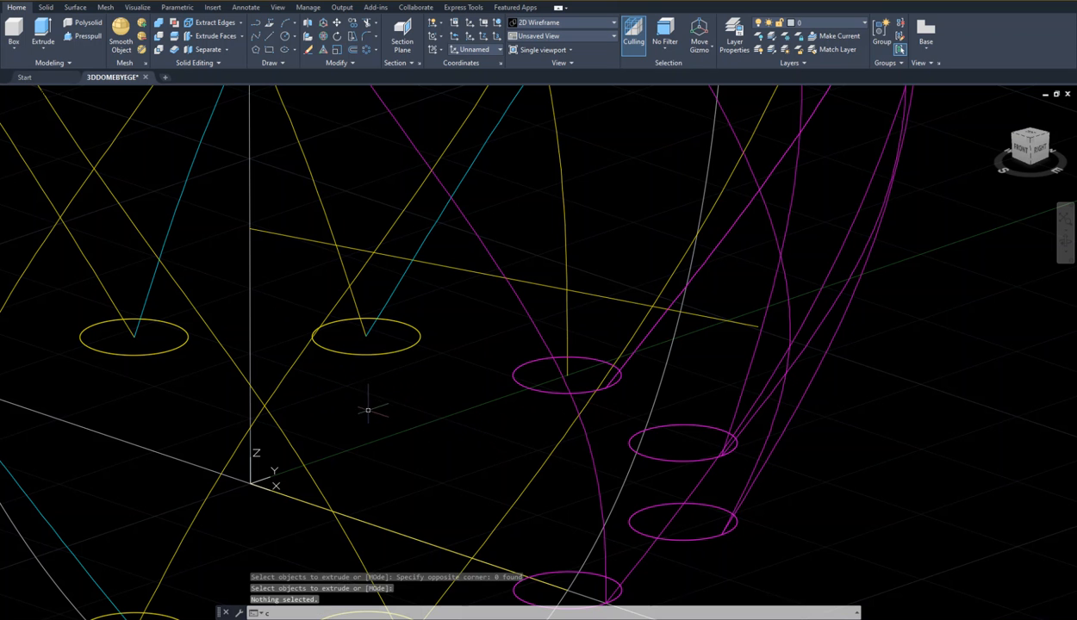
pyautogui.write('p')
pyautogui.press('Return')
pyautogui.click(367, 354)
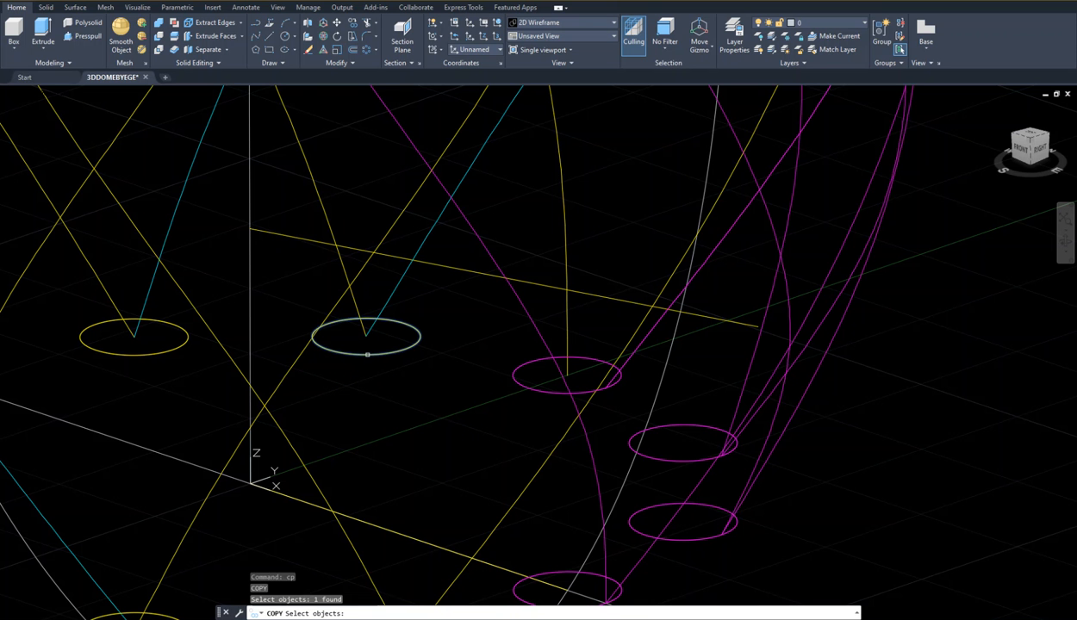
pyautogui.press('Return')
pyautogui.click(369, 334)
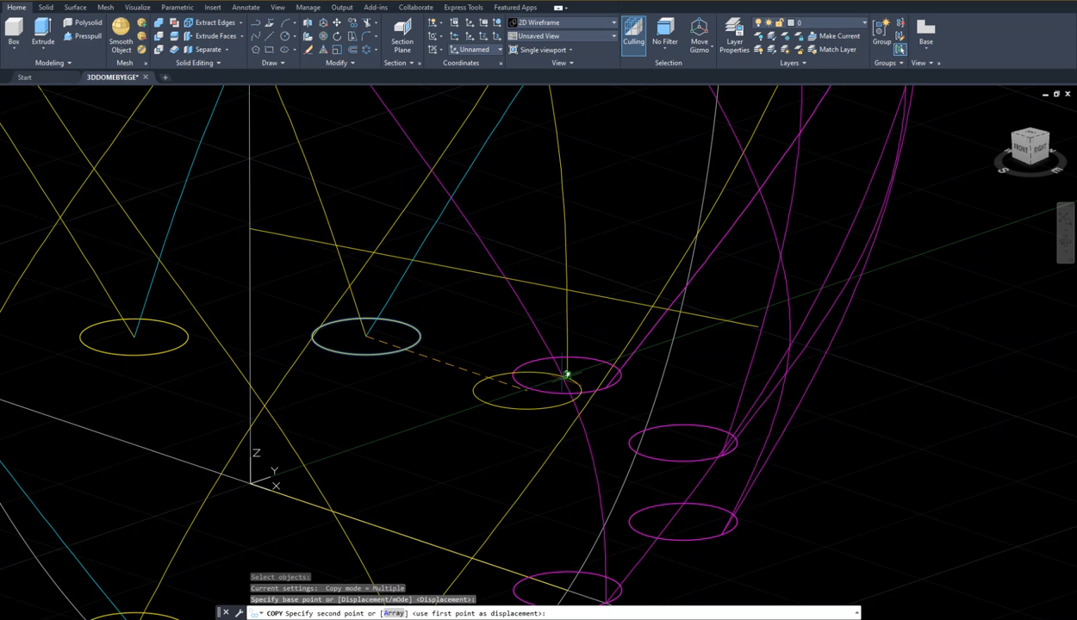
pyautogui.click(567, 375)
pyautogui.press('Escape')
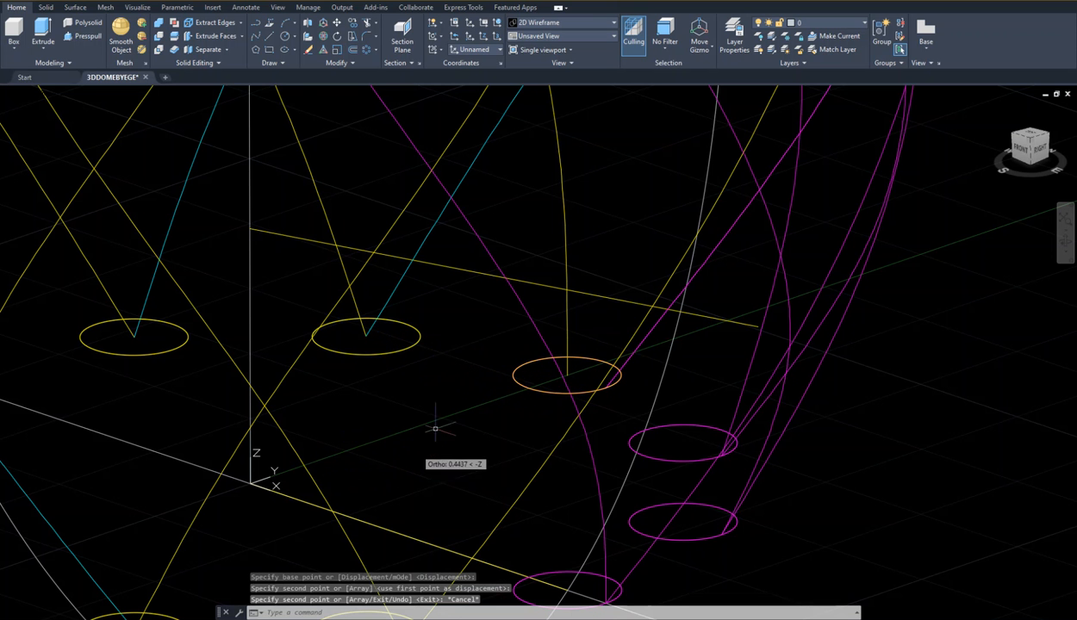
# - Extrude the copied circle at the third base position along its yellow rib curve as a path
pyautogui.click(43, 35)
pyautogui.click(493, 336)
pyautogui.click(634, 407)
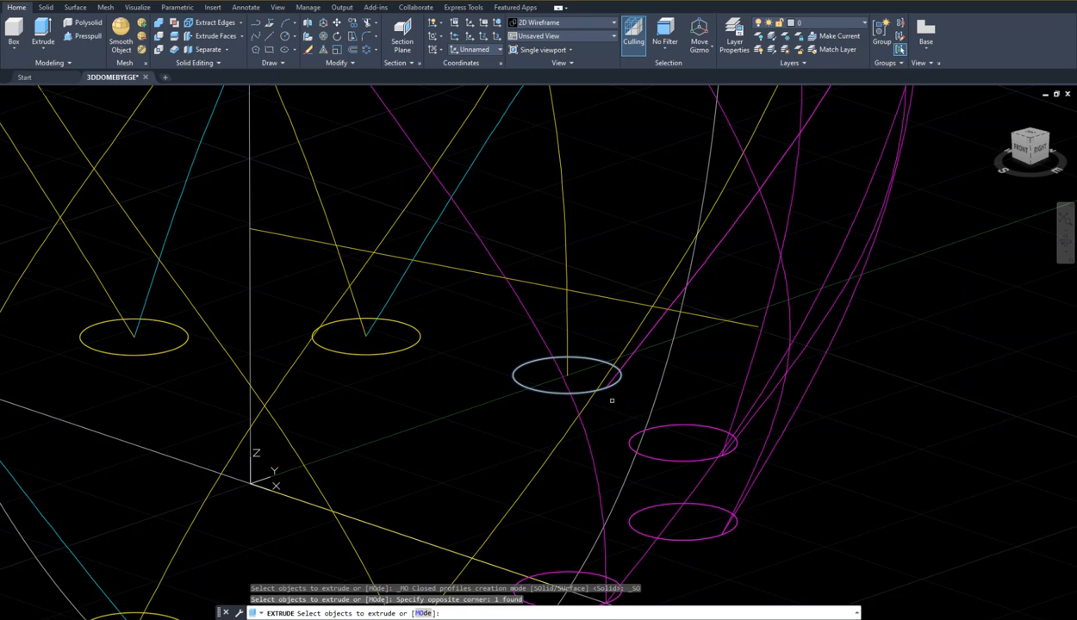
pyautogui.press('Return')
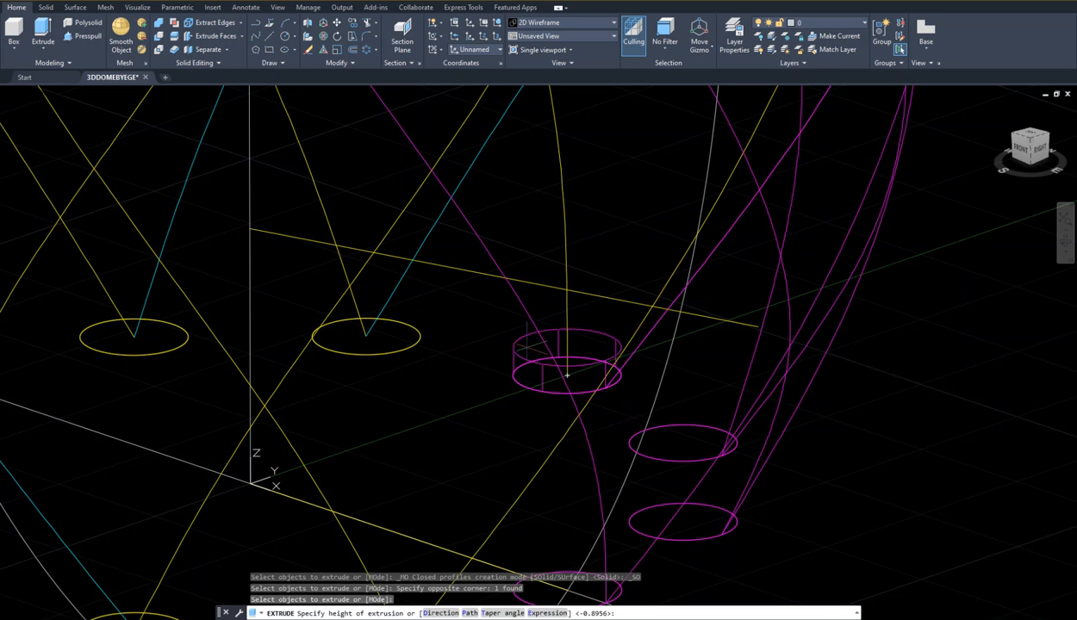
pyautogui.write('p')
pyautogui.press('Return')
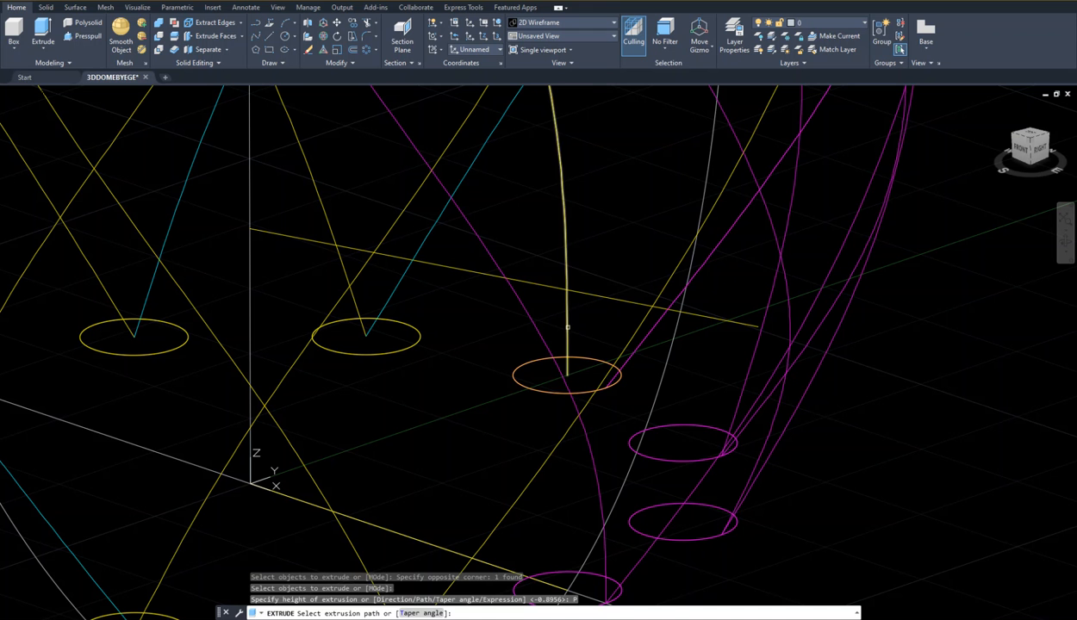
pyautogui.click(566, 327)
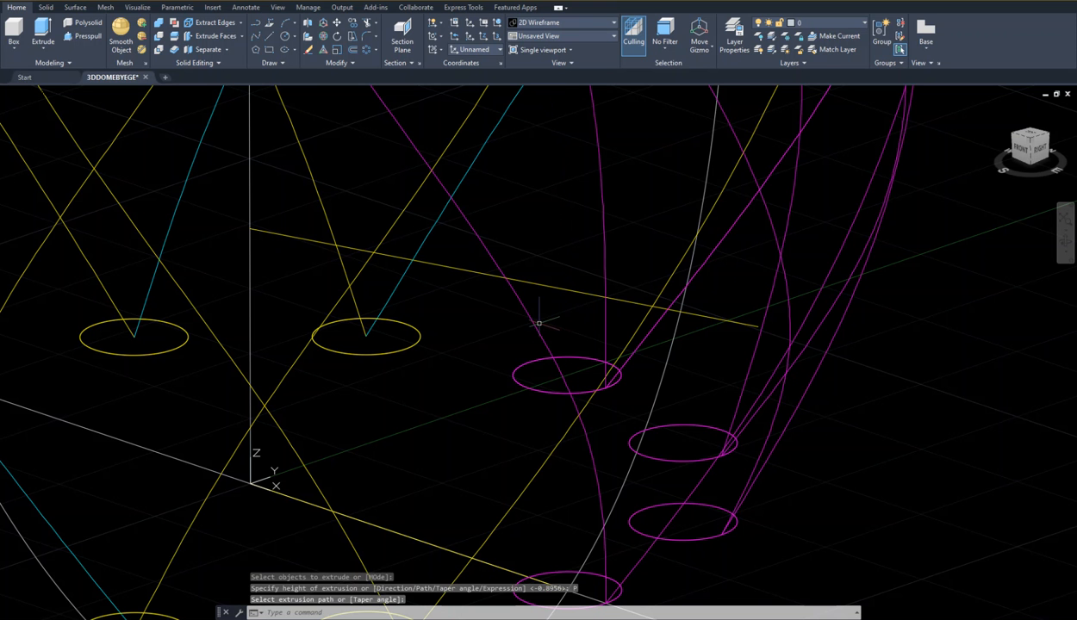
pyautogui.click(536, 319)
# - Extrude the fourth base circle counterclockwise from the X axis along its cyan rib curve as a path
pyautogui.press('Return')
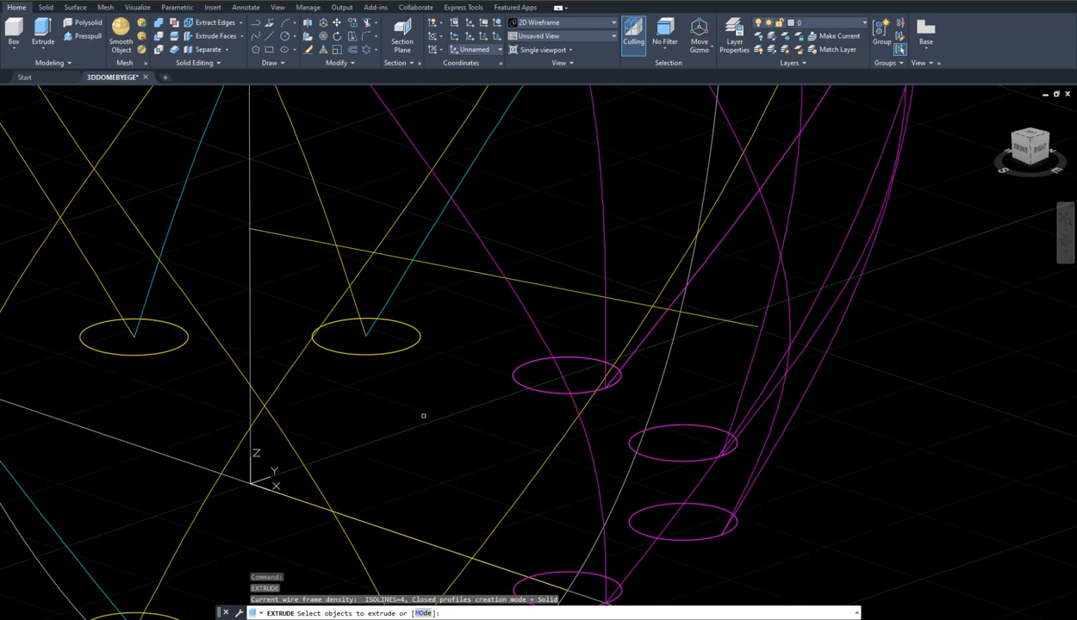
pyautogui.moveTo(423, 416); pyautogui.dragTo(479, 429, button='middle')
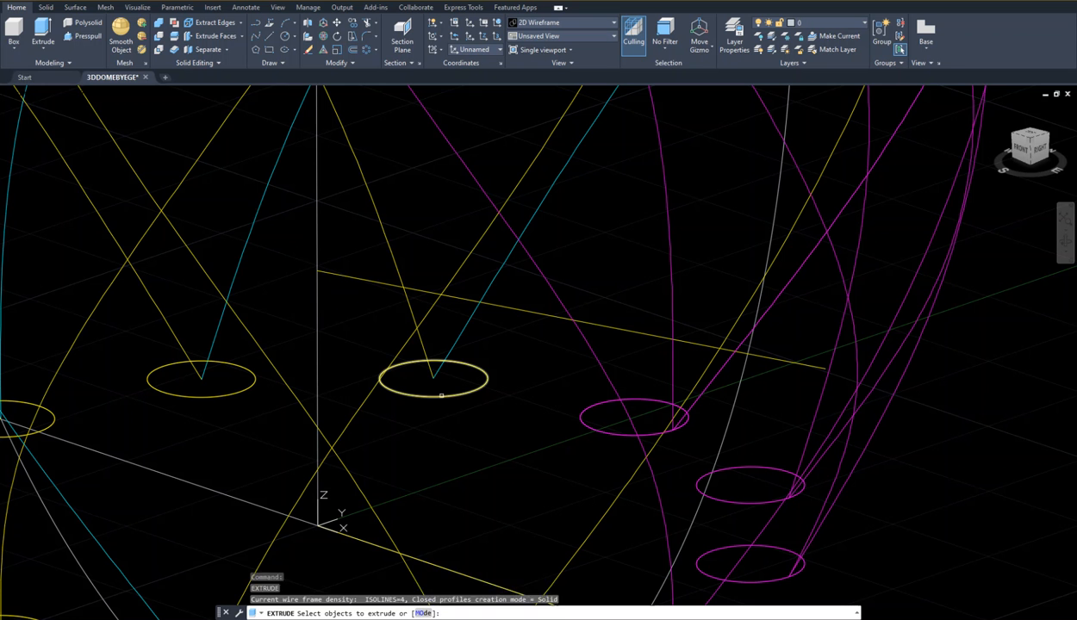
pyautogui.click(442, 395)
pyautogui.press('Return')
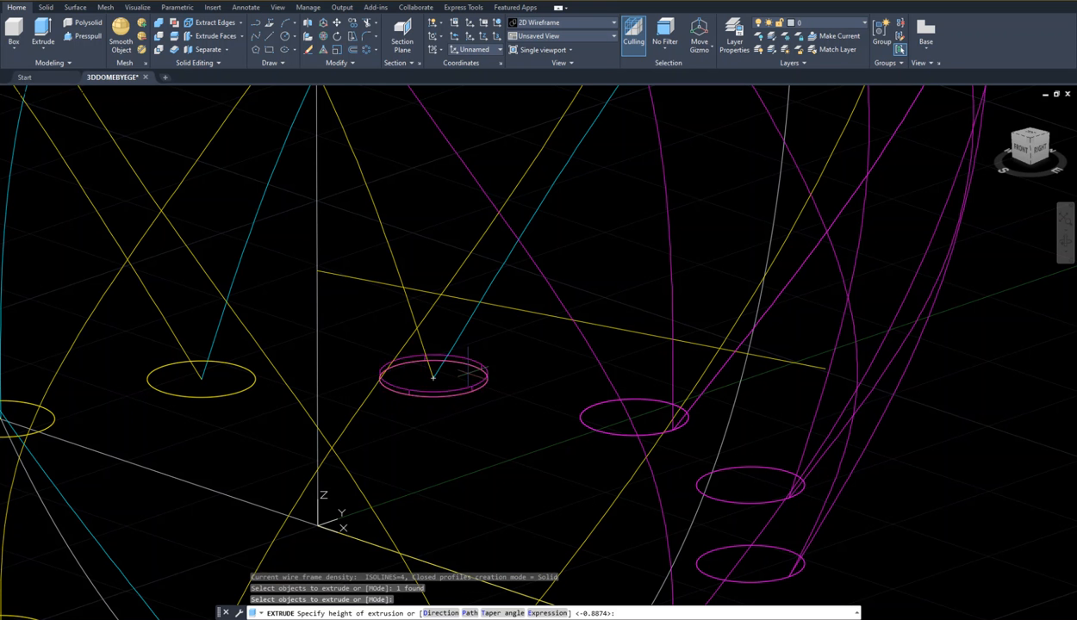
pyautogui.click(469, 613)
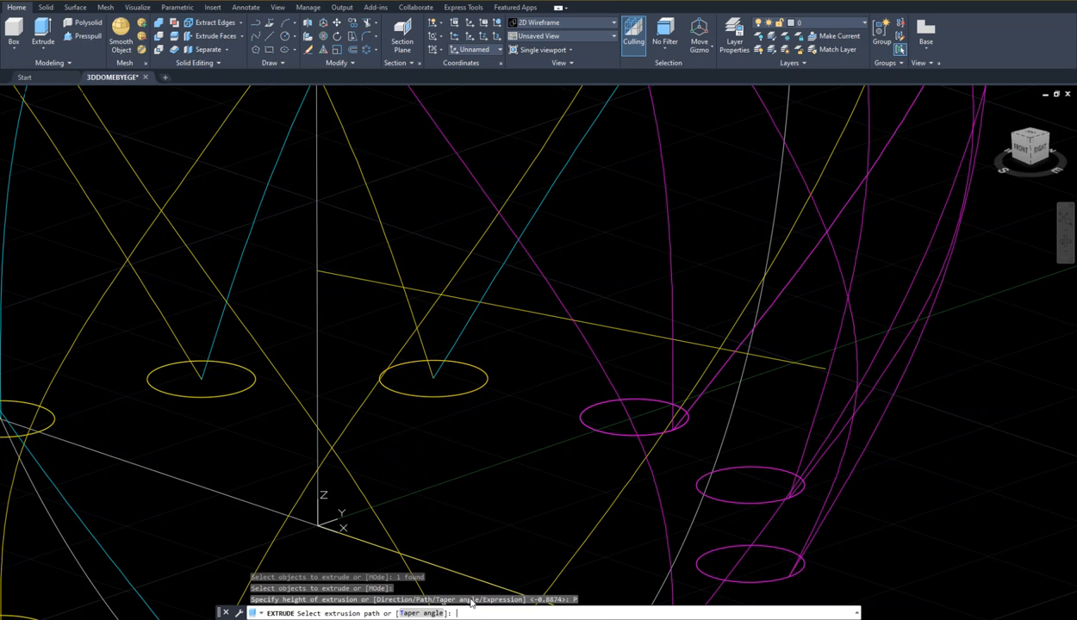
pyautogui.click(465, 327)
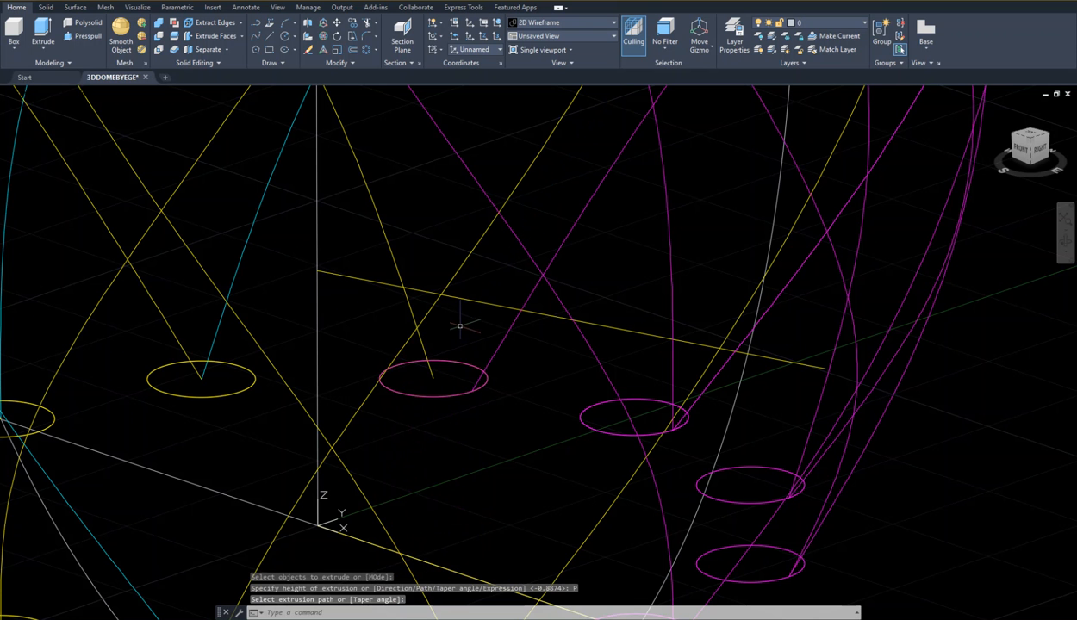
# - Extrude the remaining circle at the fourth base position along its yellow rib curve as a path and save the drawing
pyautogui.press('Return')
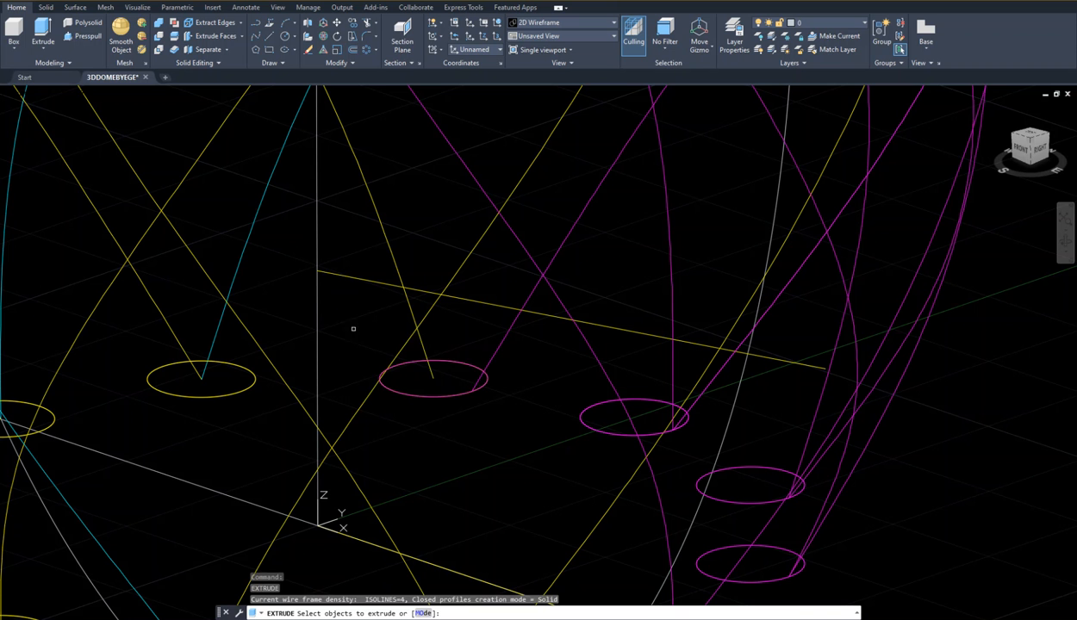
pyautogui.click(350, 338)
pyautogui.click(517, 416)
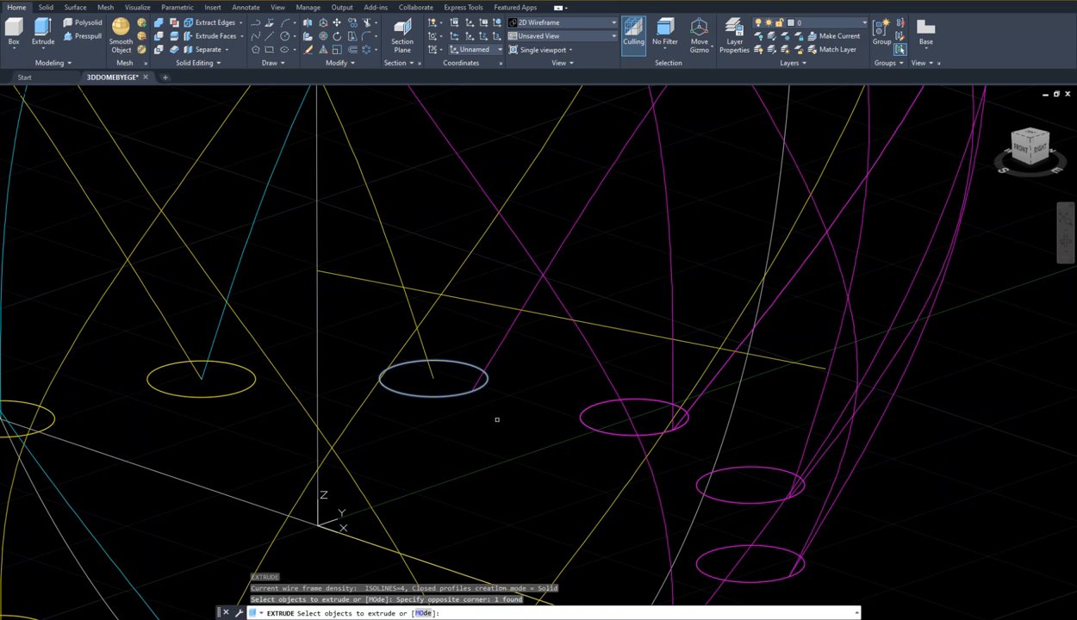
pyautogui.press('Return')
pyautogui.write('P')
pyautogui.press('Return')
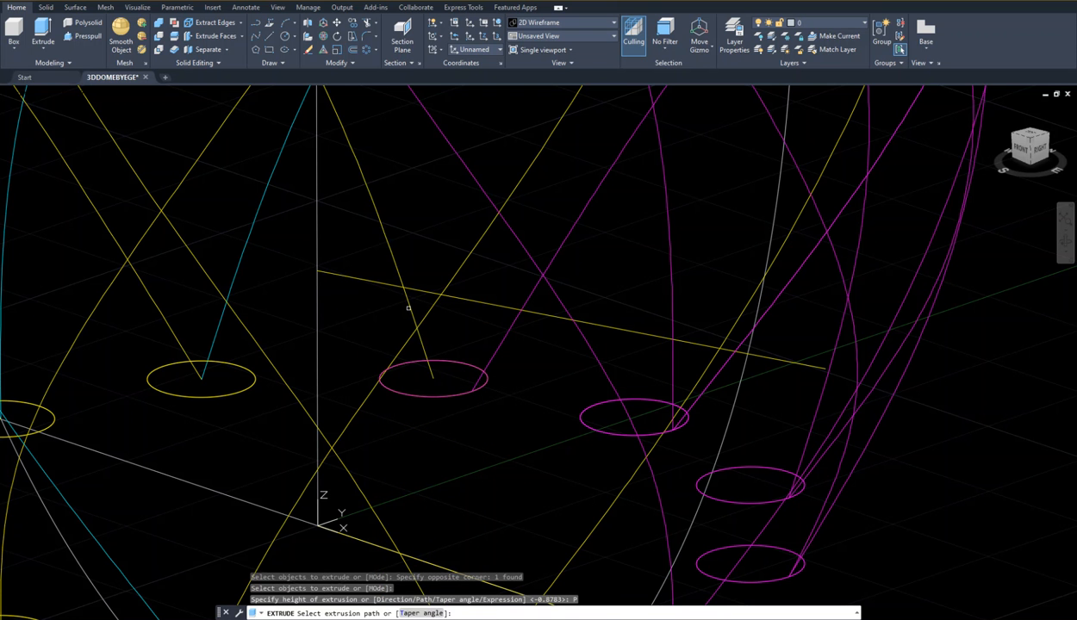
pyautogui.click(404, 304)
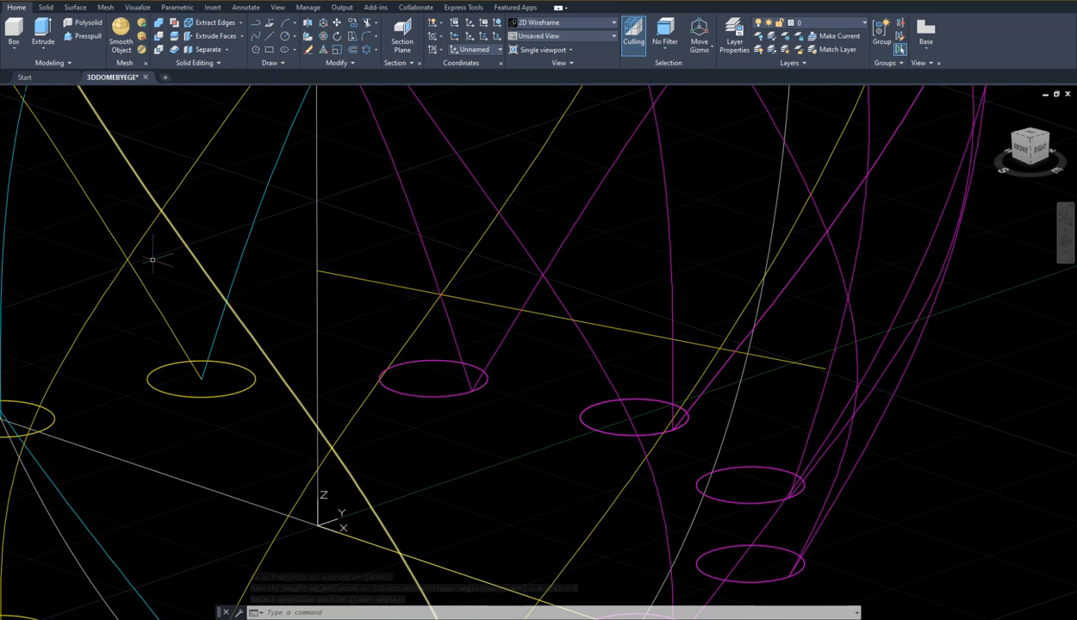
pyautogui.hotkey('ctrl', 's')
# - Extrude the coincident circles at the fifth base position counterclockwise from the X axis along the cyan rib curve as a path
pyautogui.moveTo(283, 305); pyautogui.dragTo(668, 284, button='middle')
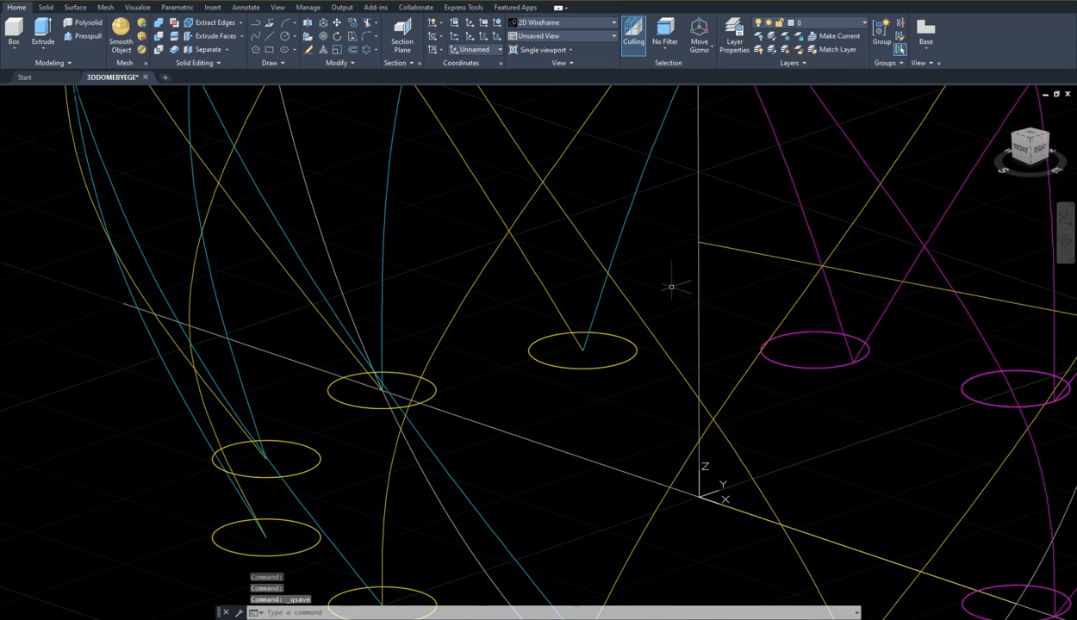
pyautogui.click(43, 49)
pyautogui.click(40, 68)
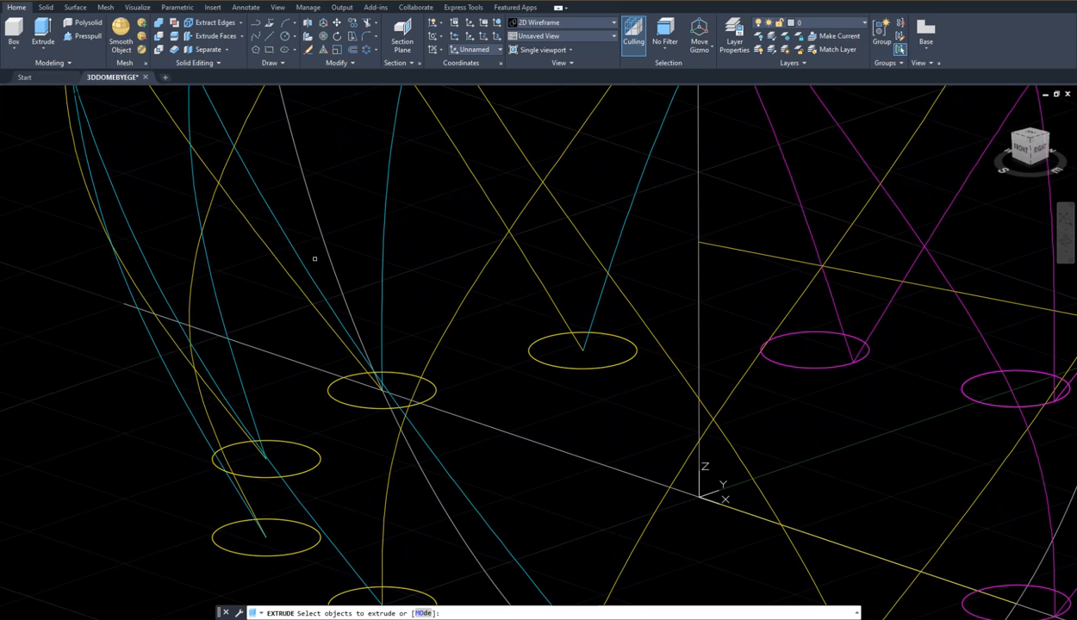
pyautogui.click(478, 298)
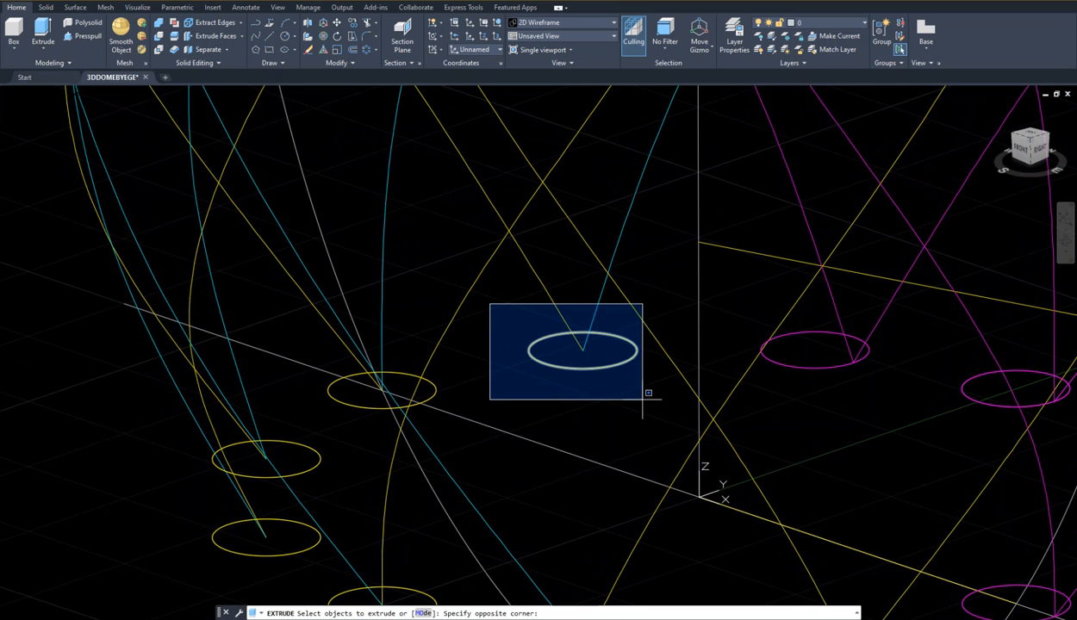
pyautogui.click(656, 408)
pyautogui.rightClick(623, 389)
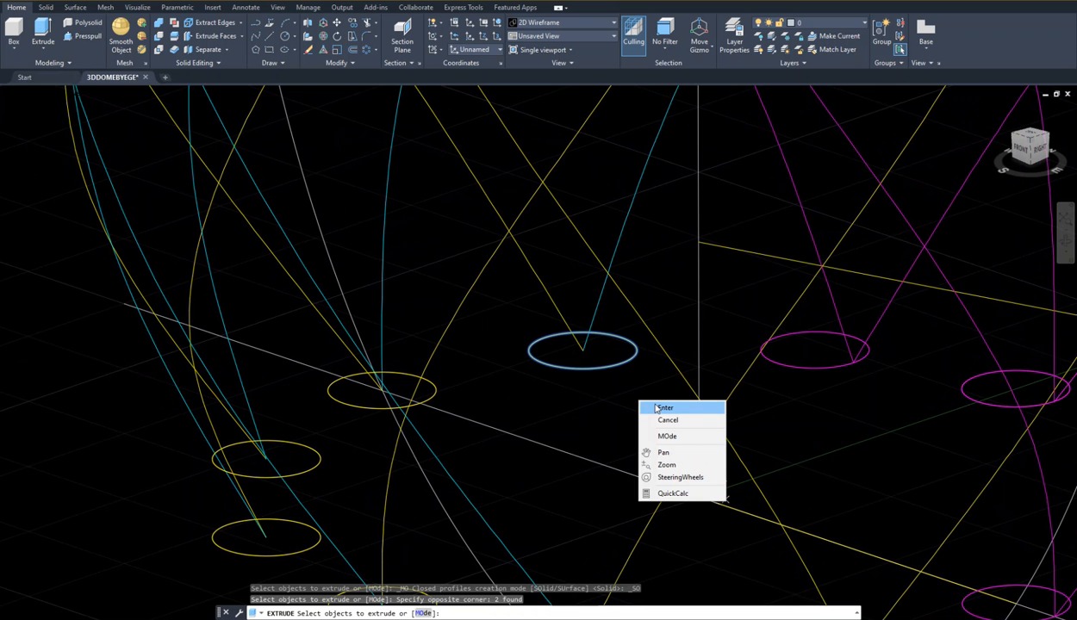
pyautogui.click(648, 408)
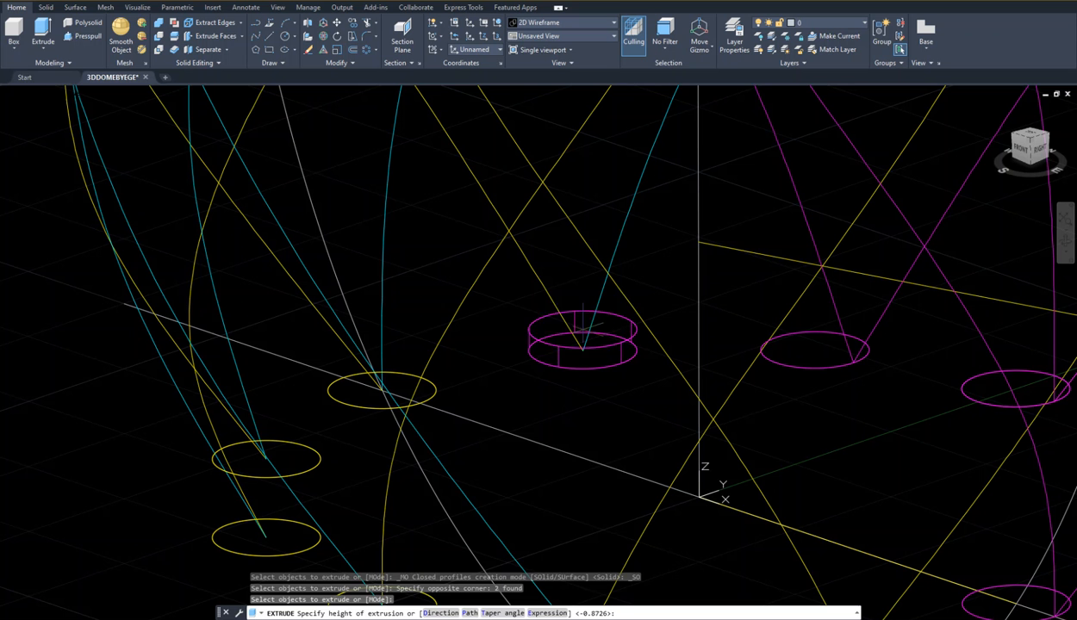
pyautogui.click(470, 613)
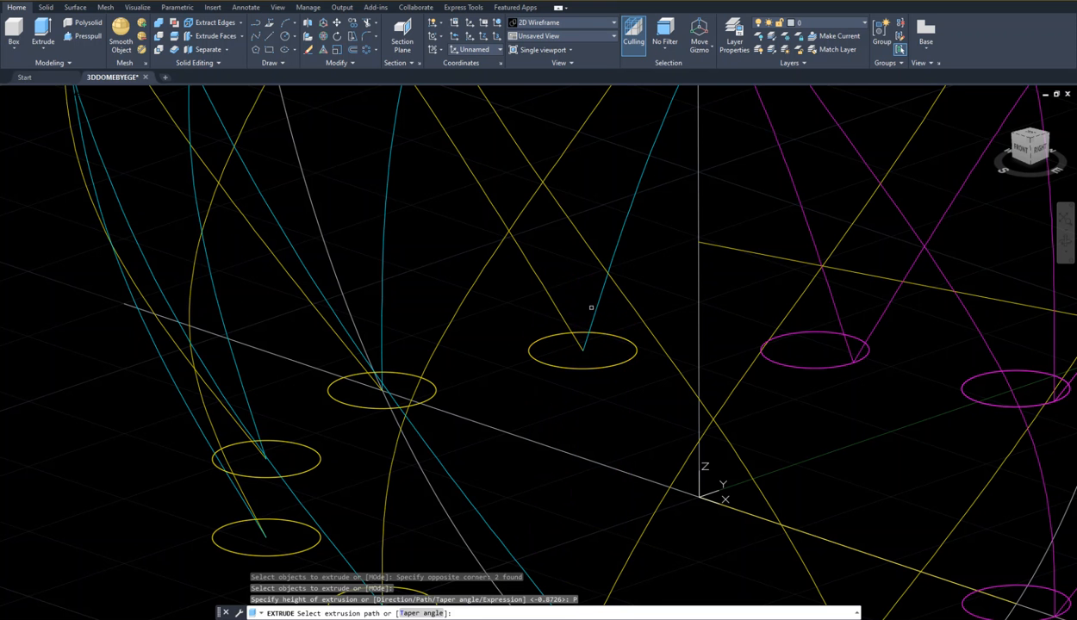
pyautogui.click(598, 305)
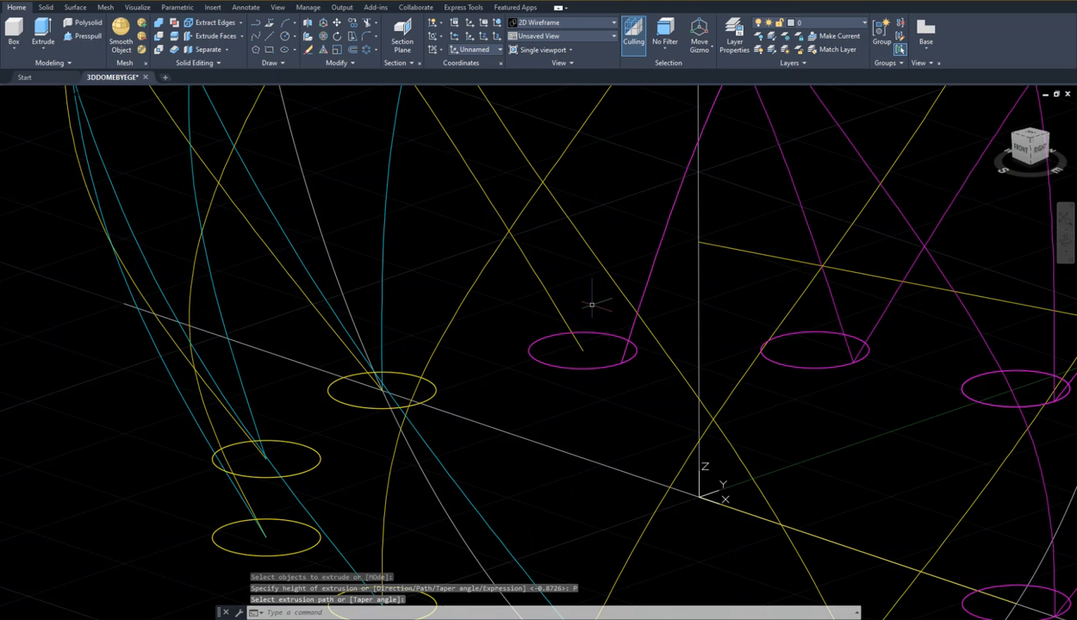
# - Try to extrude a spare circle at the fifth base position
pyautogui.press('space')
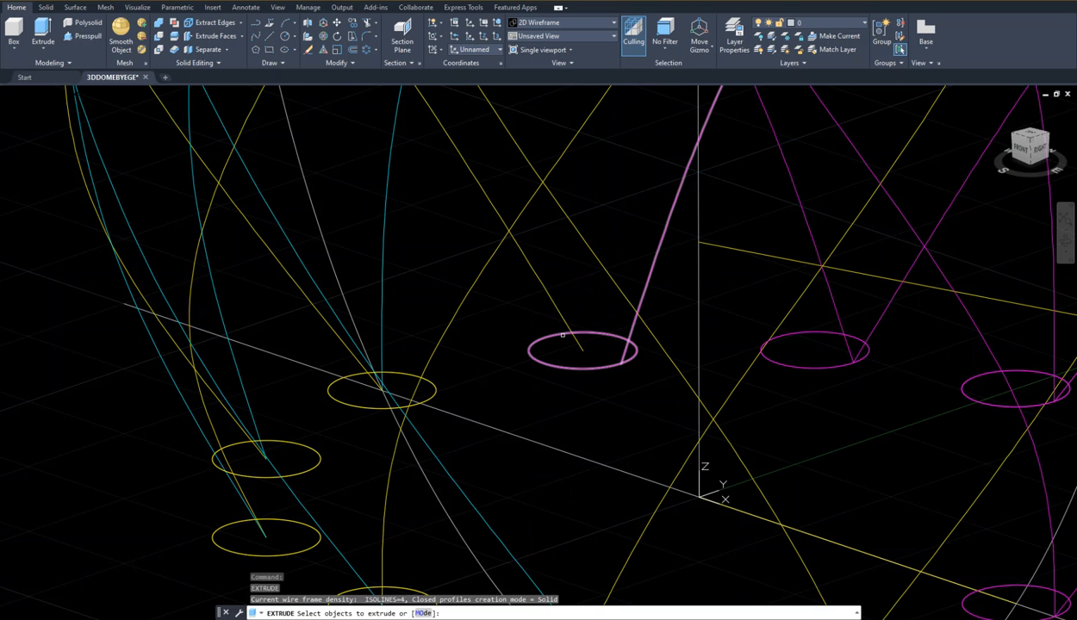
pyautogui.click(499, 300)
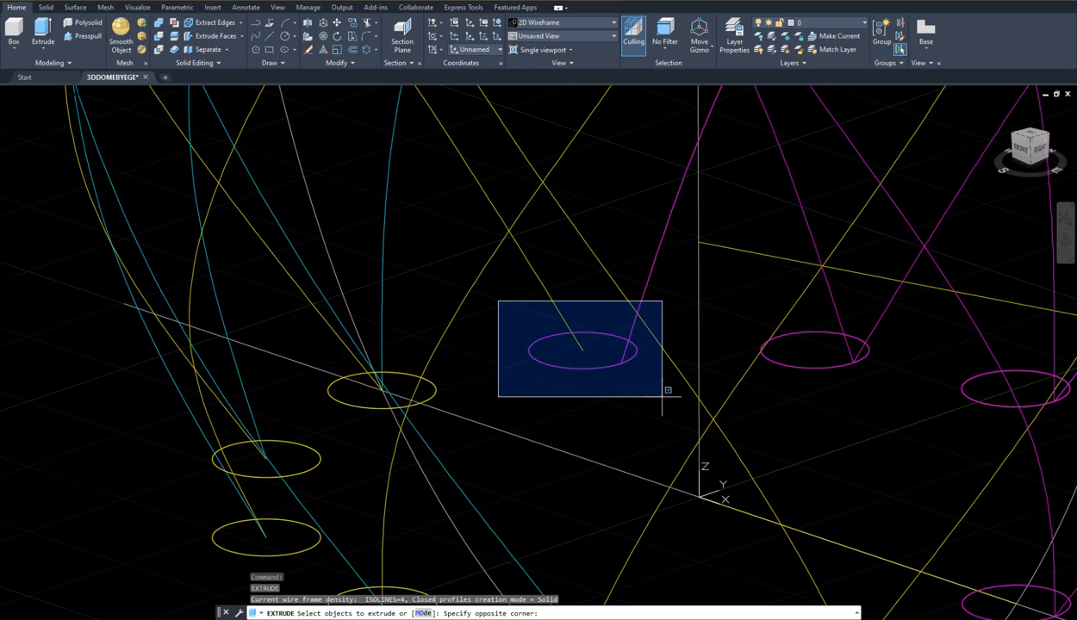
pyautogui.click(658, 393)
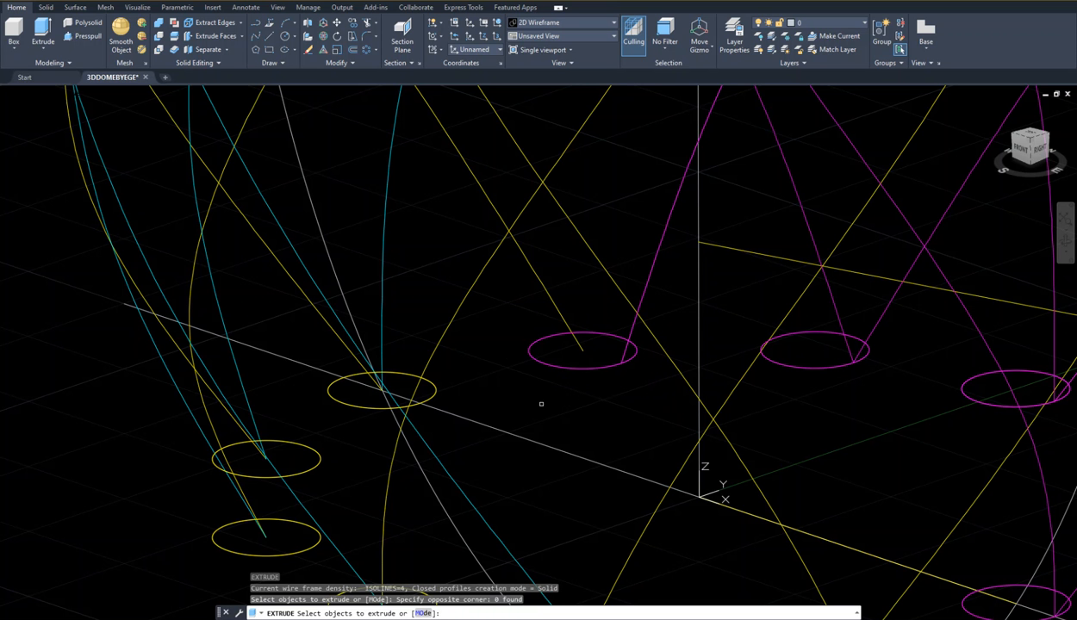
pyautogui.click(501, 306)
pyautogui.click(662, 412)
pyautogui.press('Return')
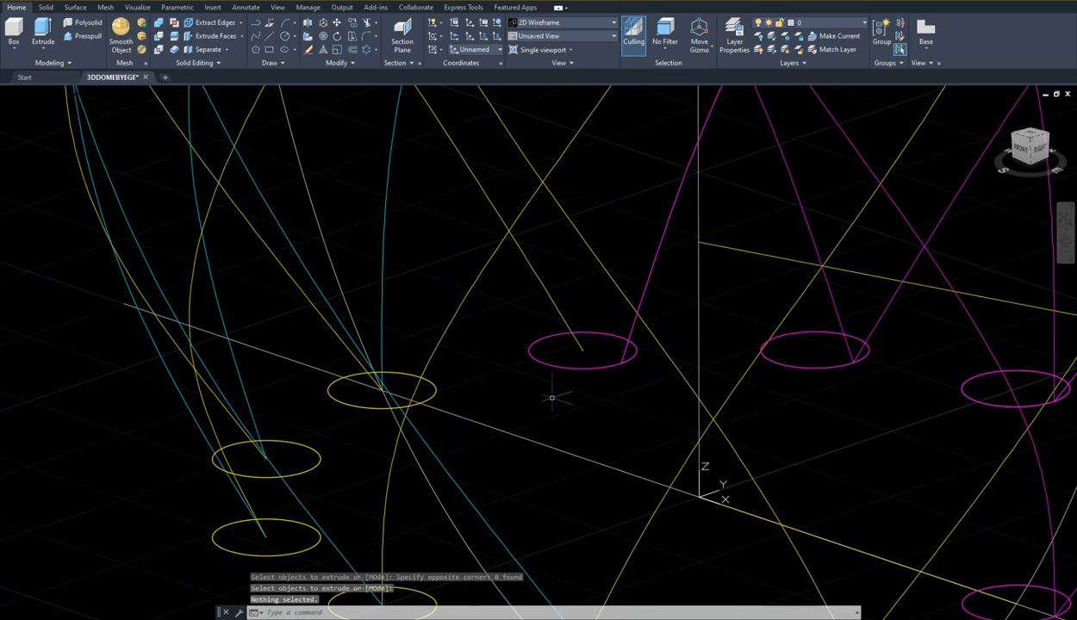
pyautogui.press('Escape')
pyautogui.press('Escape')
pyautogui.press('Escape')
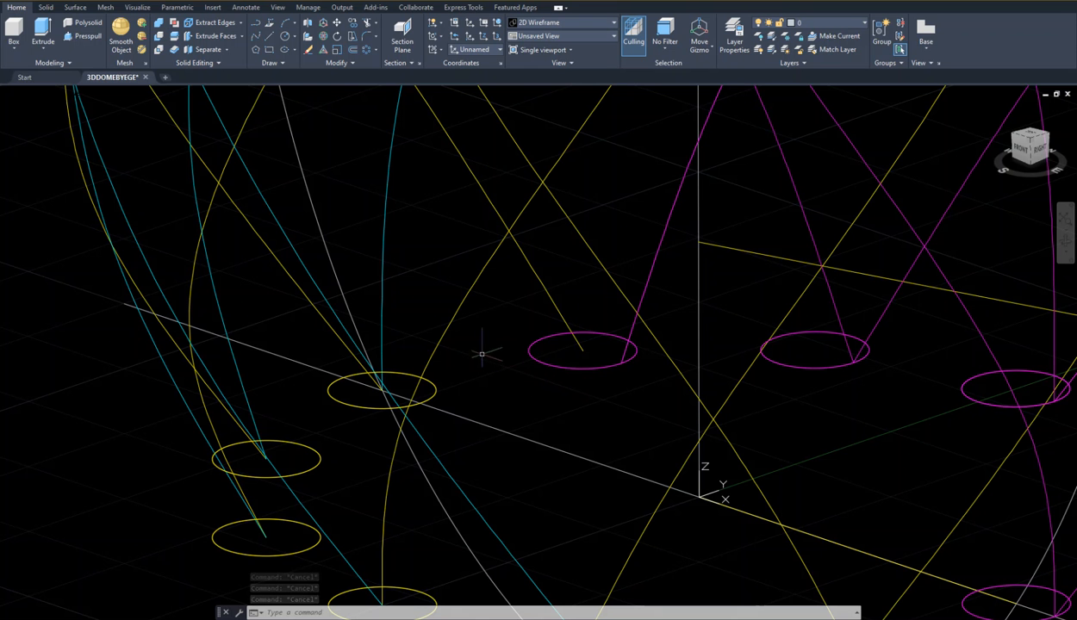
# - Copy the sixth base circle from its center to the center of the fifth base circle
pyautogui.write('co')
pyautogui.press('Return')
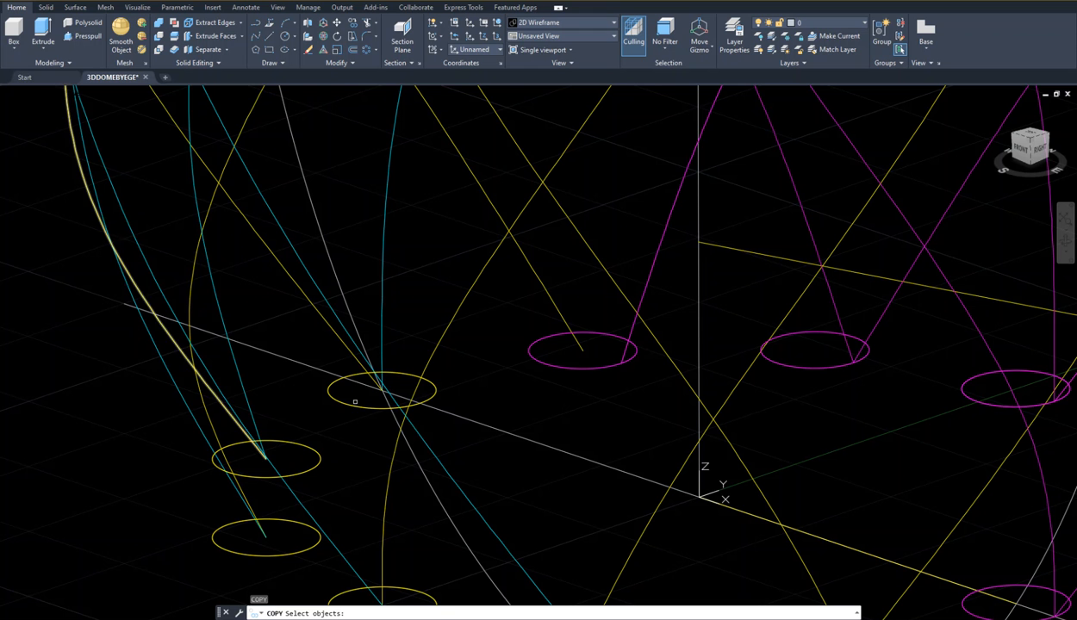
pyautogui.click(354, 405)
pyautogui.press('Return')
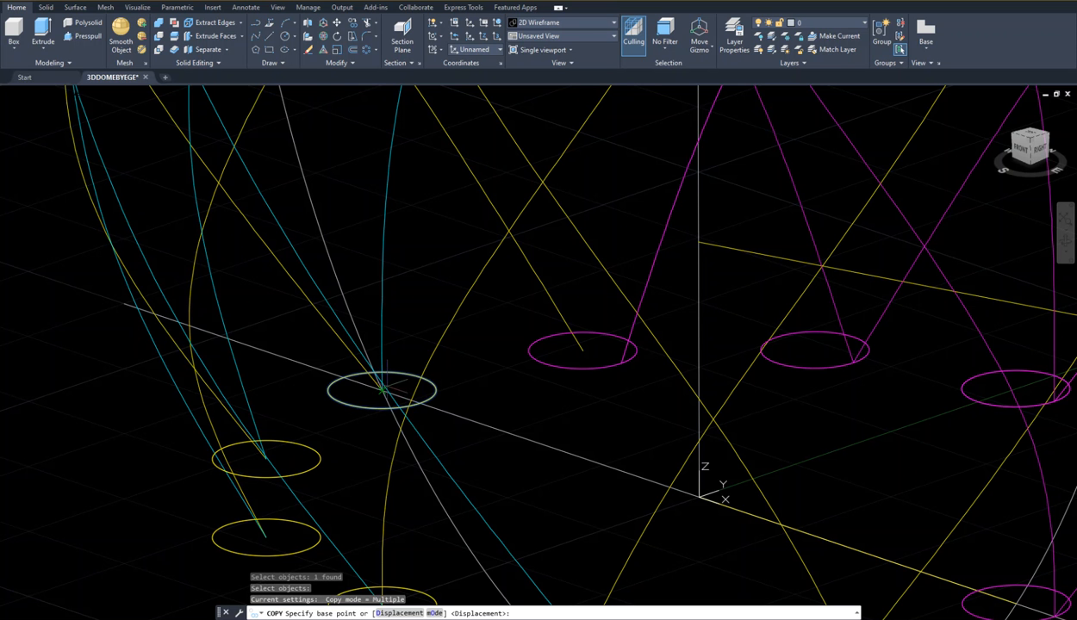
pyautogui.click(381, 390)
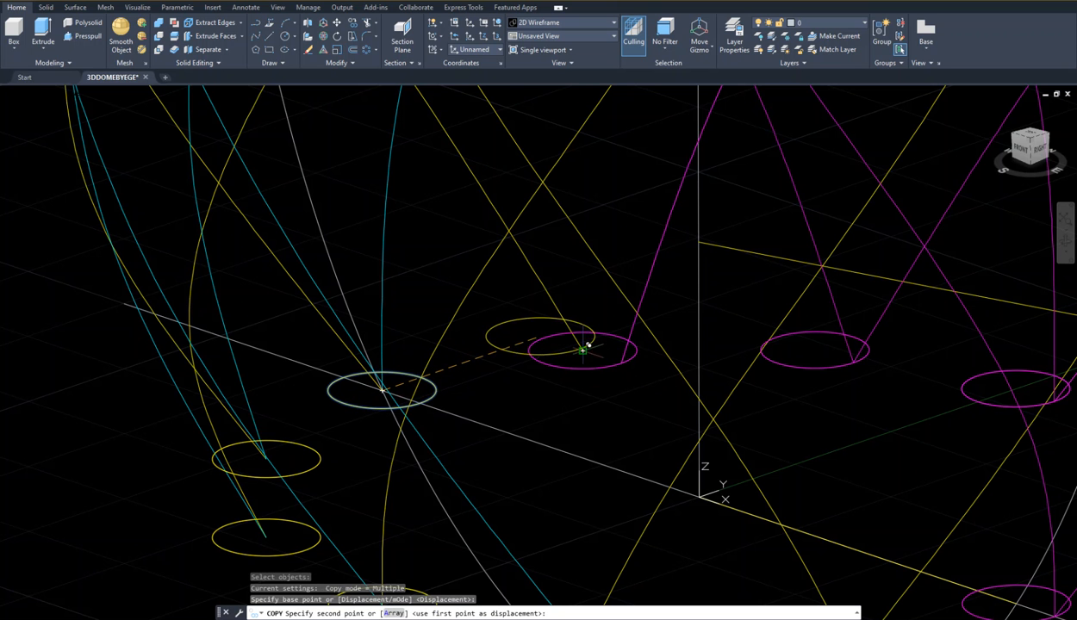
pyautogui.click(582, 350)
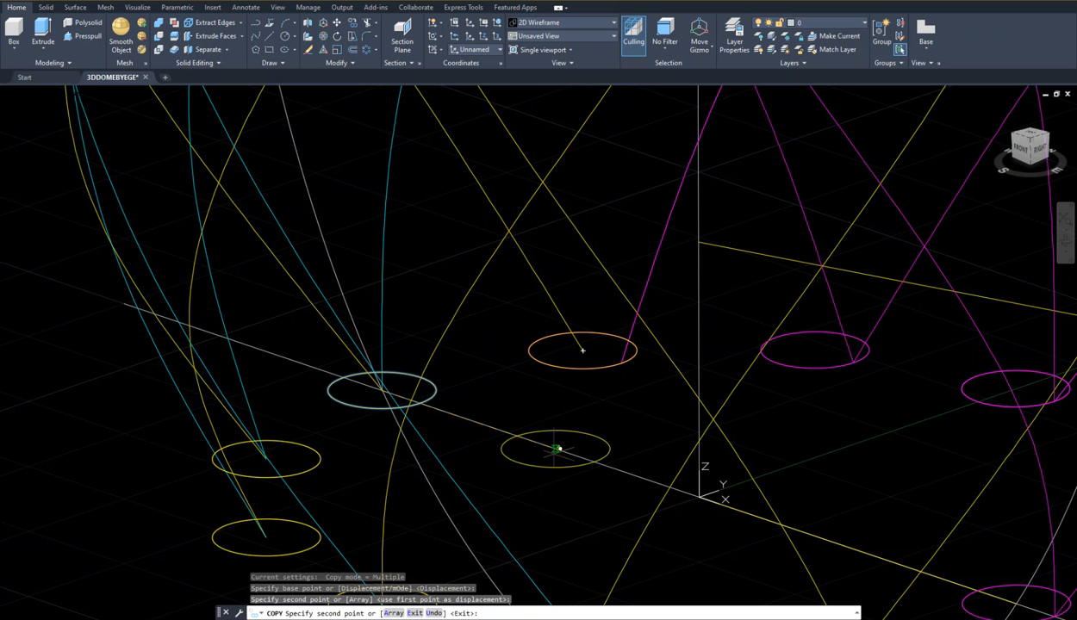
pyautogui.press('Escape')
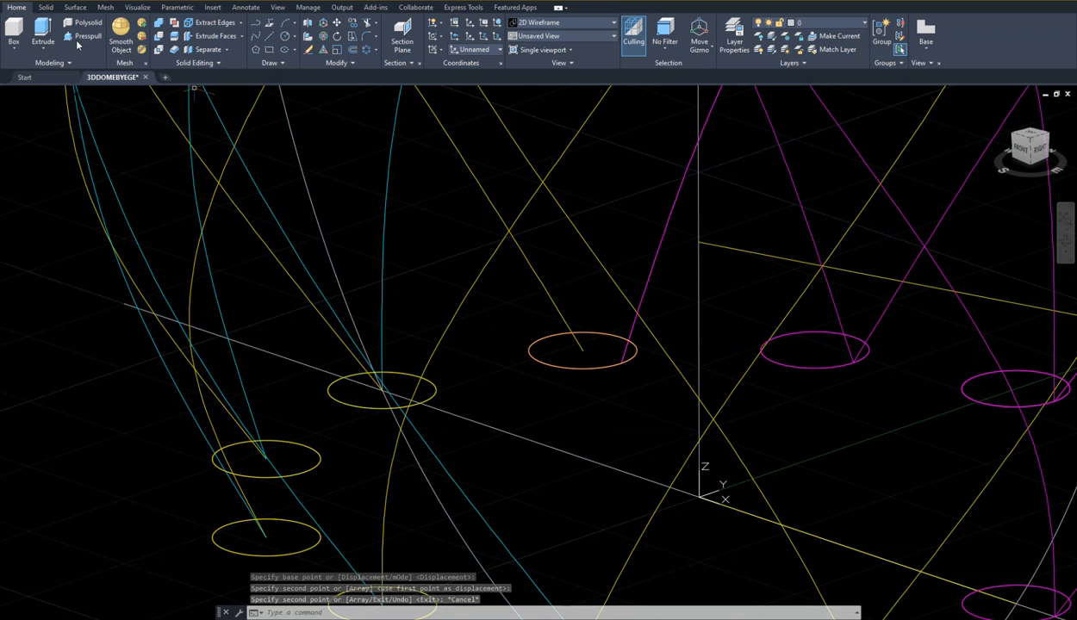
# - Extrude the copied circle at the fifth base position along its yellow rib curve as a path and save the drawing
pyautogui.click(40, 32)
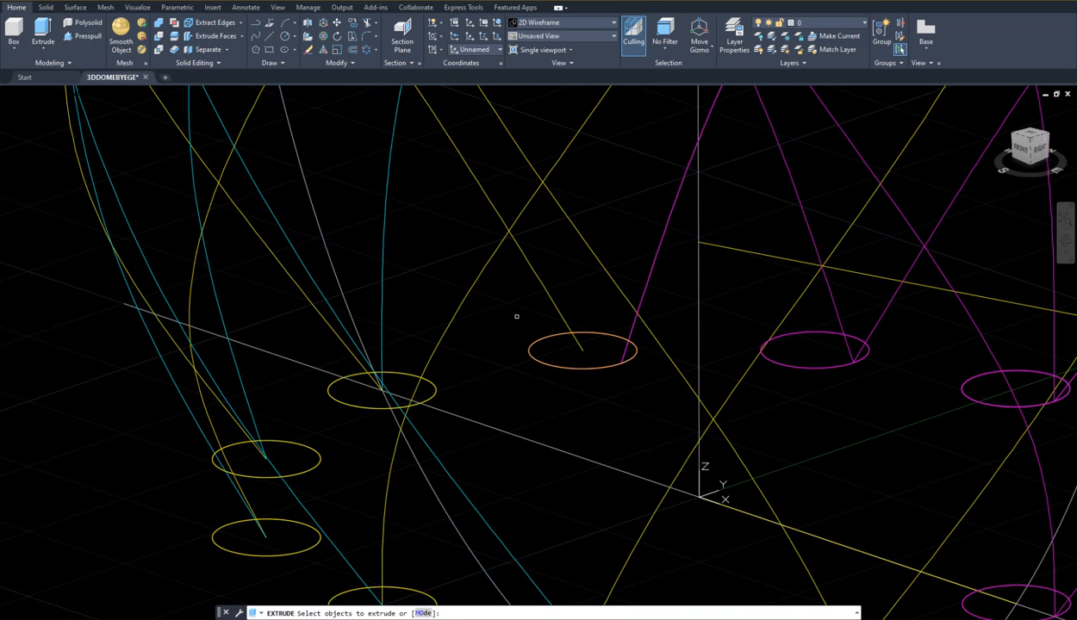
pyautogui.click(485, 292)
pyautogui.click(660, 410)
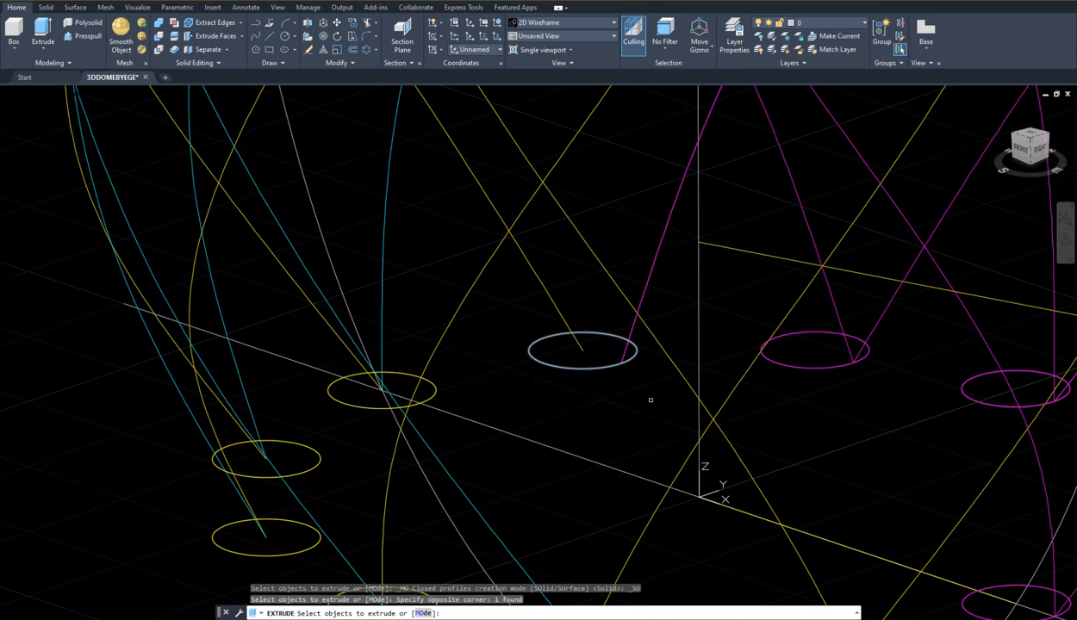
pyautogui.rightClick(639, 395)
pyautogui.click(664, 402)
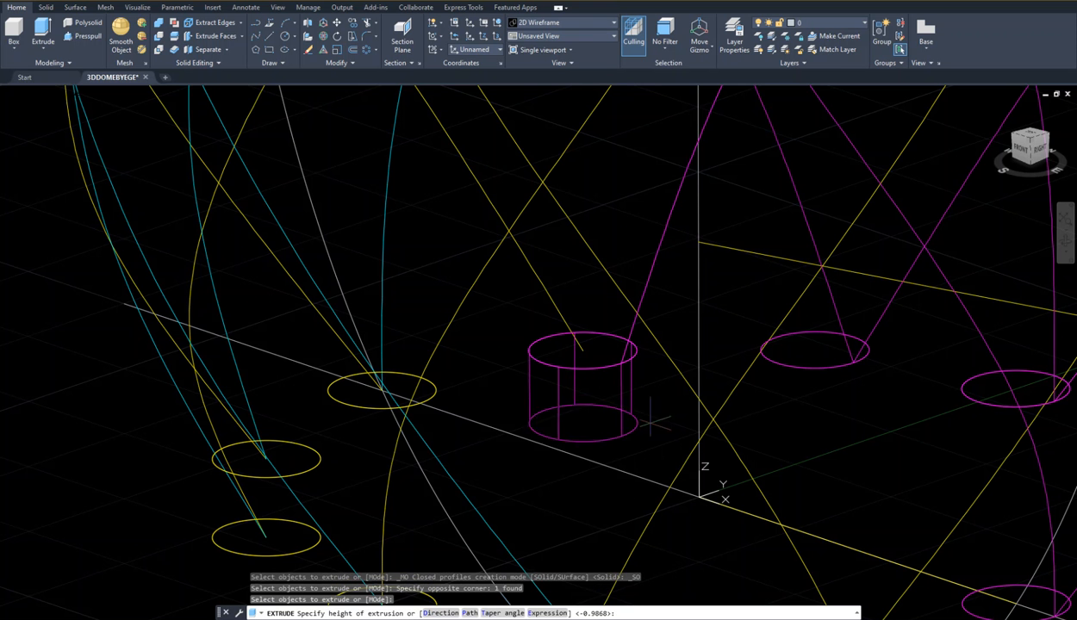
pyautogui.click(470, 614)
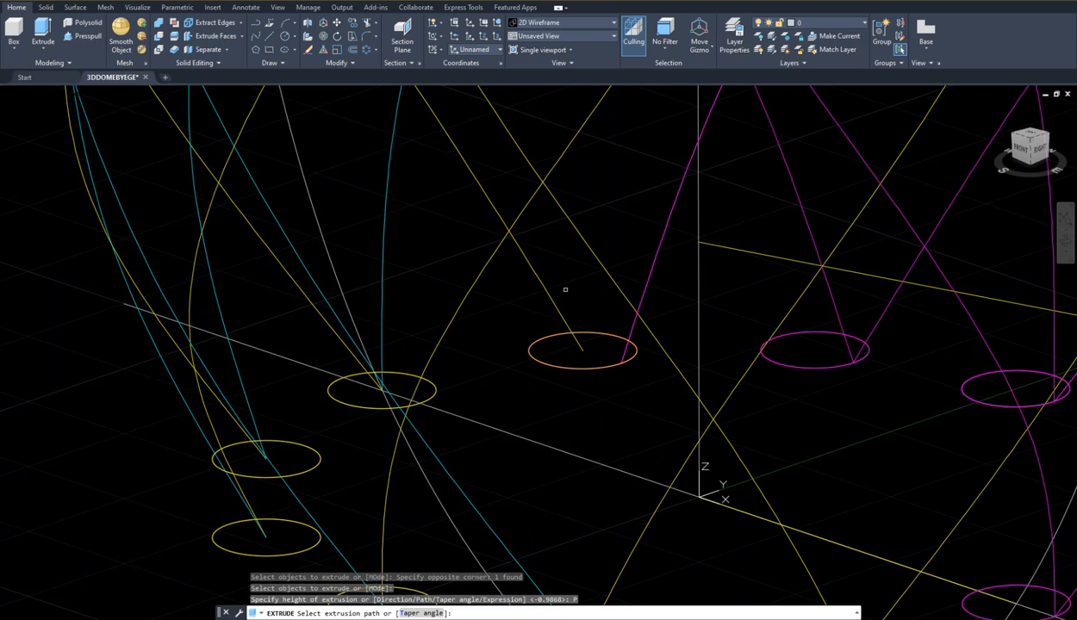
pyautogui.click(552, 296)
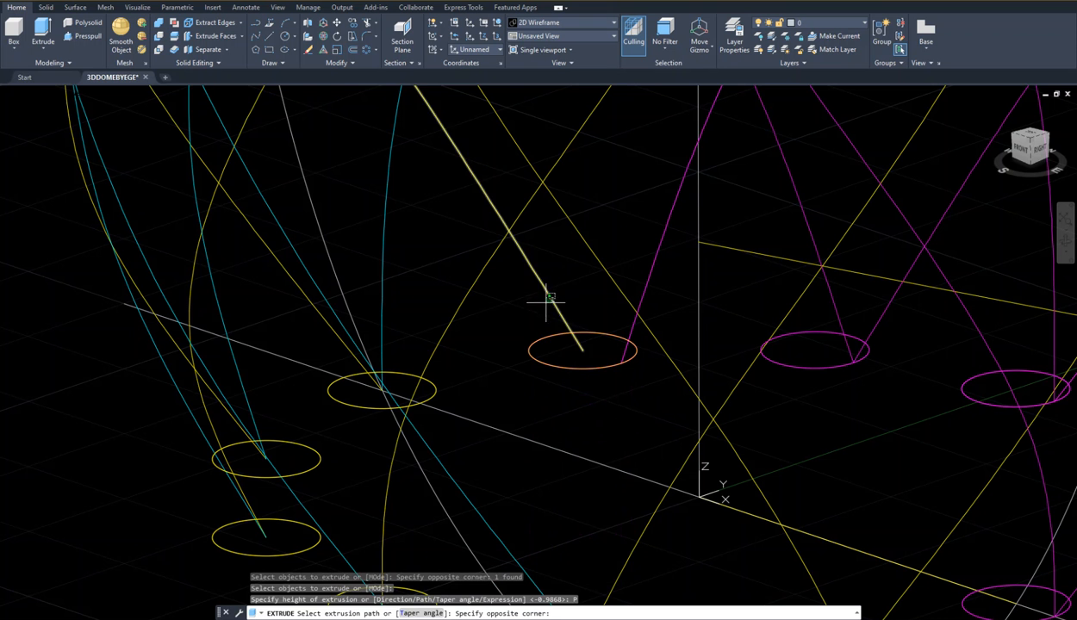
pyautogui.click(549, 304)
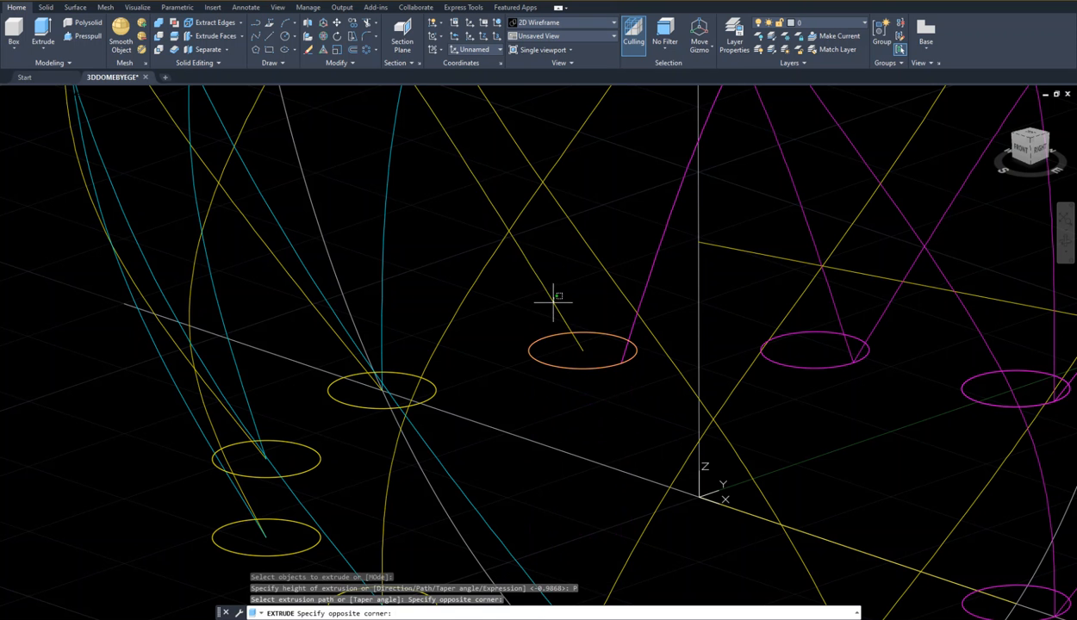
pyautogui.click(551, 300)
pyautogui.moveTo(489, 368)
pyautogui.mouseDown(button='middle')
pyautogui.moveTo(627, 298)
pyautogui.moveTo(694, 303)
pyautogui.mouseUp(button='middle')
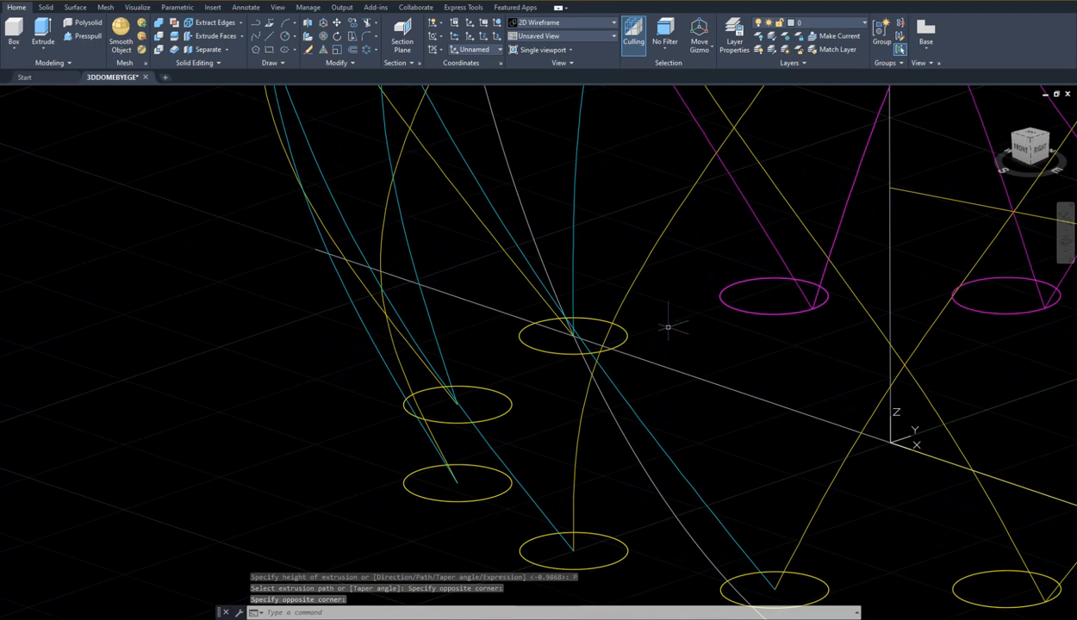
pyautogui.scroll(-2, 538, 365)
pyautogui.scroll(2, 529, 377)
pyautogui.moveTo(750, 367)
pyautogui.mouseDown(button='middle')
pyautogui.moveTo(764, 343)
pyautogui.moveTo(750, 361)
pyautogui.mouseUp(button='middle')
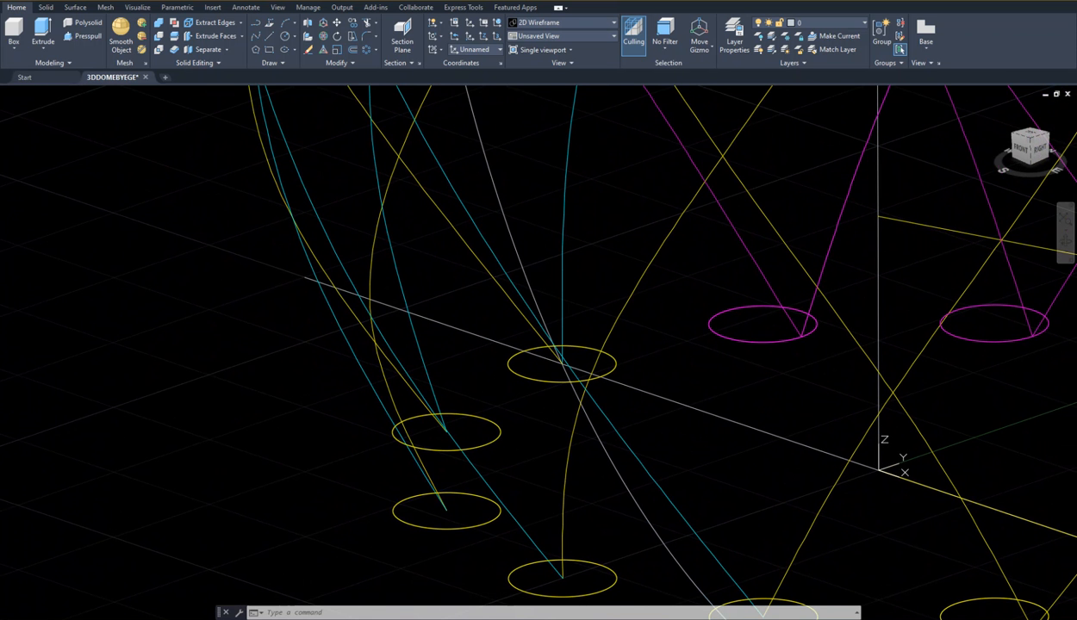
pyautogui.hotkey('ctrl', 's')
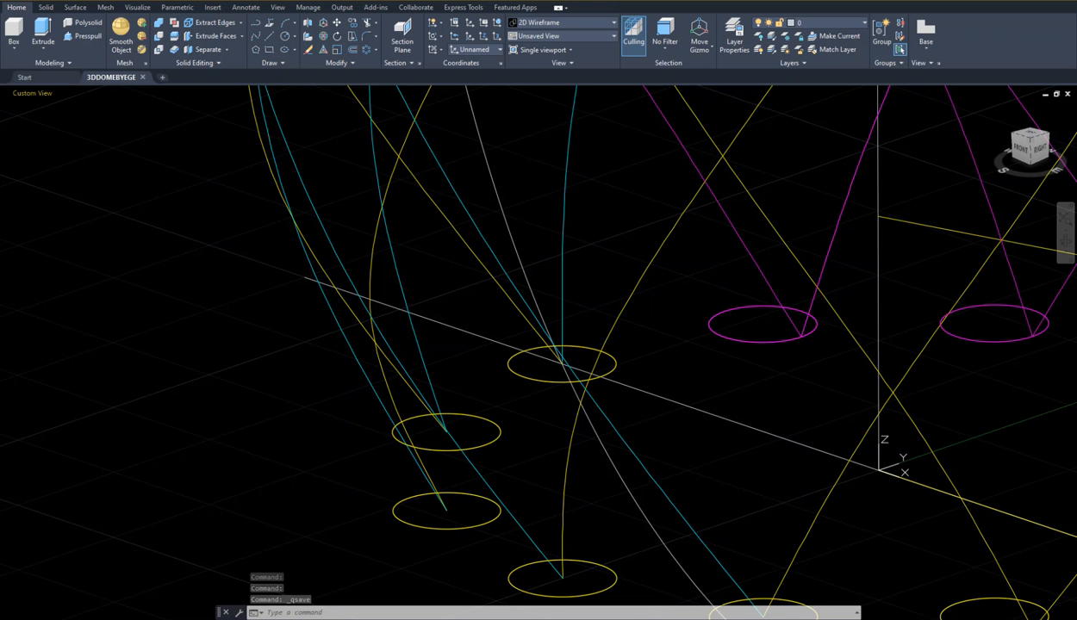
# - Extrude one circle at the sixth base position counterclockwise from the X axis along its cyan rib curve as a path
pyautogui.click(43, 49)
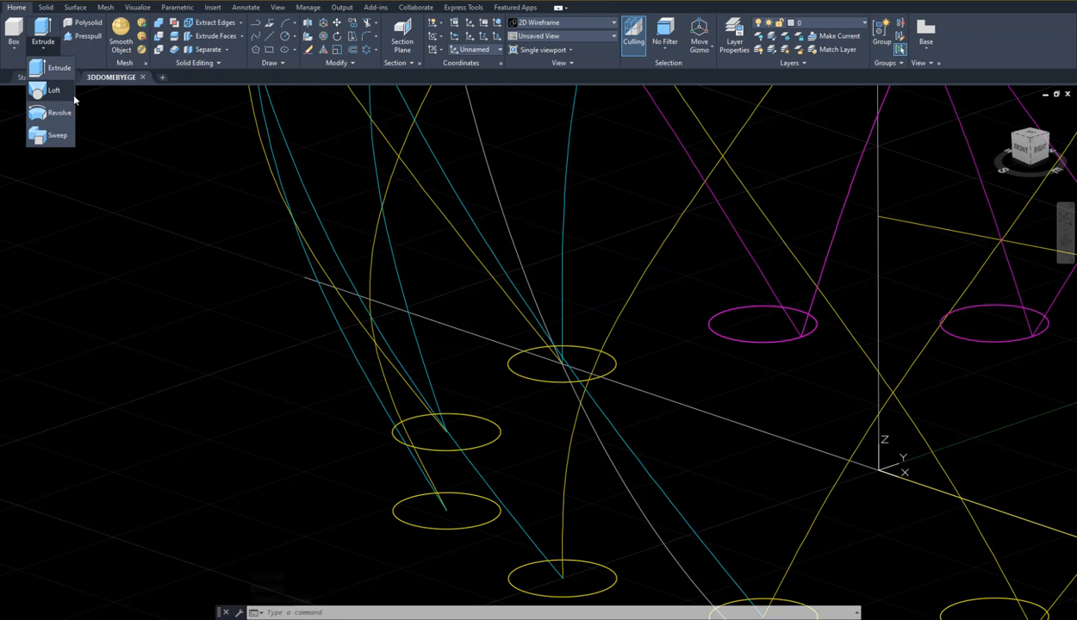
pyautogui.click(42, 69)
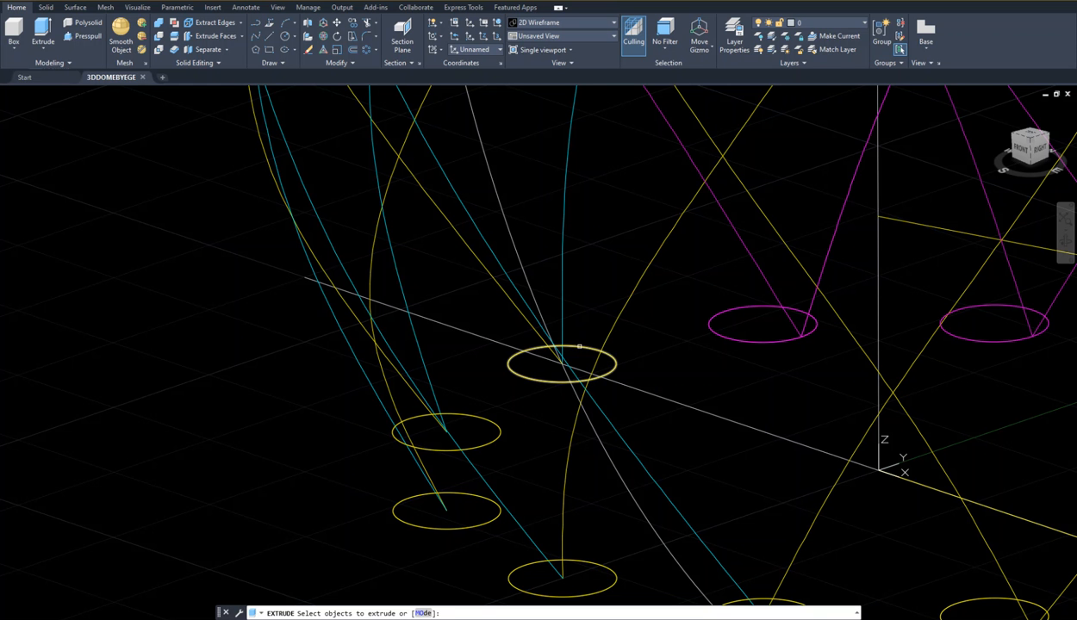
pyautogui.click(576, 345)
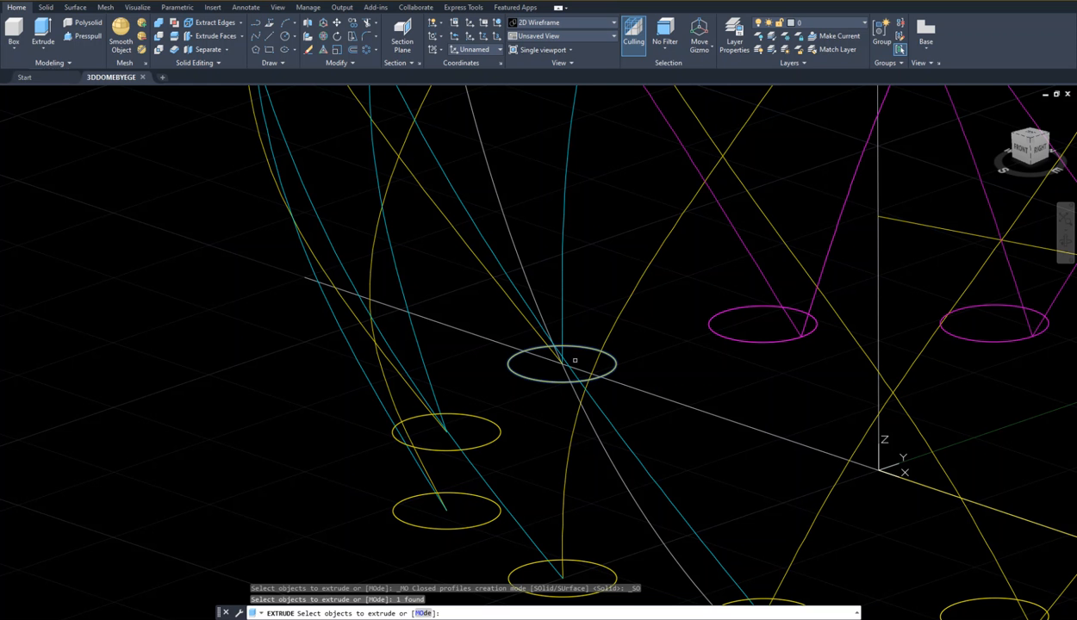
pyautogui.press('Return')
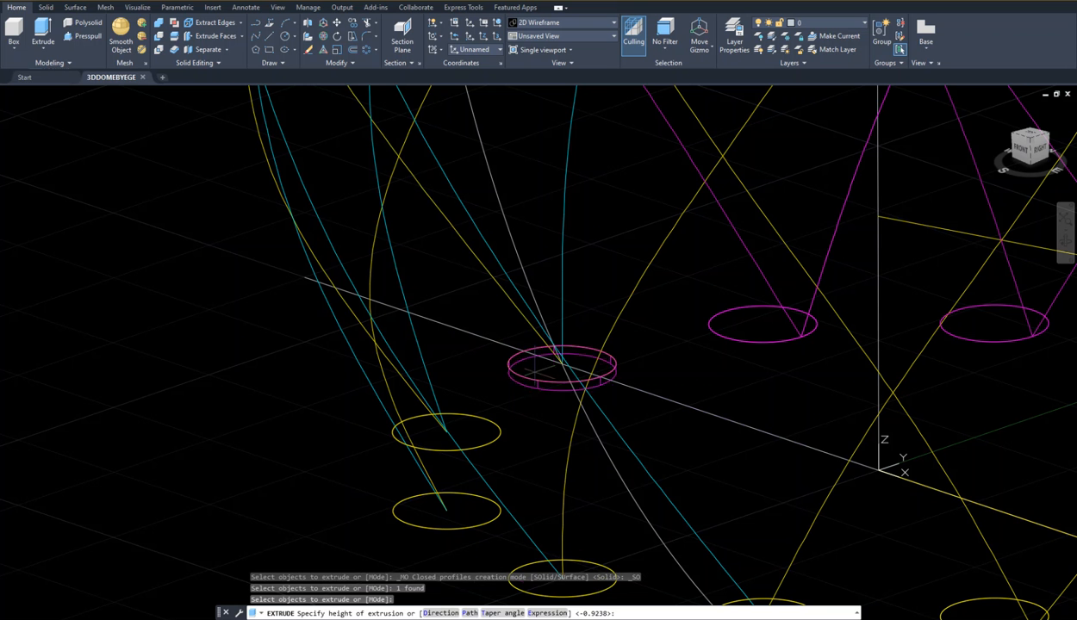
pyautogui.click(470, 613)
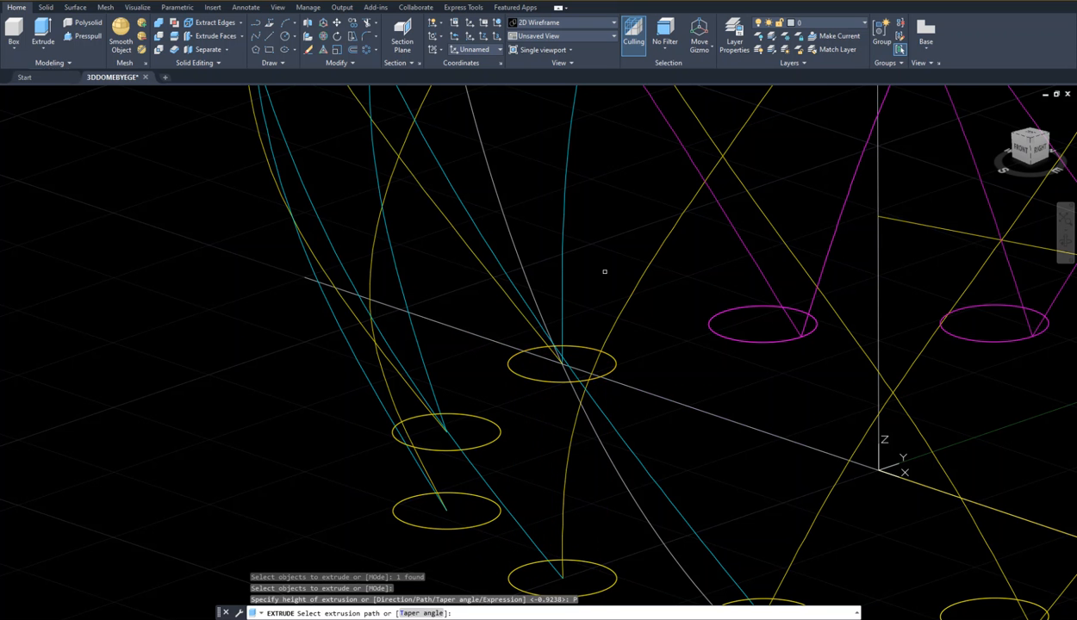
pyautogui.scroll(-3, 567, 363)
pyautogui.scroll(3, 551, 371)
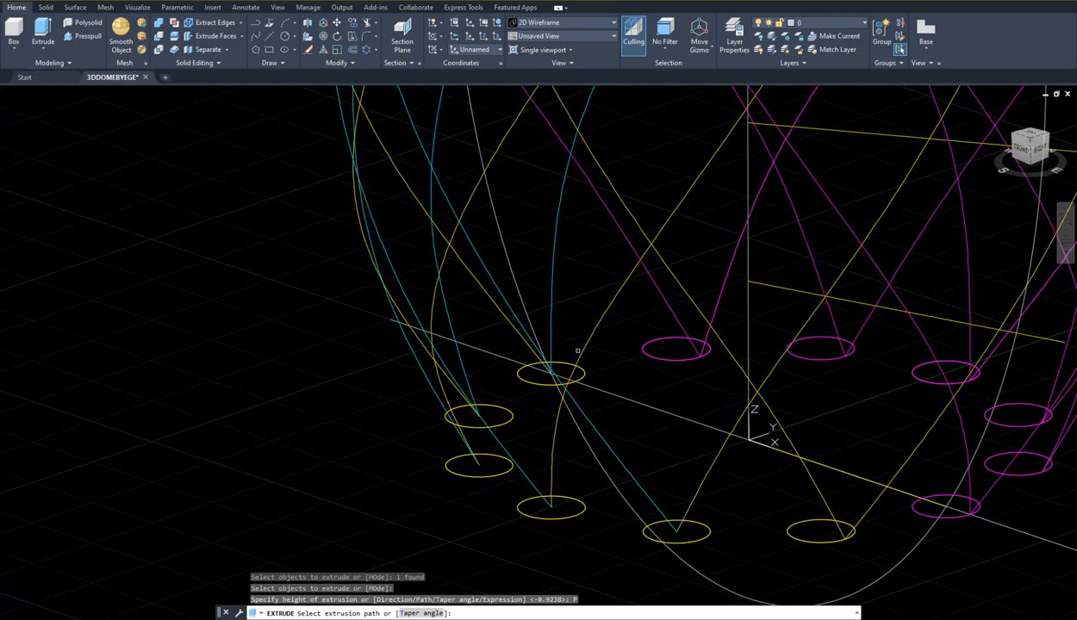
pyautogui.scroll(2, 521, 399)
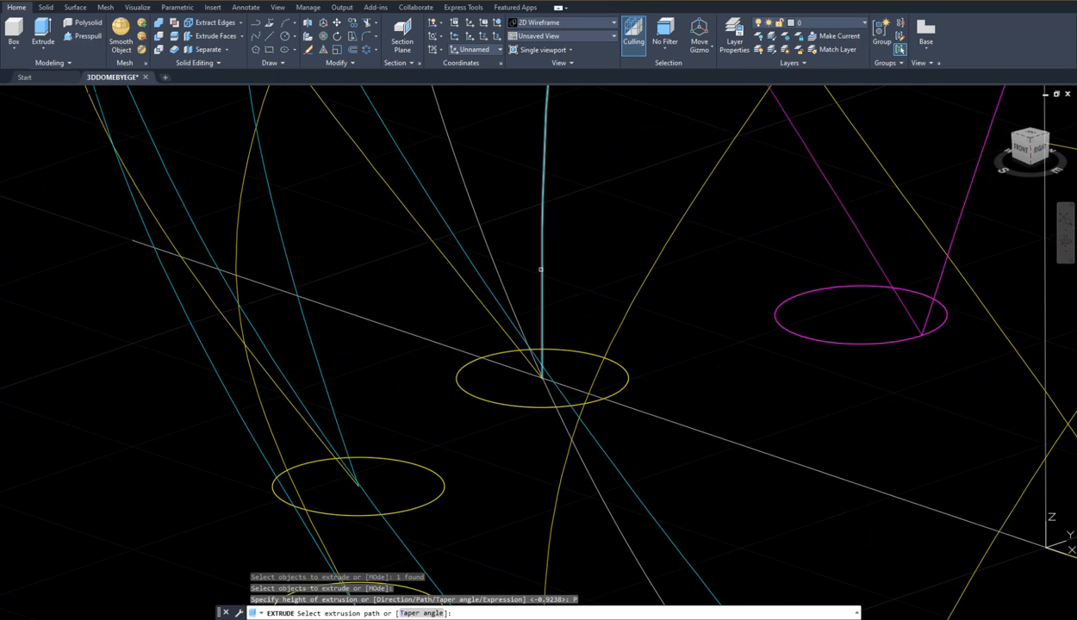
pyautogui.click(542, 267)
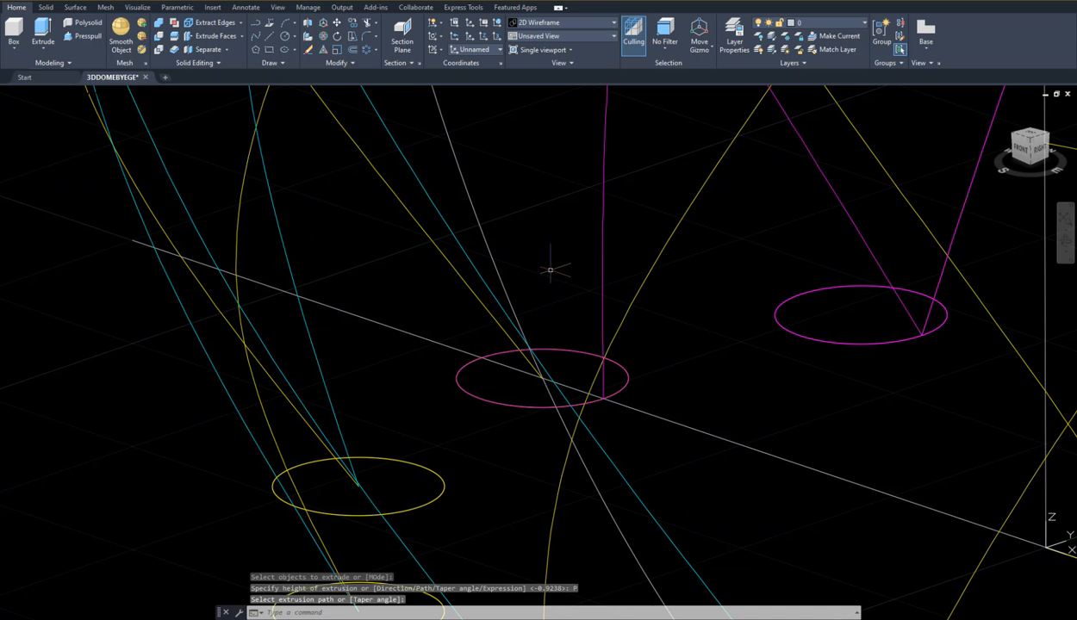
# - Extrude the remaining circle at the sixth base position along its yellow rib curve as a path
pyautogui.press('Return')
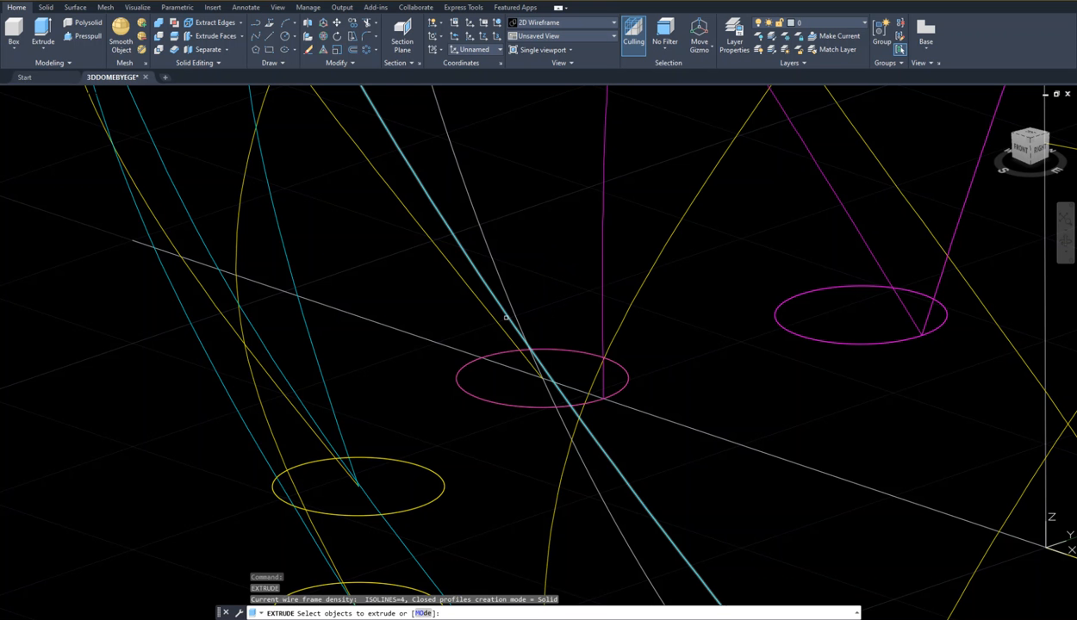
pyautogui.moveTo(405, 286); pyautogui.dragTo(696, 429)
pyautogui.press('Return')
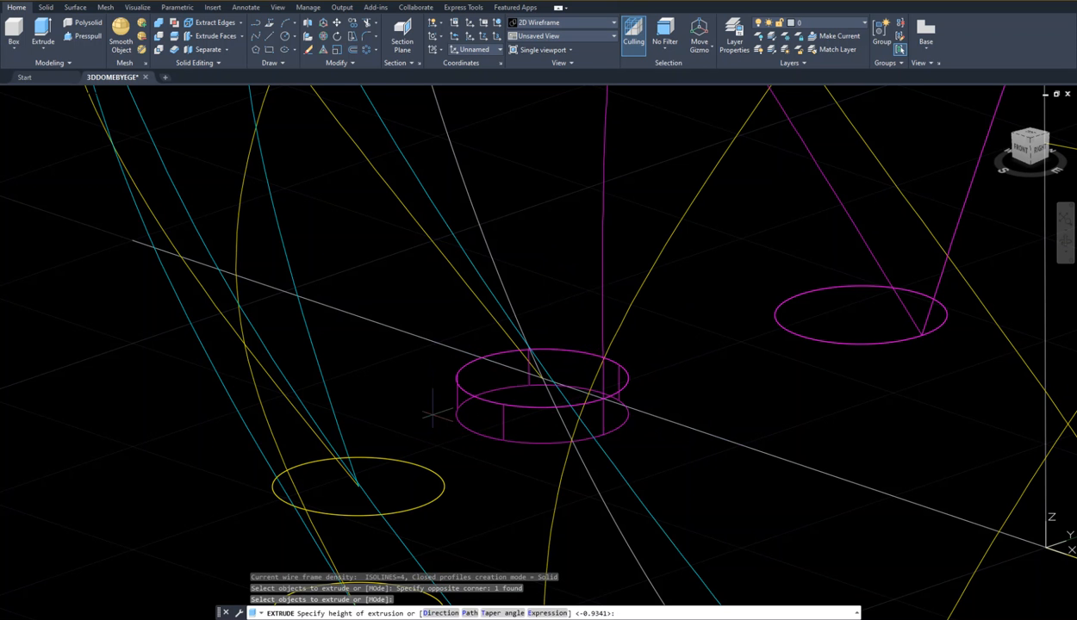
pyautogui.click(470, 613)
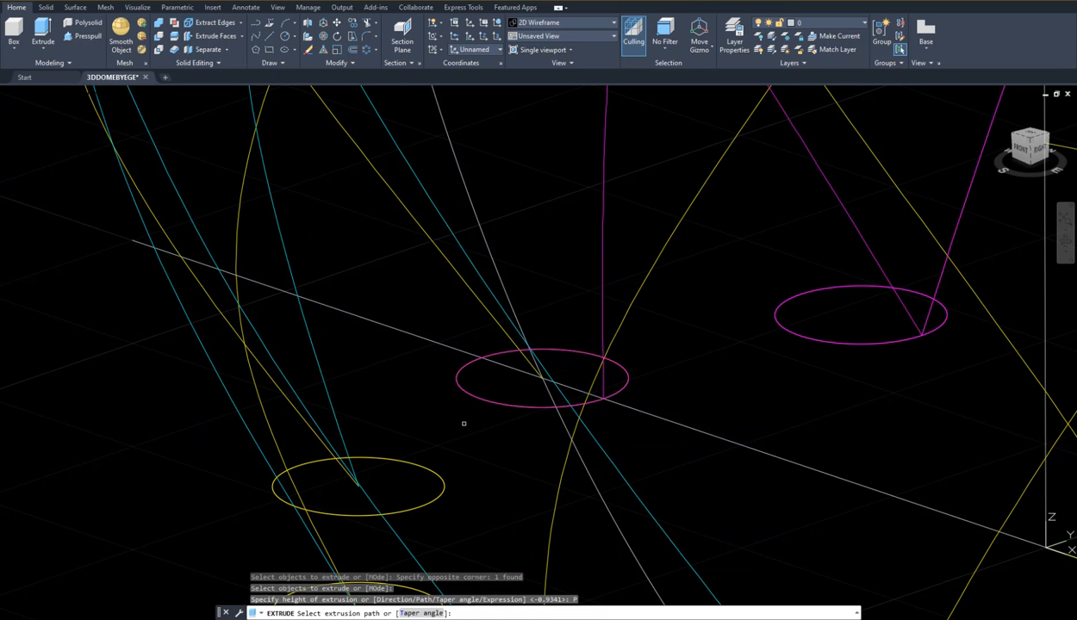
pyautogui.click(478, 298)
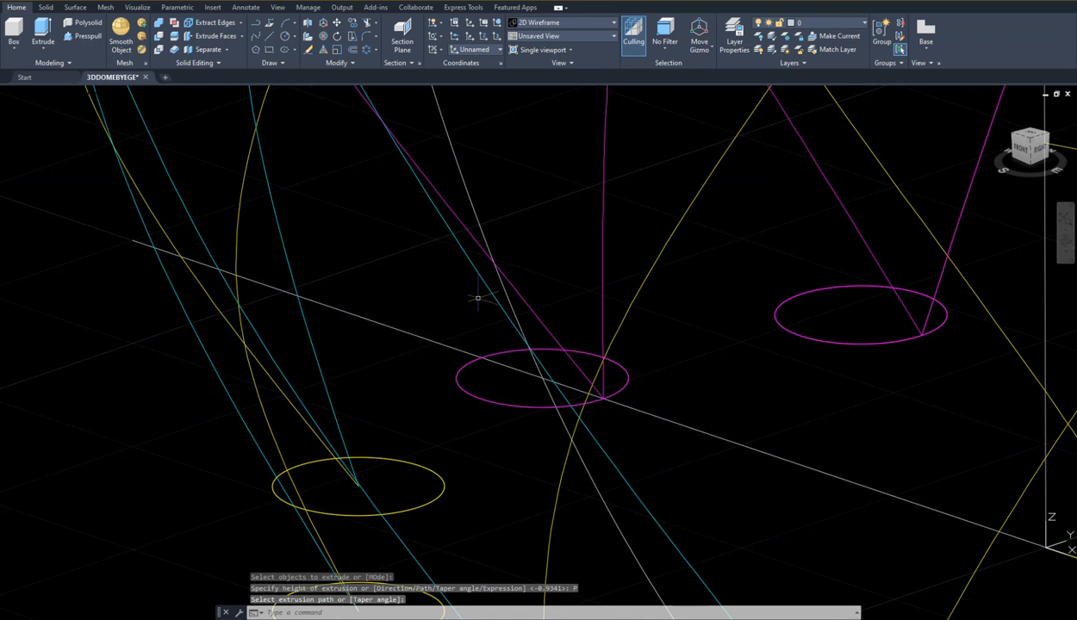
# - Extrude one circle at the seventh base position along its cyan rib curve as a path
pyautogui.moveTo(432, 332); pyautogui.dragTo(741, 179, button='middle')
pyautogui.press('Return')
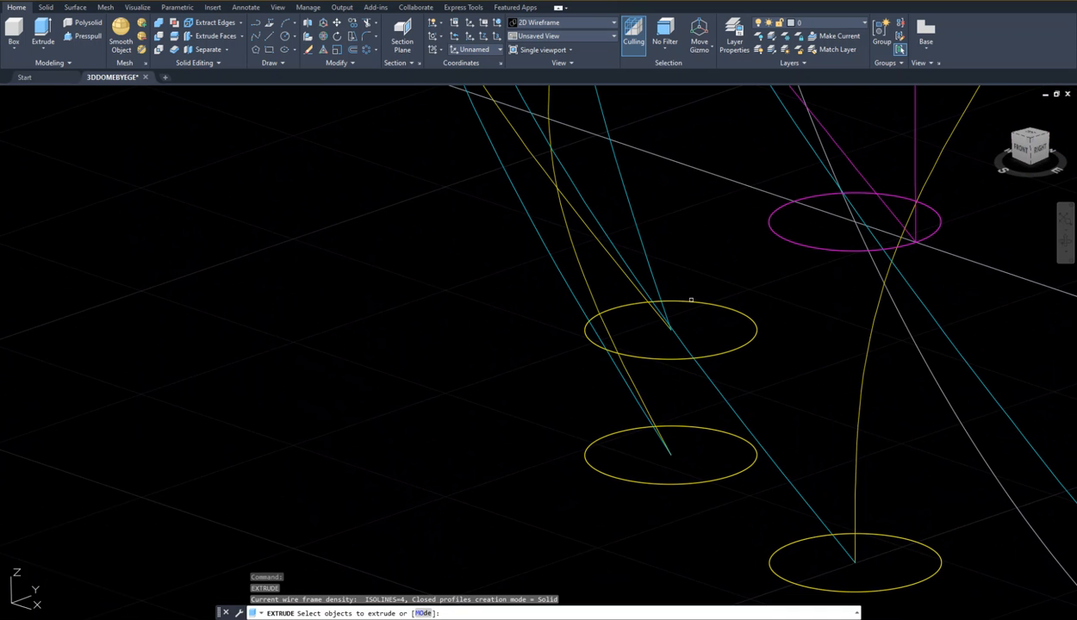
pyautogui.click(727, 307)
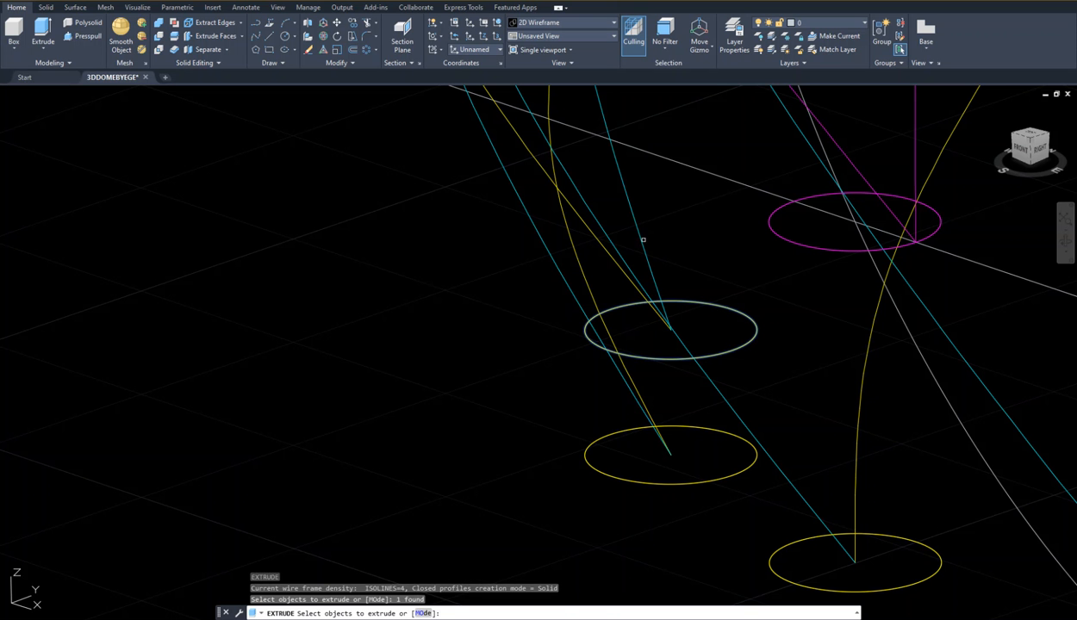
pyautogui.press('Return')
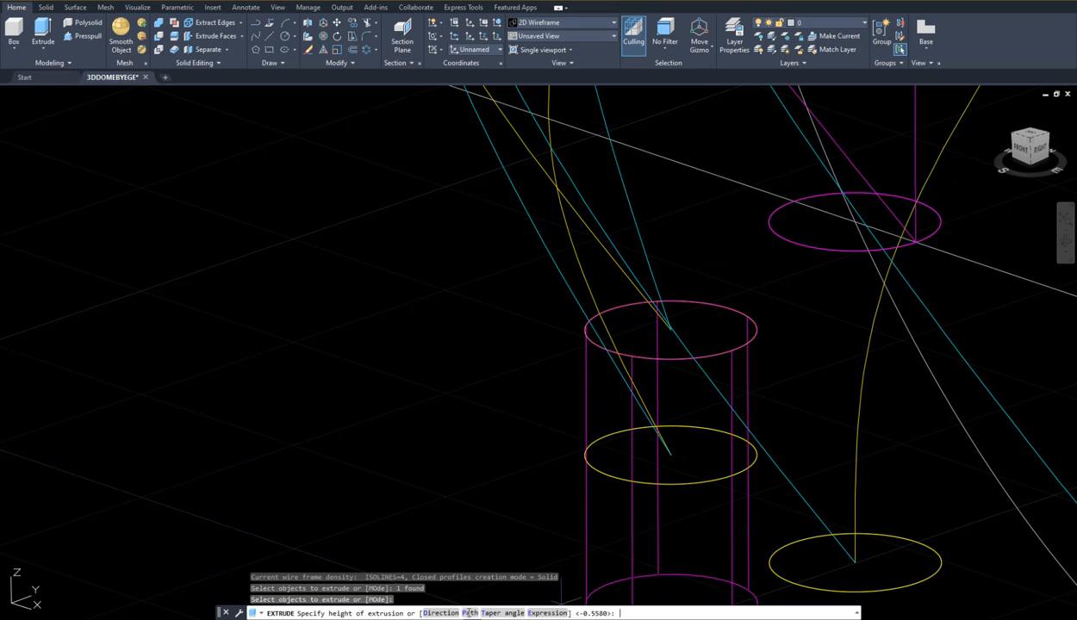
pyautogui.click(467, 612)
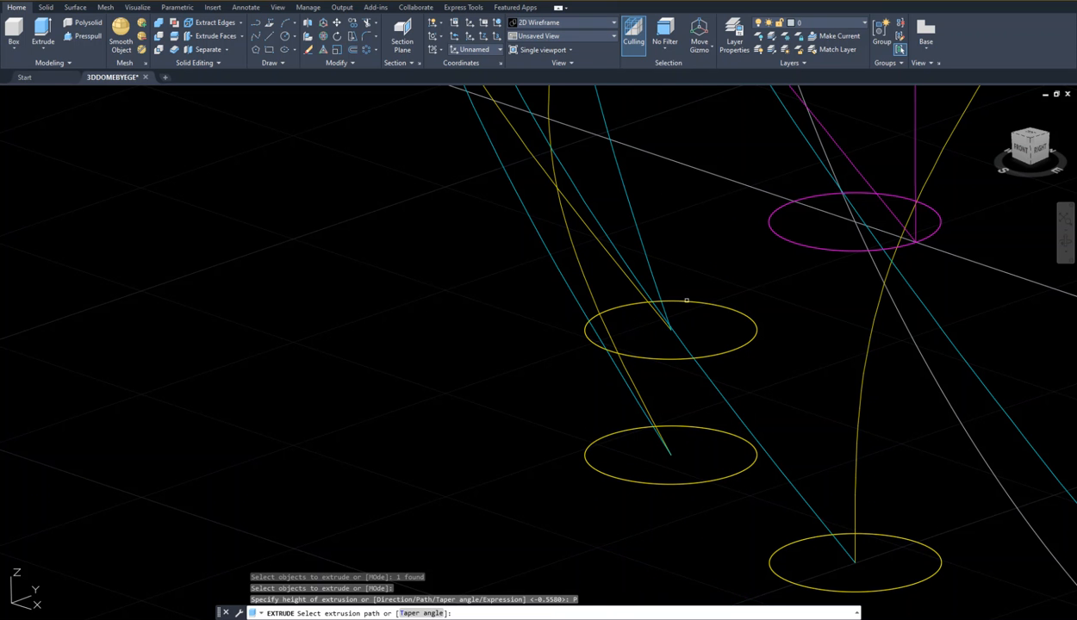
pyautogui.click(638, 231)
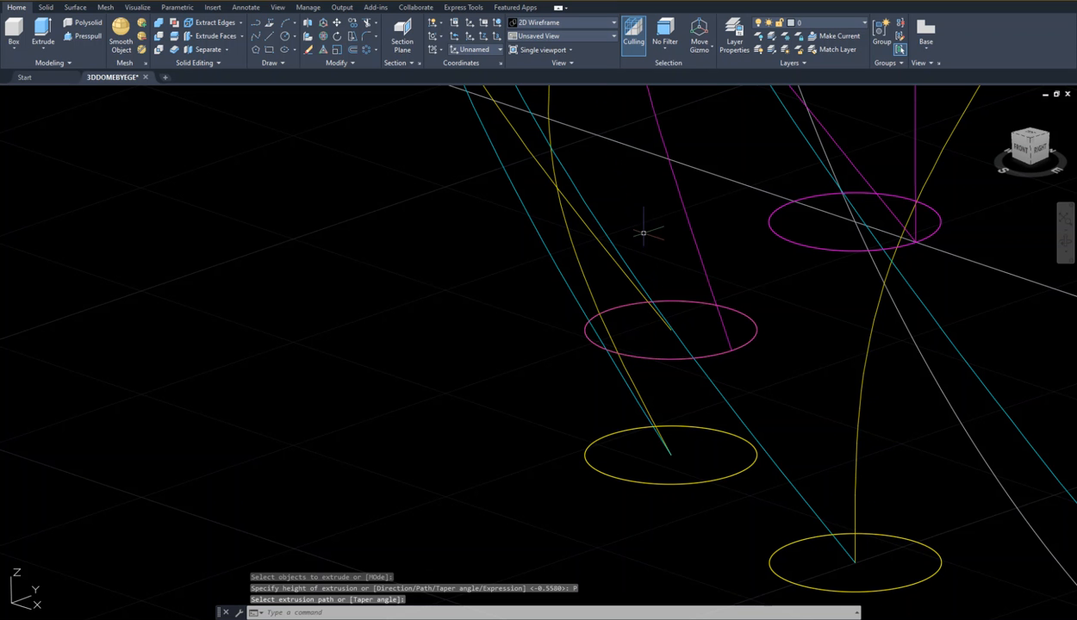
# - Extrude the remaining circle at the seventh base position along its yellow rib curve as a path
pyautogui.press('Return')
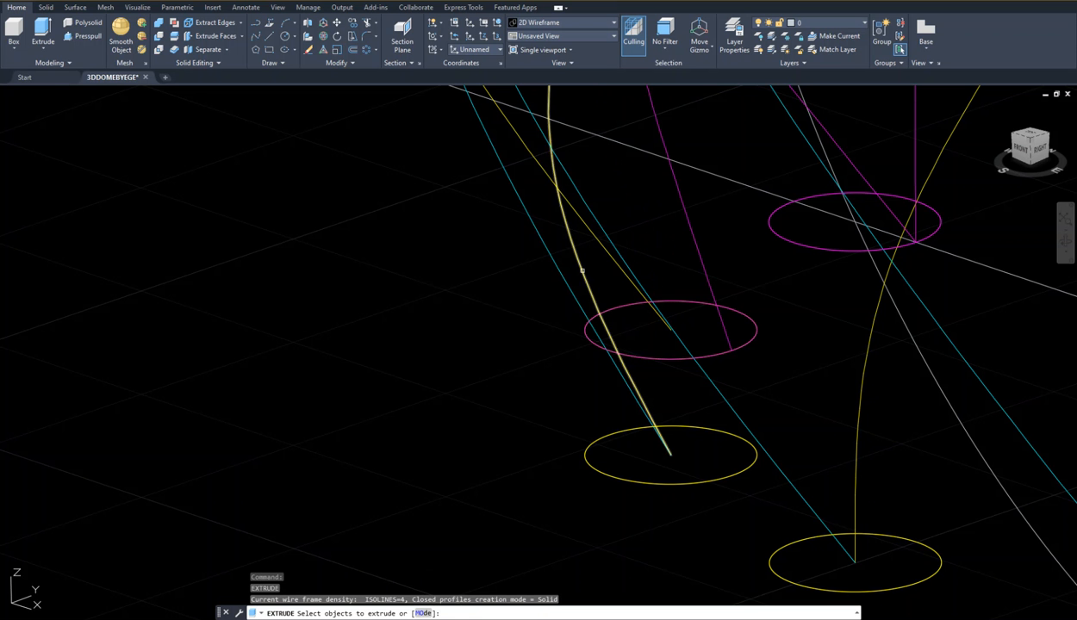
pyautogui.click(508, 262)
pyautogui.click(791, 383)
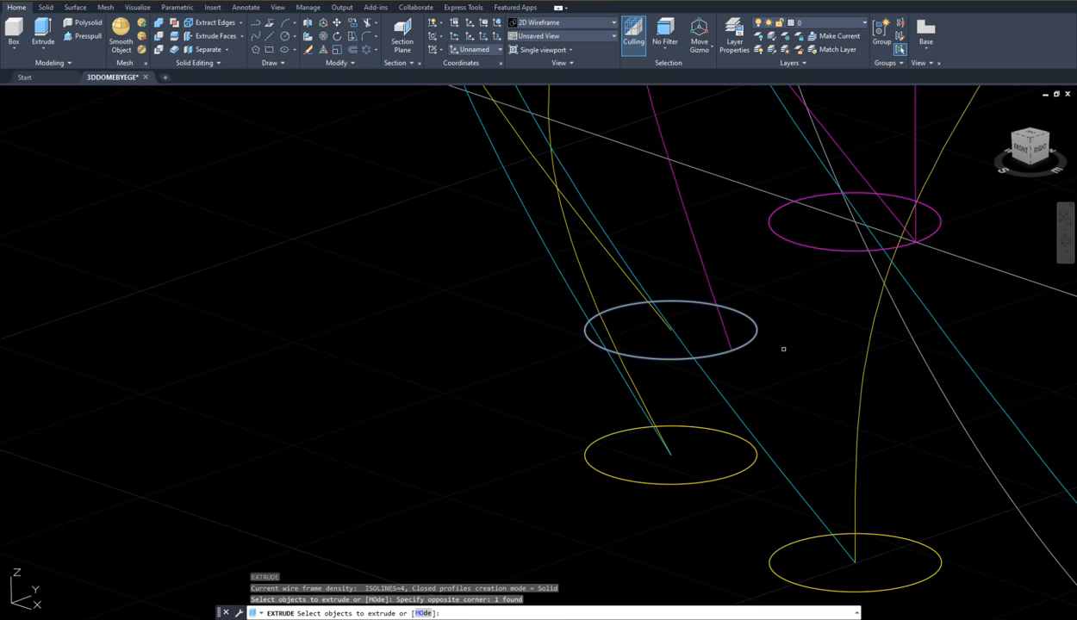
pyautogui.press('Return')
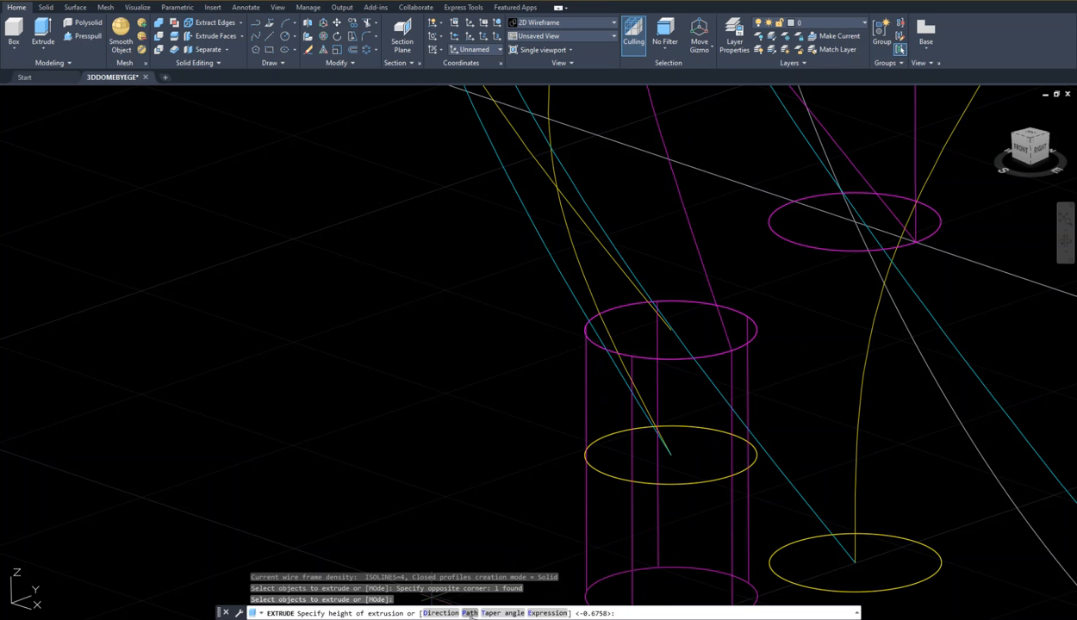
pyautogui.click(469, 613)
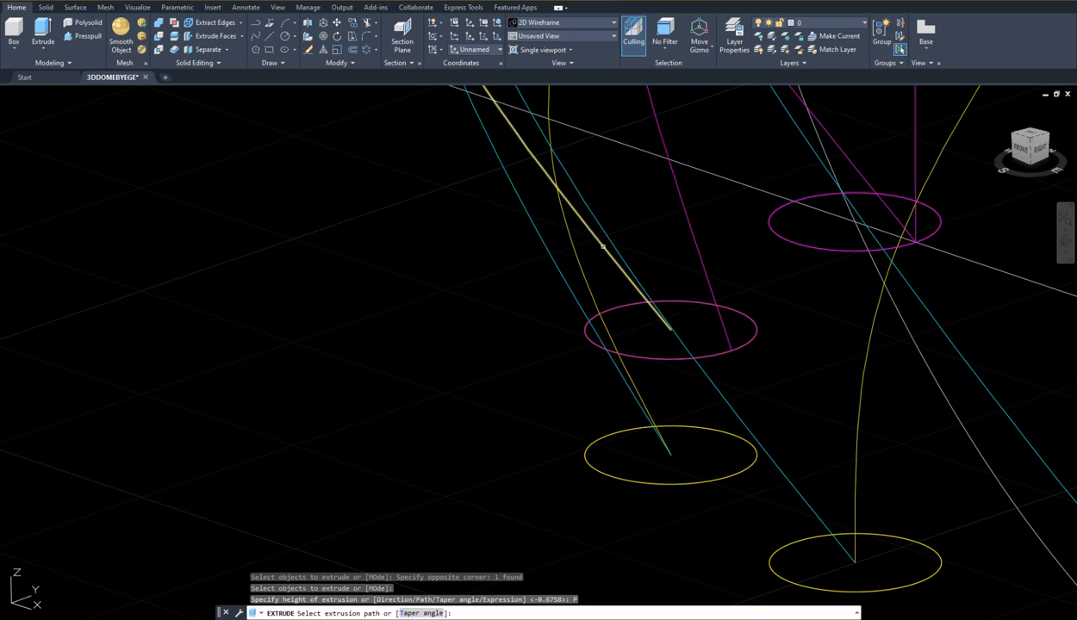
pyautogui.click(602, 246)
# - Extrude both coincident circles at the eighth base position along the yellow rib curve as a path
pyautogui.moveTo(481, 320); pyautogui.dragTo(313, 134, button='middle')
pyautogui.moveTo(329, 211); pyautogui.dragTo(289, 291, button='middle')
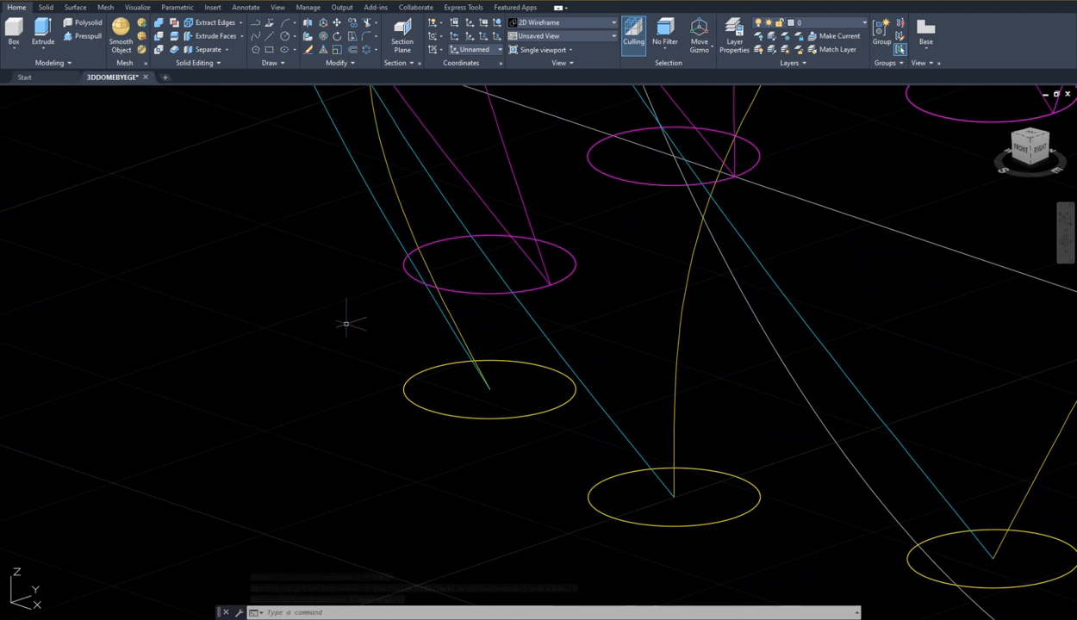
pyautogui.press('Return')
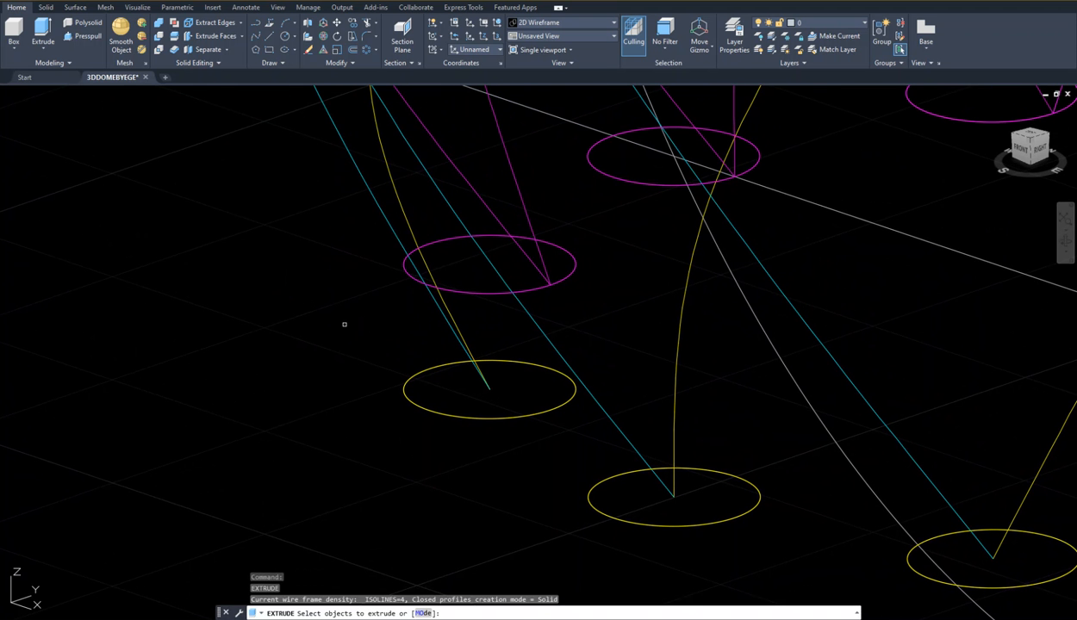
pyautogui.click(338, 328)
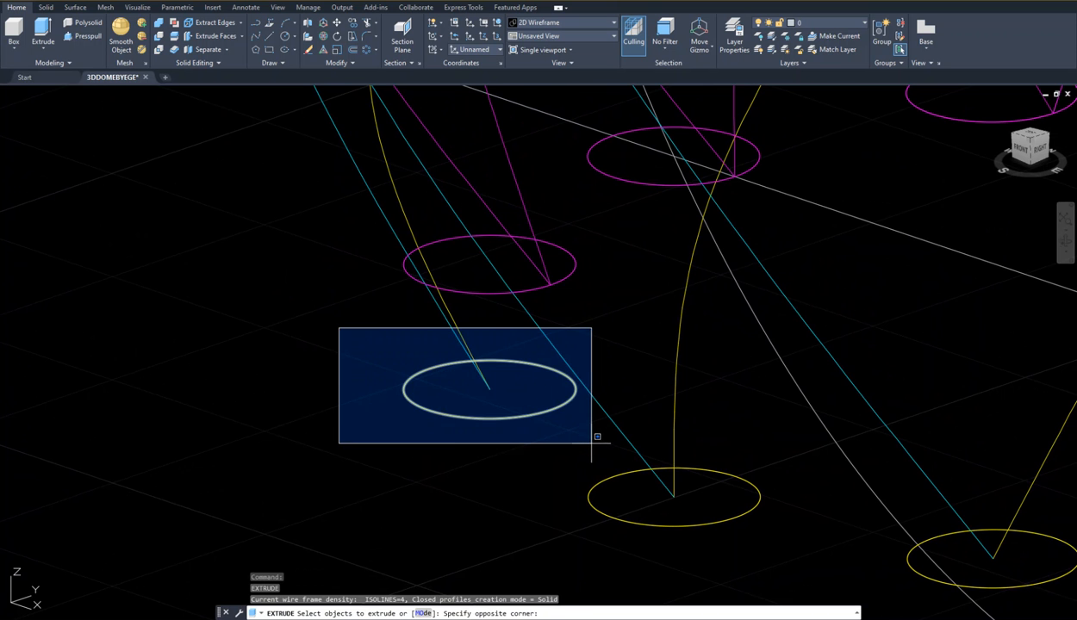
pyautogui.click(594, 443)
pyautogui.rightClick(517, 440)
pyautogui.click(534, 450)
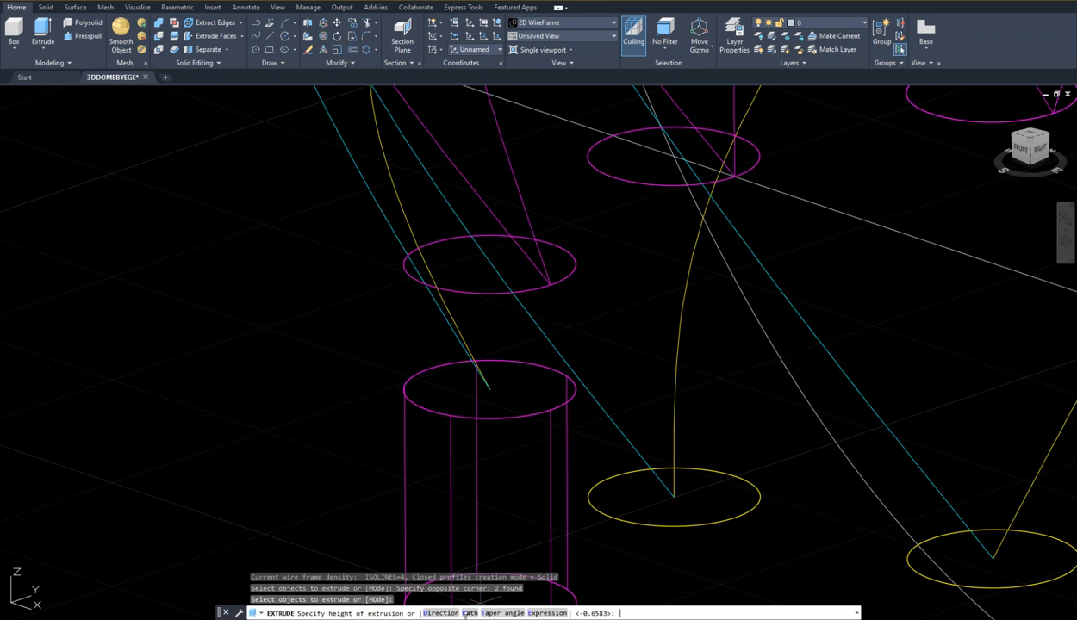
pyautogui.click(469, 613)
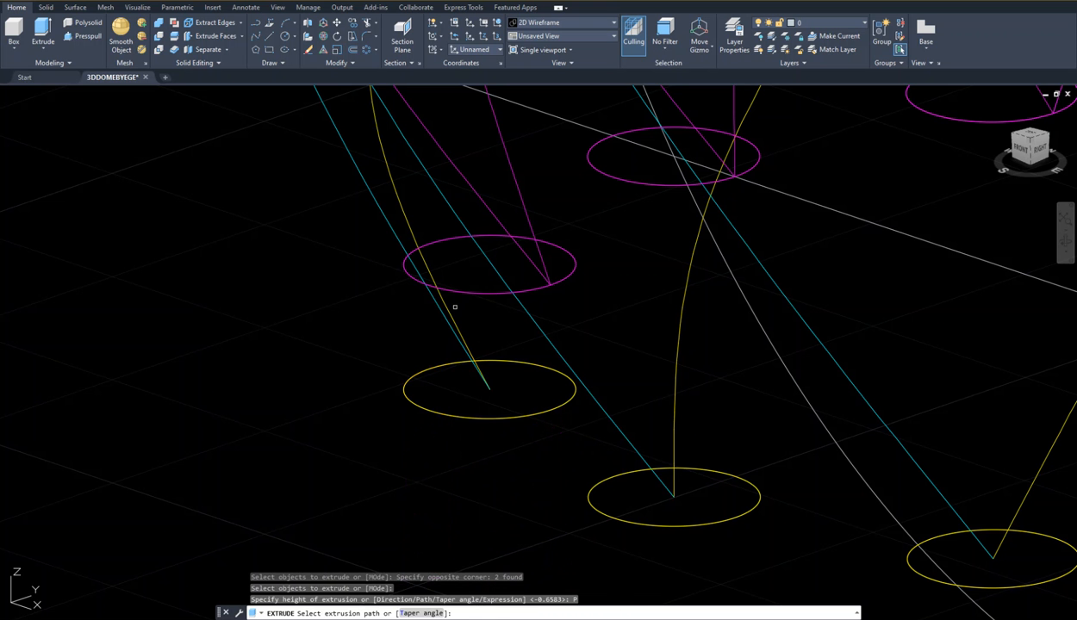
pyautogui.click(443, 306)
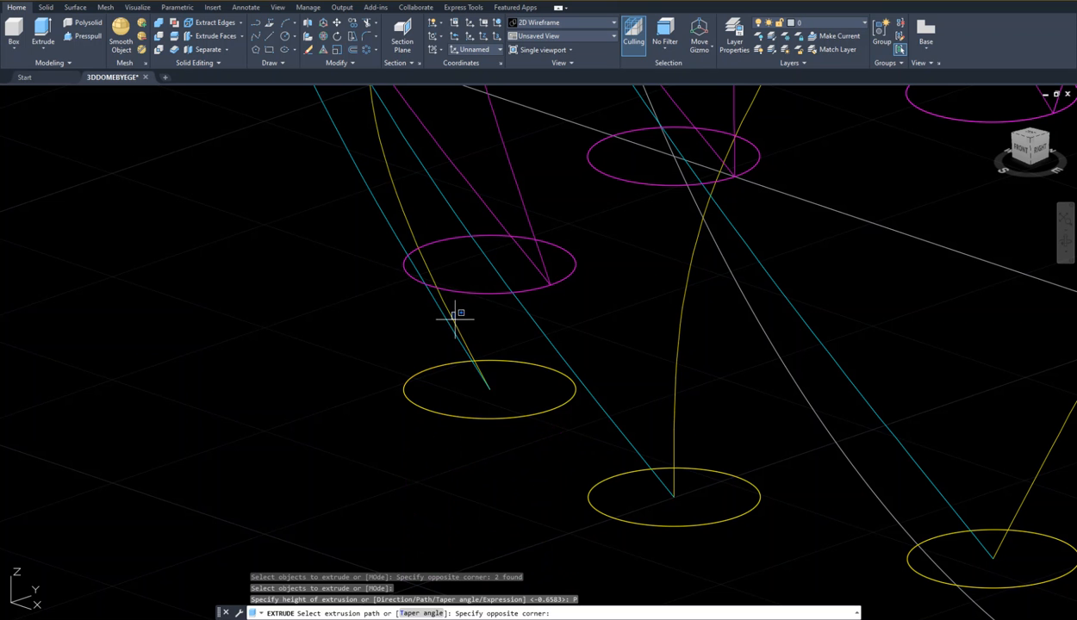
pyautogui.click(446, 312)
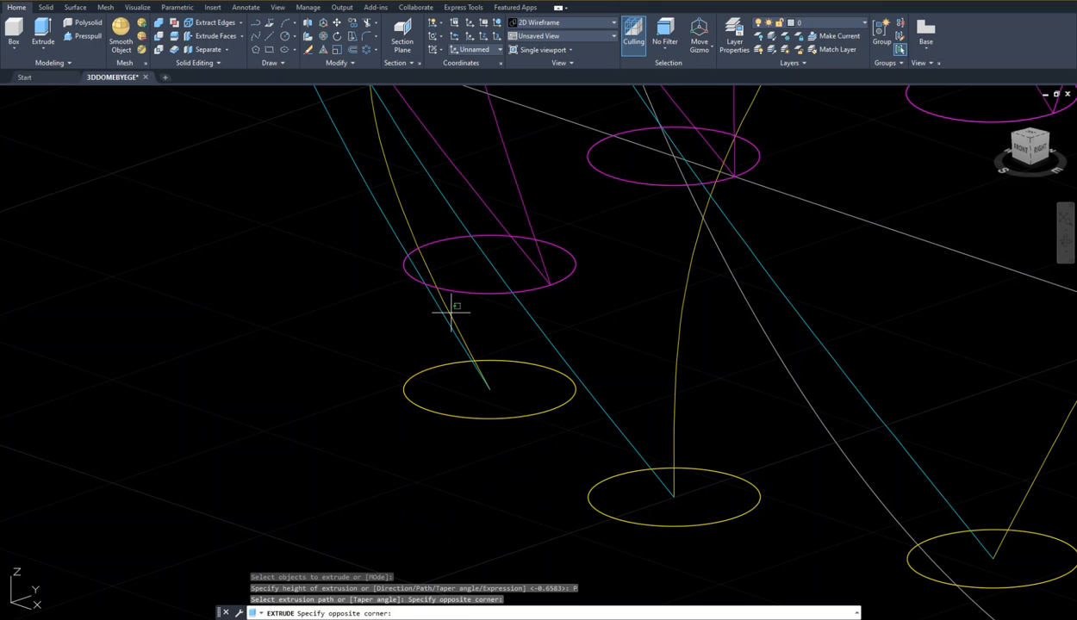
pyautogui.click(449, 309)
pyautogui.click(452, 315)
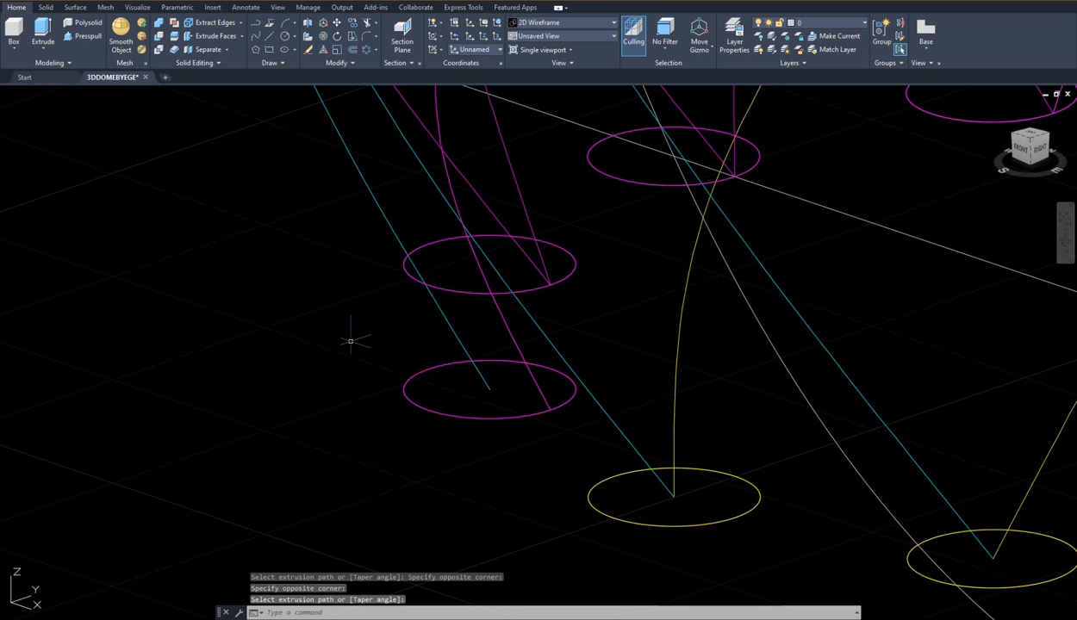
# - Try to extrude a spare circle at the eighth base position
pyautogui.press('Return')
pyautogui.click(313, 339)
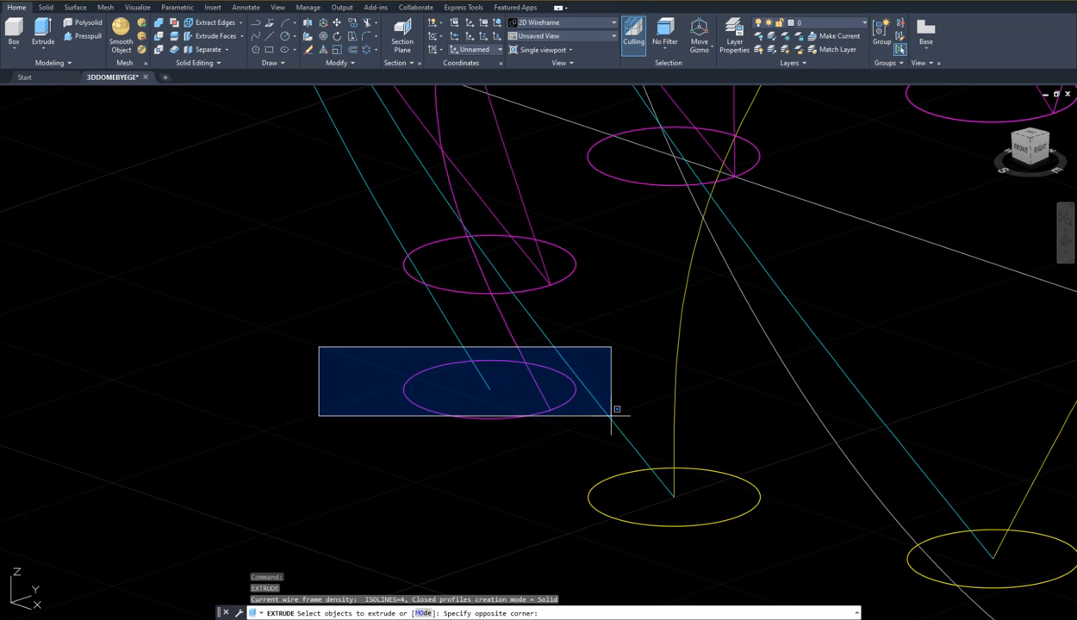
pyautogui.click(573, 441)
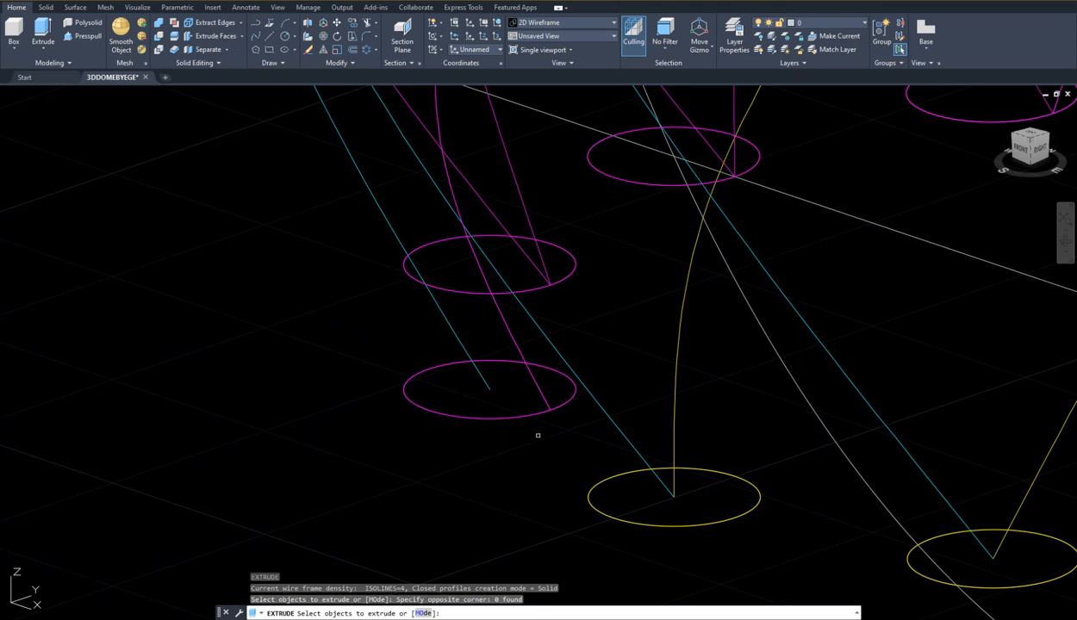
pyautogui.press('Return')
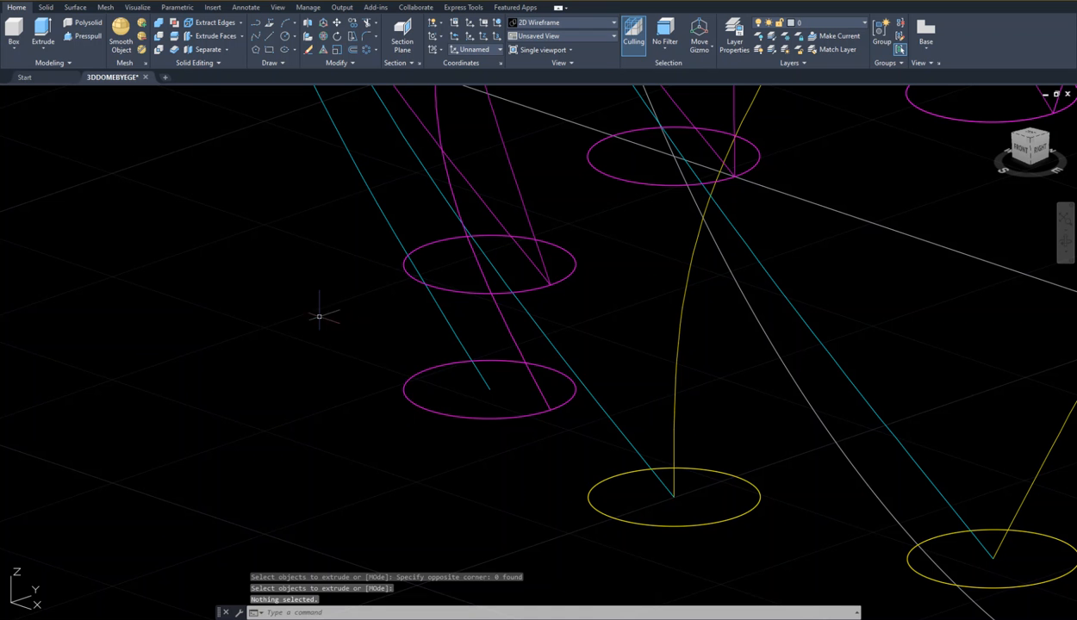
pyautogui.click(323, 316)
pyautogui.click(584, 442)
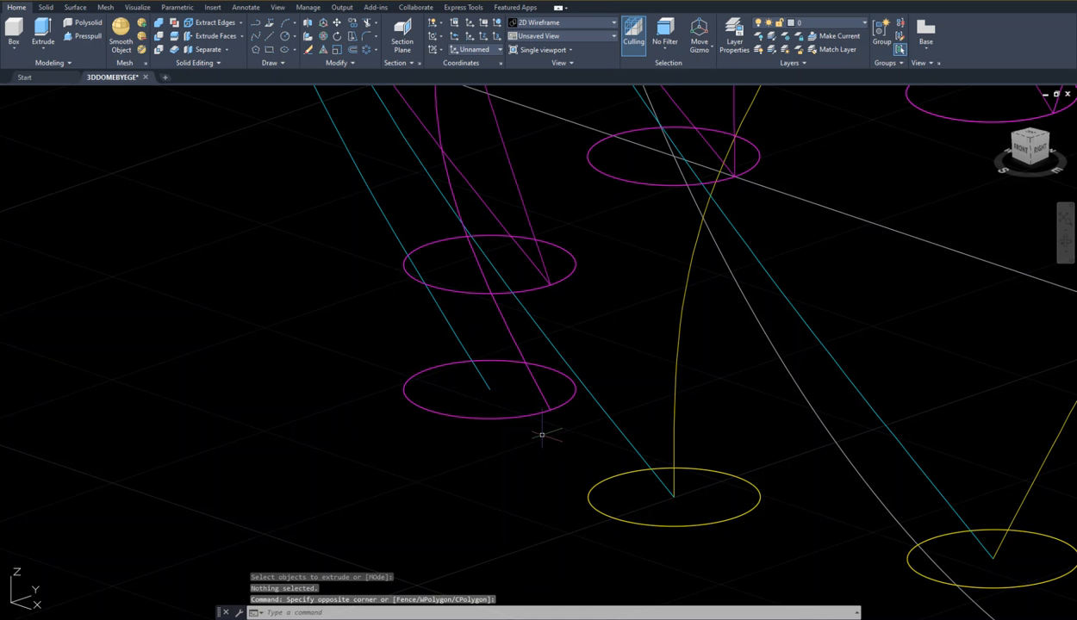
pyautogui.press('Return')
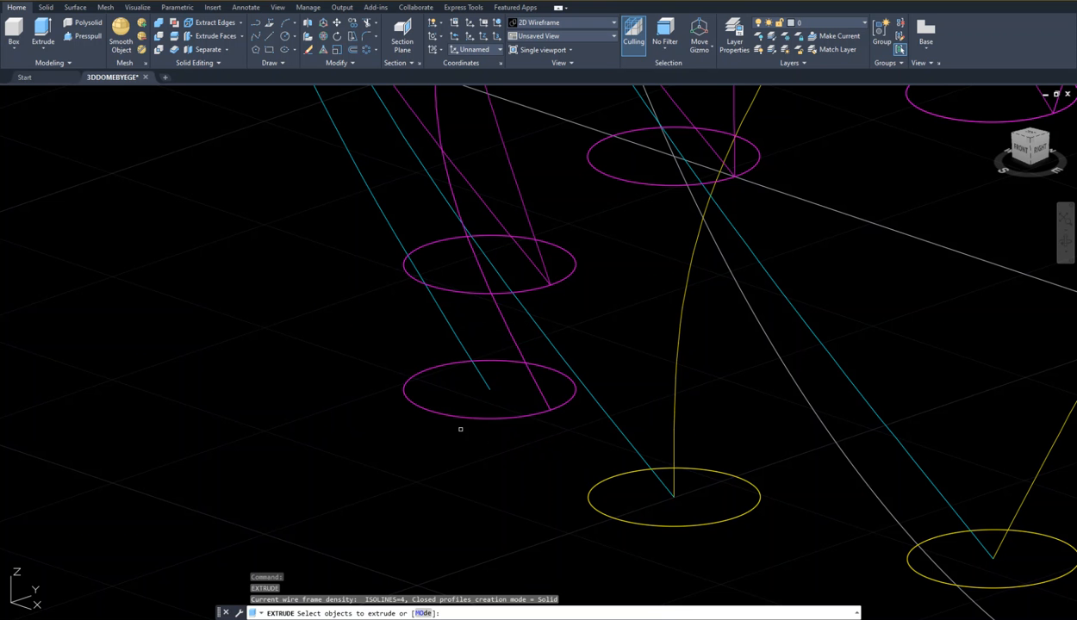
pyautogui.press('Escape')
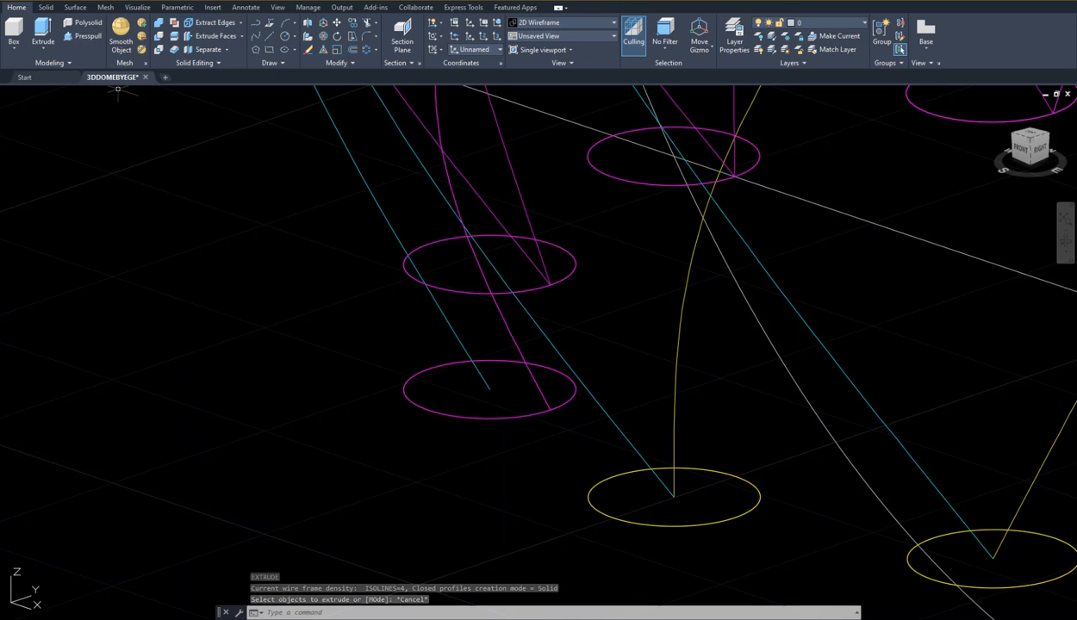
# - Save the drawing and copy one circle from the ninth base position's centre to the lower end of the eighth position's cyan rib curve
pyautogui.hotkey('ctrl', 's')
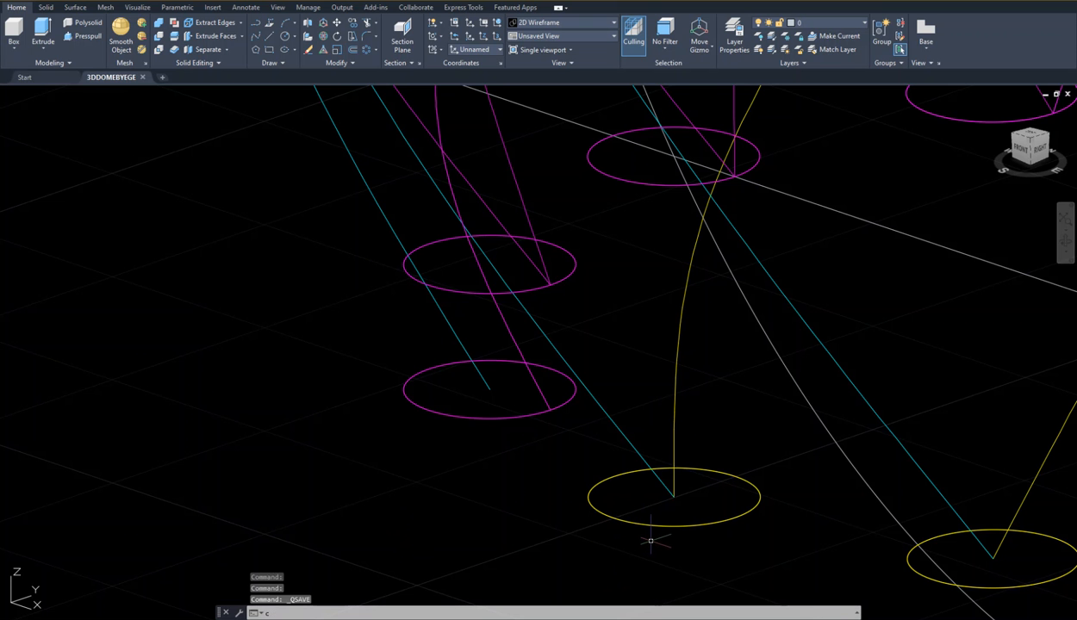
pyautogui.write('o')
pyautogui.press('Return')
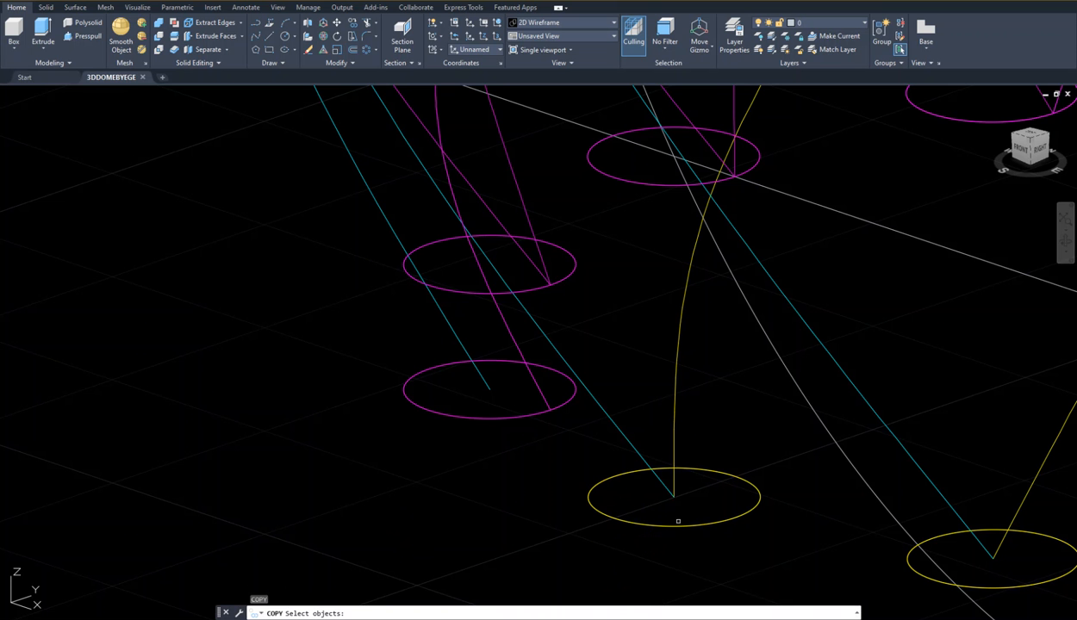
pyautogui.click(681, 524)
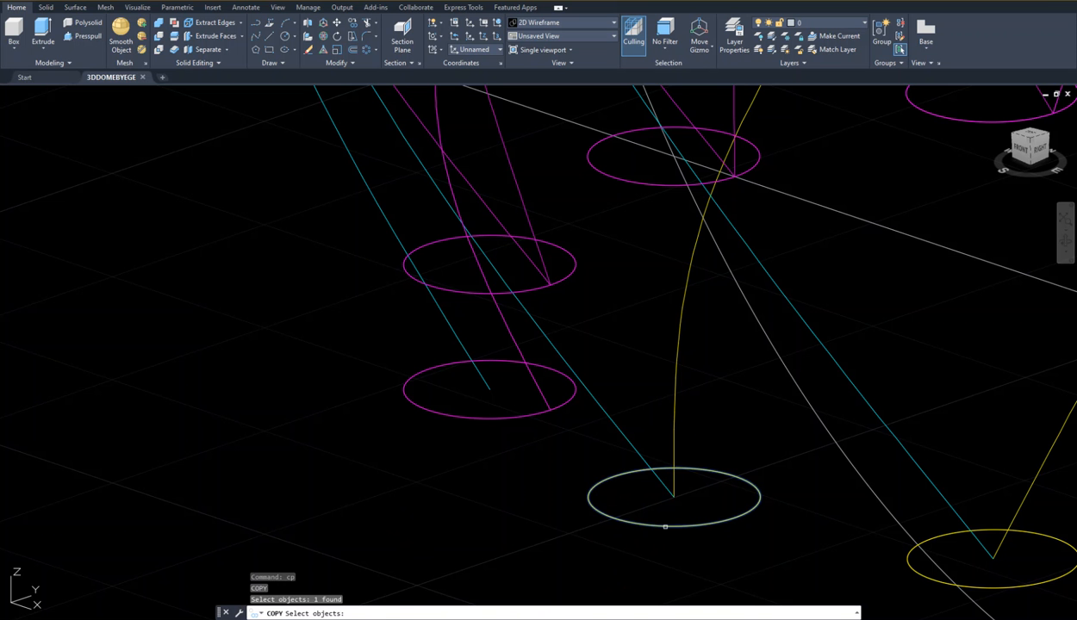
pyautogui.press('Return')
pyautogui.click(674, 497)
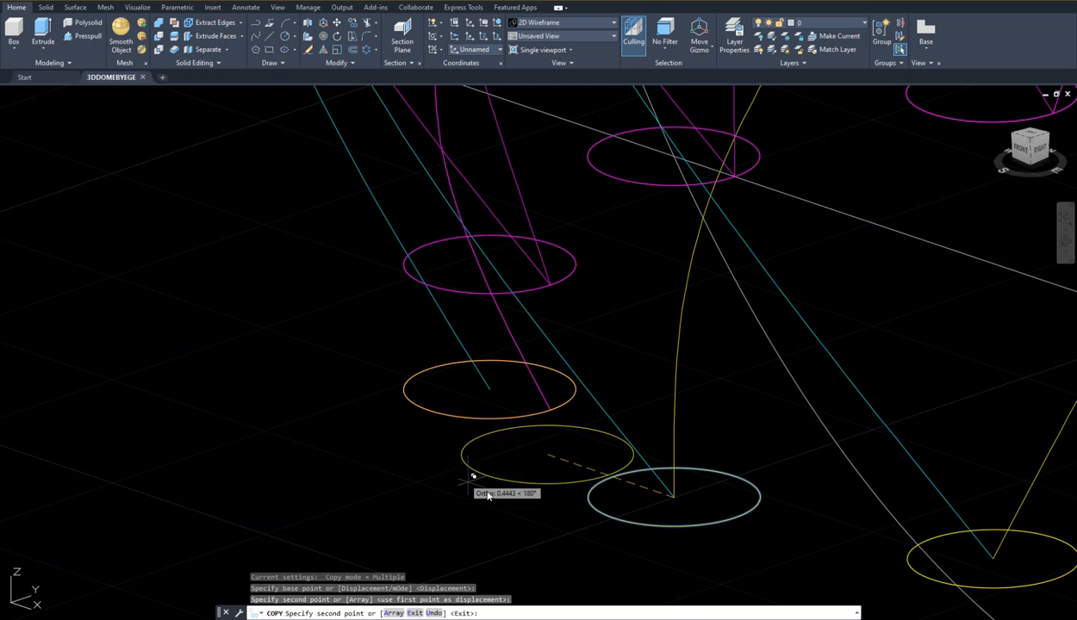
pyautogui.press('Escape')
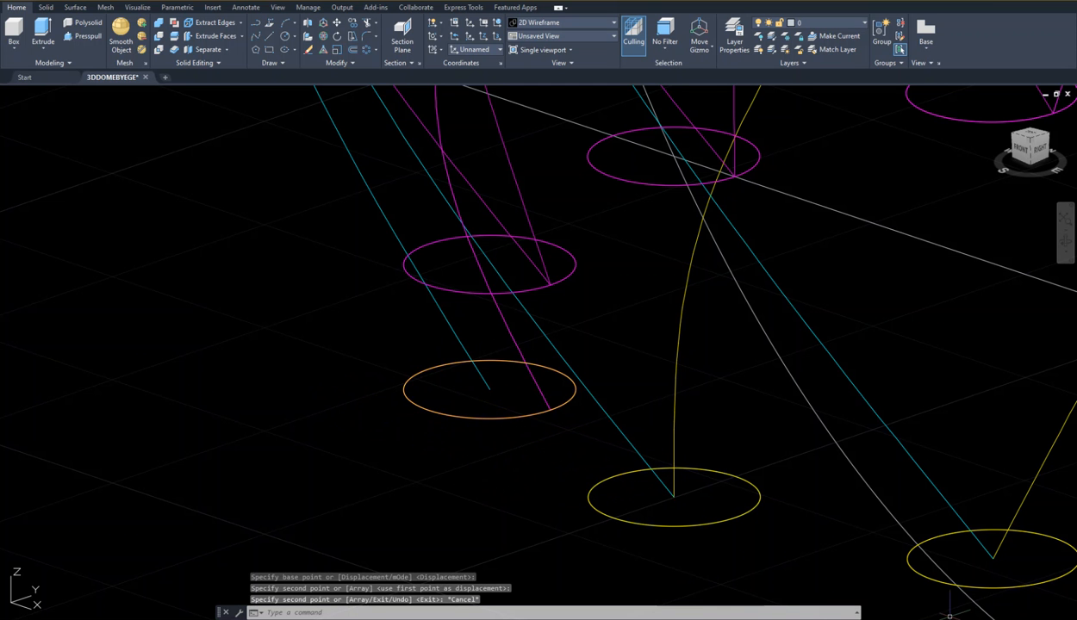
# - Turn Ortho off and extrude the copied circle at the eighth base position along its cyan rib curve as a path
pyautogui.press('F8')
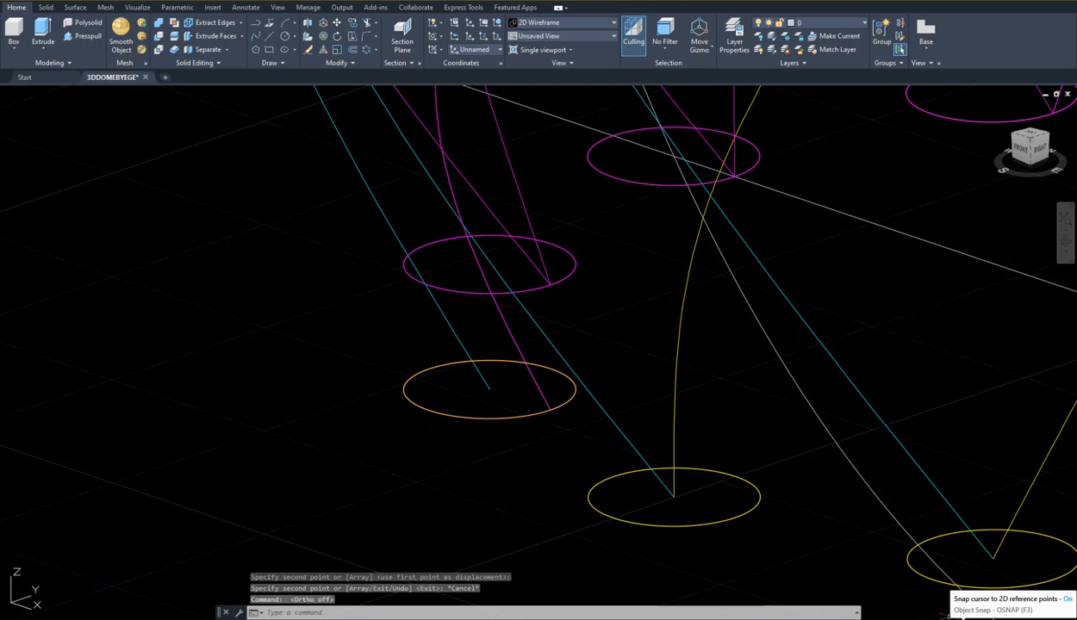
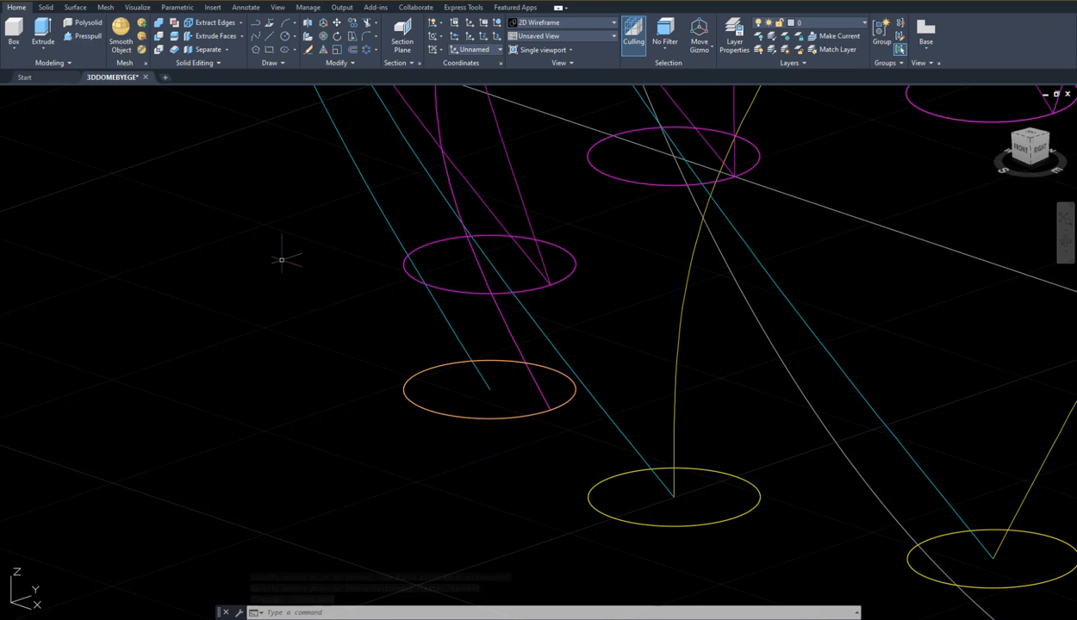
pyautogui.click(38, 50)
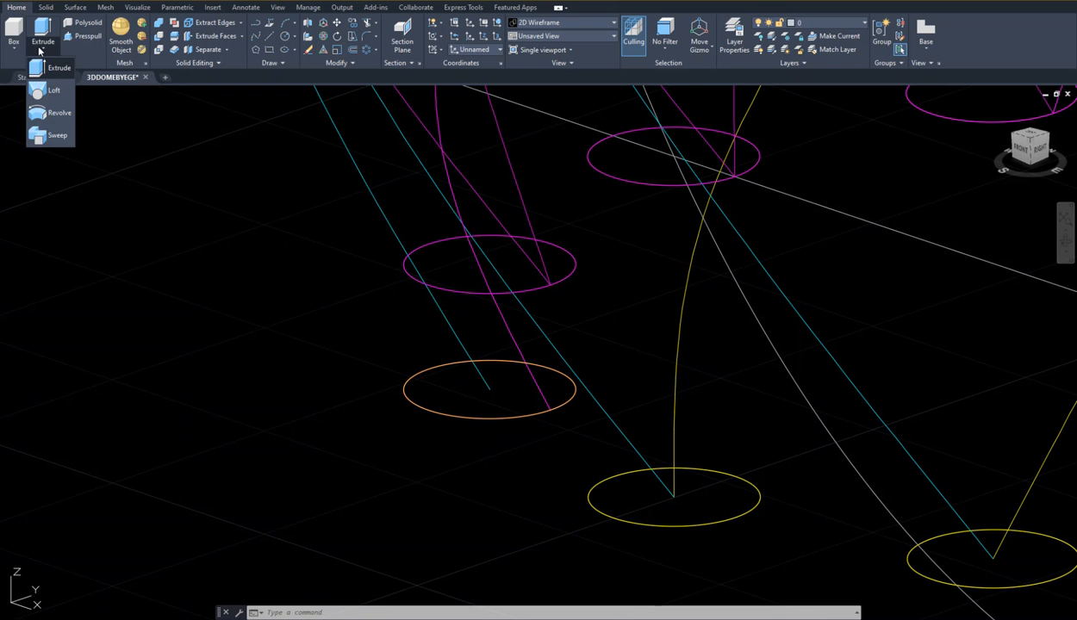
pyautogui.click(47, 68)
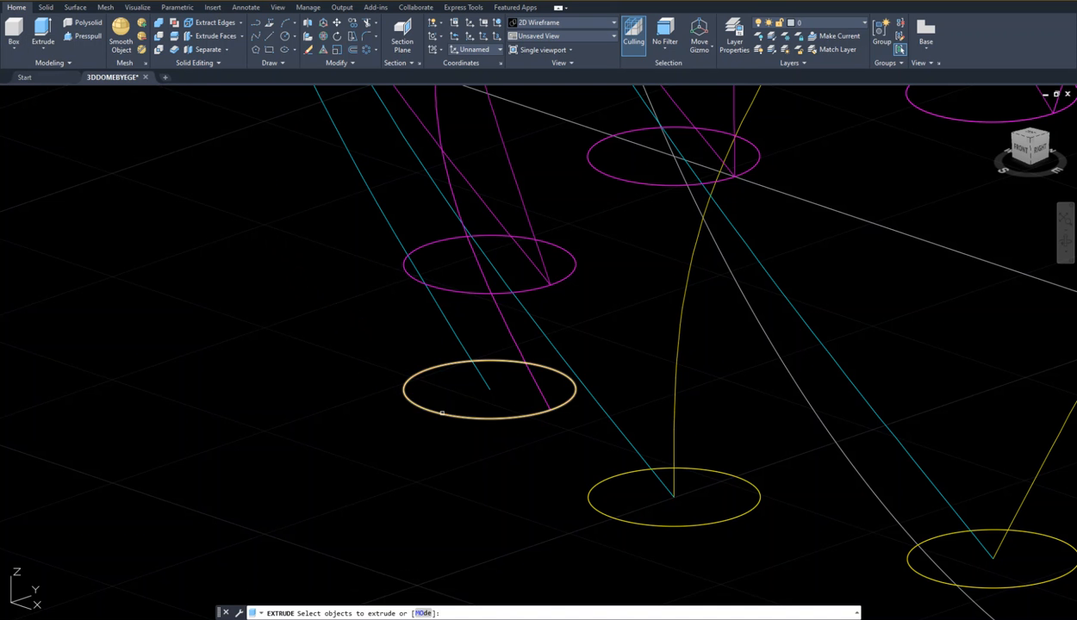
pyautogui.click(354, 327)
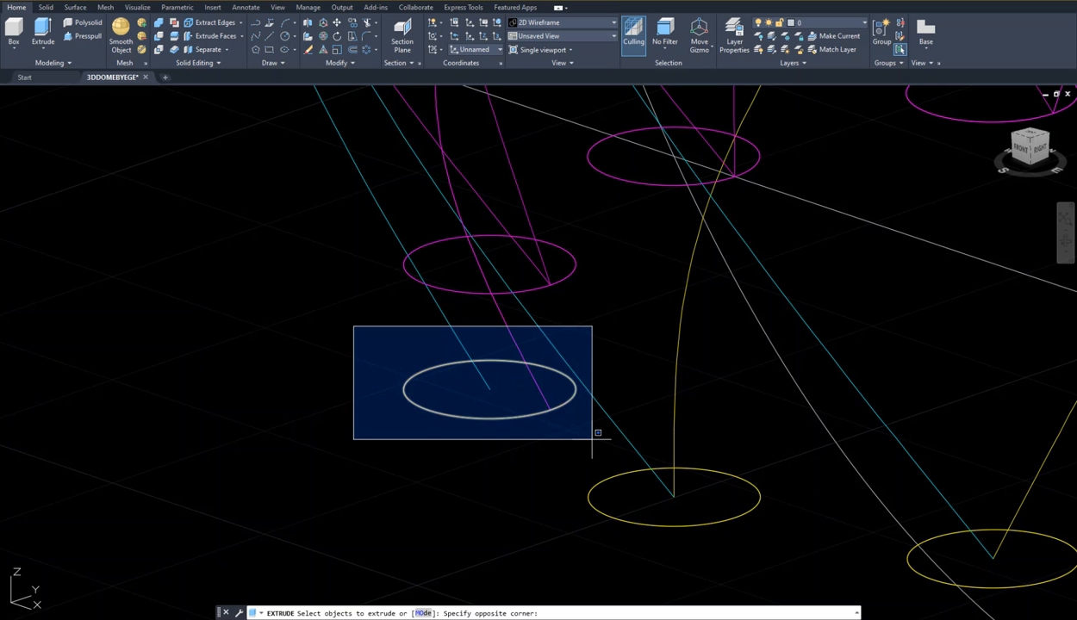
pyautogui.click(594, 440)
pyautogui.rightClick(524, 446)
pyautogui.click(548, 457)
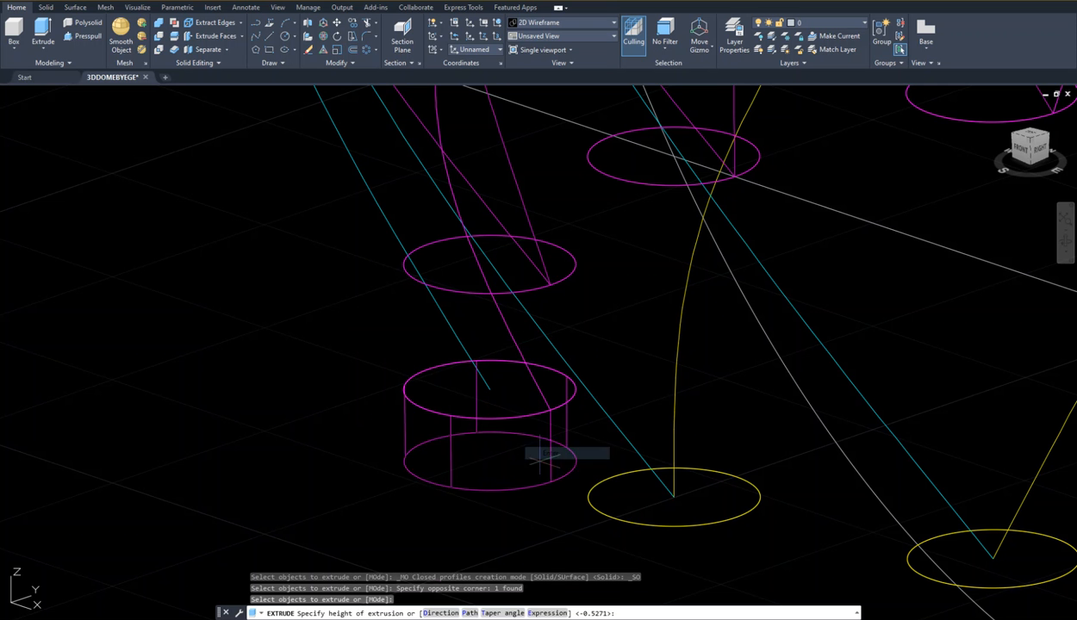
pyautogui.click(469, 613)
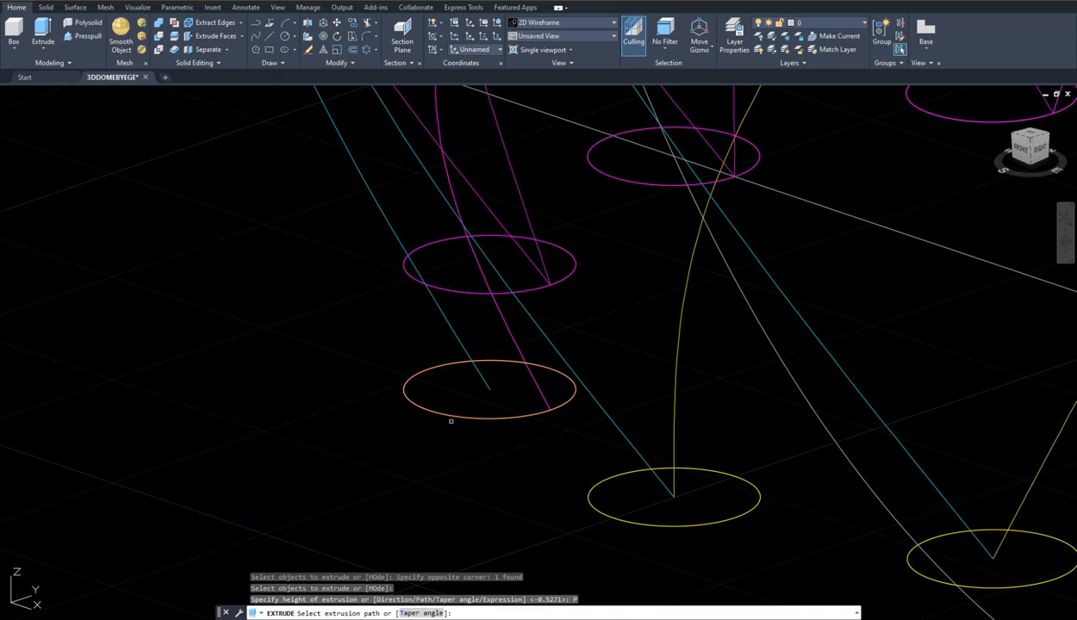
pyautogui.click(453, 333)
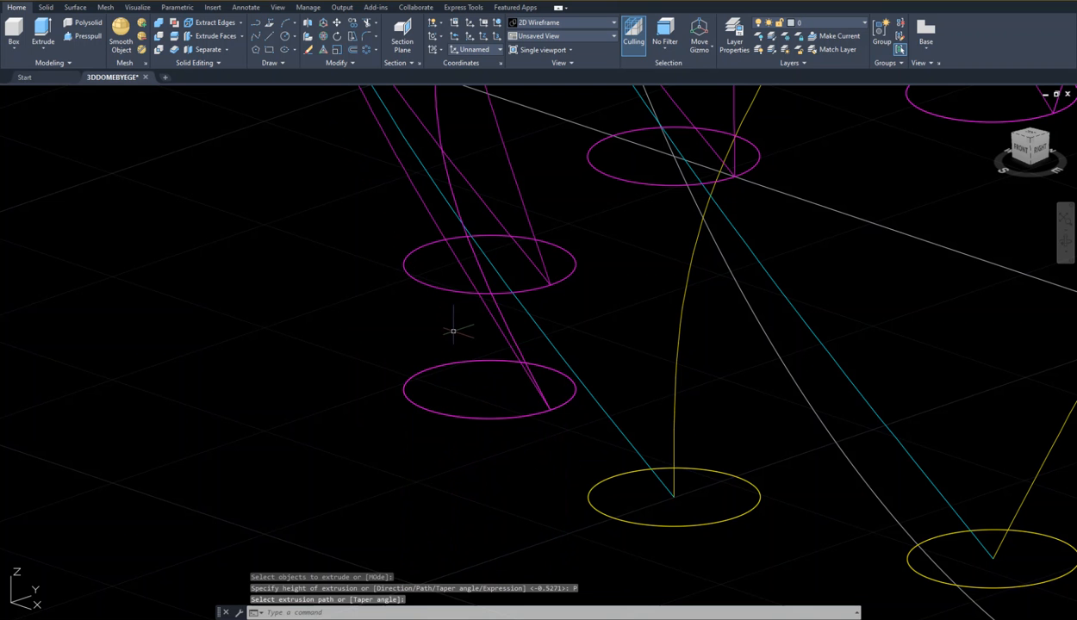
pyautogui.moveTo(433, 422); pyautogui.dragTo(173, 375, button='middle')
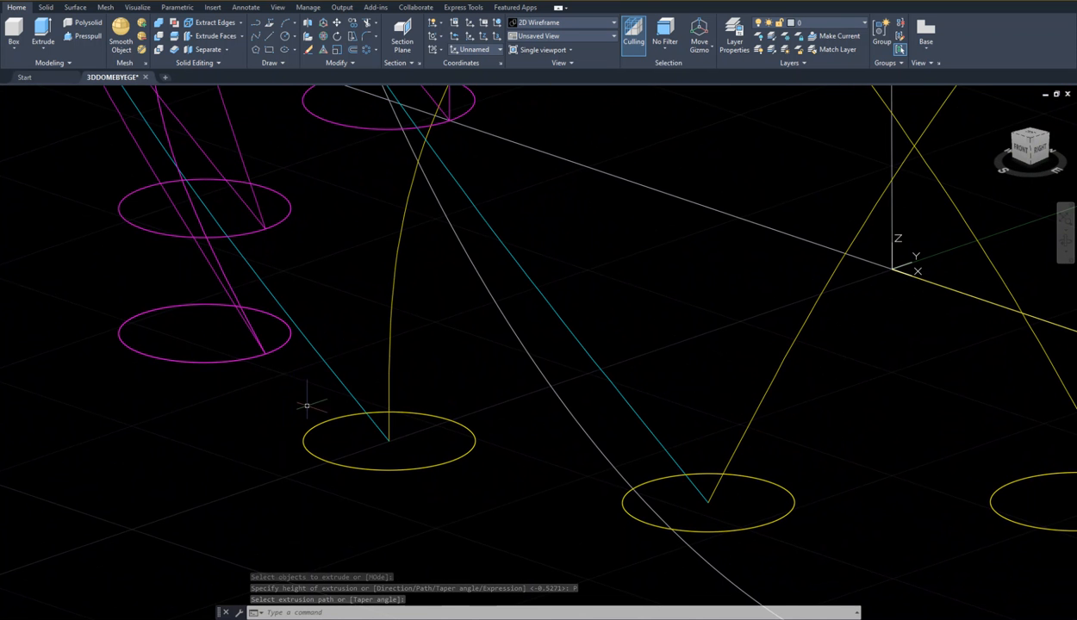
pyautogui.press('Return')
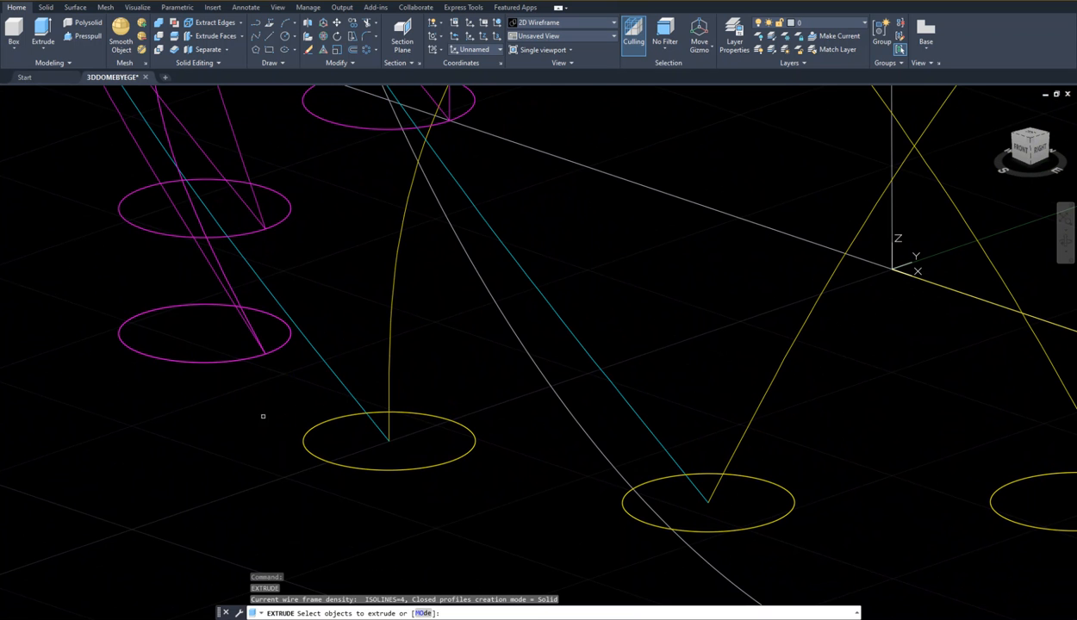
pyautogui.click(270, 371)
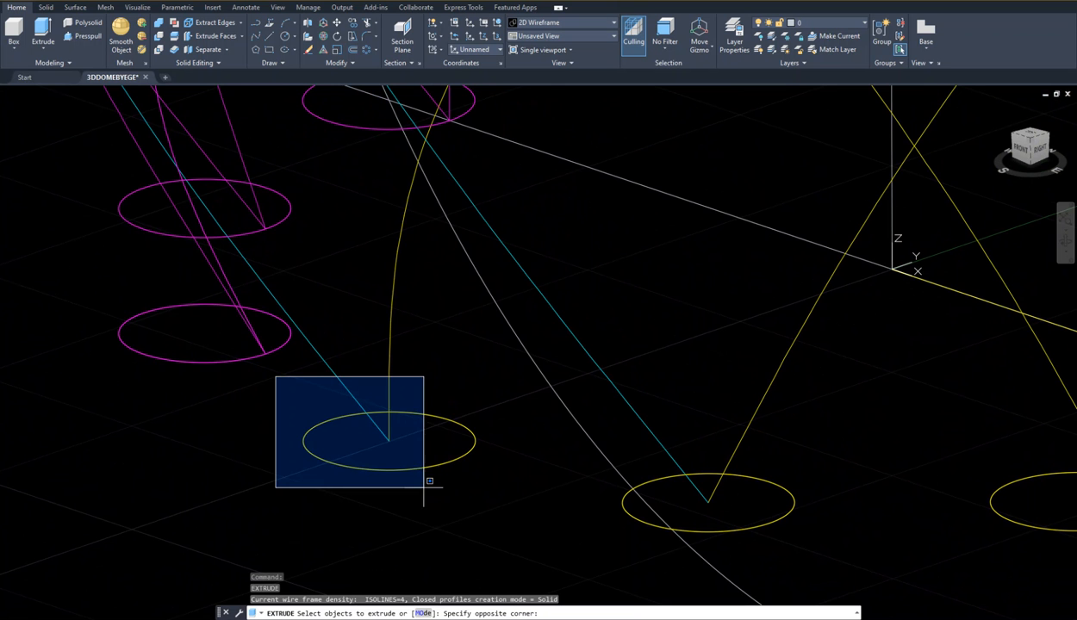
pyautogui.click(487, 492)
pyautogui.press('Escape')
pyautogui.press('Escape')
pyautogui.press('Escape')
# - Extrude one of the coincident circles at the ninth base position along its cyan rib curve as a path
pyautogui.press('Return')
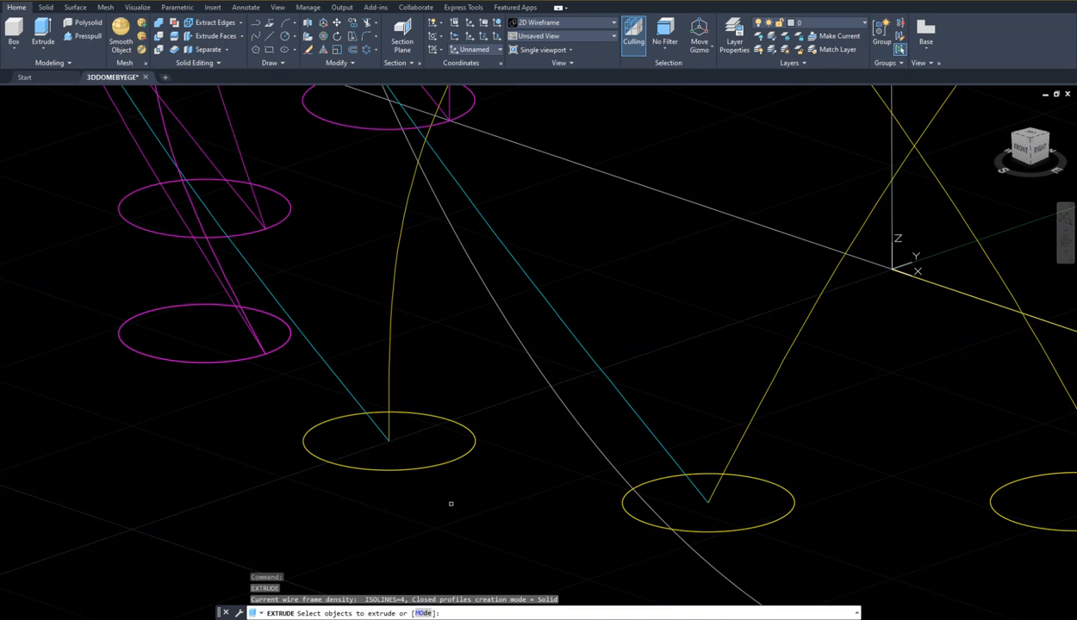
pyautogui.click(442, 463)
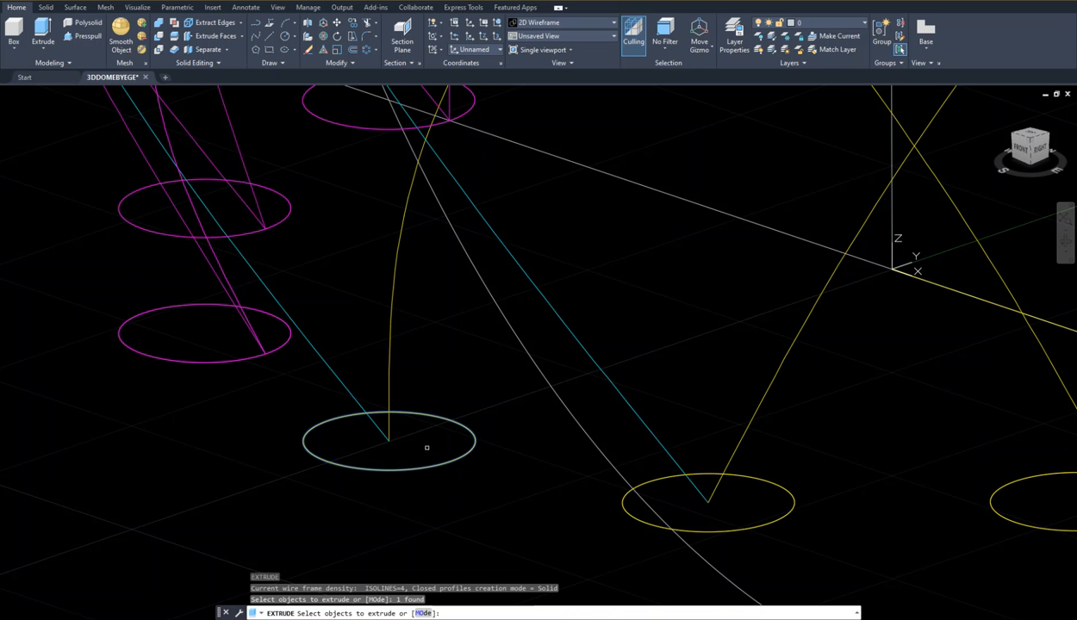
pyautogui.press('Return')
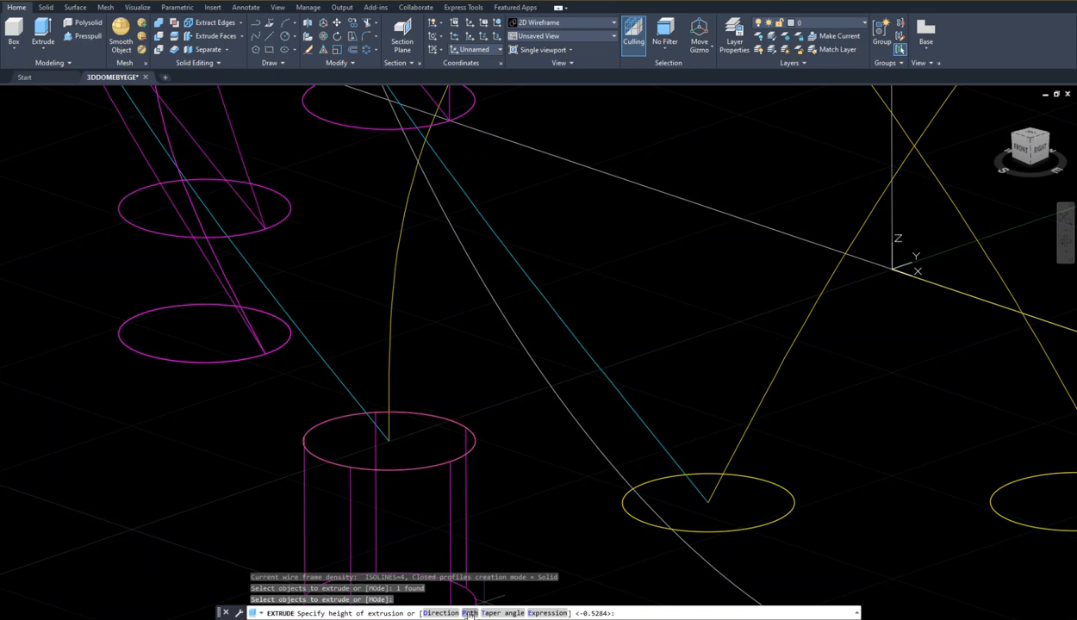
pyautogui.click(469, 613)
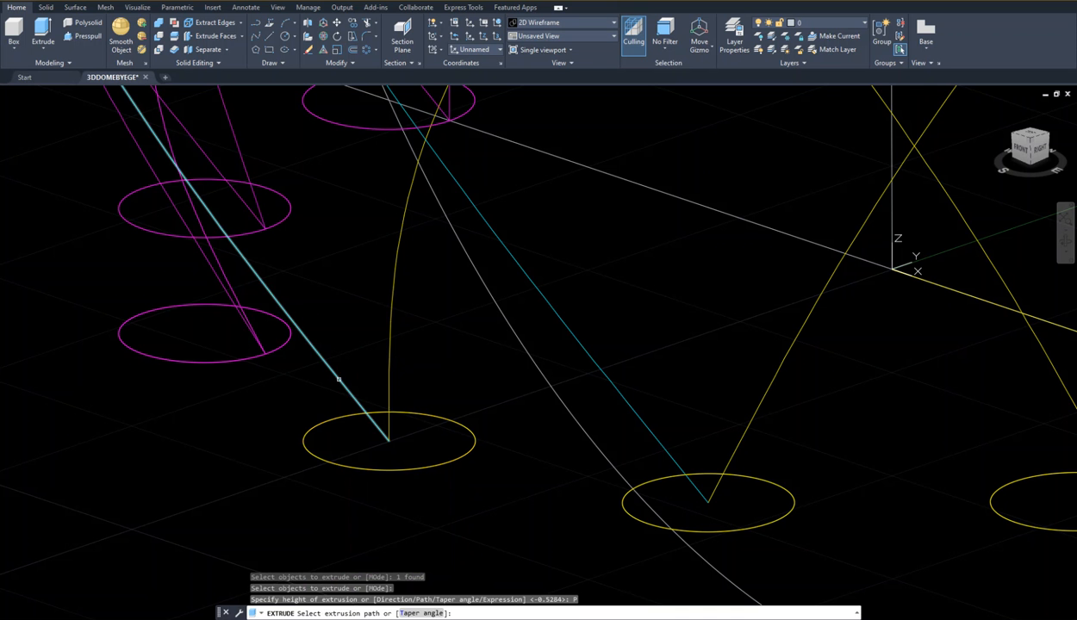
pyautogui.click(338, 379)
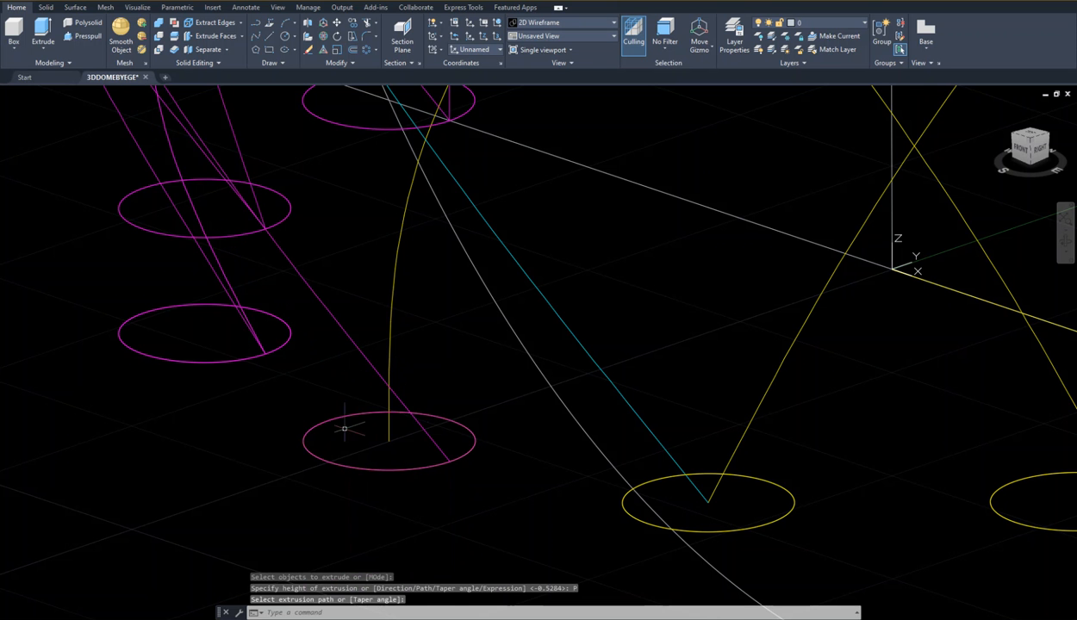
# - Extrude the remaining circle at the ninth base position along its yellow rib curve as a path
pyautogui.press('Return')
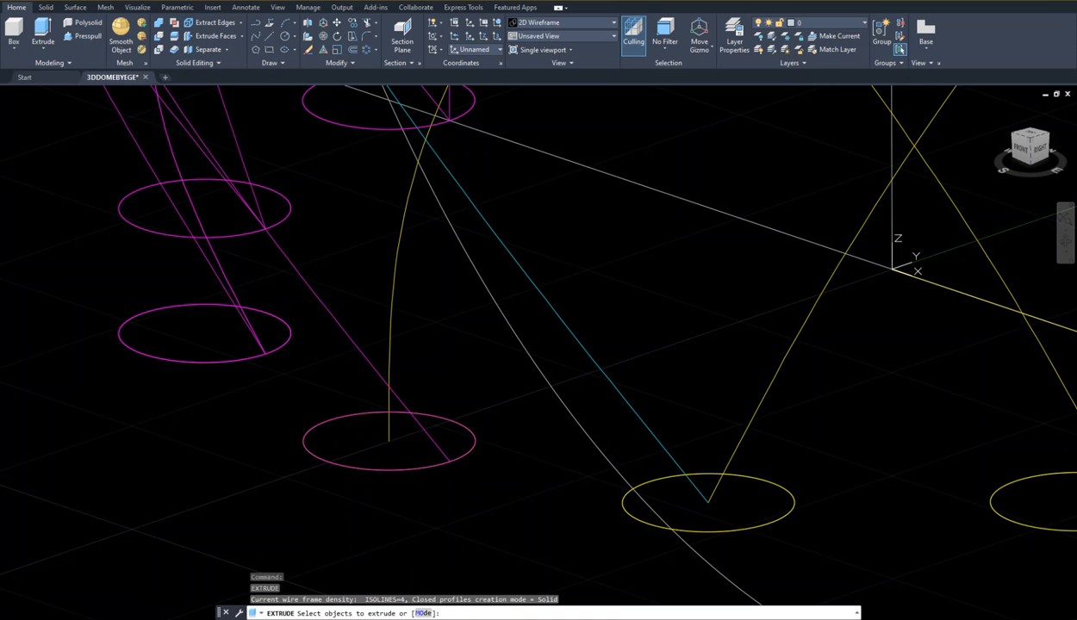
pyautogui.click(252, 380)
pyautogui.click(526, 521)
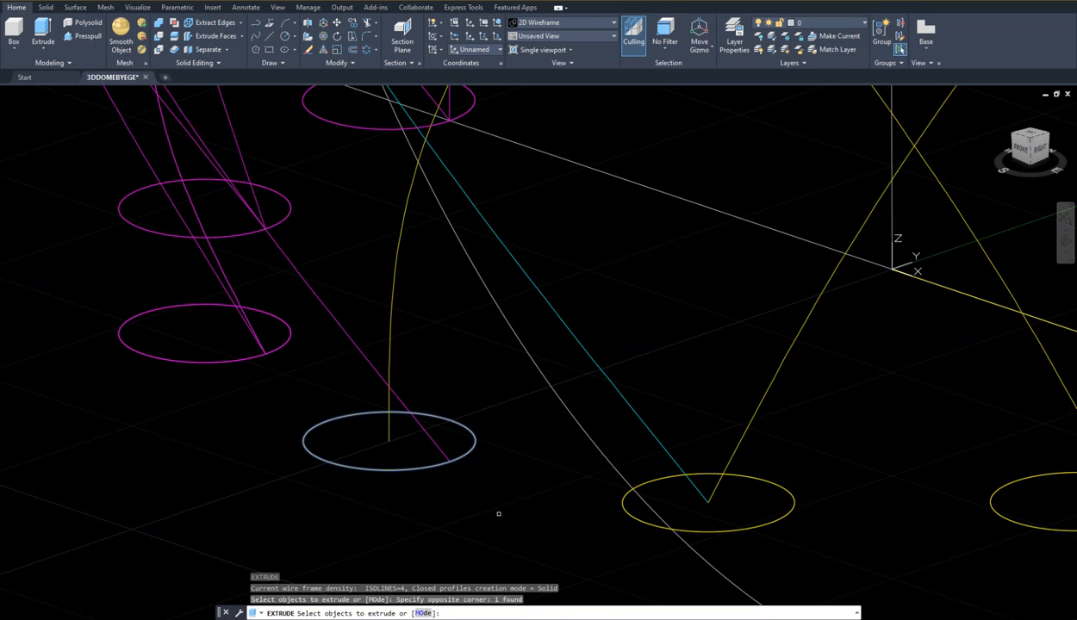
pyautogui.press('Return')
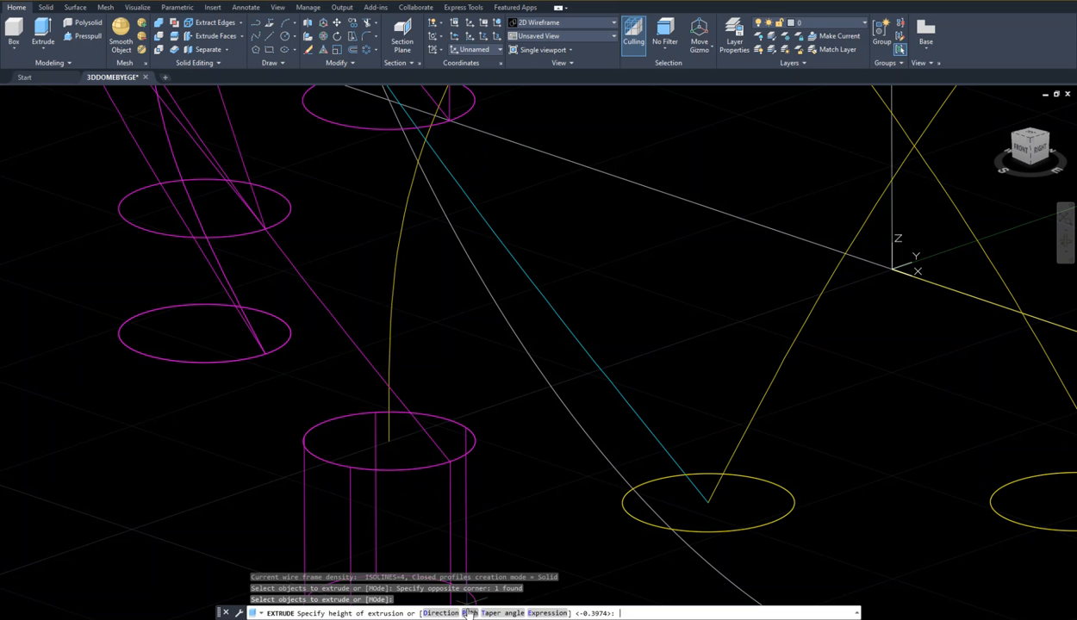
pyautogui.click(467, 612)
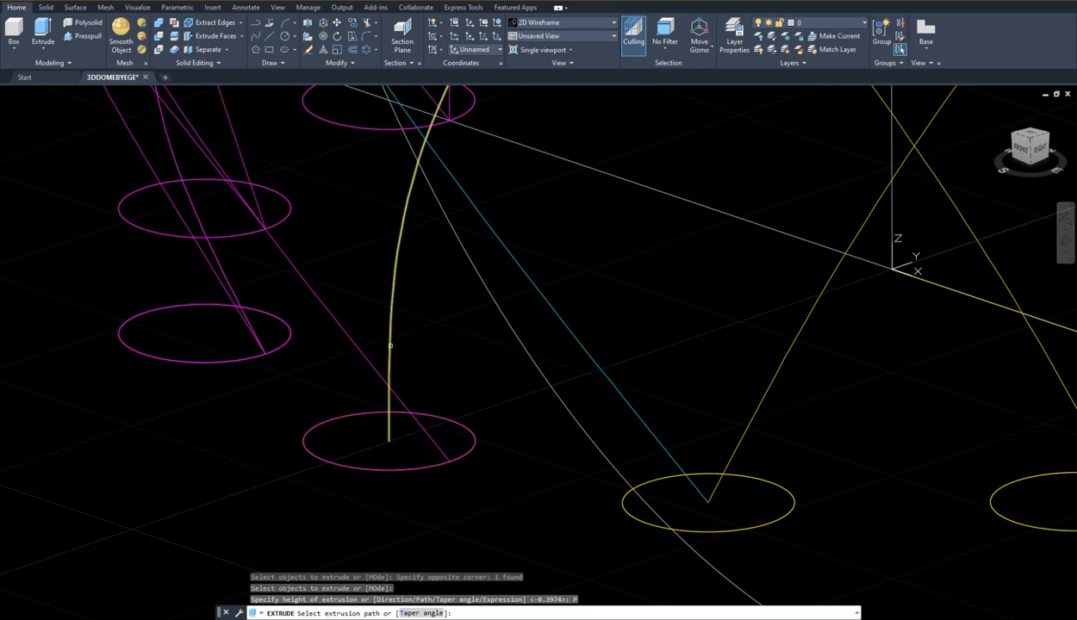
pyautogui.click(392, 345)
pyautogui.moveTo(523, 396); pyautogui.dragTo(281, 276, button='middle')
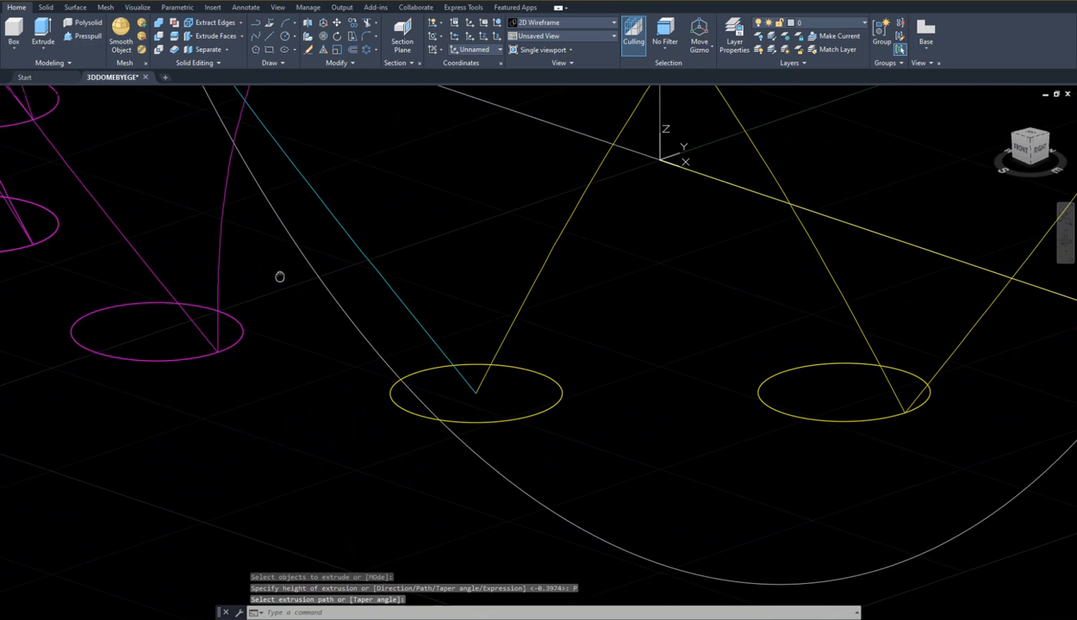
pyautogui.moveTo(367, 409); pyautogui.dragTo(350, 491, button='middle')
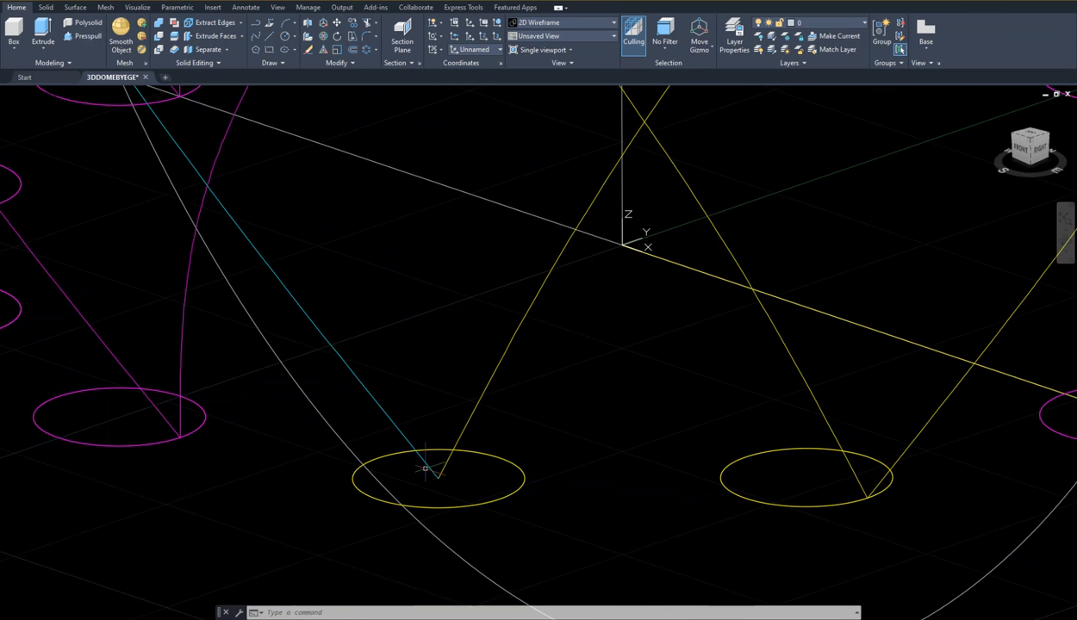
pyautogui.press('space')
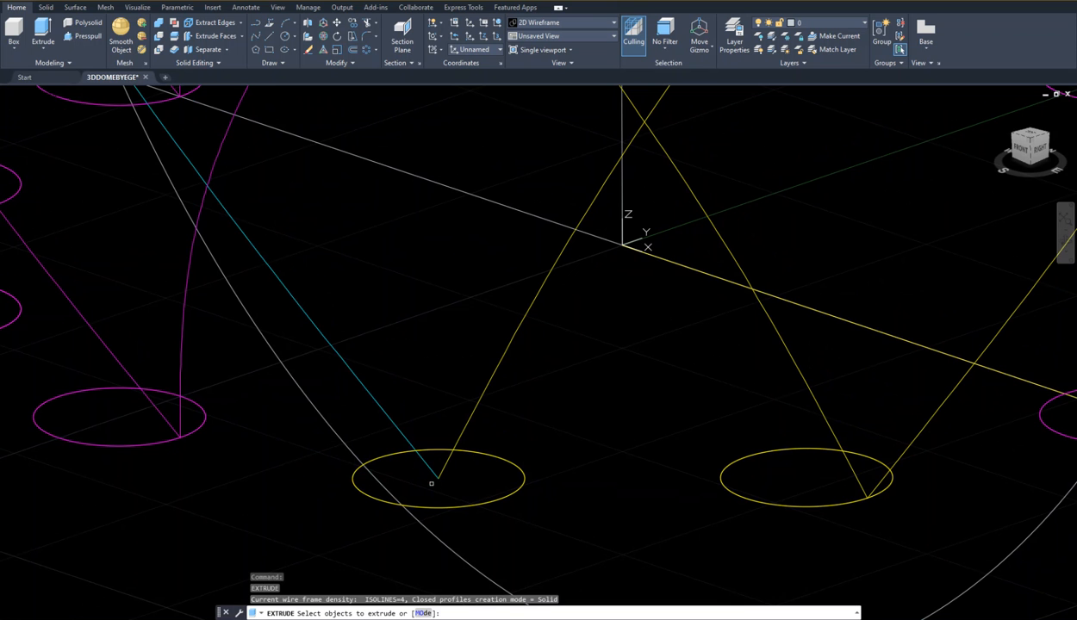
pyautogui.click(276, 386)
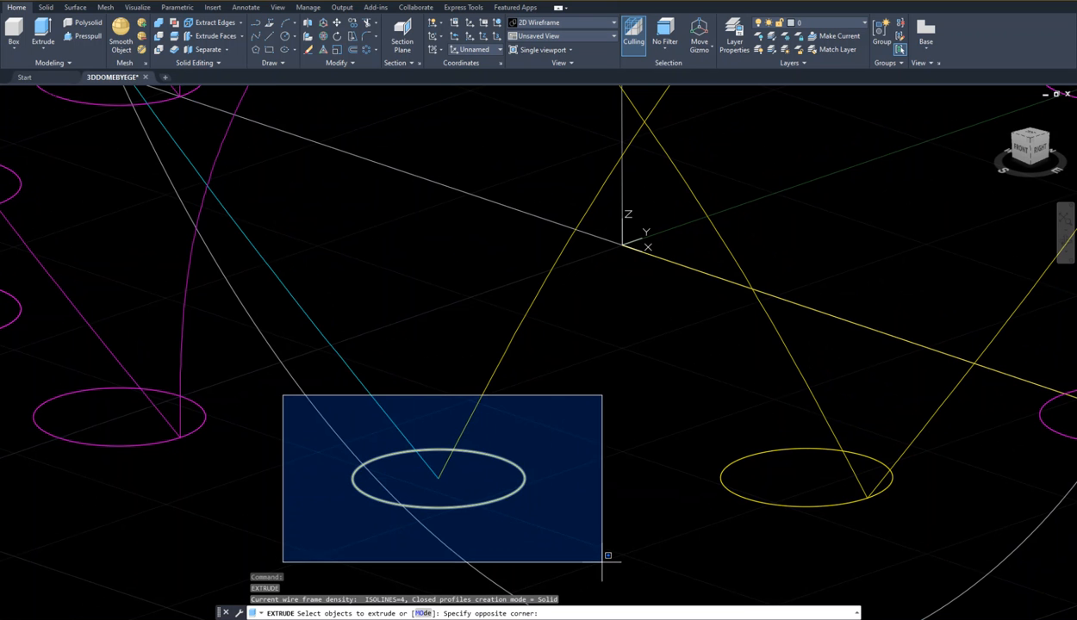
pyautogui.click(573, 543)
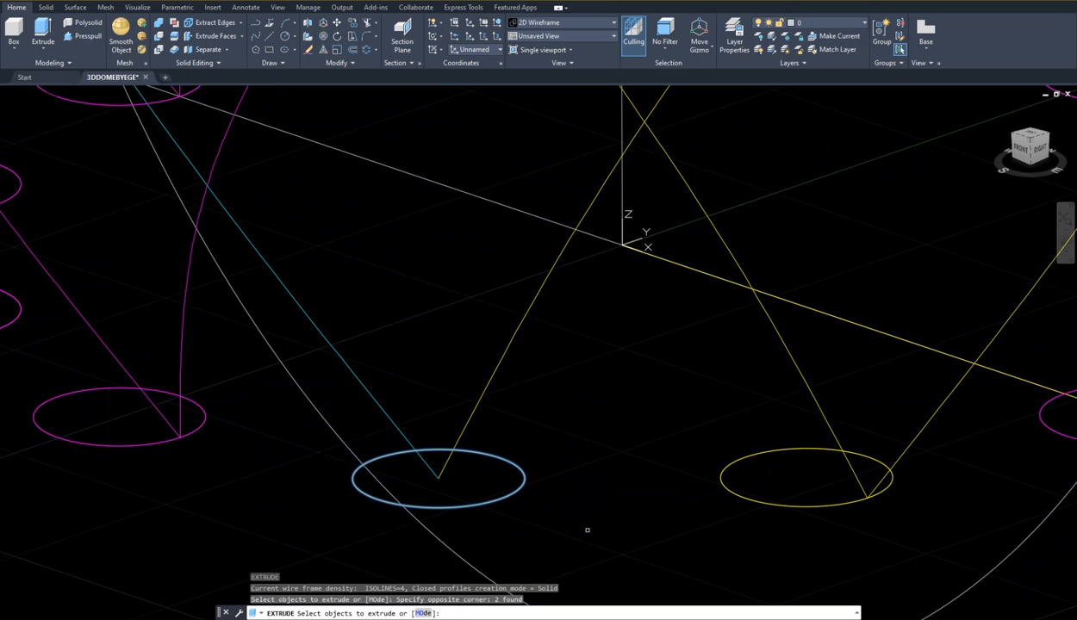
pyautogui.press('Escape')
pyautogui.press('Escape')
pyautogui.press('Escape')
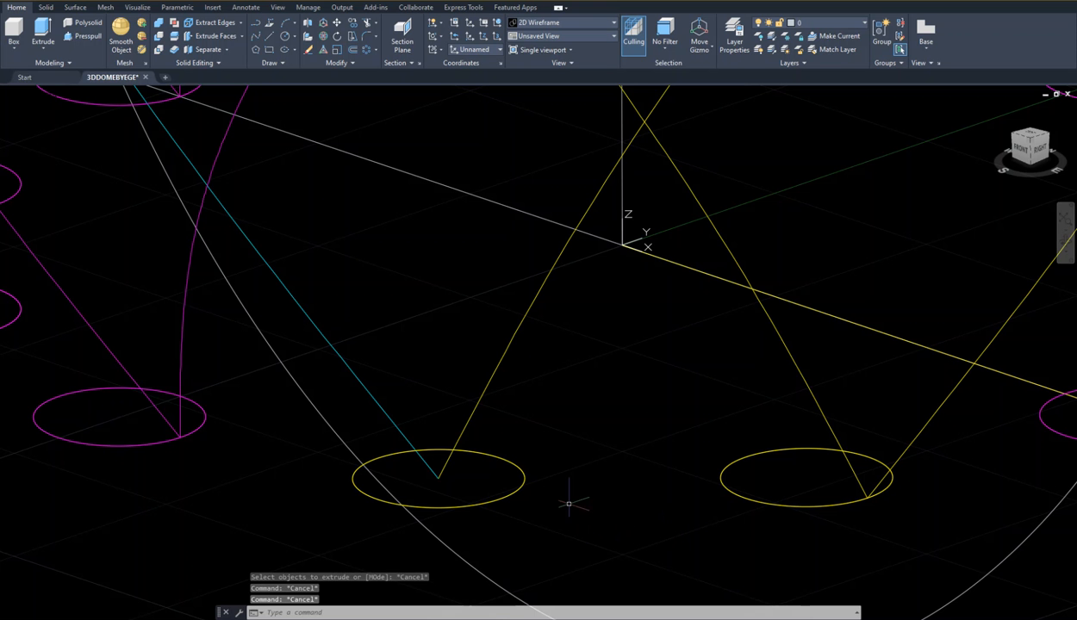
# - Extrude one of the coincident yellow circles at the last unextruded base position along its cyan rib curve as a path
pyautogui.press('space')
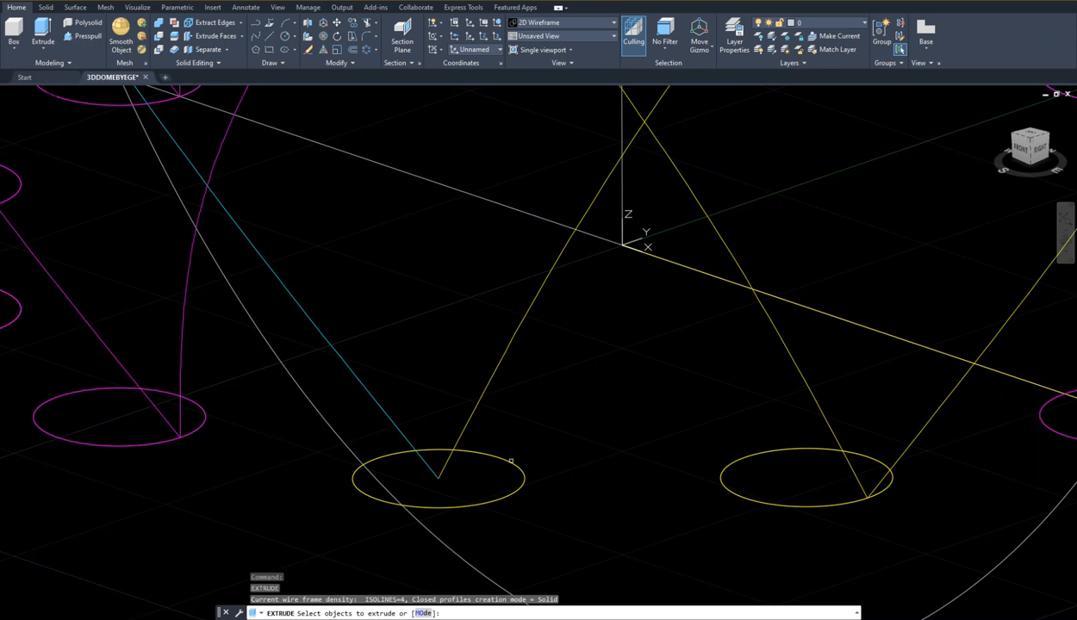
pyautogui.click(511, 461)
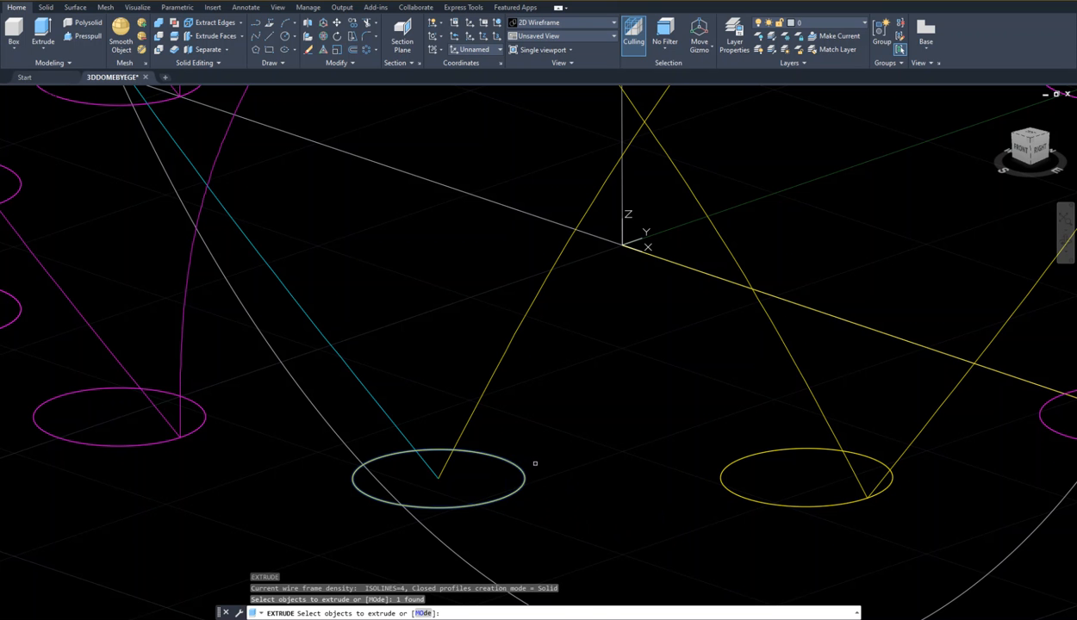
pyautogui.press('Return')
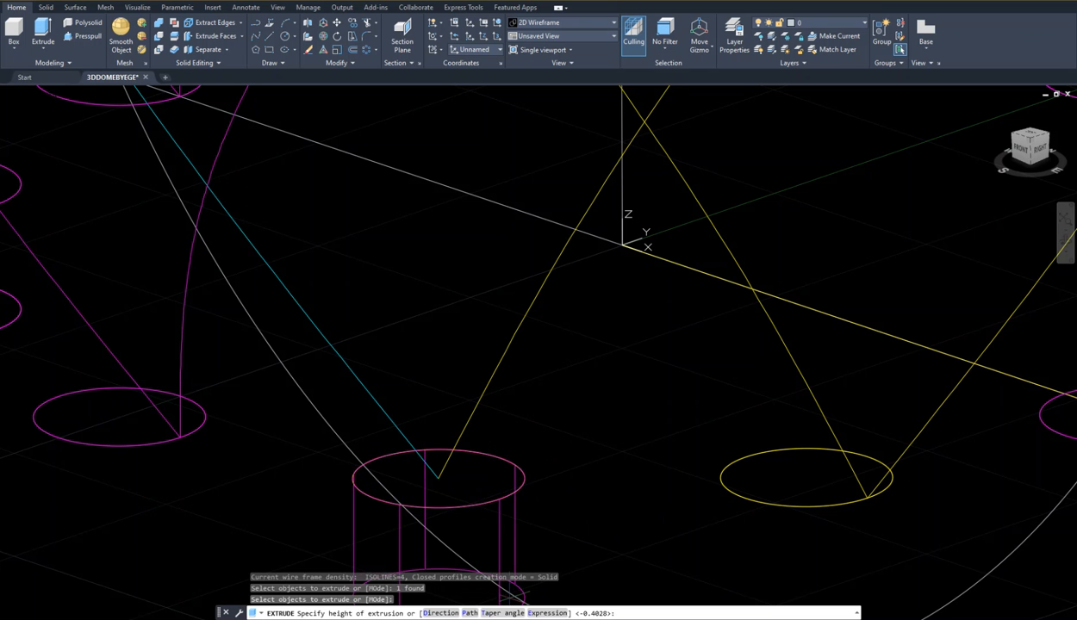
pyautogui.click(470, 614)
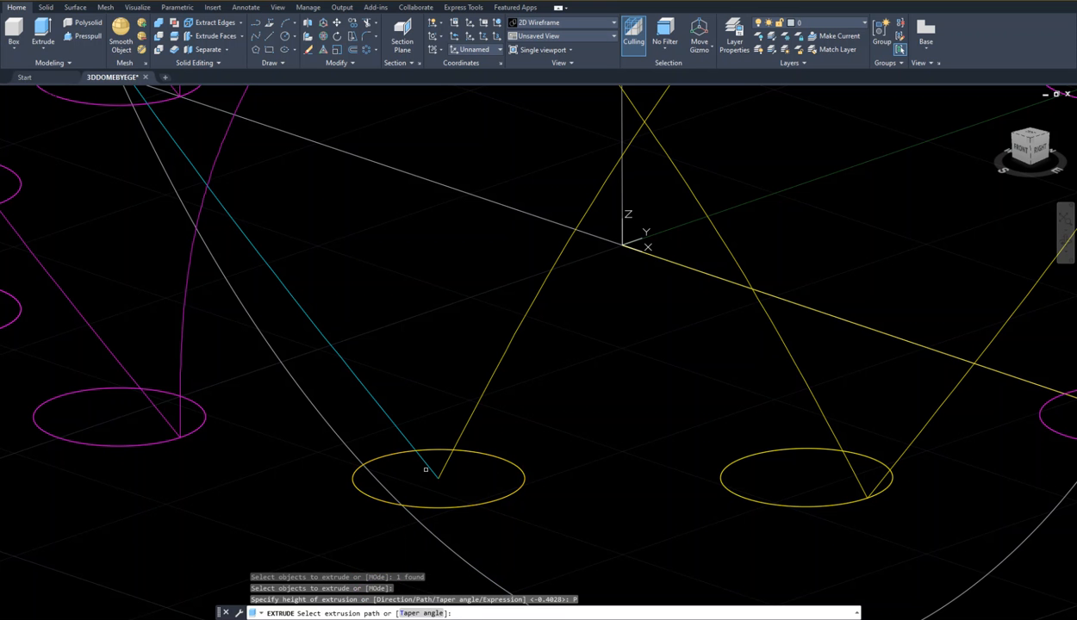
pyautogui.click(422, 461)
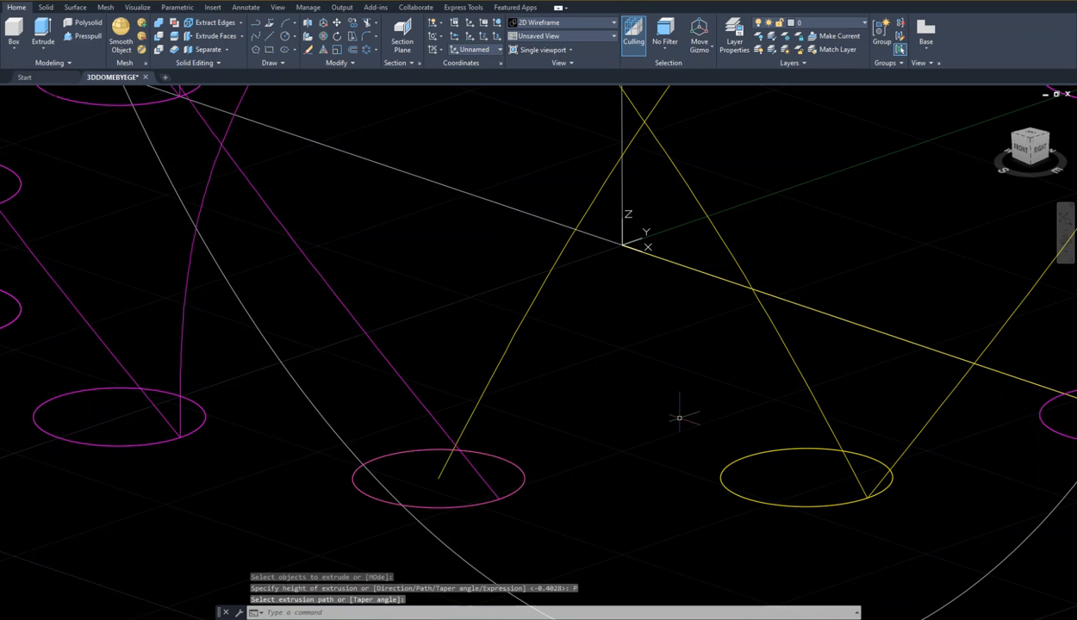
# - Extrude the other circle at the last base position along its yellow rib curve as a path
pyautogui.press('Return')
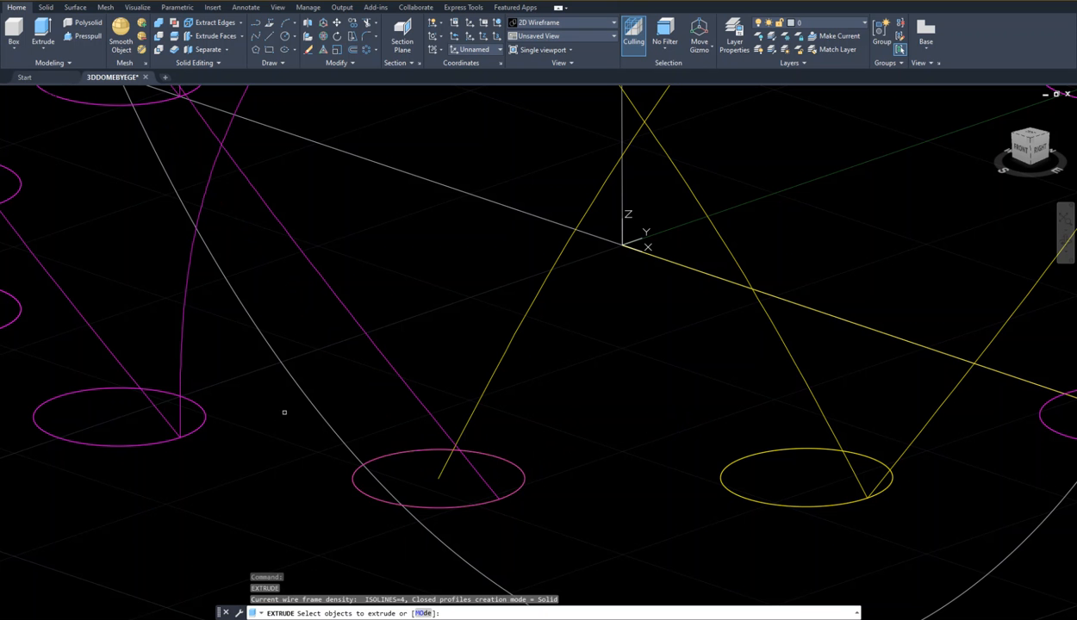
pyautogui.click(285, 412)
pyautogui.click(593, 551)
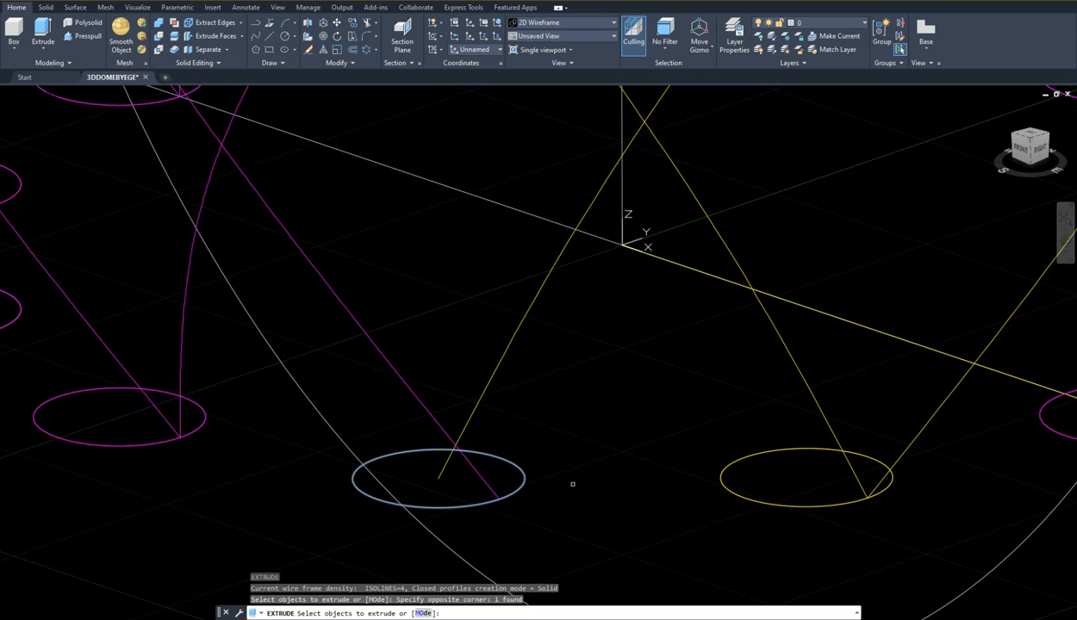
pyautogui.press('Return')
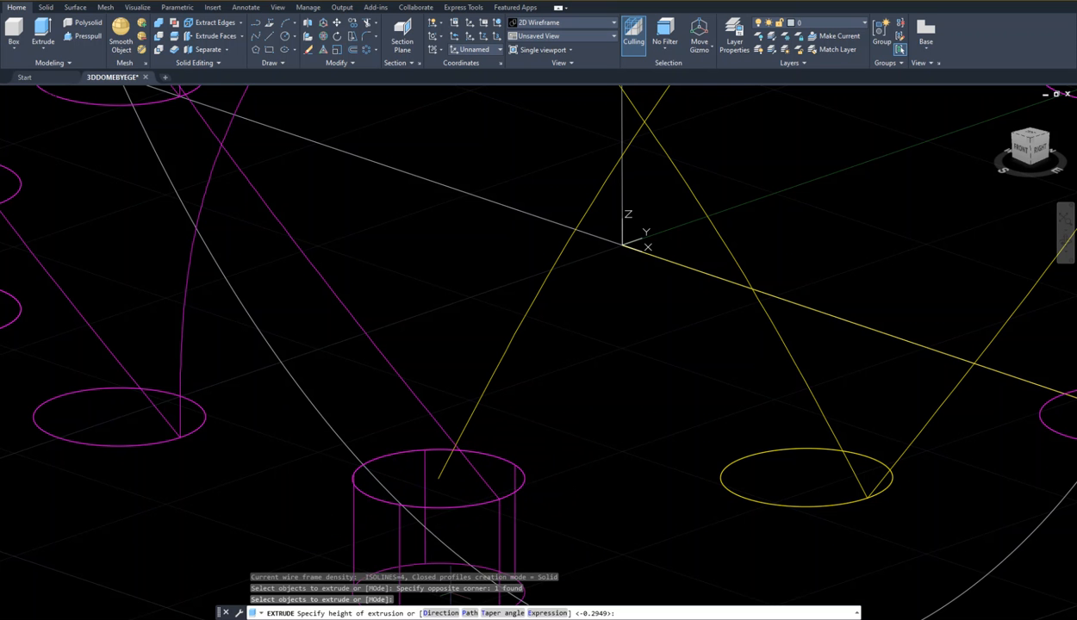
pyautogui.click(465, 613)
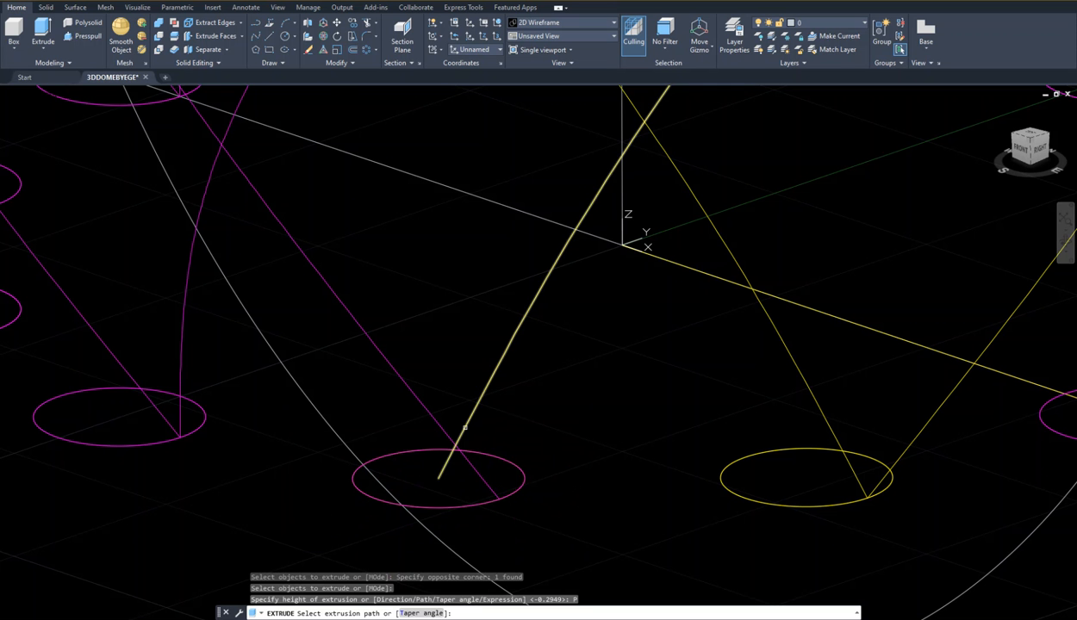
pyautogui.click(466, 428)
# - Save the drawing and switch the visual style to Realistic
pyautogui.scroll(-2, 579, 443)
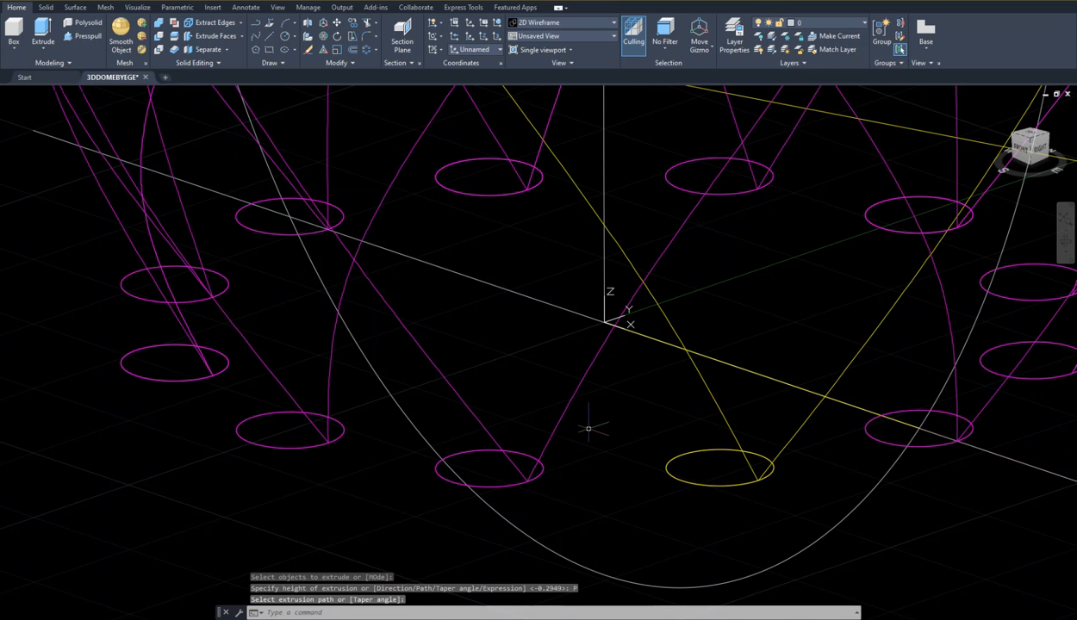
pyautogui.moveTo(724, 515)
pyautogui.mouseDown(button='middle')
pyautogui.moveTo(469, 481)
pyautogui.moveTo(492, 476)
pyautogui.mouseUp(button='middle')
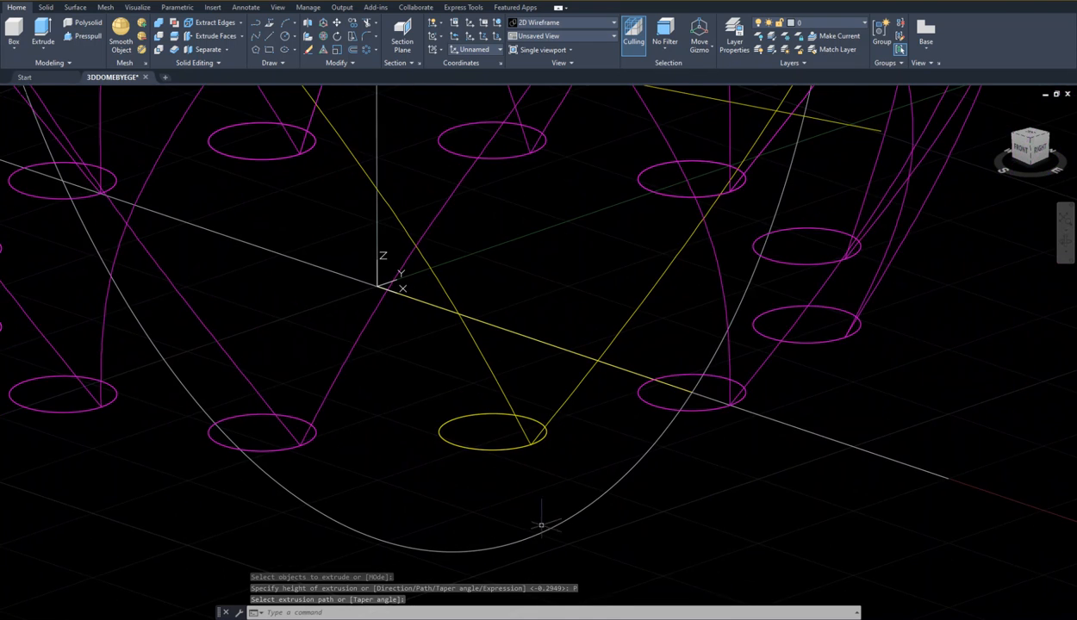
pyautogui.scroll(-2, 608, 501)
pyautogui.scroll(6, 637, 493)
pyautogui.scroll(-7, 642, 482)
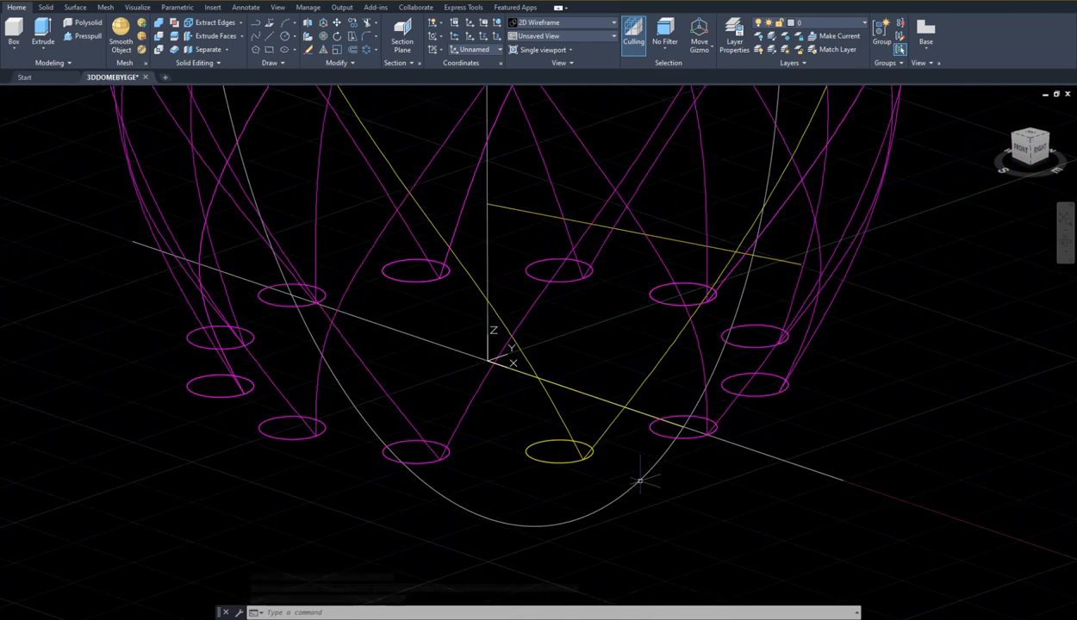
pyautogui.scroll(-6, 628, 479)
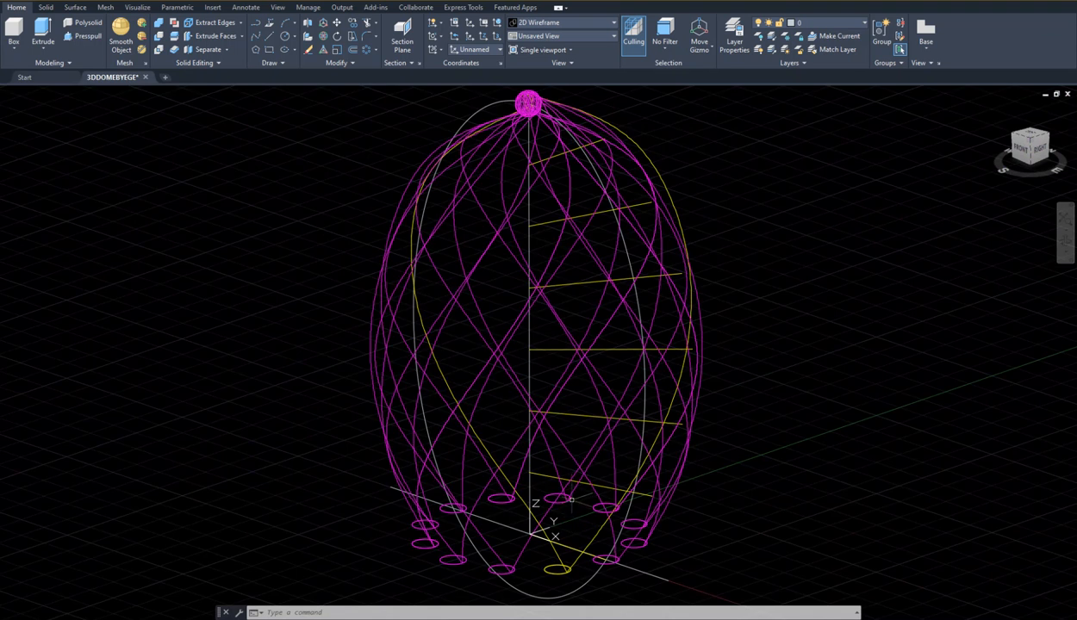
pyautogui.moveTo(578, 489); pyautogui.dragTo(575, 406, button='middle')
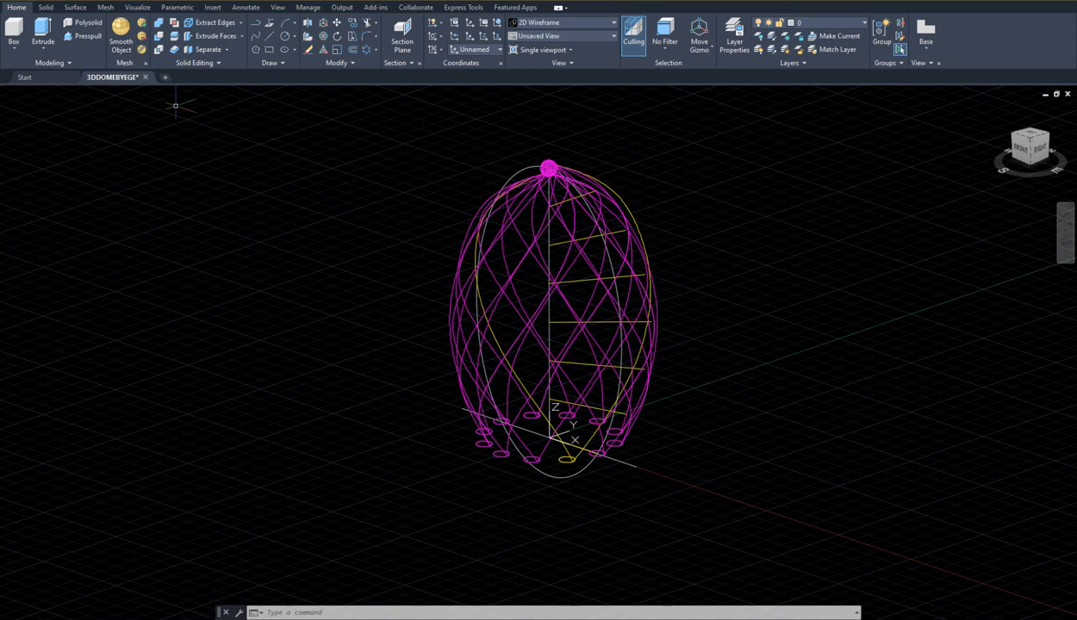
pyautogui.hotkey('ctrl', 's')
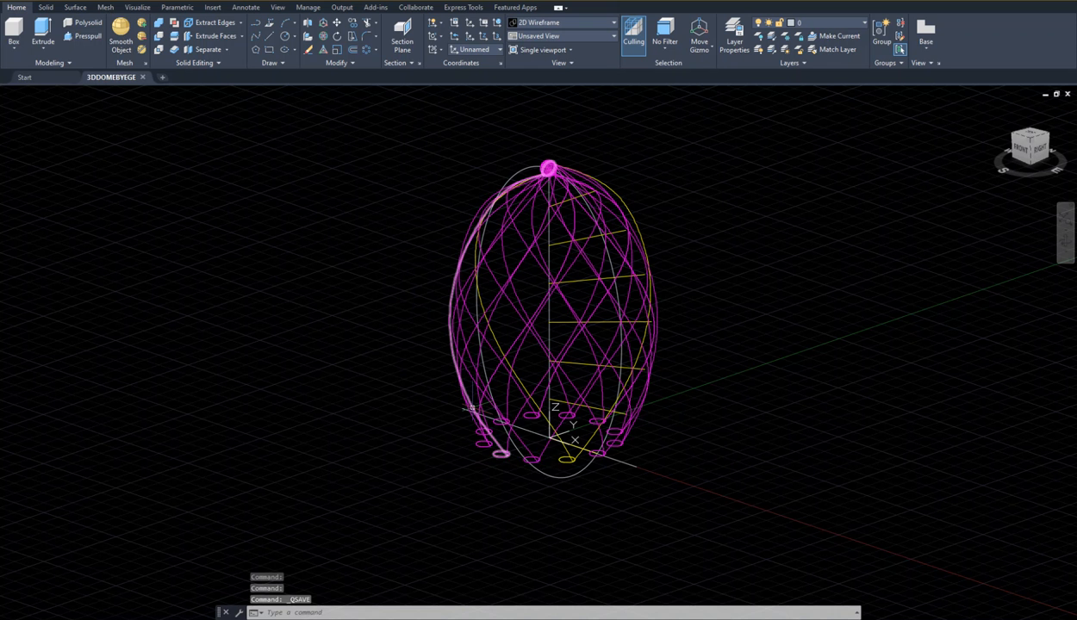
pyautogui.write('sha')
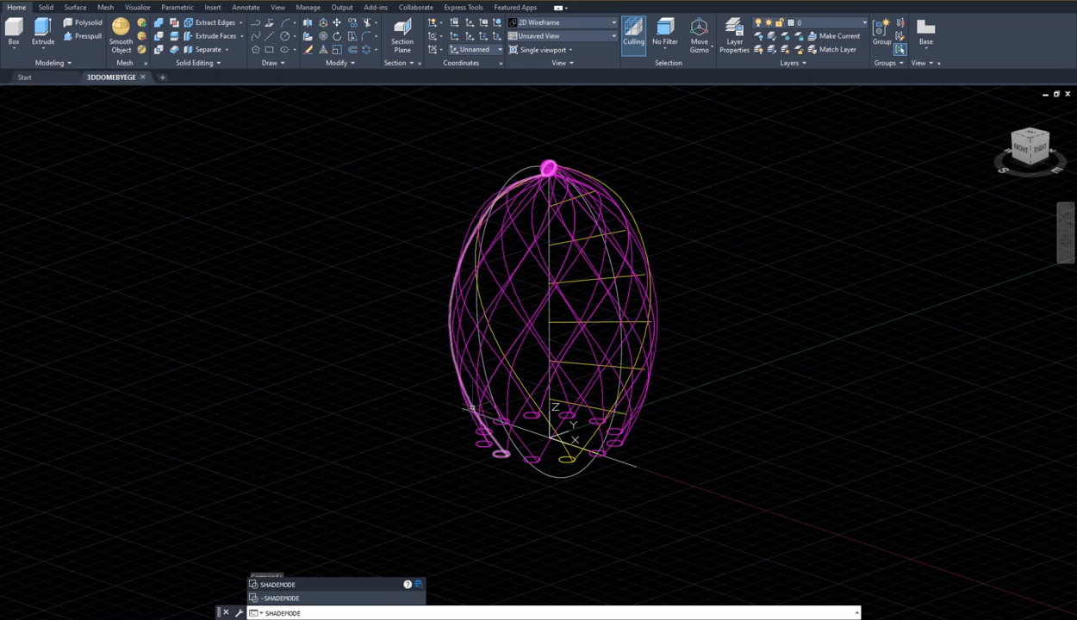
pyautogui.press('Return')
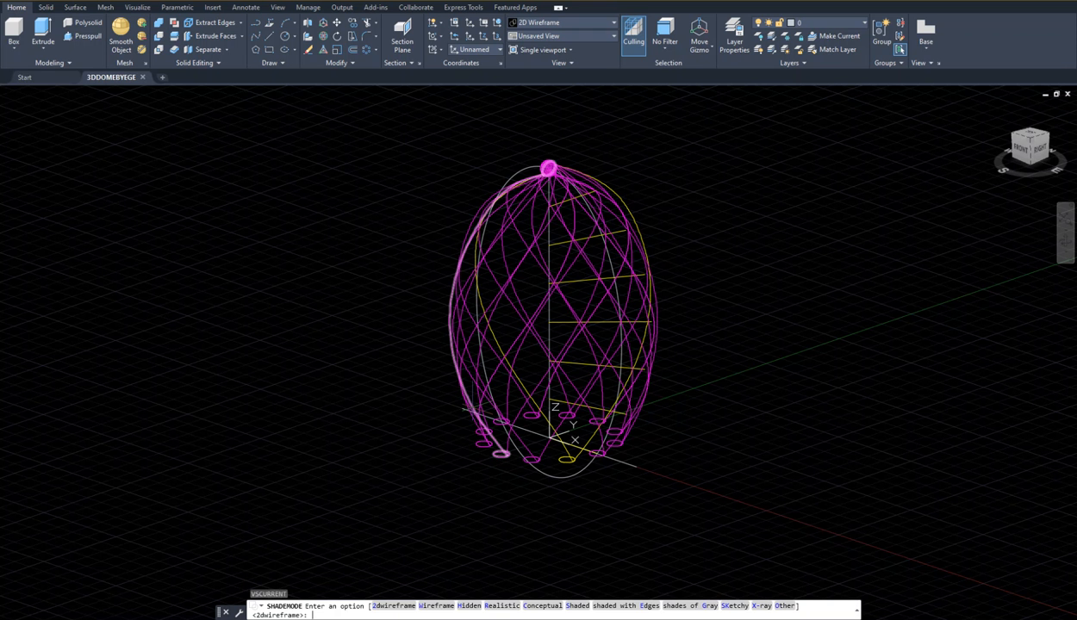
pyautogui.click(503, 607)
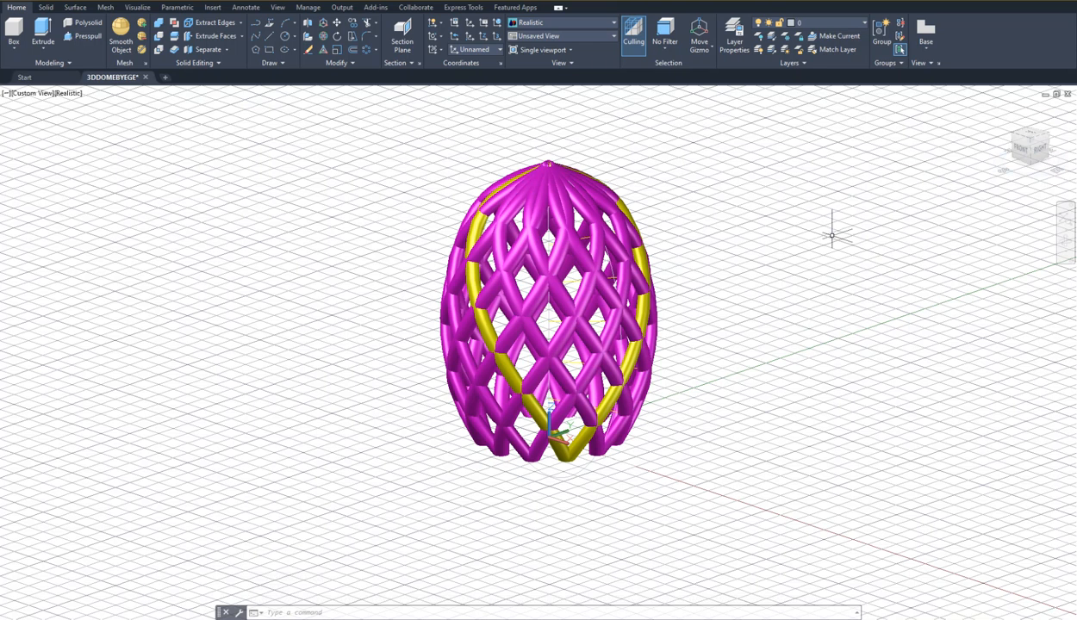
# - Orbit around the shaded dome to examine its lattice tubes from several sides, and restore the previous view
pyautogui.keyDown('shift'); pyautogui.moveTo(727, 281); pyautogui.dragTo(709, 293, button='middle'); pyautogui.keyUp('shift')
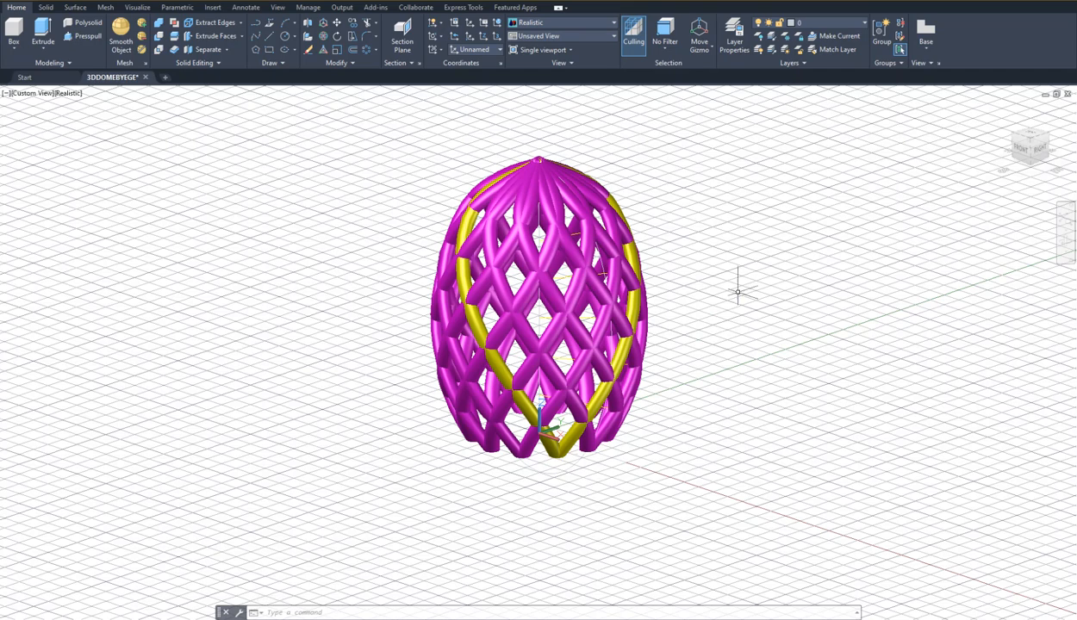
pyautogui.click(1066, 244)
pyautogui.moveTo(706, 317); pyautogui.dragTo(267, 373)
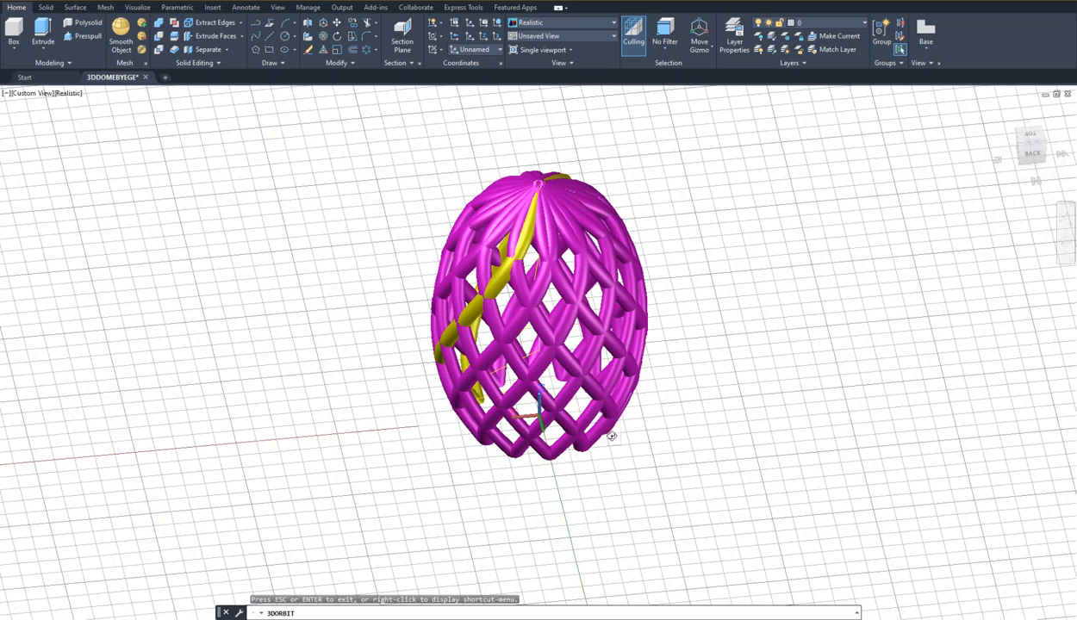
pyautogui.moveTo(637, 415); pyautogui.dragTo(776, 392)
pyautogui.rightClick(776, 392)
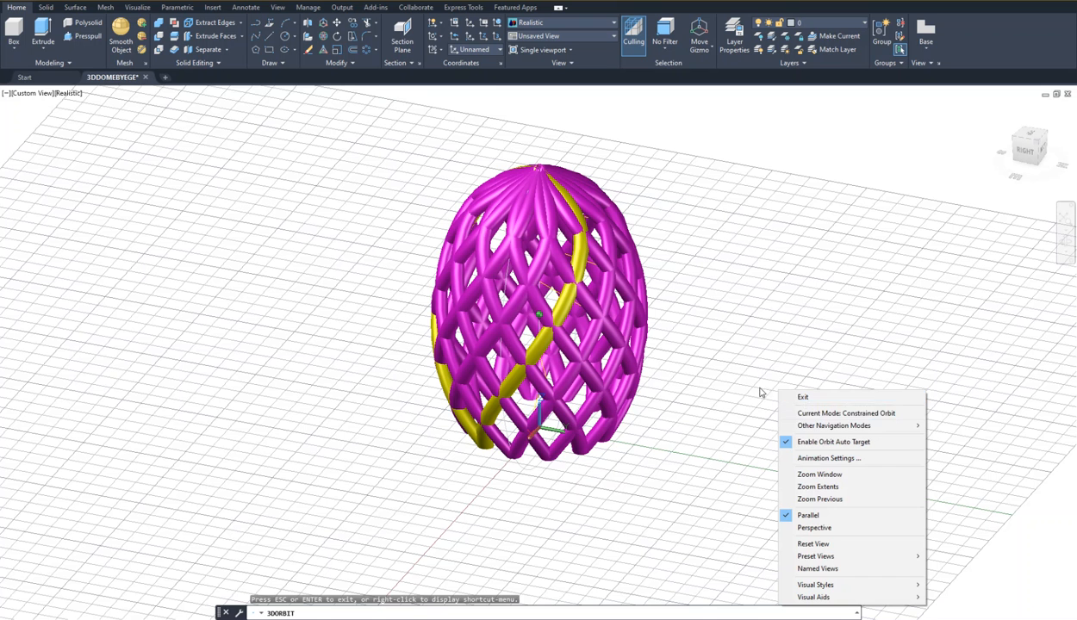
pyautogui.click(791, 397)
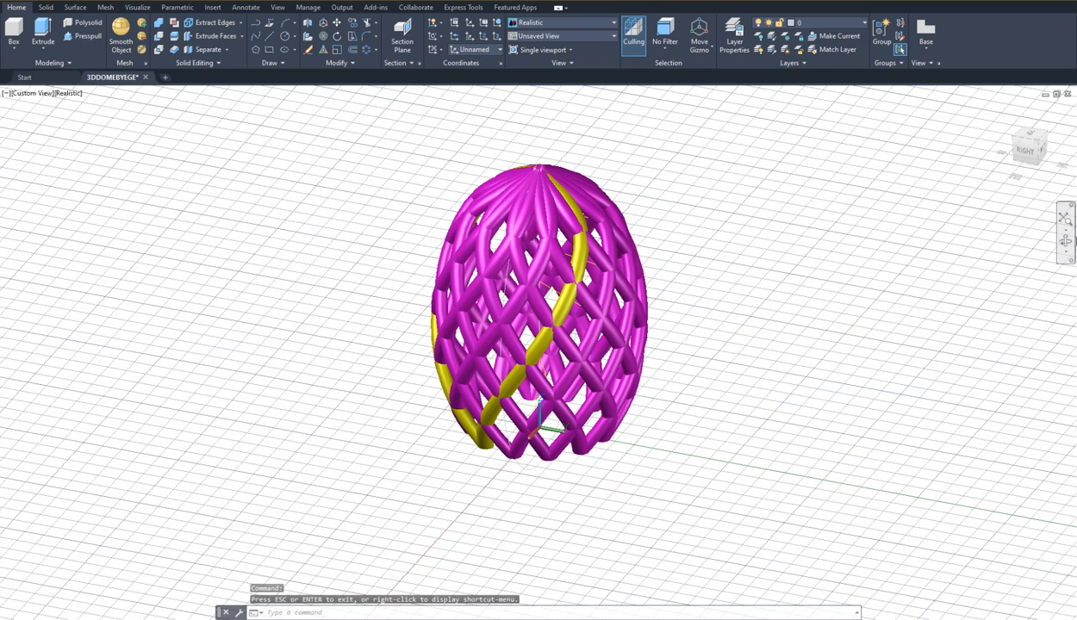
pyautogui.write('z')
pyautogui.press('Return')
pyautogui.write('p')
pyautogui.press('Return')
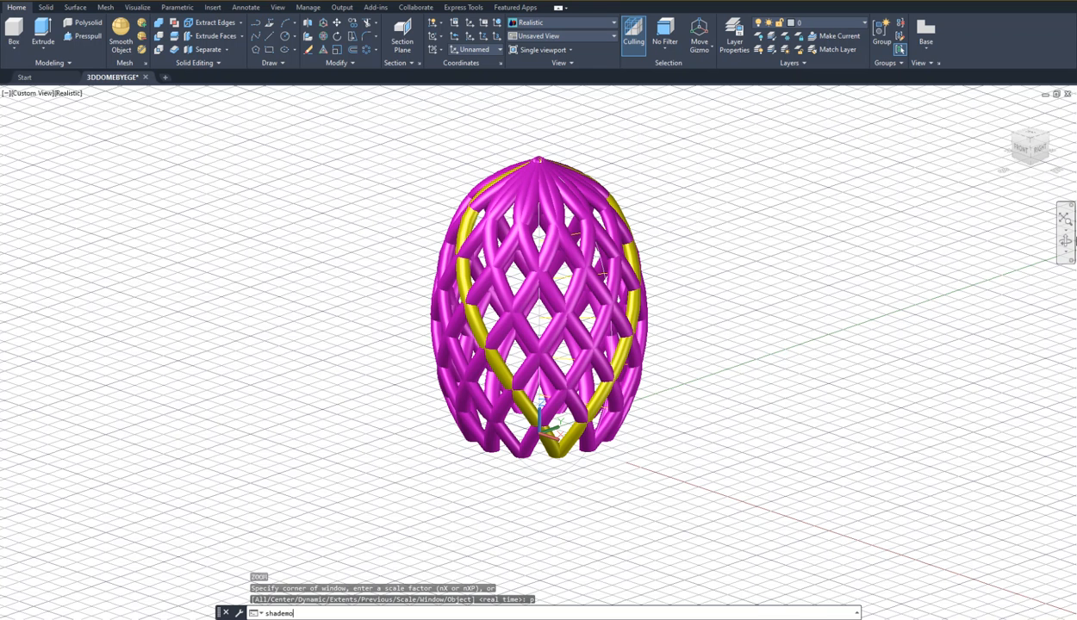
# - Switch the visual style to 2D Wireframe and the workspace to Drafting & Annotation
pyautogui.press('Return')
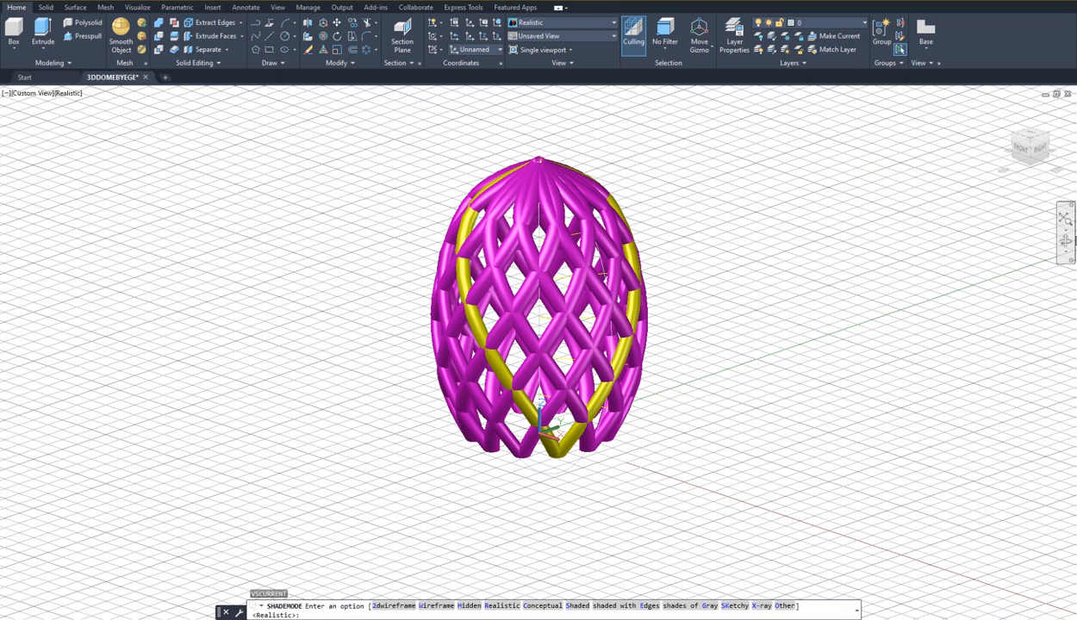
pyautogui.click(396, 606)
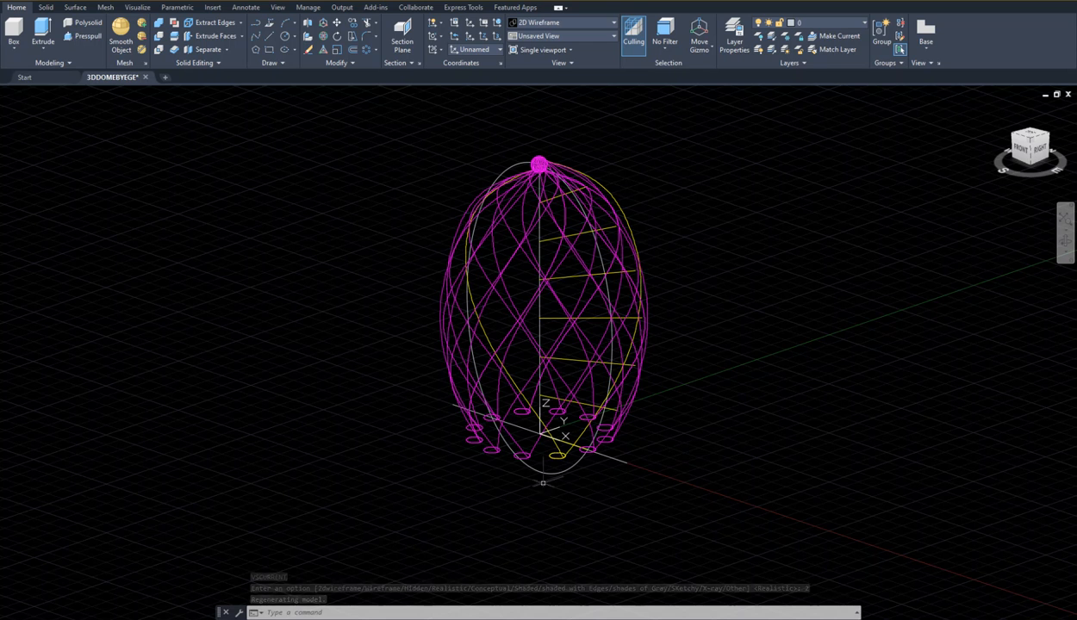
pyautogui.scroll(-2, 529, 440)
pyautogui.scroll(4, 537, 427)
pyautogui.moveTo(549, 437); pyautogui.dragTo(522, 406, button='middle')
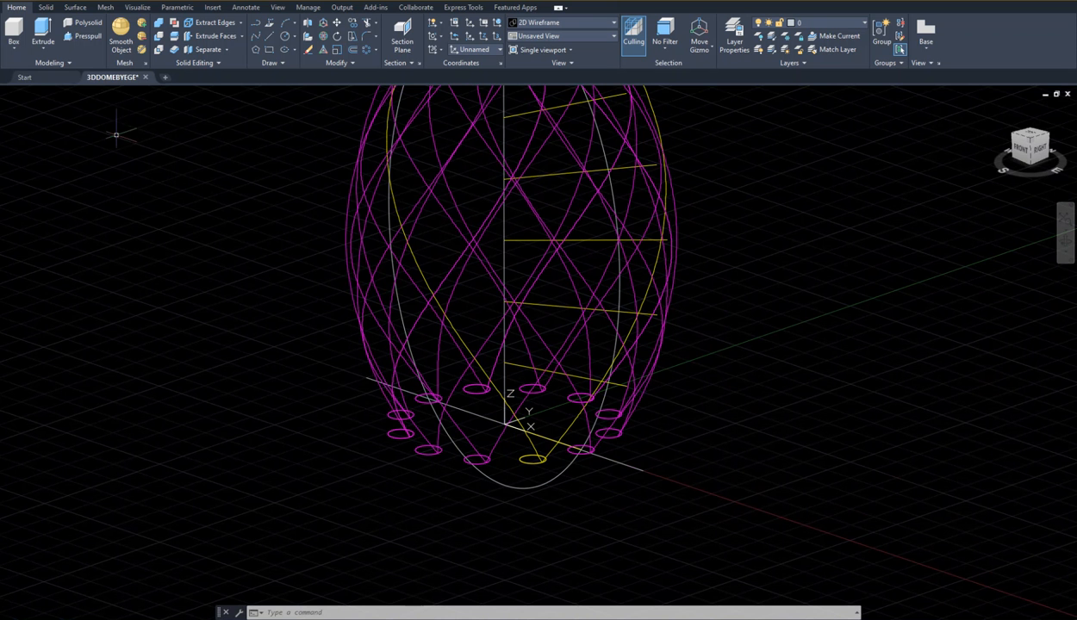
pyautogui.click(1001, 615)
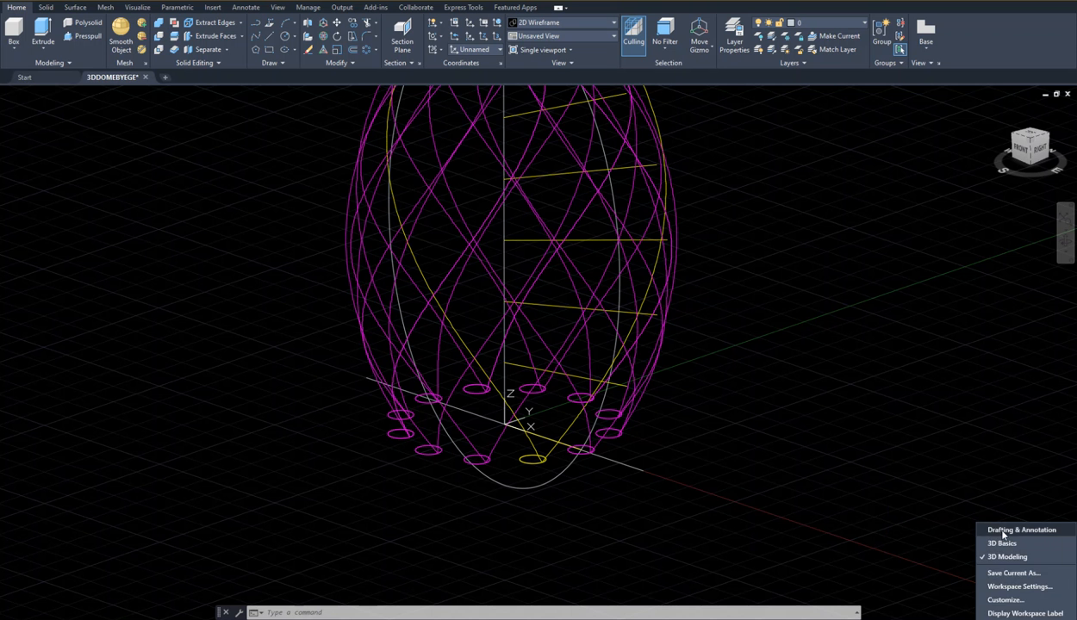
pyautogui.click(990, 527)
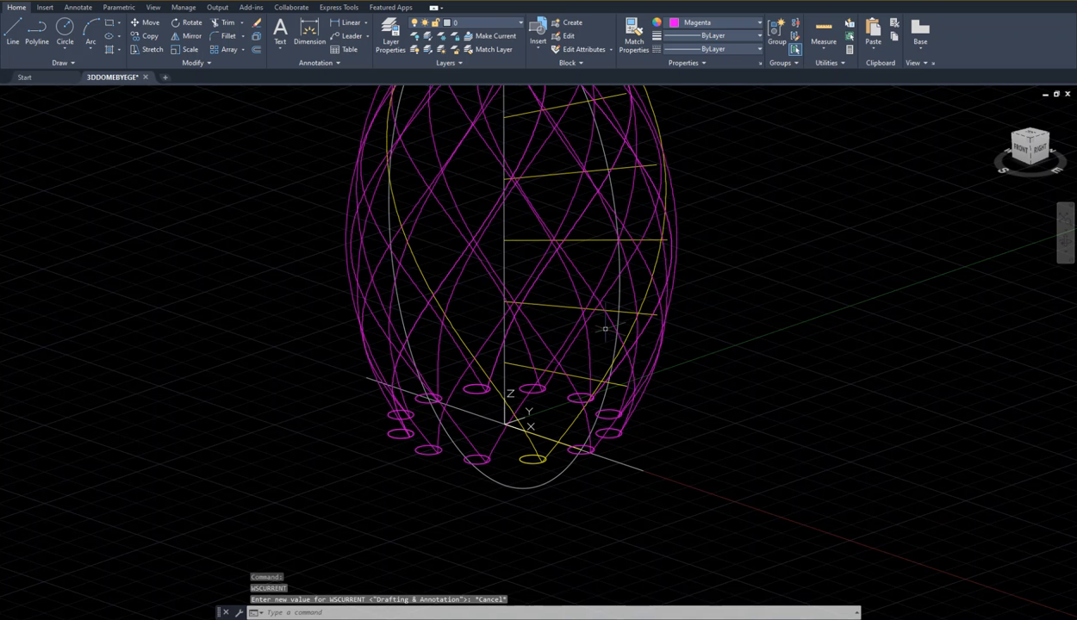
# - Draw a circle centred on the dome's base origin, passing just inside the ring of small base circles
pyautogui.click(65, 27)
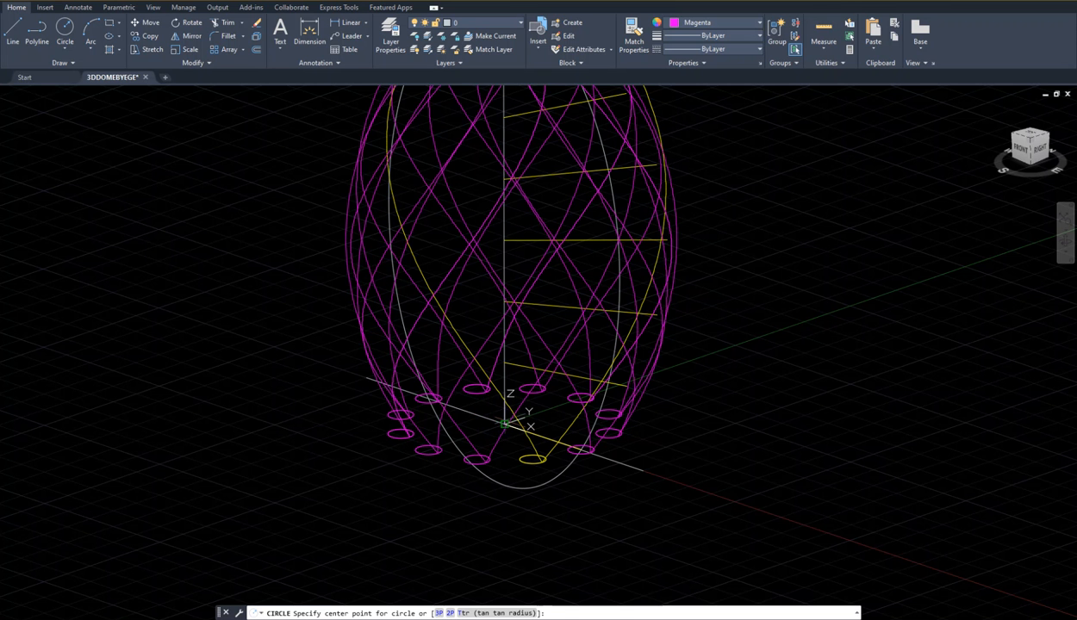
pyautogui.click(504, 424)
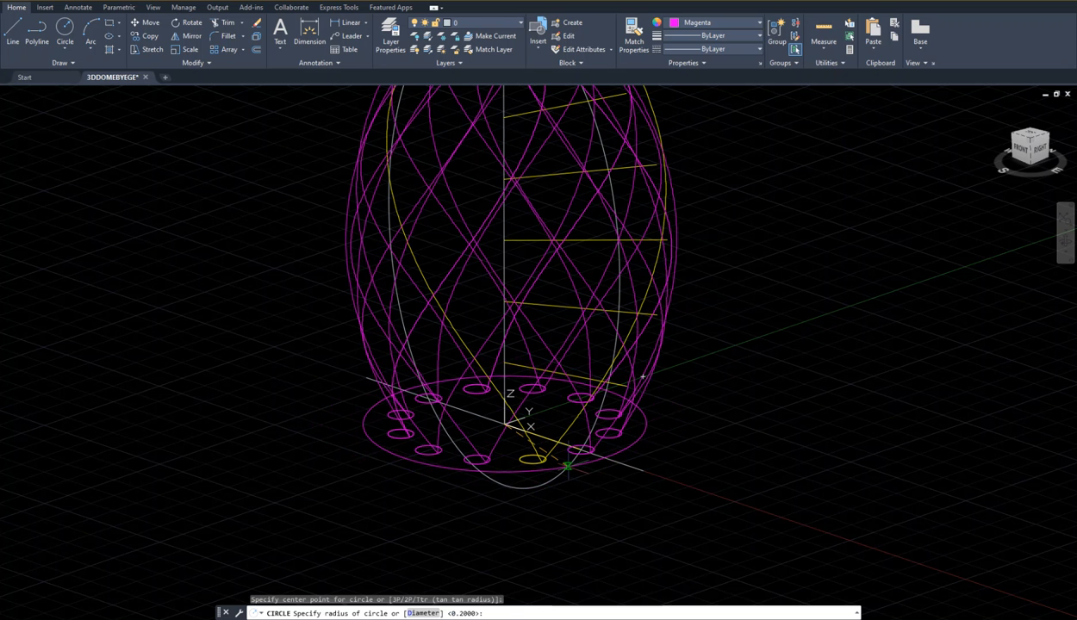
pyautogui.click(568, 466)
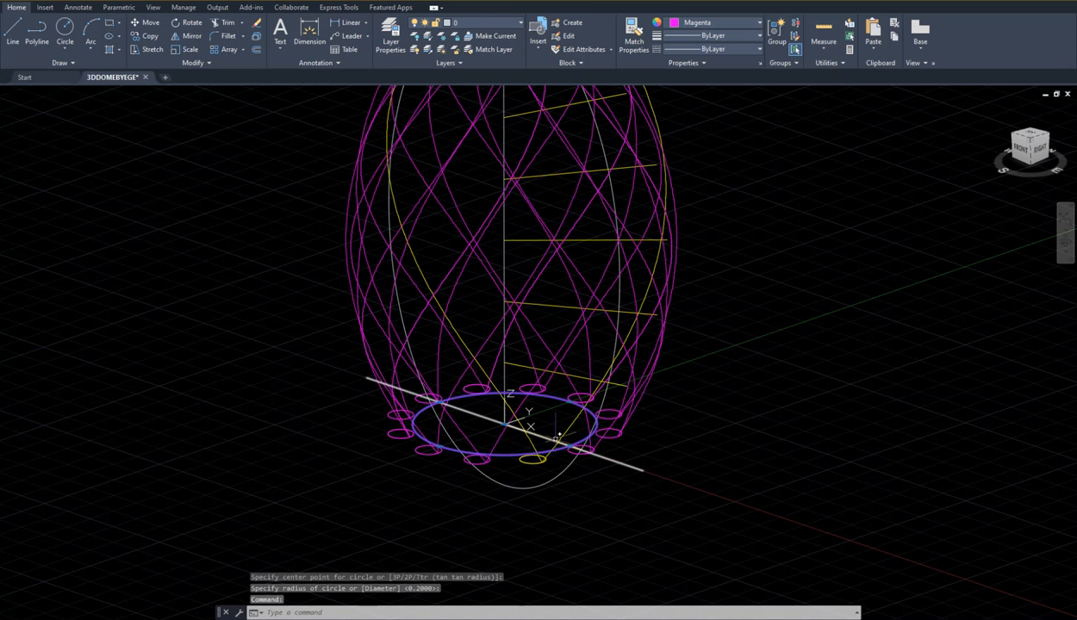
# - Turn object snap off and stretch the large base circle outward until it encloses the ring of small circles
pyautogui.press('F3')
pyautogui.scroll(-2, 534, 470)
pyautogui.scroll(-2, 539, 472)
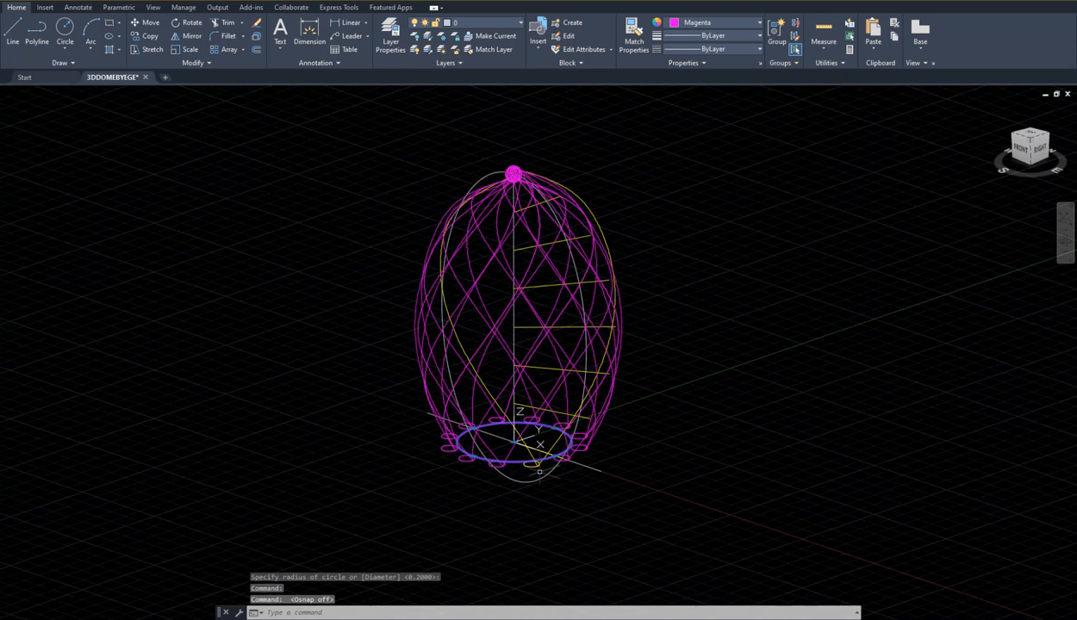
pyautogui.scroll(8, 534, 469)
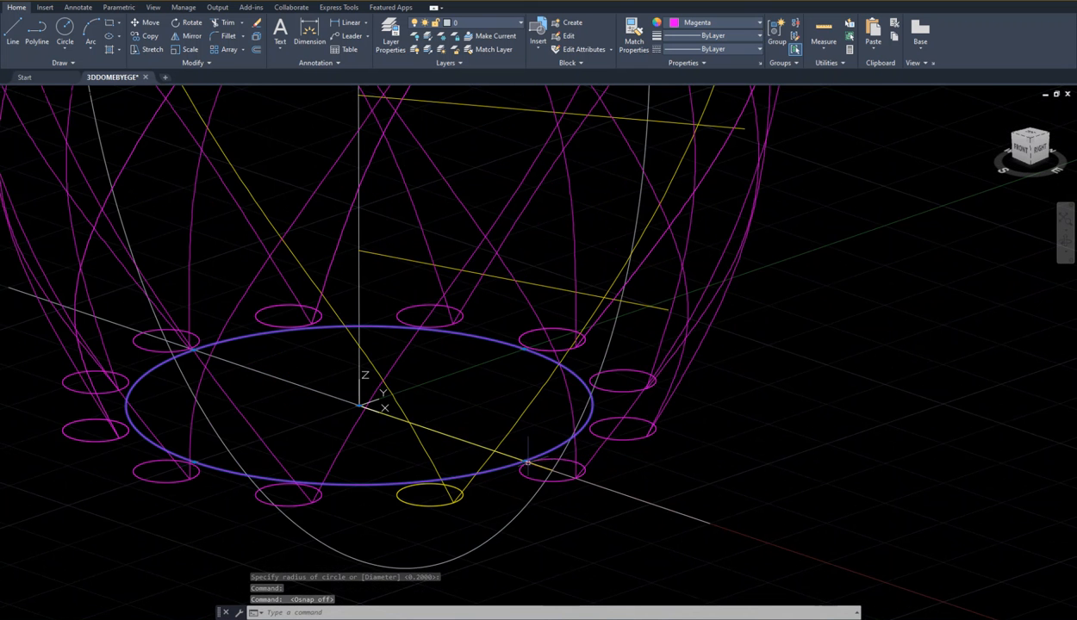
pyautogui.click(527, 463)
pyautogui.click(526, 463)
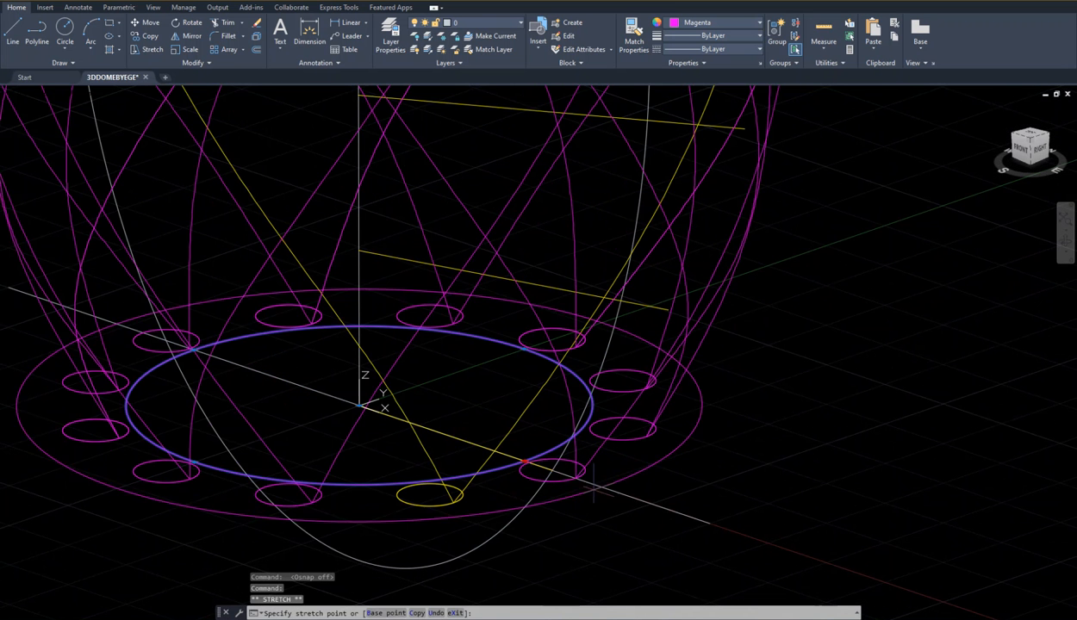
pyautogui.click(580, 488)
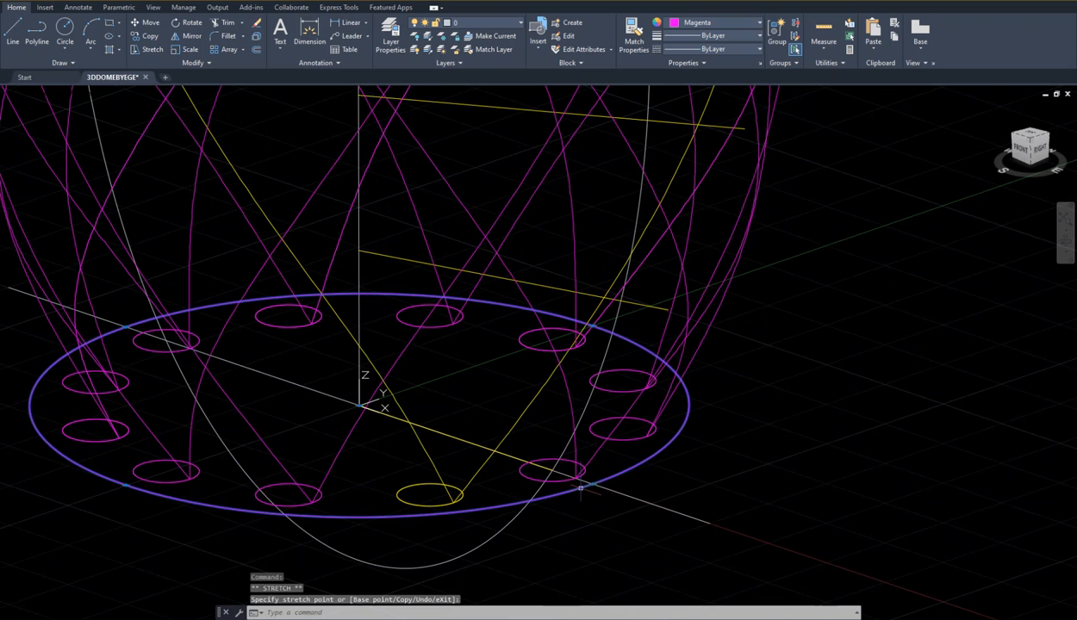
# - Extrude the large circle enclosing the ring of small base circles by -0.1 to form a base disc
pyautogui.moveTo(607, 439); pyautogui.dragTo(706, 359, button='middle')
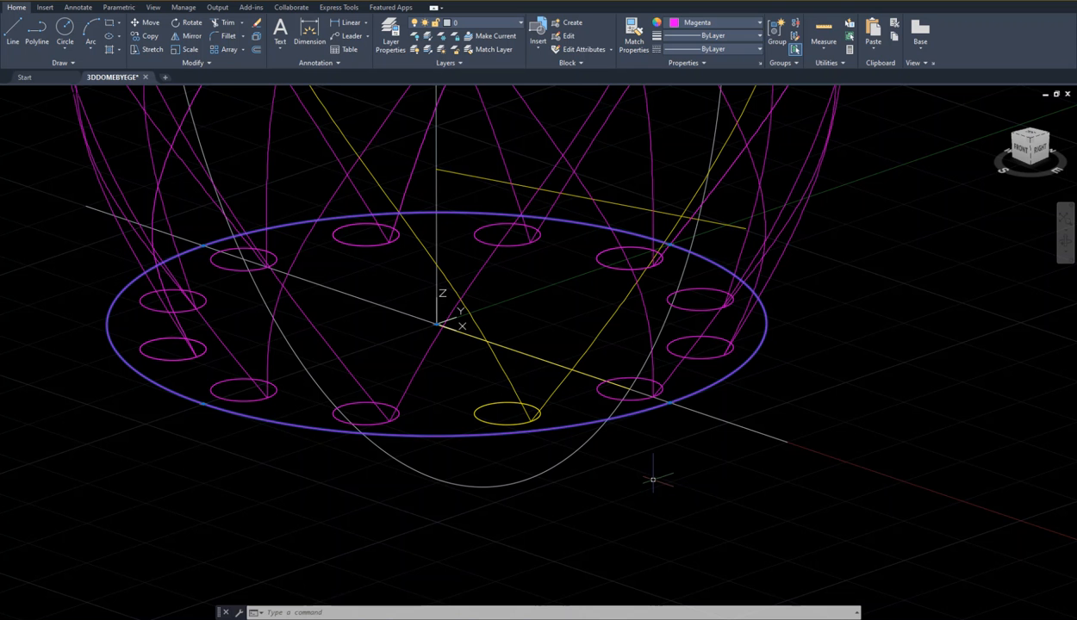
pyautogui.write('EXtru')
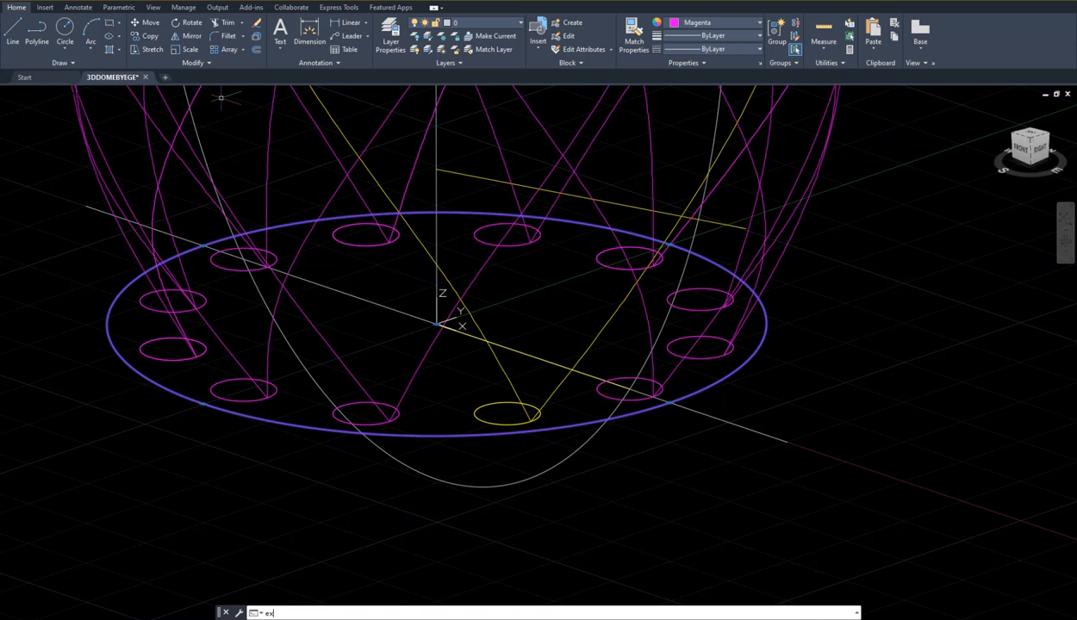
pyautogui.press('Return')
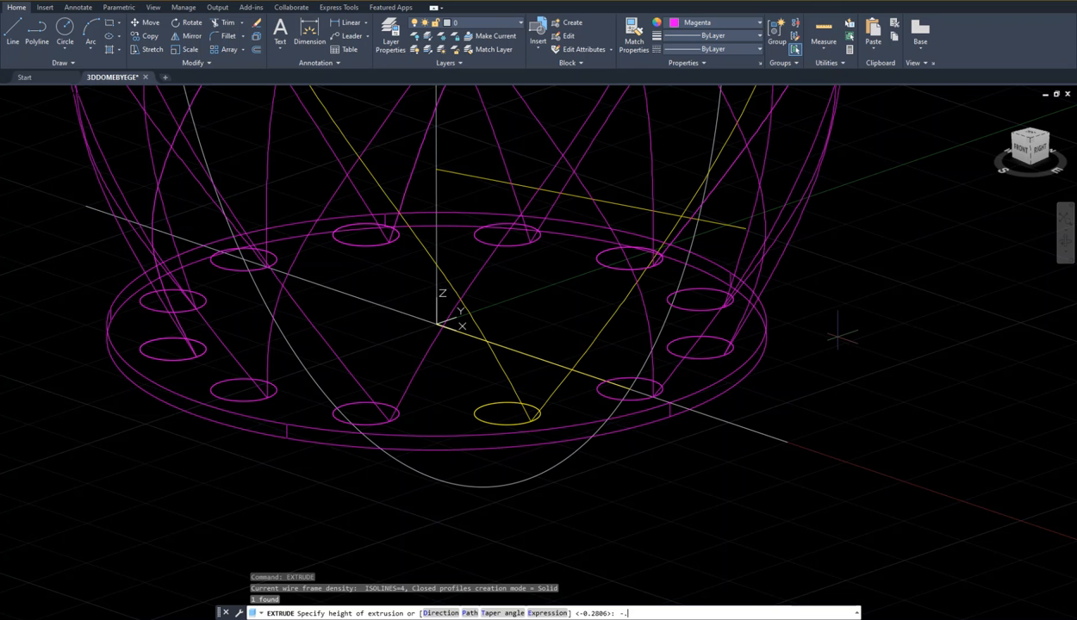
pyautogui.press('Return')
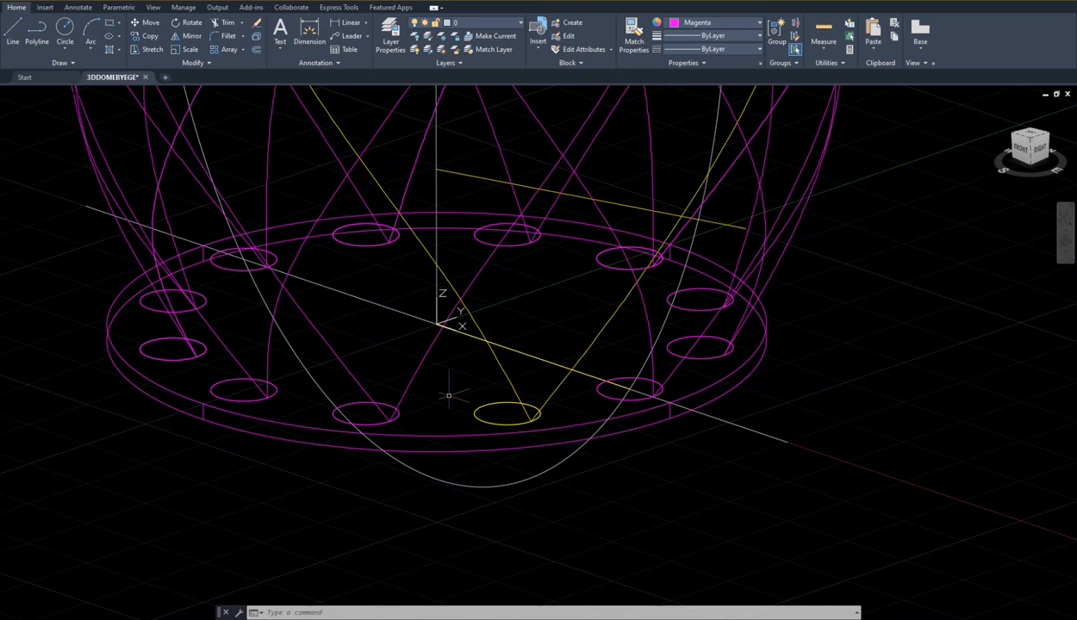
pyautogui.press('Escape')
# - Turn object snap on and draw a larger circle centred on the dome's base origin, outside the base disc
pyautogui.write('c')
pyautogui.press('Return')
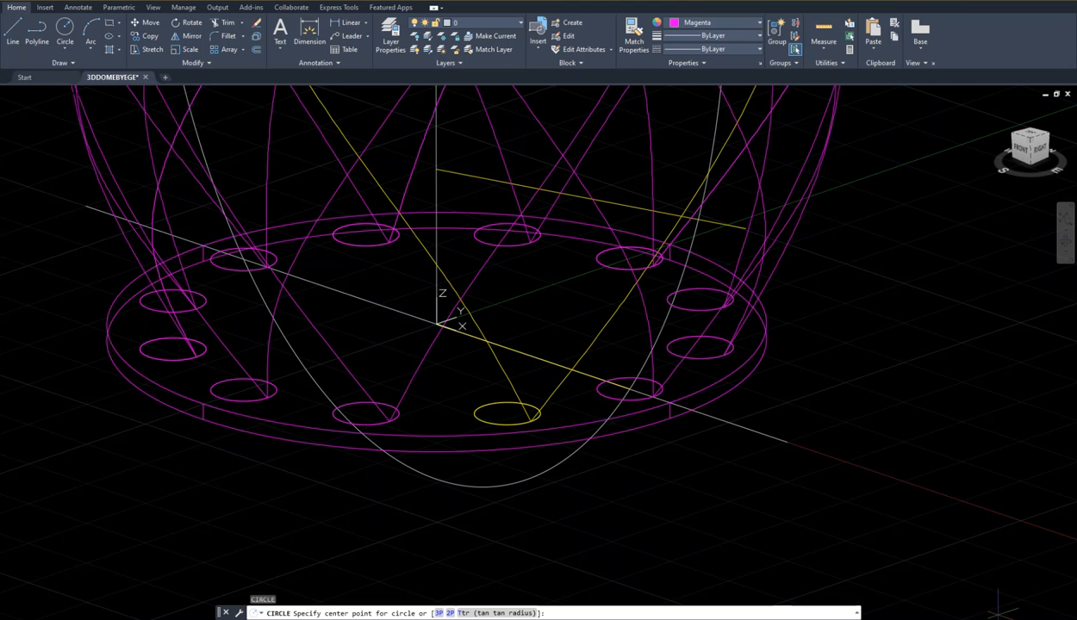
pyautogui.press('F3')
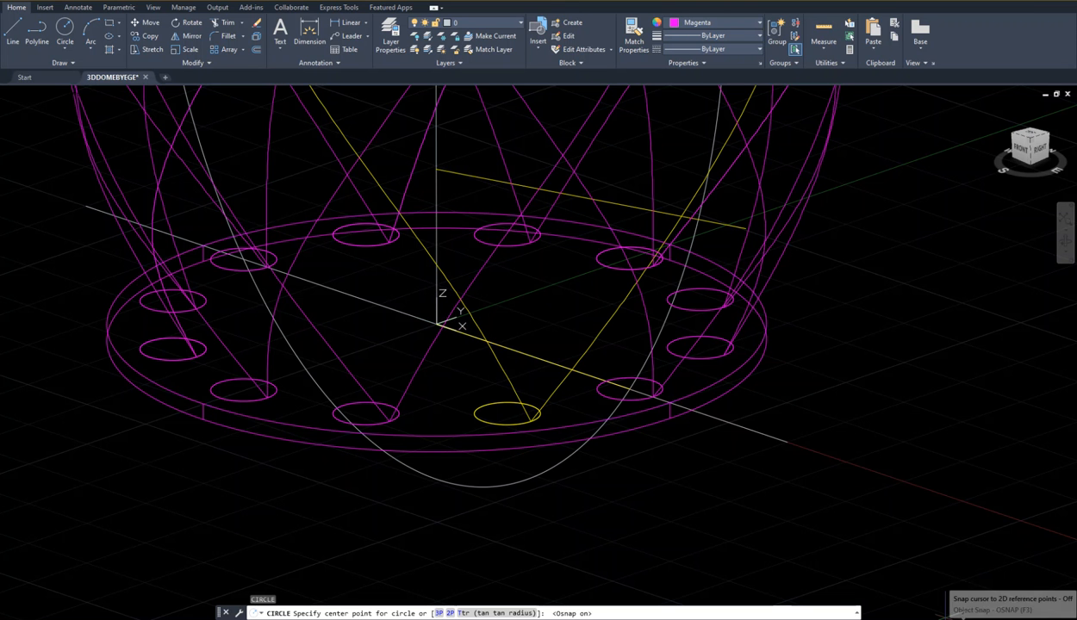
pyautogui.click(438, 325)
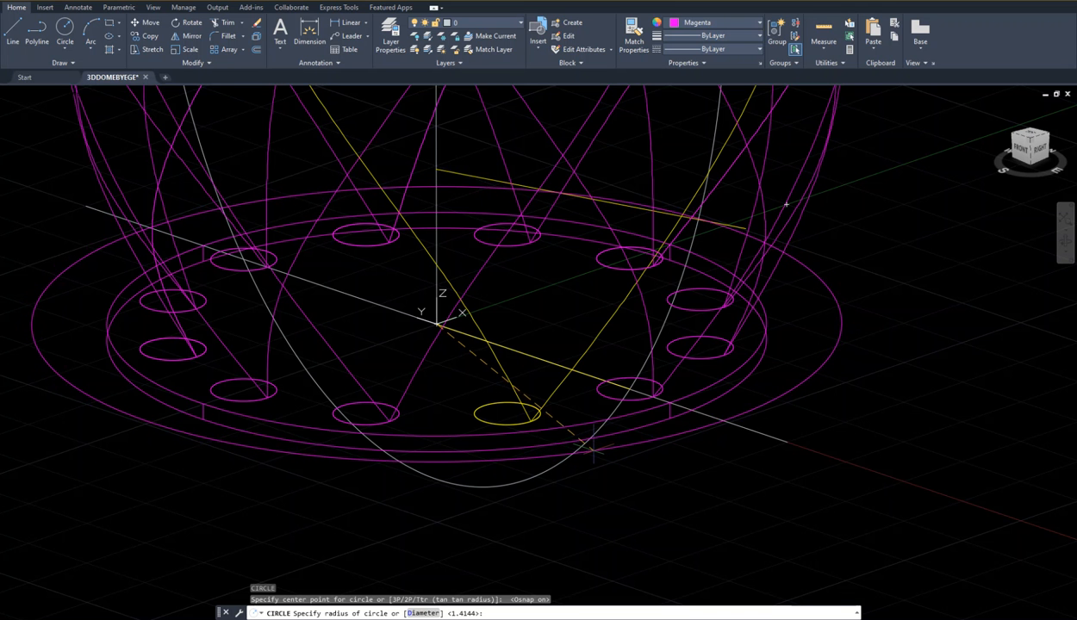
pyautogui.click(587, 443)
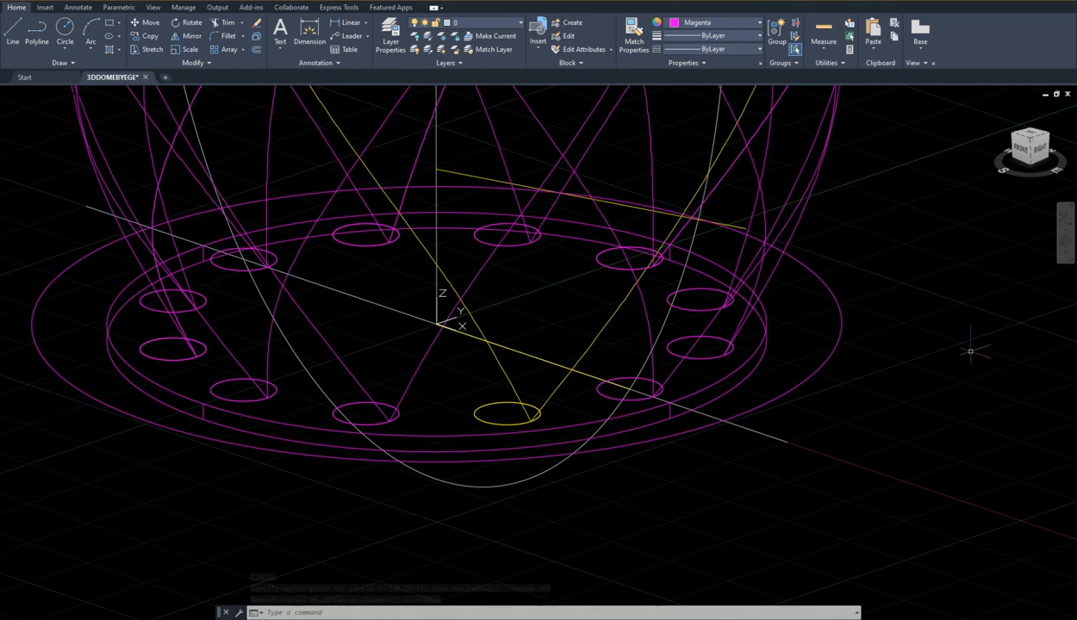
# - Move the outer circle straight down by 0.1 from the base origin, using the relative displacement @0,0,-.1
pyautogui.write('m')
pyautogui.press('Return')
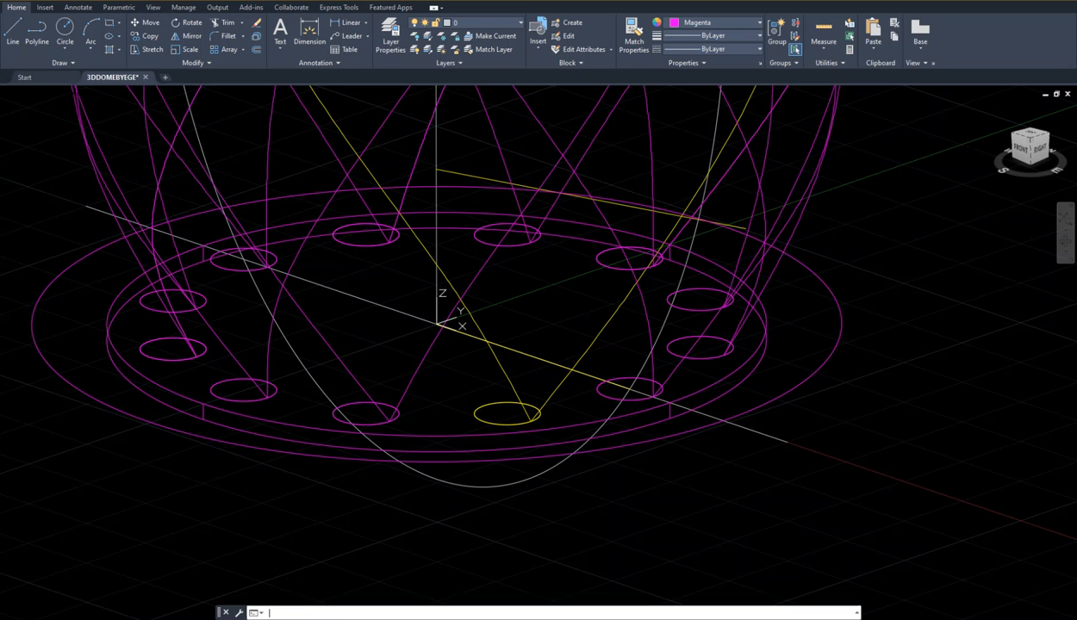
pyautogui.click(818, 369)
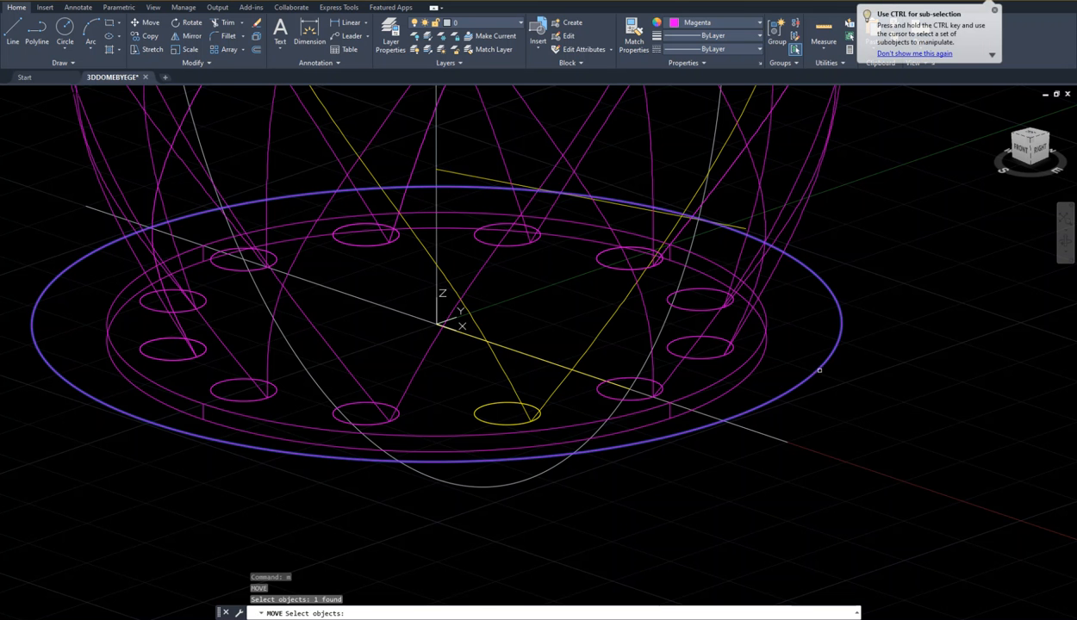
pyautogui.press('Return')
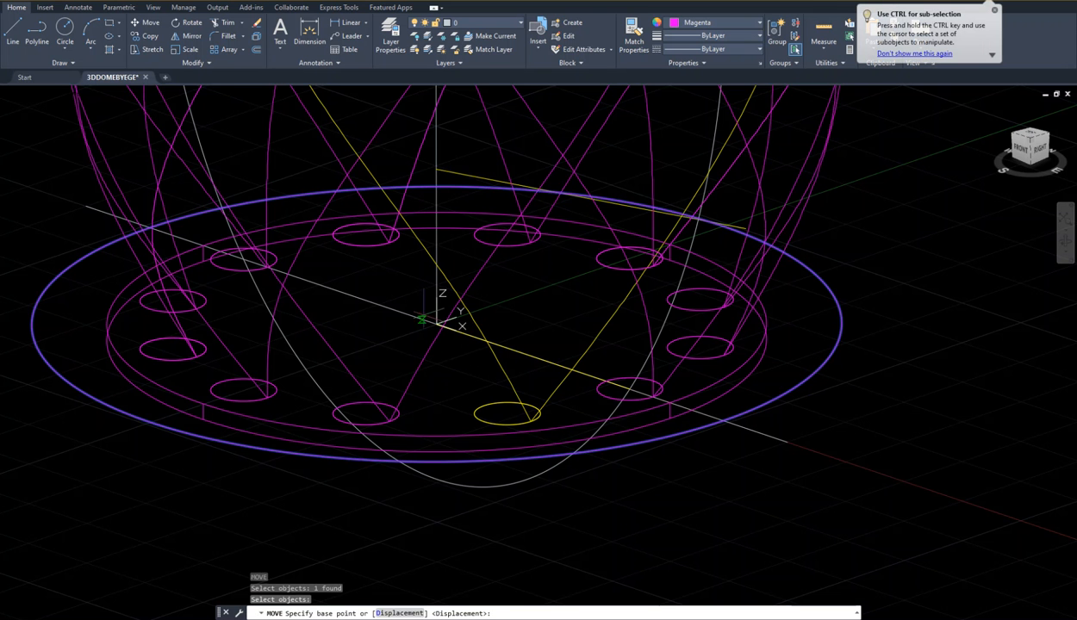
pyautogui.click(437, 325)
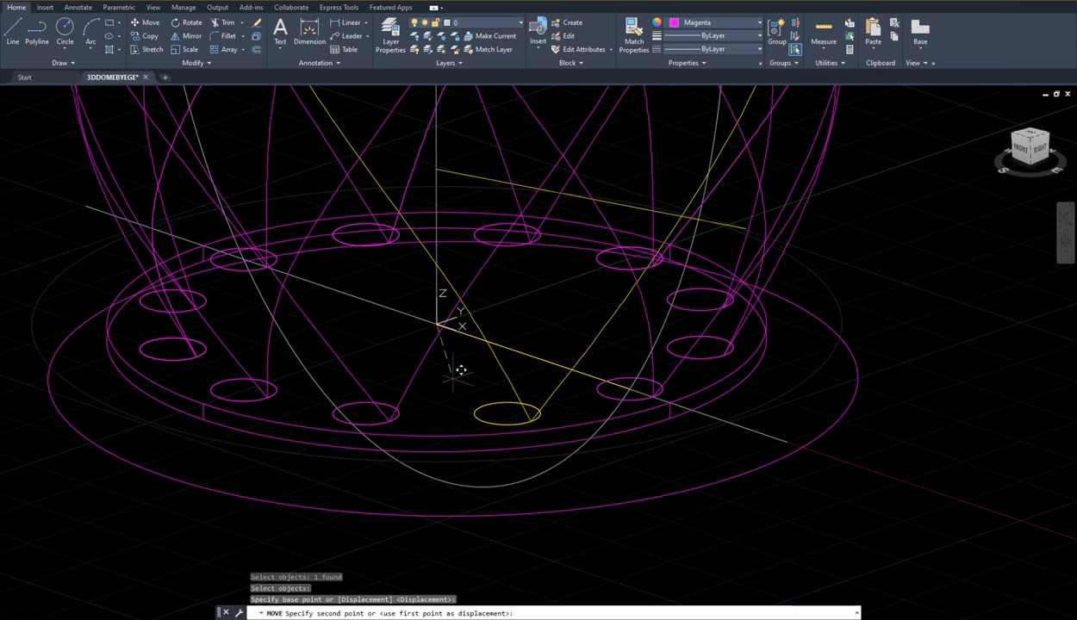
pyautogui.write('@0,0,-.1')
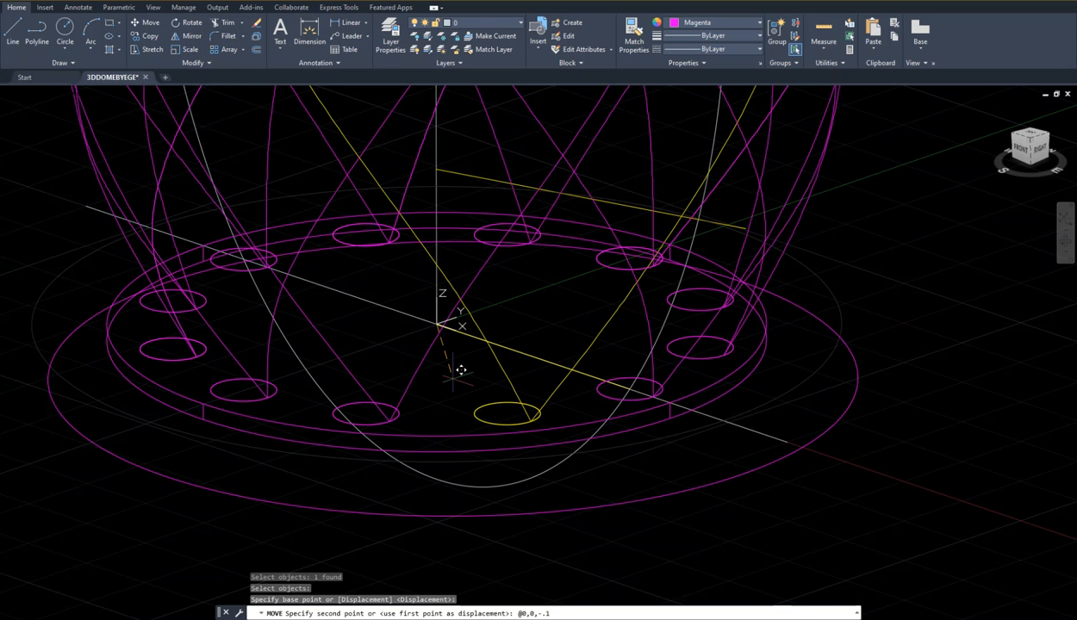
pyautogui.press('Return')
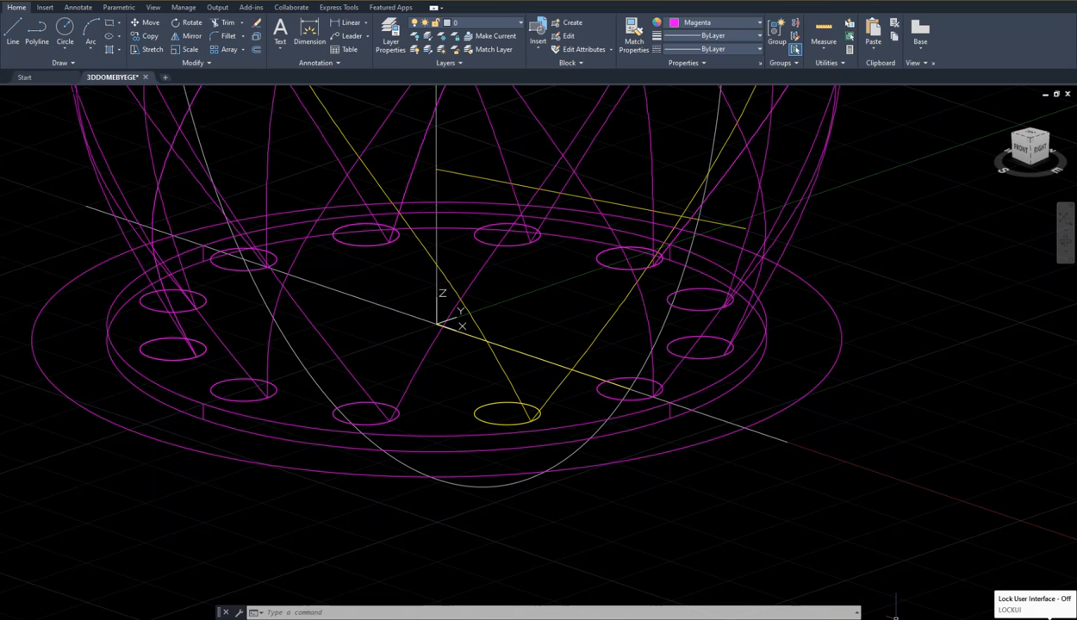
# - Switch the workspace to 3D Modeling and extrude the outer circle by -0.1 into a second, wider base disc
pyautogui.click(991, 617)
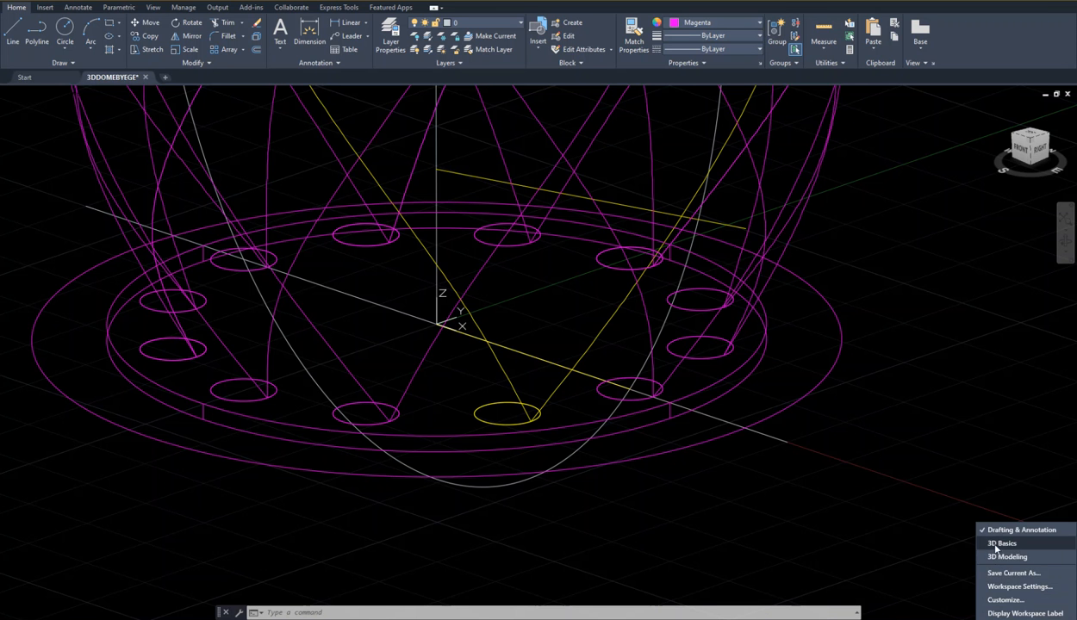
pyautogui.click(1000, 557)
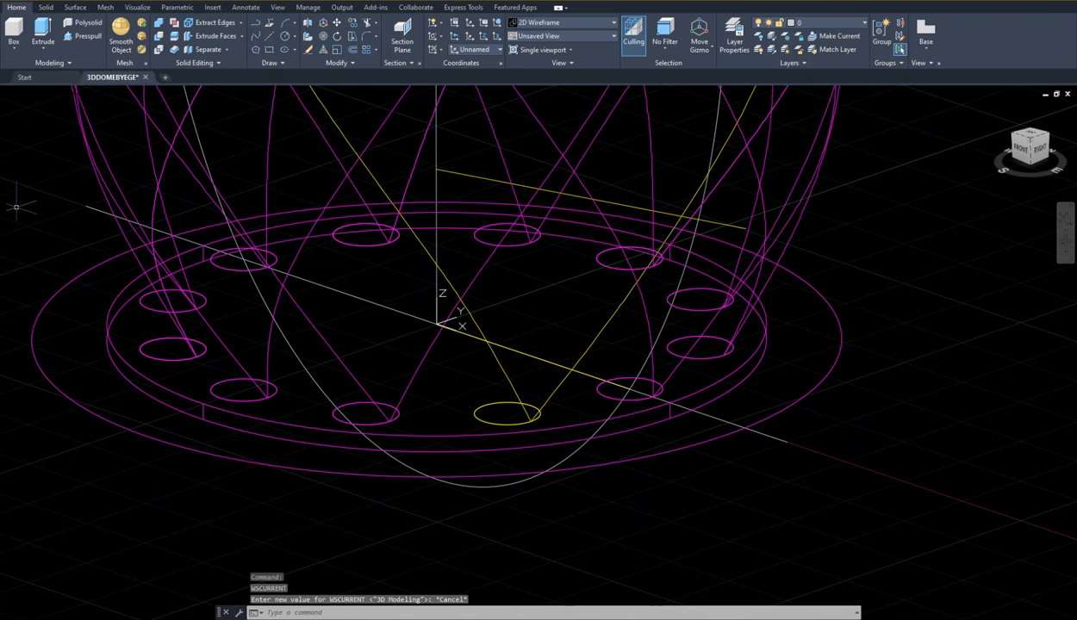
pyautogui.click(43, 49)
pyautogui.click(53, 68)
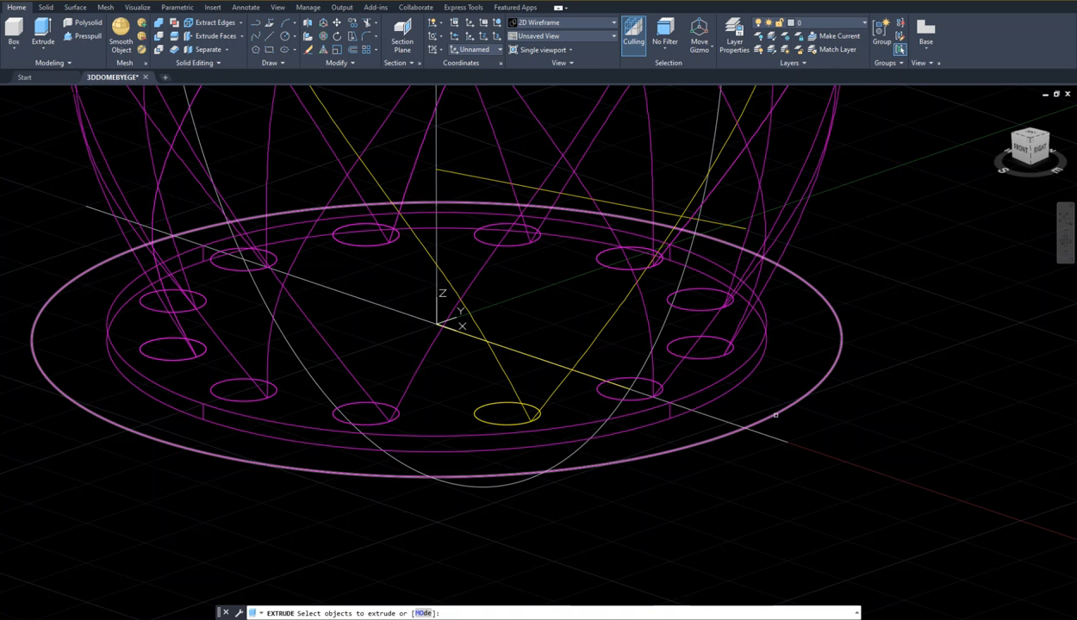
pyautogui.click(774, 414)
pyautogui.press('Return')
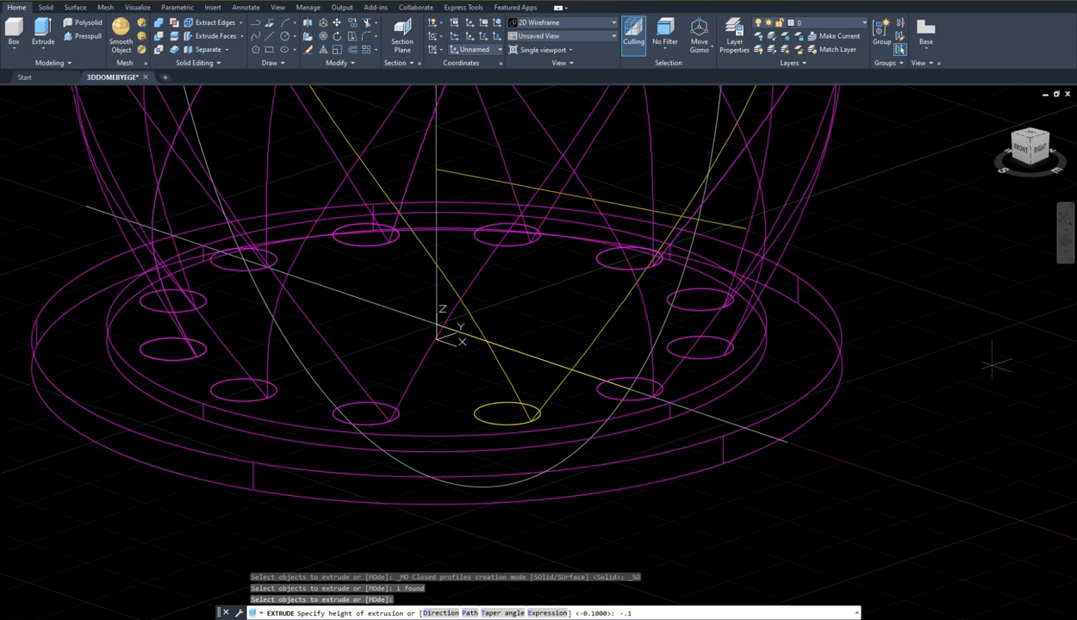
pyautogui.press('Return')
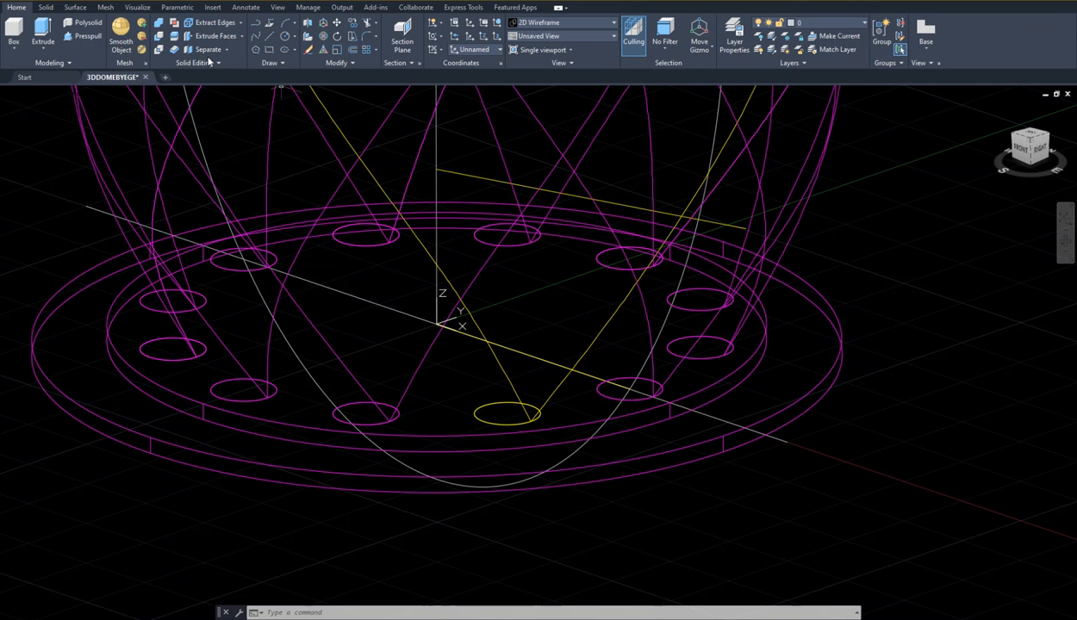
# - Fillet the upper edges of the inner and outer base discs with a radius of 0.07
pyautogui.click(358, 37)
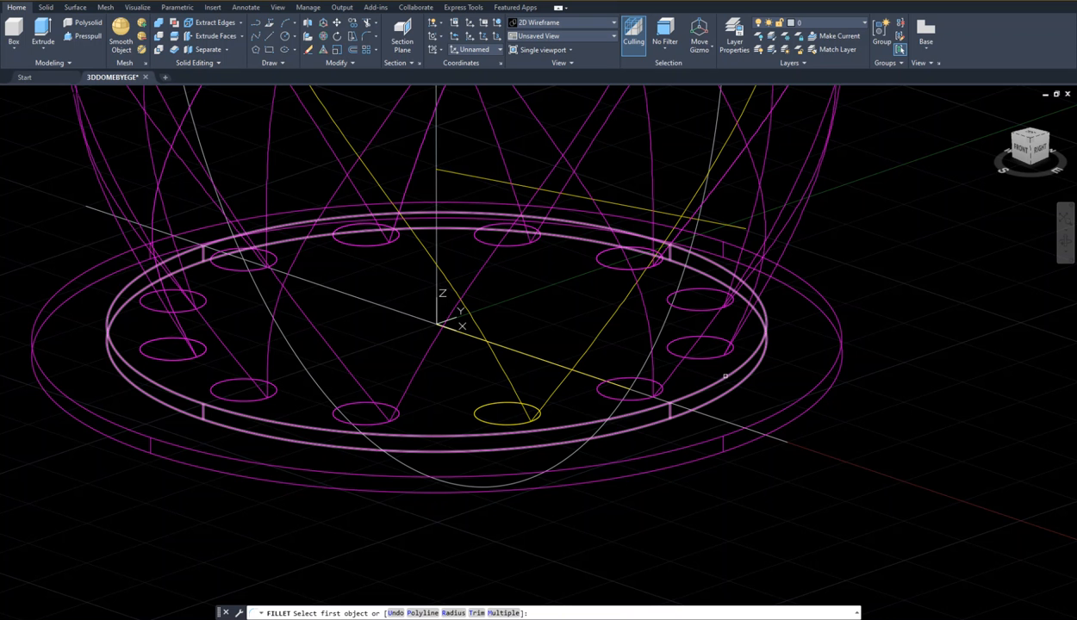
pyautogui.click(725, 376)
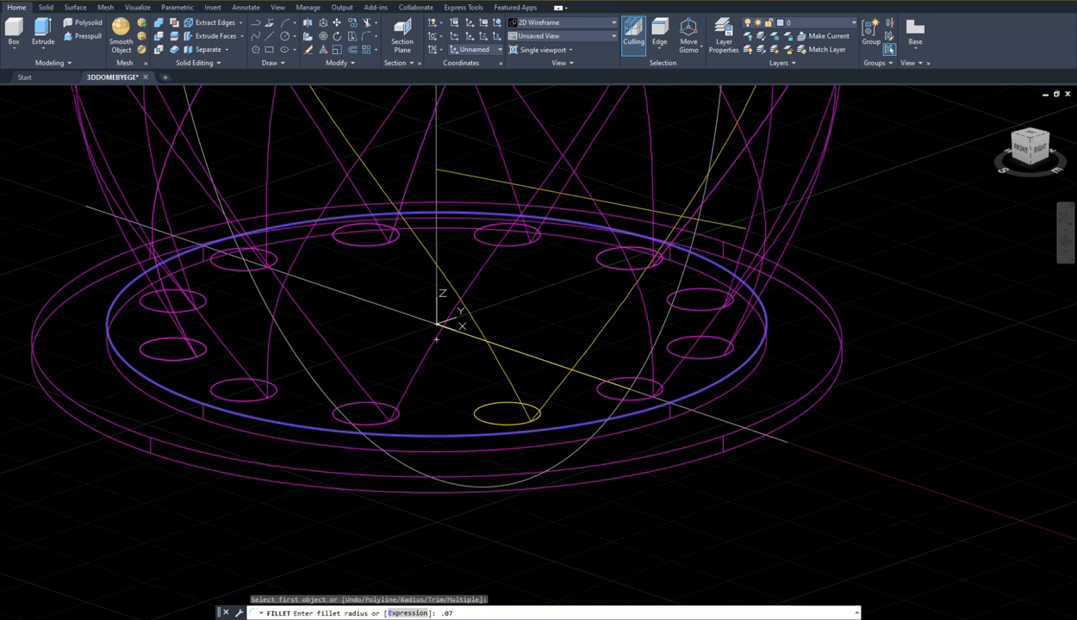
pyautogui.press('Return')
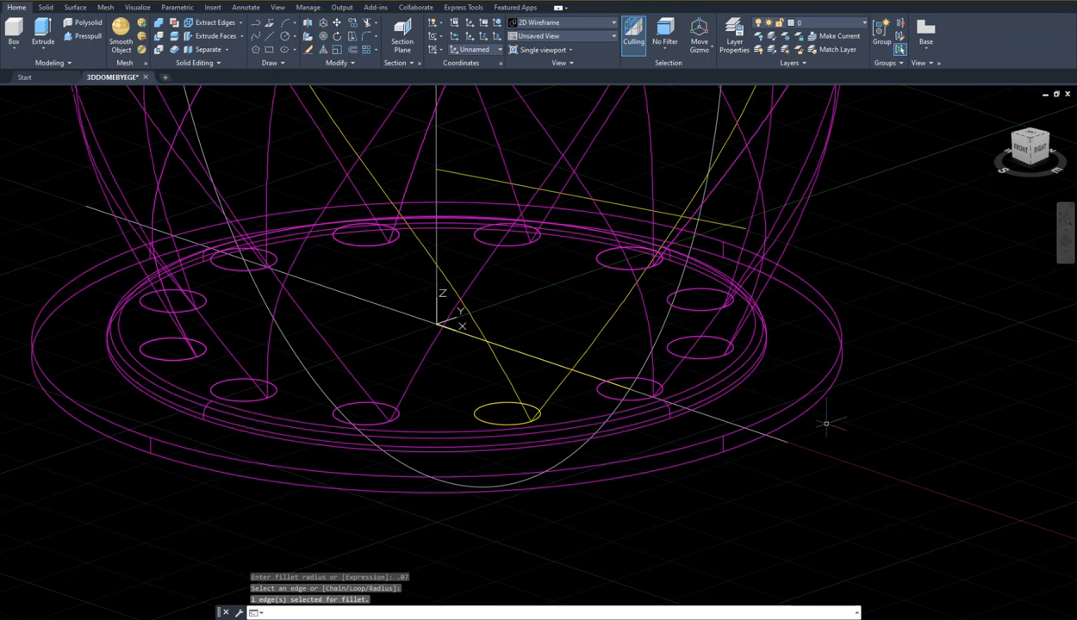
pyautogui.press('Return')
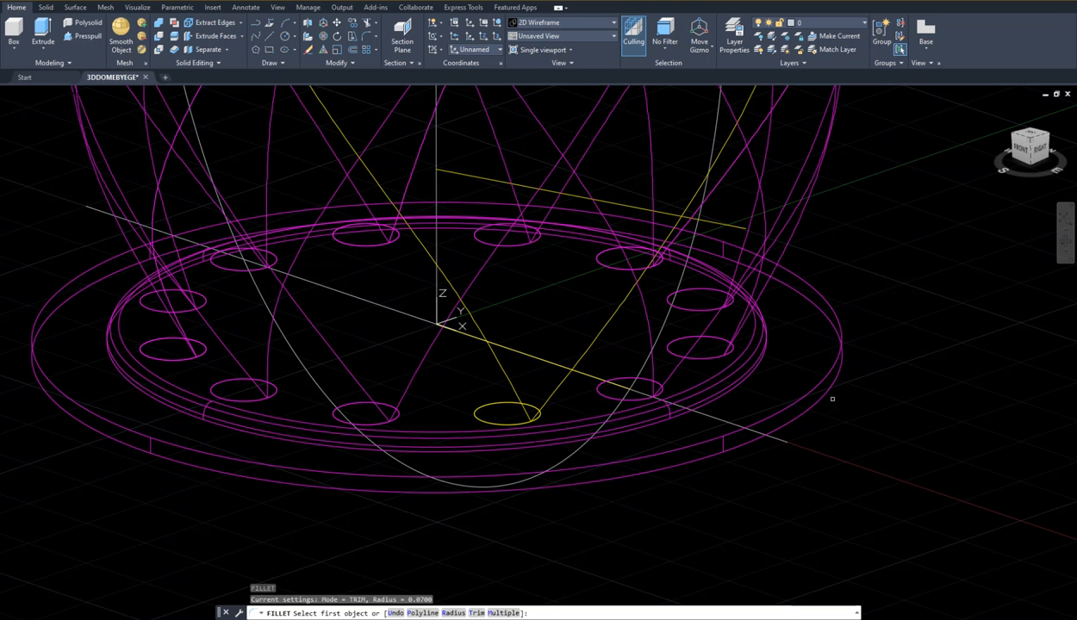
pyautogui.click(807, 390)
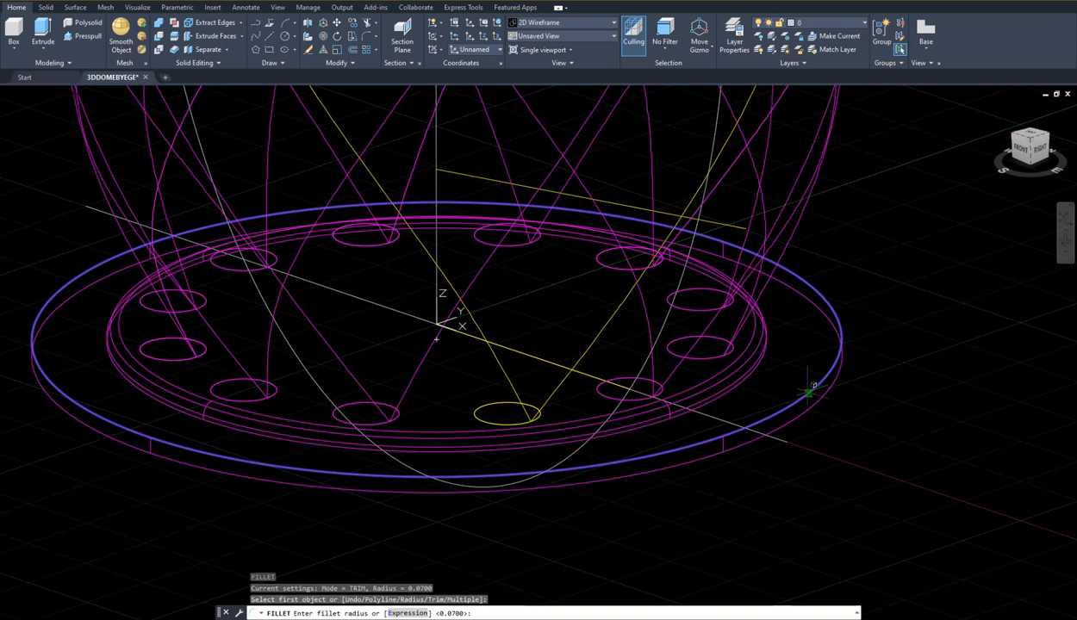
pyautogui.press('Return')
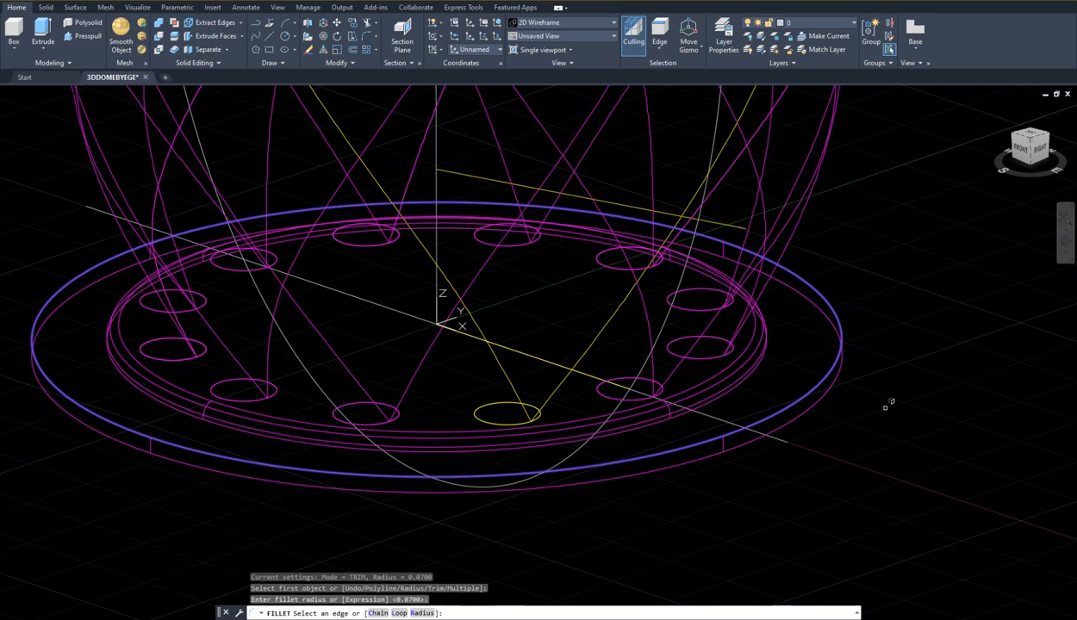
pyautogui.press('Return')
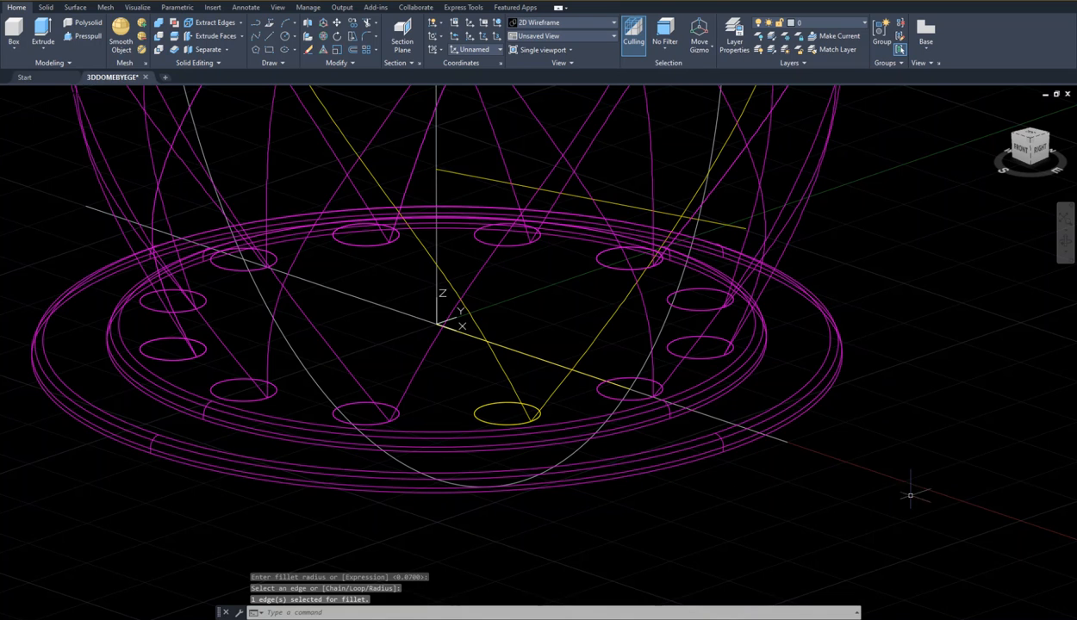
# - Save the drawing of the lattice dome with its two-tier base
pyautogui.scroll(-4, 861, 353)
pyautogui.moveTo(868, 362); pyautogui.dragTo(589, 529, button='middle')
pyautogui.scroll(-2, 654, 480)
pyautogui.moveTo(654, 480); pyautogui.dragTo(664, 412, button='middle')
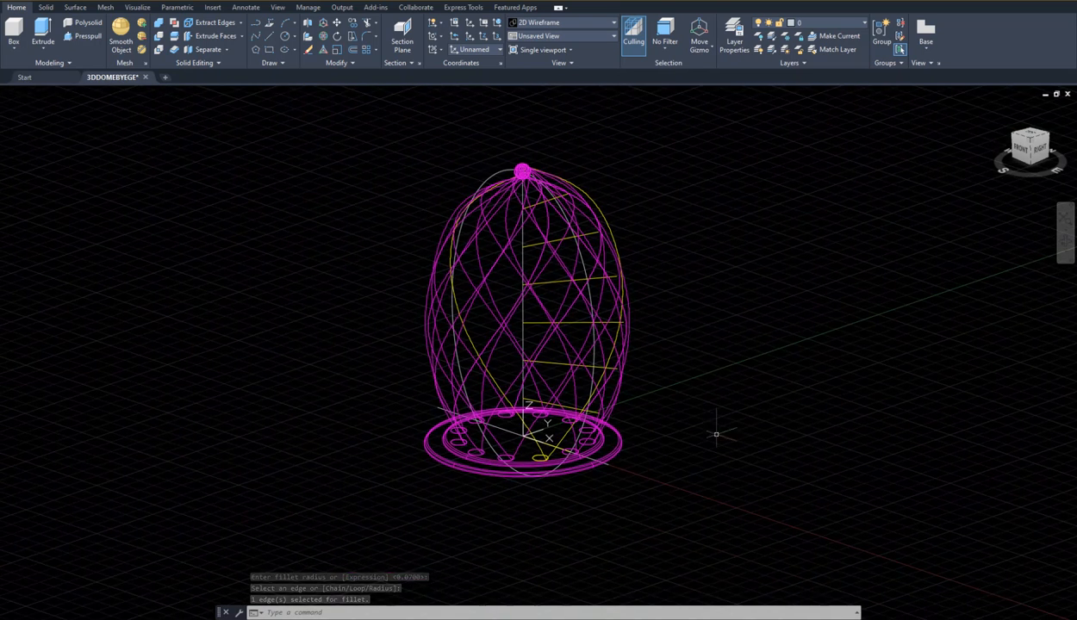
pyautogui.scroll(2, 553, 190)
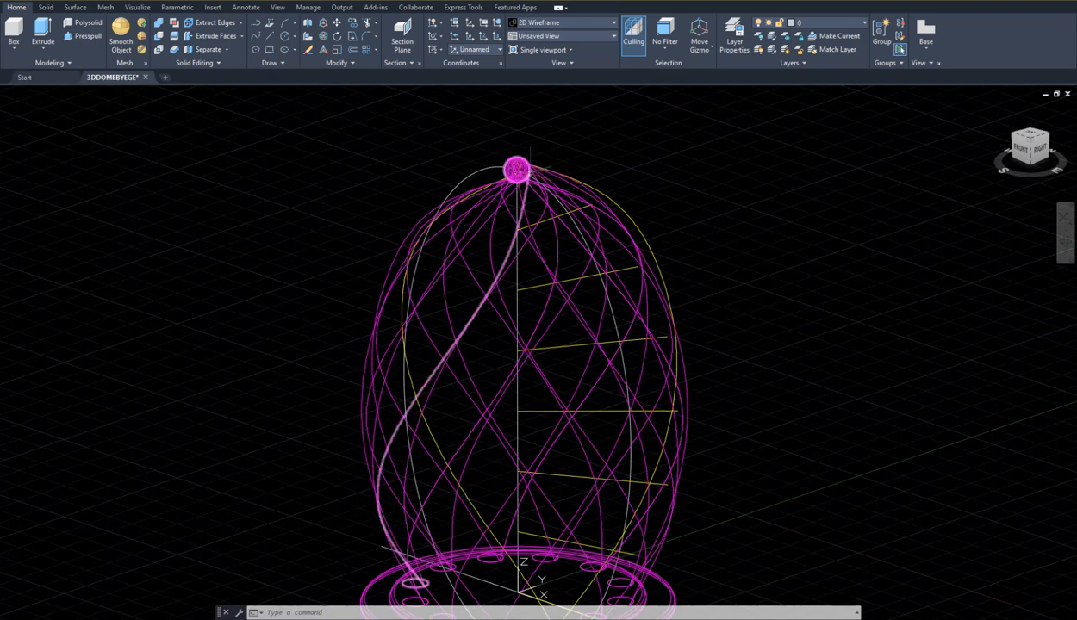
pyautogui.scroll(-3, 548, 177)
pyautogui.scroll(1, 546, 173)
pyautogui.moveTo(546, 174); pyautogui.dragTo(543, 178, button='middle')
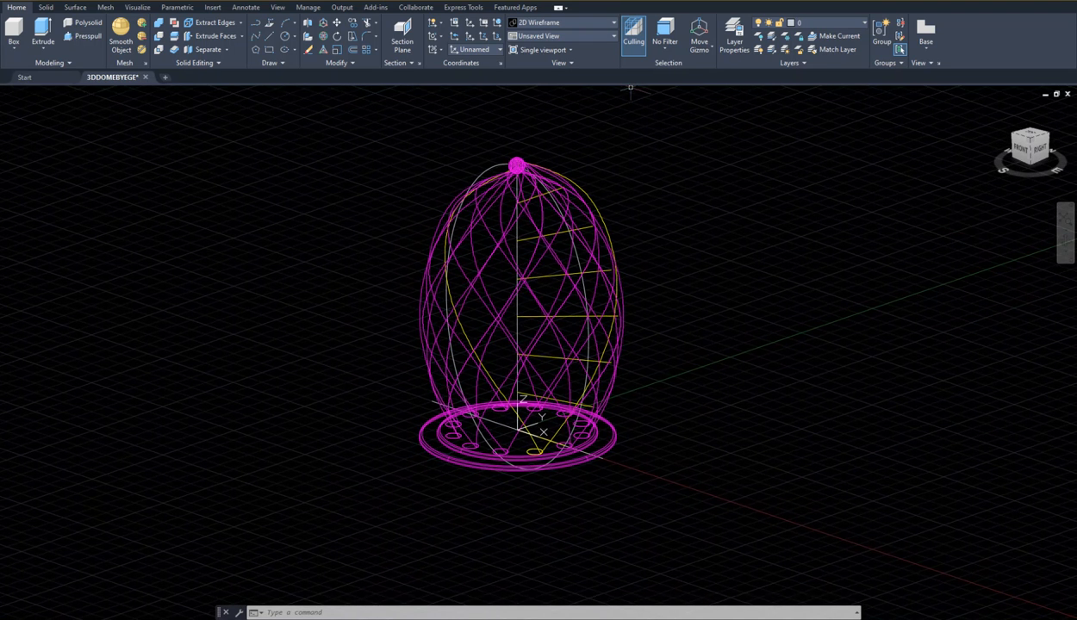
pyautogui.hotkey('ctrl', 's')
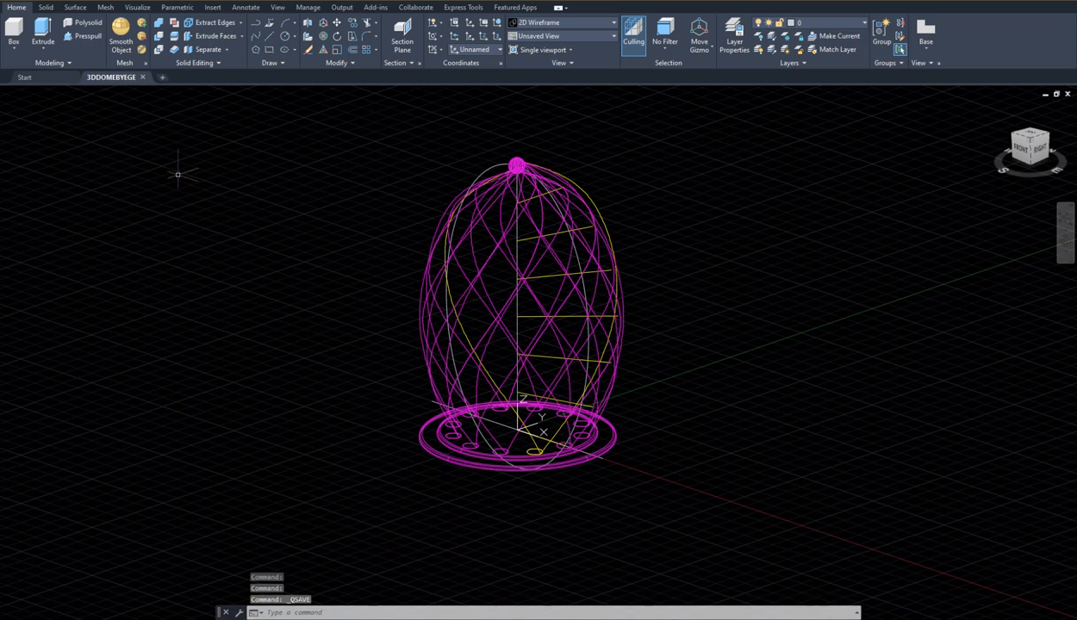
# - Set the visual style to Conceptual and examine the filleted base discs under the lattice dome
pyautogui.write('shademo')
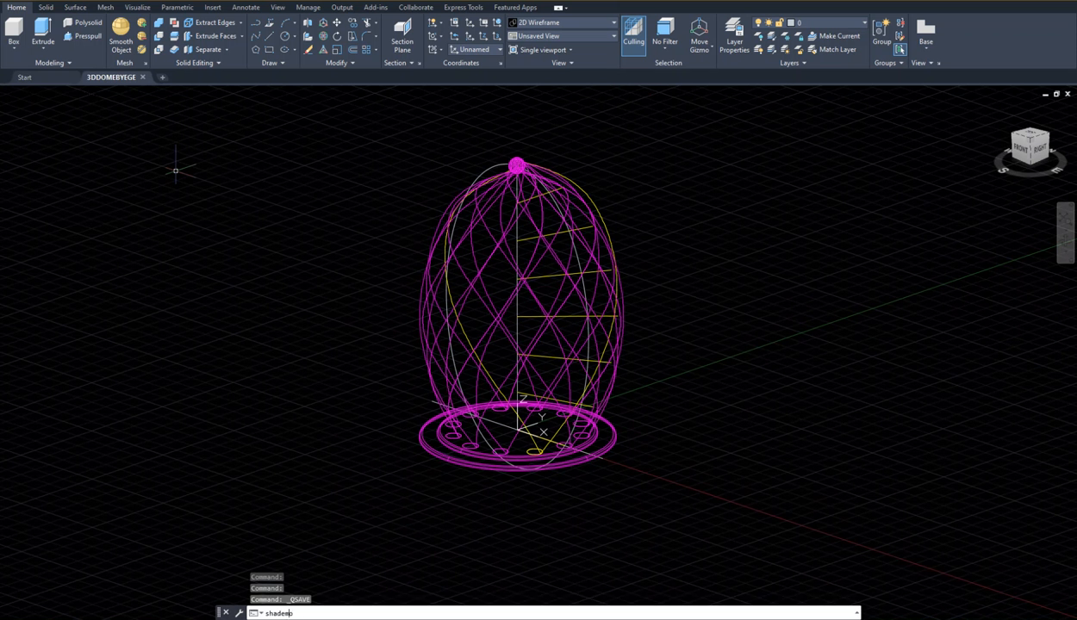
pyautogui.press('Return')
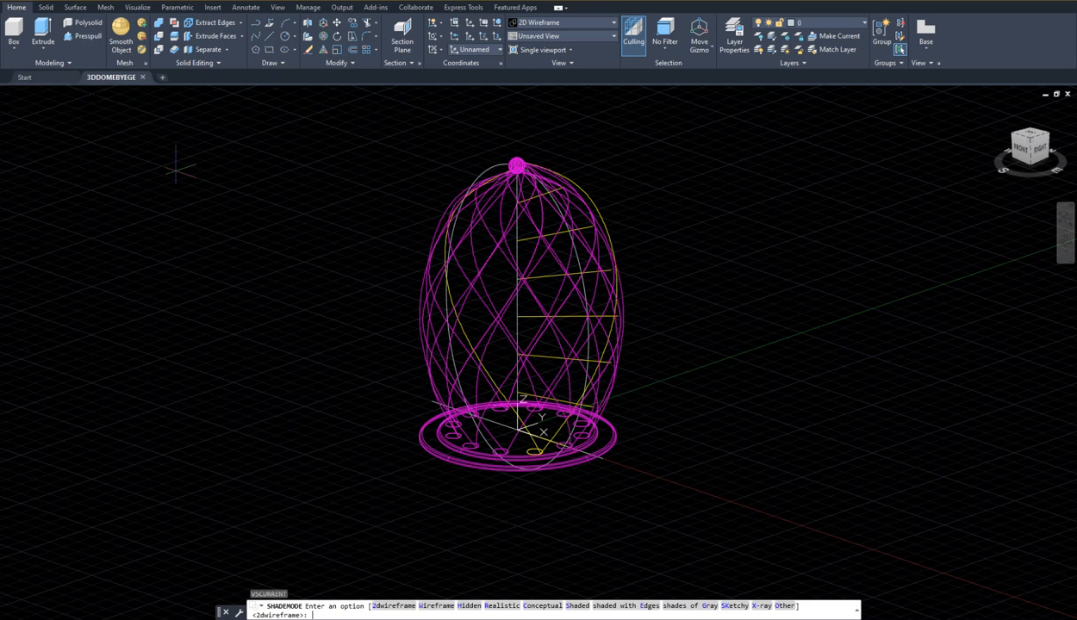
pyautogui.click(529, 607)
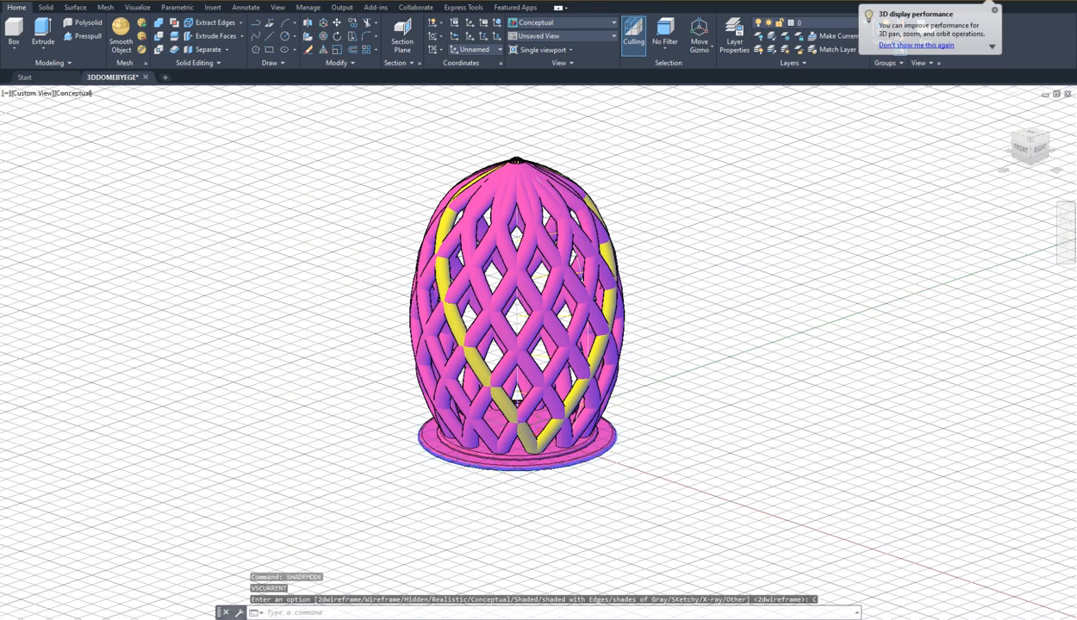
pyautogui.scroll(2, 469, 478)
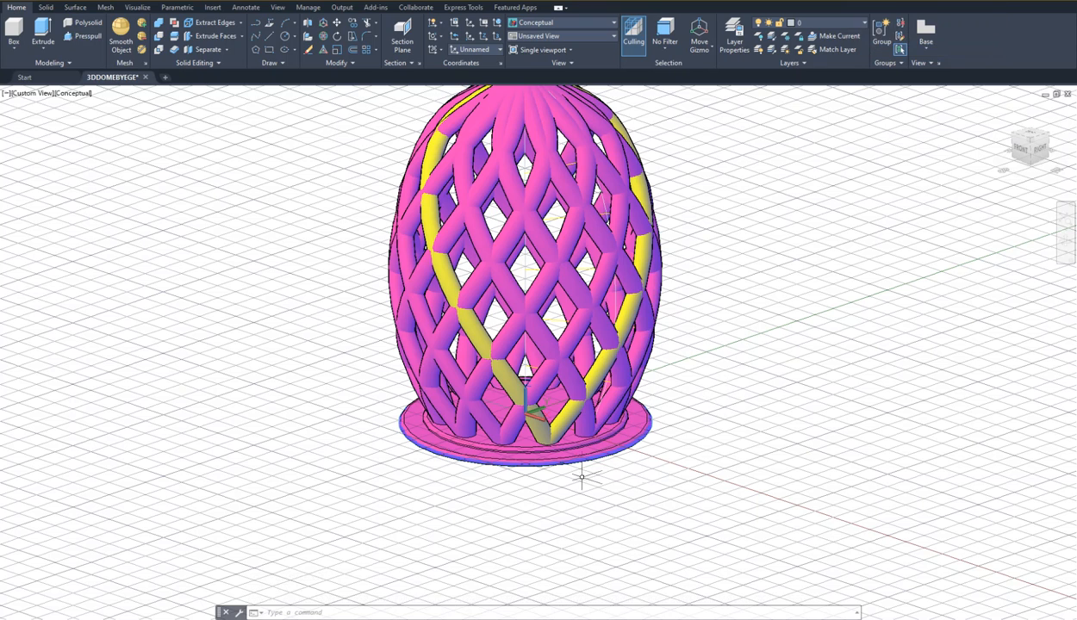
pyautogui.scroll(-2, 569, 469)
pyautogui.scroll(4, 536, 446)
pyautogui.scroll(3, 616, 506)
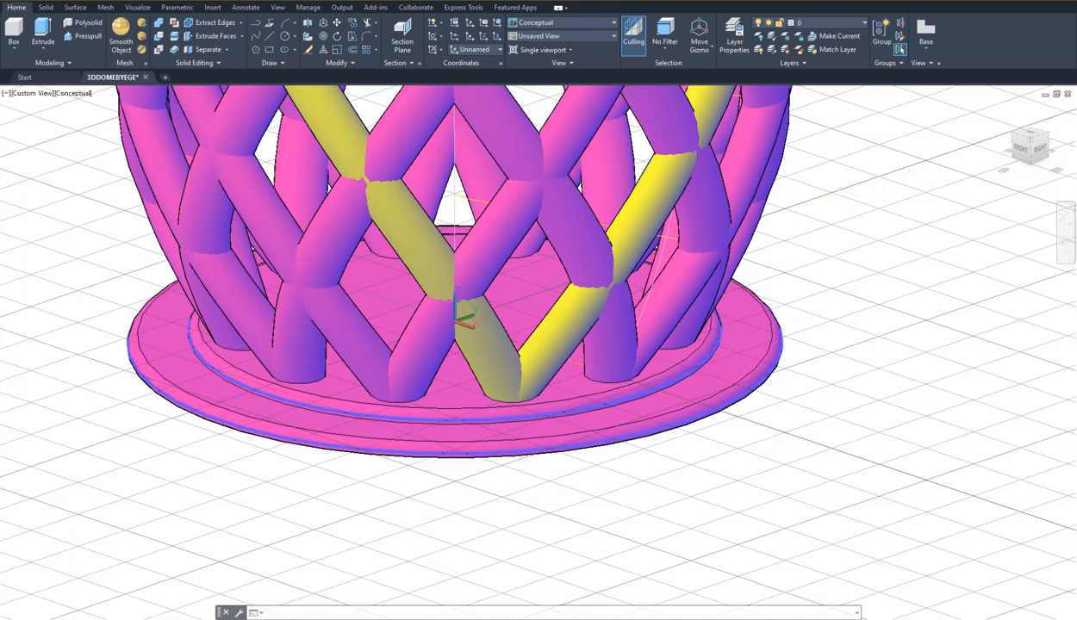
# - Examine the whole lattice dome and the crown where the ribs converge, from above and from the side
pyautogui.scroll(2, 724, 449)
pyautogui.scroll(-5, 689, 318)
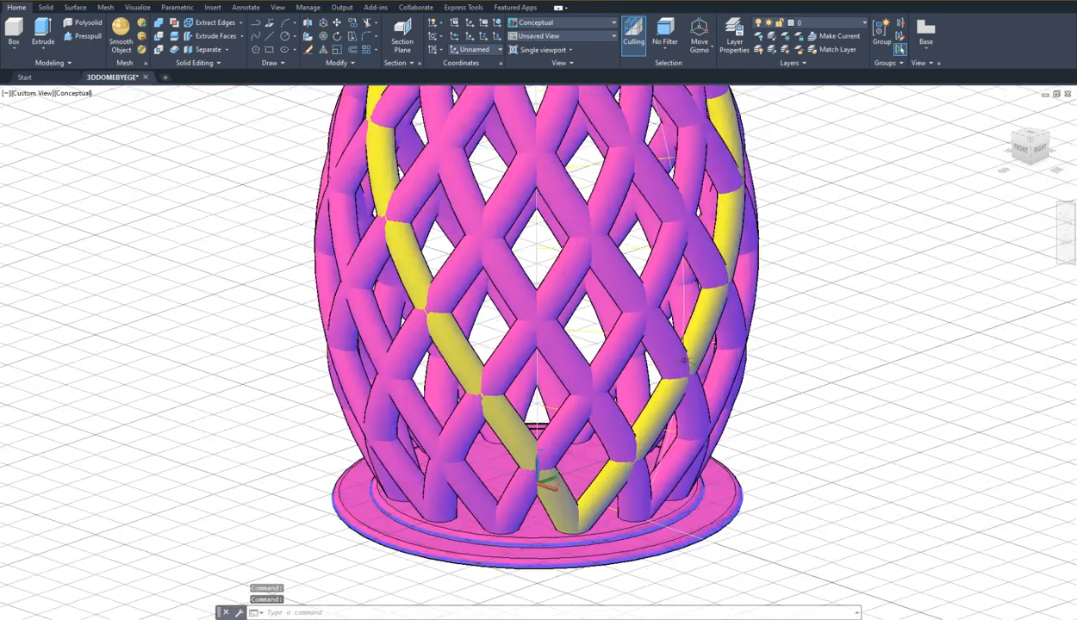
pyautogui.moveTo(700, 238); pyautogui.dragTo(663, 321, button='middle')
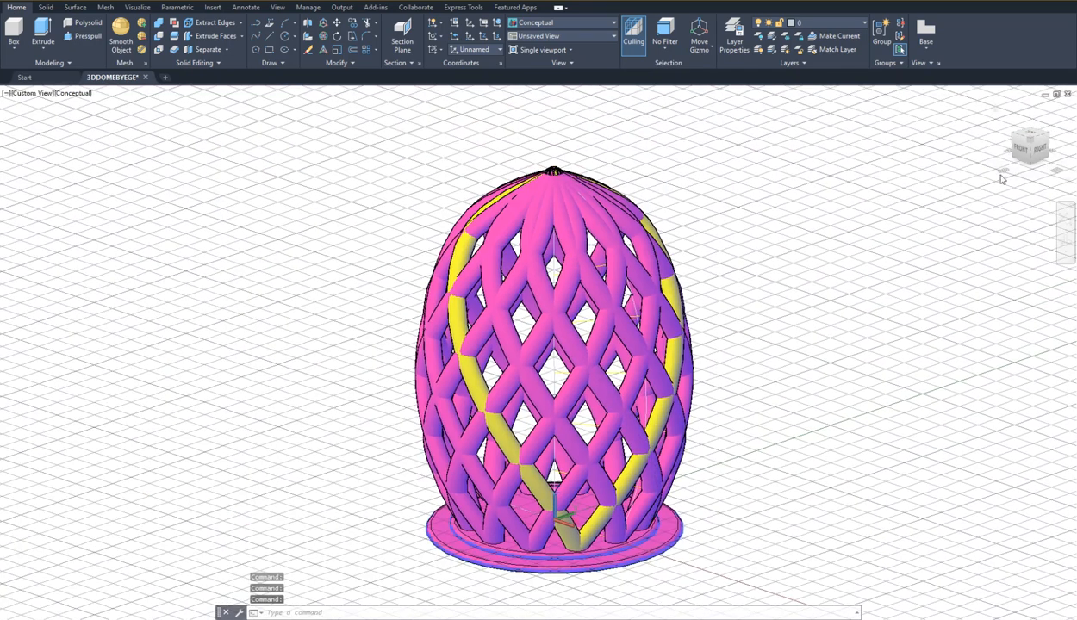
pyautogui.click(1065, 241)
pyautogui.moveTo(592, 176); pyautogui.dragTo(516, 249)
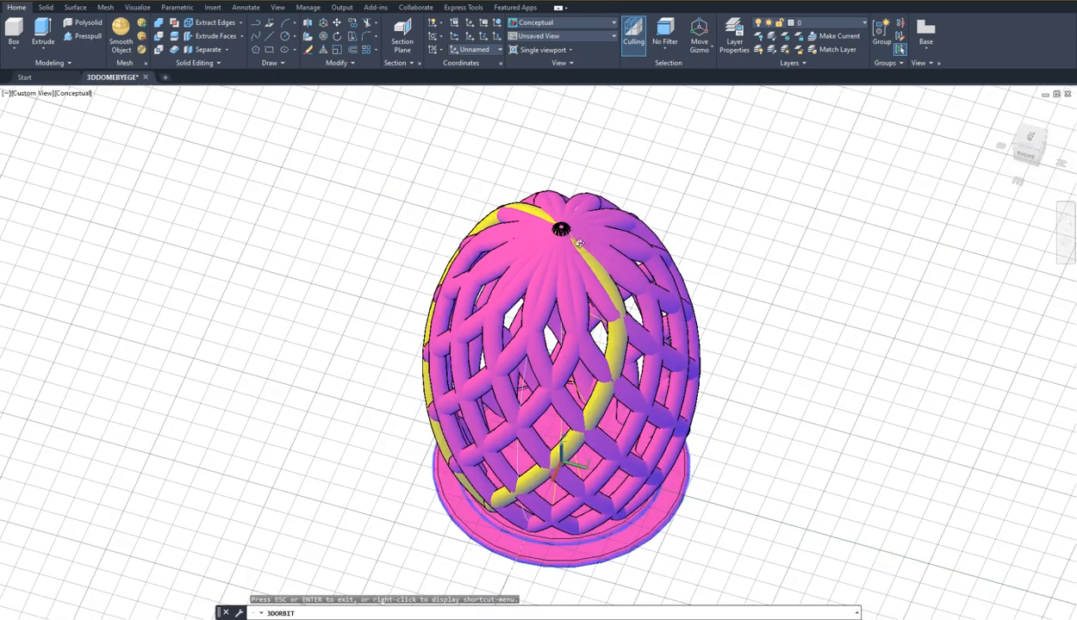
pyautogui.scroll(3, 569, 236)
pyautogui.scroll(6, 572, 228)
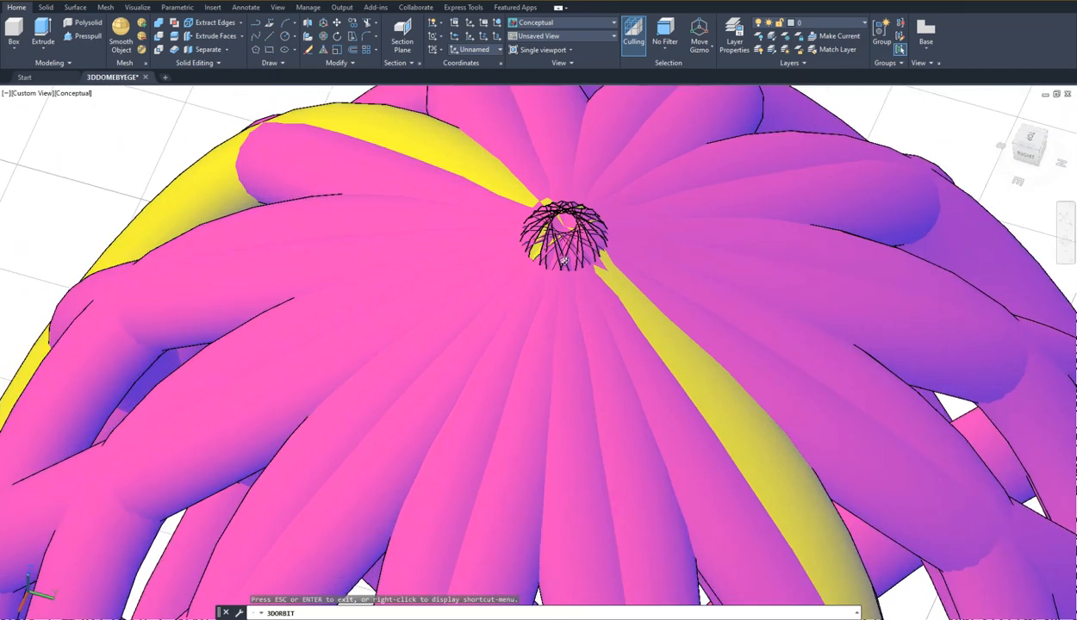
pyautogui.moveTo(551, 287); pyautogui.dragTo(568, 146)
# - Switch the view to perspective projection and examine the crown and the entire dome on its base from several sides
pyautogui.rightClick(567, 158)
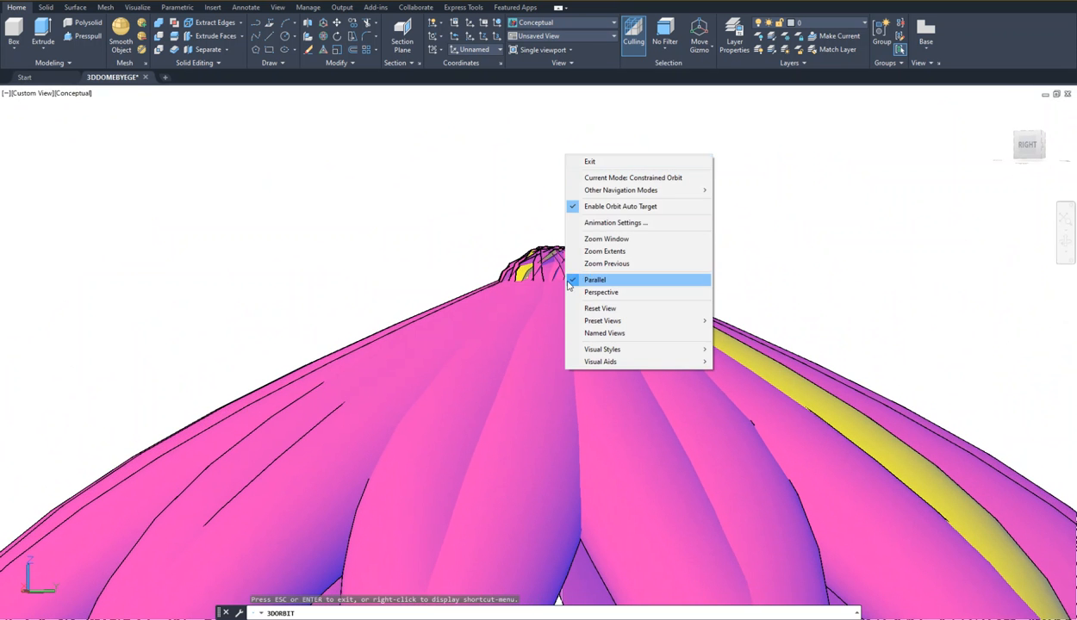
pyautogui.click(601, 292)
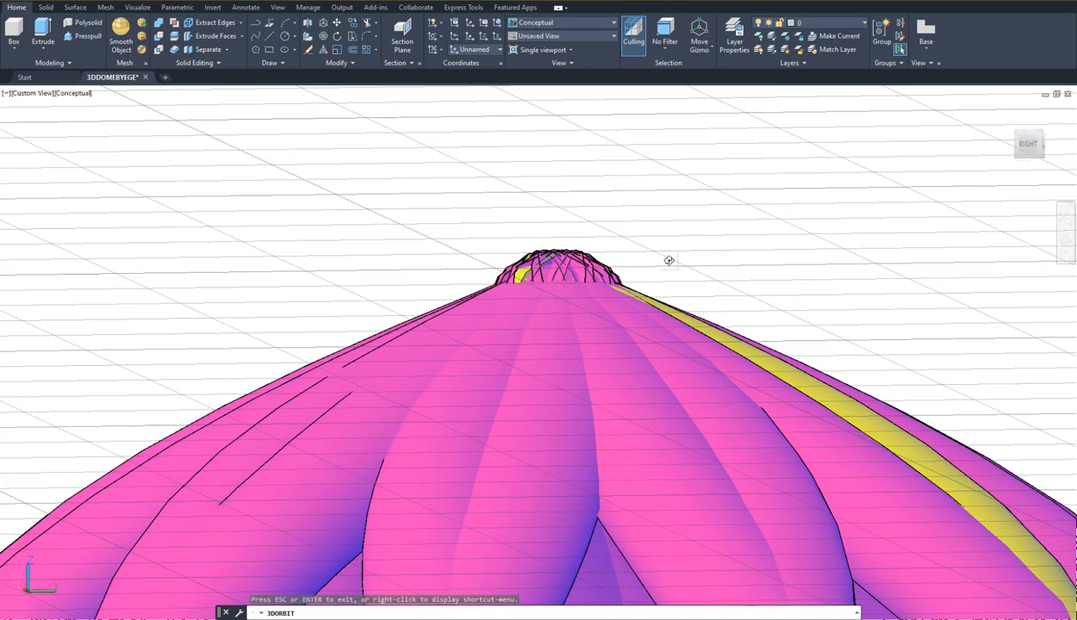
pyautogui.moveTo(592, 308); pyautogui.dragTo(471, 312)
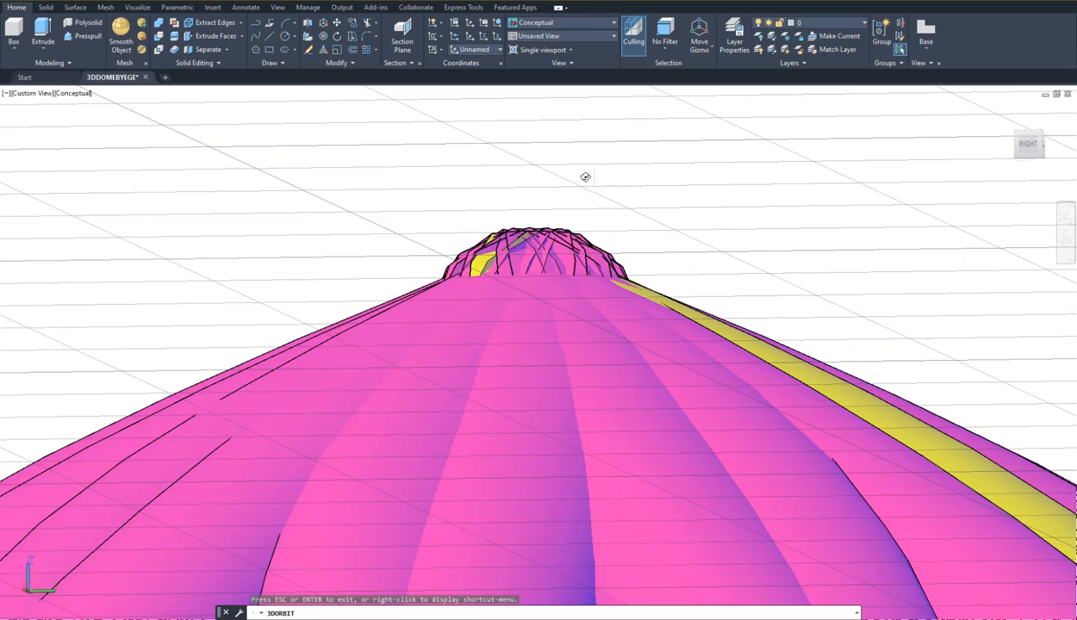
pyautogui.moveTo(559, 229); pyautogui.dragTo(616, 249)
pyautogui.scroll(-1, 603, 253)
pyautogui.scroll(-1, 593, 307)
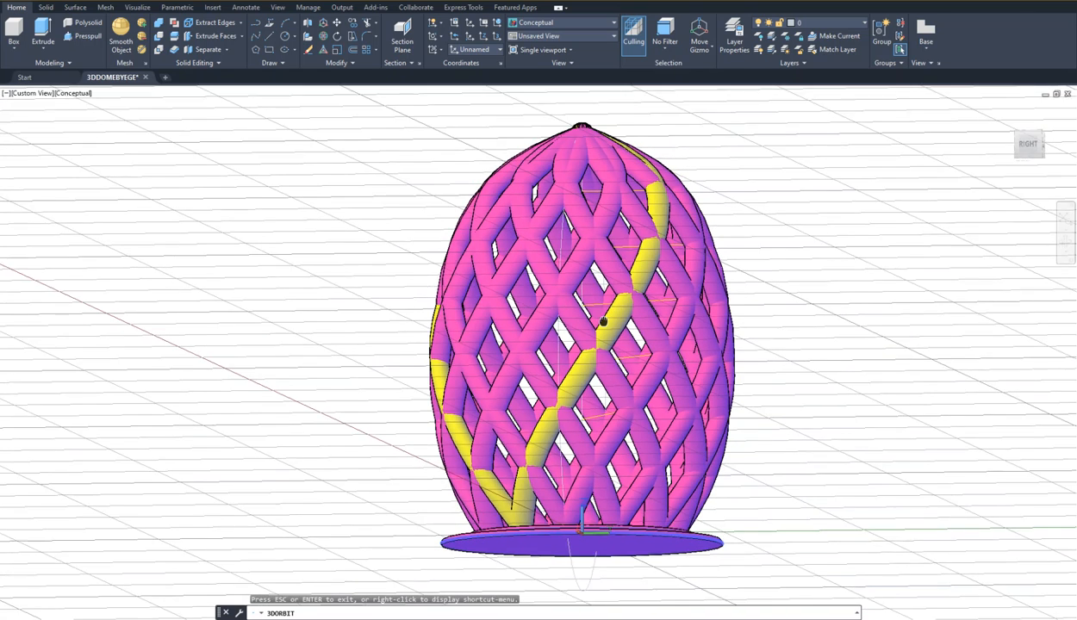
pyautogui.moveTo(591, 314); pyautogui.dragTo(553, 295, button='middle')
pyautogui.moveTo(517, 326); pyautogui.dragTo(495, 363)
pyautogui.moveTo(492, 358); pyautogui.dragTo(516, 377, button='middle')
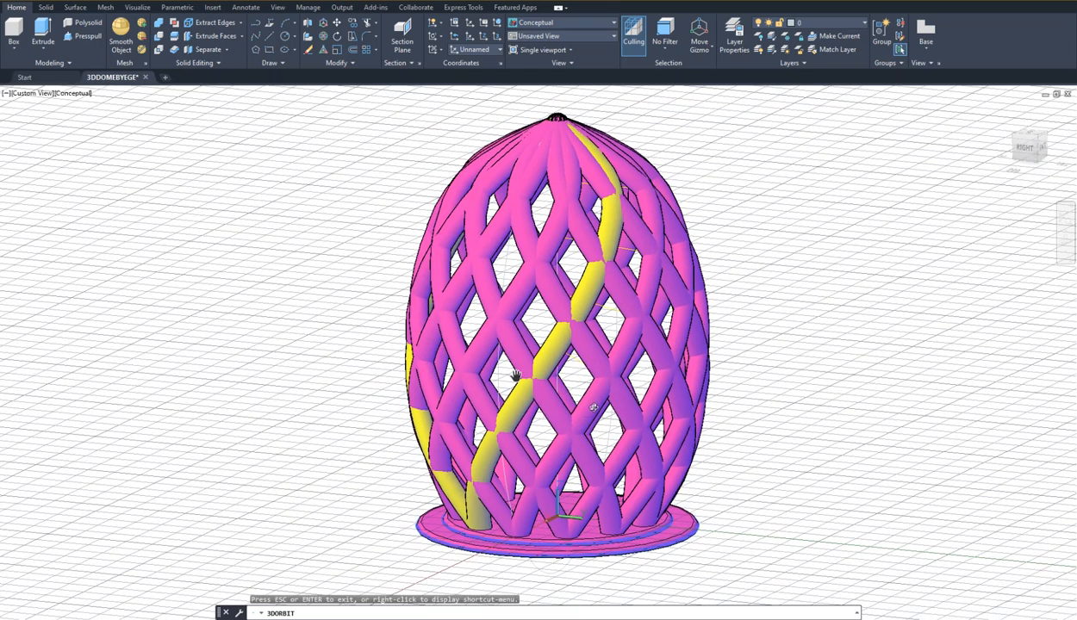
pyautogui.moveTo(515, 377); pyautogui.dragTo(561, 441)
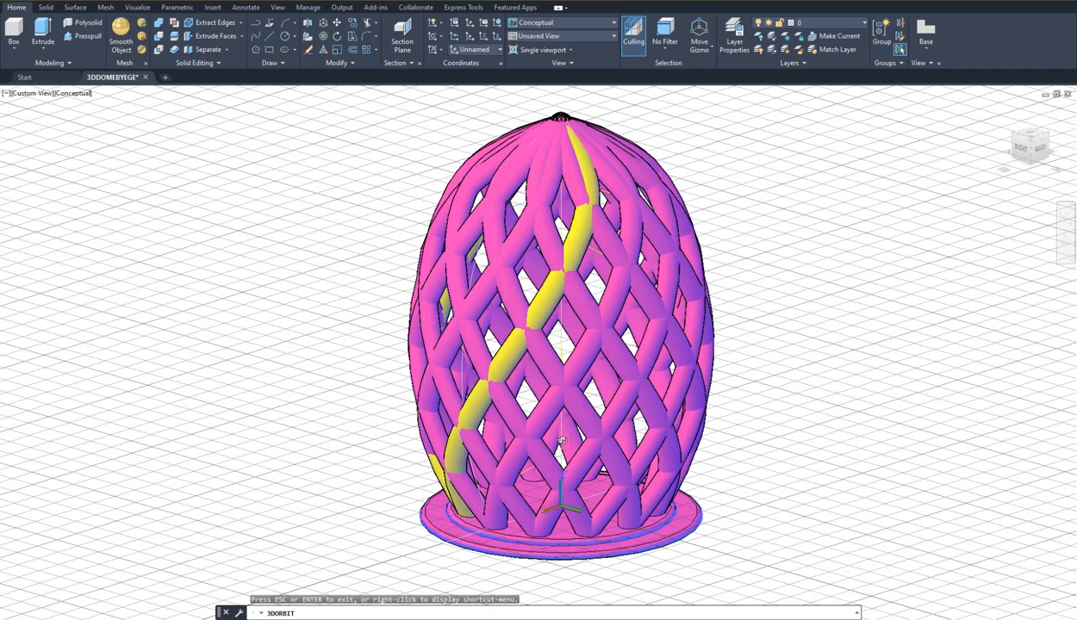